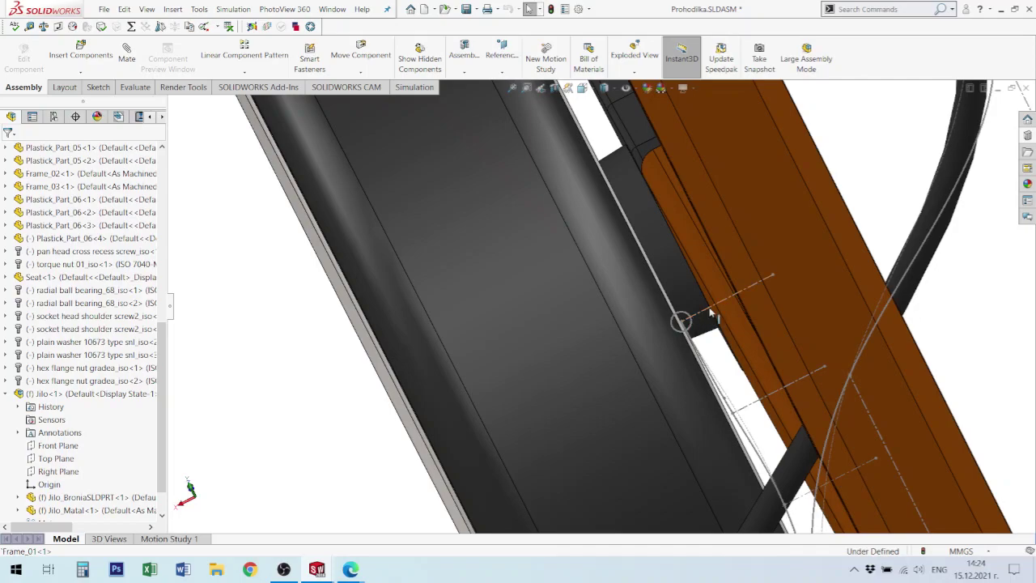
- In the Jilo_Matal part, edit 3DSketch1 and set the short offset dimension at the free end of its lower run to 12 mm
key(ctrl+Tab)
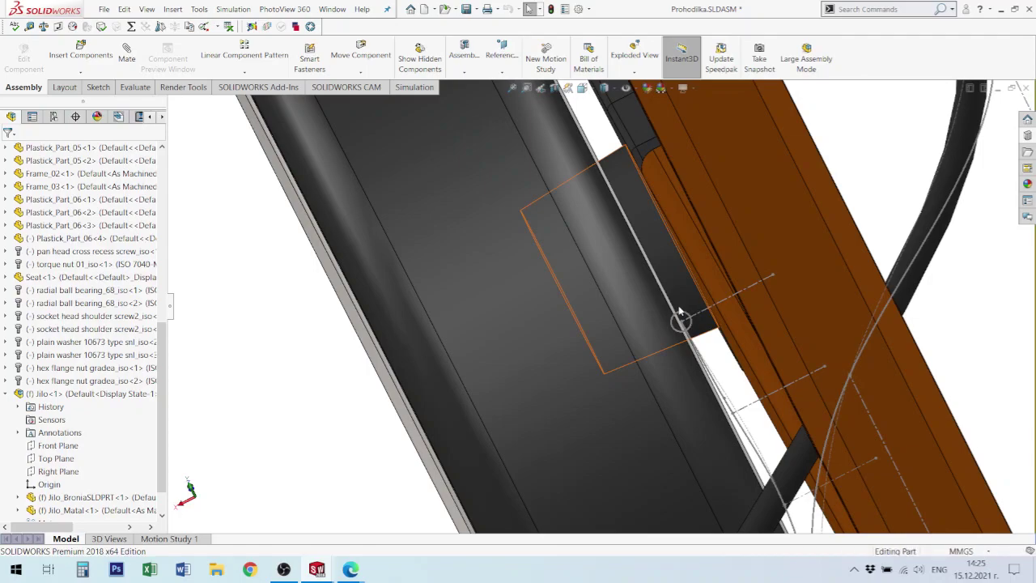
scroll(291, 301, up, 3)
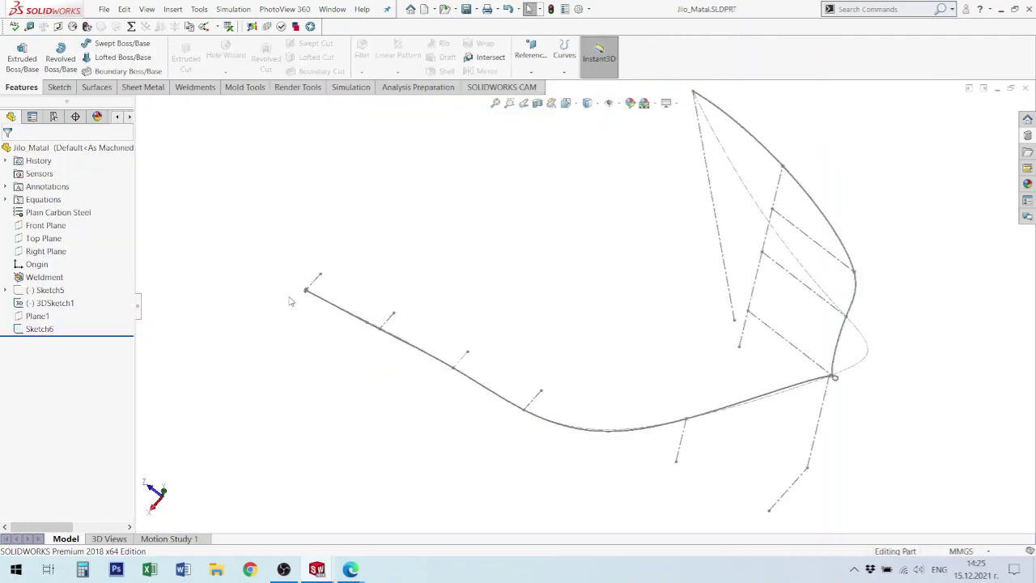
click(324, 299)
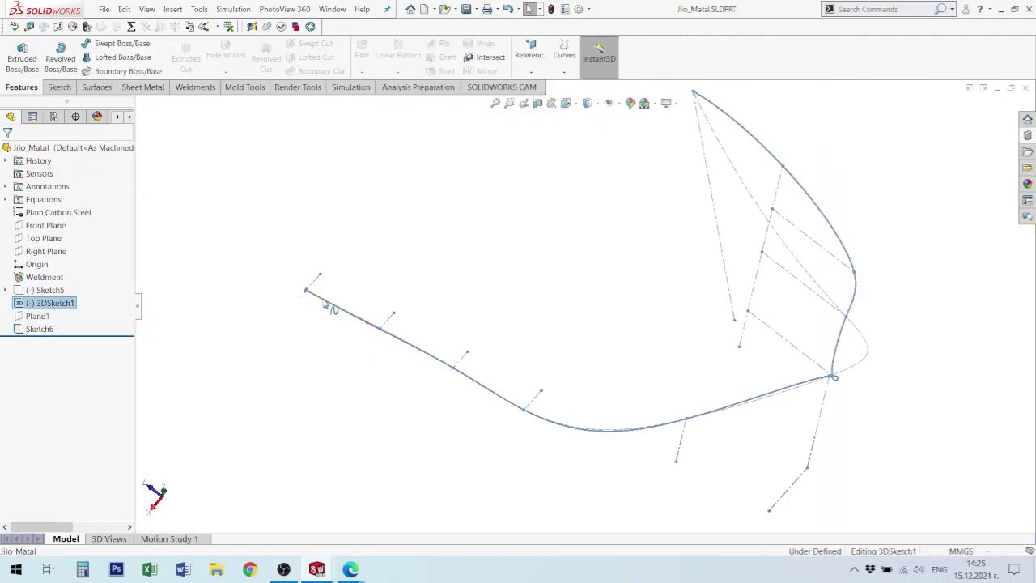
click(354, 252)
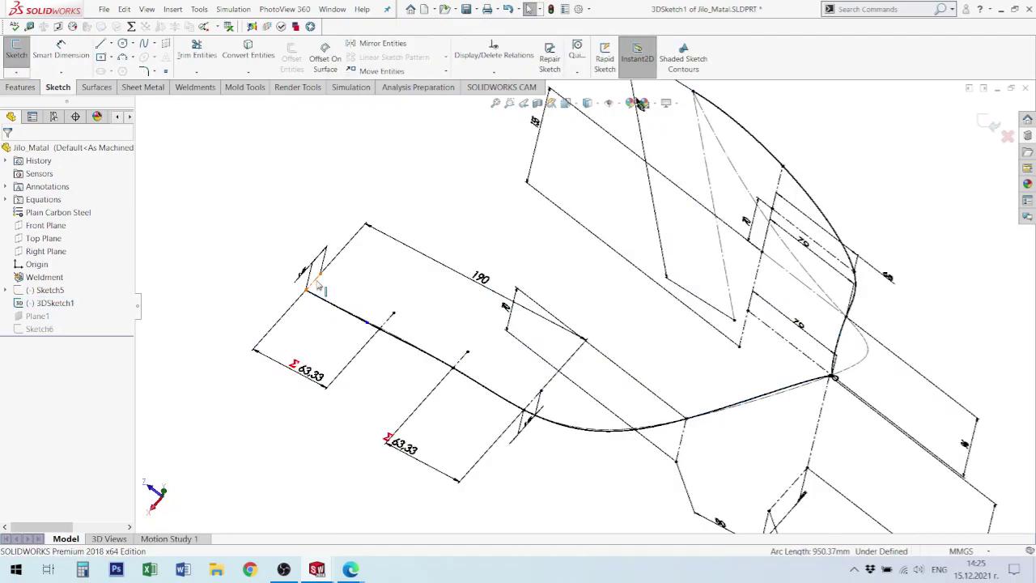
double_click(314, 274)
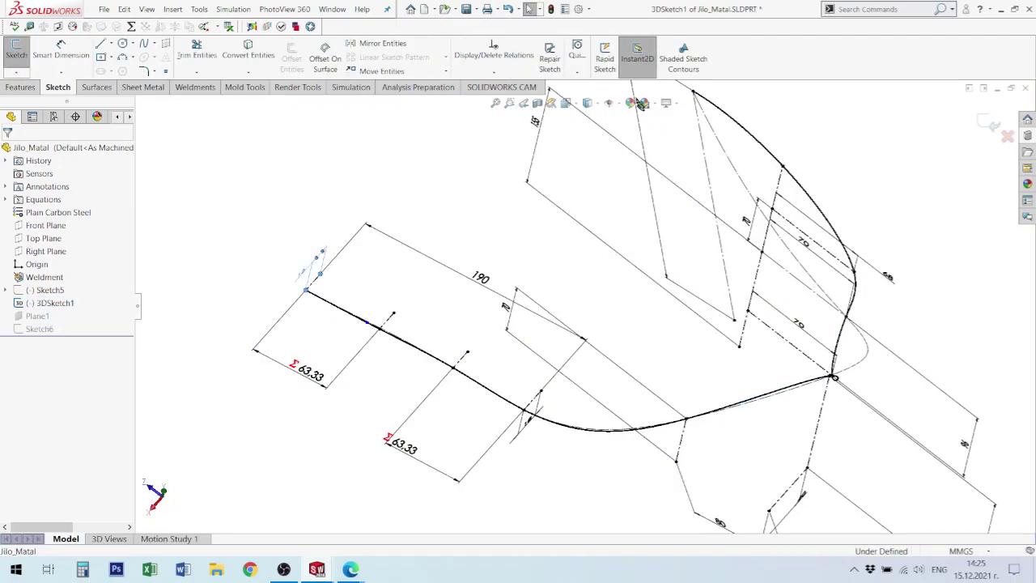
text(15)
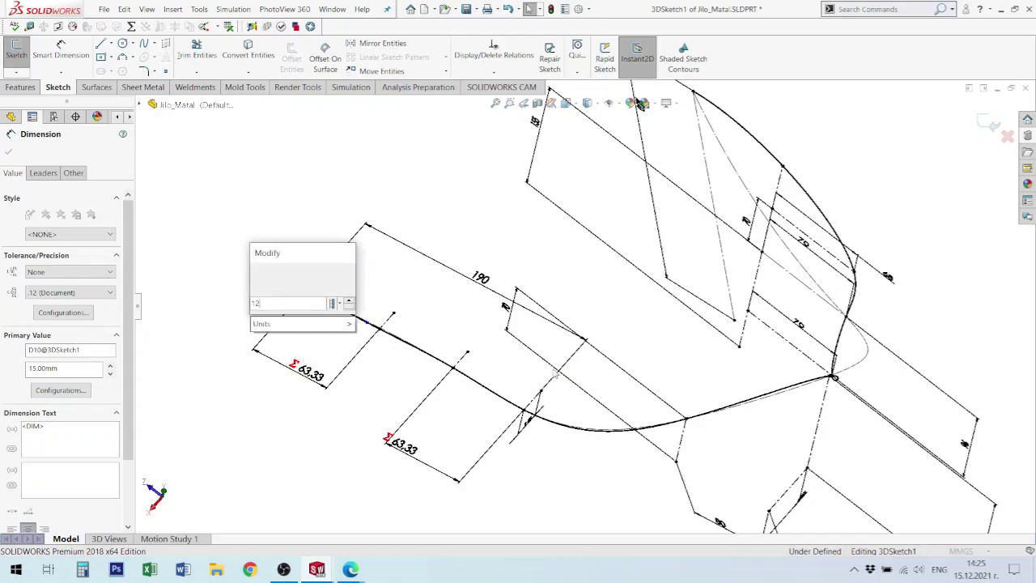
key(Return)
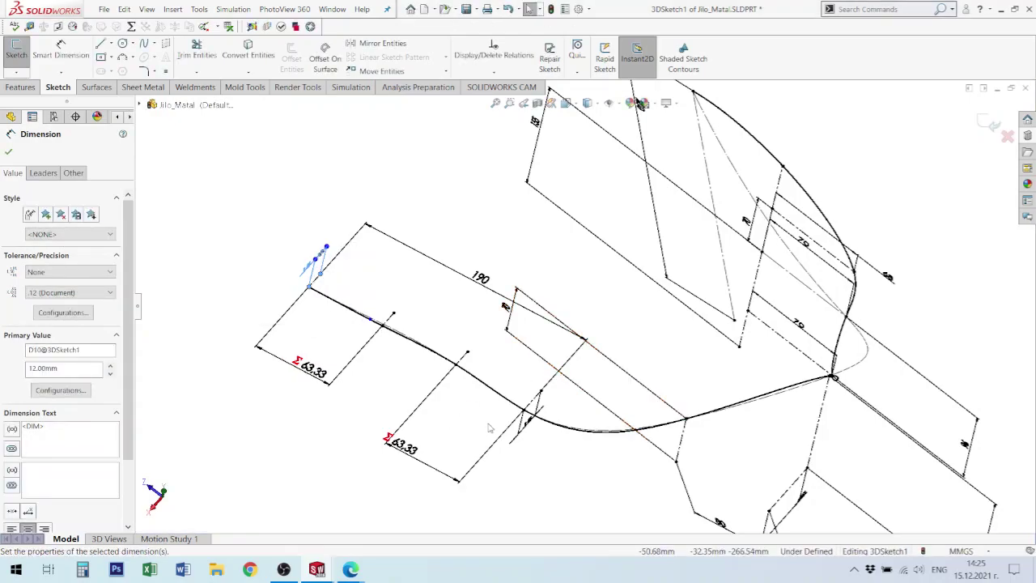
click(9, 153)
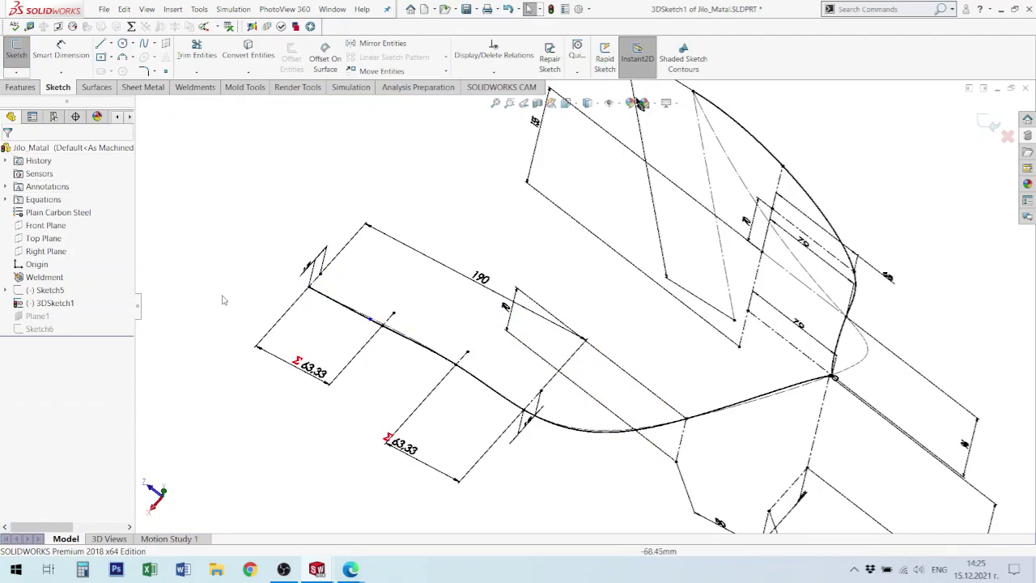
click(987, 127)
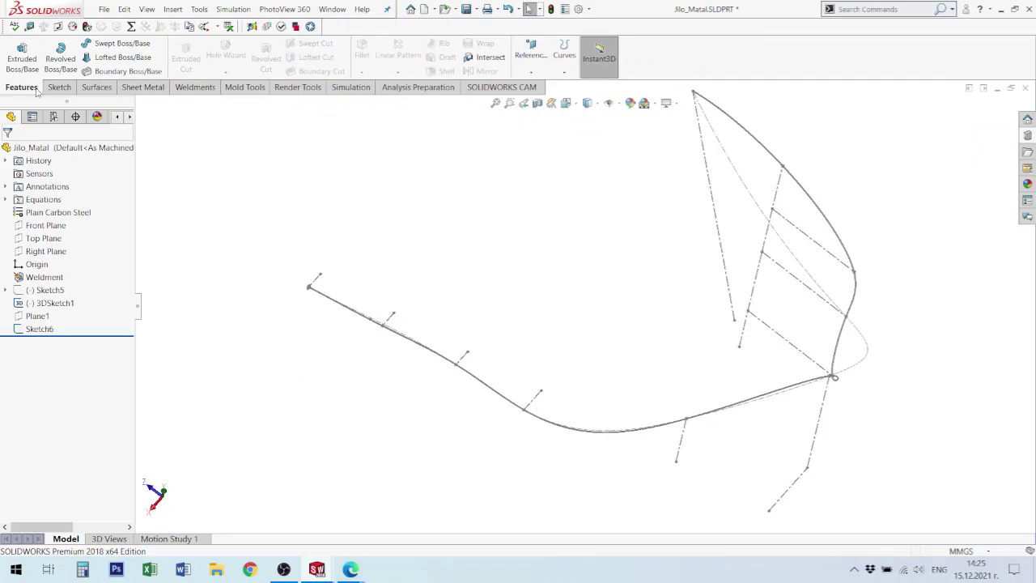
- Create a sweep using the Sketch6 circle as the profile and 3DSketch1 as the path
click(118, 45)
scroll(235, 291, down, 5)
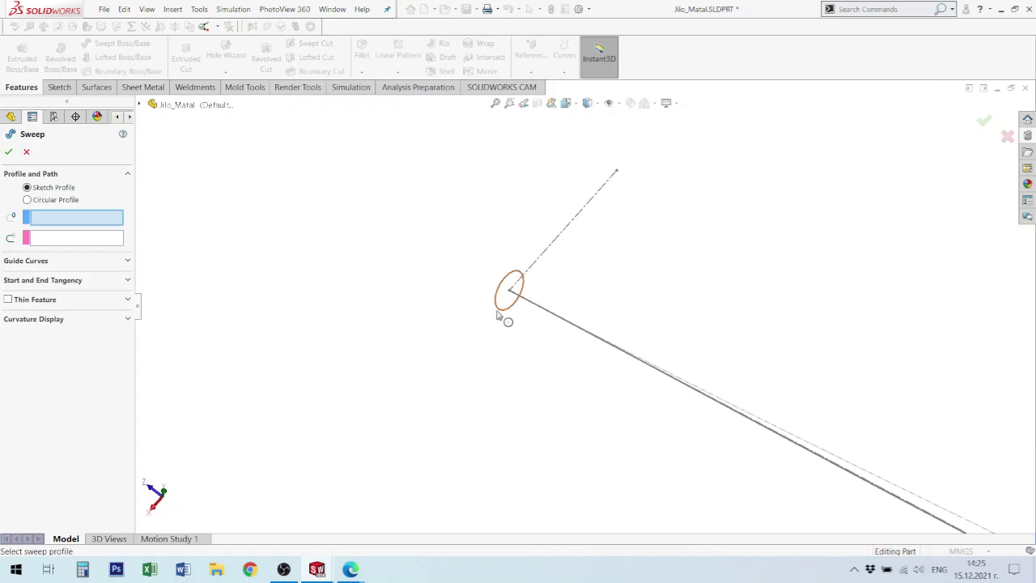
click(498, 315)
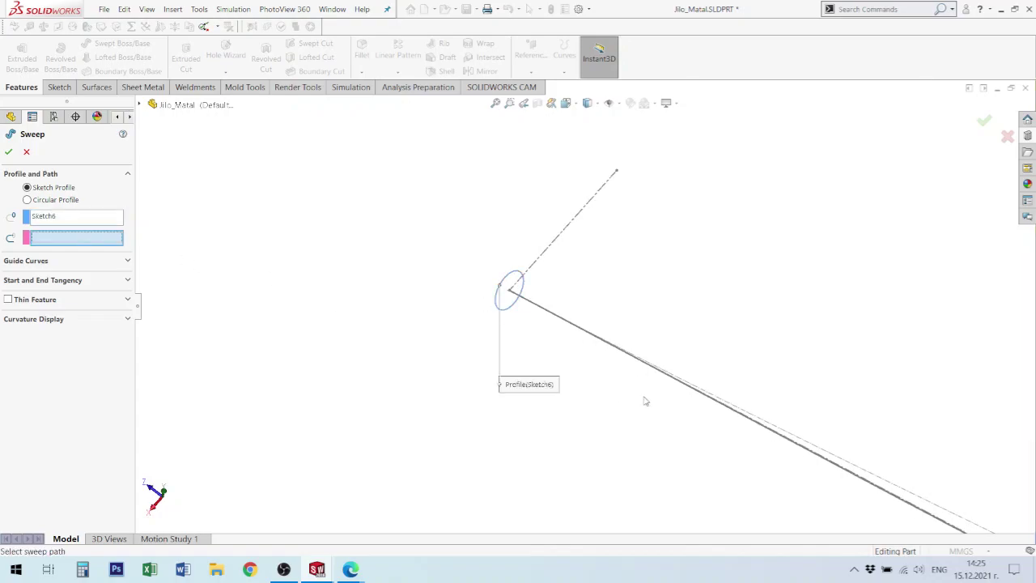
click(522, 296)
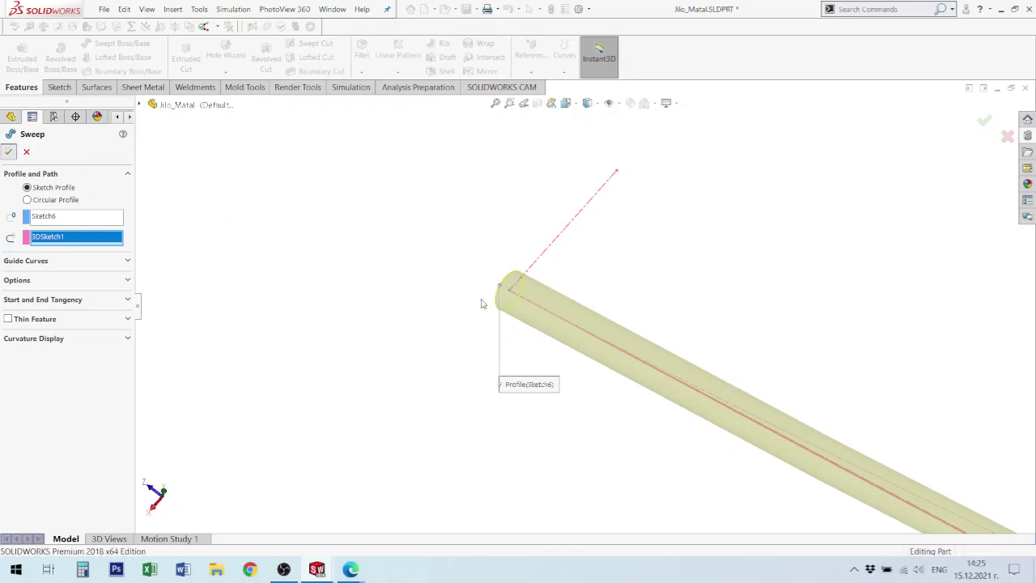
click(9, 153)
scroll(680, 374, up, 5)
scroll(761, 374, up, 3)
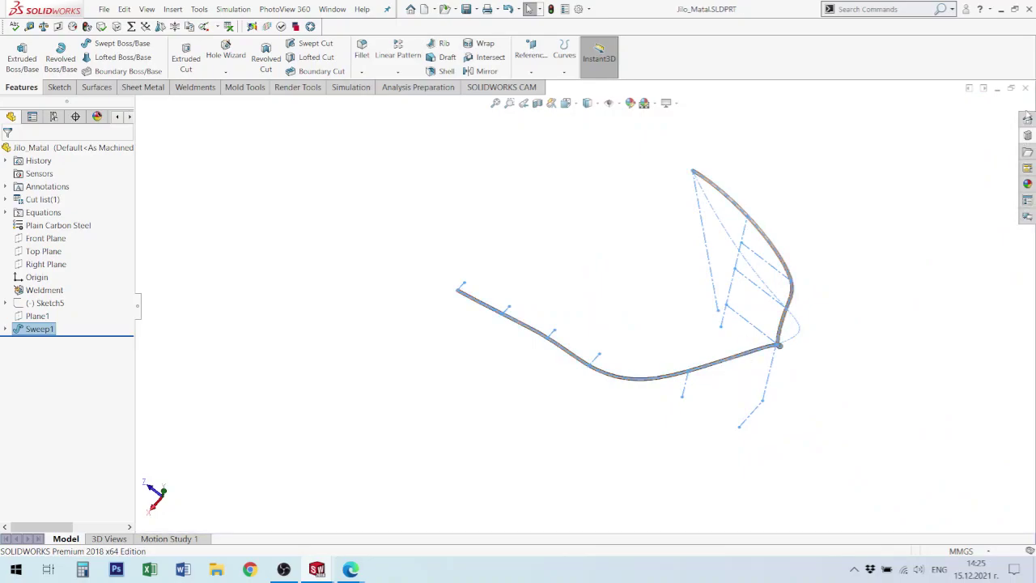
- Return to the Prohodilka assembly and examine the swept Jilo_Matal wire's run between the wheel and the orange frame
key(ctrl+Tab)
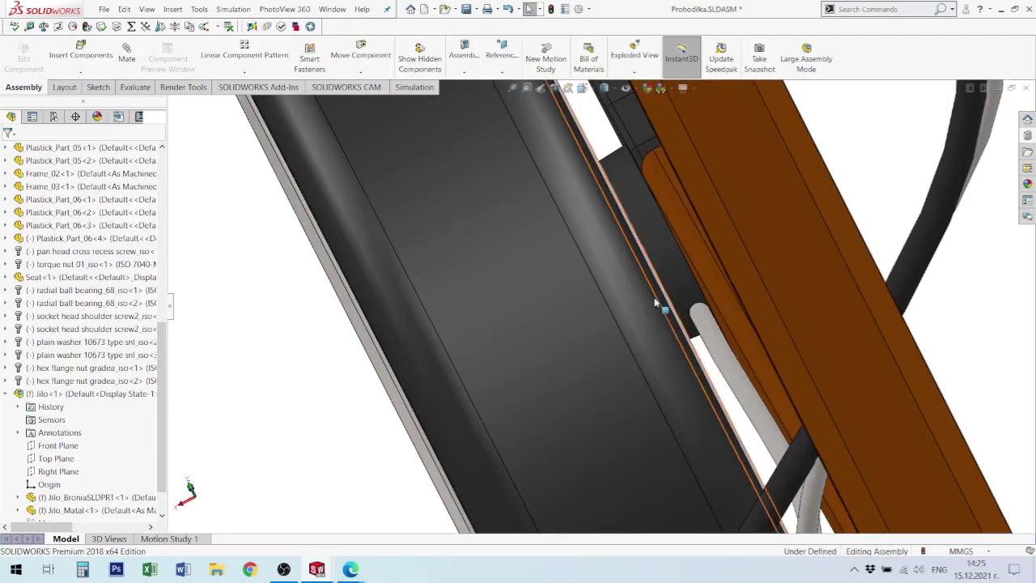
scroll(762, 202, up, 6)
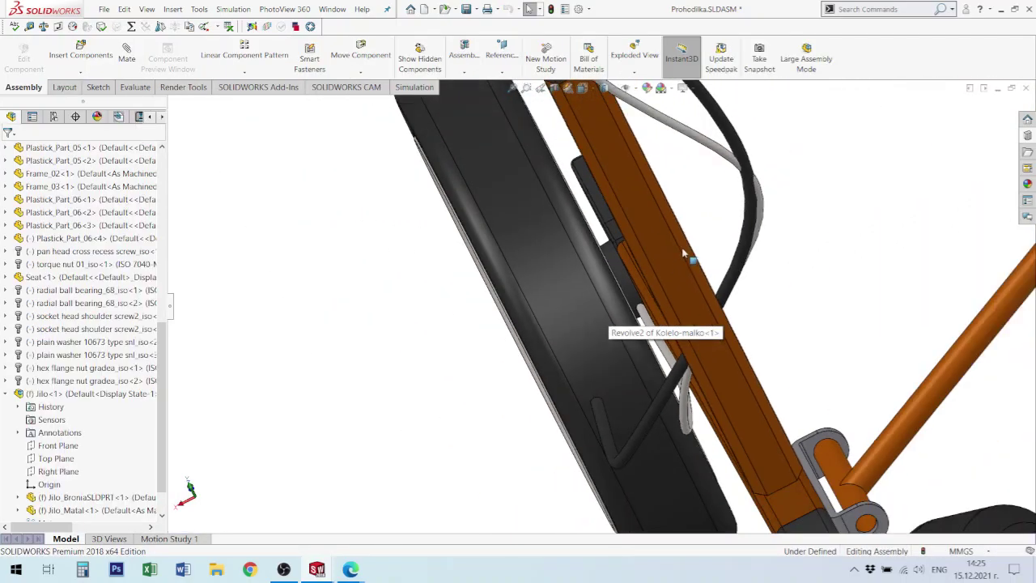
middle_drag(671, 288, 661, 310)
scroll(519, 300, down, 3)
scroll(520, 300, down, 8)
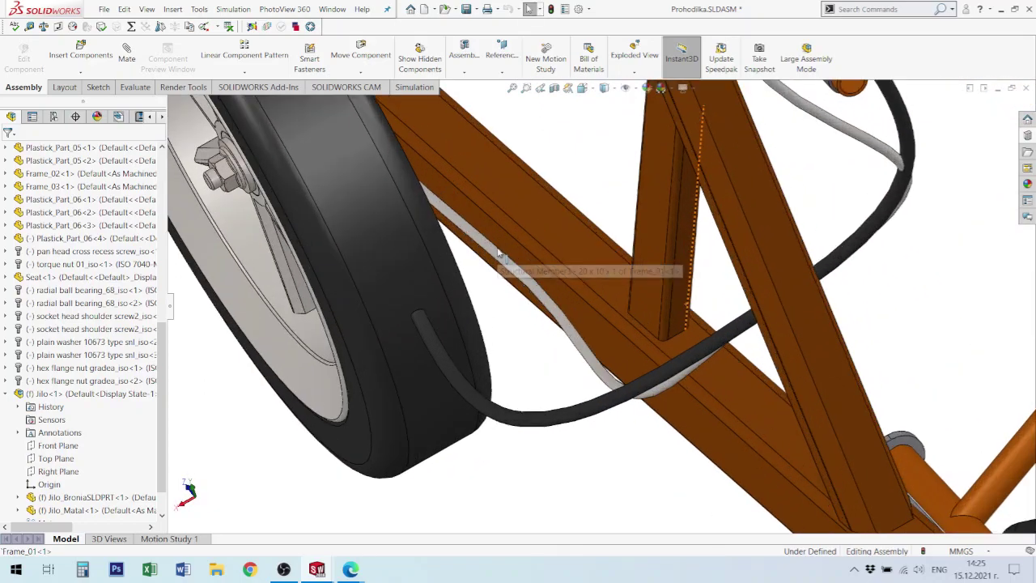
scroll(462, 180, down, 3)
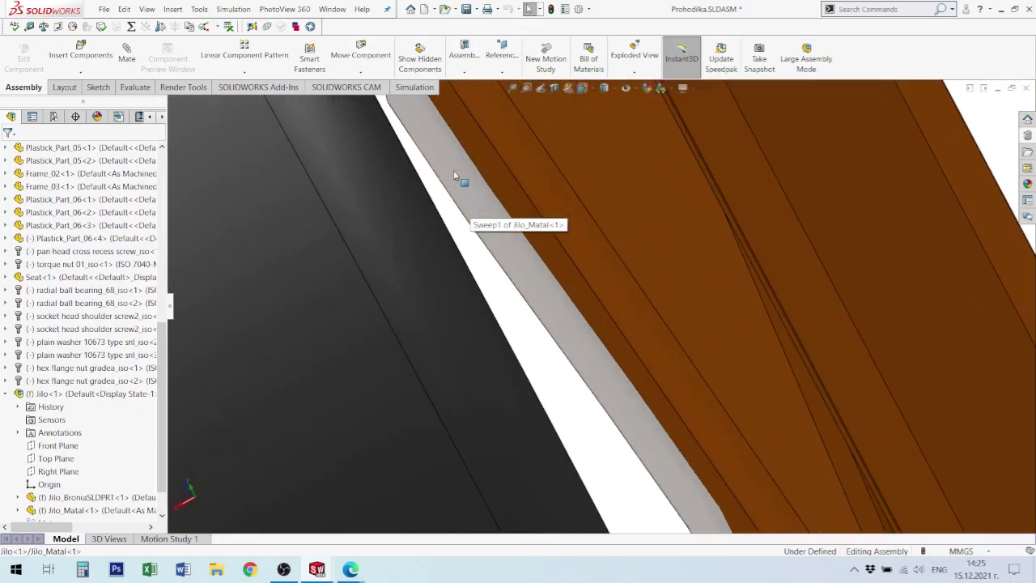
middle_drag(462, 180, 711, 437)
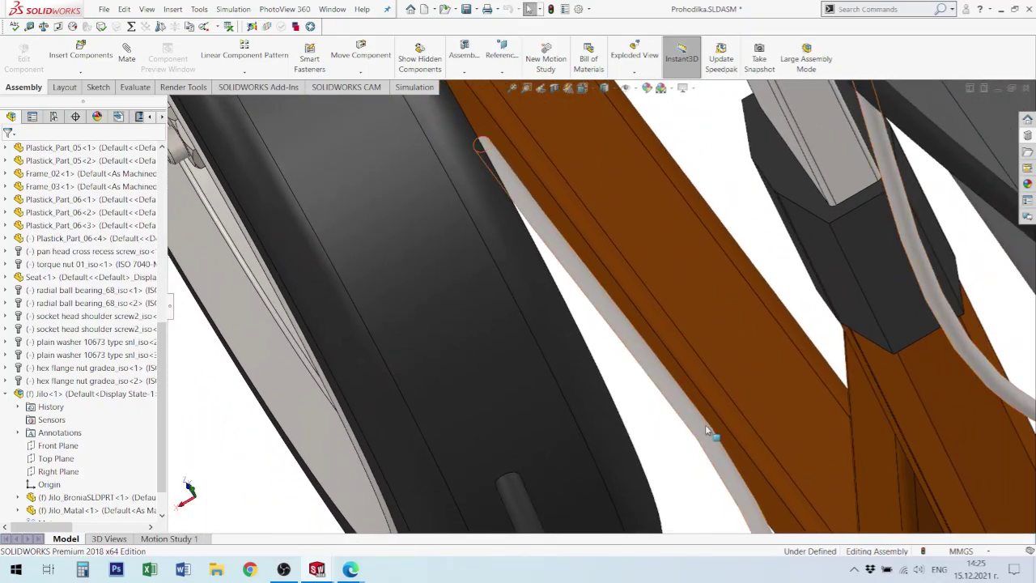
click(705, 438)
scroll(703, 435, down, 2)
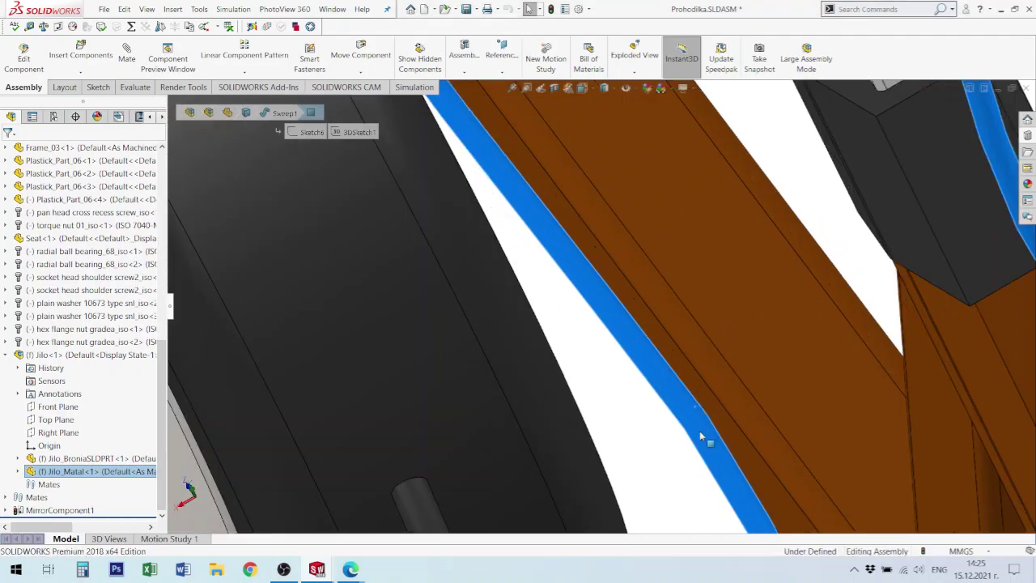
scroll(698, 437, up, 5)
scroll(680, 439, up, 1)
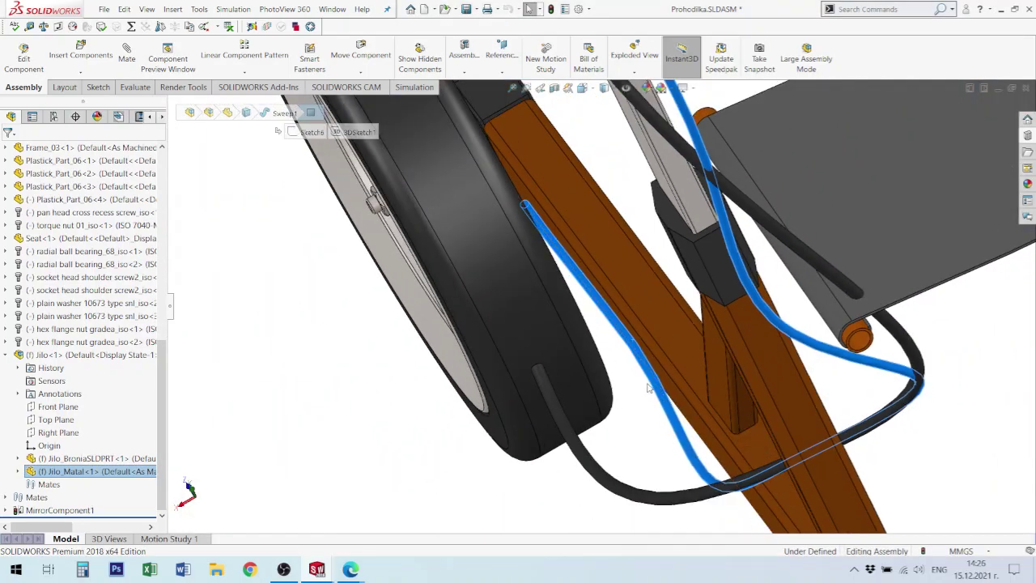
- Examine the wire's upper end at the handle grip and compare it with the end of the black Jilo_Bronia sheath
scroll(636, 331, up, 2)
middle_drag(751, 310, 712, 259)
scroll(687, 220, down, 3)
middle_drag(687, 219, 723, 212)
scroll(724, 217, up, 5)
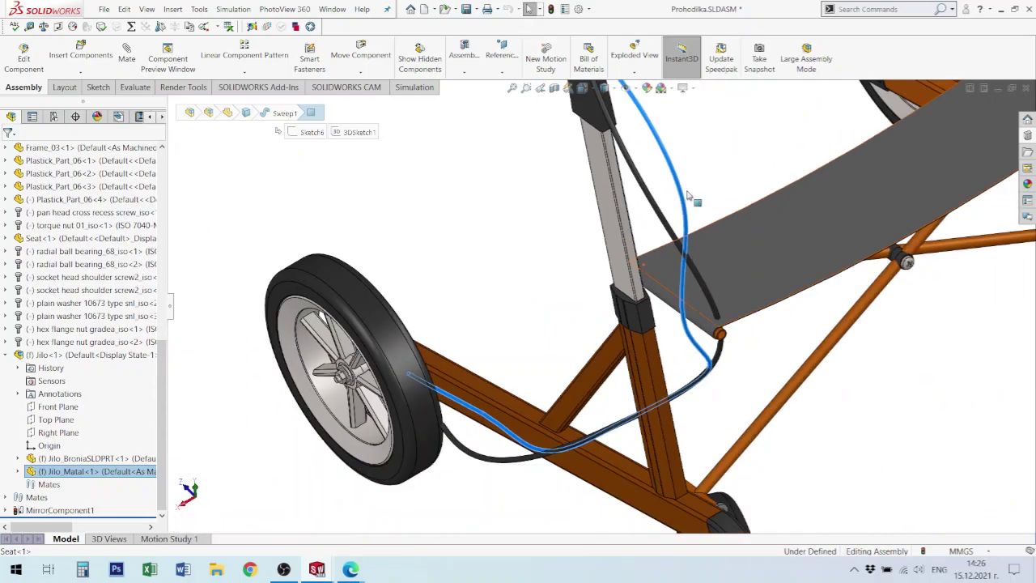
scroll(695, 229, up, 3)
scroll(657, 220, down, 3)
scroll(583, 174, down, 4)
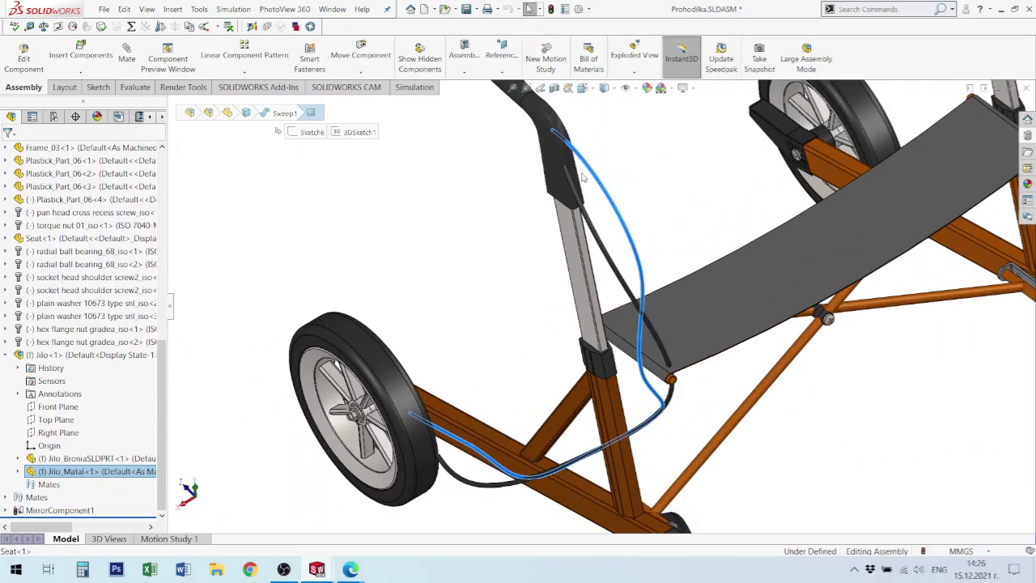
mouse_move(554, 157)
middle_down()
mouse_move(604, 130)
mouse_move(558, 142)
middle_up()
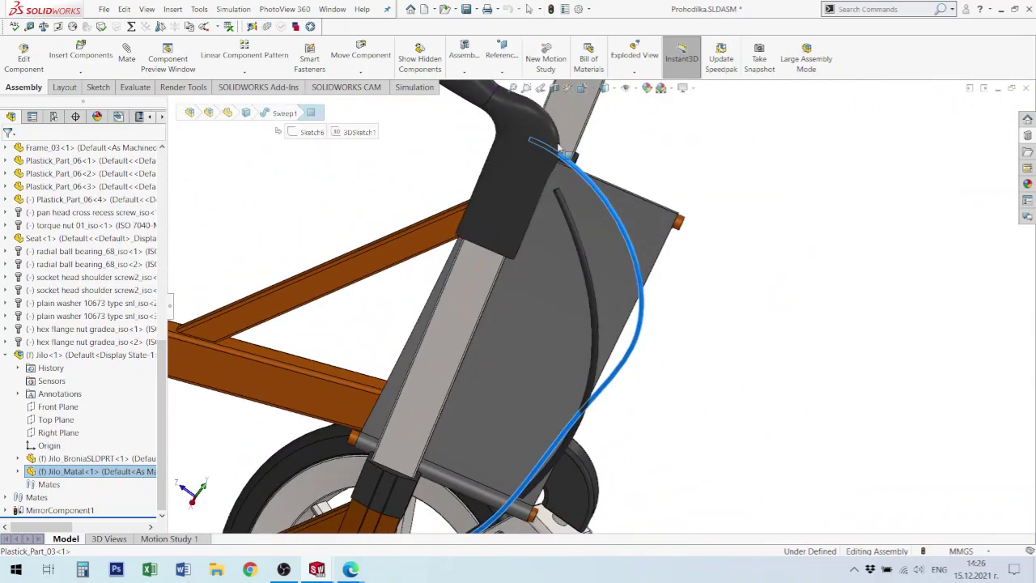
scroll(544, 160, down, 3)
scroll(571, 218, down, 3)
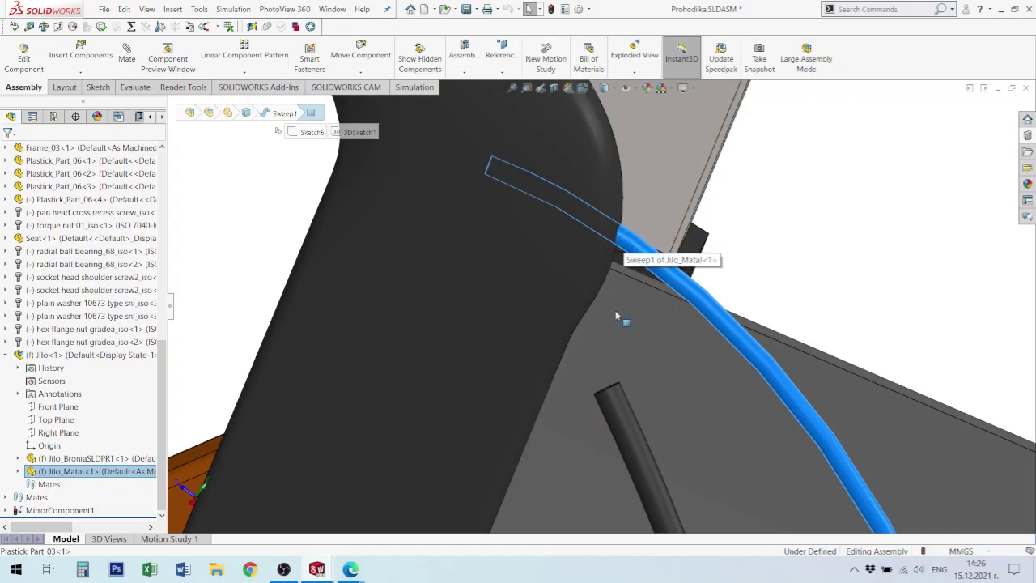
click(620, 429)
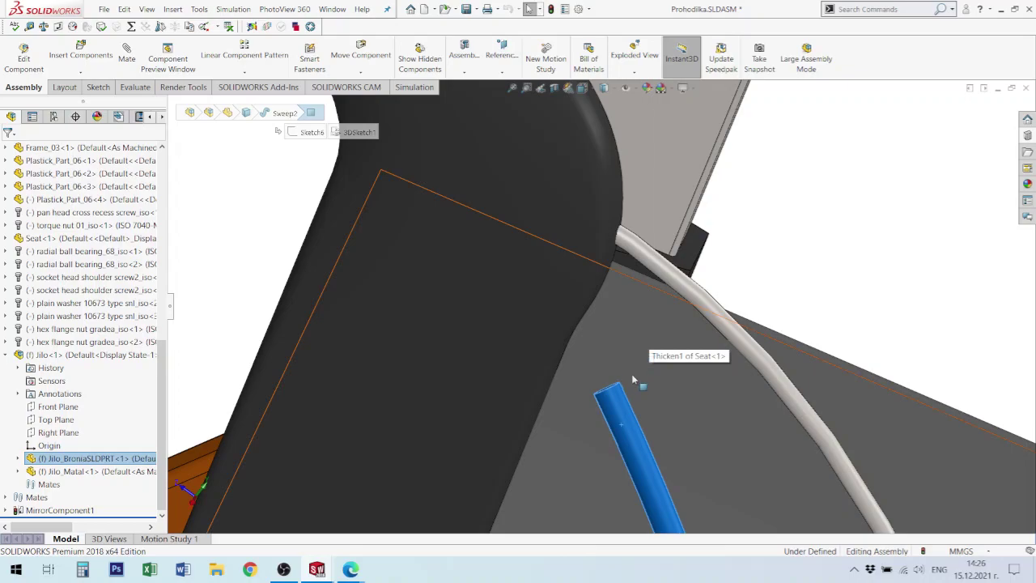
scroll(676, 276, up, 6)
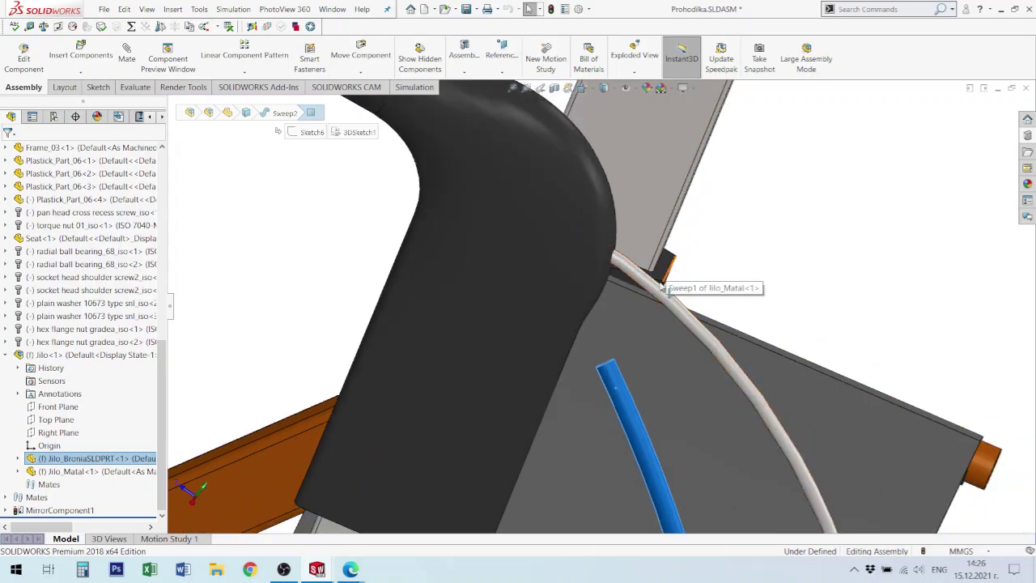
scroll(645, 429, up, 8)
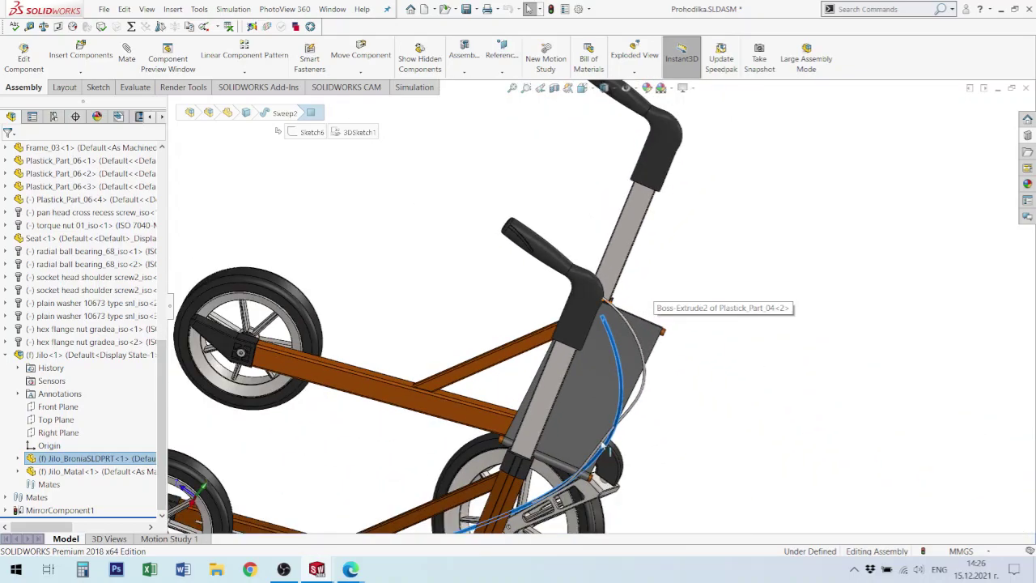
middle_drag(554, 456, 564, 469)
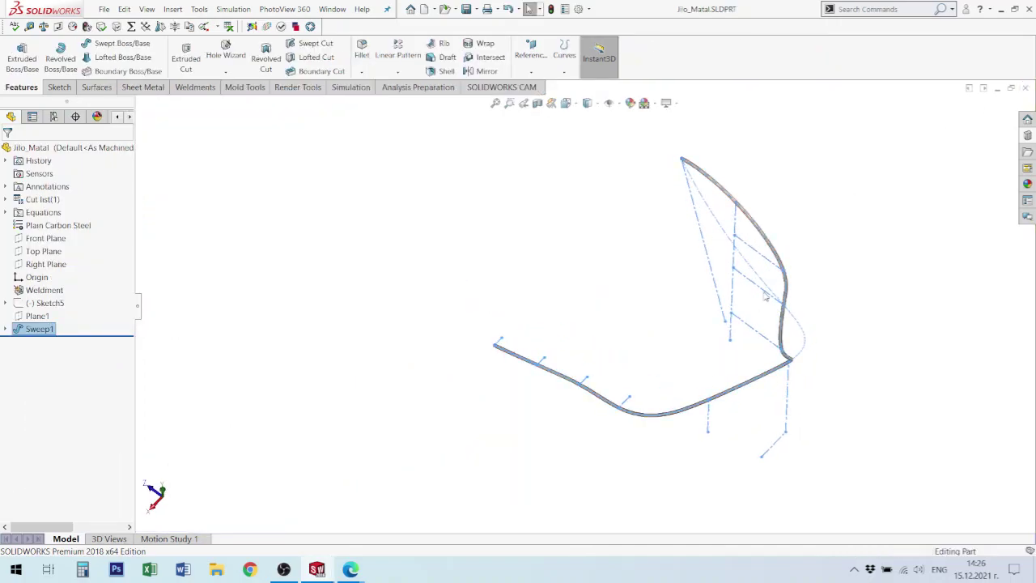
- In the Jilo_Matal part, expand Sweep1 and hide its 3DSketch1
click(6, 328)
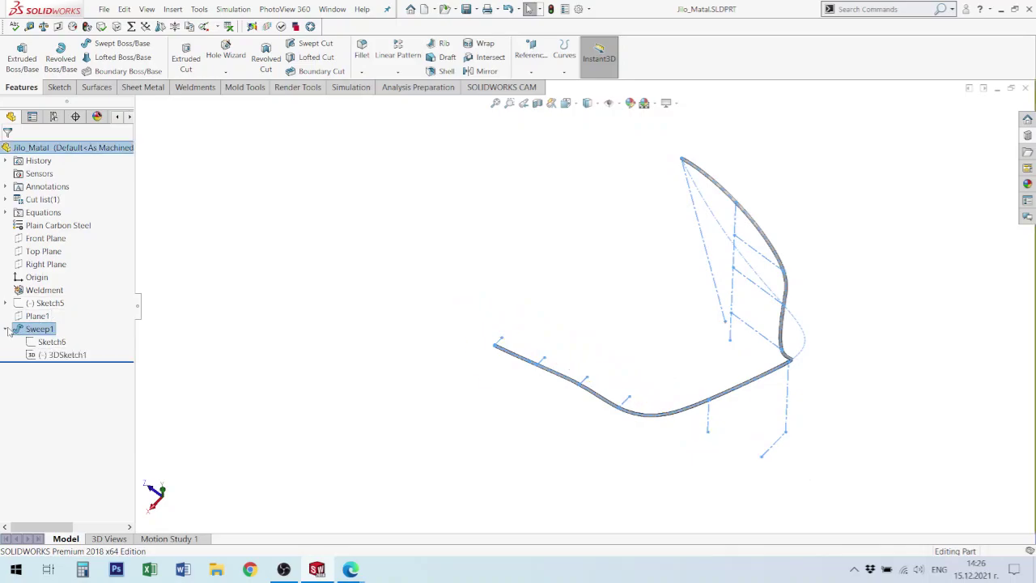
click(58, 354)
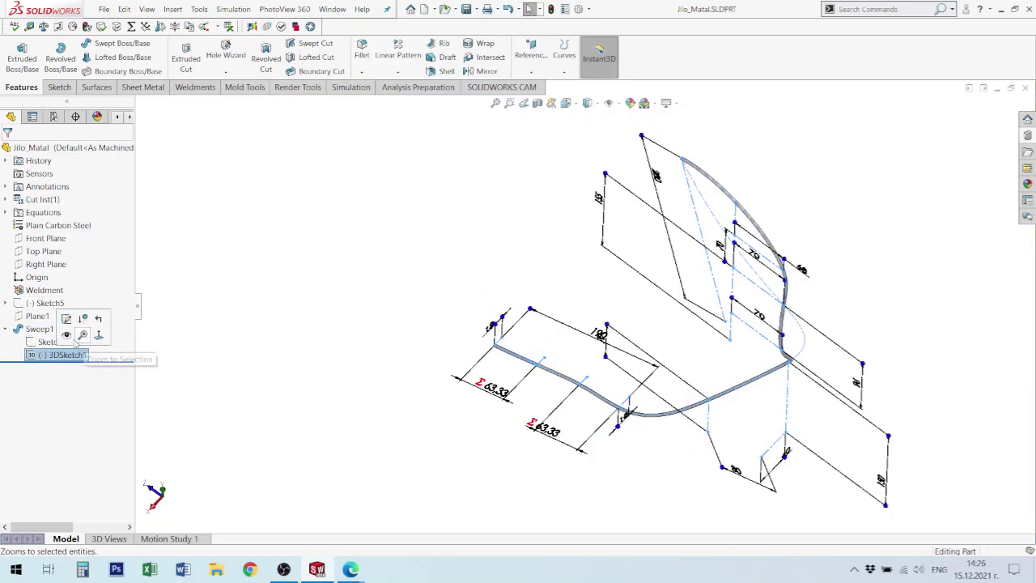
click(367, 340)
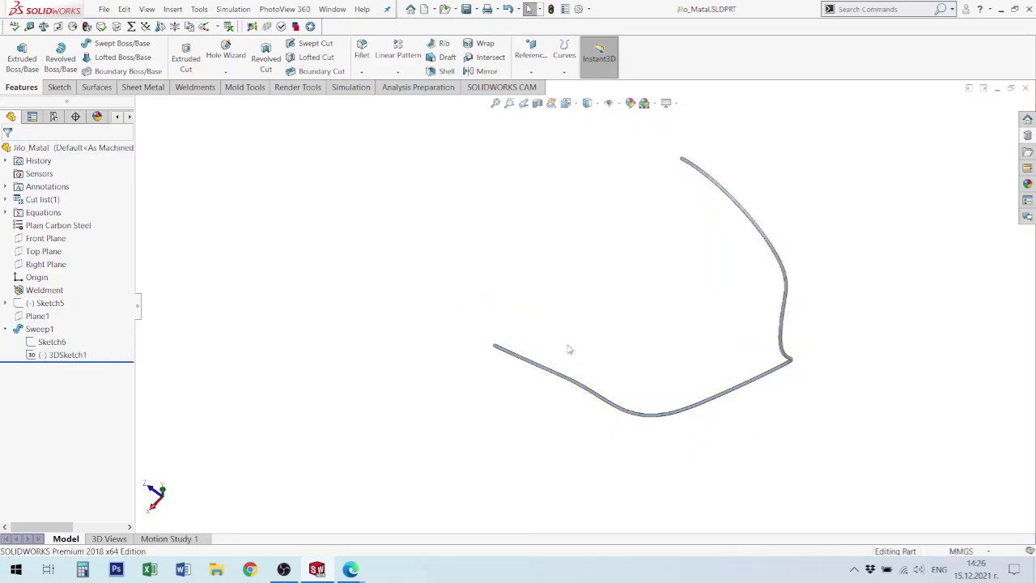
- Save the Jilo_Matal part under the existing file name Jilo_BroniaSLDPRT.SLDPRT in the Personal work folder, replacing that file
scroll(745, 377, up, 2)
scroll(717, 296, down, 2)
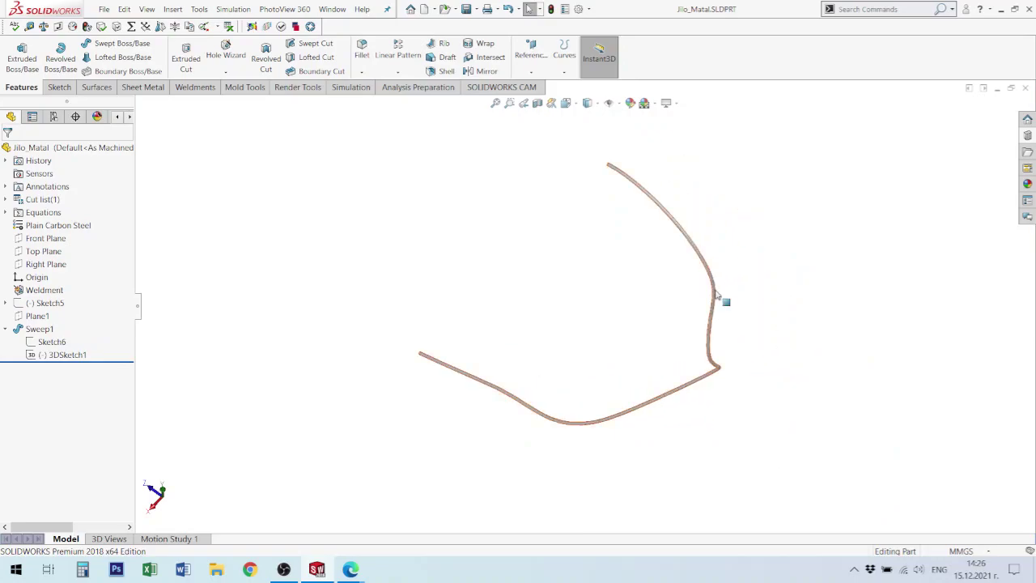
click(714, 290)
middle_drag(731, 324, 699, 287)
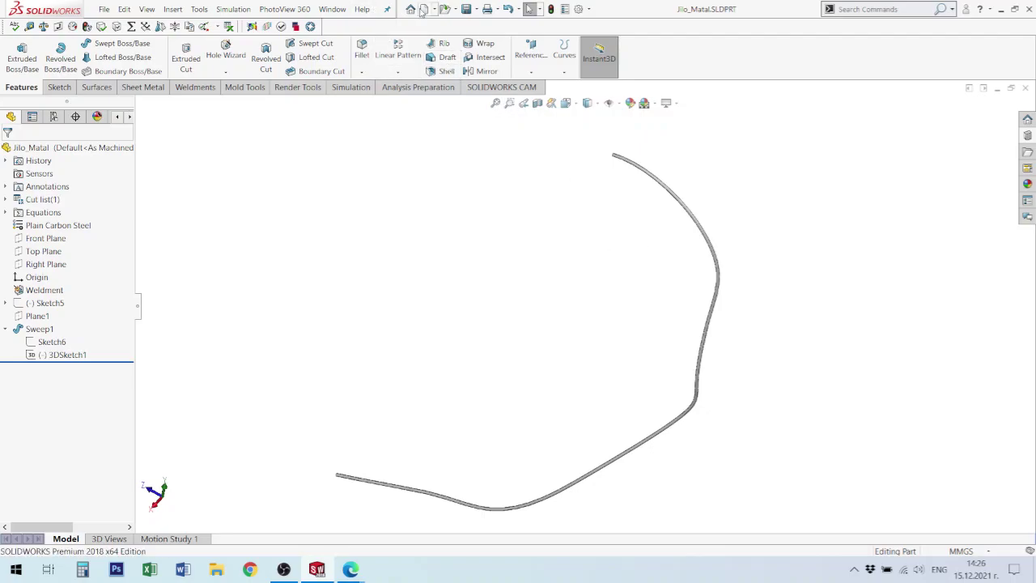
click(477, 9)
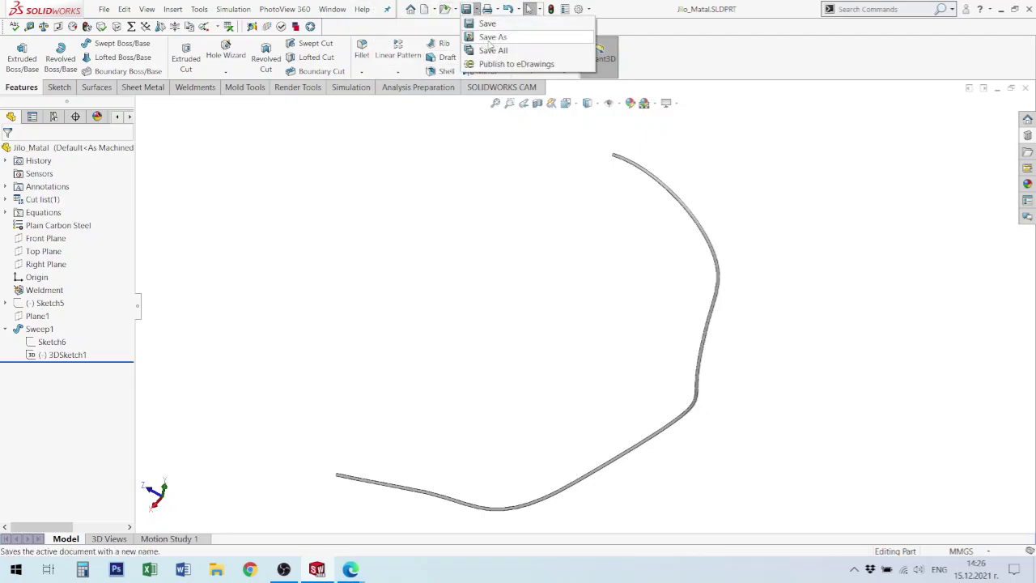
click(491, 37)
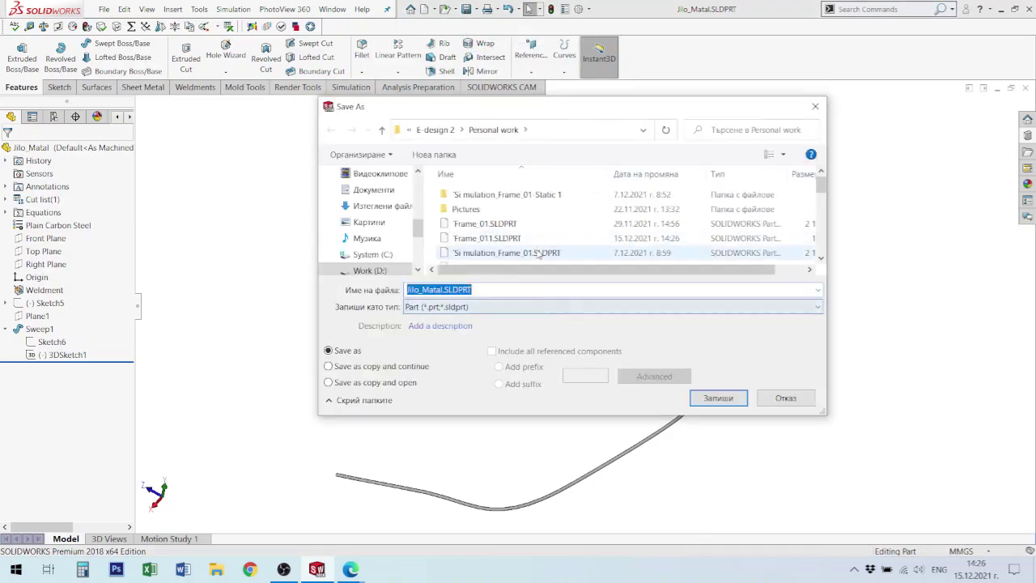
click(821, 257)
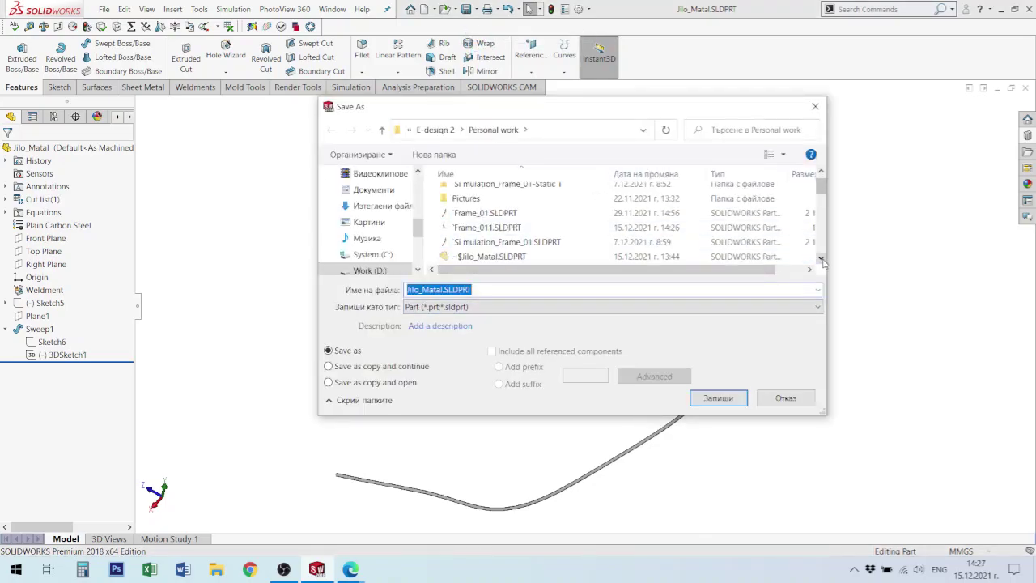
click(822, 259)
click(821, 258)
click(821, 258)
click(822, 258)
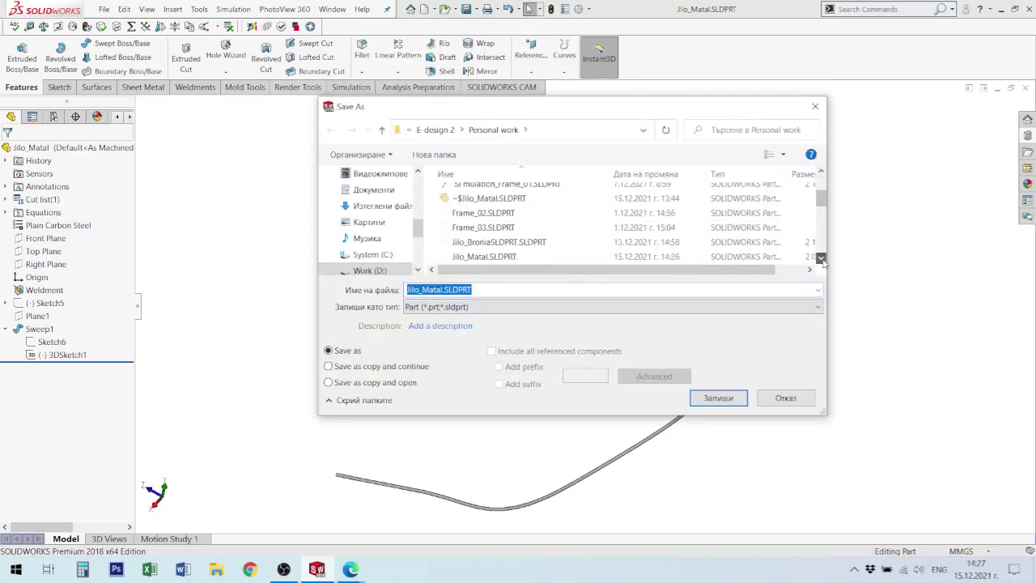
click(510, 242)
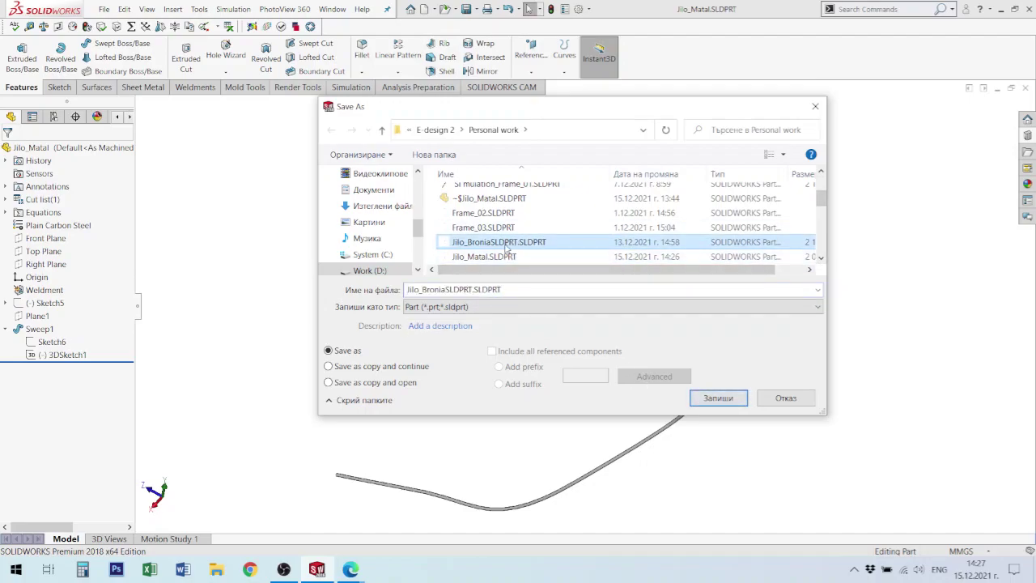
click(712, 398)
click(549, 287)
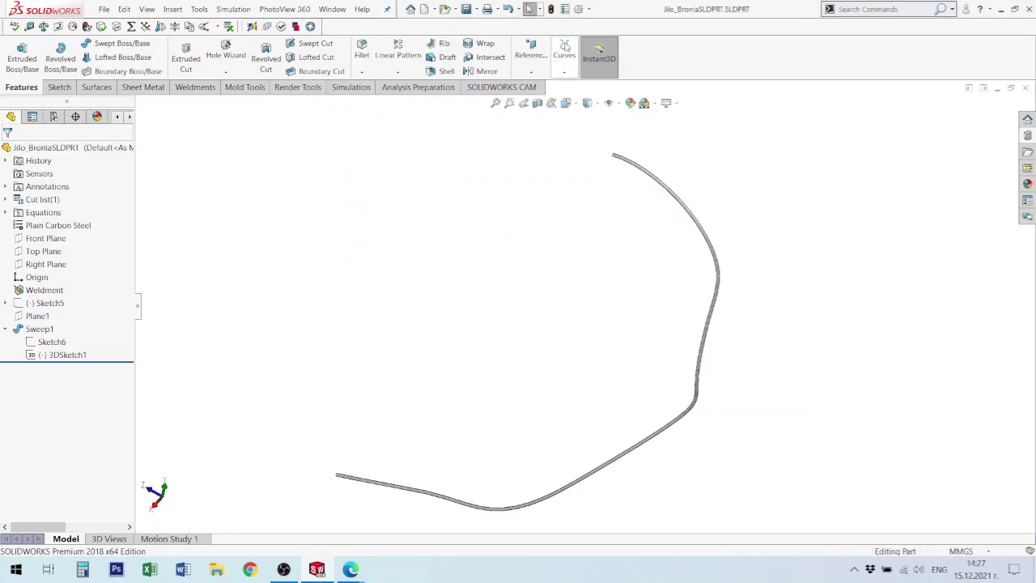
- Change the material of the Jilo_BroniaSLDPRT part to Rubber
right_click(68, 226)
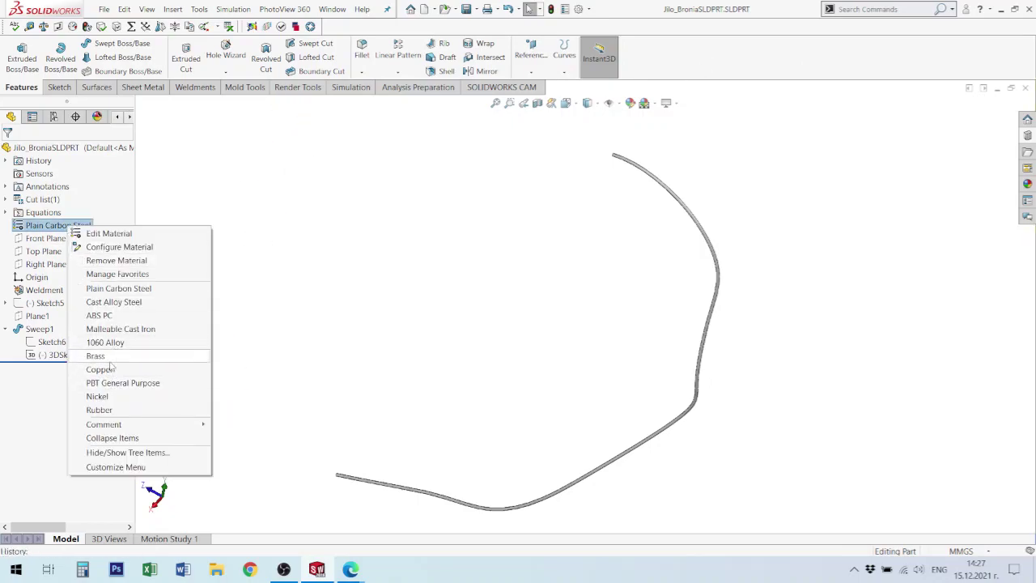
click(100, 411)
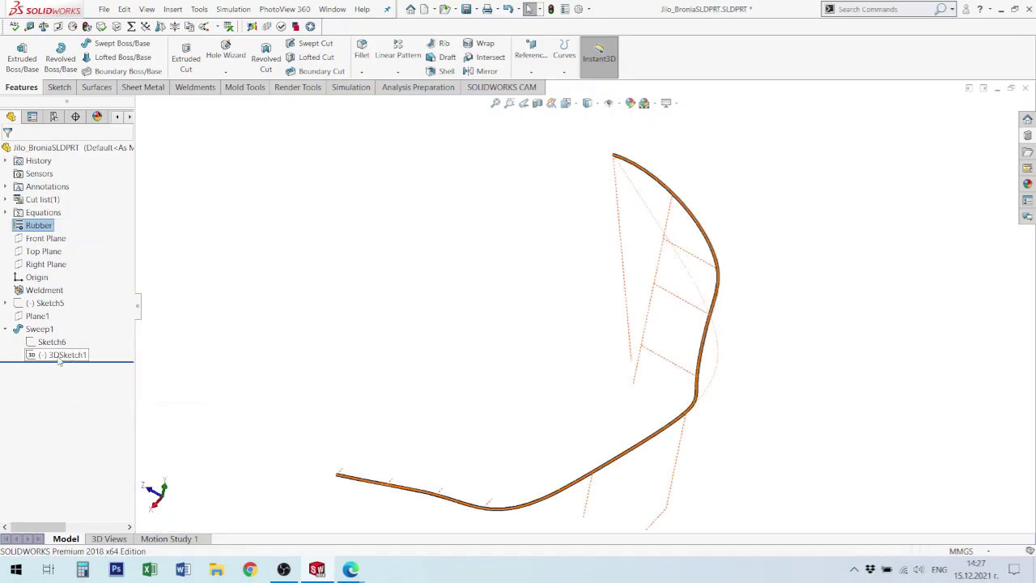
middle_drag(567, 293, 617, 238)
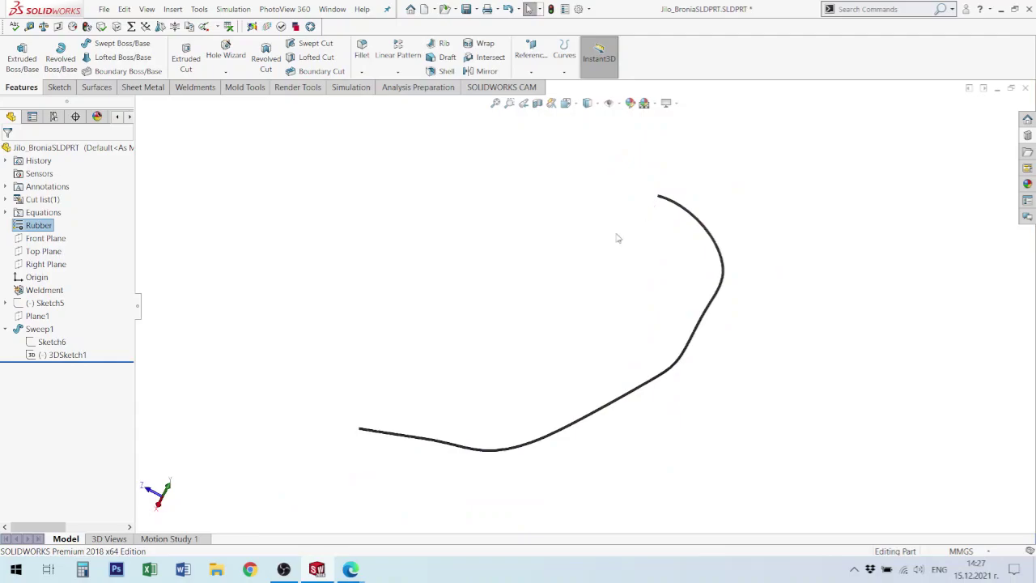
- Edit the sweep's profile Sketch6 and set the circle's diameter to 3.1 mm
click(50, 341)
click(70, 314)
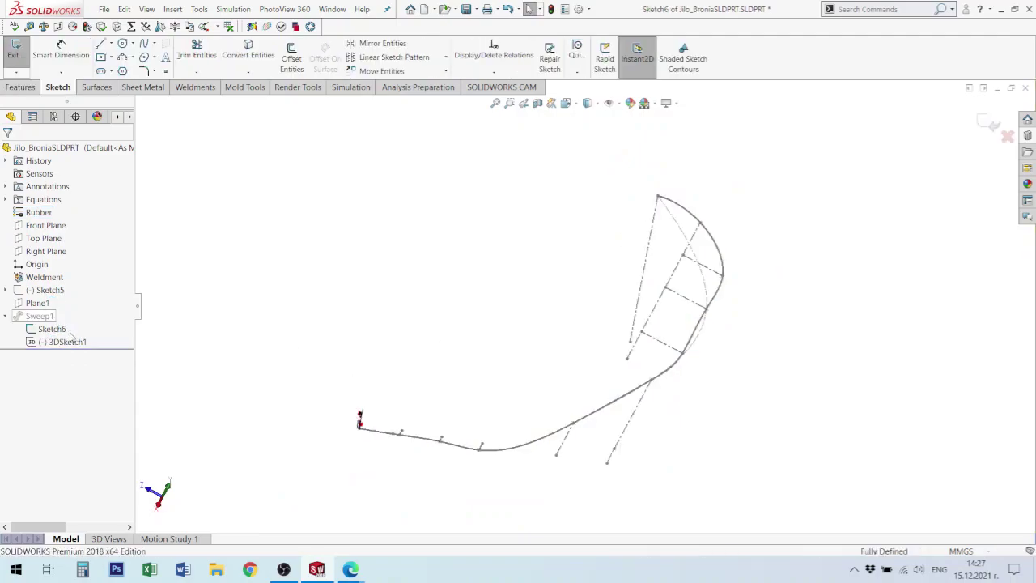
scroll(275, 445, down, 4)
scroll(458, 477, down, 3)
mouse_move(449, 391)
middle_down()
mouse_move(555, 446)
mouse_move(472, 347)
mouse_move(464, 275)
middle_up()
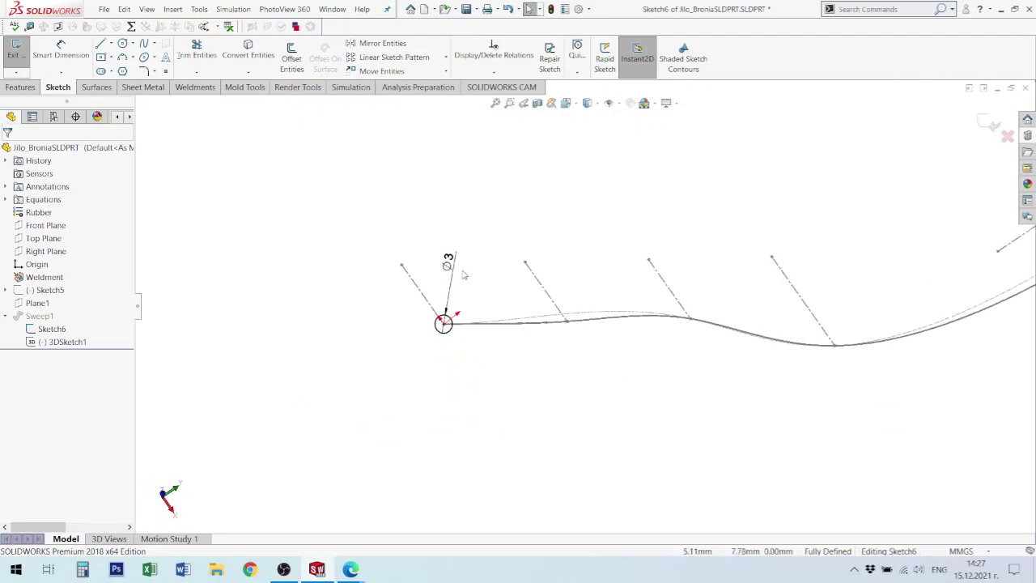
click(459, 265)
double_click(449, 261)
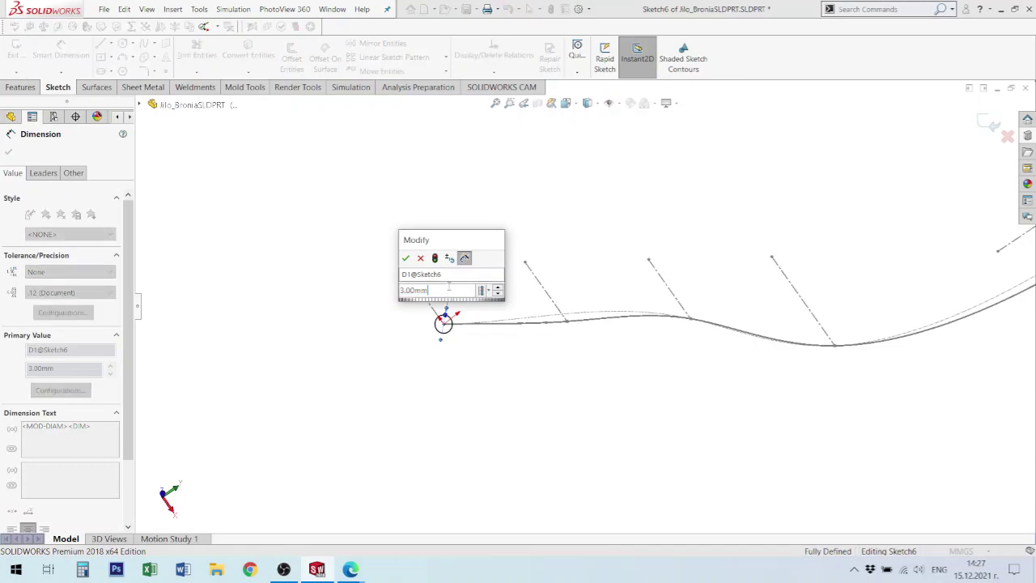
text(3.1)
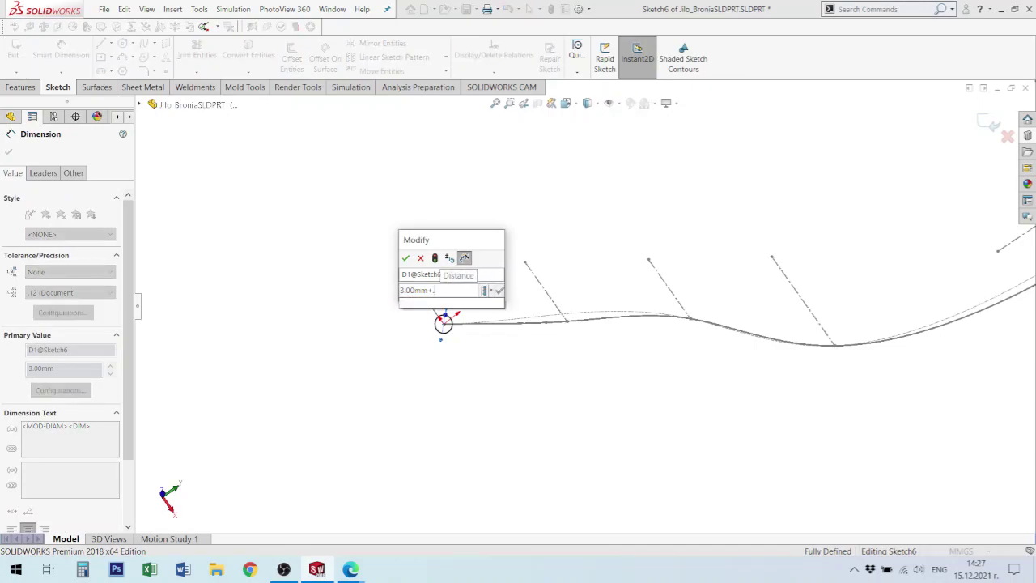
key(Return)
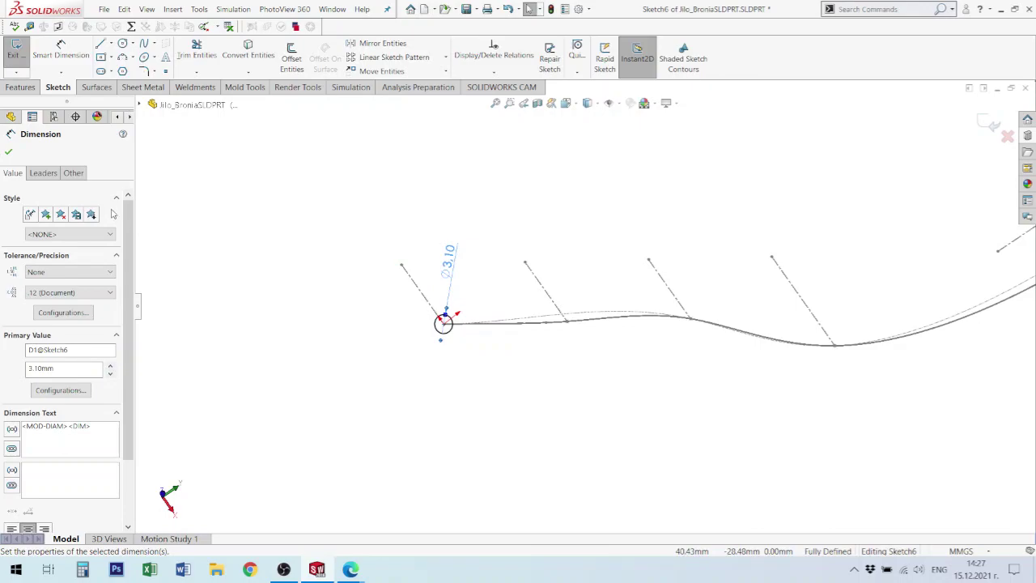
- Sketch a second, concentric circle of about 2.14 mm radius around the 3.1 mm profile circle
scroll(472, 329, down, 8)
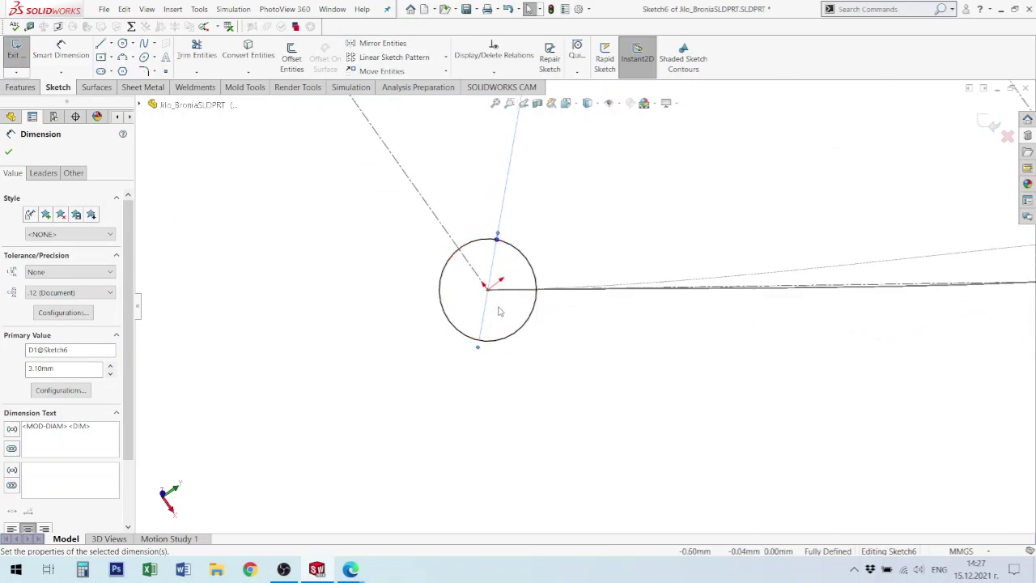
key(c)
click(486, 286)
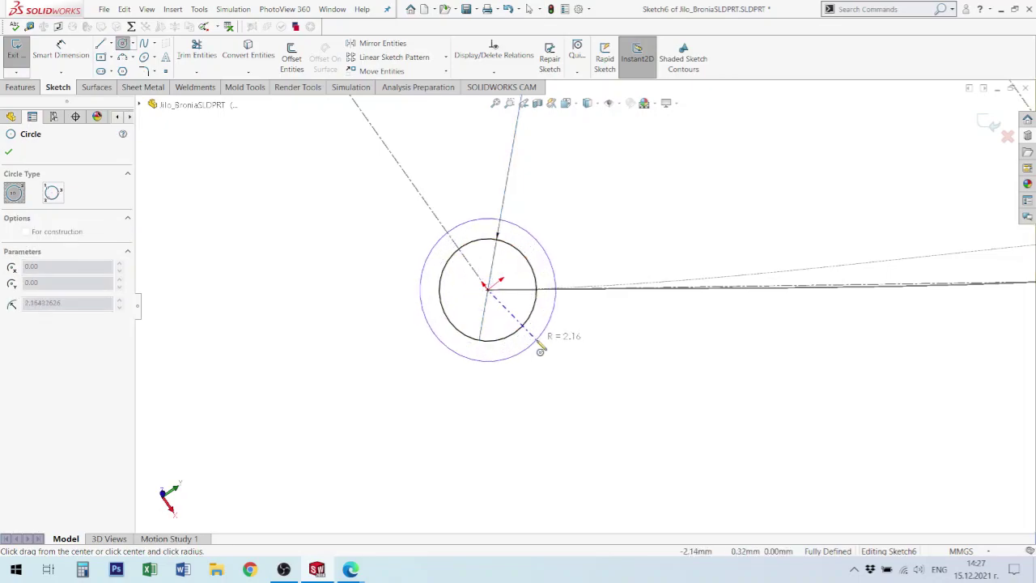
click(533, 348)
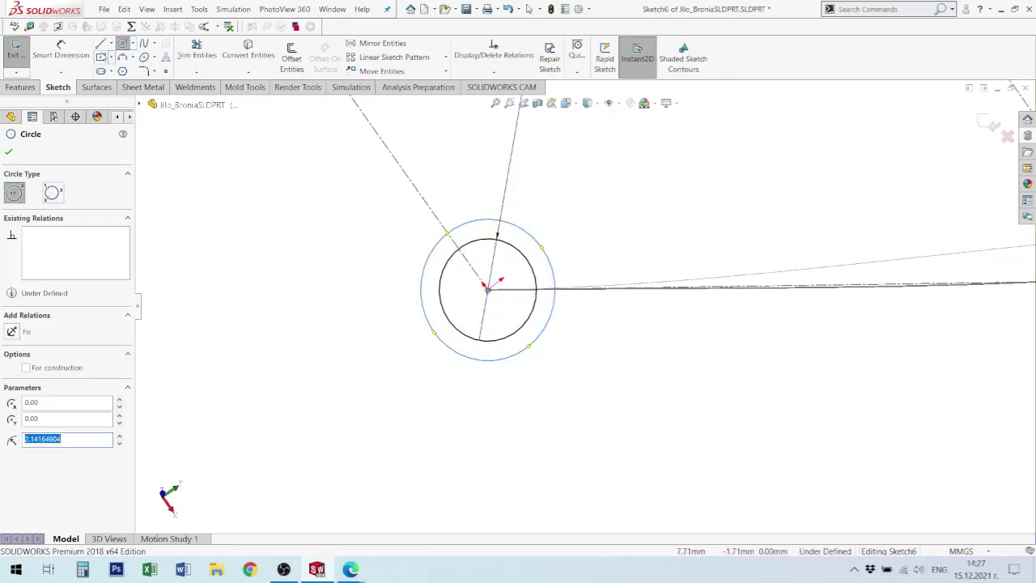
- Dimension the gap between the two concentric circles as 0.4 mm and exit the sketch to rebuild the sweep as a hollow sheath
key(d)
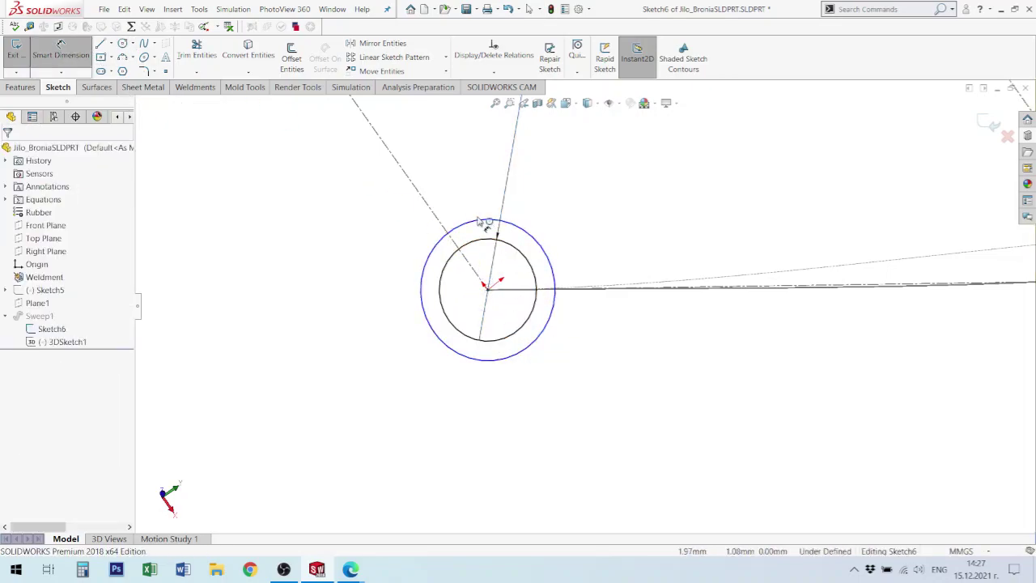
click(526, 256)
click(538, 244)
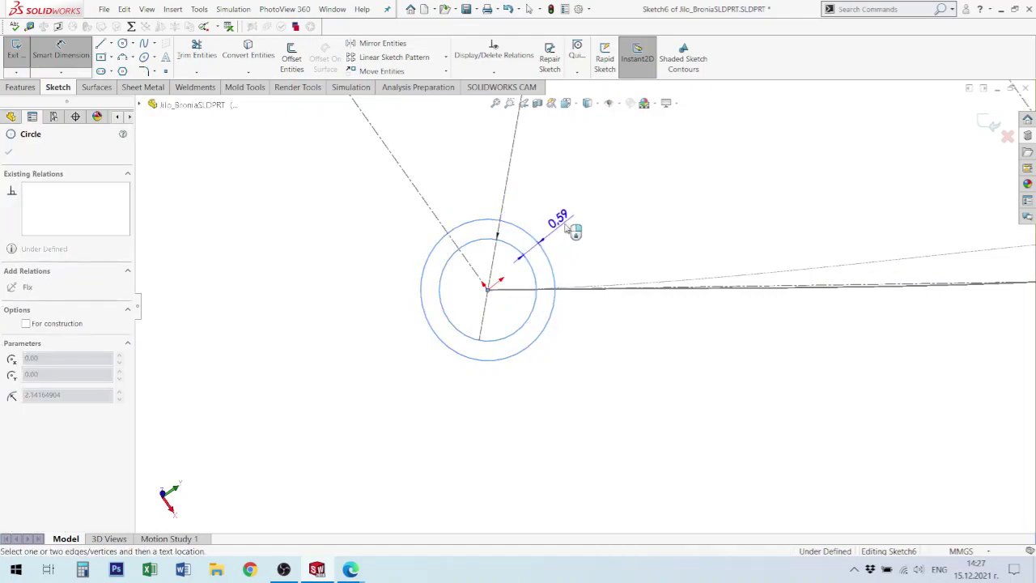
click(576, 229)
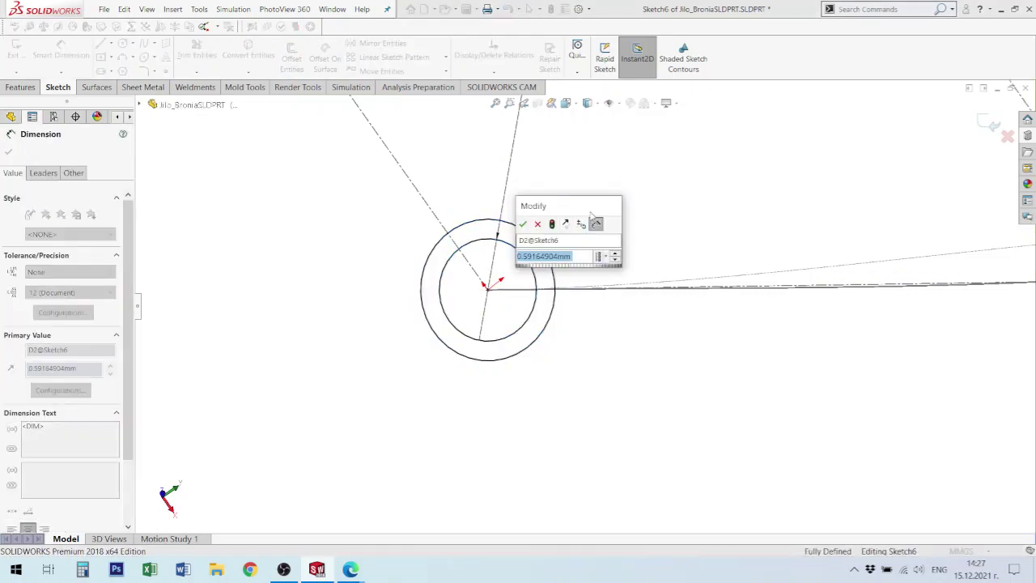
key(BackSpace)
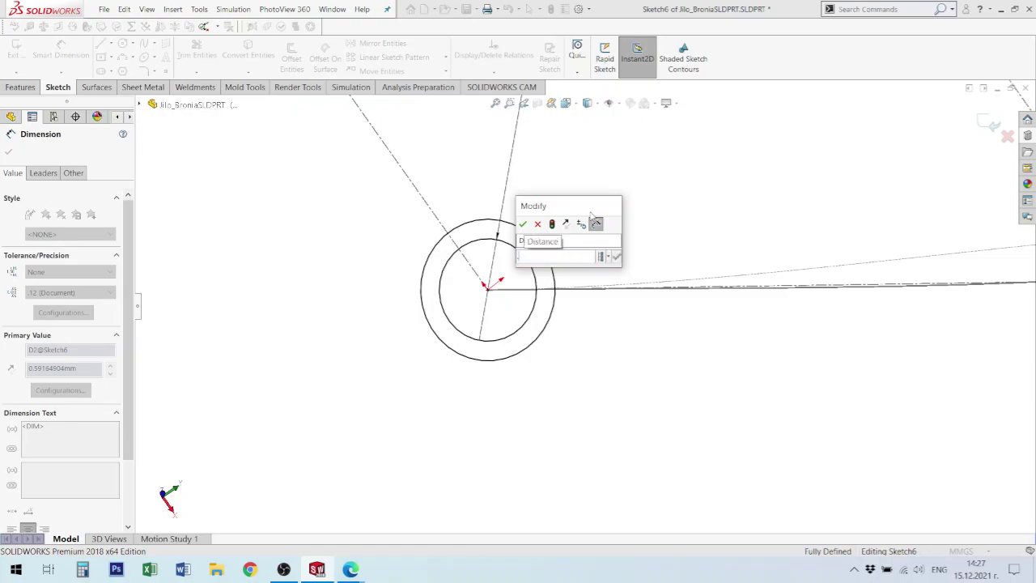
text(0.4)
key(Return)
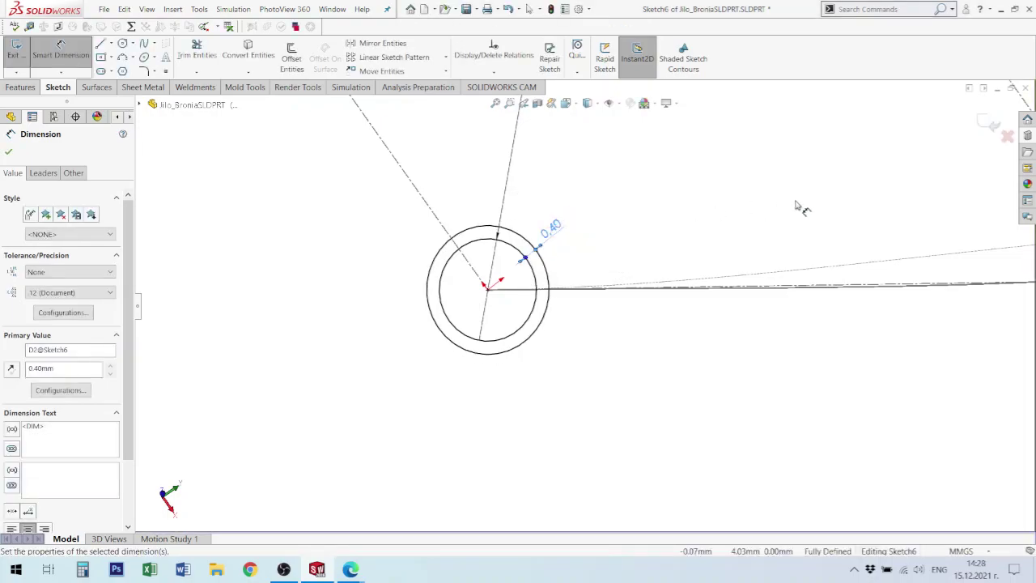
click(989, 123)
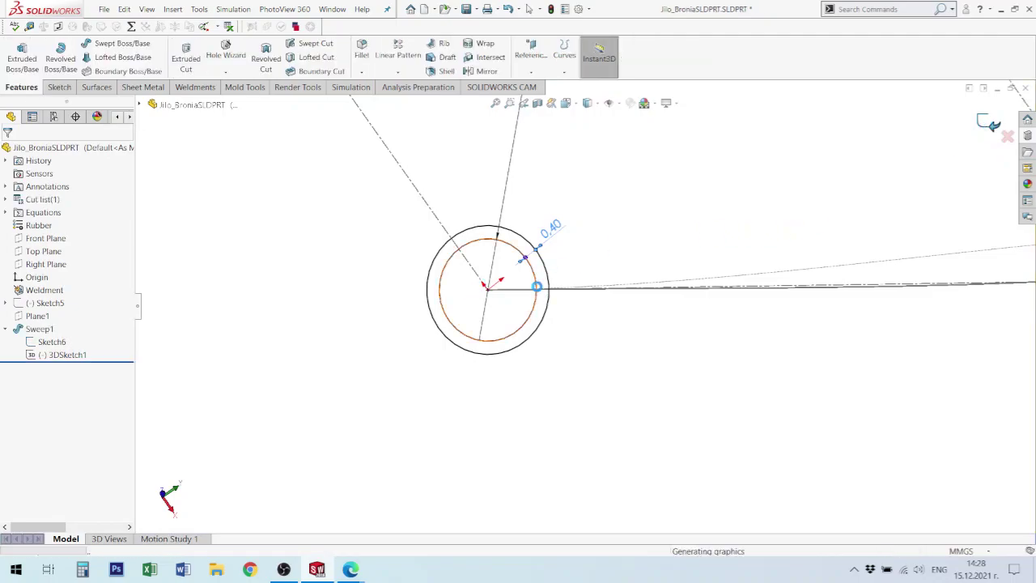
- Edit the sweep path 3DSketch1 and move the free point on the spline closer to the spline's start at the profile end
scroll(685, 338, up, 5)
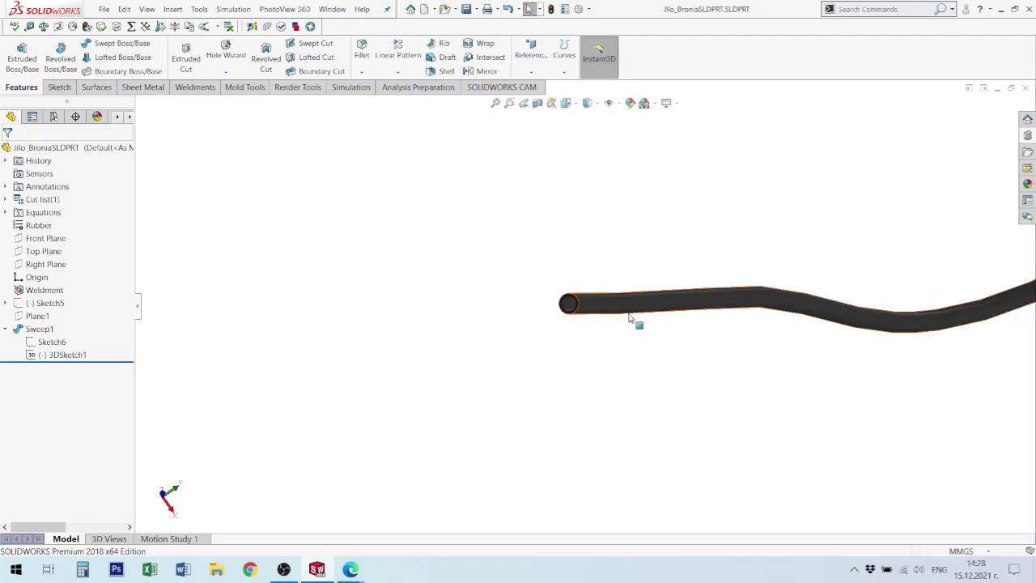
middle_drag(659, 318, 570, 310)
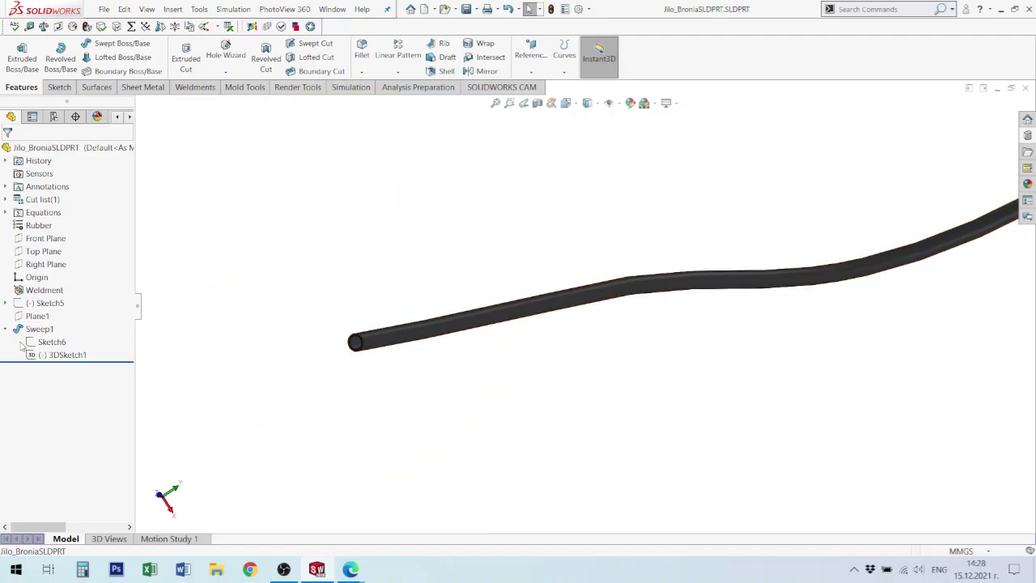
click(63, 355)
click(70, 325)
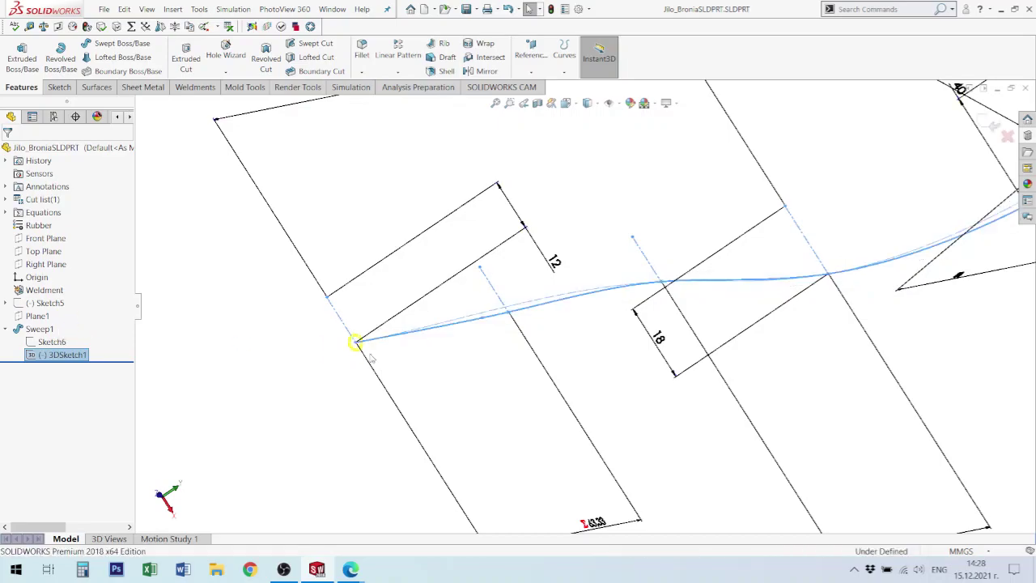
click(483, 318)
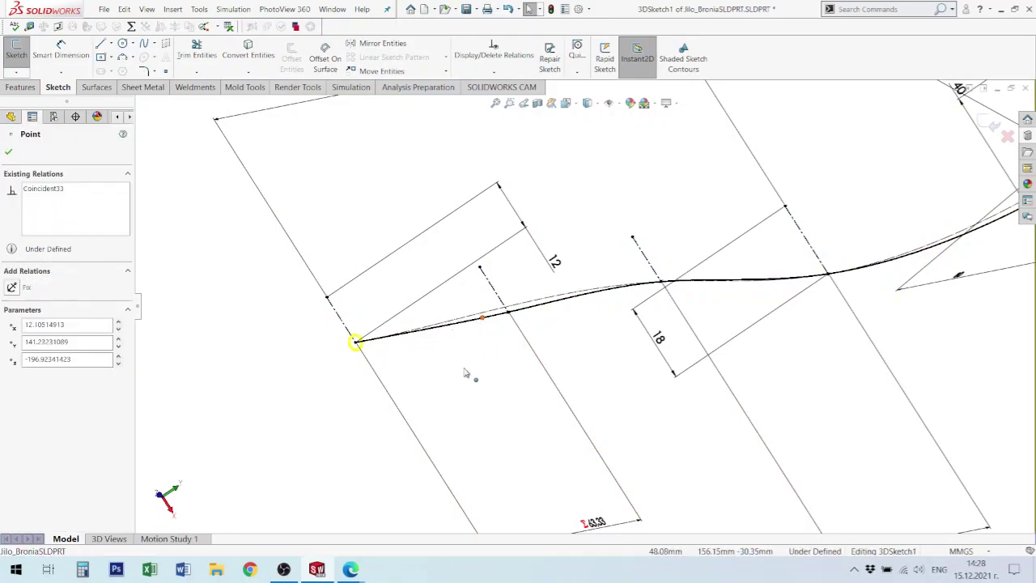
drag(466, 373, 454, 357)
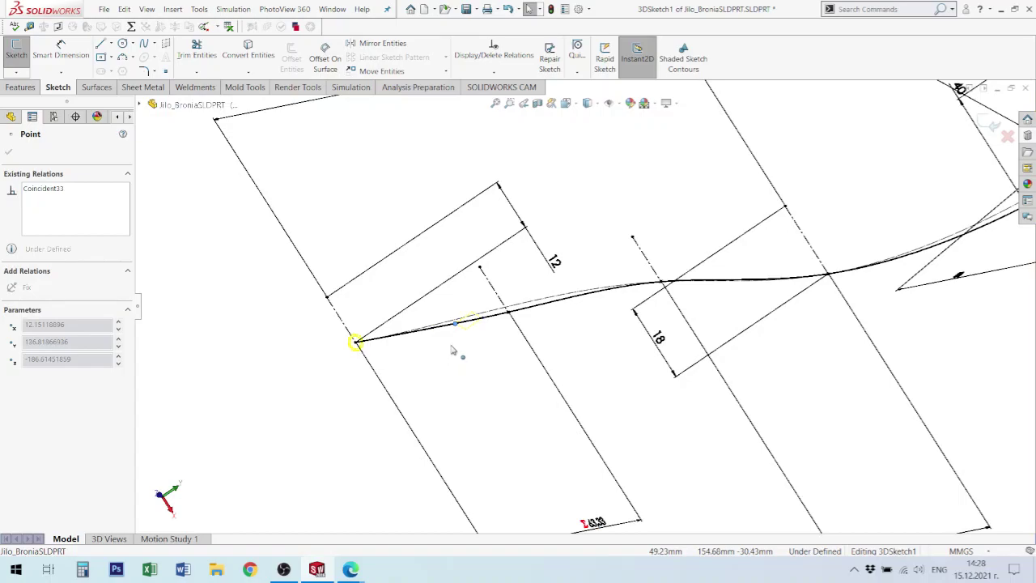
drag(441, 341, 437, 331)
drag(451, 324, 451, 324)
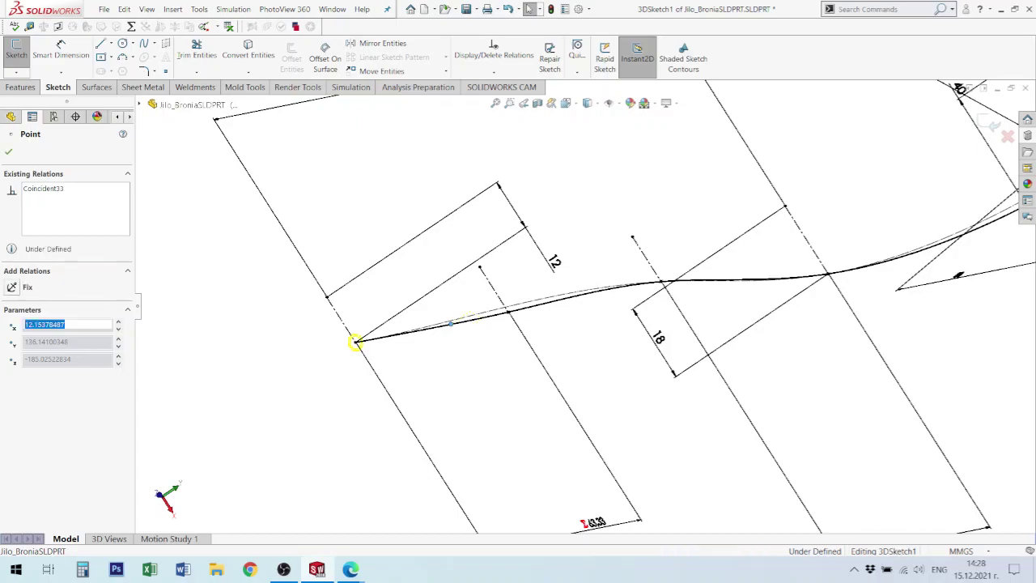
click(433, 362)
- Sketch a short construction line upward from the moved point on the path spline
scroll(453, 351, up, 1)
scroll(437, 350, down, 3)
scroll(474, 319, down, 3)
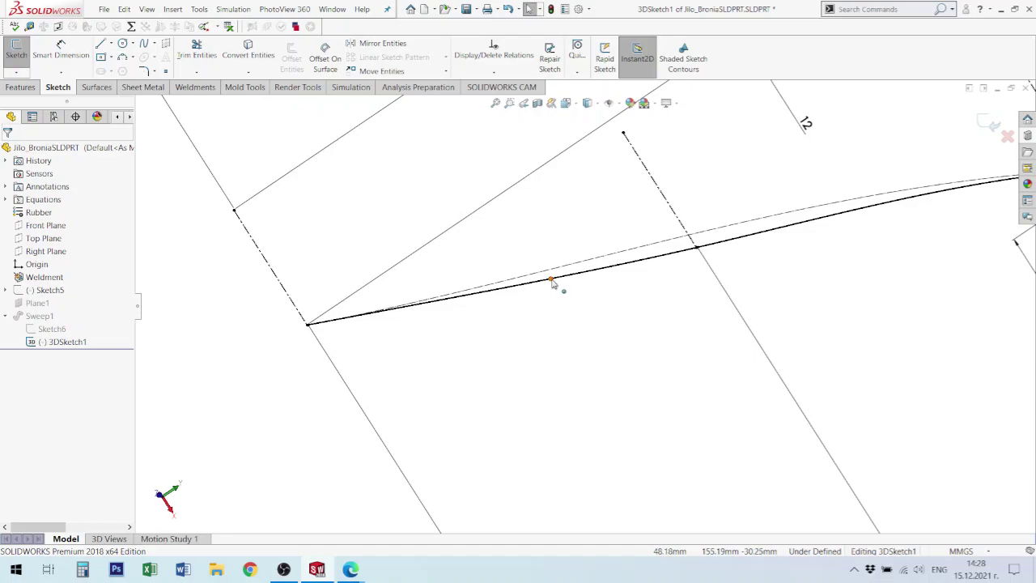
key(l)
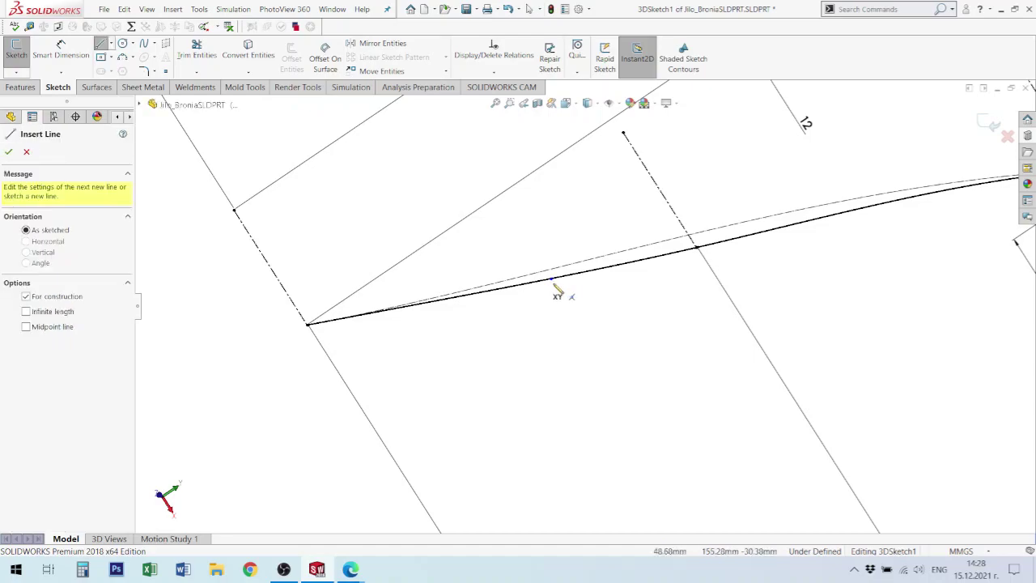
click(552, 280)
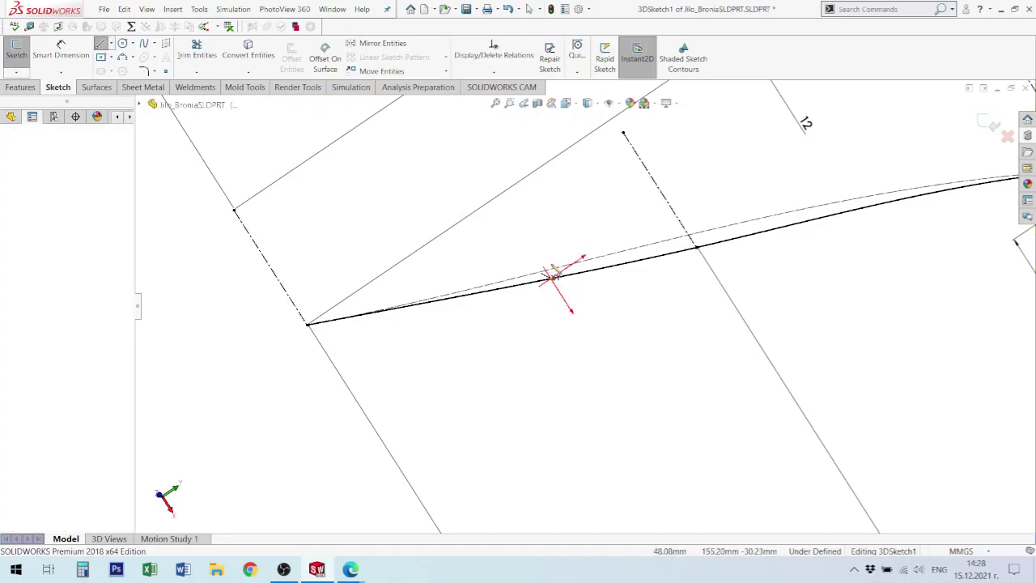
click(557, 202)
key(Escape)
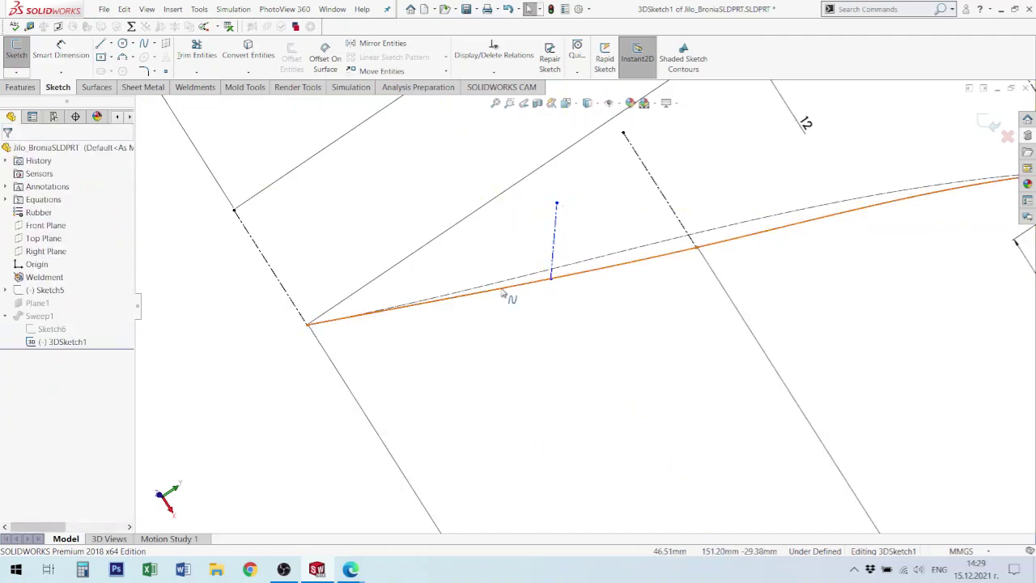
- Trim the path spline between its start point and the short construction line, accepting the loss of the spline's relations
key(t)
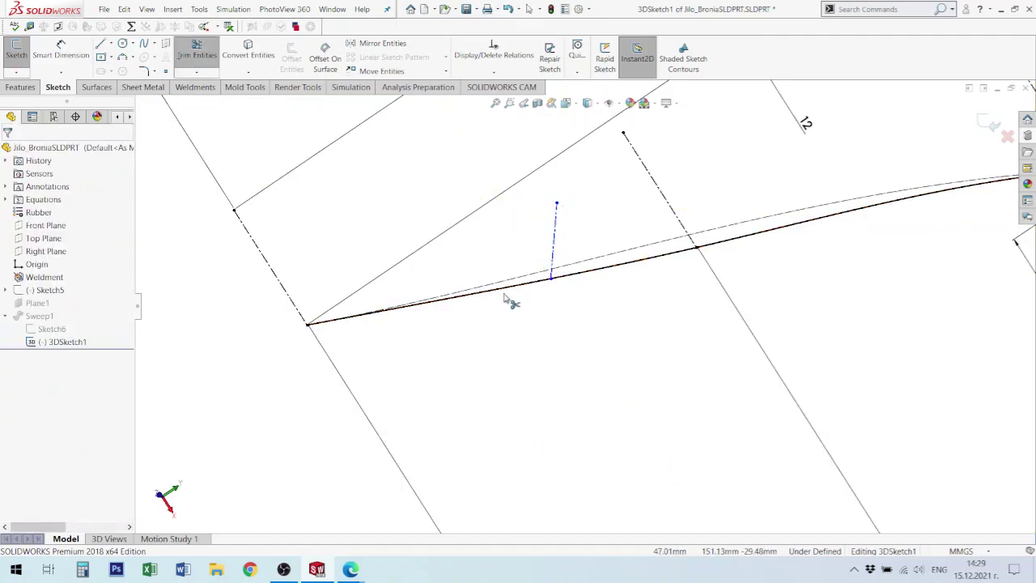
click(502, 289)
click(502, 291)
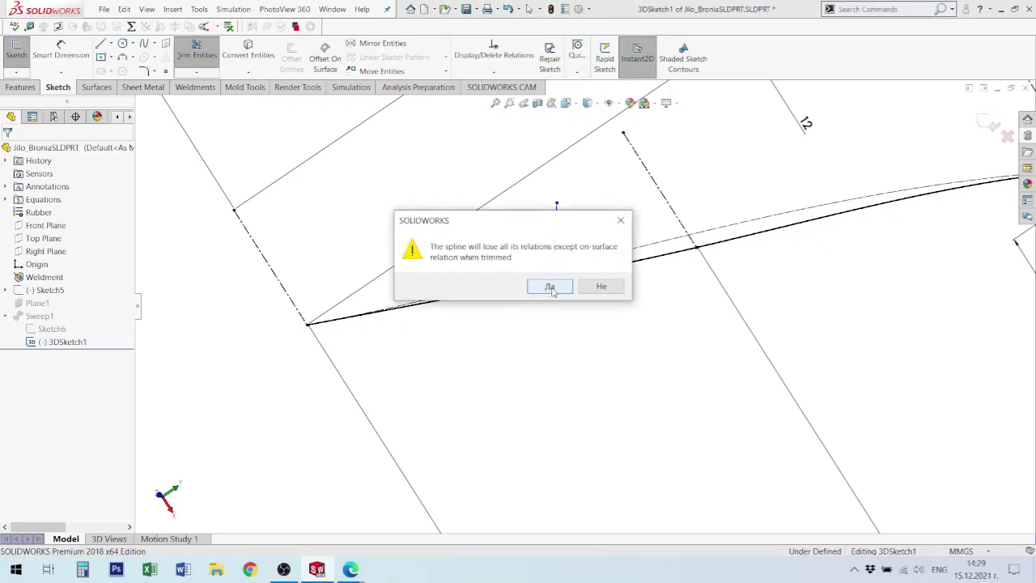
click(550, 285)
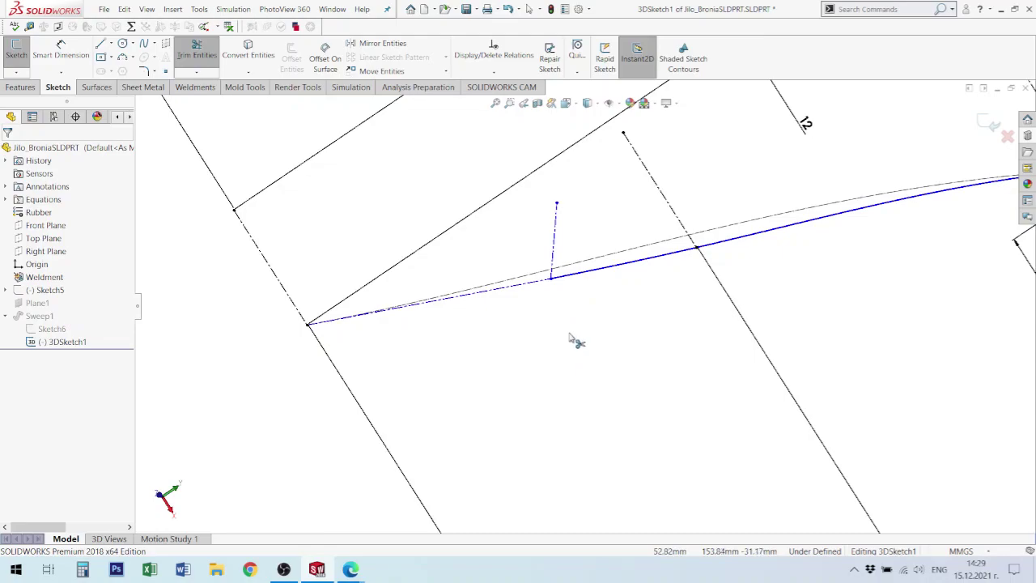
key(Escape)
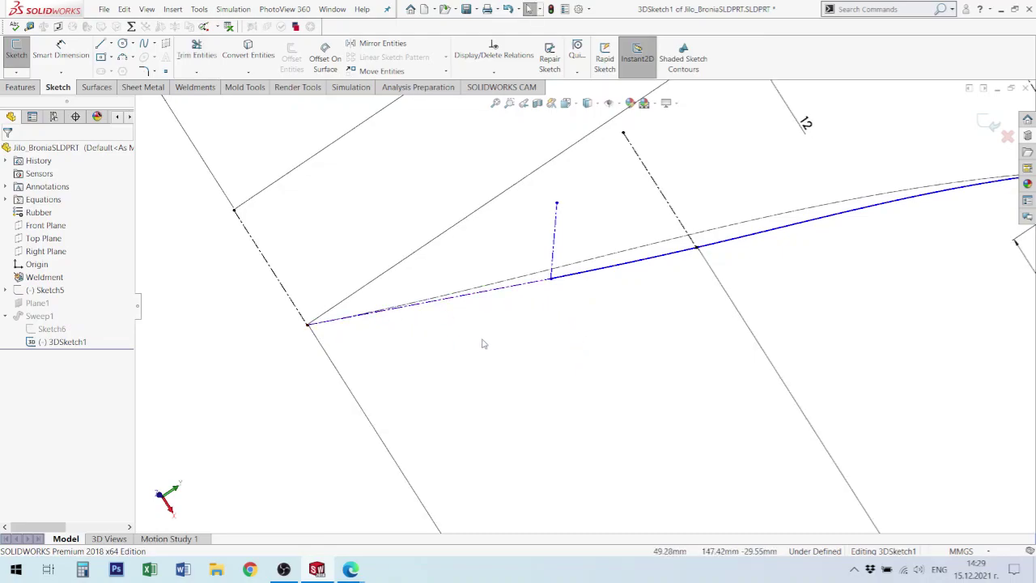
click(490, 293)
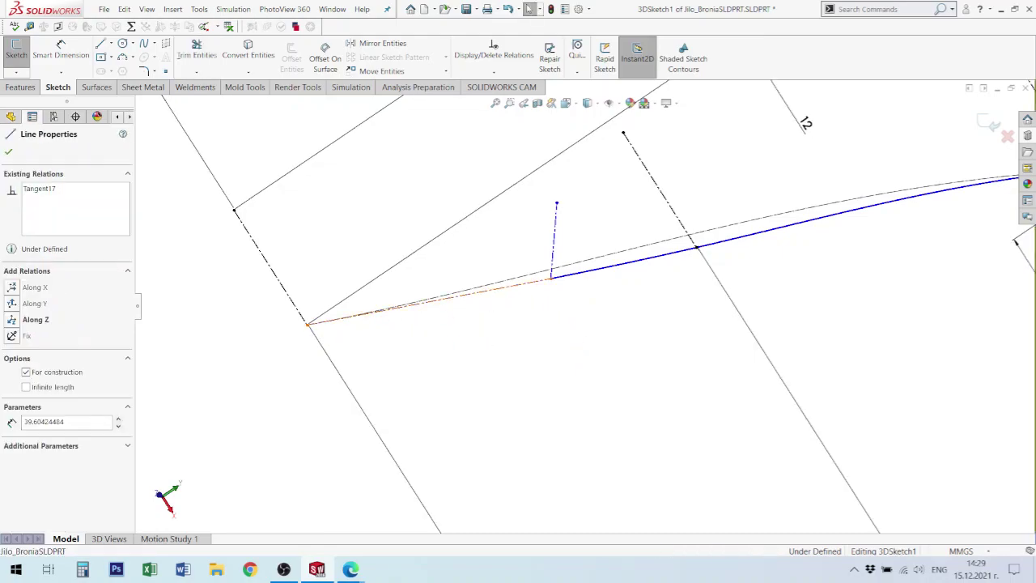
ctrl+click(563, 277)
click(558, 298)
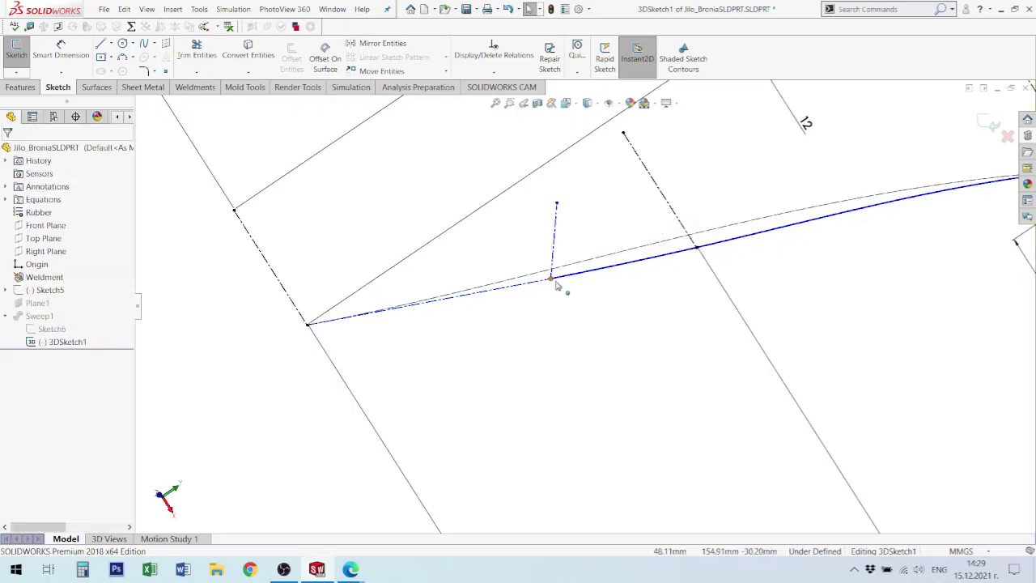
- Sketch a construction line about 37.6 mm long from the 280 mm vertical construction line to the spline near its upper end
scroll(667, 302, up, 3)
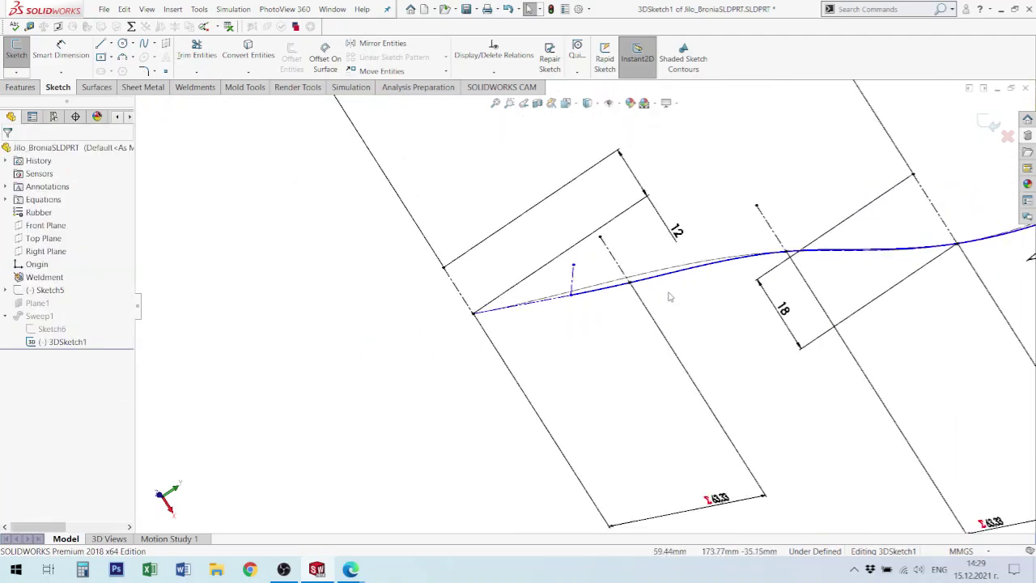
scroll(708, 296, up, 8)
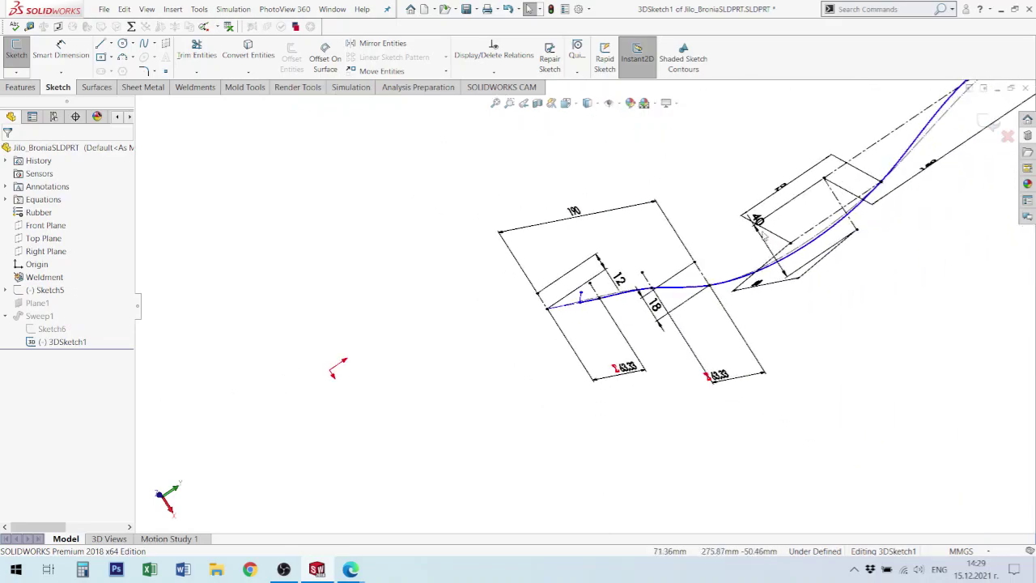
mouse_move(821, 185)
middle_down()
mouse_move(874, 169)
mouse_move(849, 226)
mouse_move(881, 211)
mouse_move(874, 162)
mouse_move(825, 121)
mouse_move(803, 139)
middle_up()
scroll(730, 132, down, 8)
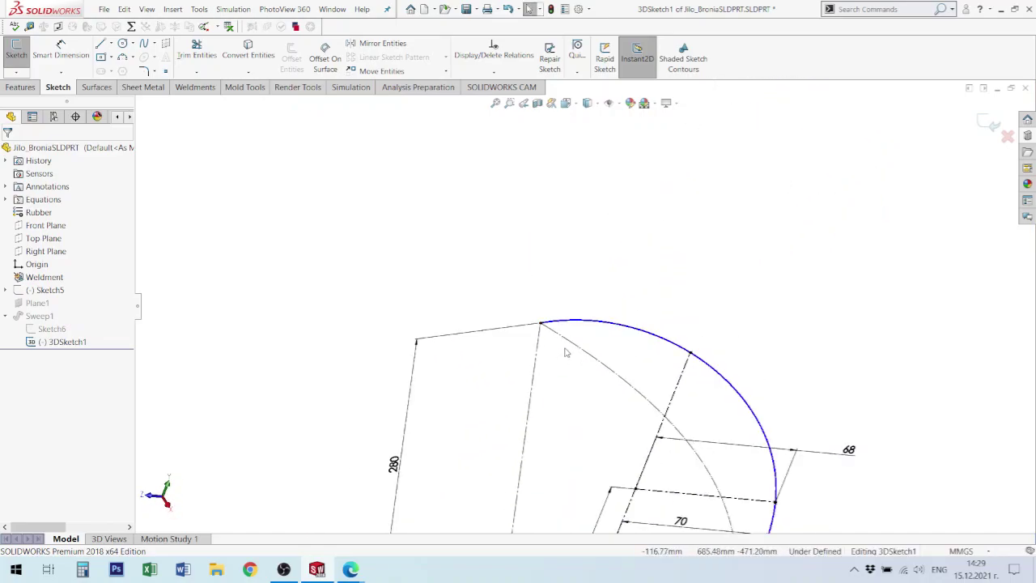
key(l)
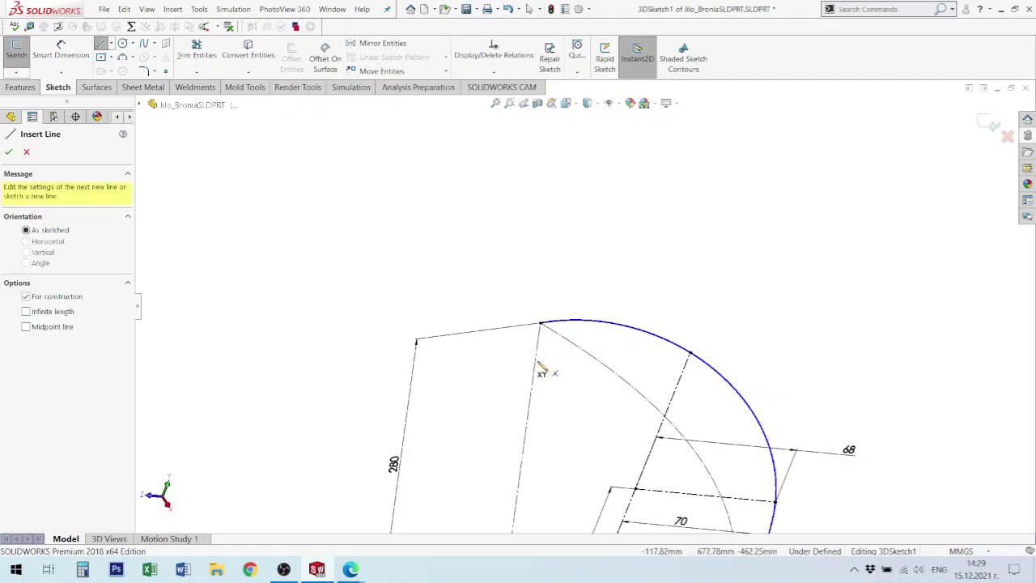
click(534, 365)
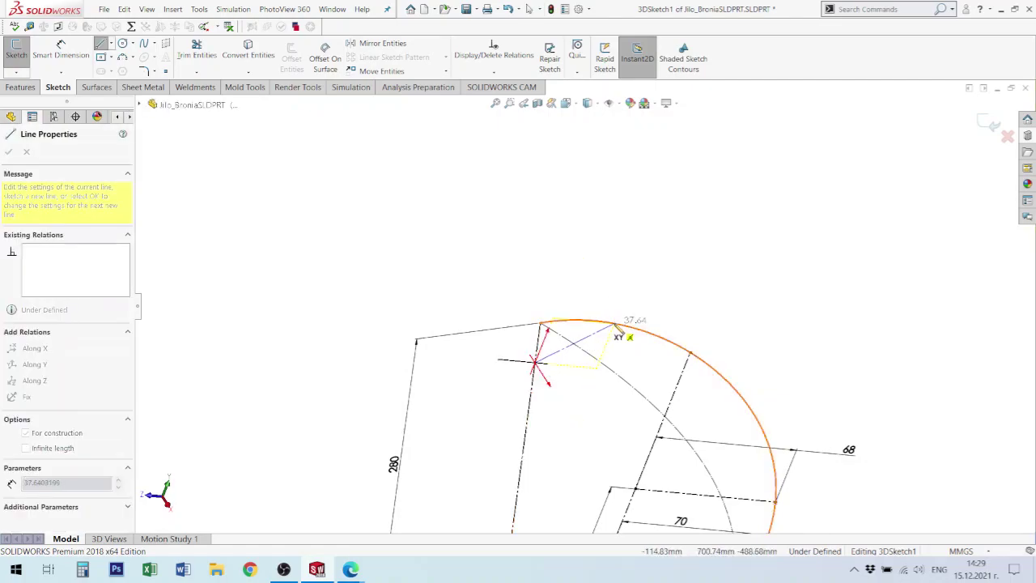
click(617, 325)
key(Escape)
key(Escape)
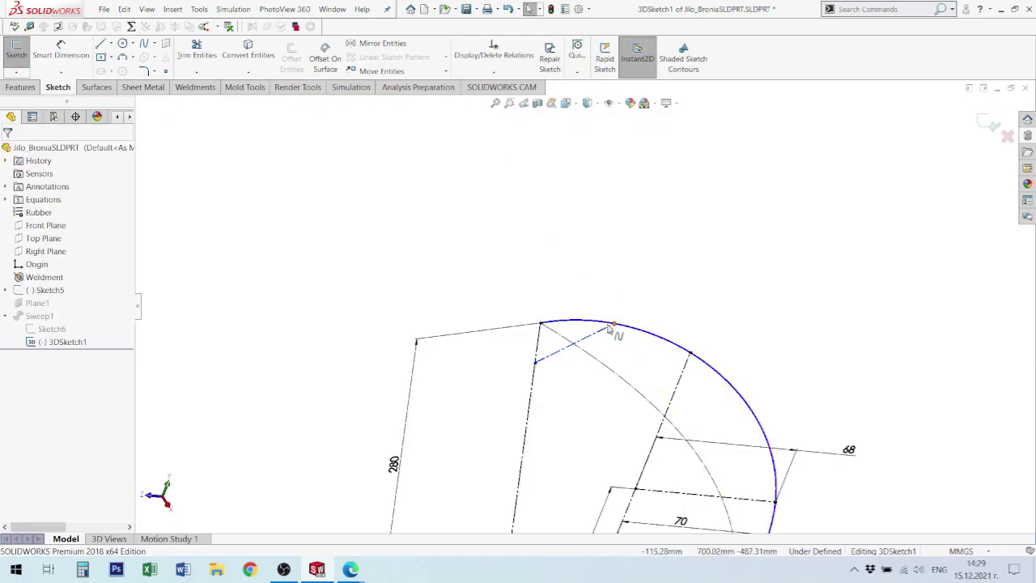
- Dimension the distance from the spline's upper end point to the new construction line's end on the spline as 30 mm
key(d)
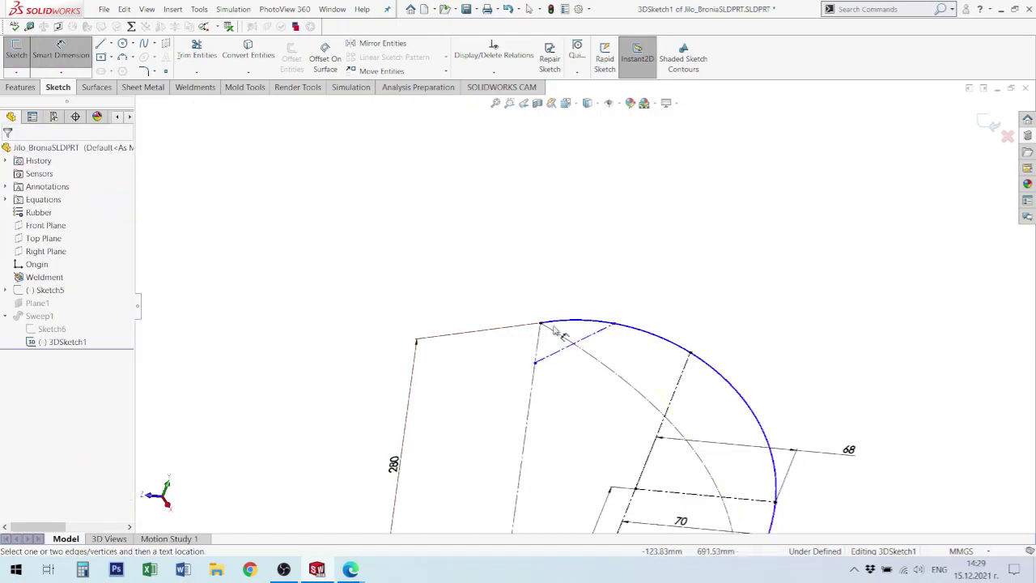
click(615, 326)
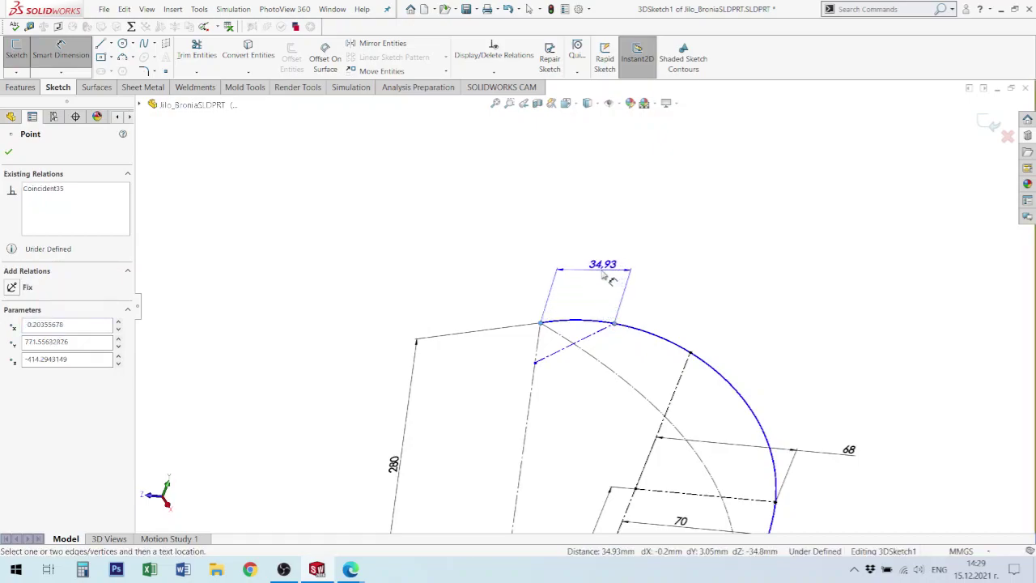
click(613, 258)
text(35)
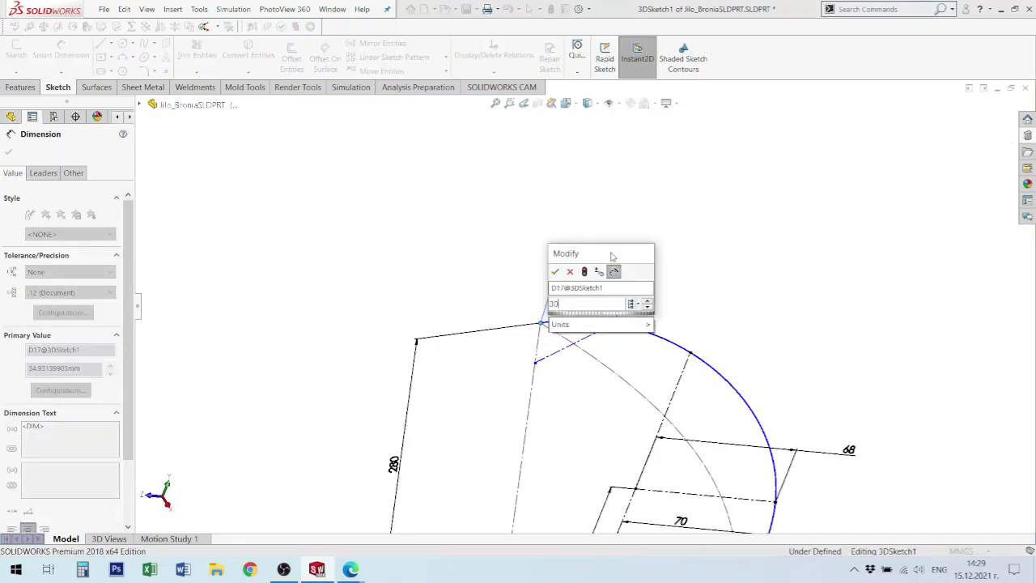
key(Return)
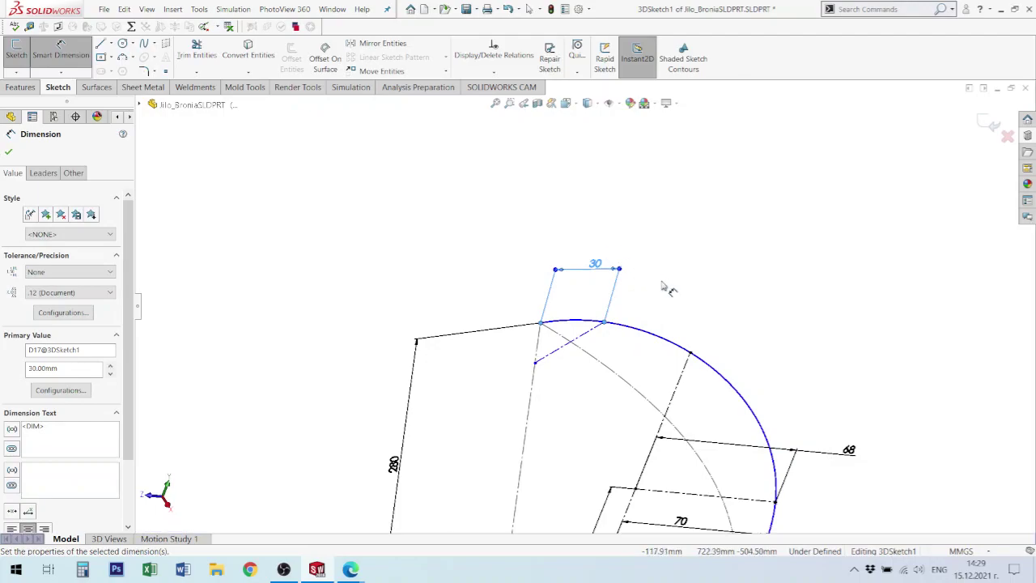
click(665, 288)
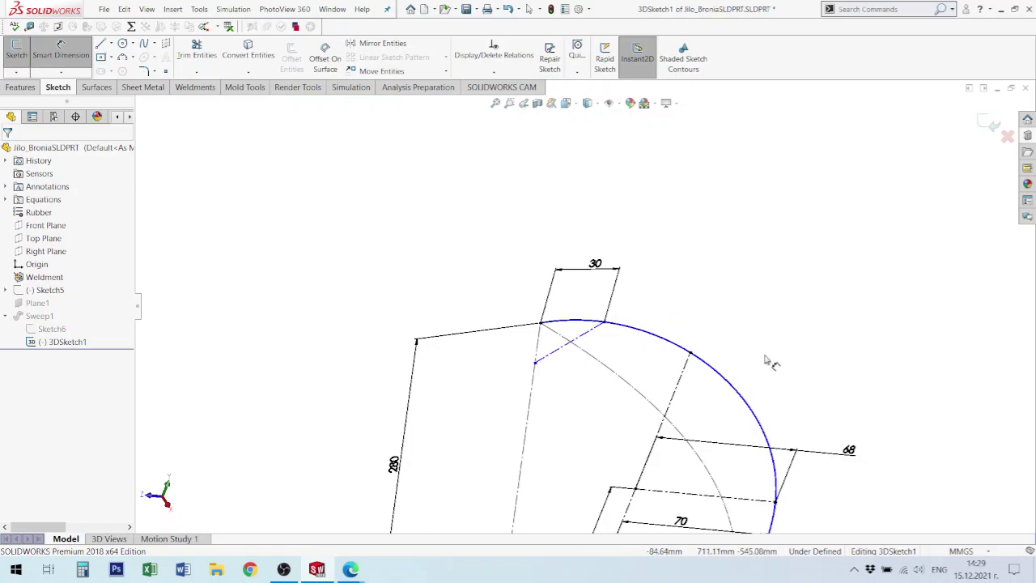
- Show Sketch5 with its walker reference picture behind the start of the cable path at the wheel
scroll(590, 398, up, 5)
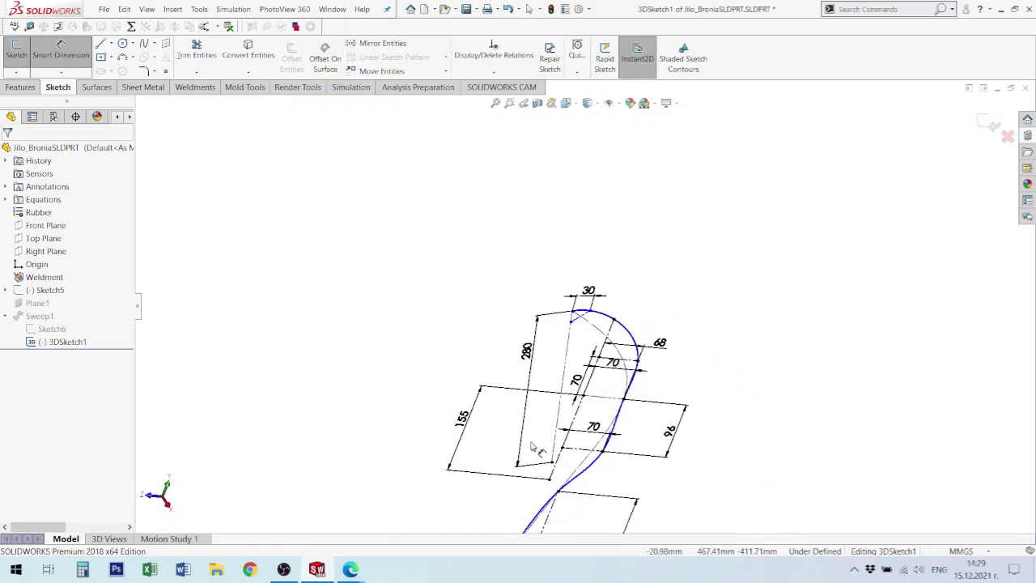
scroll(558, 514, up, 3)
scroll(477, 458, down, 4)
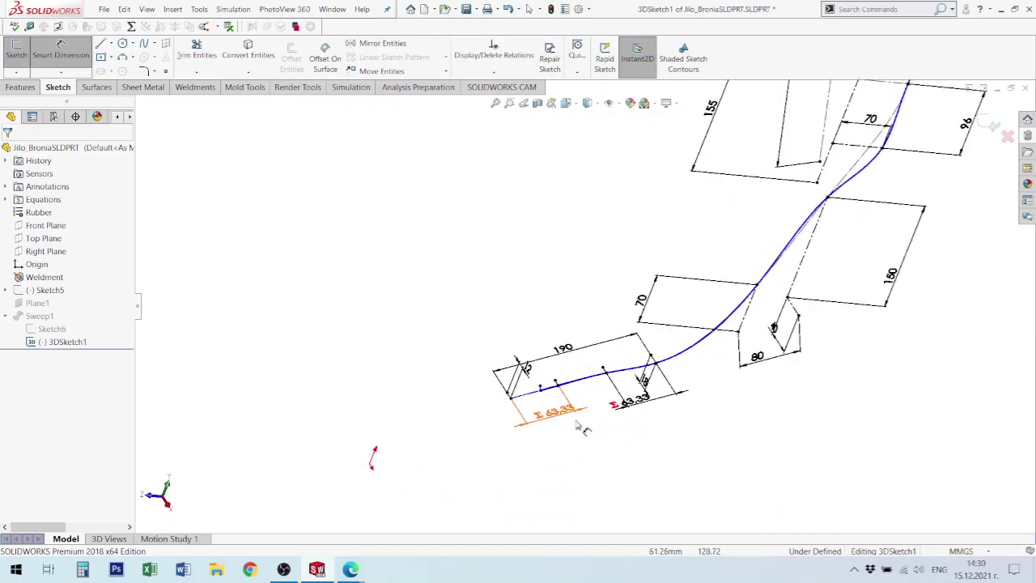
scroll(571, 414, down, 2)
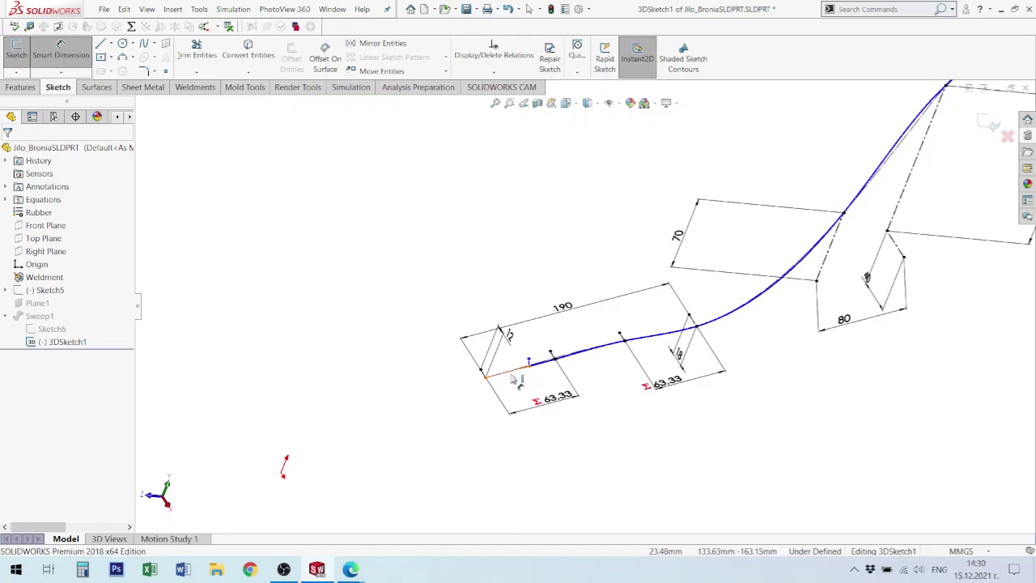
scroll(553, 380, up, 3)
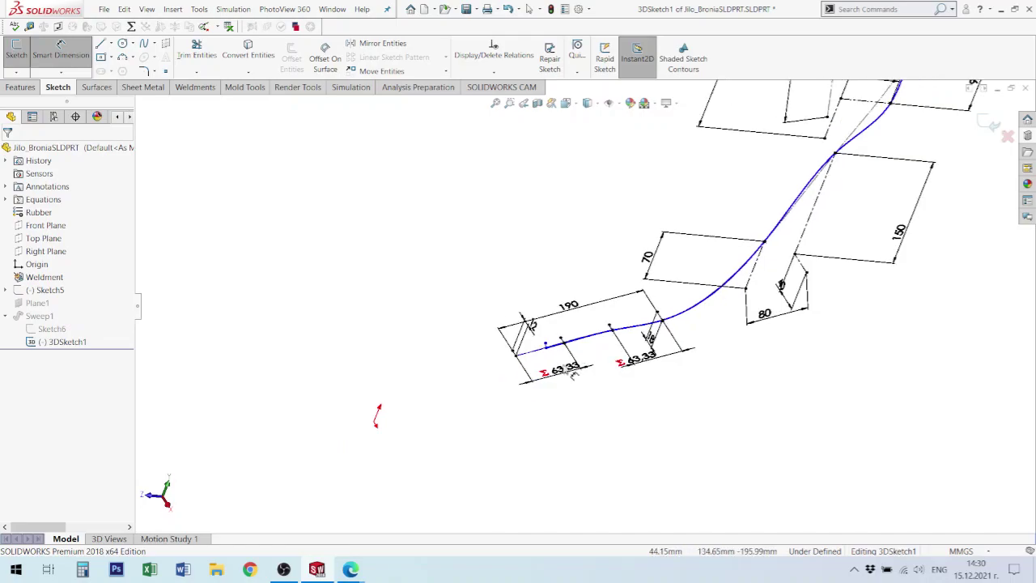
scroll(538, 370, down, 5)
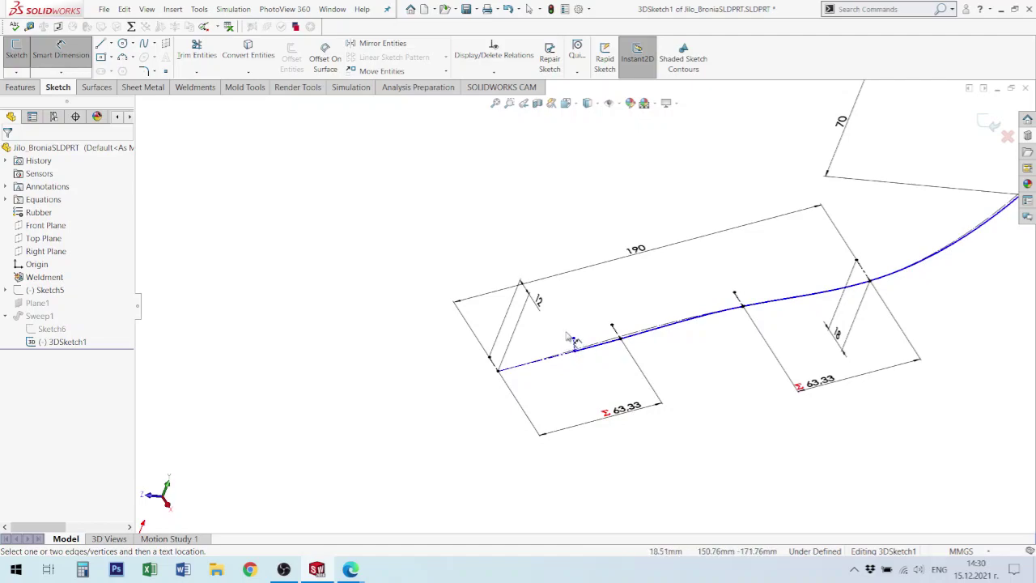
click(47, 290)
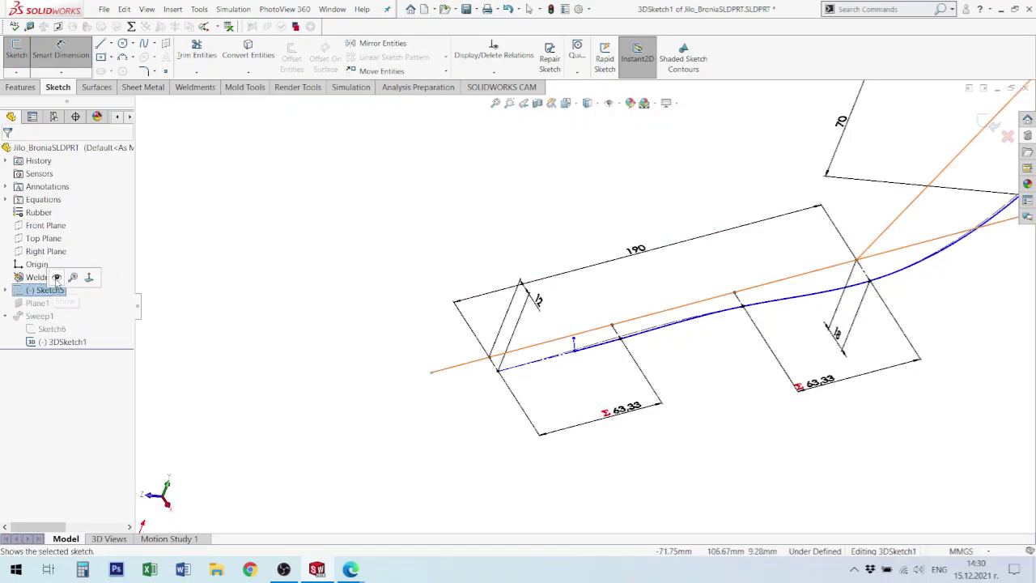
click(57, 278)
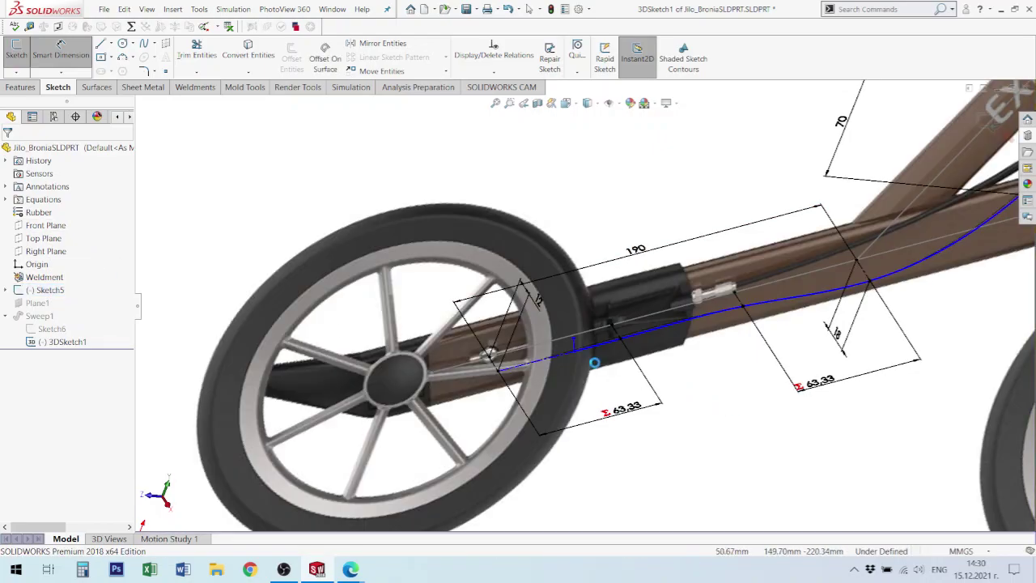
scroll(594, 363, down, 3)
scroll(684, 374, down, 2)
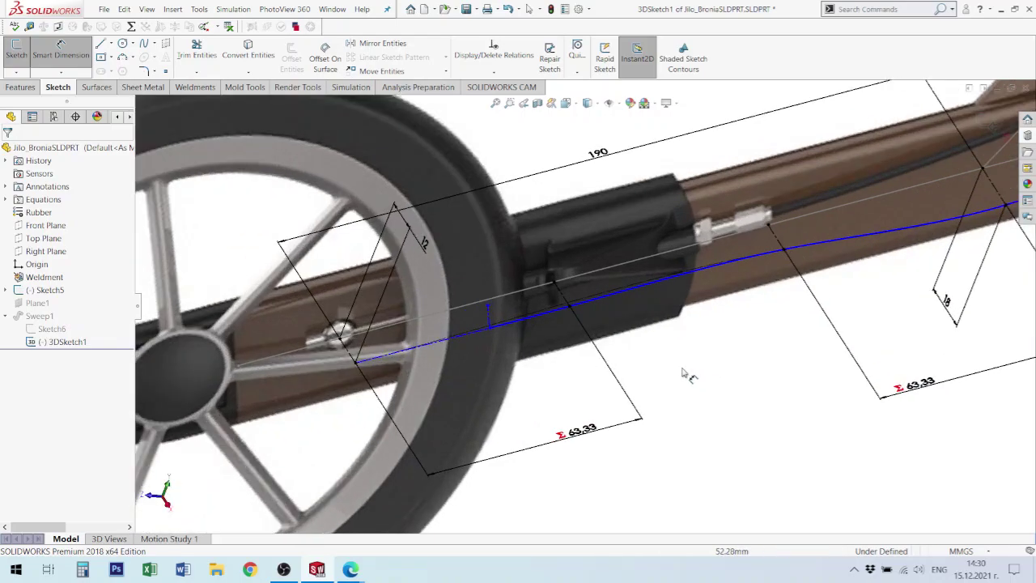
scroll(684, 374, down, 1)
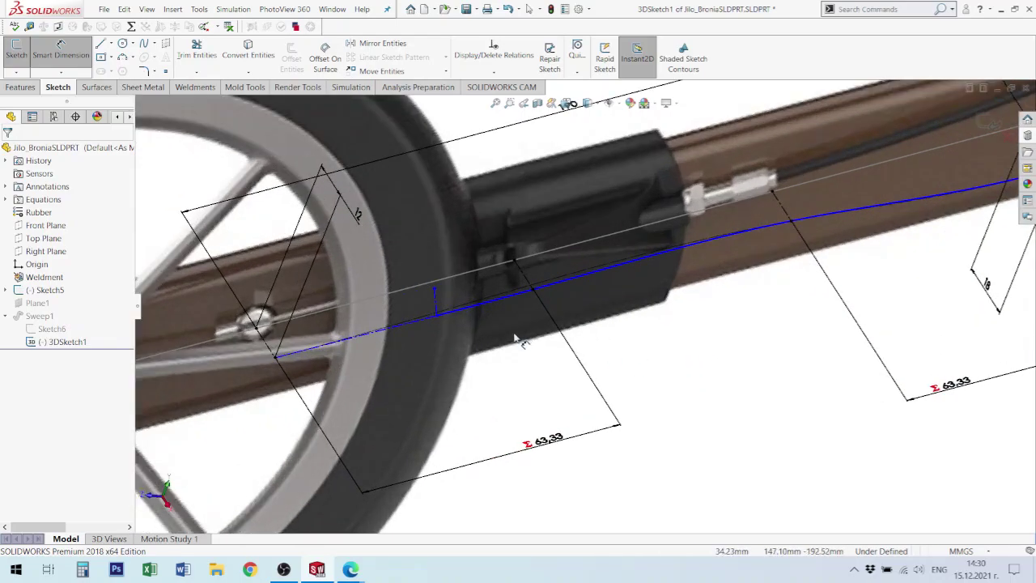
- Make the free end of the short construction line coincident with the Sketch5 line running along the walker's lower tube
key(Escape)
click(435, 292)
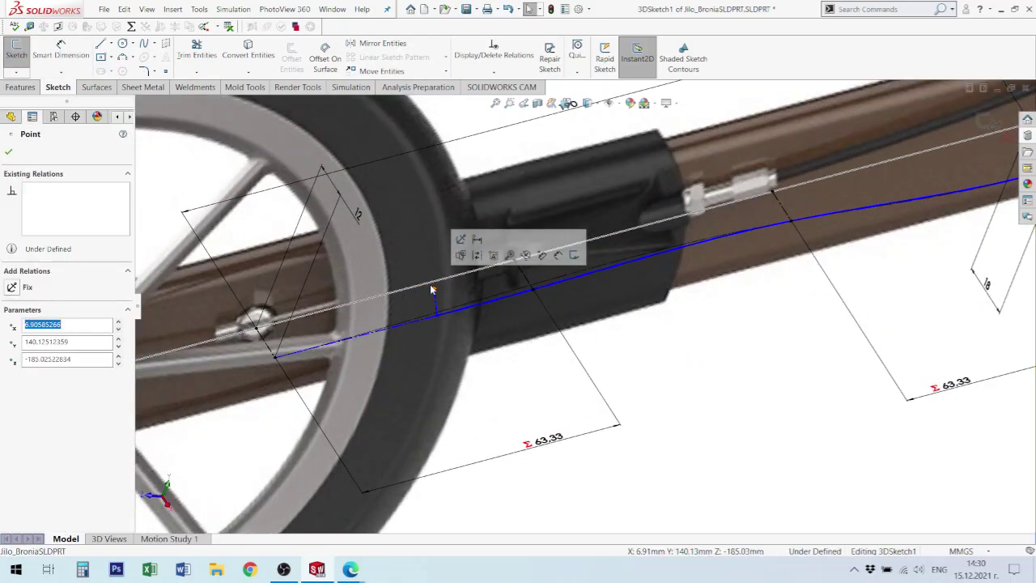
ctrl+click(423, 289)
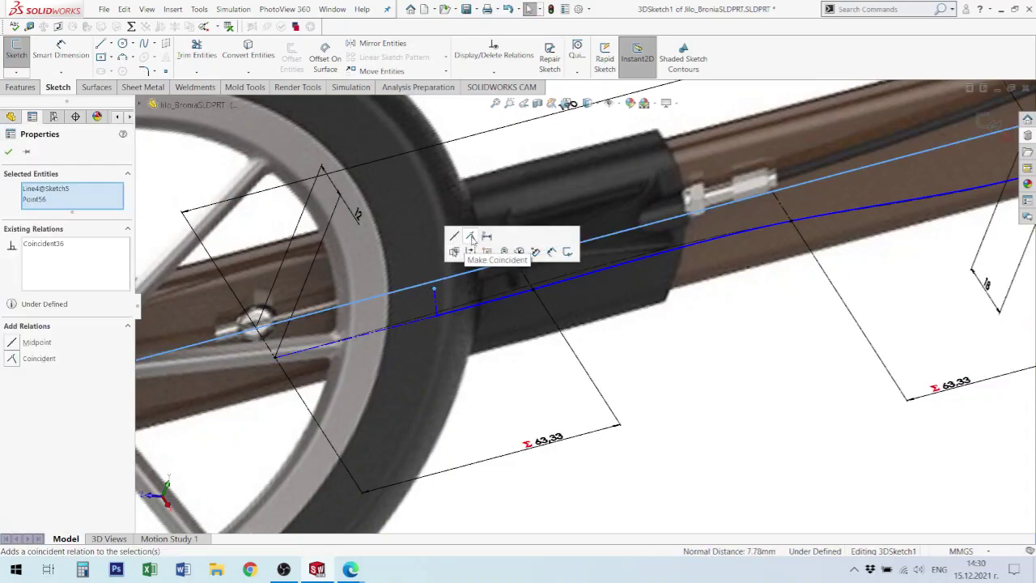
click(471, 237)
key(Escape)
- Constrain the short construction line between the Sketch5 tube line and the spline to run along the X axis
click(441, 316)
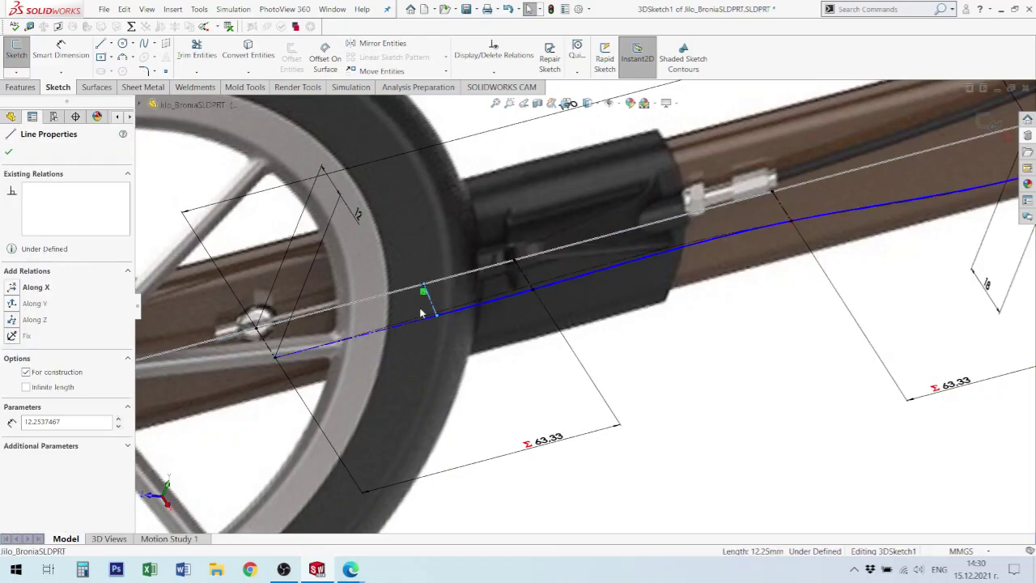
click(12, 288)
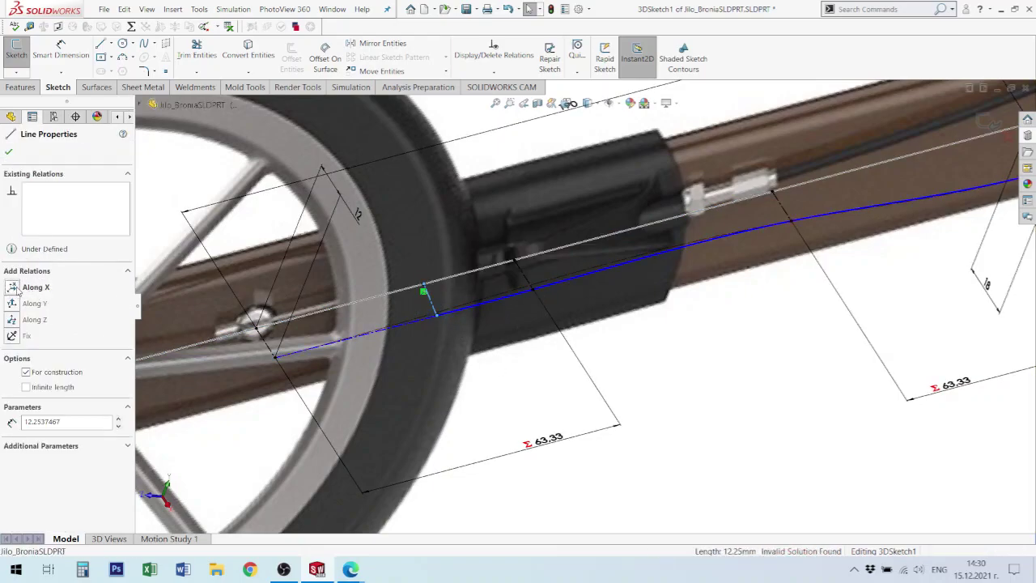
click(505, 423)
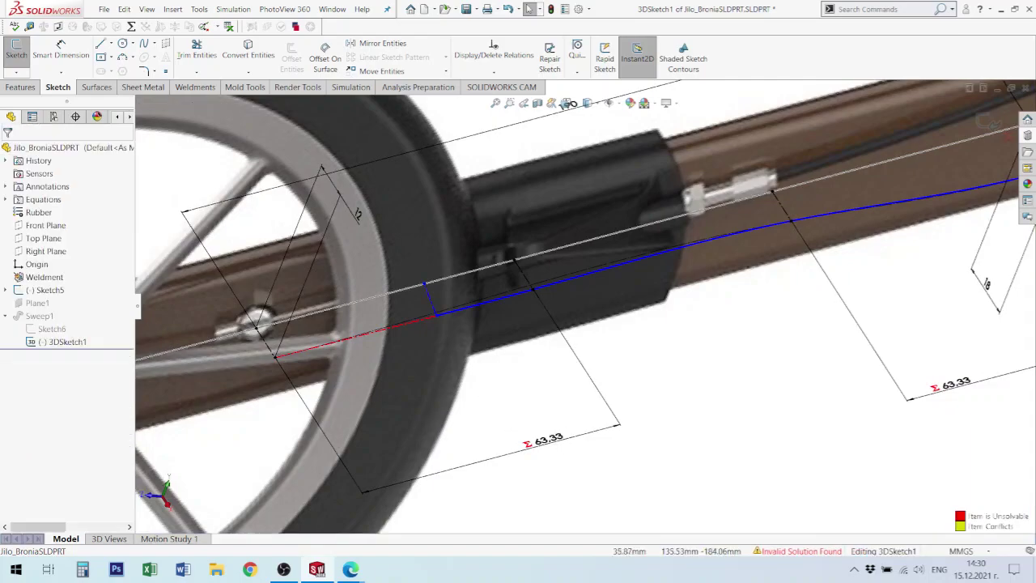
- Delete the unsolvable construction line between the wheel-side 12 mm construction line and the spline's lower end, including its associated references
scroll(476, 333, down, 3)
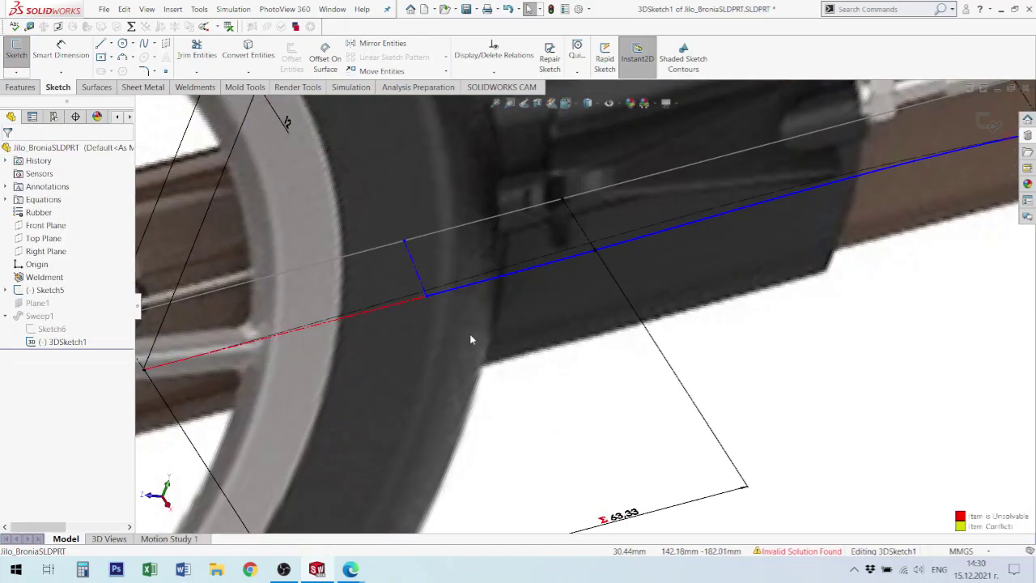
click(422, 288)
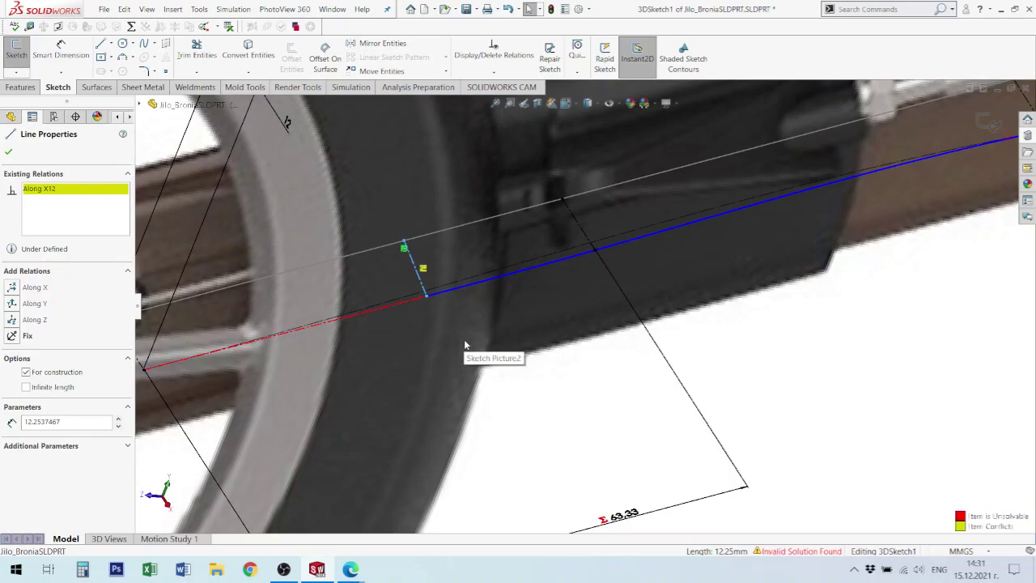
click(389, 305)
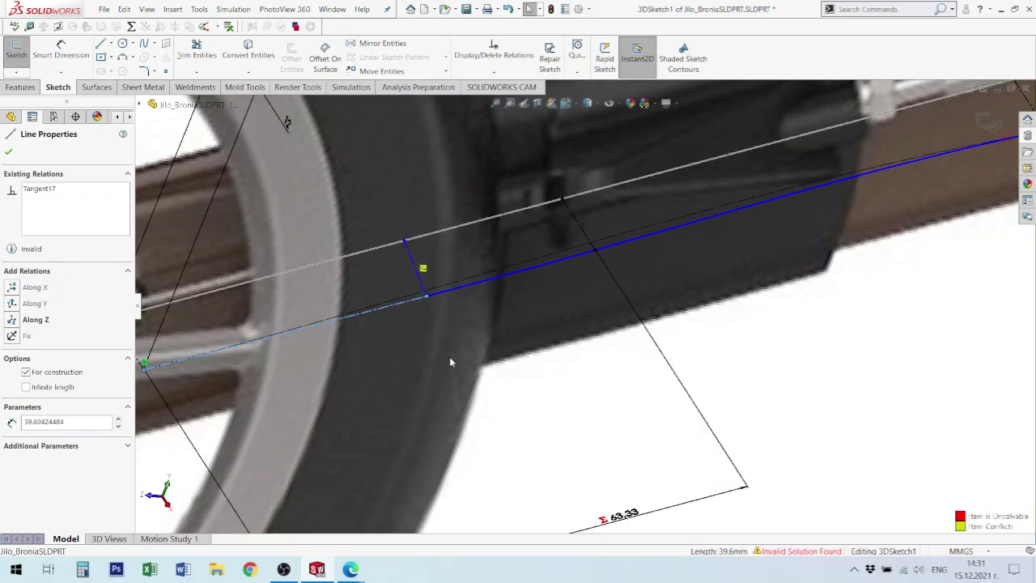
scroll(251, 361, up, 2)
scroll(279, 358, down, 3)
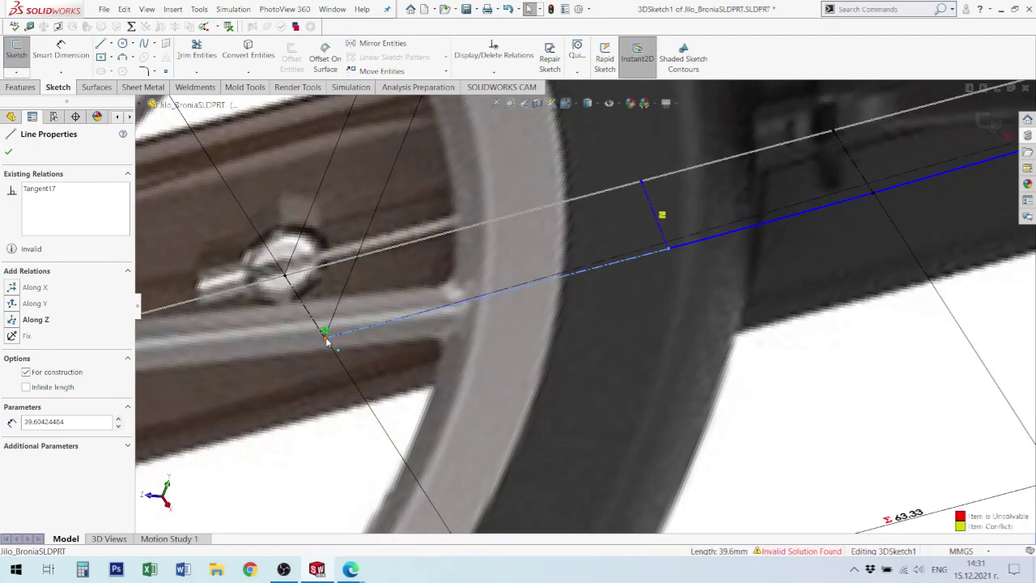
click(326, 336)
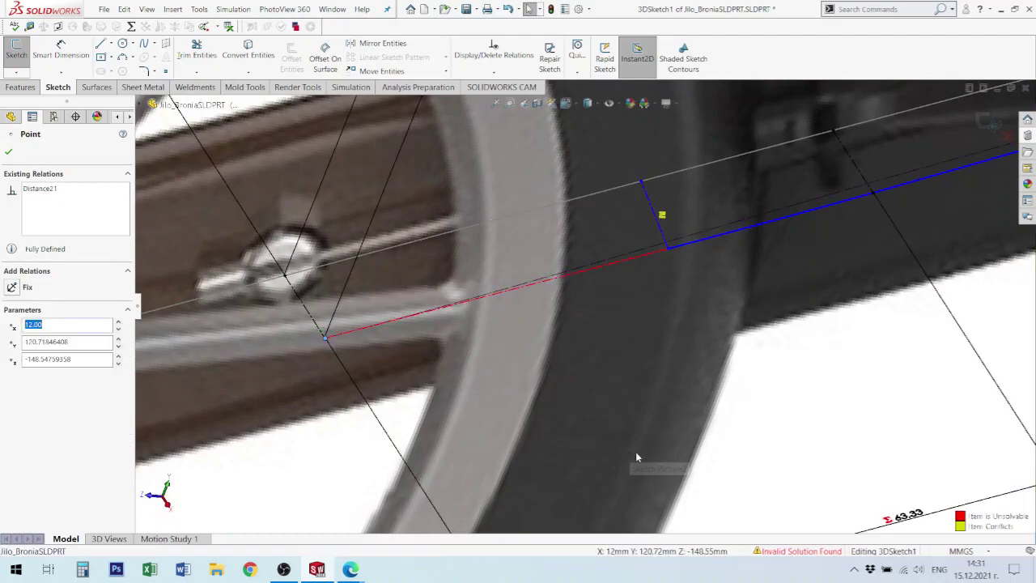
key(Escape)
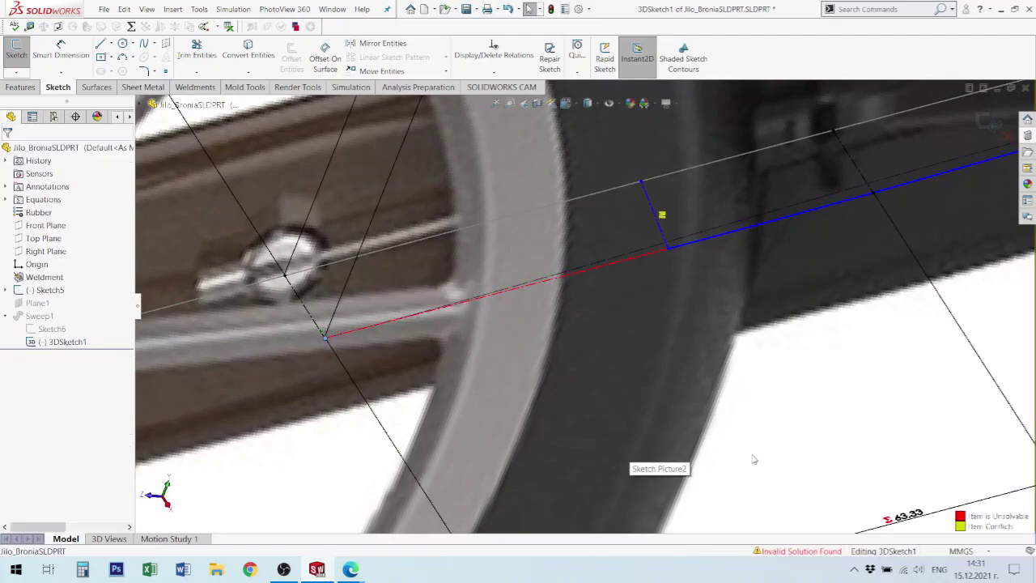
click(508, 290)
key(Delete)
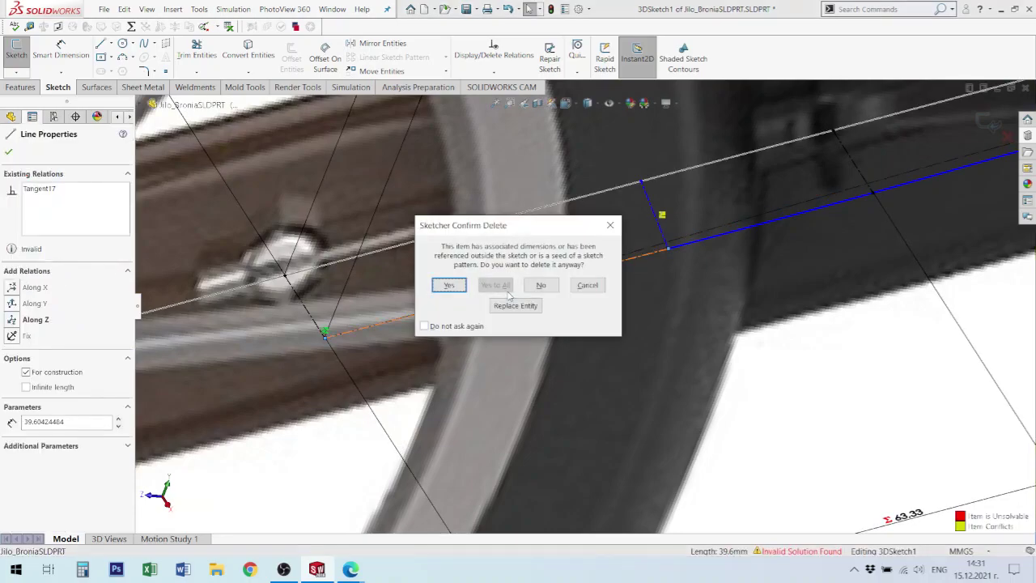
click(449, 290)
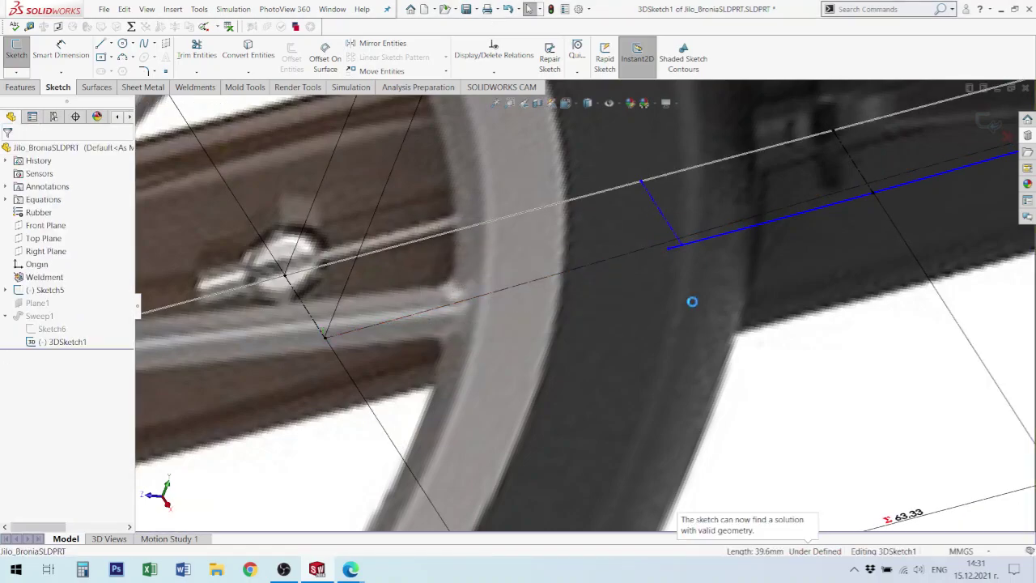
- Make the short construction line near the spline's lower end equal in length to the 12 mm construction line at the wheel
scroll(680, 251, down, 4)
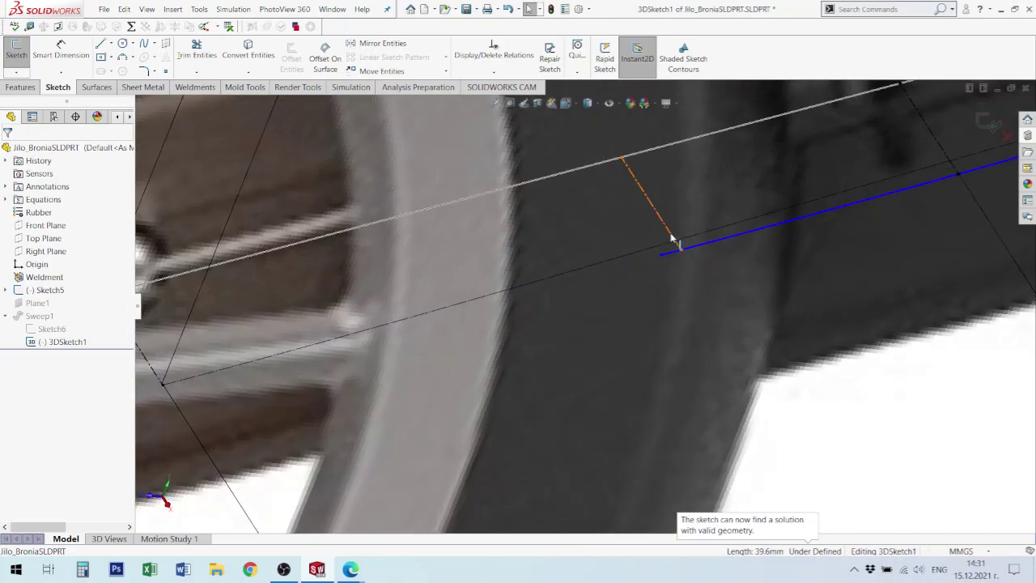
click(664, 226)
scroll(388, 273, up, 1)
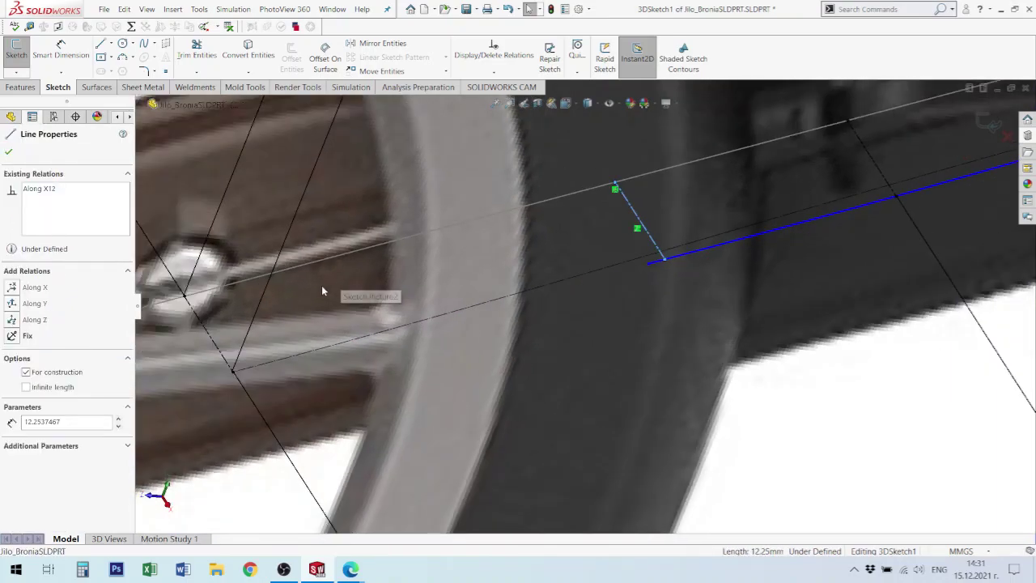
ctrl+click(221, 354)
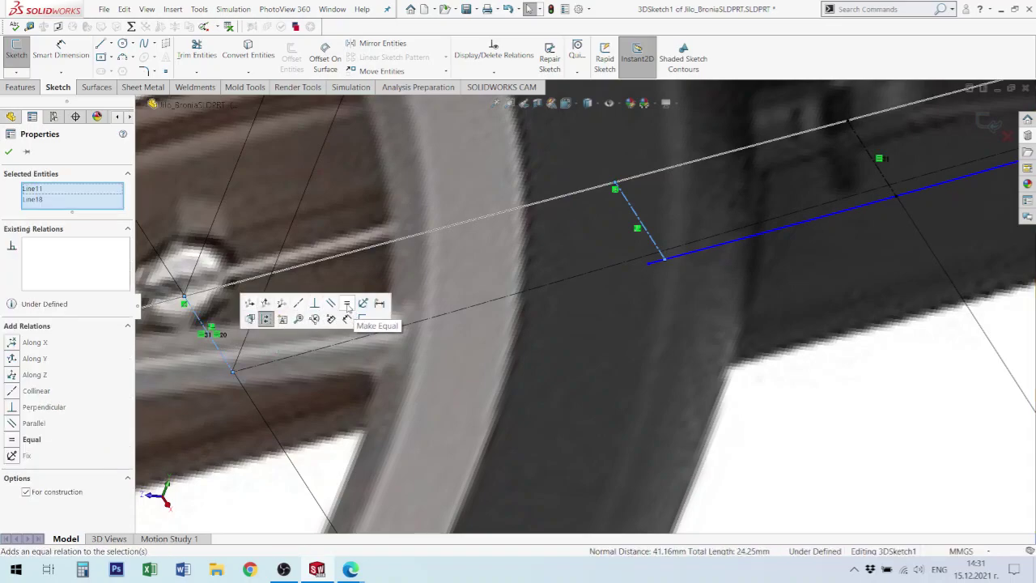
click(347, 305)
scroll(612, 270, up, 3)
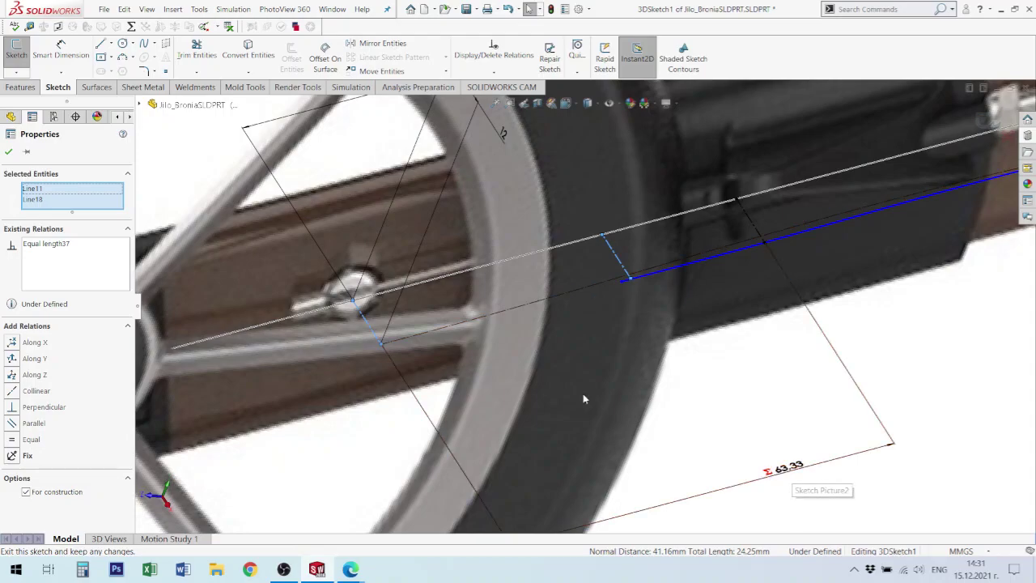
- Dimension the distance between the 12 mm construction line at the wheel and the short one on the spline as 60 mm
key(d)
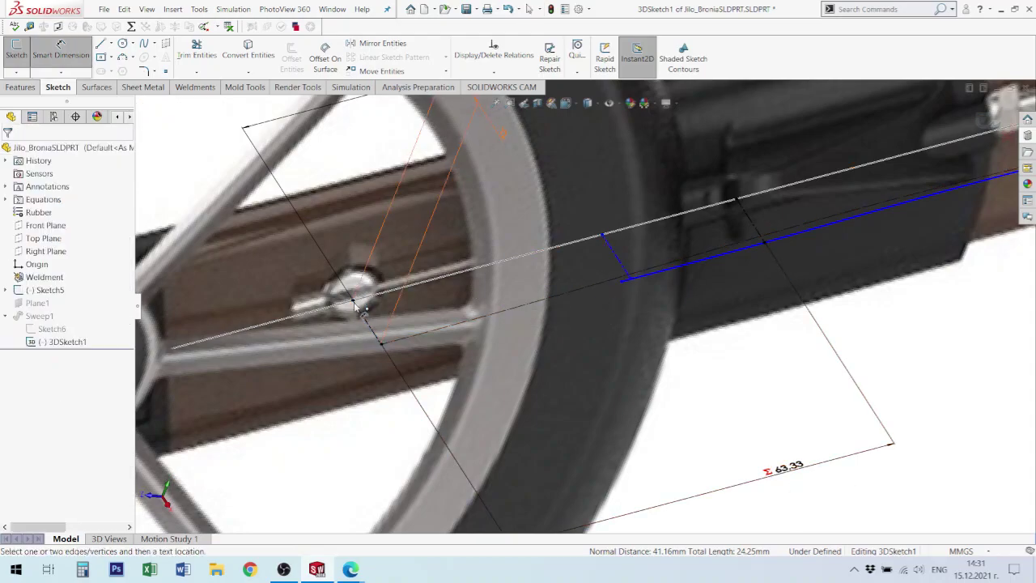
drag(573, 287, 615, 260)
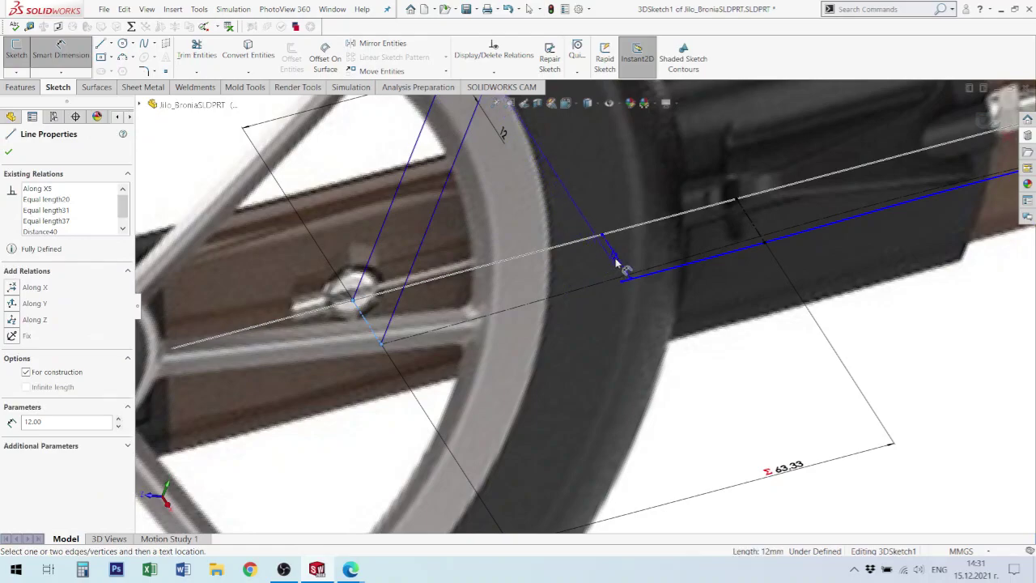
click(617, 259)
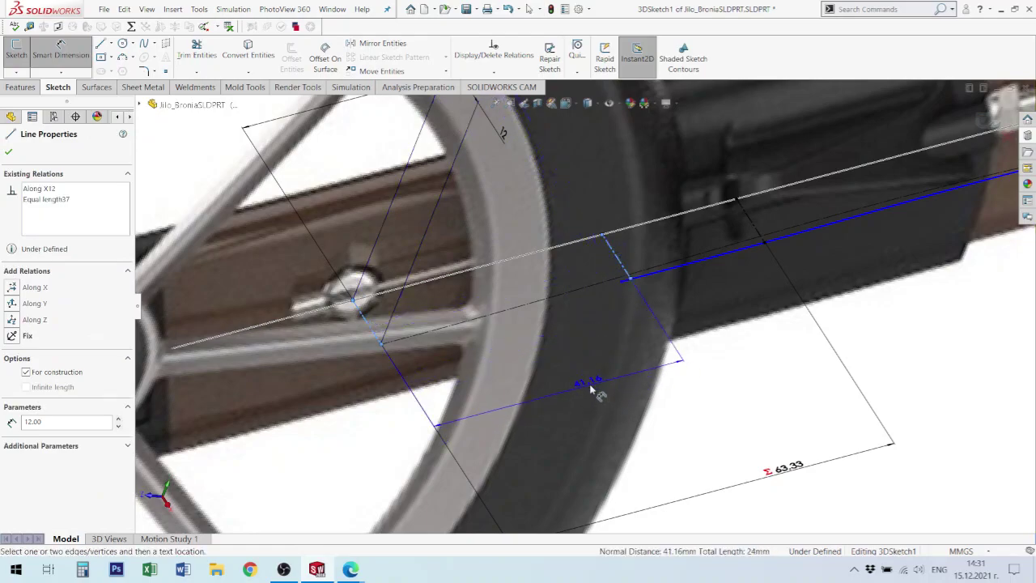
click(589, 383)
click(612, 398)
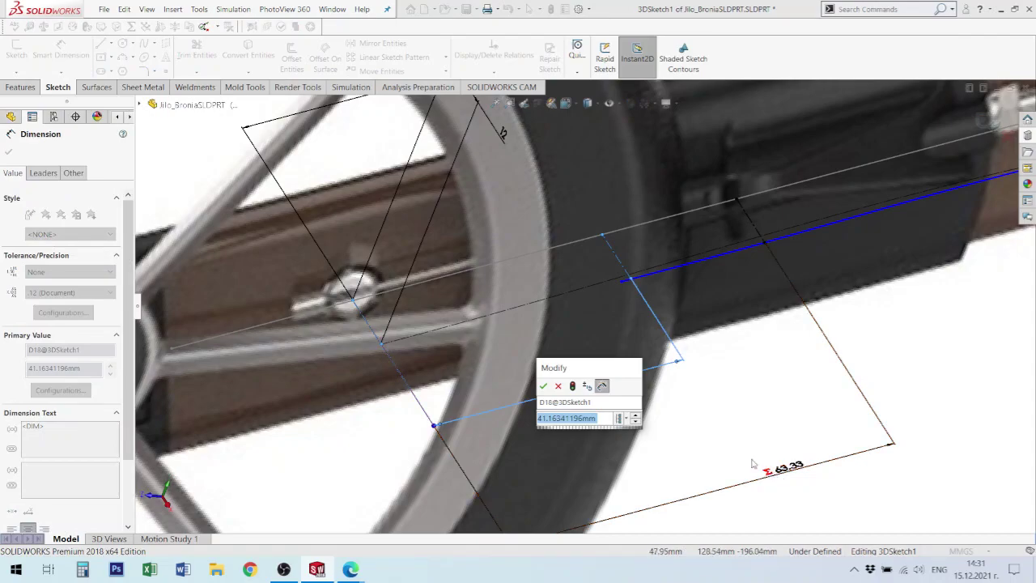
text(60)
key(Return)
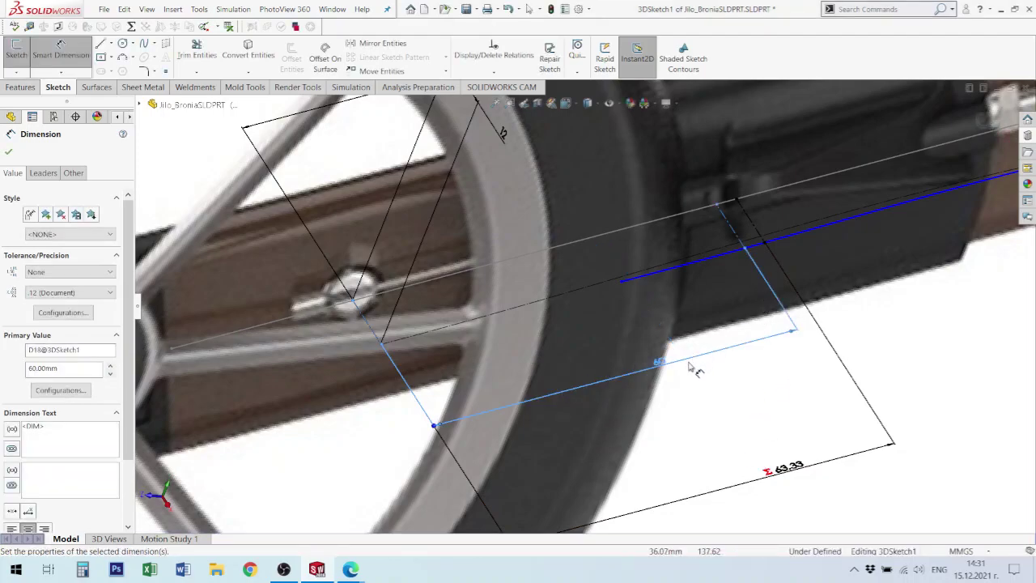
- Set the distance between the two short construction lines to 50 mm
double_click(661, 366)
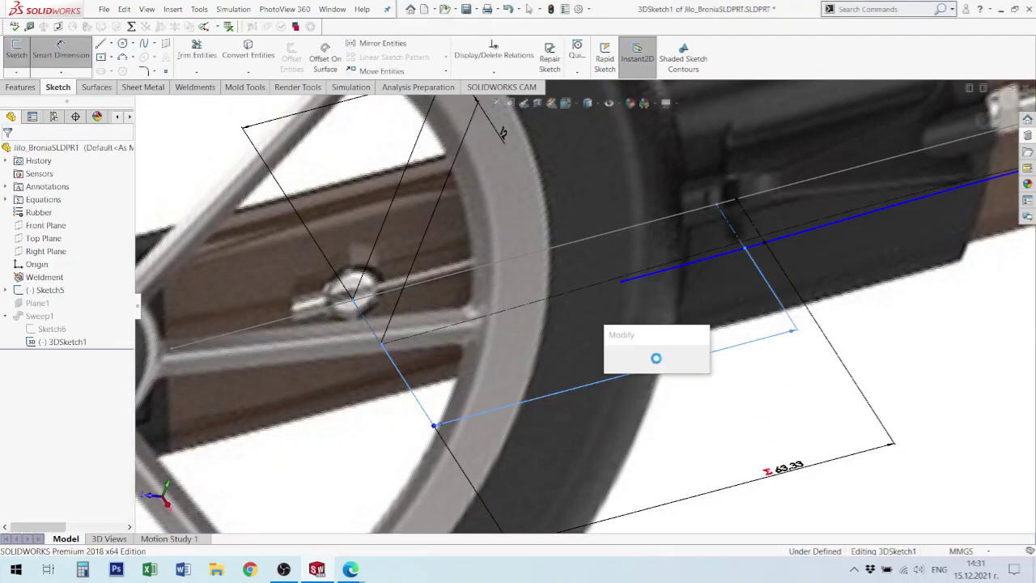
text(50)
key(Return)
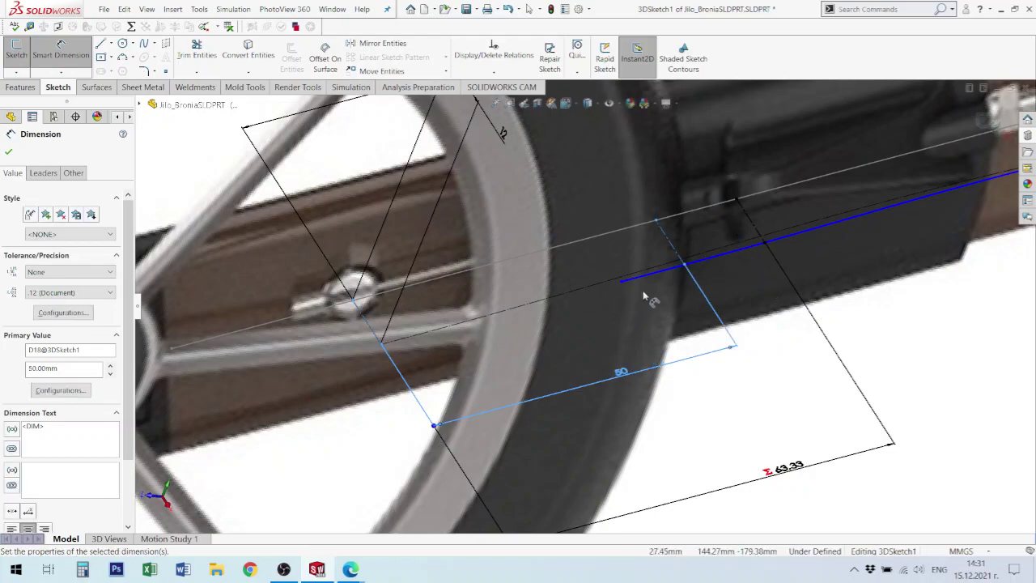
key(Escape)
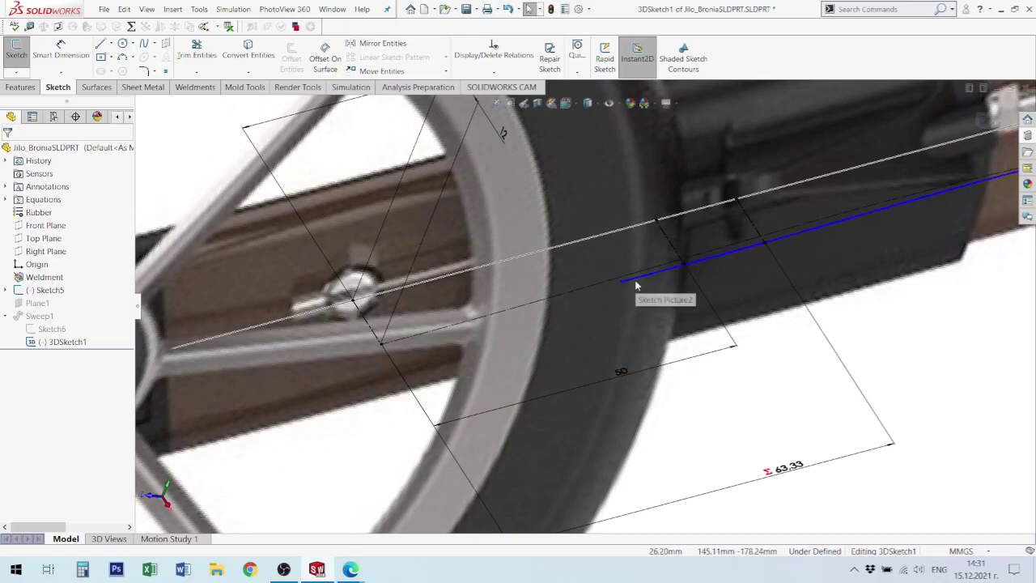
- Set the distance between the two short construction lines to 45 mm
click(623, 374)
double_click(624, 374)
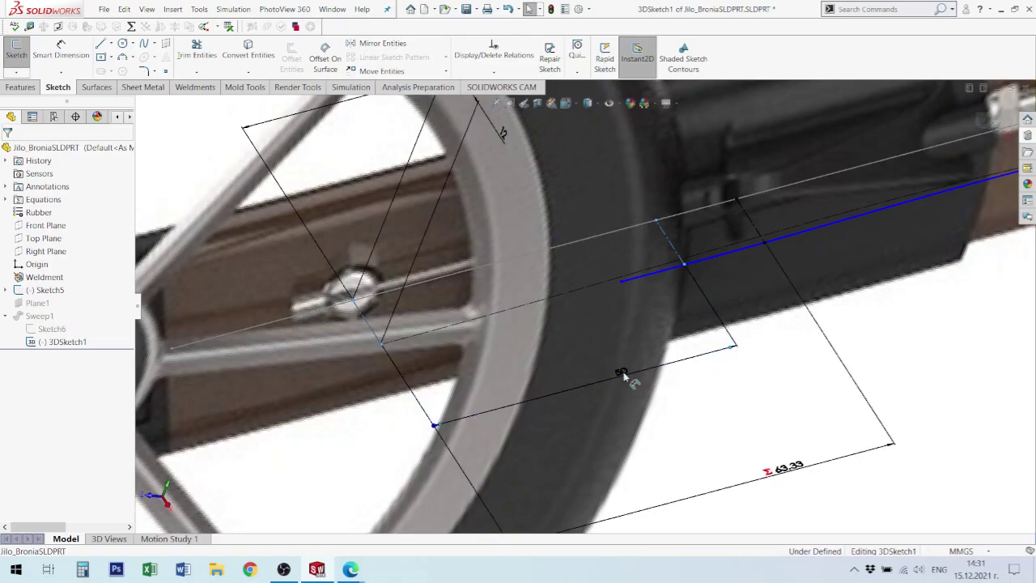
double_click(621, 371)
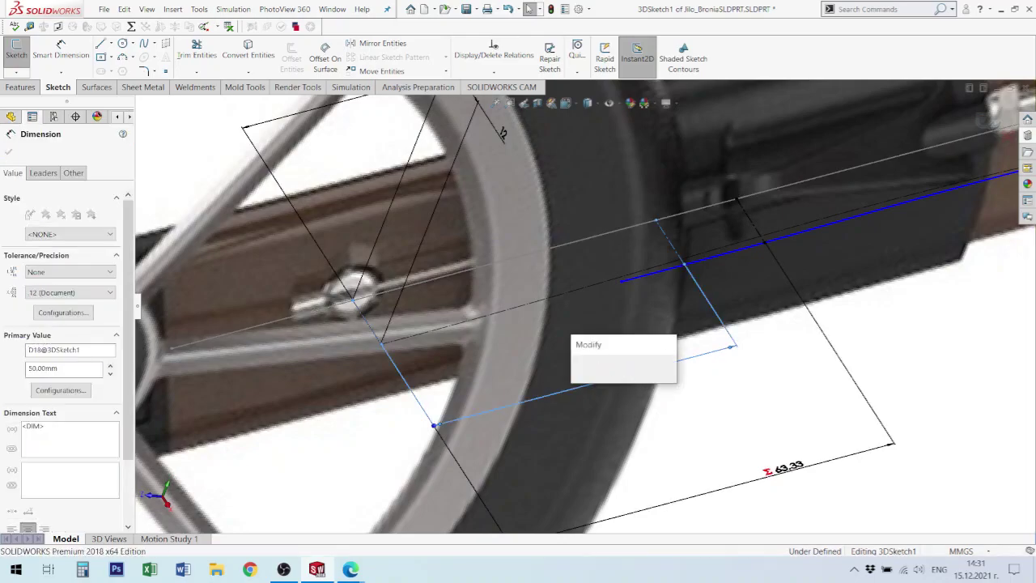
text(45)
key(Return)
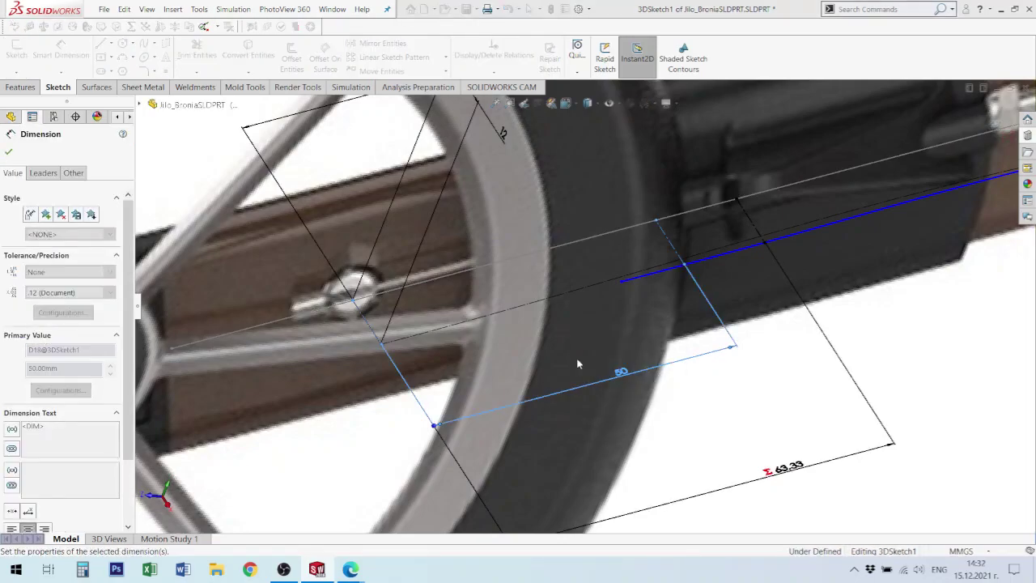
key(Escape)
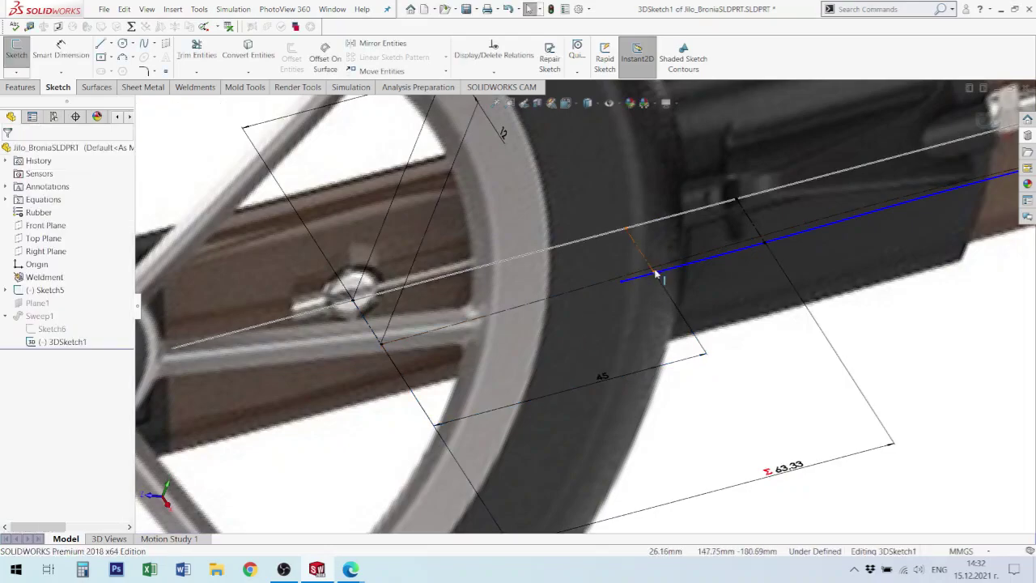
- Make the short construction line's lower end point coincident with the cable path spline
click(656, 276)
ctrl+click(670, 269)
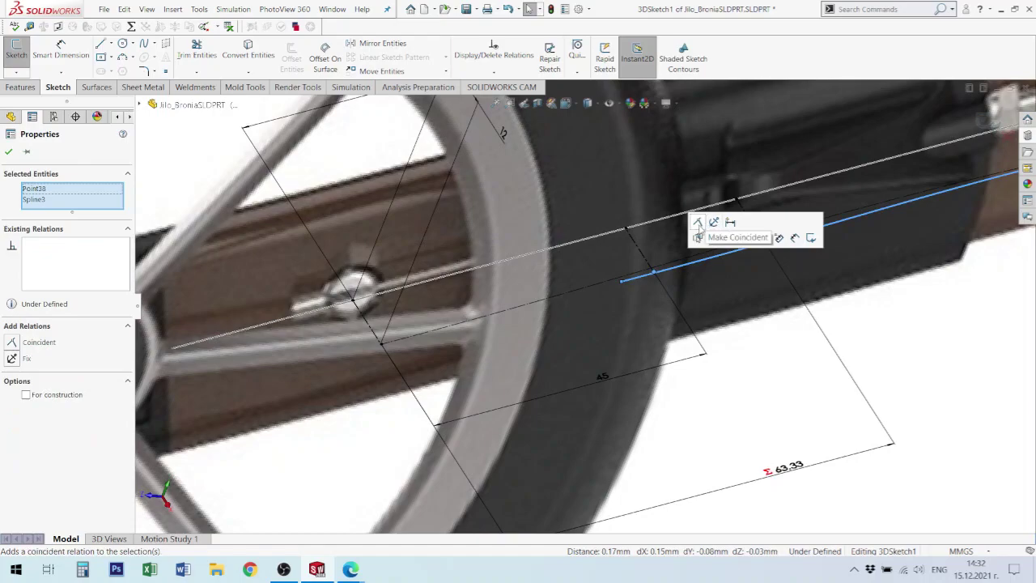
click(697, 223)
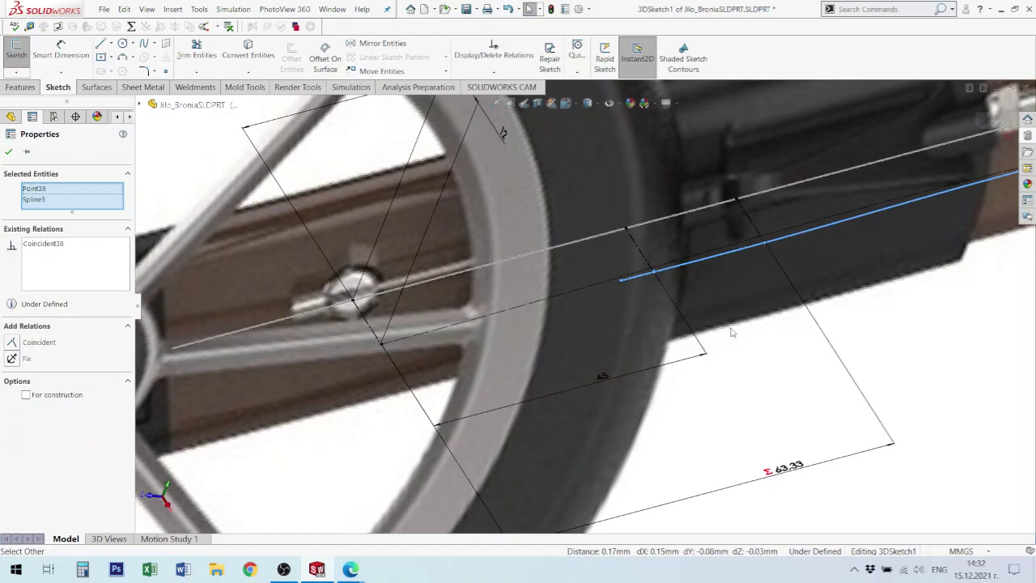
click(731, 331)
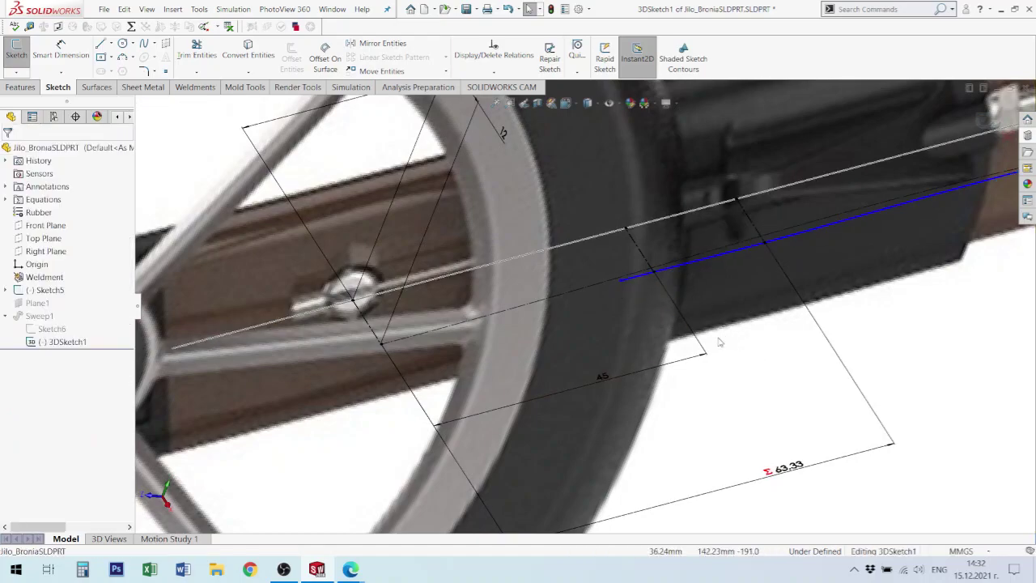
- Trim the spline's wheel-side end back to the short construction line, accepting the loss of the spline's relations
key(t)
click(641, 280)
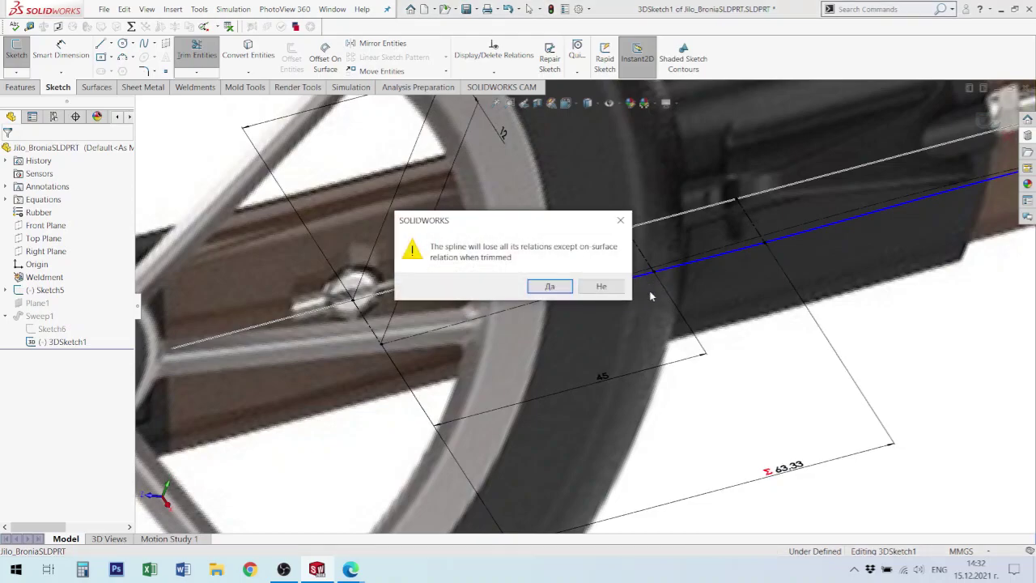
click(563, 288)
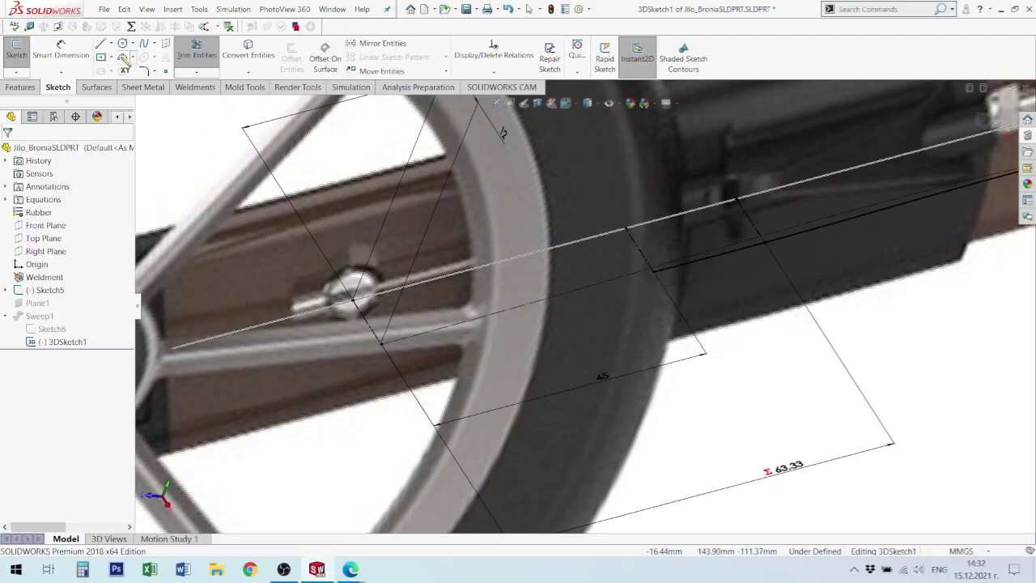
- Sketch a construction line about 48 mm long from the trimmed spline's lower end, running roughly along the spline away from the wheel
click(100, 43)
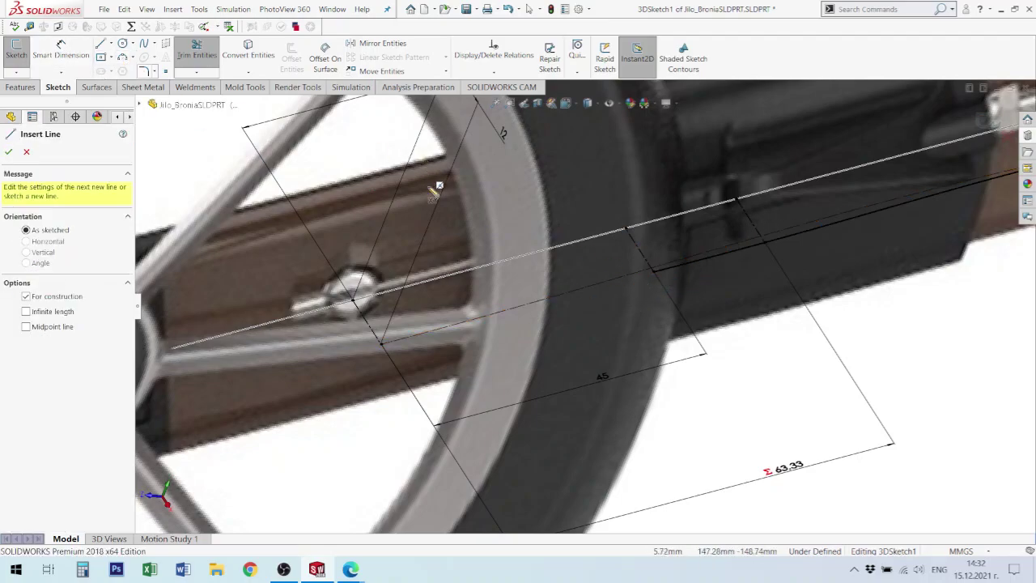
click(655, 272)
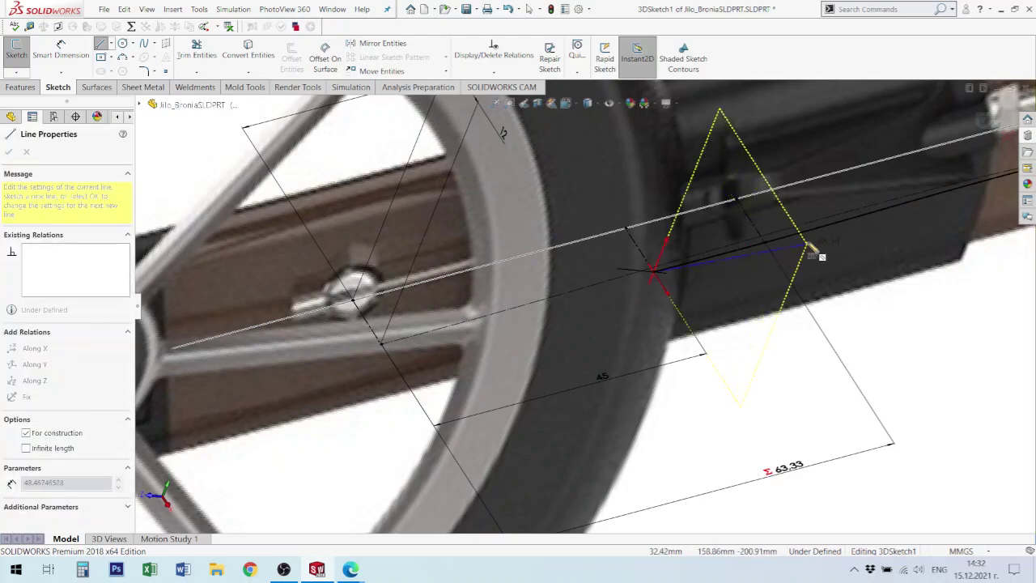
click(811, 240)
key(Escape)
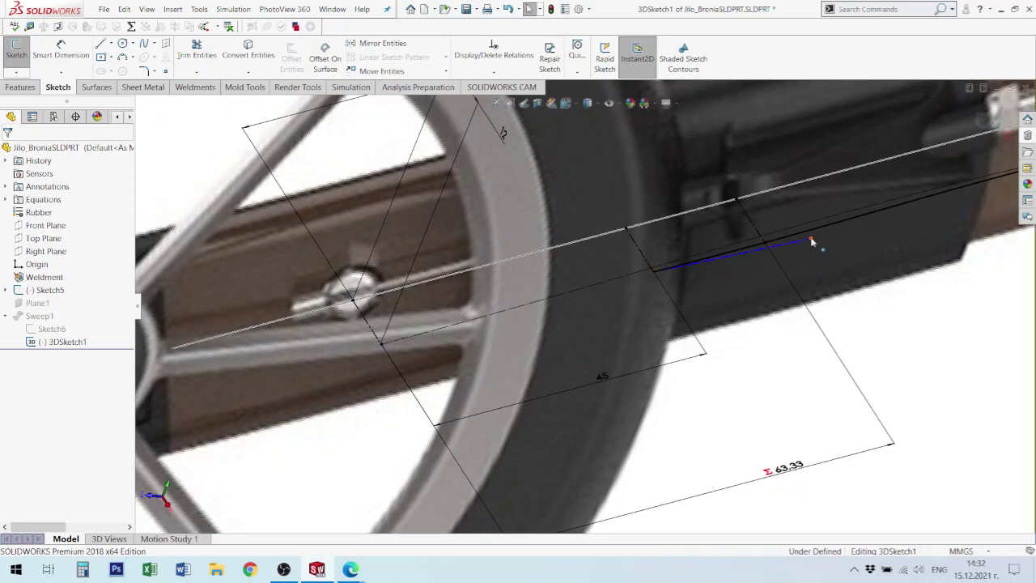
- Try to make the new construction line's free end point coincident with the cable path spline
click(810, 241)
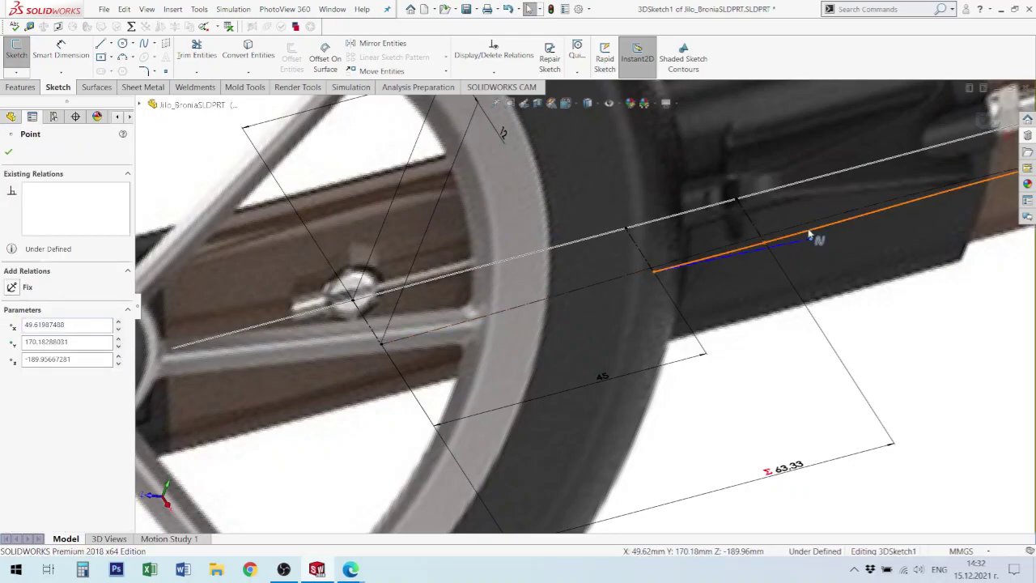
ctrl+click(807, 230)
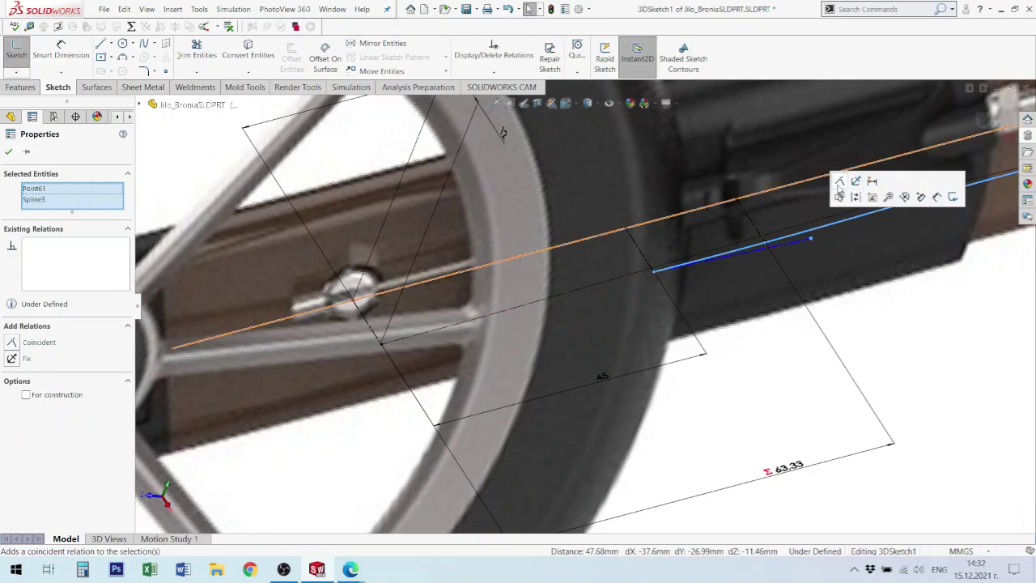
click(841, 185)
scroll(764, 256, down, 3)
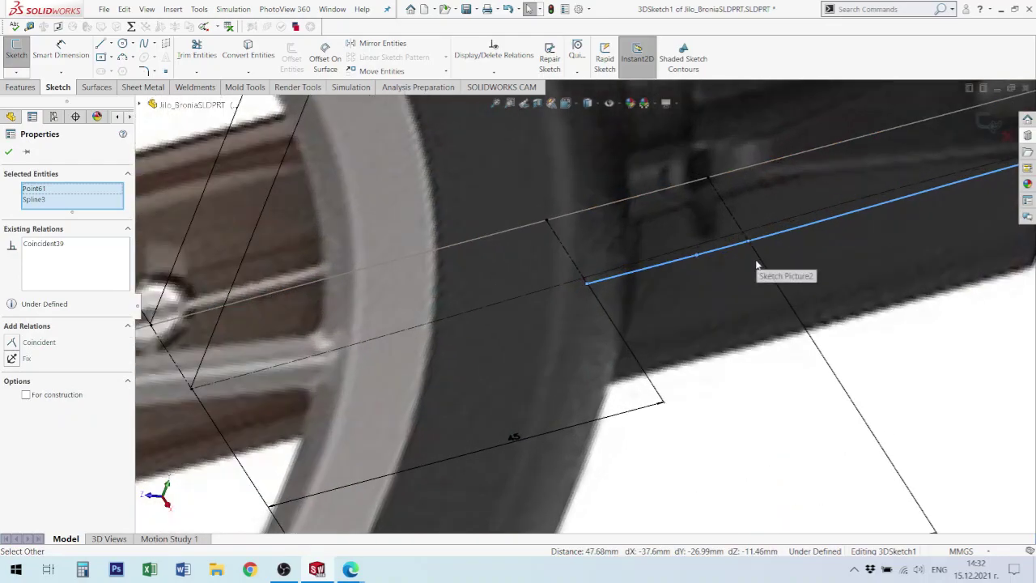
key(ctrl+z)
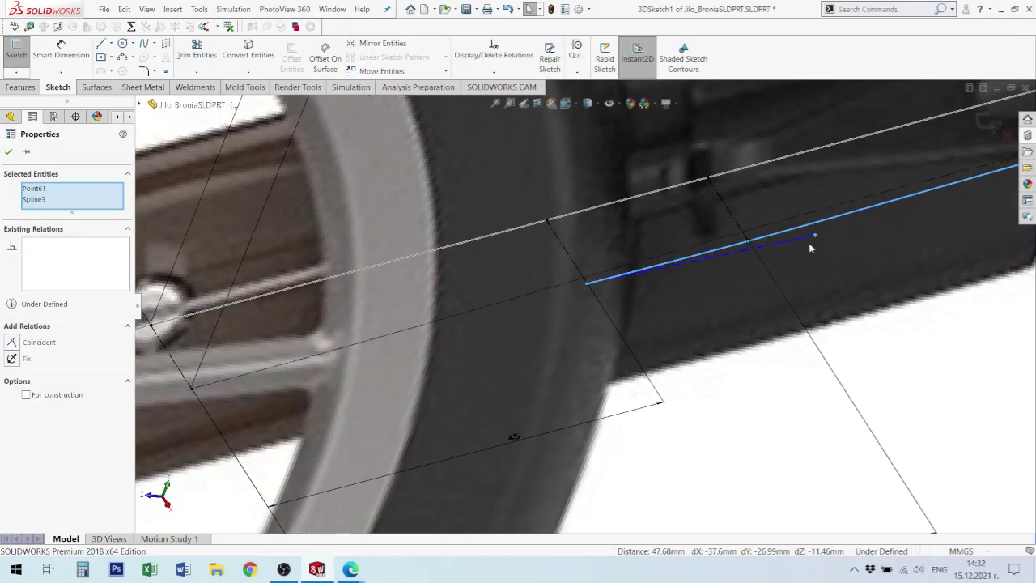
- Shorten the construction line to about 46 mm by moving its free end beside the next short construction line, and exit the 3D sketch
drag(815, 236, 750, 249)
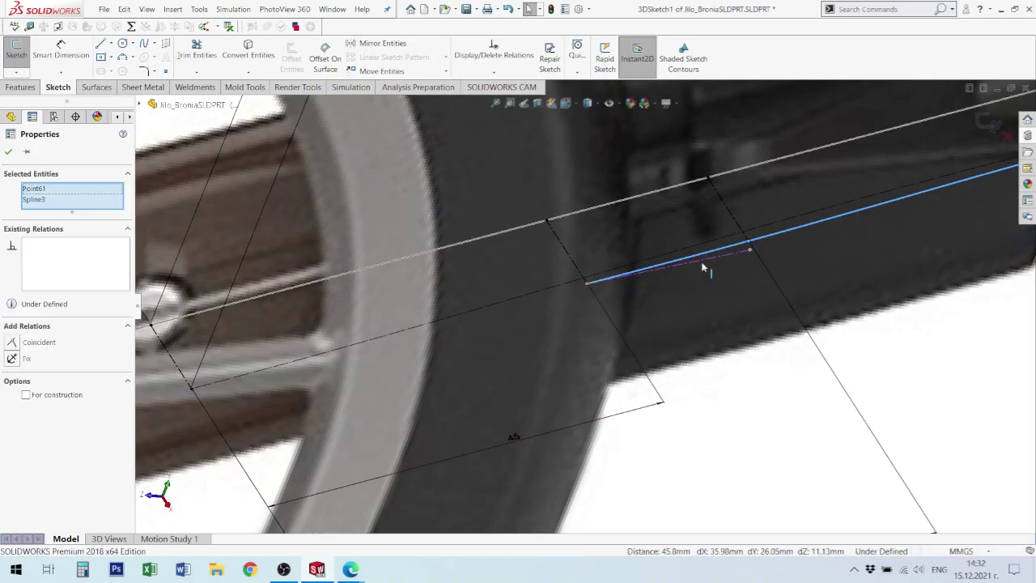
click(990, 125)
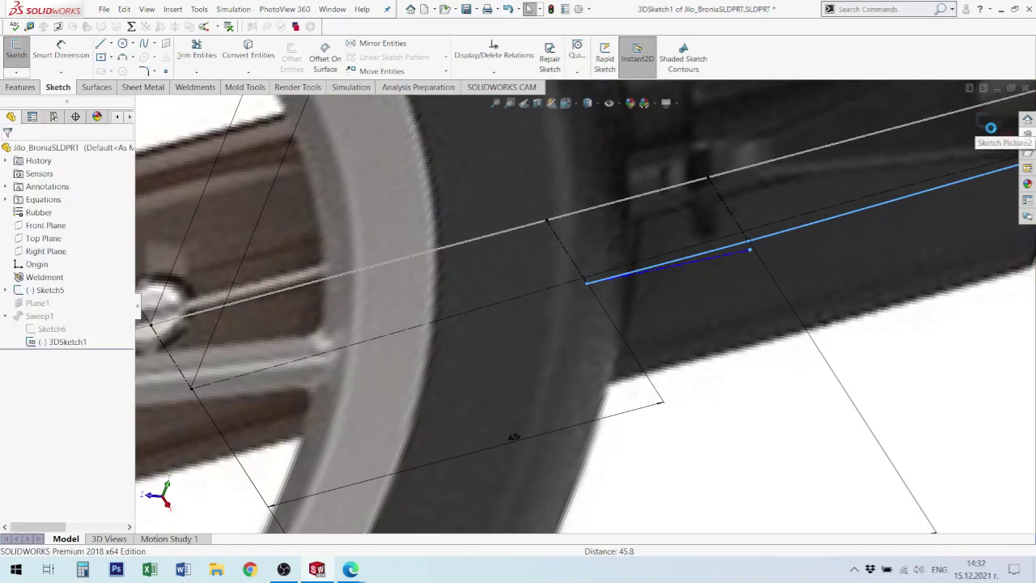
click(992, 128)
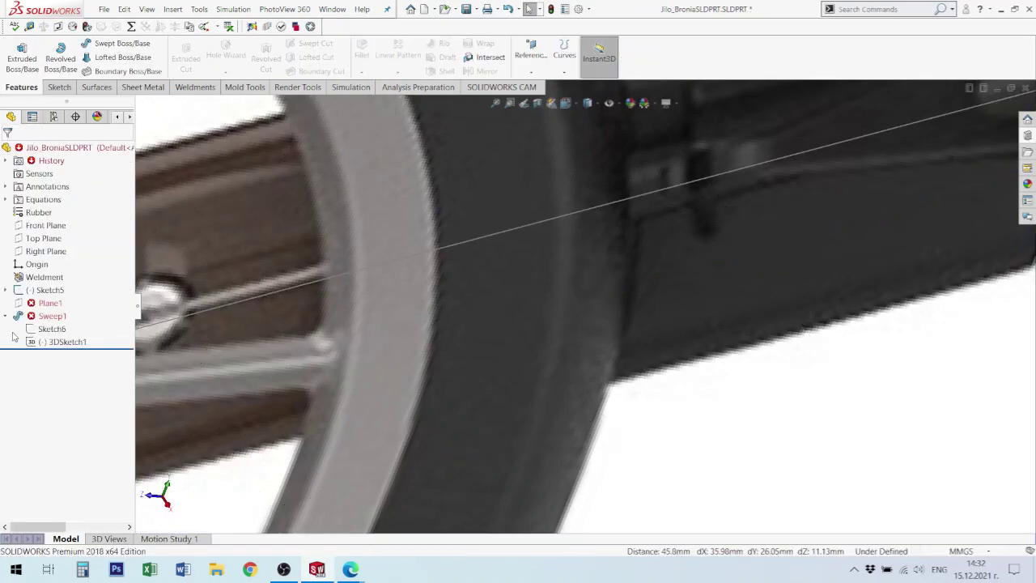
click(47, 316)
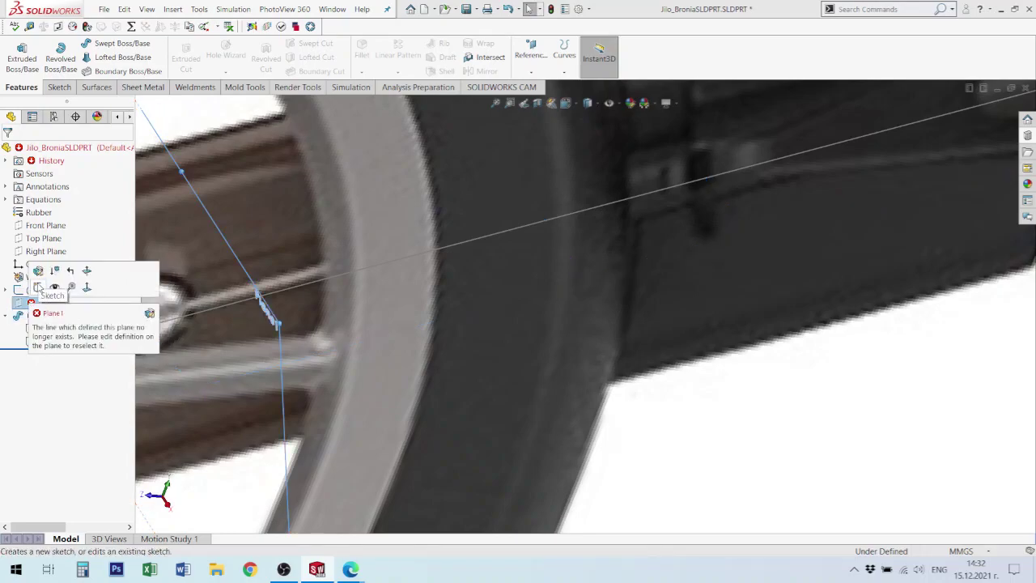
click(38, 270)
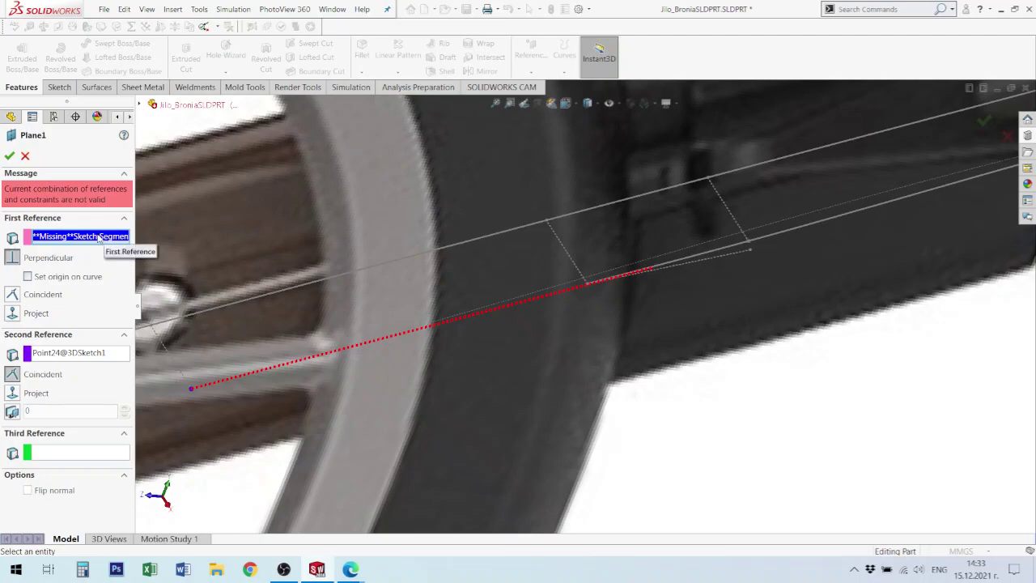
key(Delete)
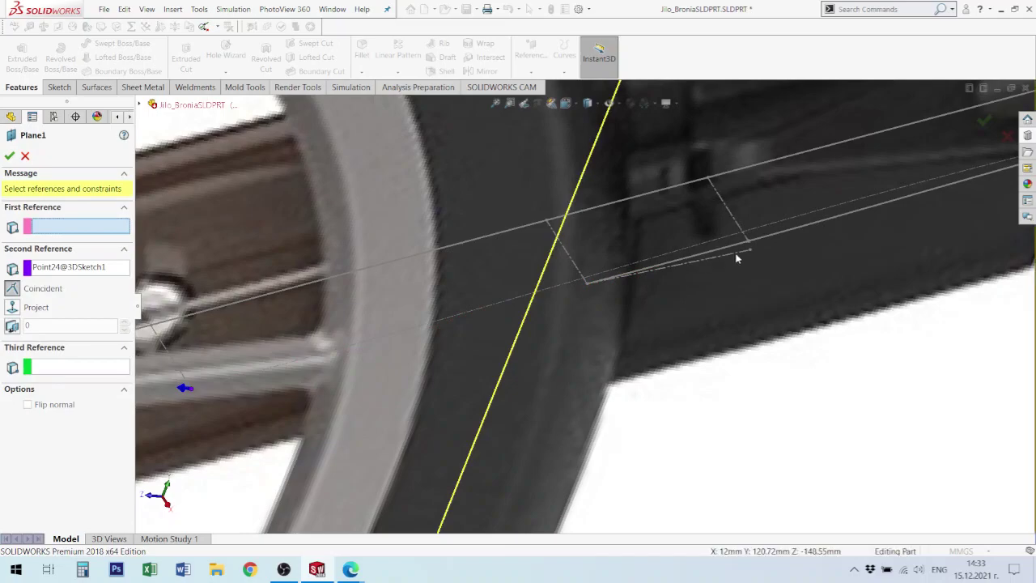
click(89, 269)
key(Delete)
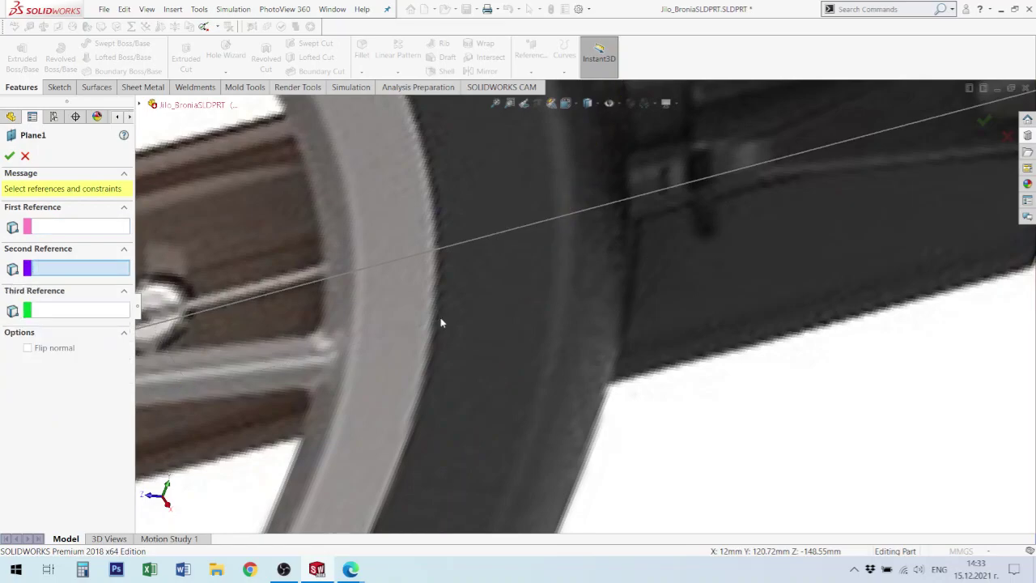
scroll(479, 301, up, 7)
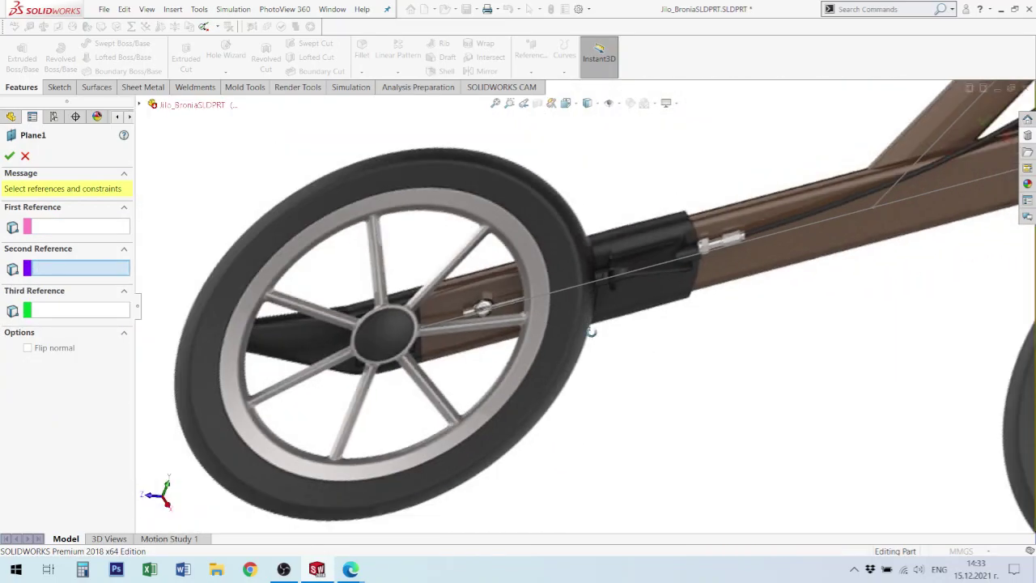
middle_drag(591, 331, 591, 347)
scroll(591, 347, up, 4)
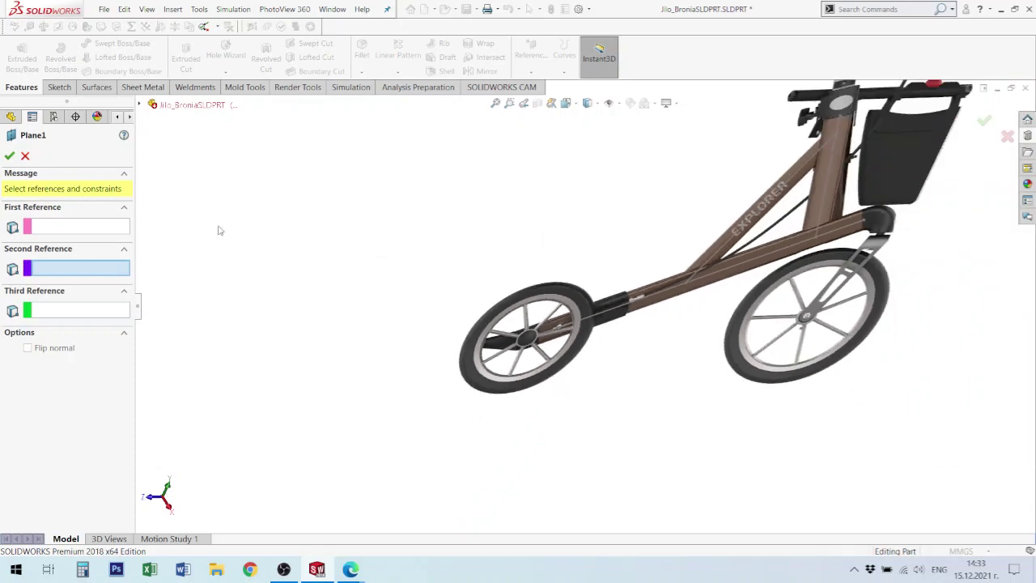
click(25, 156)
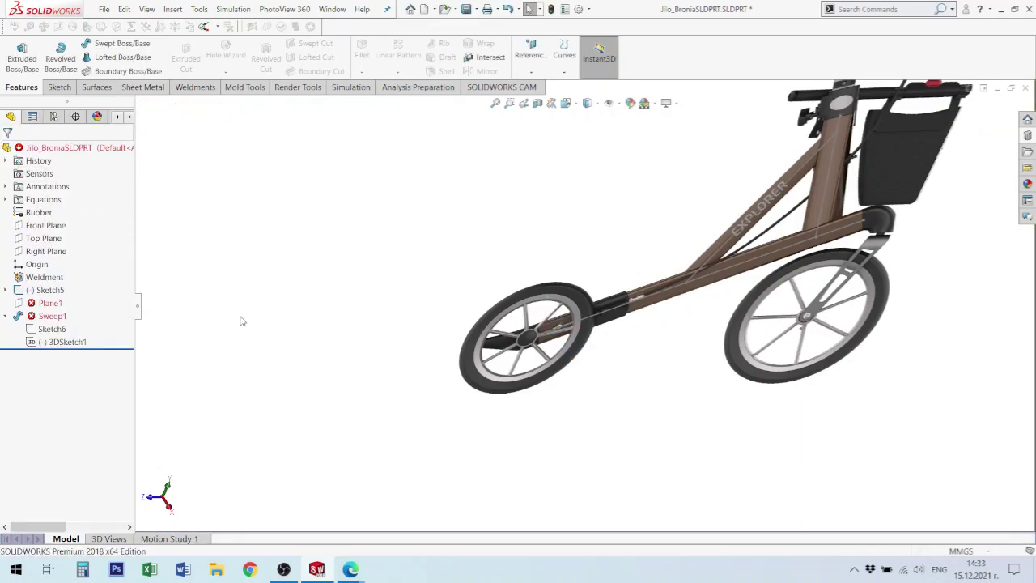
click(50, 304)
key(Delete)
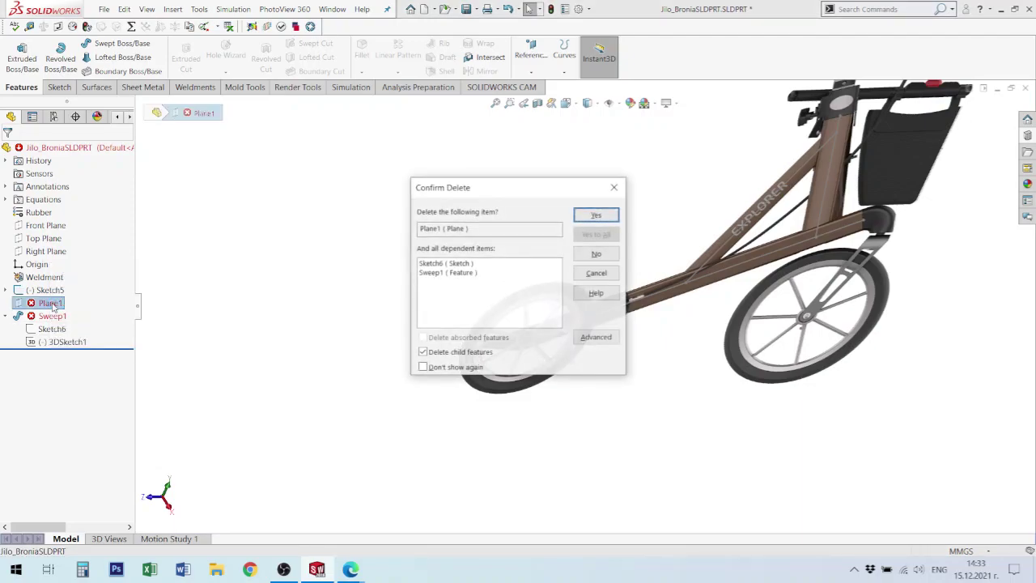
click(597, 273)
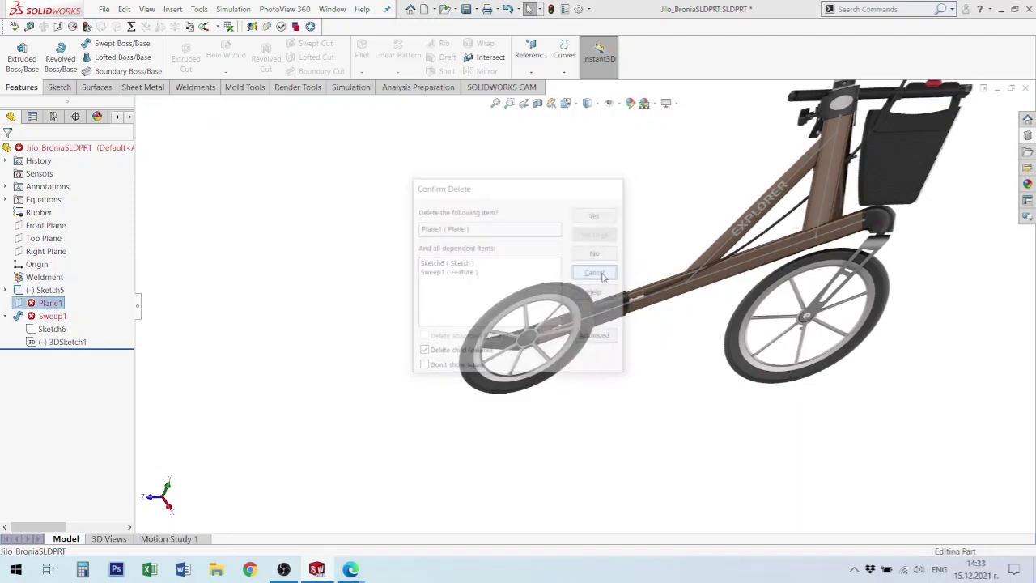
- Delete the Sweep1 feature while keeping its absorbed profile and path sketches
click(53, 316)
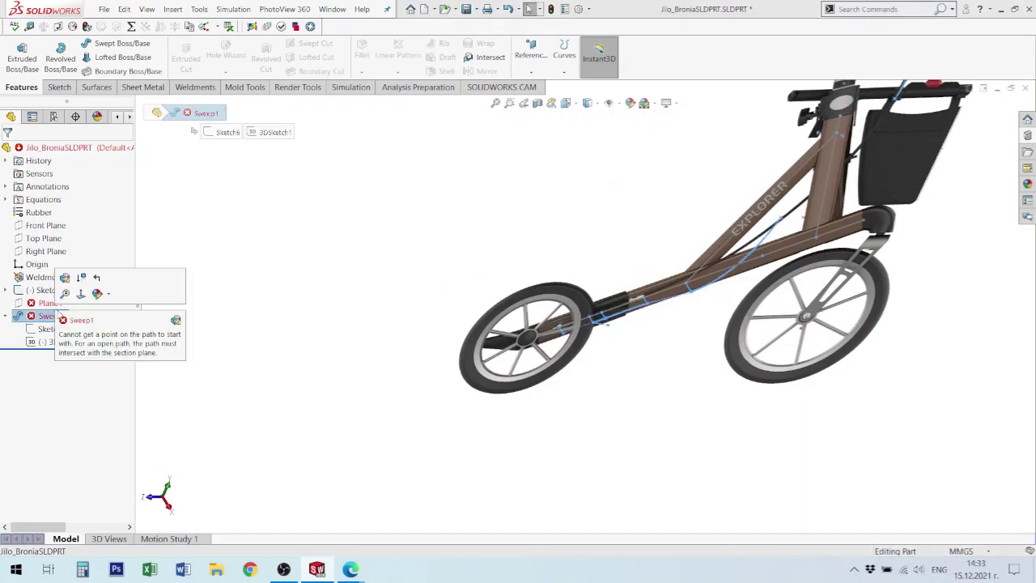
key(Delete)
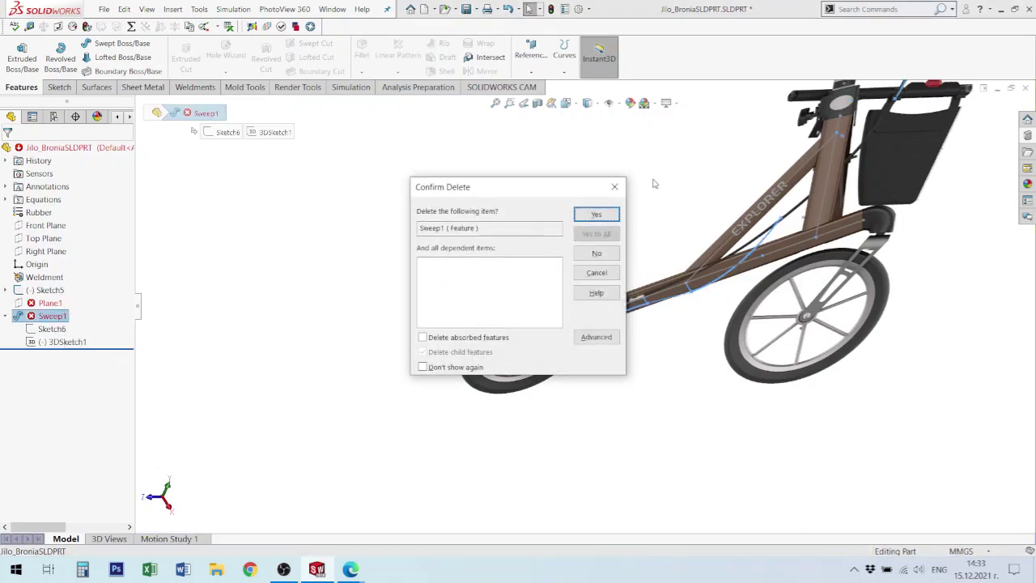
click(597, 214)
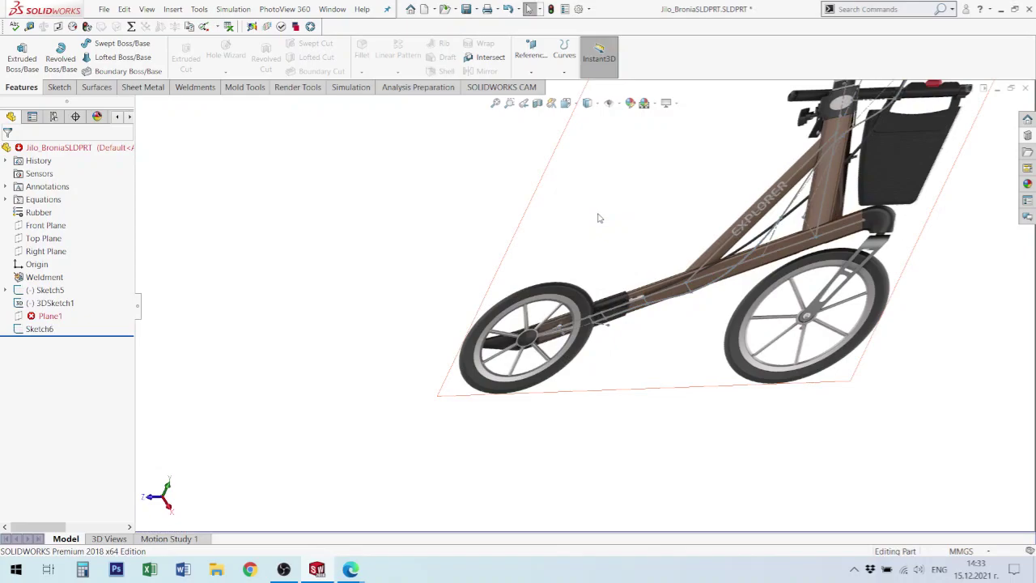
- Edit the definition of Plane1 and clear its missing first reference and its old point reference
click(55, 316)
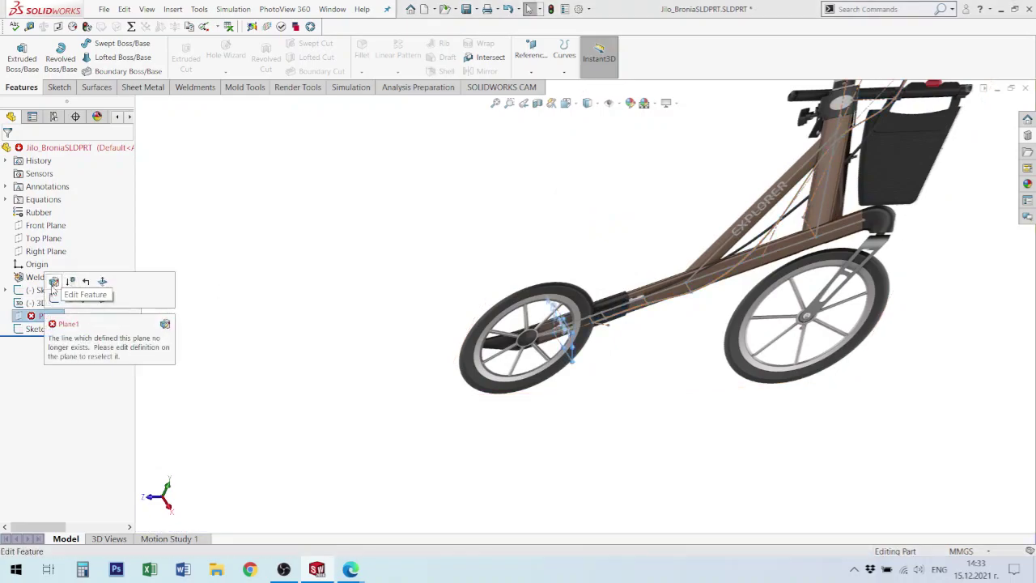
click(54, 280)
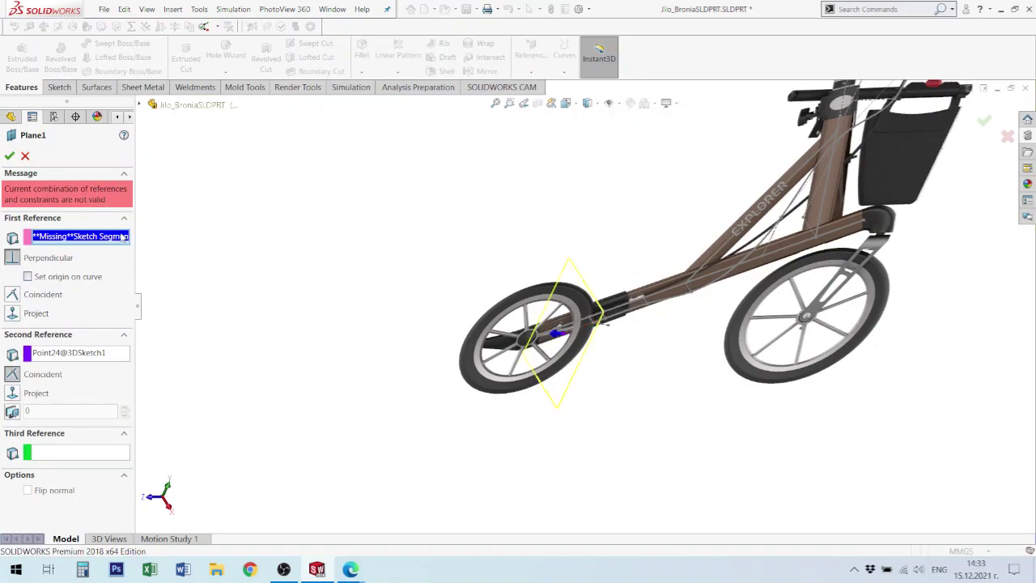
key(Delete)
click(85, 267)
key(Delete)
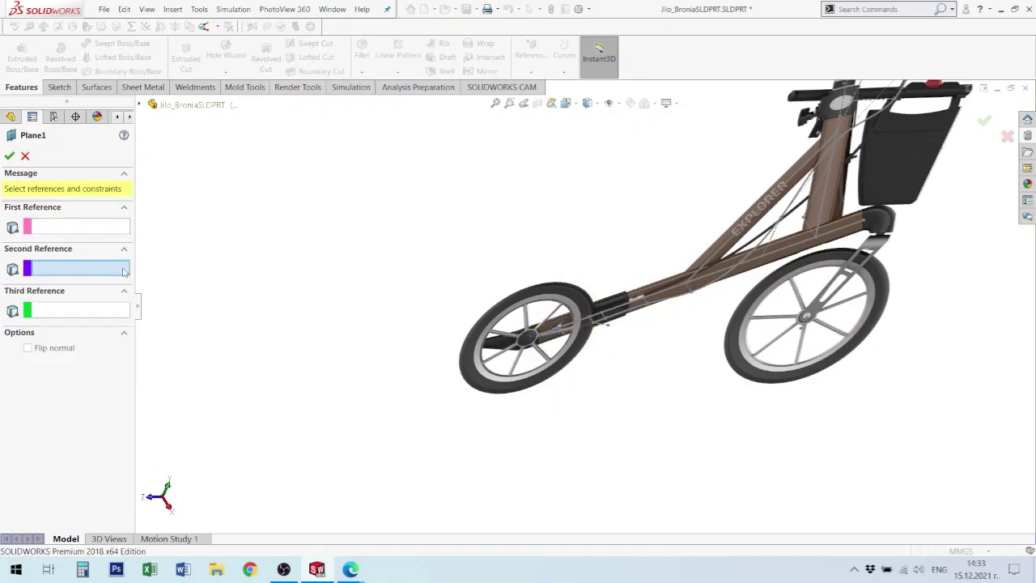
- Redefine Plane1 as perpendicular to the new construction line and coincident with the trimmed spline's end point
scroll(622, 364, down, 5)
scroll(620, 300, down, 9)
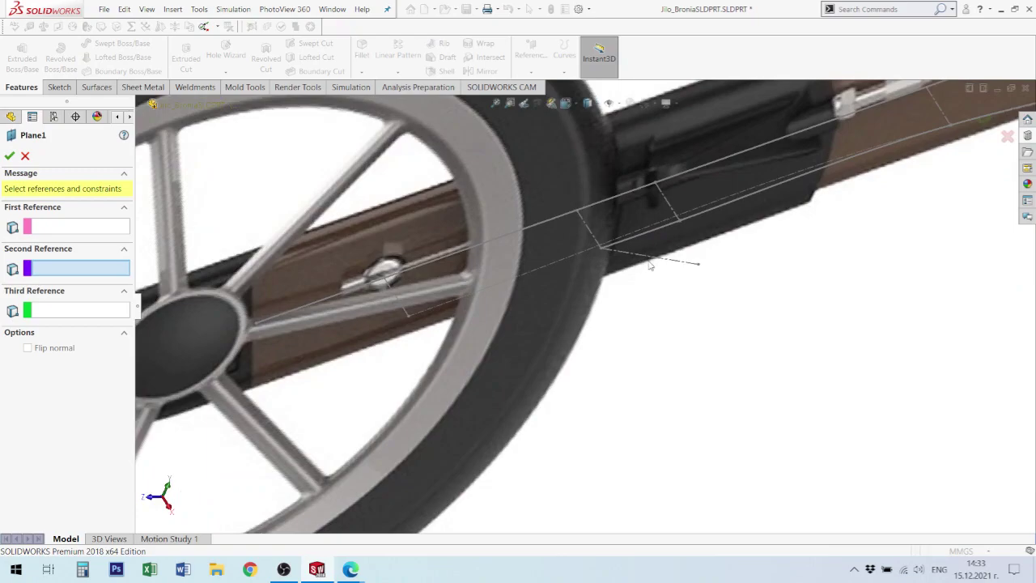
click(664, 267)
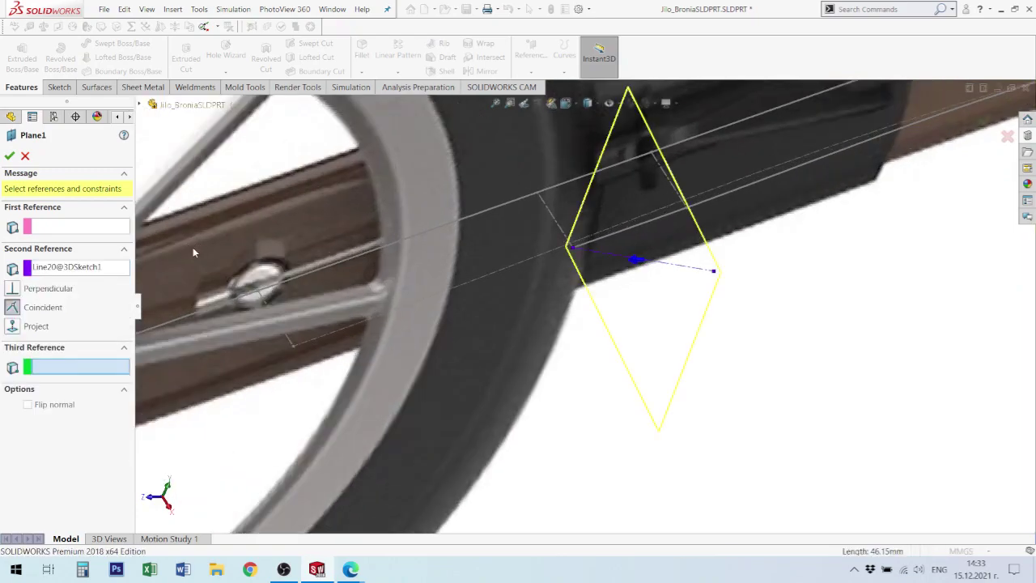
click(54, 230)
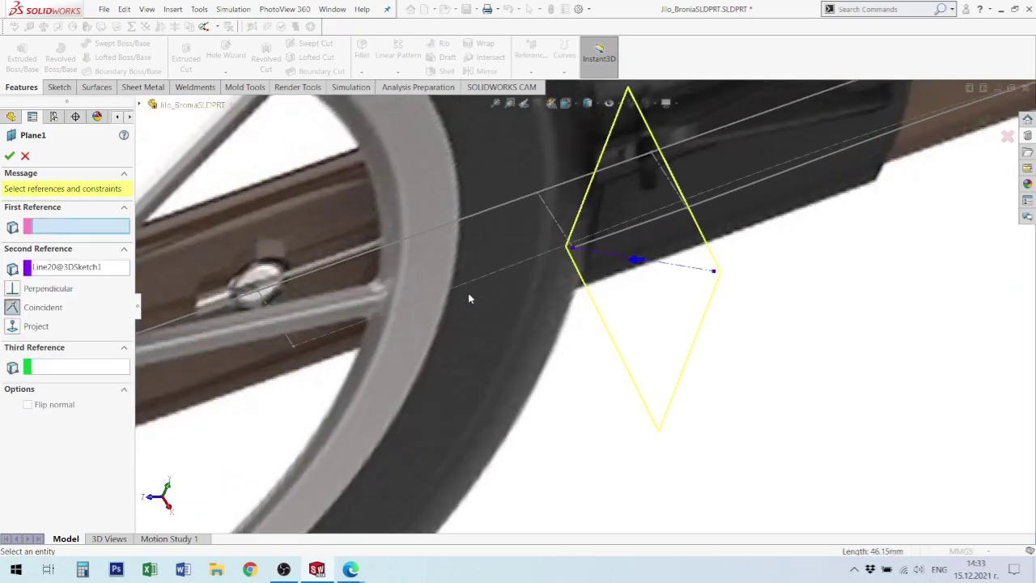
click(573, 250)
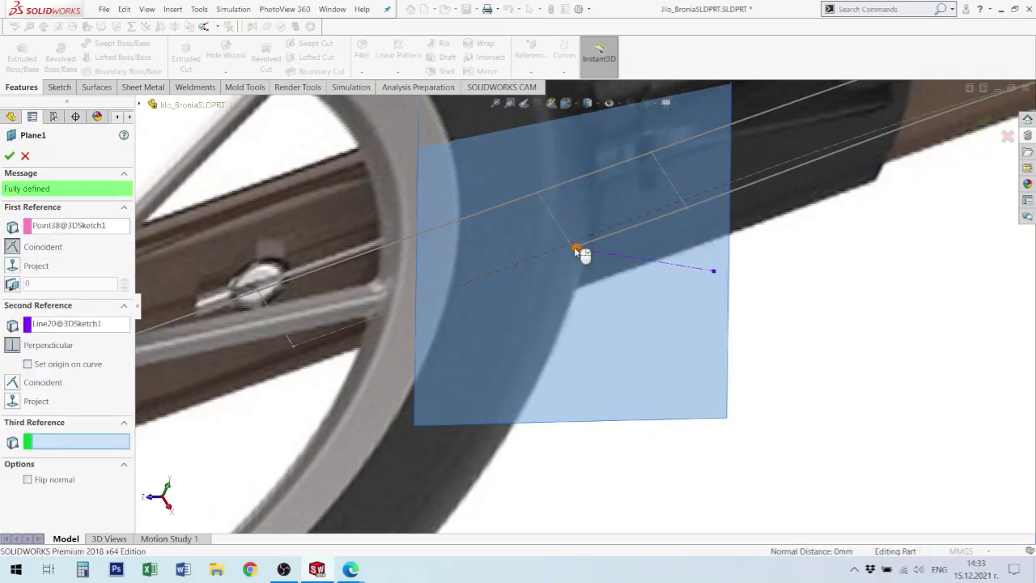
scroll(591, 291, up, 2)
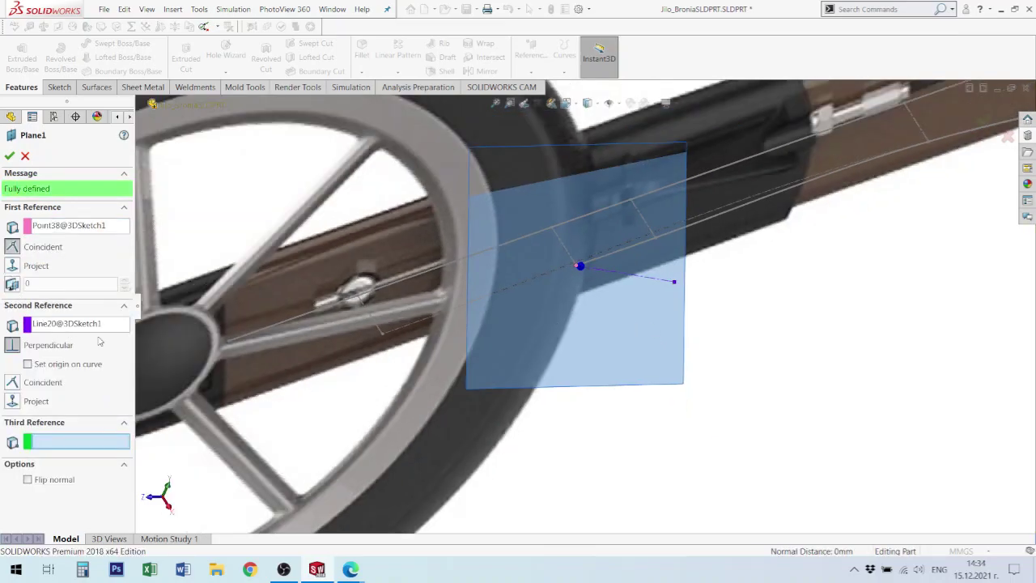
middle_drag(453, 350, 793, 236)
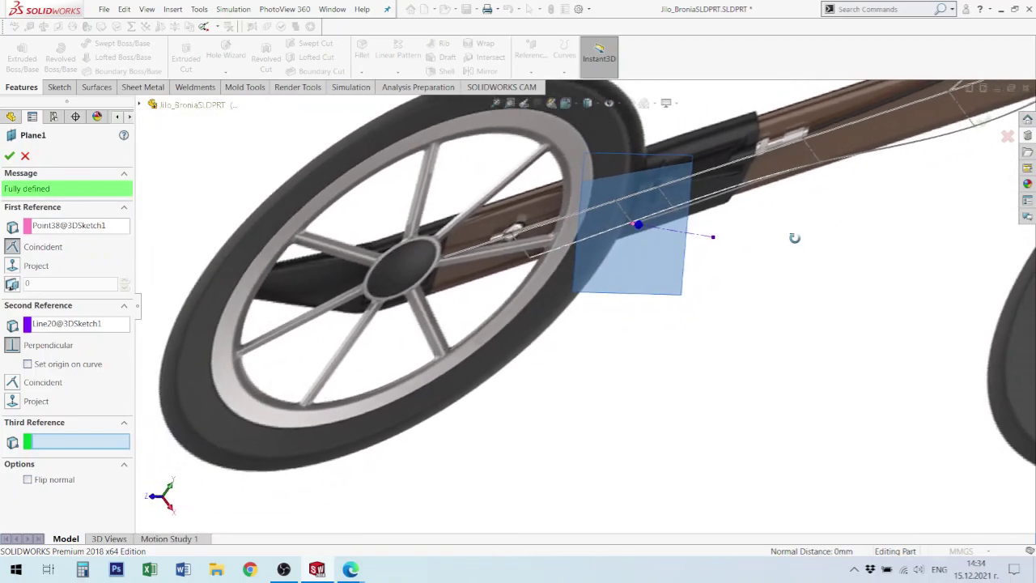
click(9, 156)
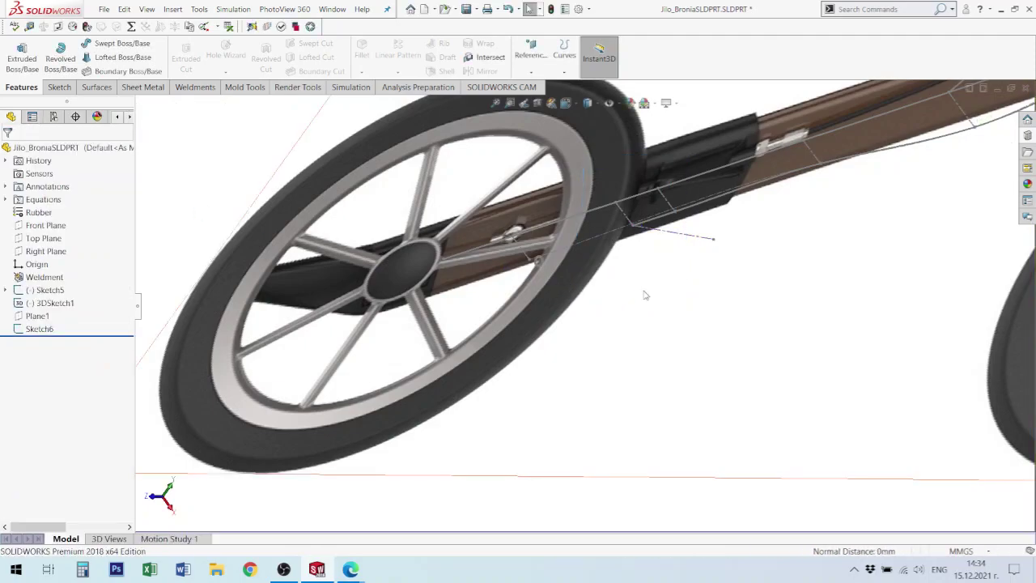
- Reopen 3DSketch1 and try to merge the construction line's free end with the lower end of the short construction line at the 63.33 dimension
click(51, 303)
click(59, 269)
scroll(676, 247, down, 2)
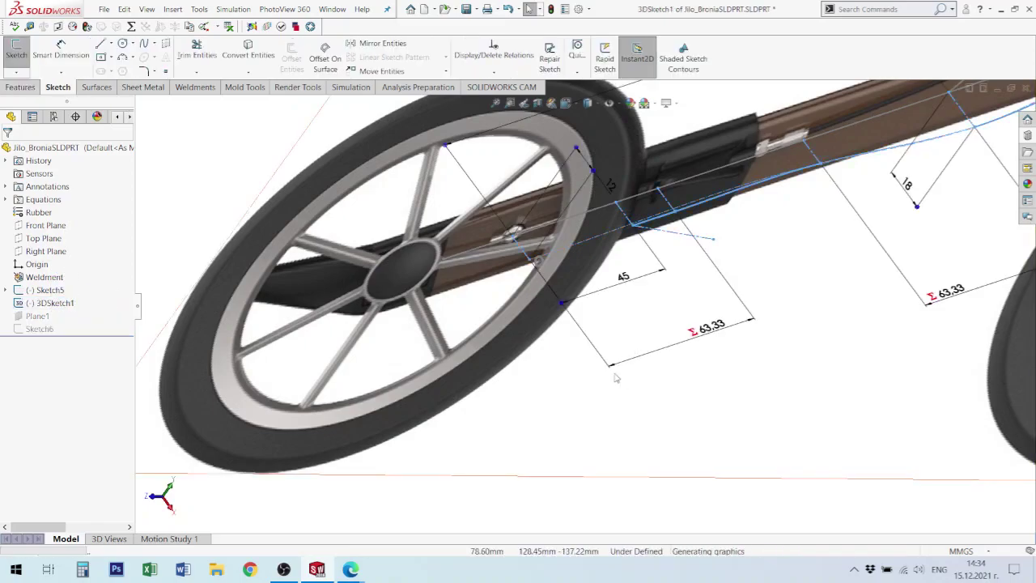
scroll(725, 246, down, 3)
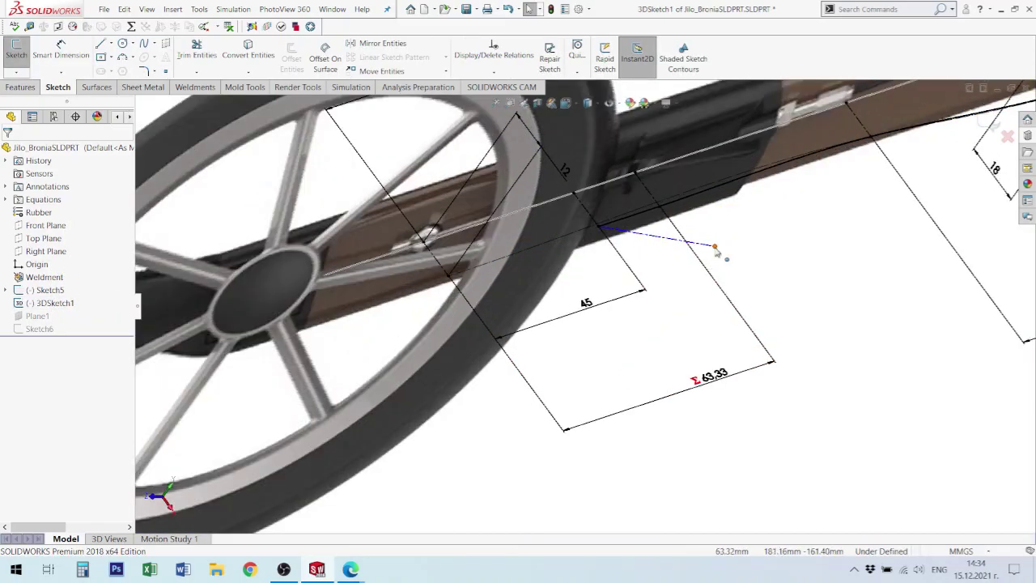
click(716, 246)
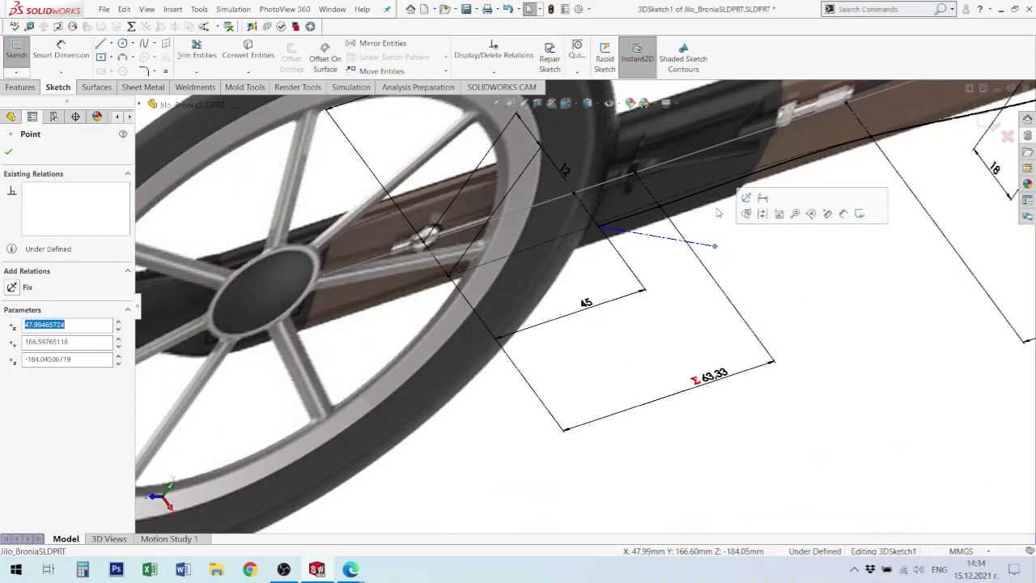
ctrl+click(660, 212)
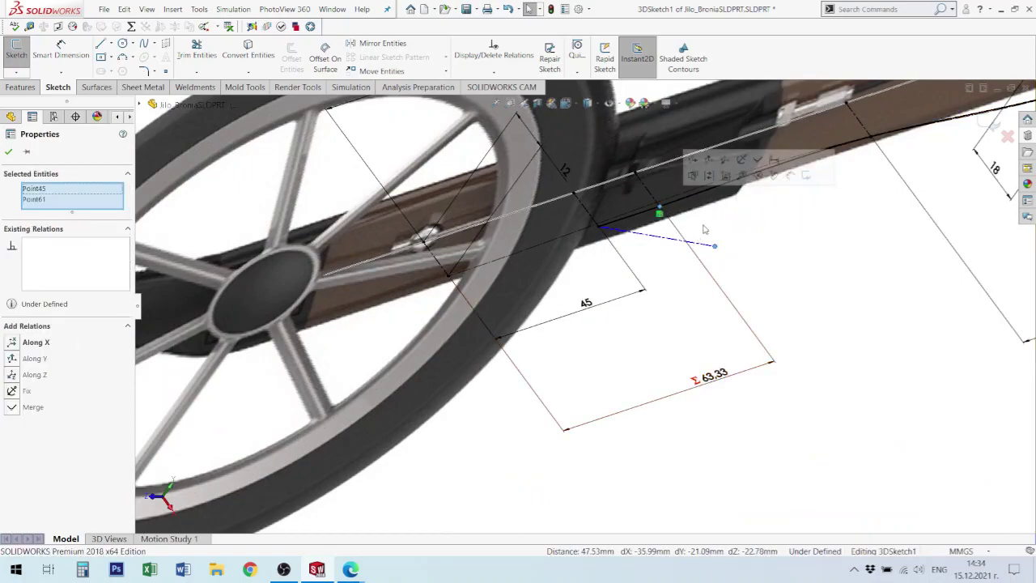
click(758, 167)
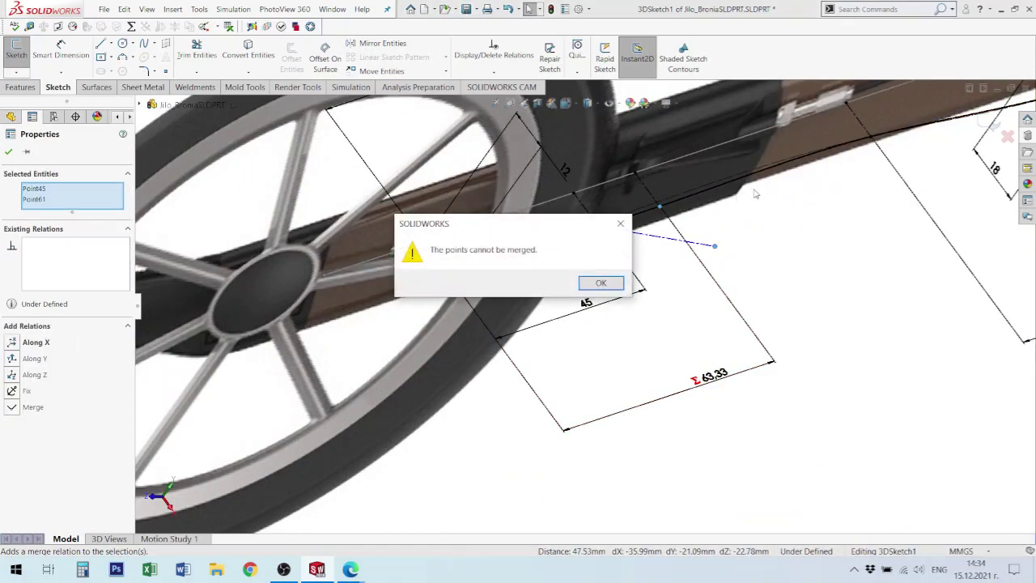
click(618, 281)
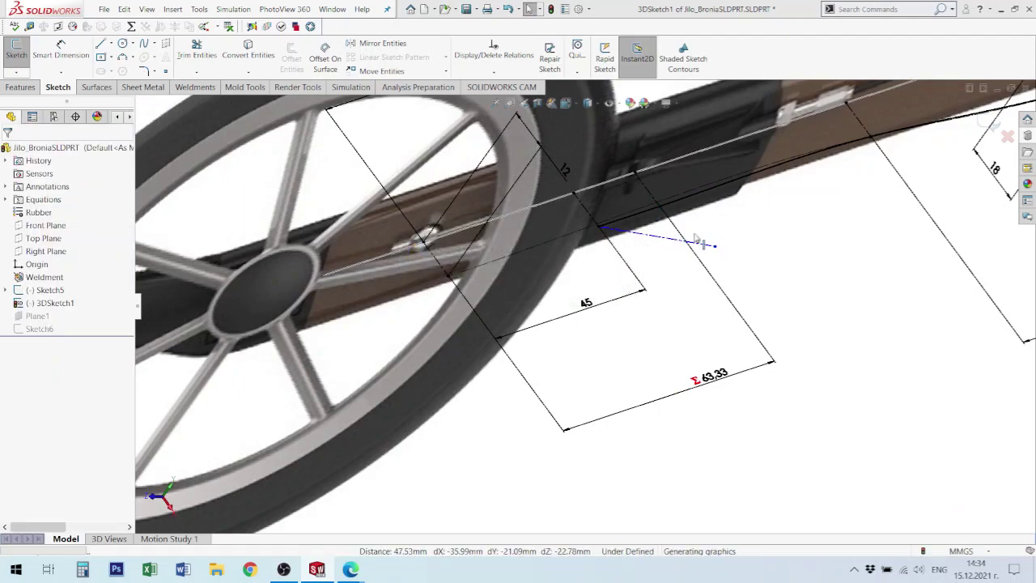
- Try to move the construction line's free end onto the trimmed spline's next point, and close 3DSketch1
scroll(717, 252, down, 3)
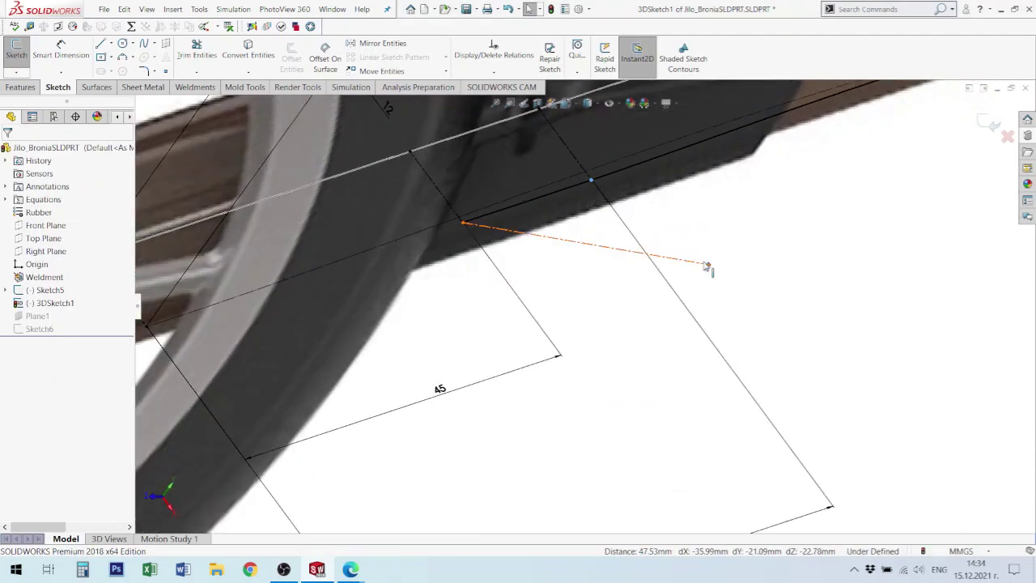
drag(709, 267, 589, 220)
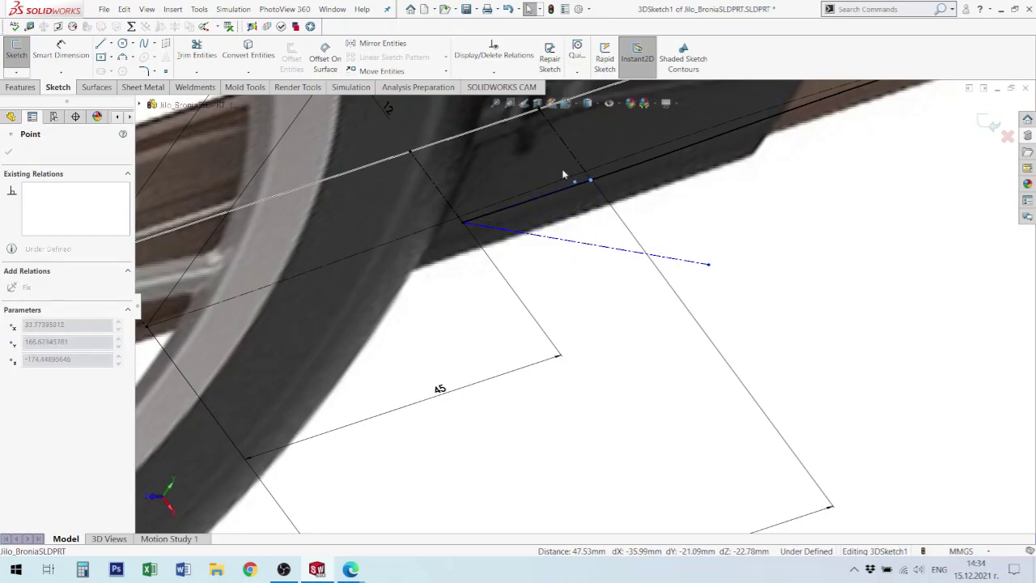
click(696, 188)
click(578, 266)
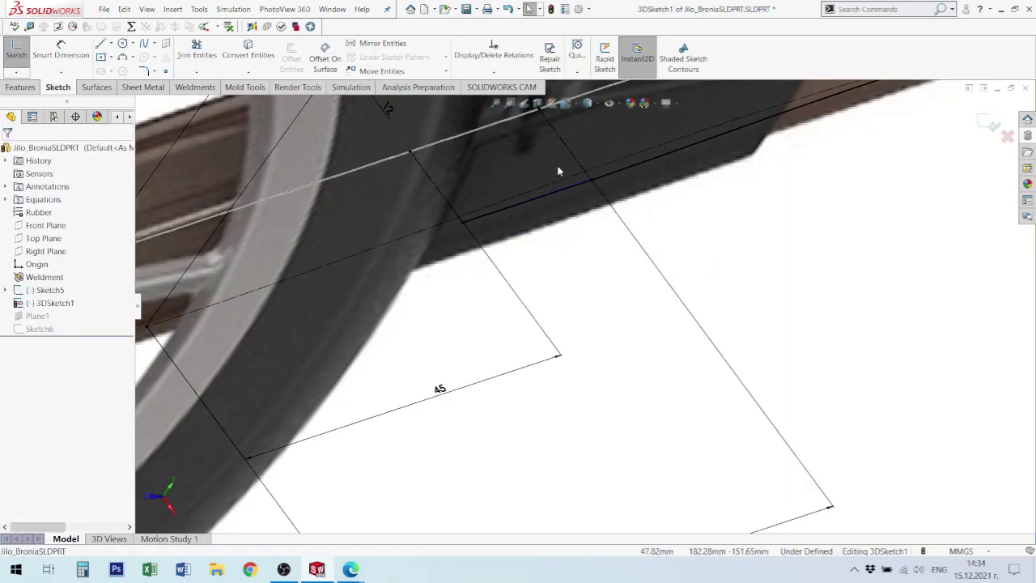
click(989, 123)
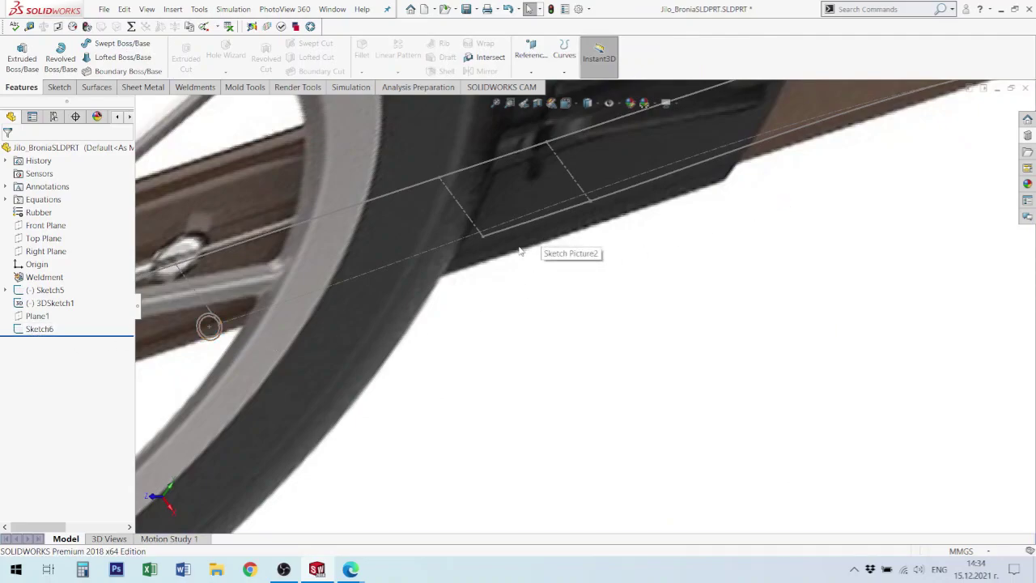
- Open the profile sketch Sketch6 and examine where its two circles sit relative to the trimmed spline's end point
click(36, 330)
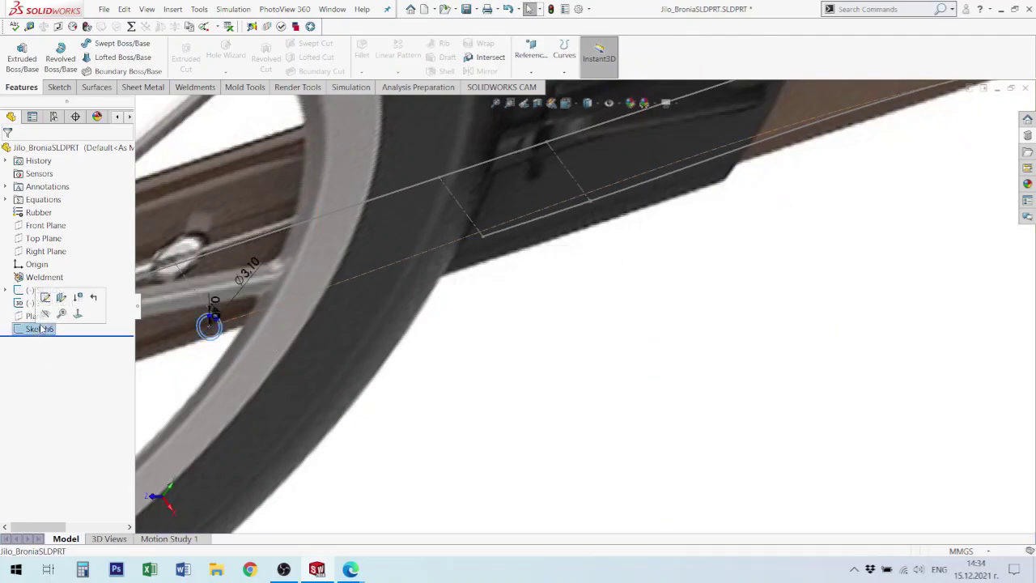
click(47, 299)
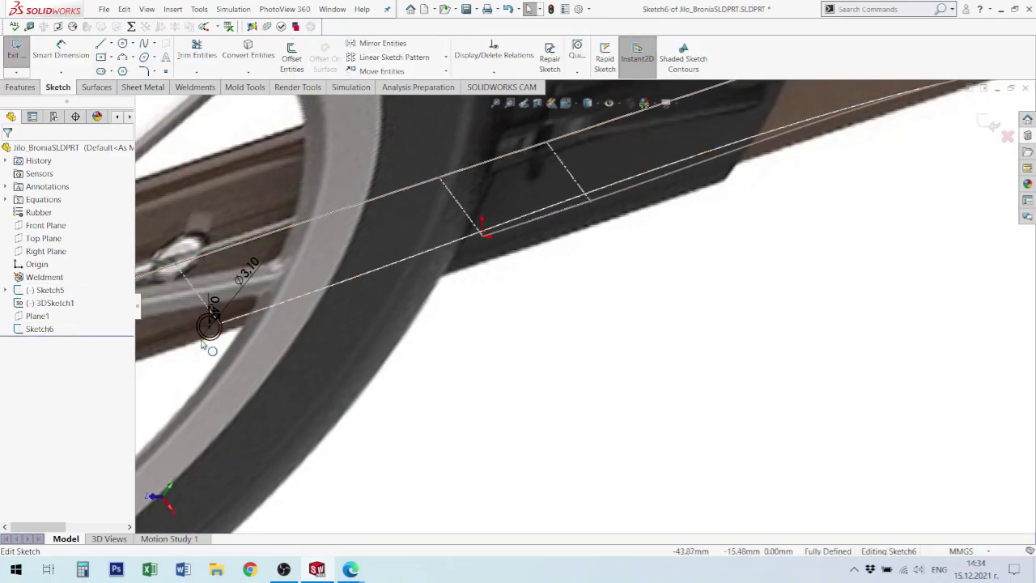
middle_drag(426, 325, 445, 331)
scroll(677, 440, up, 4)
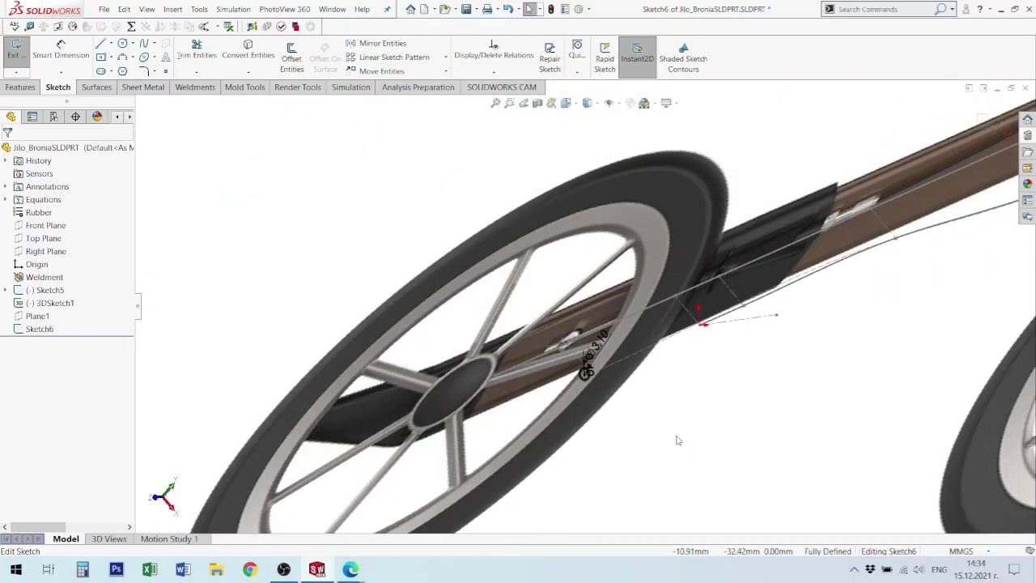
scroll(701, 293, down, 2)
scroll(697, 336, down, 3)
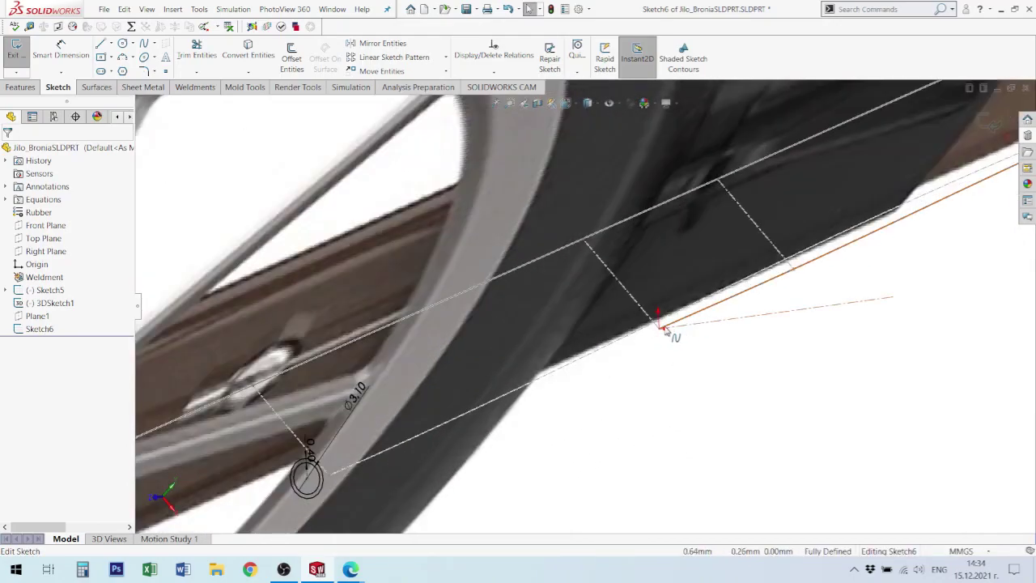
scroll(662, 340, up, 3)
scroll(657, 368, up, 3)
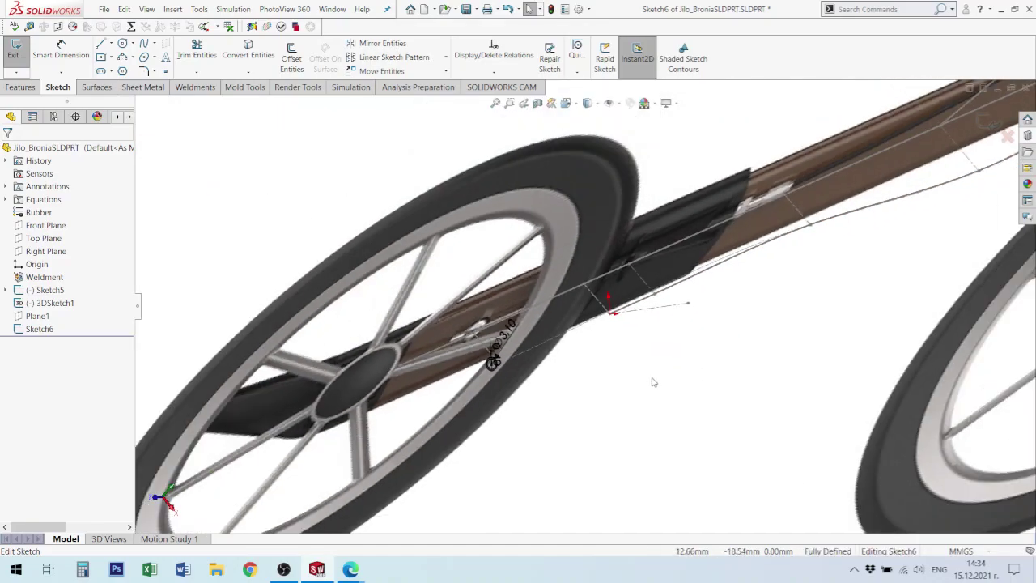
scroll(654, 382, down, 5)
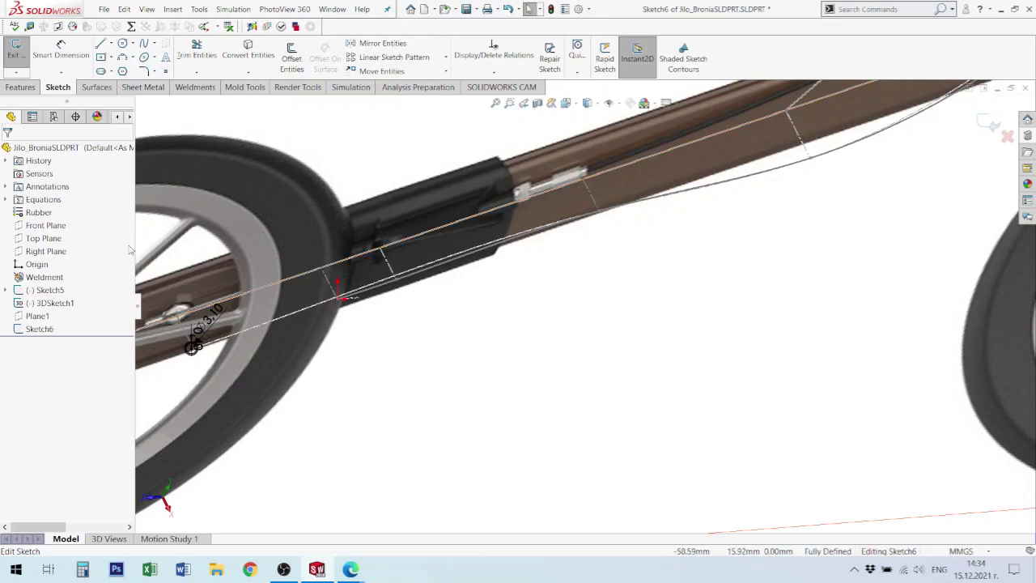
- Hide the Sketch5 reference picture, check Plane1's orientation against the path sketch, and close Sketch6
right_click(45, 291)
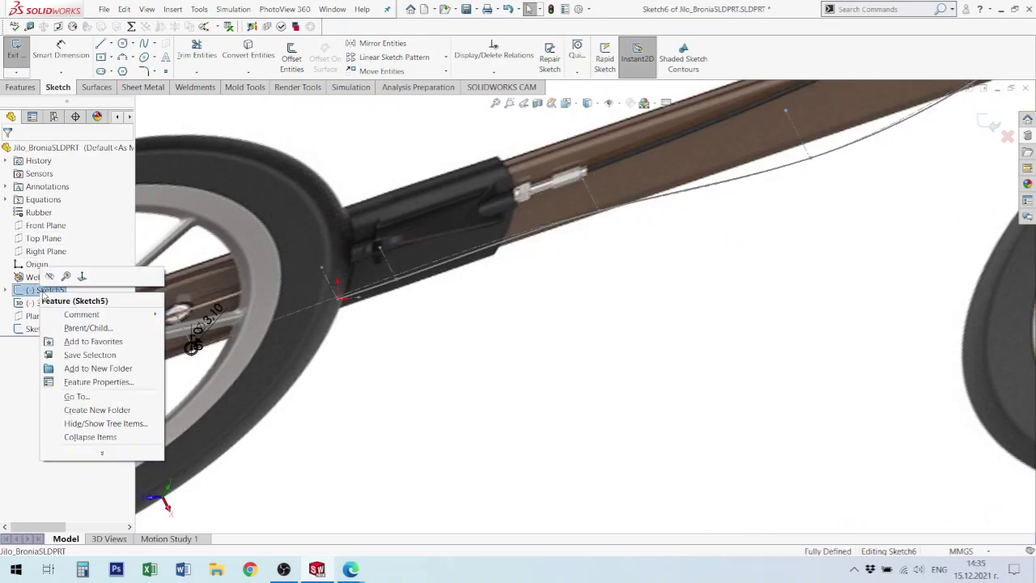
click(51, 277)
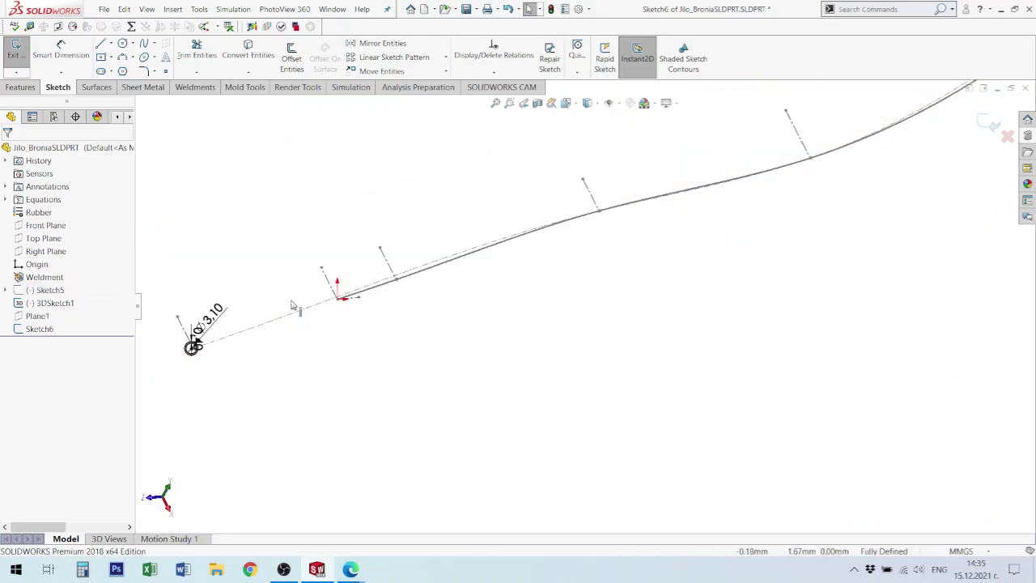
scroll(247, 330, down, 2)
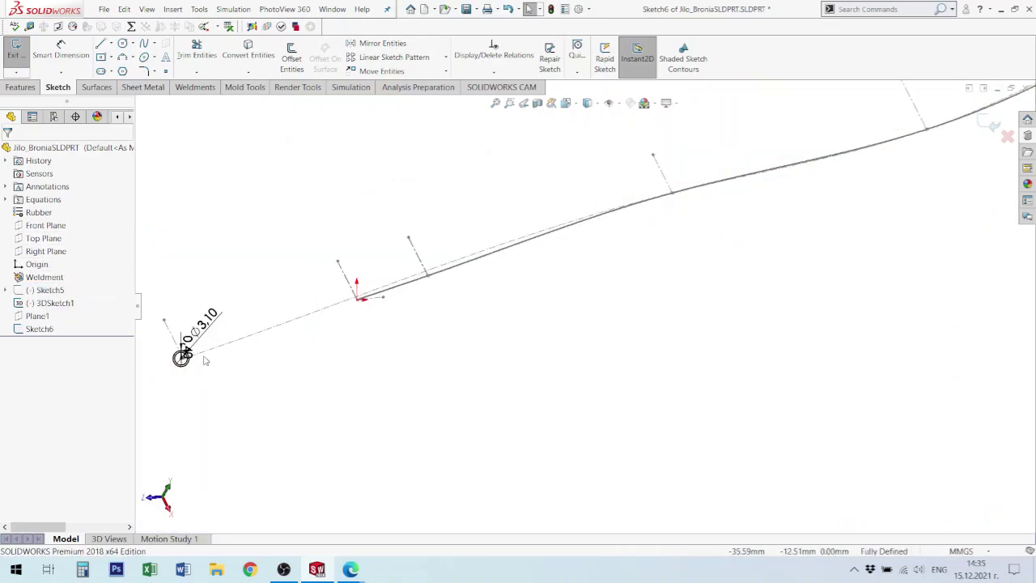
click(37, 316)
mouse_move(478, 303)
middle_down()
mouse_move(450, 305)
mouse_move(458, 292)
mouse_move(629, 358)
mouse_move(615, 352)
middle_up()
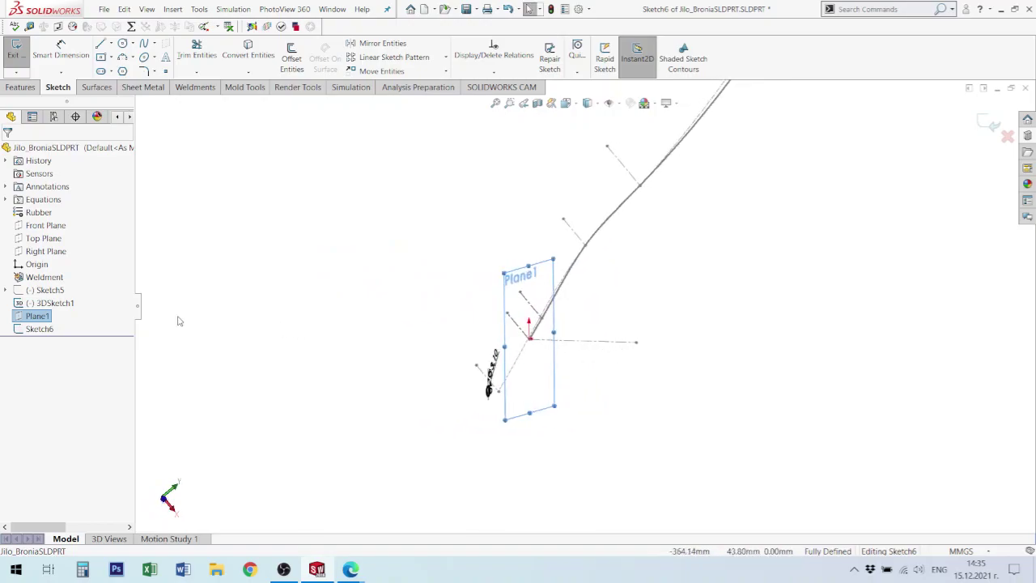
click(50, 302)
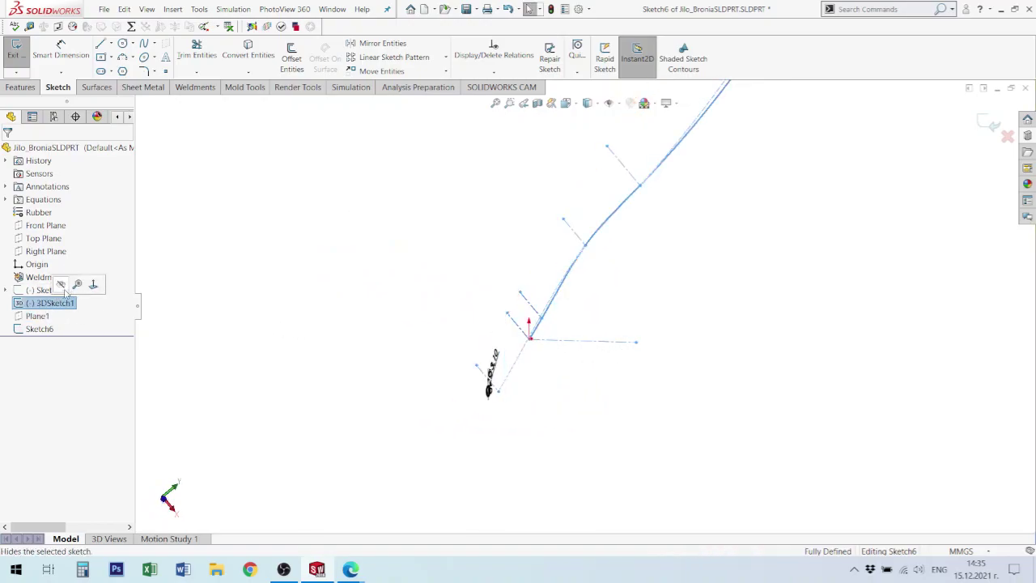
click(768, 235)
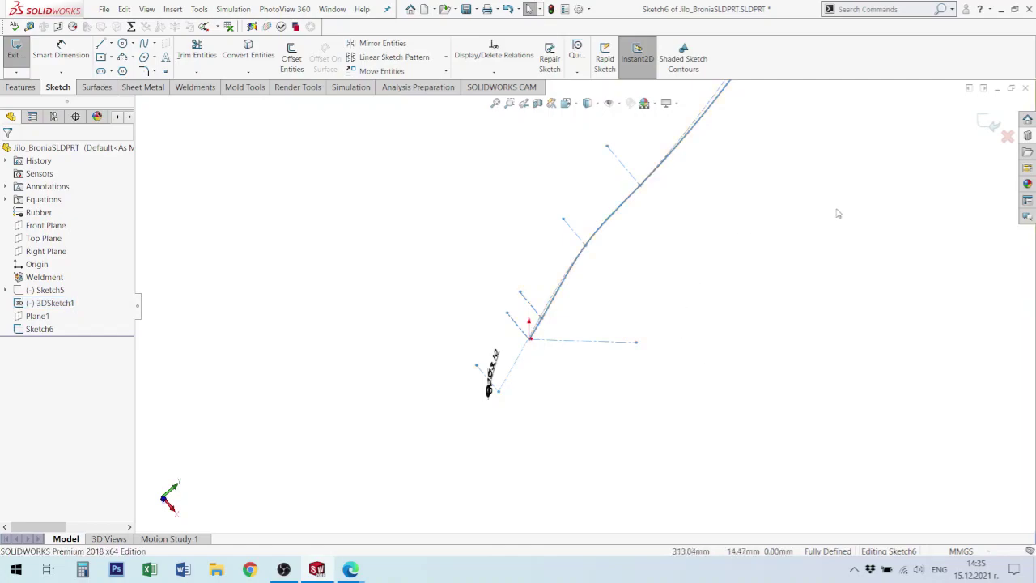
click(986, 127)
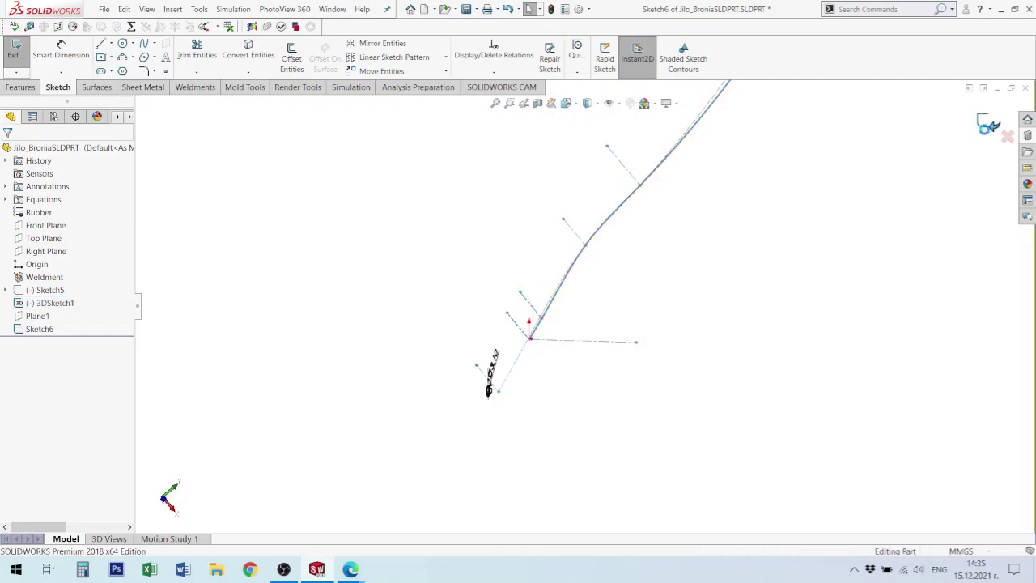
- Edit 3DSketch1 to attach the construction line's free end to the spline's second point, next to the trimmed end, and close the sketch
click(581, 341)
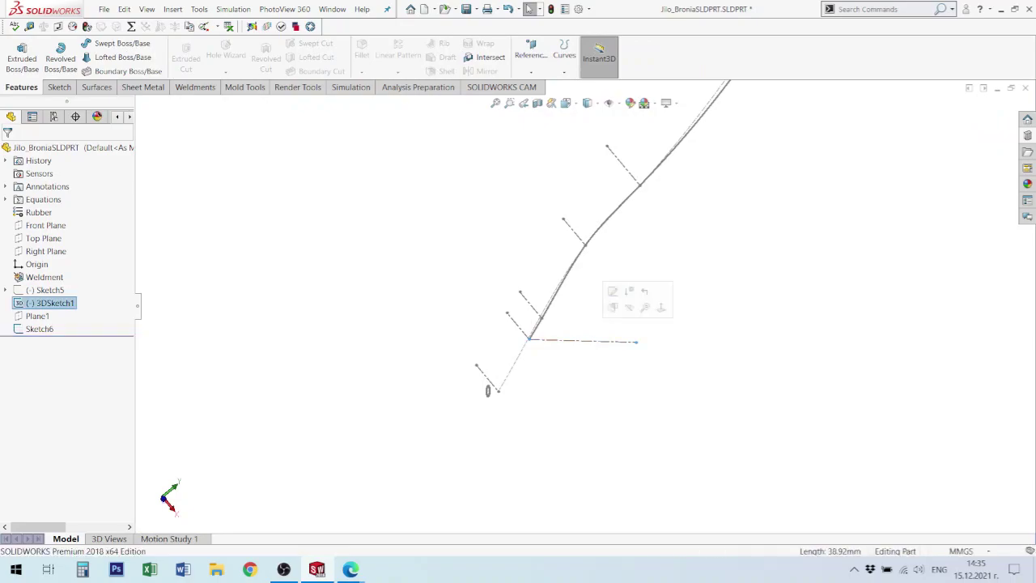
click(615, 294)
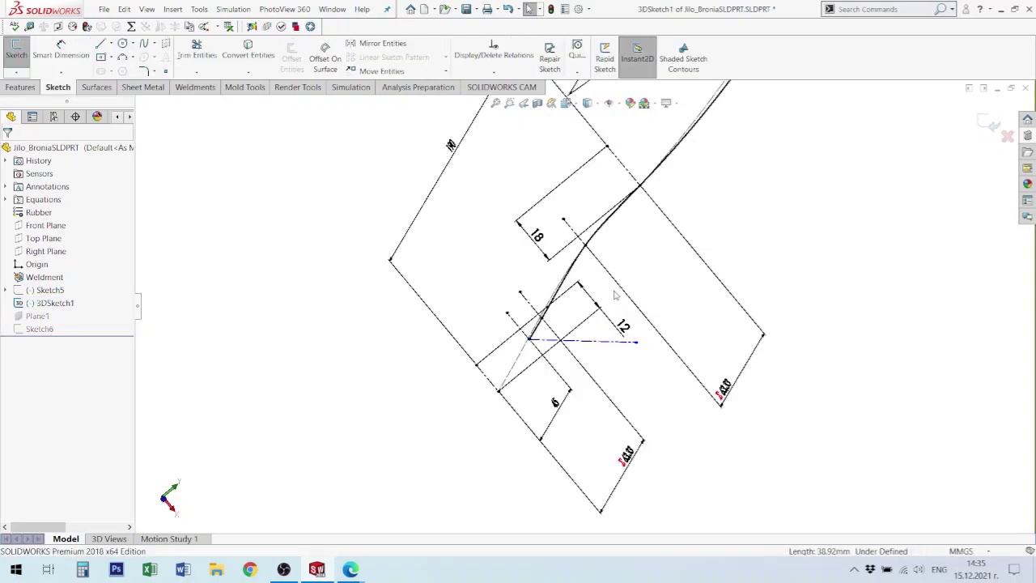
scroll(629, 349, down, 5)
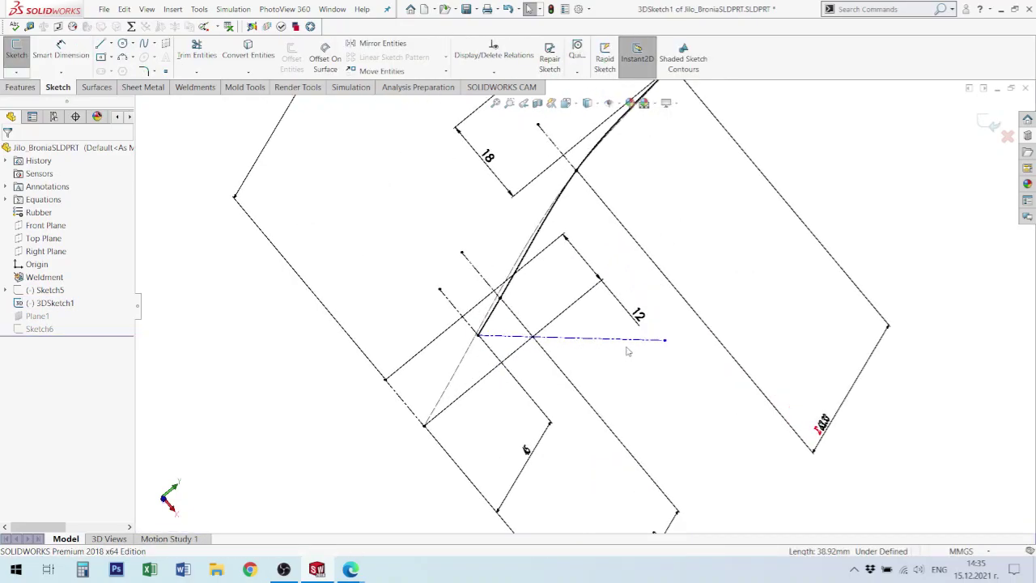
click(678, 333)
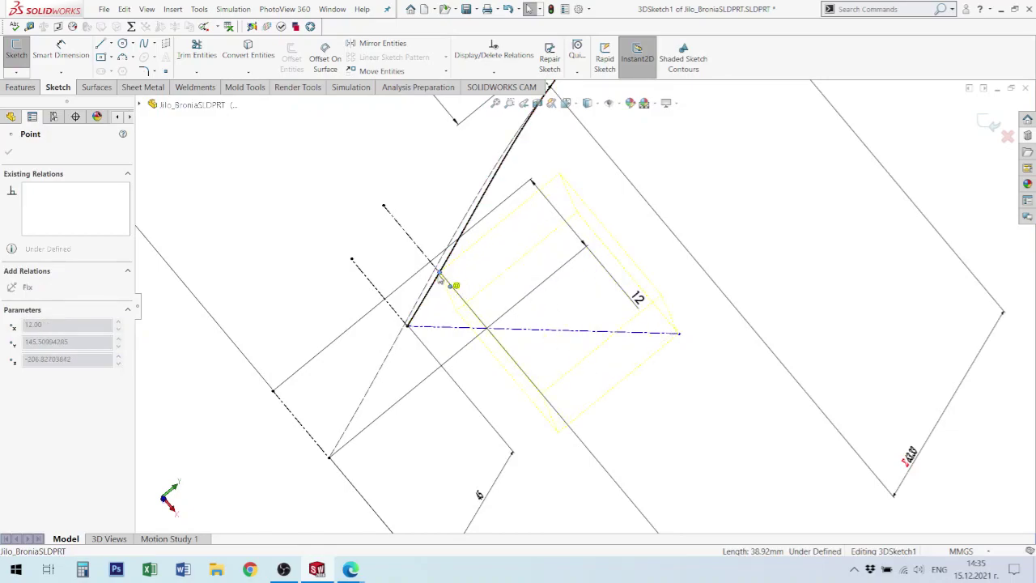
key(Delete)
key(z)
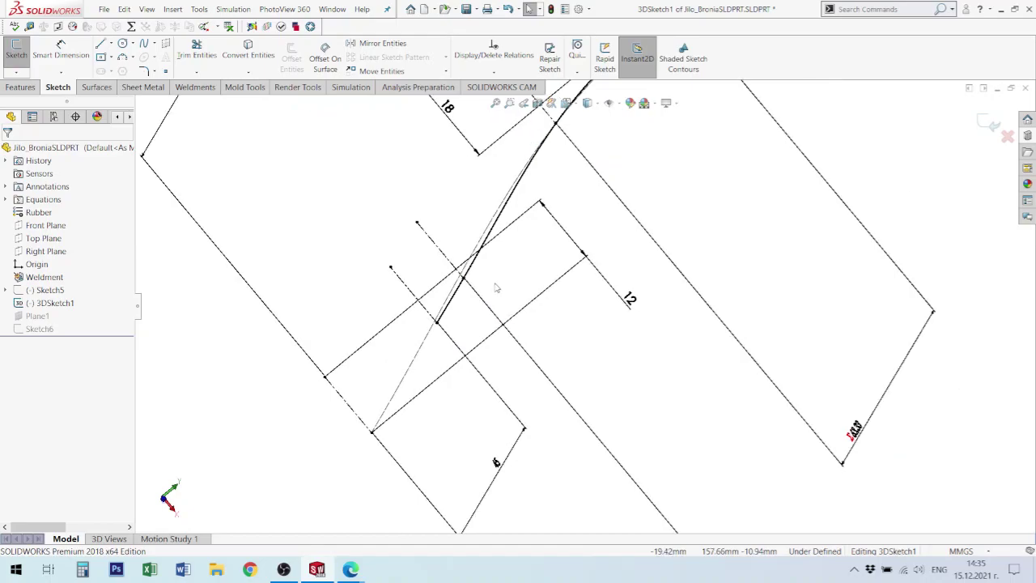
mouse_move(496, 288)
middle_down()
mouse_move(462, 266)
mouse_move(484, 378)
middle_up()
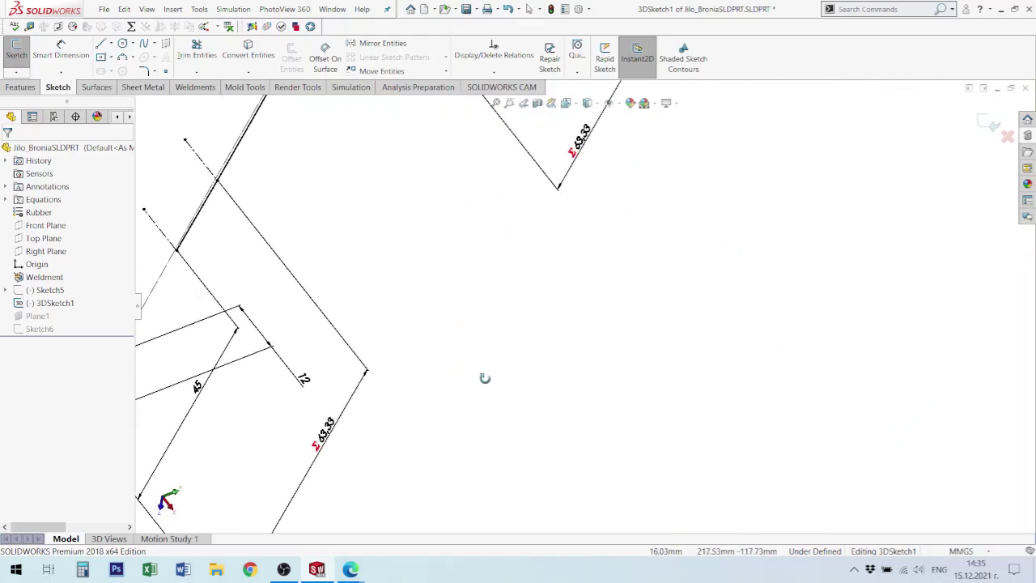
key(z)
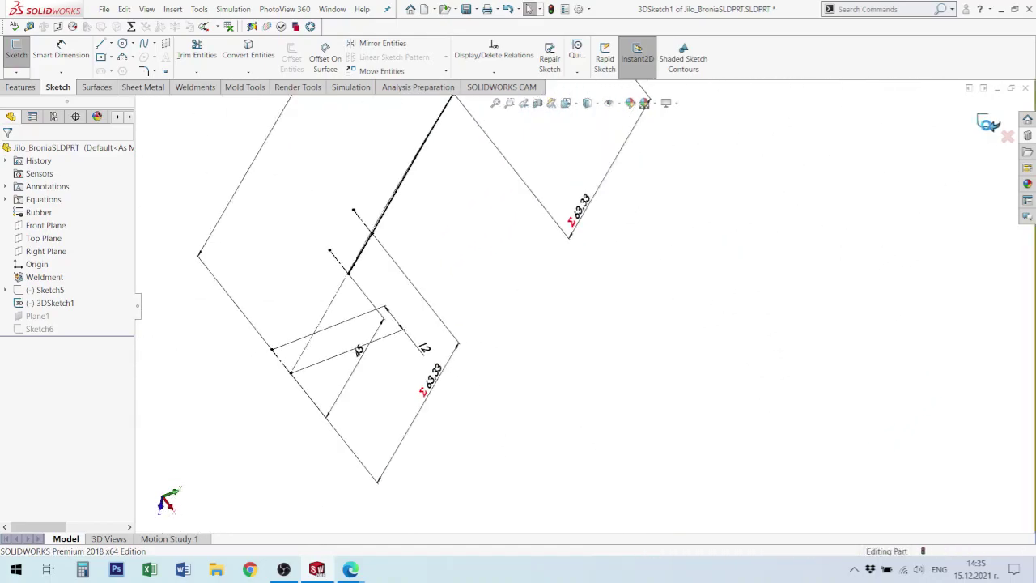
click(990, 123)
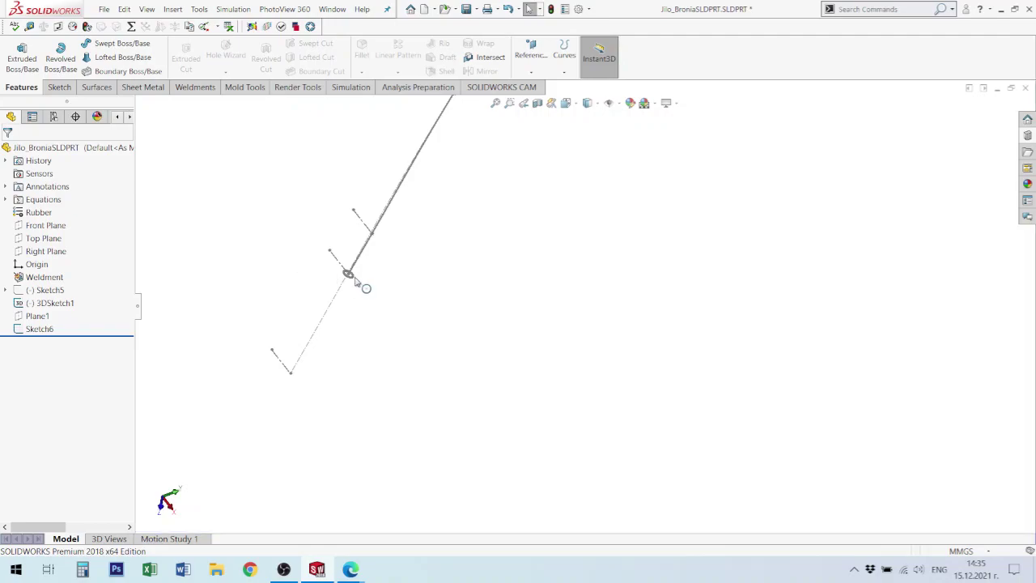
- Create a swept boss with Sketch6 as the profile and 3DSketch1 as the path
scroll(355, 279, down, 4)
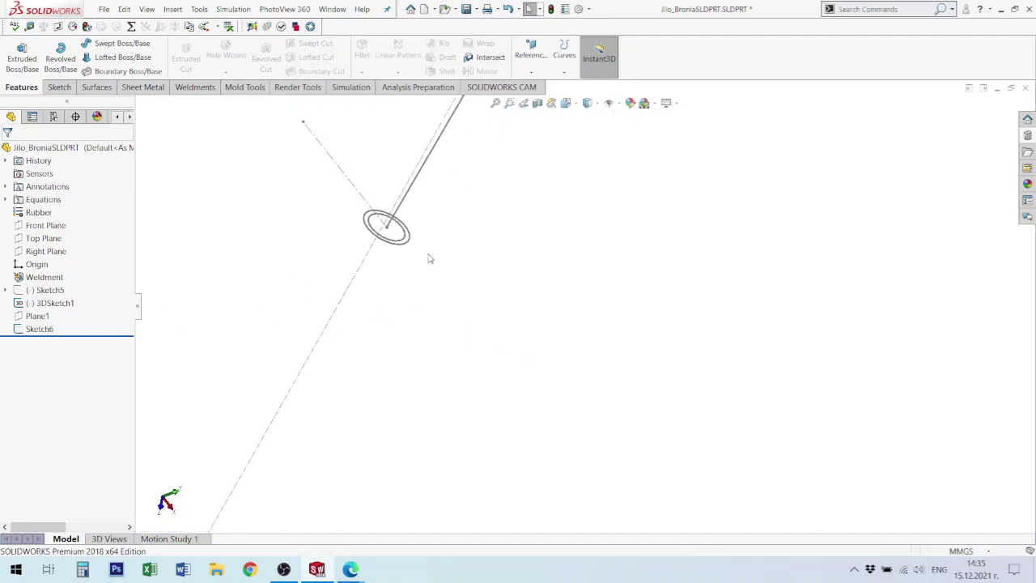
middle_drag(430, 258, 432, 234)
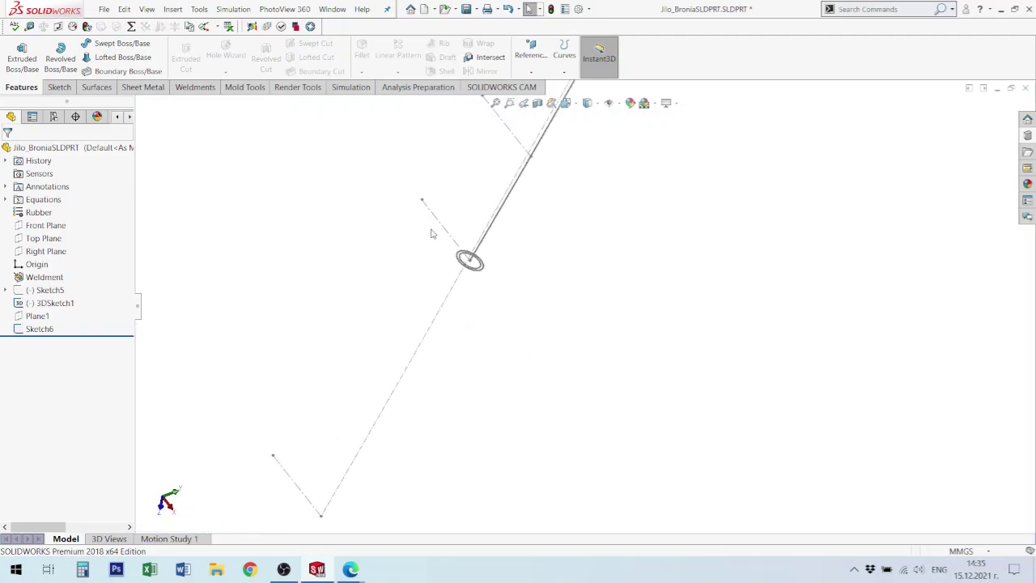
click(120, 43)
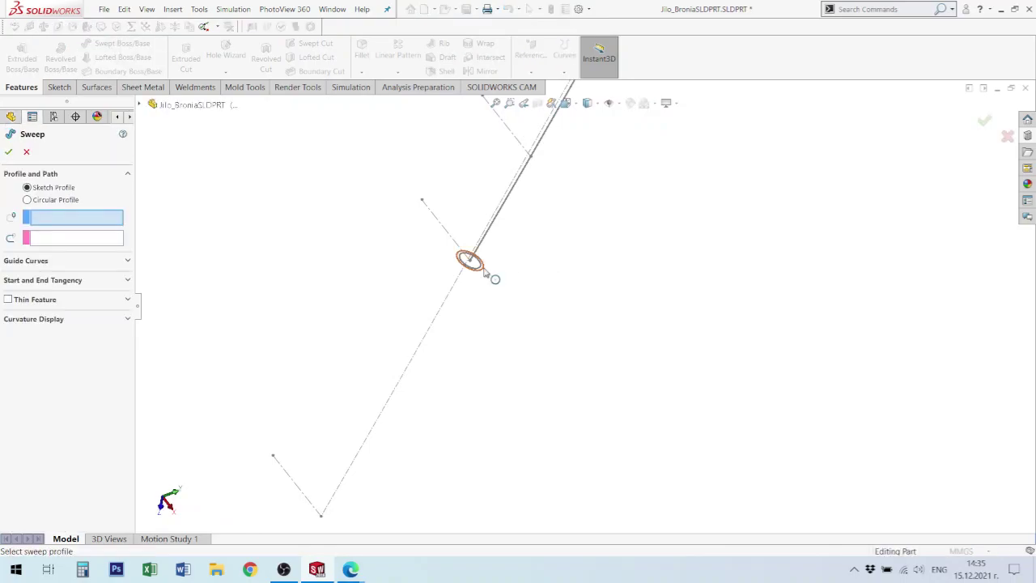
click(485, 274)
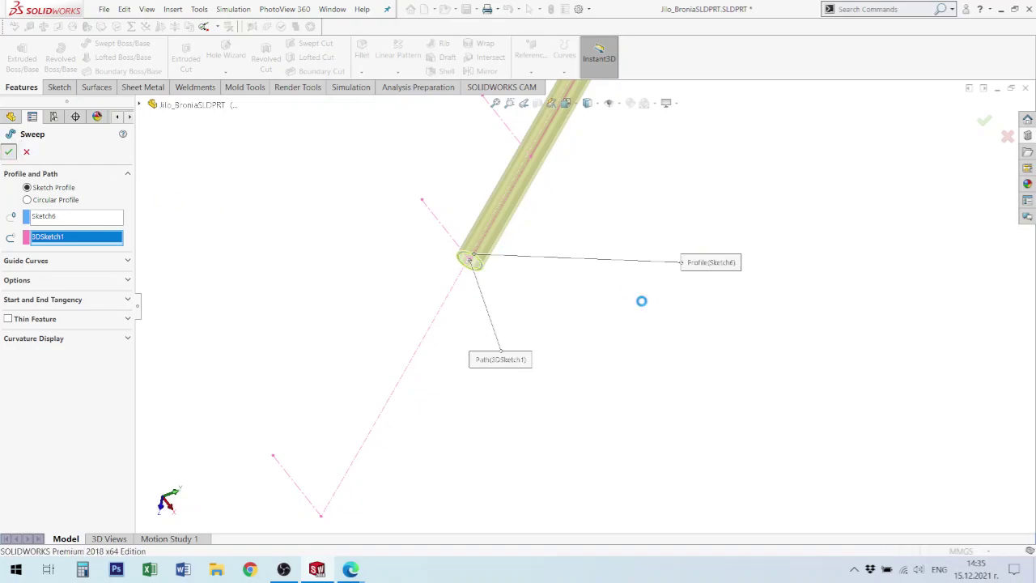
scroll(638, 299, up, 8)
scroll(692, 274, up, 10)
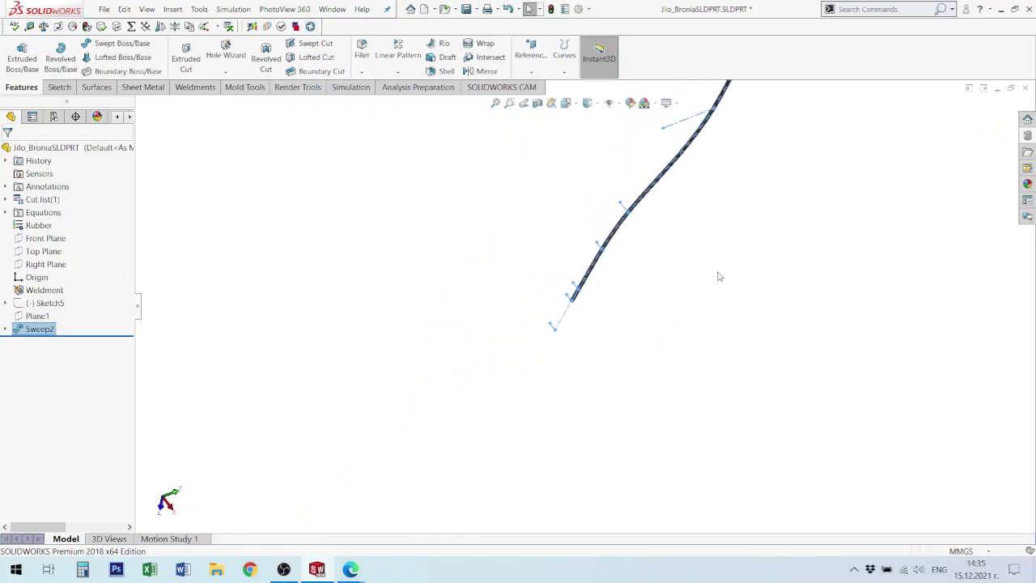
- Inspect the swept sheath's lower end up close and open its path sketch 3DSketch1 for editing
scroll(763, 173, down, 3)
middle_drag(506, 298, 550, 414)
scroll(628, 337, down, 8)
mouse_move(721, 295)
middle_down()
mouse_move(680, 277)
mouse_move(574, 145)
mouse_move(739, 289)
middle_up()
scroll(739, 289, down, 3)
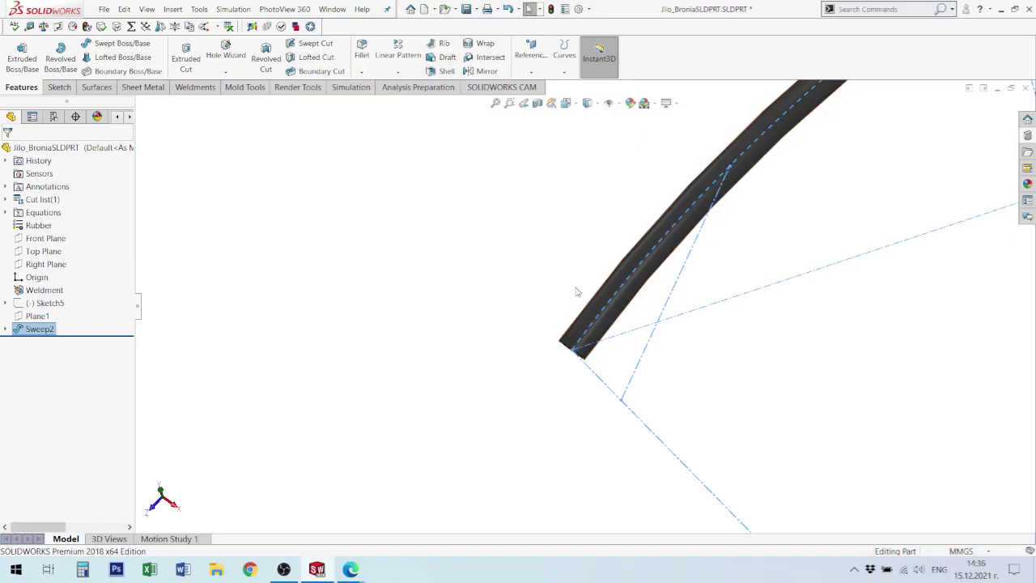
click(44, 302)
click(54, 290)
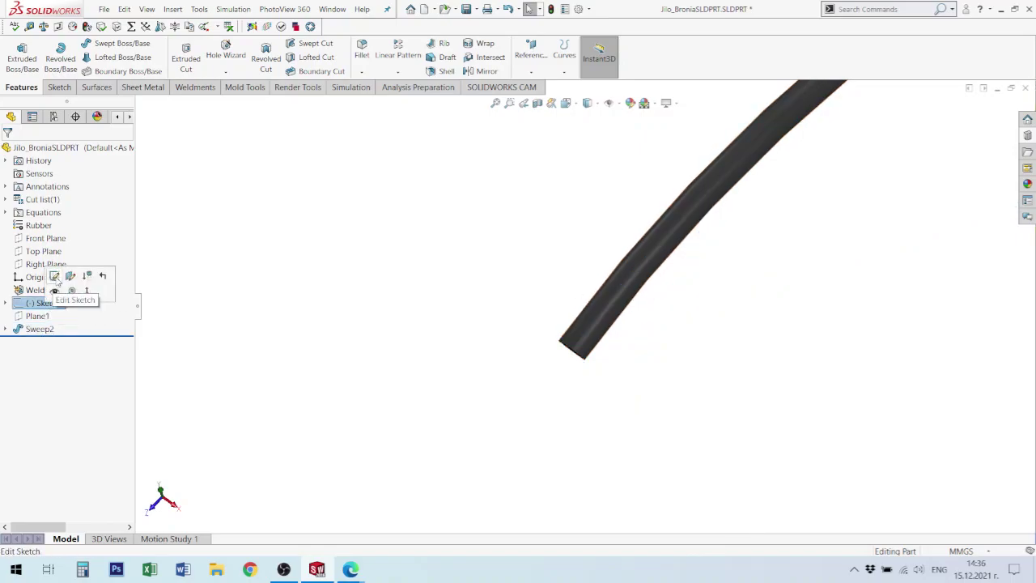
click(6, 328)
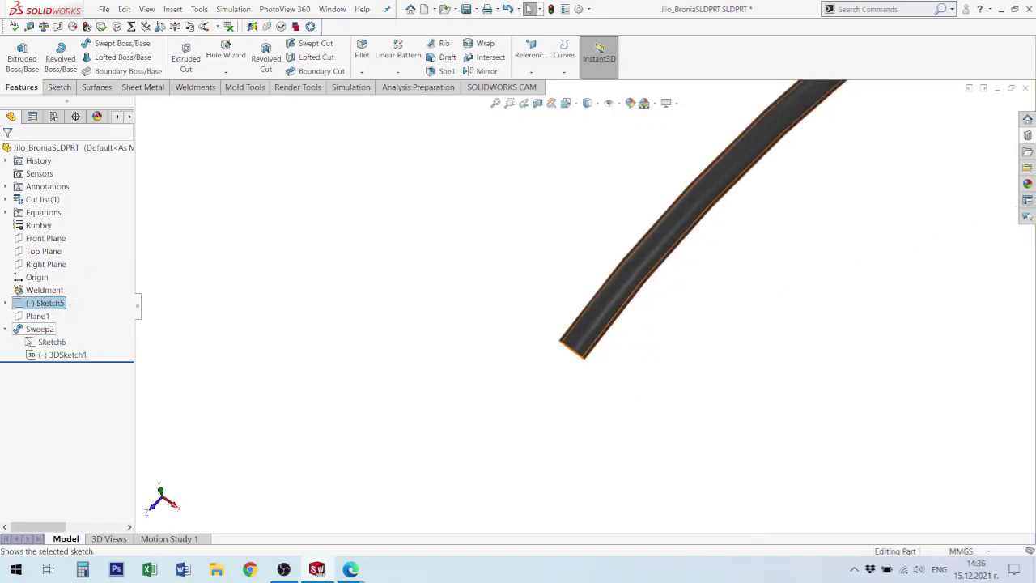
click(54, 356)
click(63, 324)
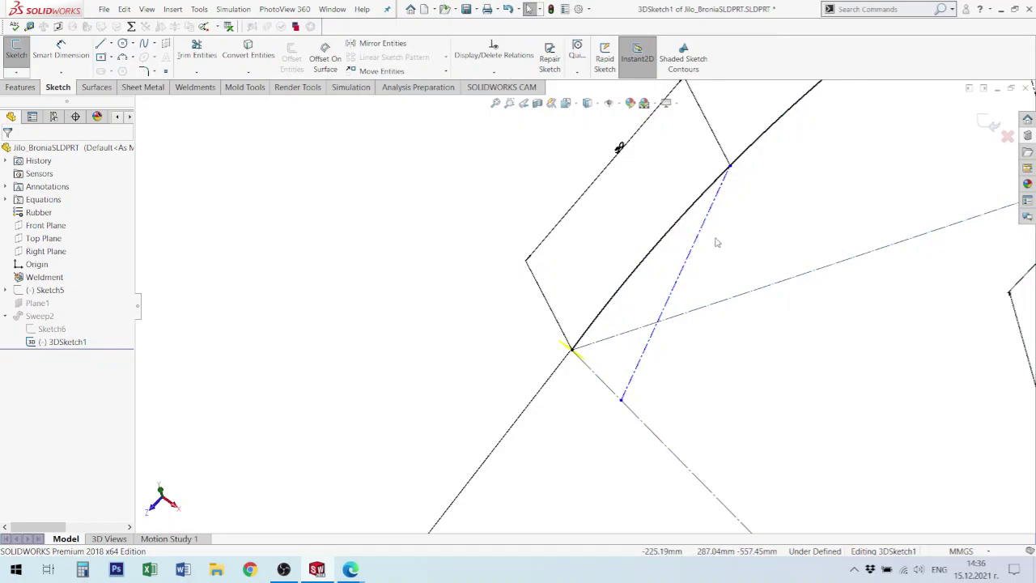
- Add an Along Z relation to the short construction line beside the spline's trimmed end
key(ctrl+1)
scroll(619, 177, down, 2)
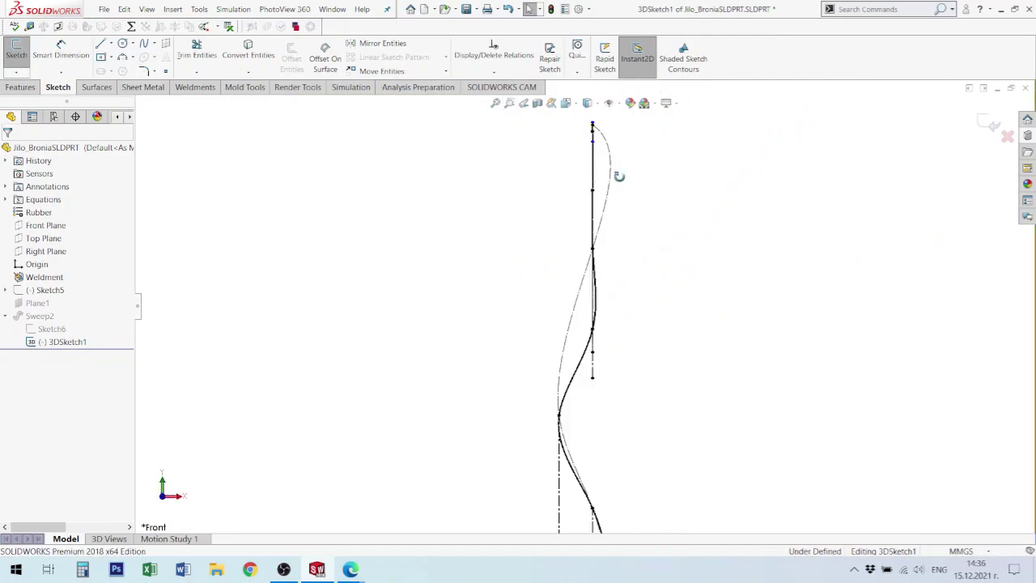
mouse_move(619, 176)
middle_down()
mouse_move(652, 185)
mouse_move(643, 217)
mouse_move(673, 225)
mouse_move(678, 259)
middle_up()
scroll(609, 260, down, 3)
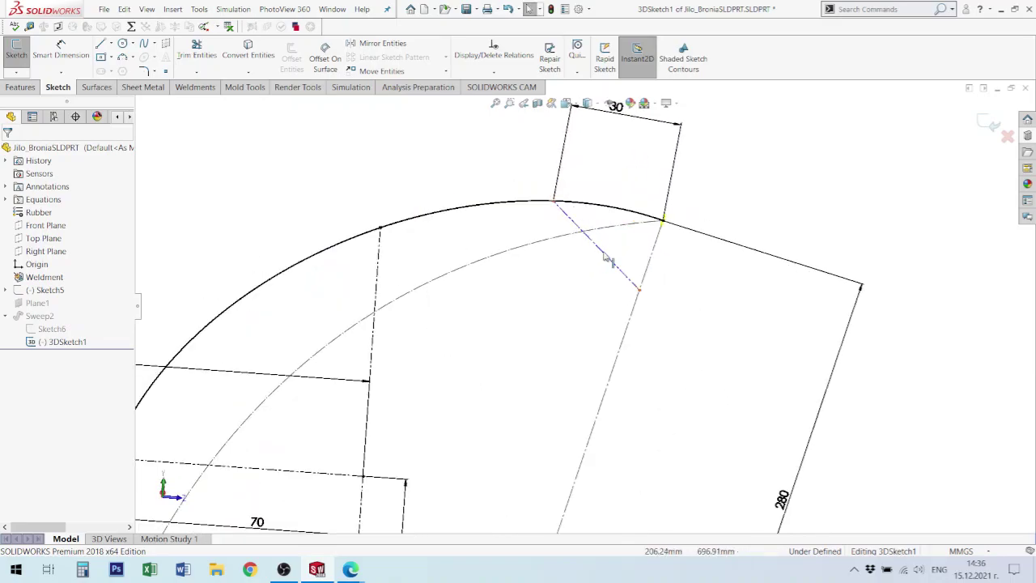
click(611, 258)
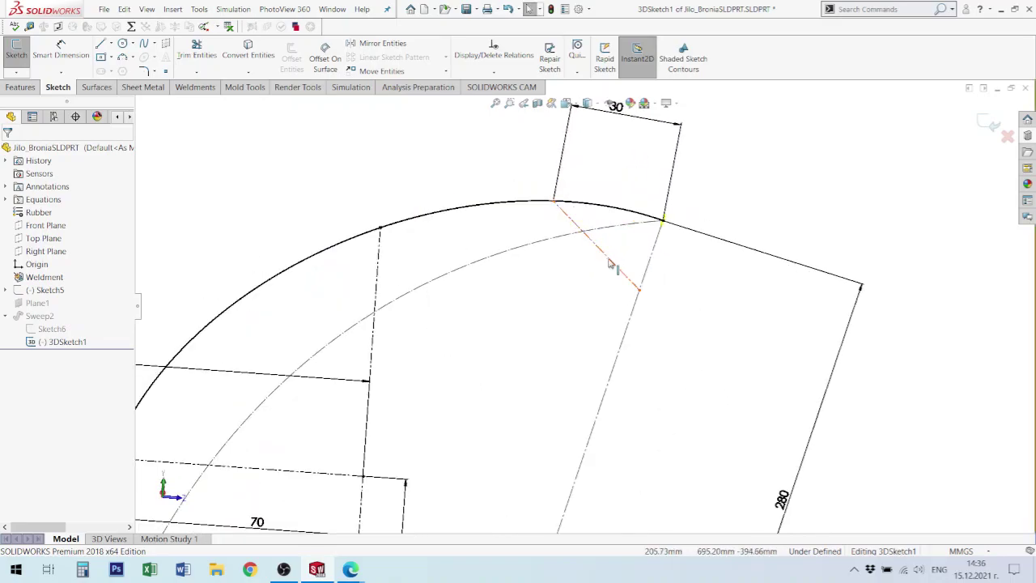
click(613, 261)
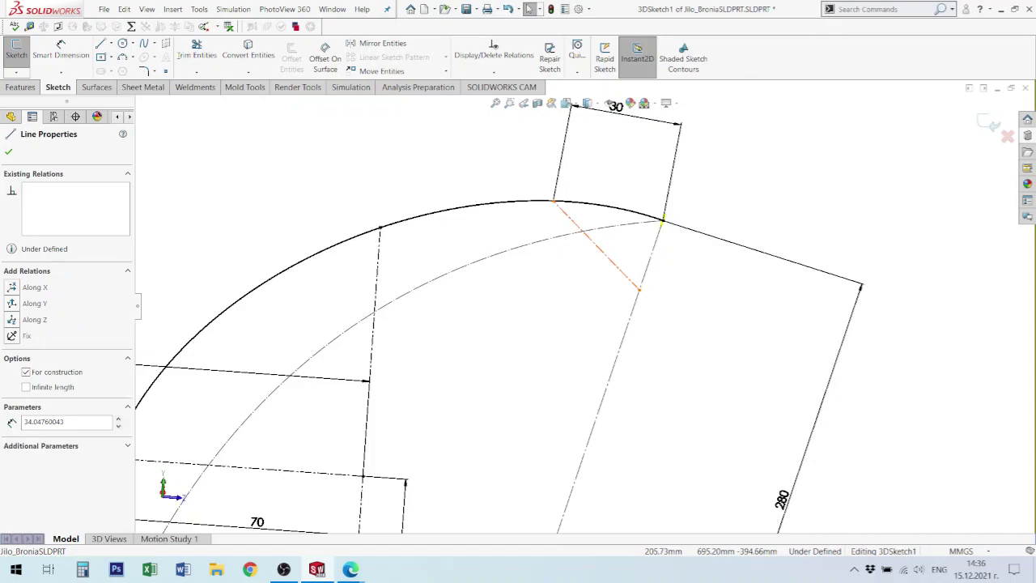
click(35, 319)
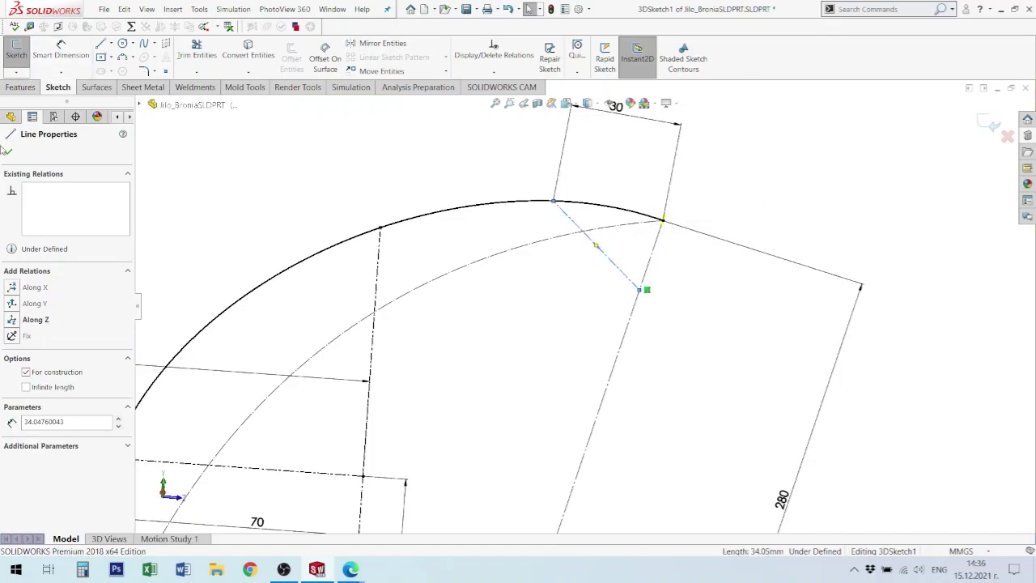
click(18, 322)
click(696, 296)
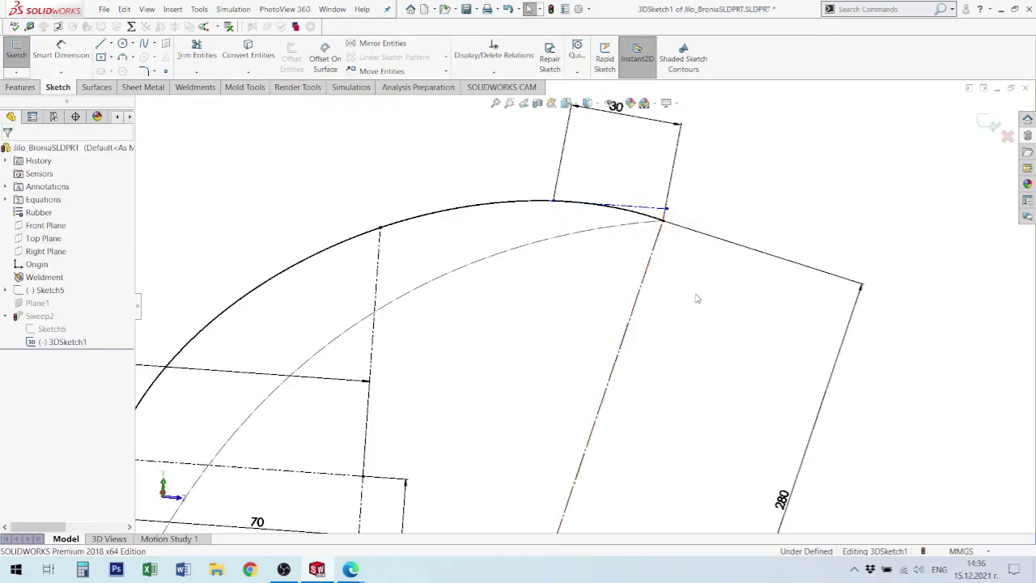
- Move the construction line's free end up, slightly above the spline's trimmed end point
scroll(677, 213, down, 5)
click(607, 256)
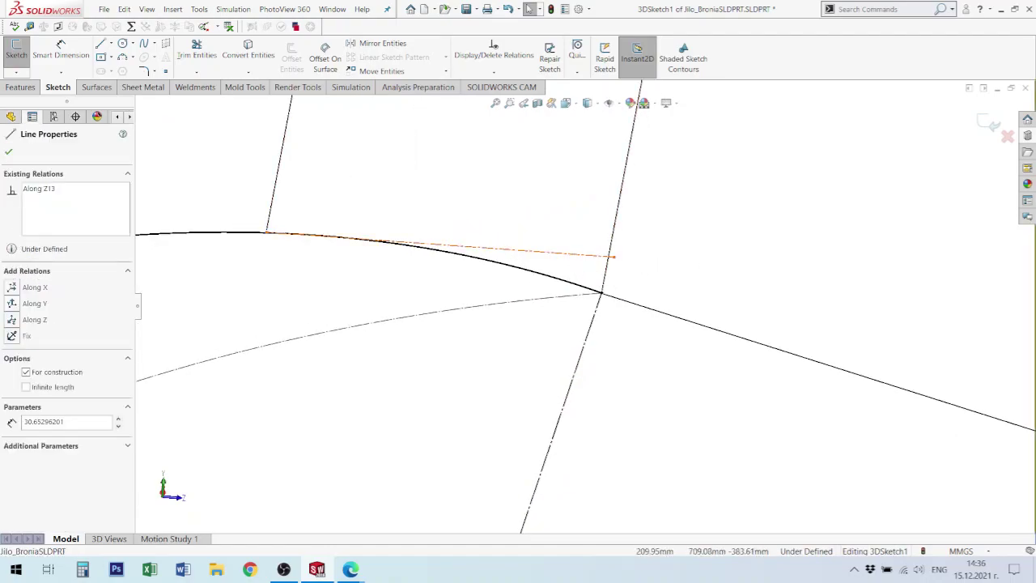
middle_drag(616, 294, 573, 296)
click(573, 296)
scroll(582, 304, up, 2)
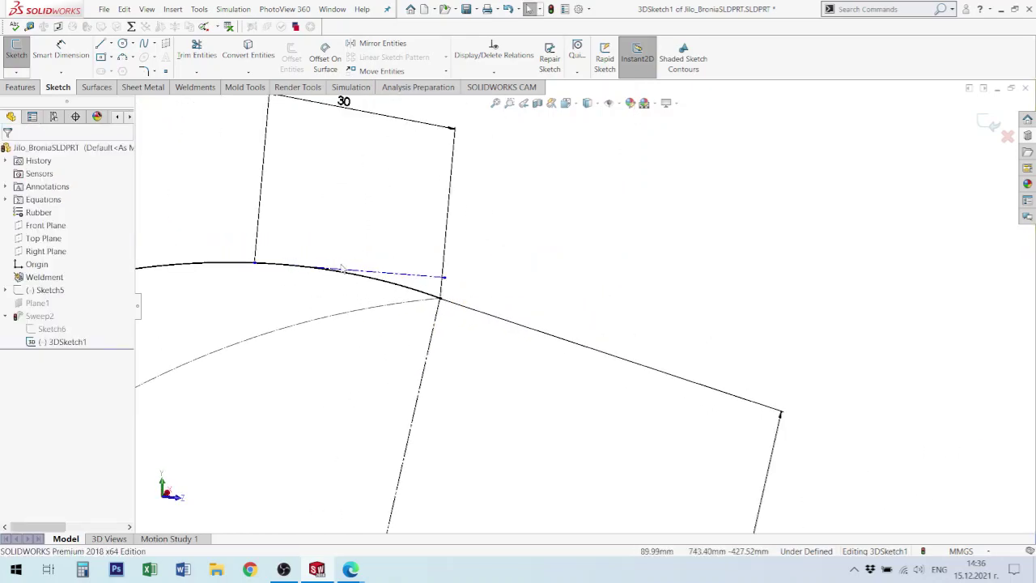
click(444, 278)
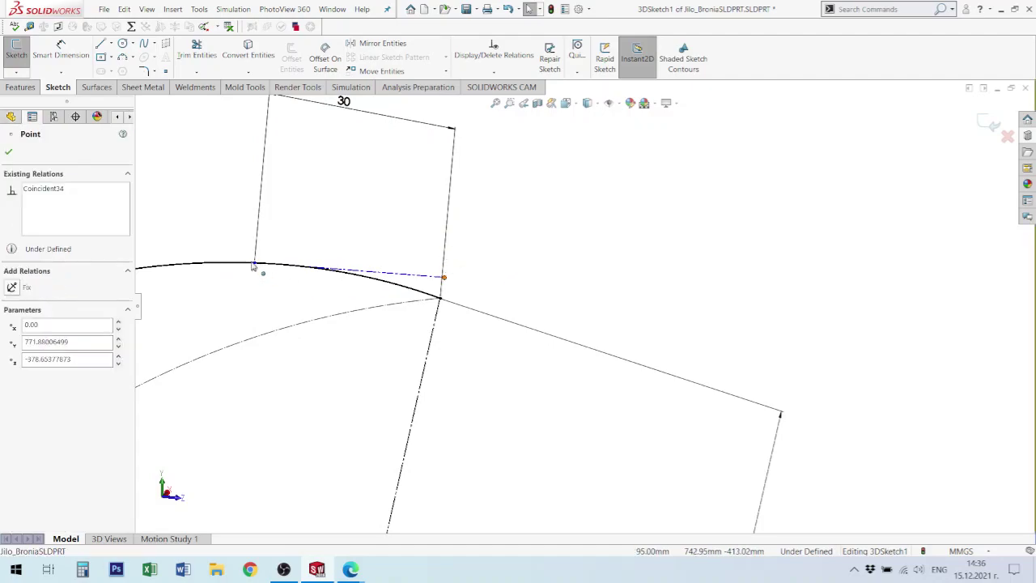
drag(253, 267, 284, 267)
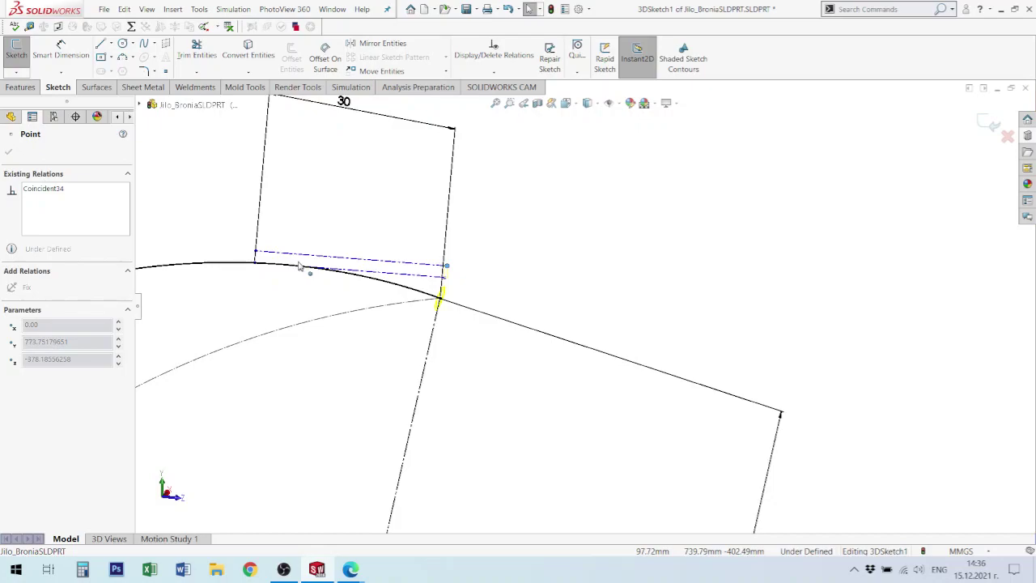
drag(506, 285, 451, 297)
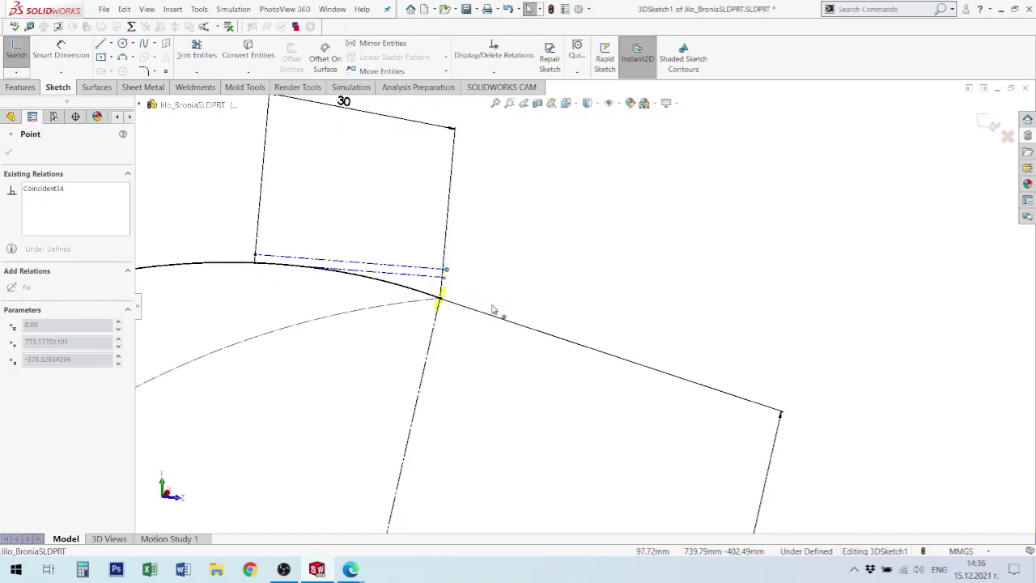
drag(523, 311, 523, 311)
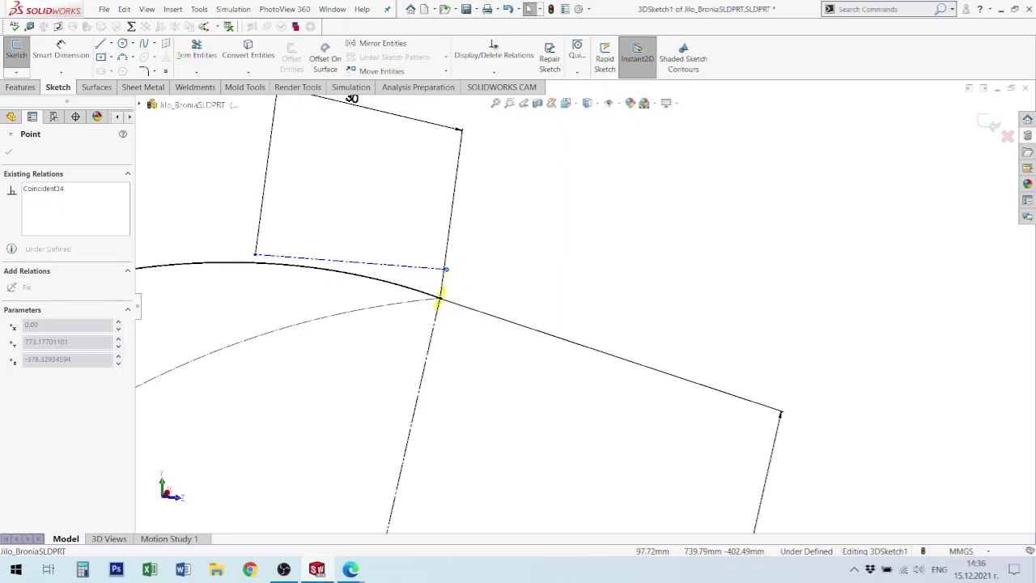
- Make the construction line's other endpoint, at the 30 mm dimension, coincident with the path spline
click(438, 296)
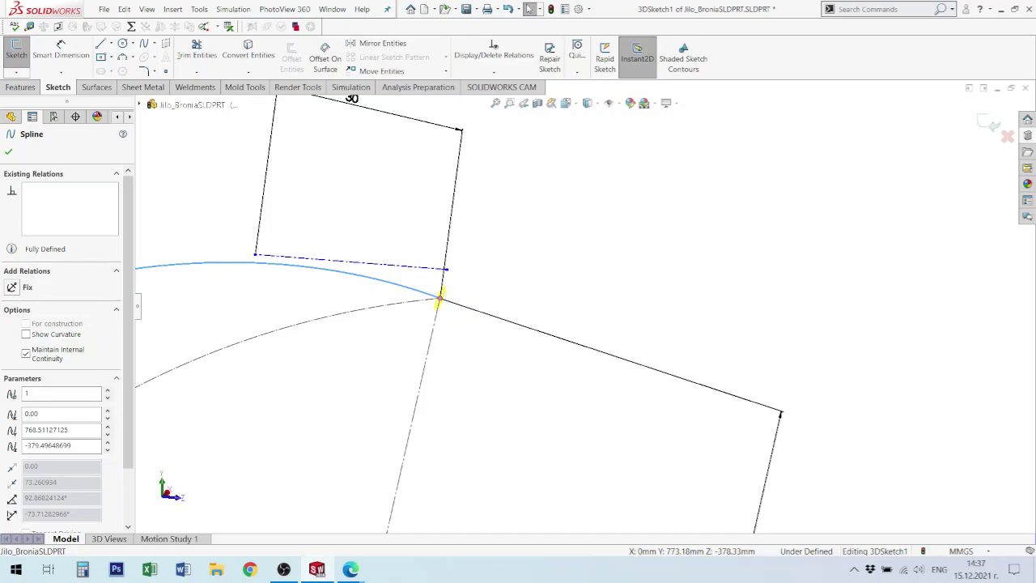
key(Escape)
scroll(220, 421, up, 3)
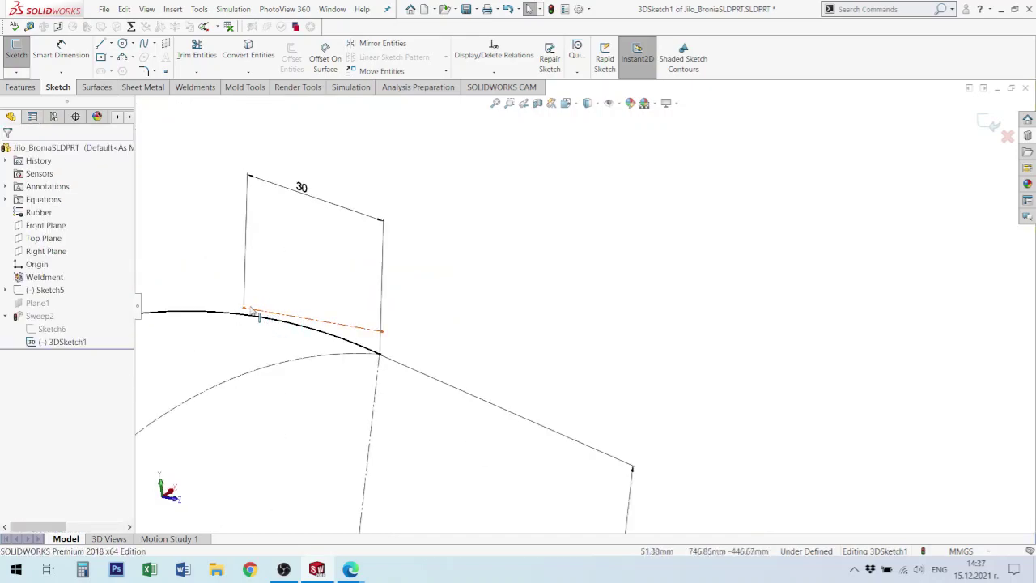
click(245, 308)
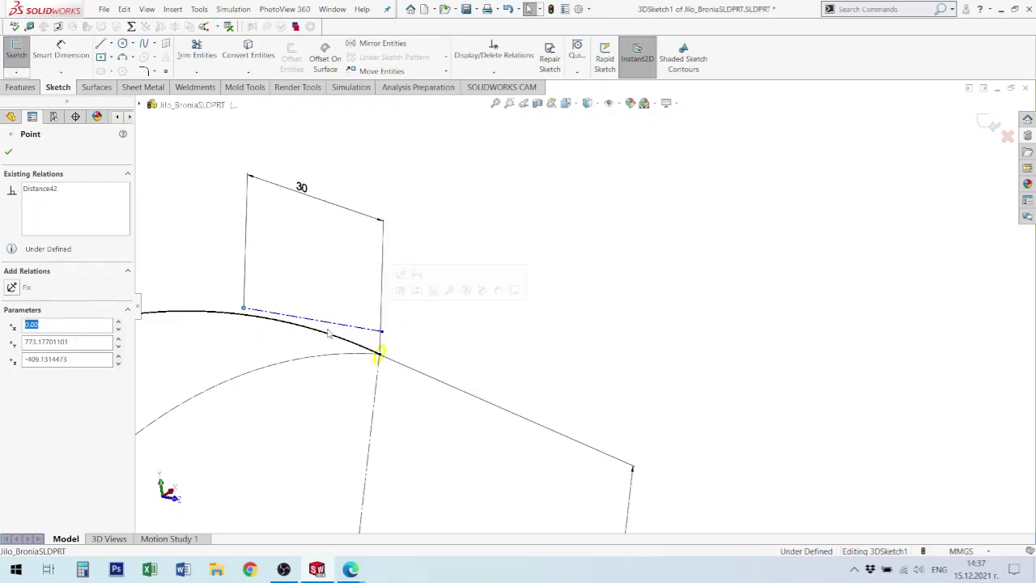
ctrl+click(241, 314)
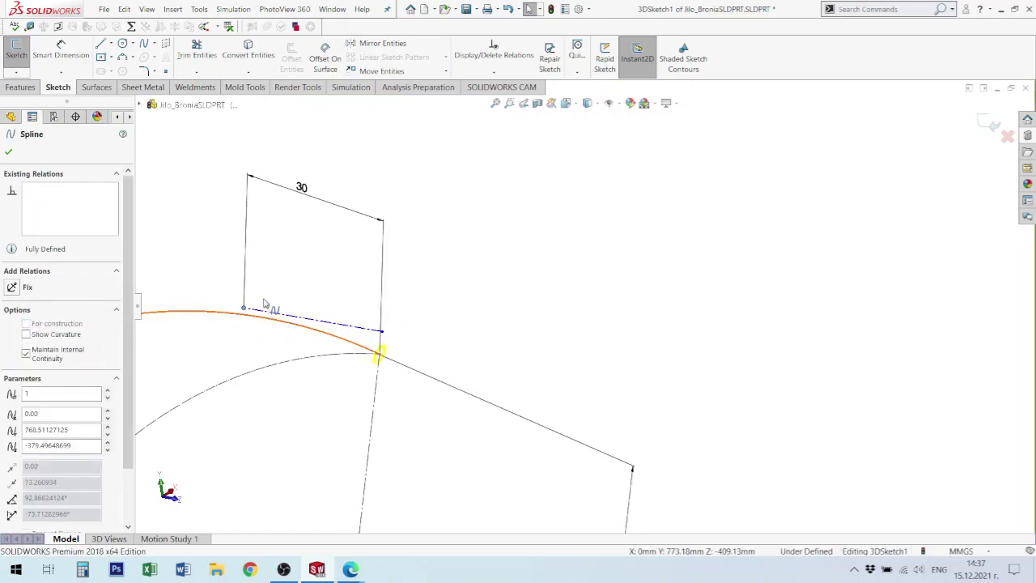
click(264, 267)
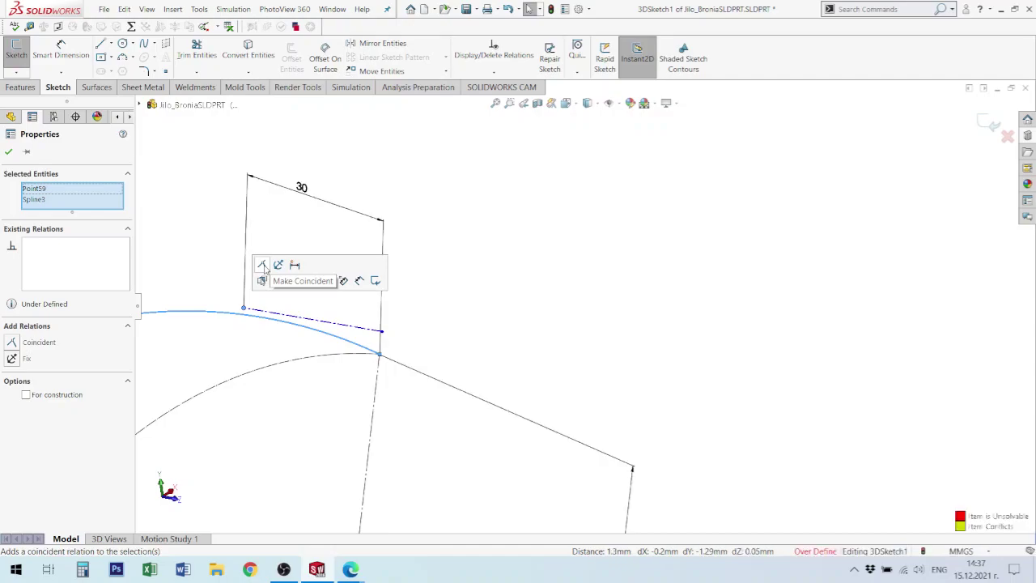
- Delete the conflicting Along Z relation from the construction line
scroll(277, 311, down, 2)
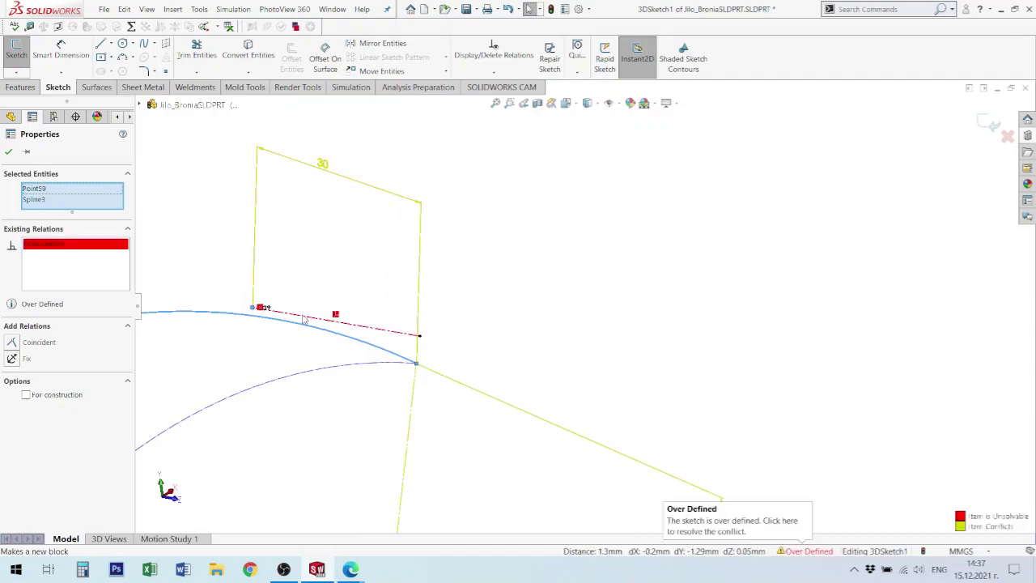
click(360, 317)
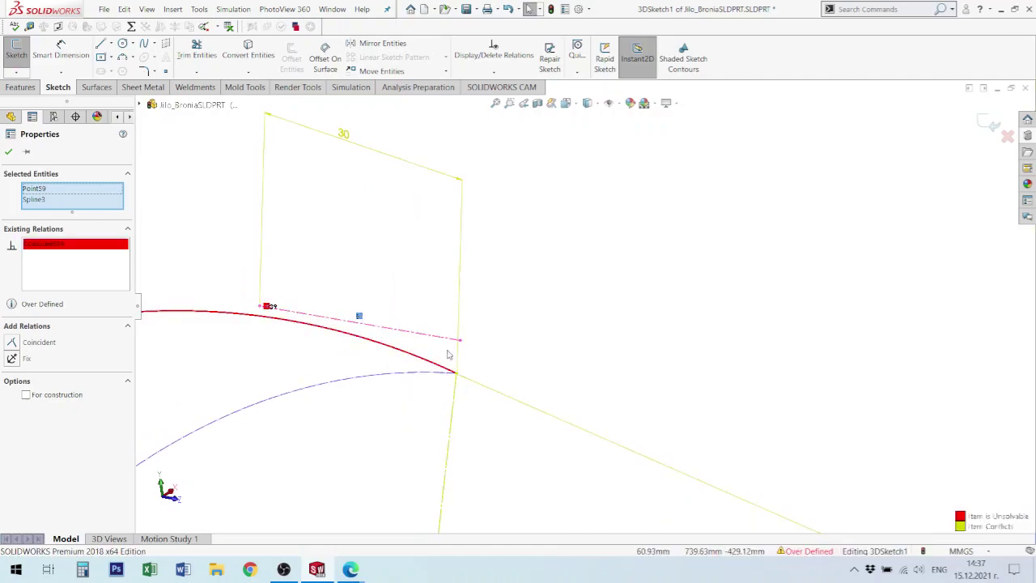
key(Delete)
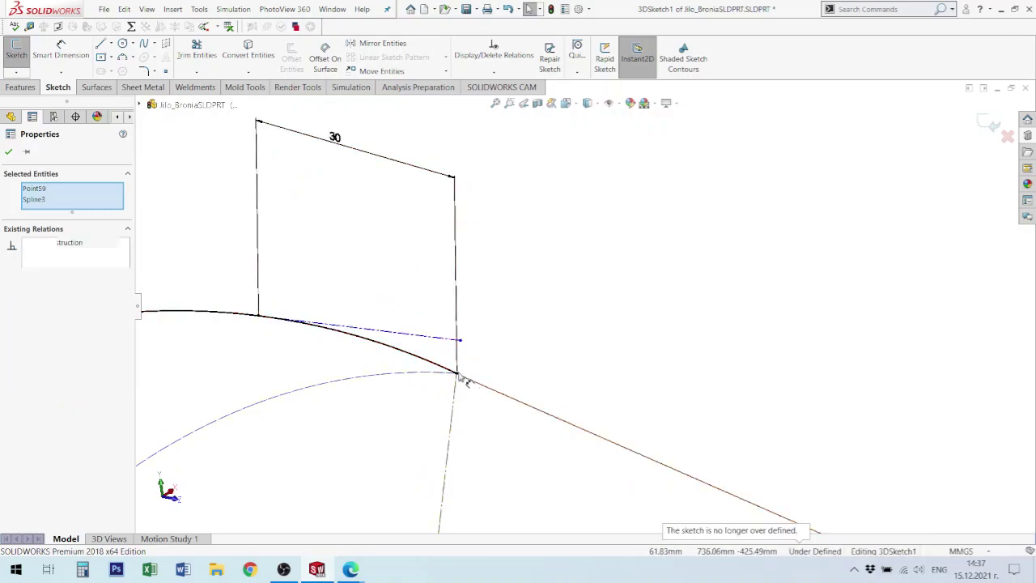
click(294, 343)
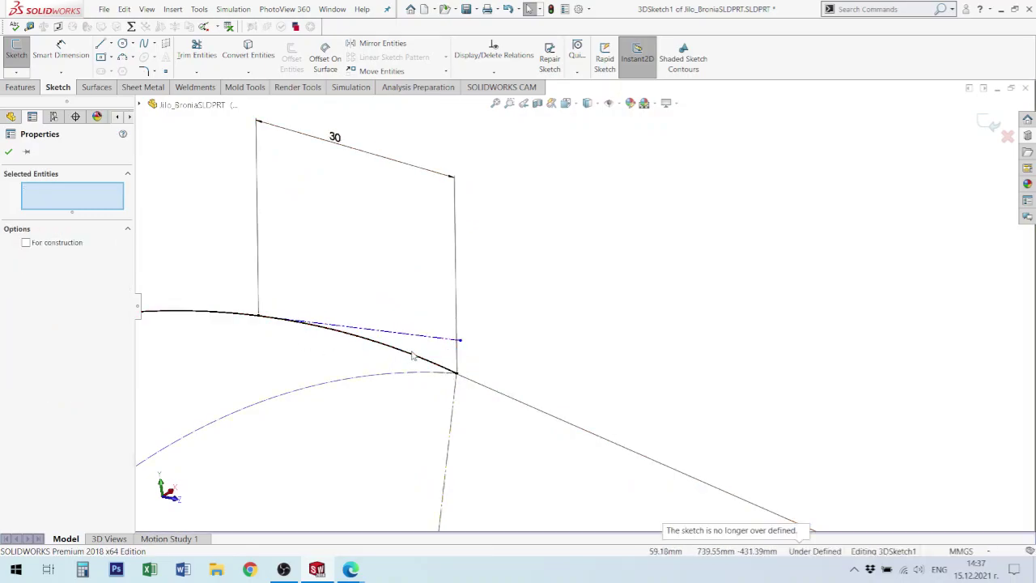
- Move the construction line's free end down along the long centerline, just below the spline's trimmed end point
click(459, 341)
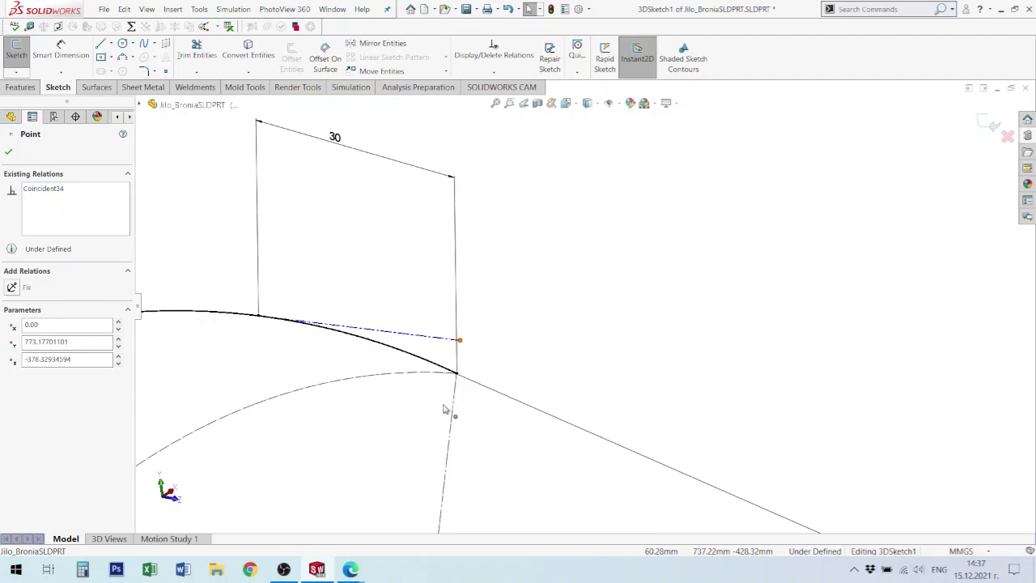
drag(448, 414, 480, 391)
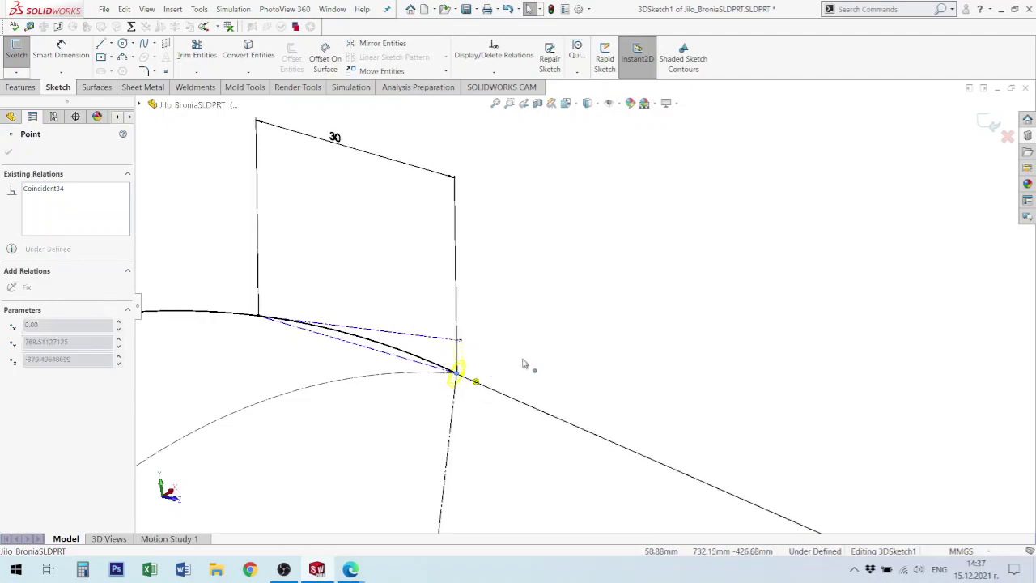
drag(385, 346, 467, 353)
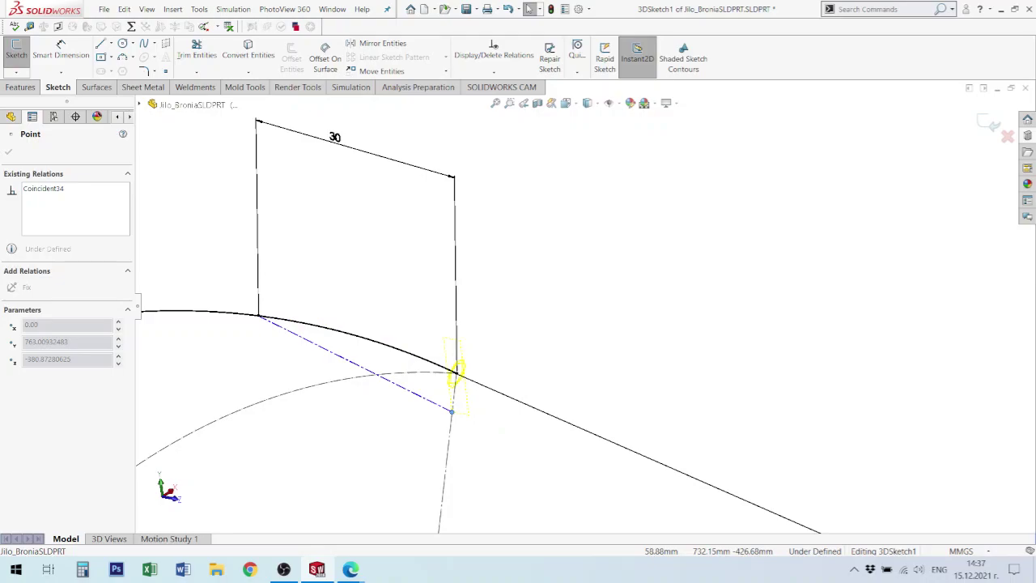
click(262, 285)
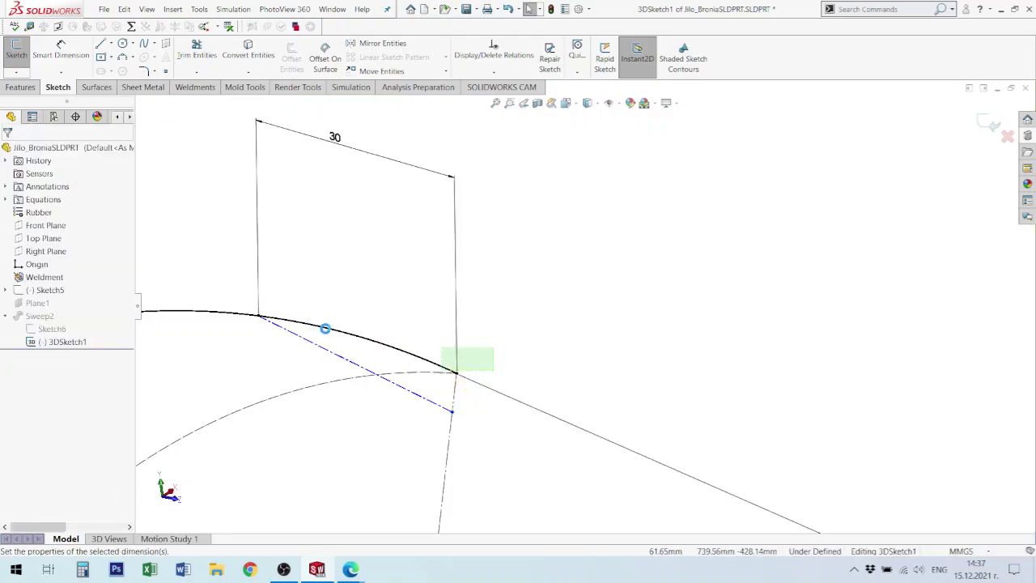
key(z)
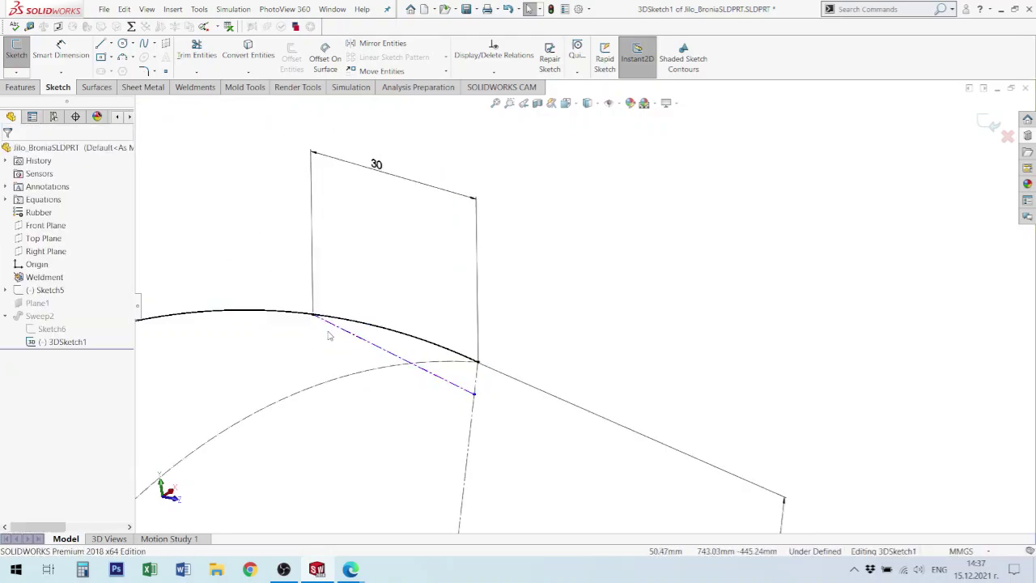
mouse_move(405, 378)
middle_down()
mouse_move(381, 381)
mouse_move(404, 384)
middle_up()
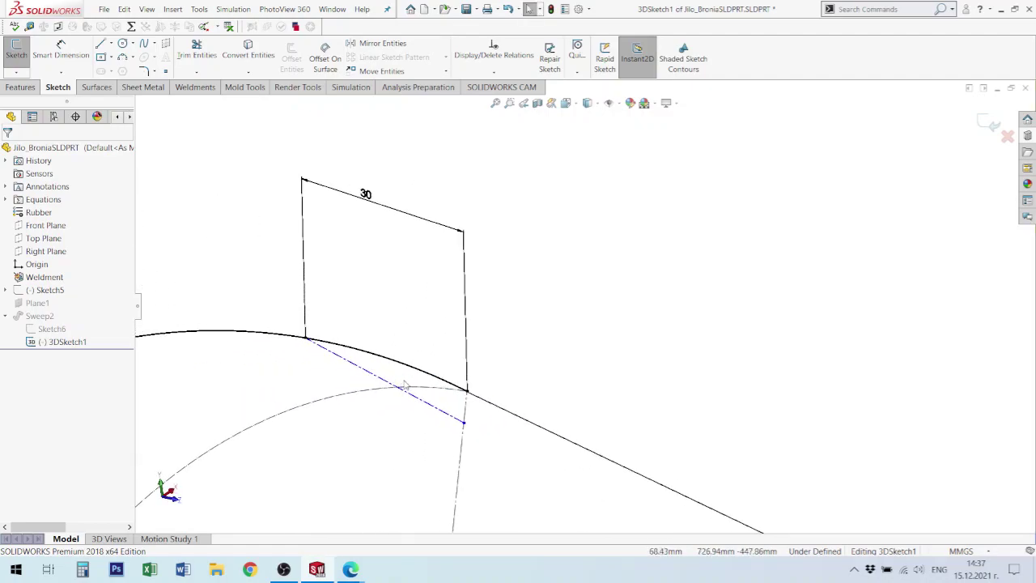
- Draw chained construction lines from the spline point at the 30 mm dimension: about 6 mm along Y, about 12 mm across, and a short third line
key(l)
key(c)
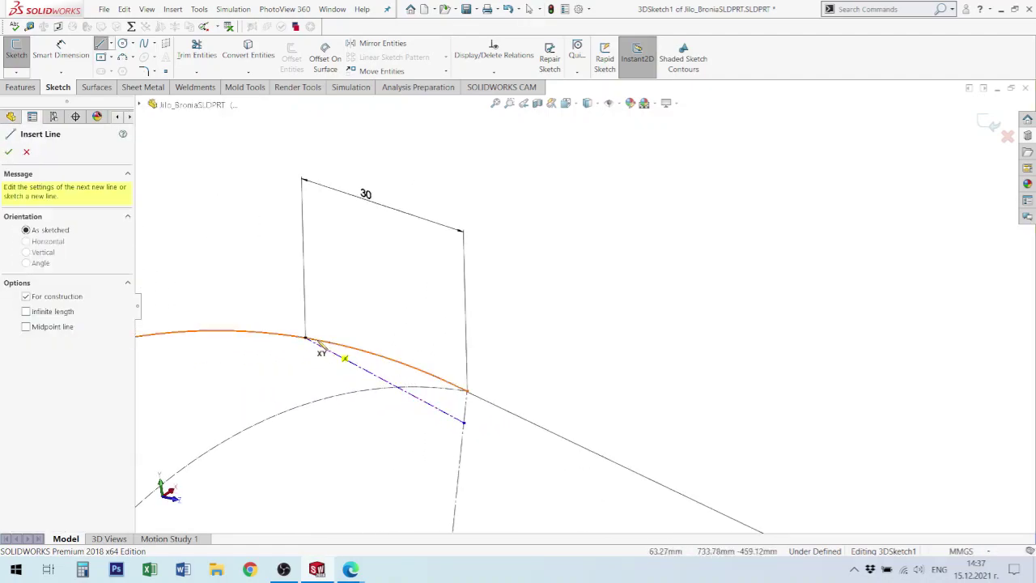
click(304, 337)
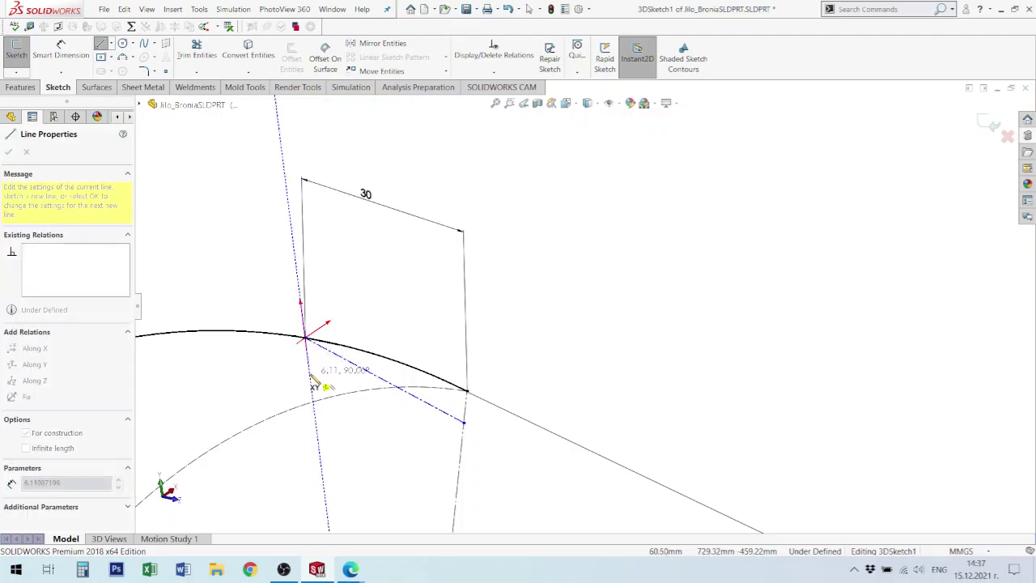
click(308, 374)
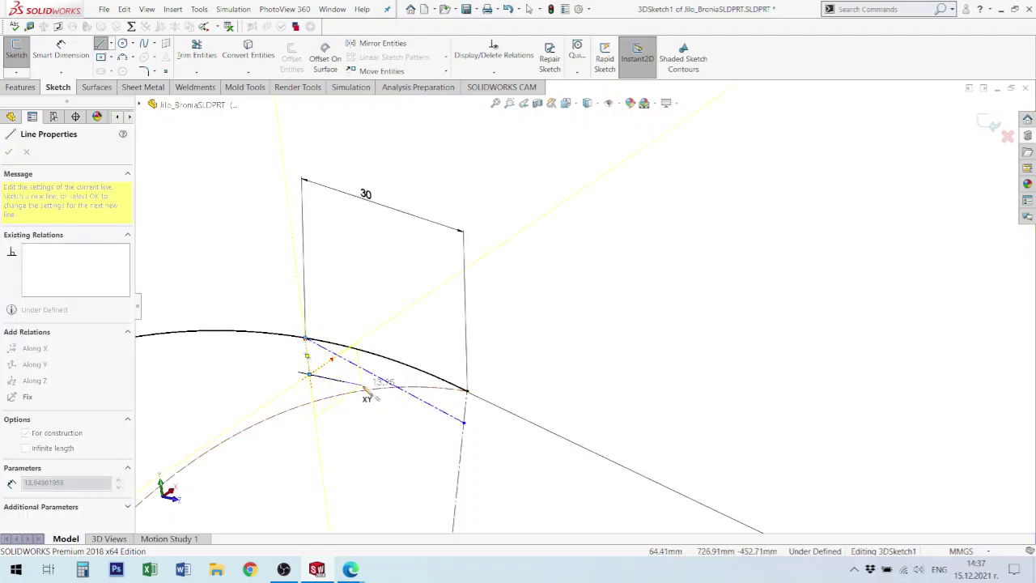
click(376, 390)
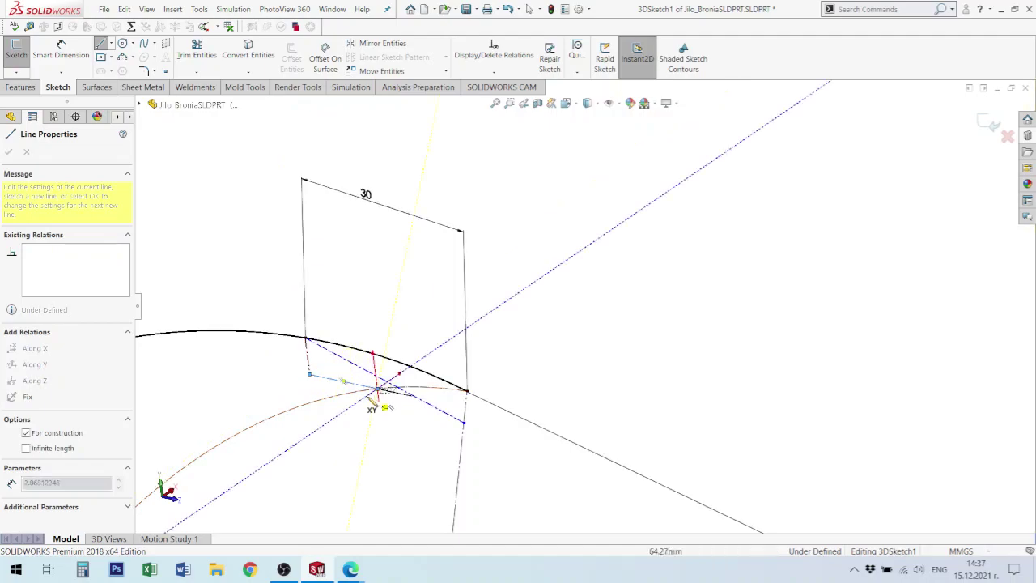
click(374, 408)
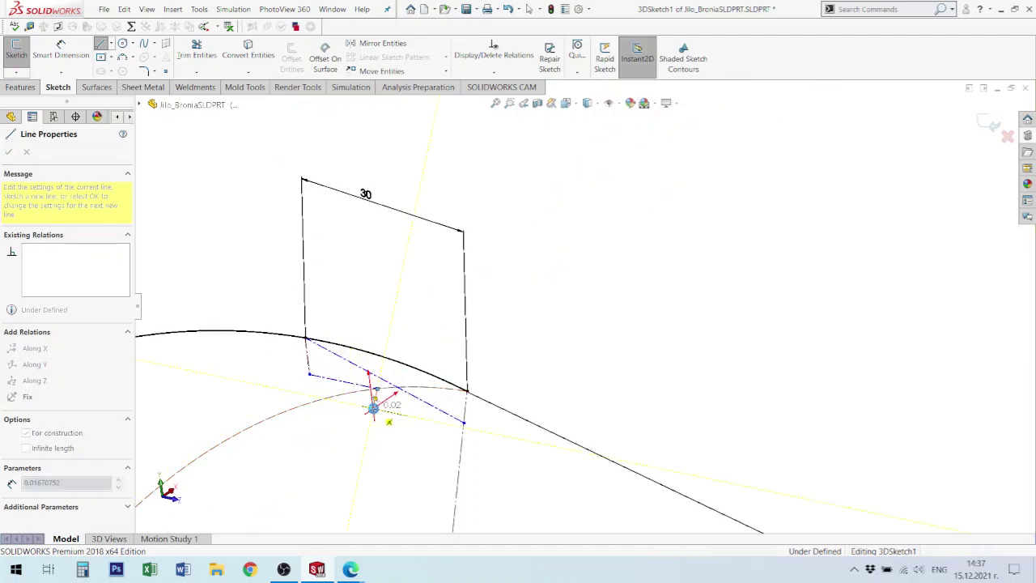
key(Escape)
- Add an Along Z relation to the middle construction line and delete the conflicting relation where its end meets the dash-dot spline
click(308, 358)
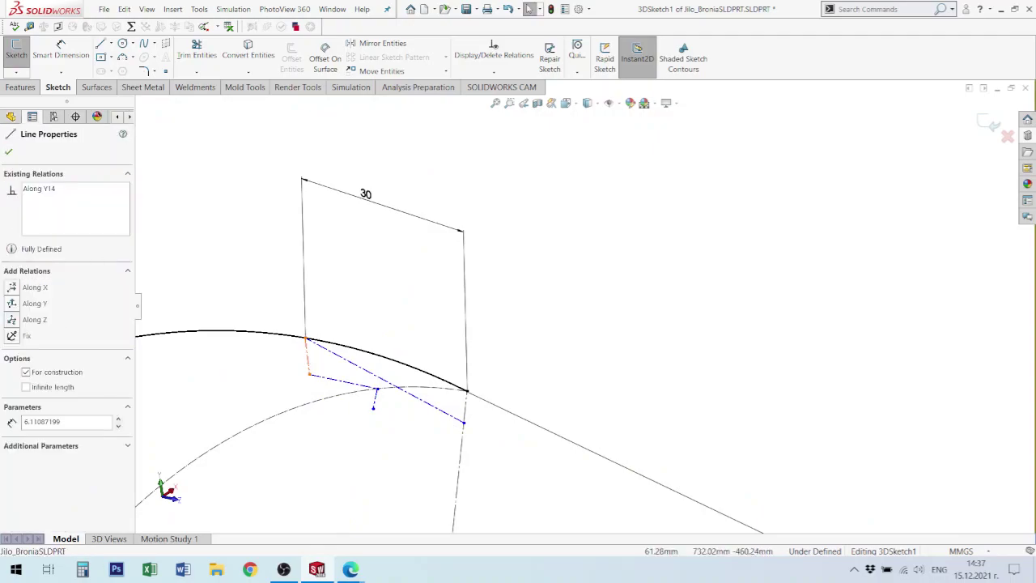
click(353, 389)
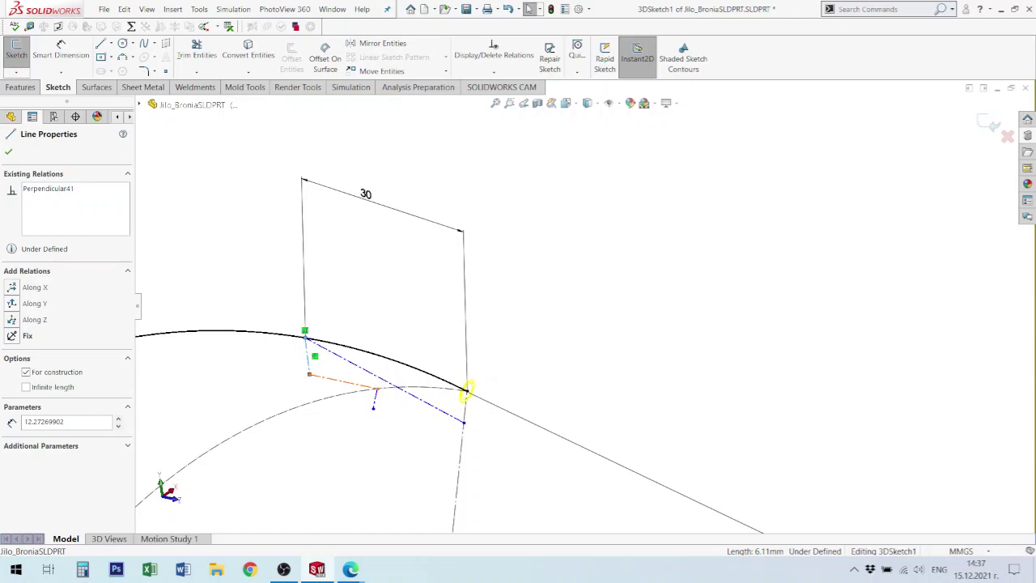
click(344, 380)
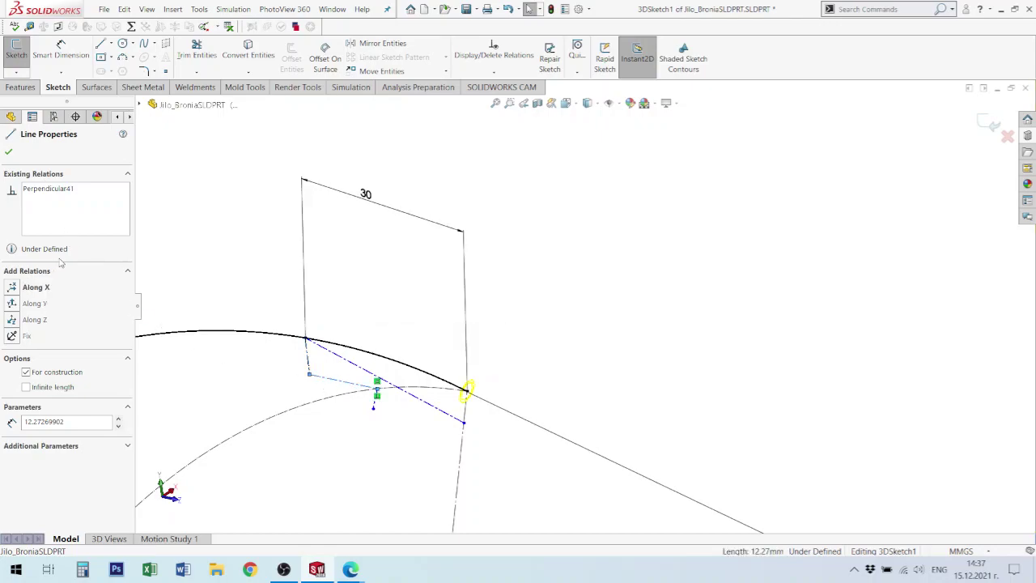
click(13, 321)
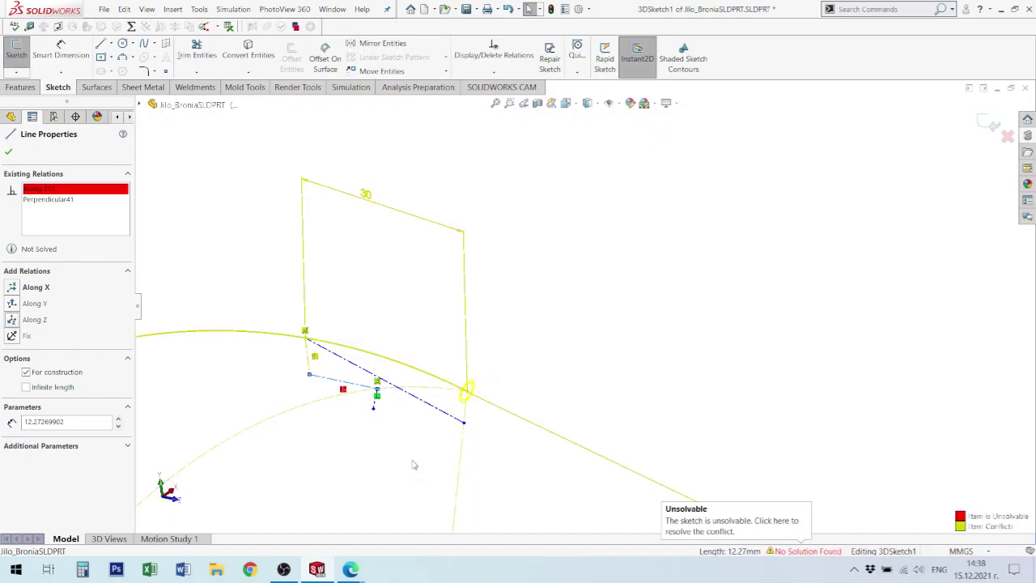
key(Escape)
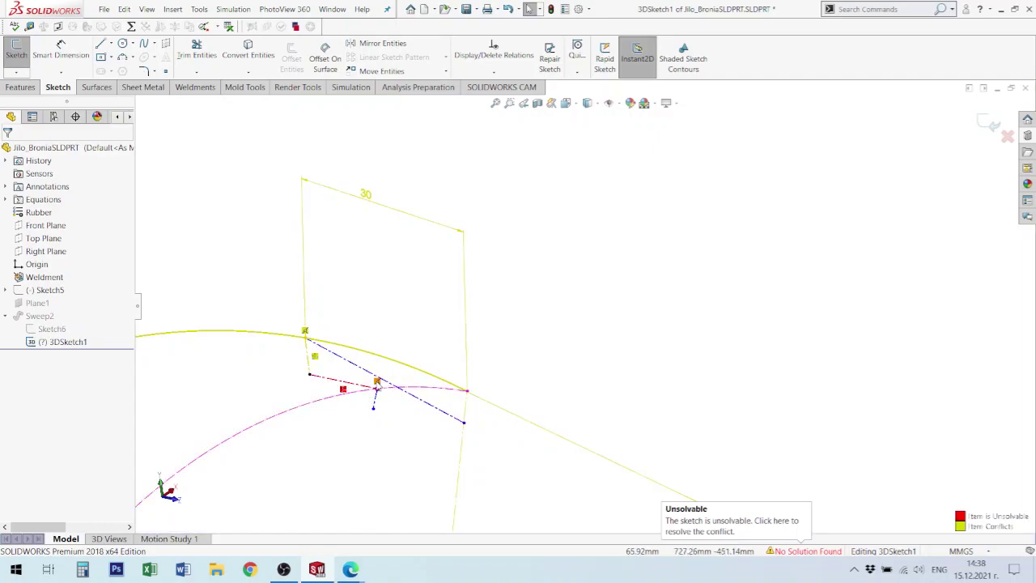
click(378, 381)
key(Delete)
drag(379, 381, 381, 383)
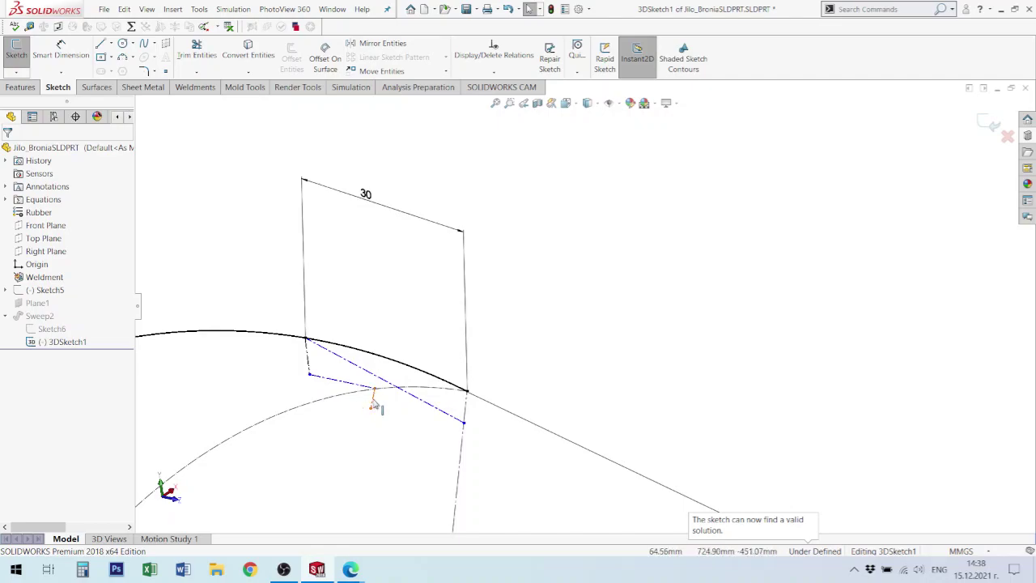
- Set the short construction line Along Y and try to make its free end coincident with the long centerline
click(372, 400)
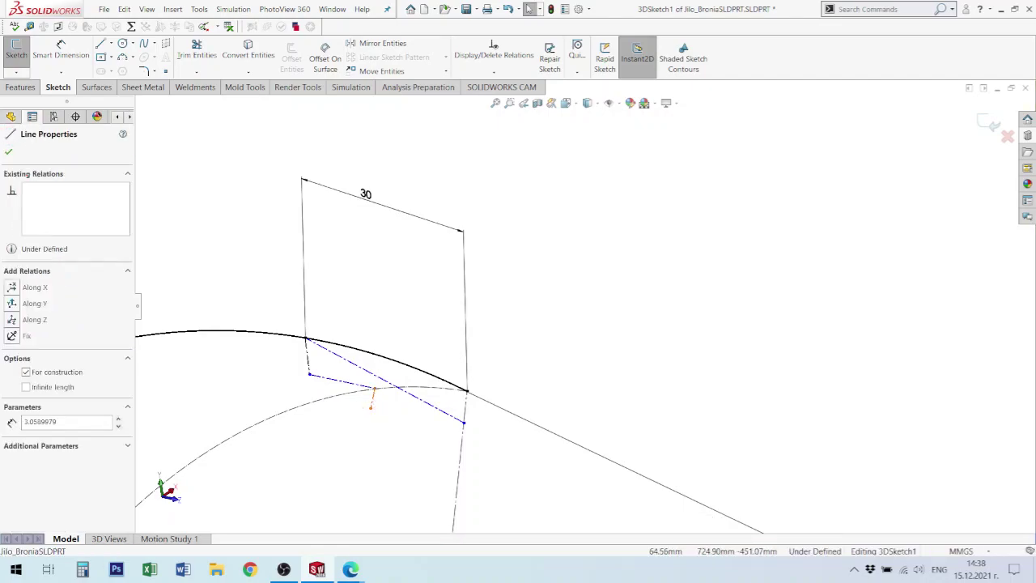
click(12, 303)
click(394, 429)
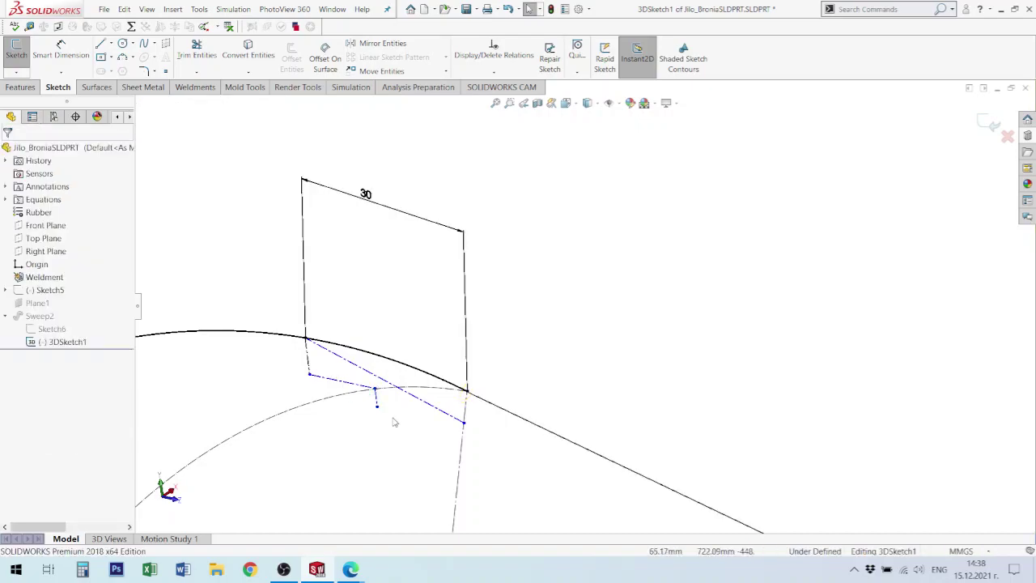
click(376, 405)
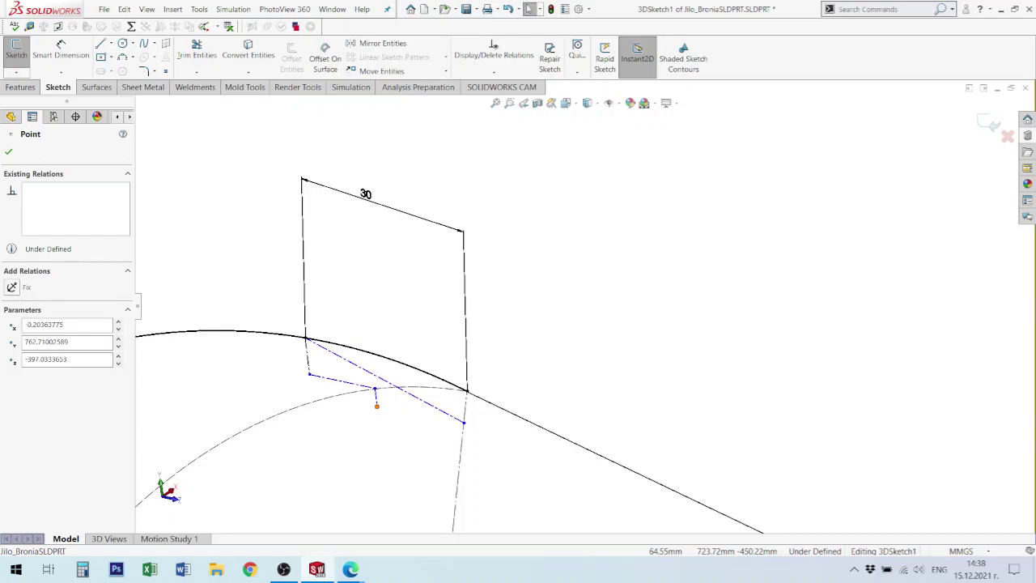
ctrl+click(462, 450)
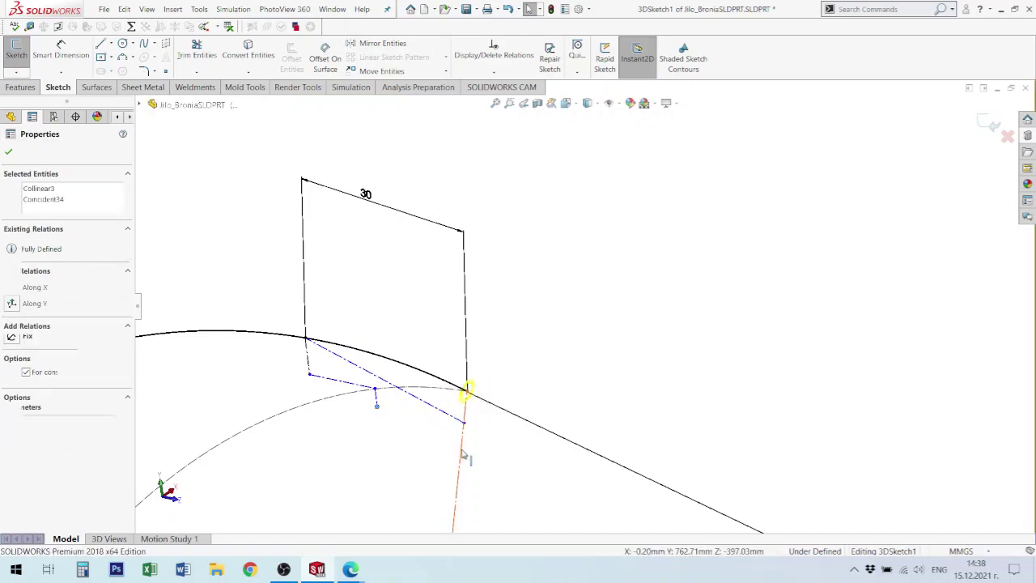
ctrl+click(464, 421)
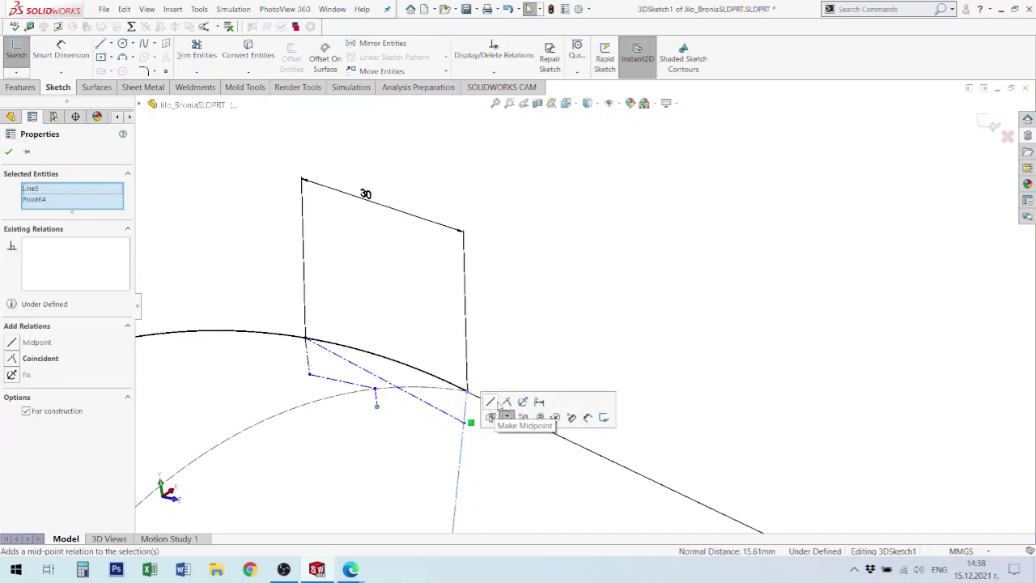
click(507, 417)
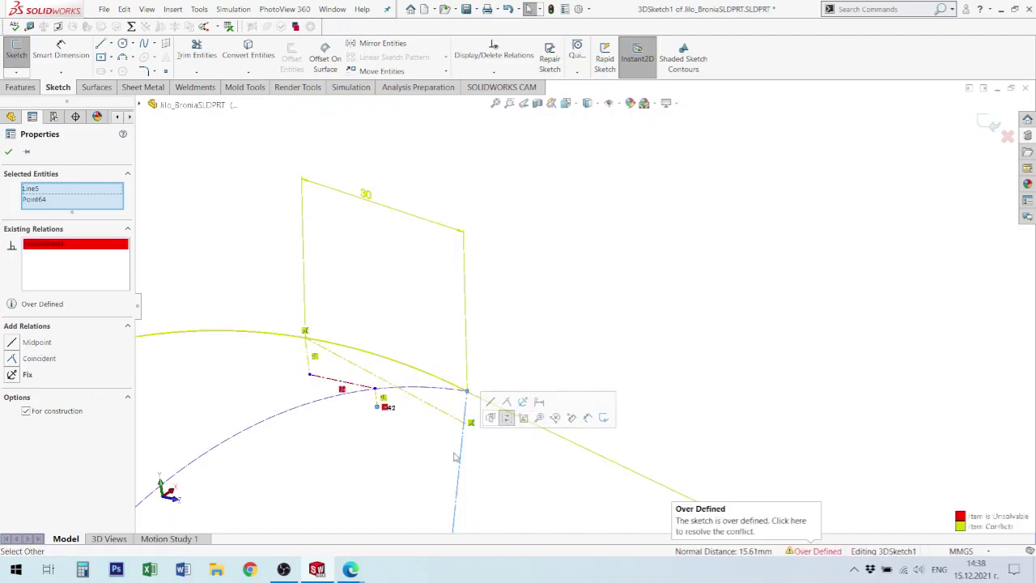
- Delete the short vertical construction line at the end of the Along Z line
scroll(348, 417, up, 3)
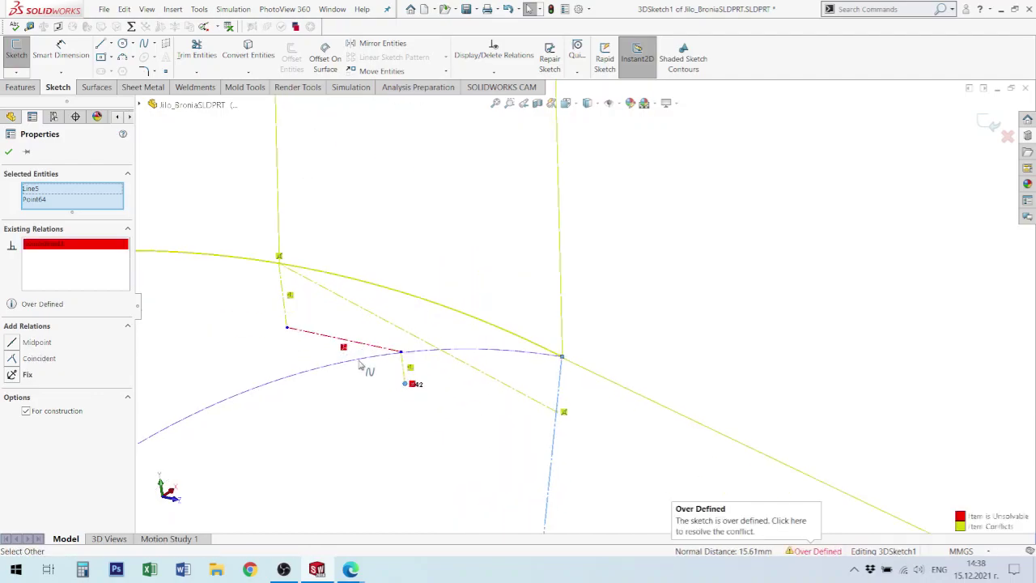
scroll(492, 415, up, 2)
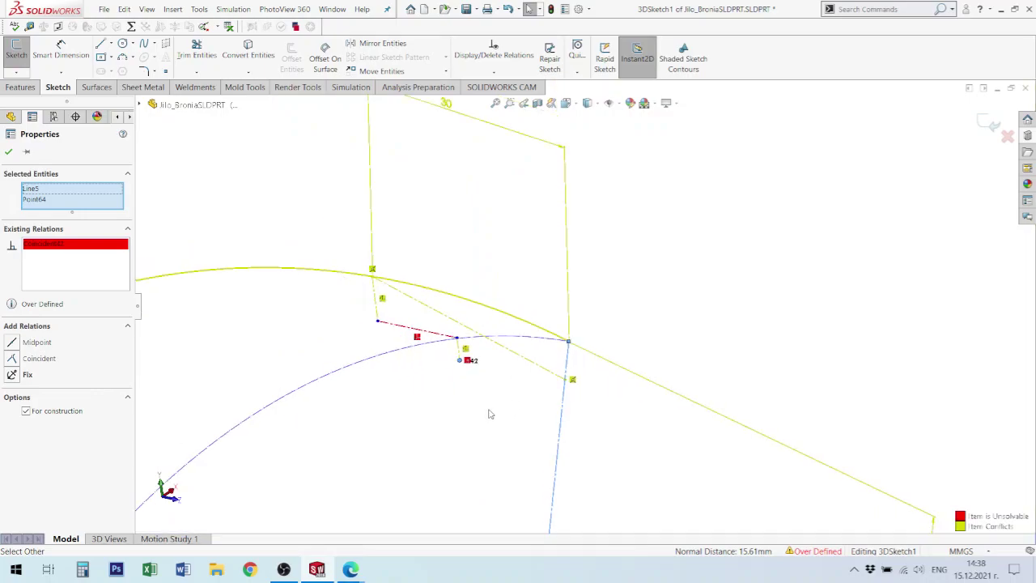
middle_drag(488, 411, 491, 416)
click(507, 419)
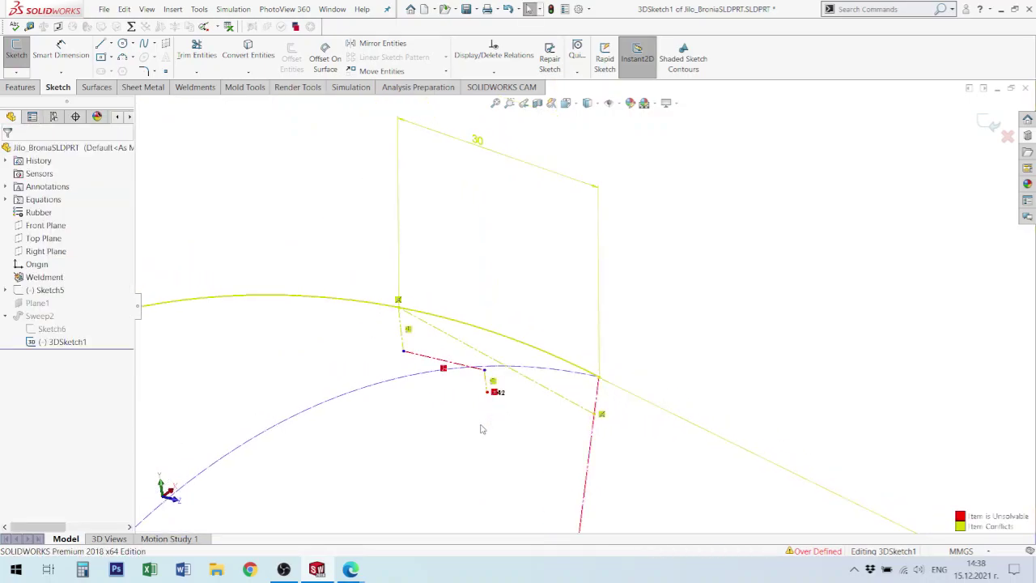
click(491, 392)
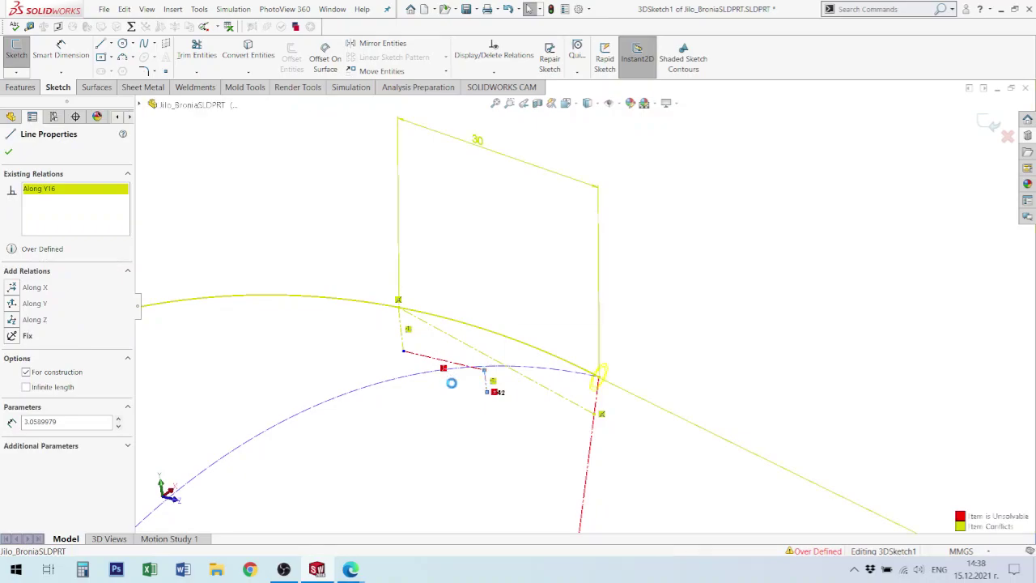
key(Delete)
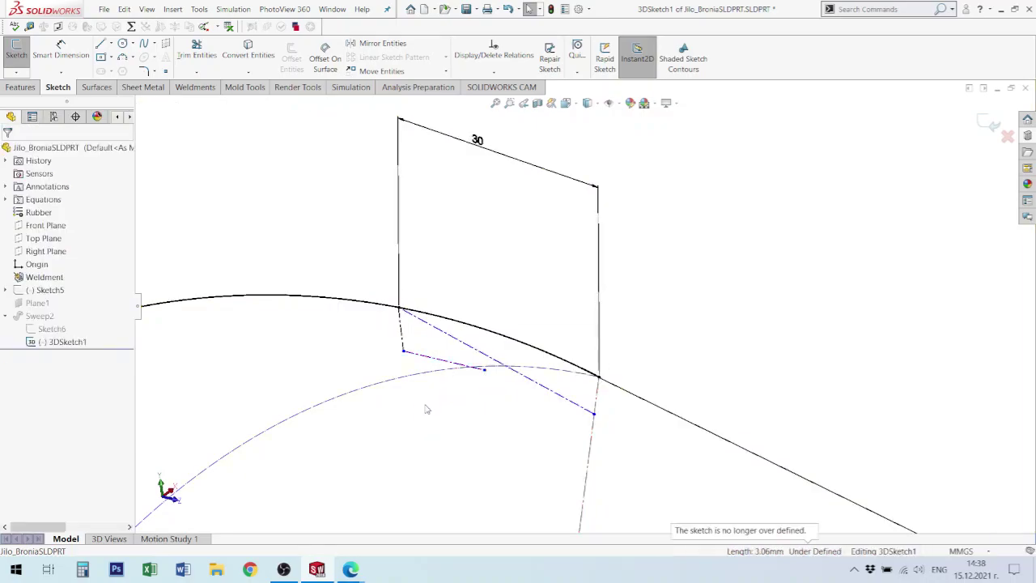
- Try to merge the Along Z line's free end with the diagonal construction line's end on the long centerline
click(484, 370)
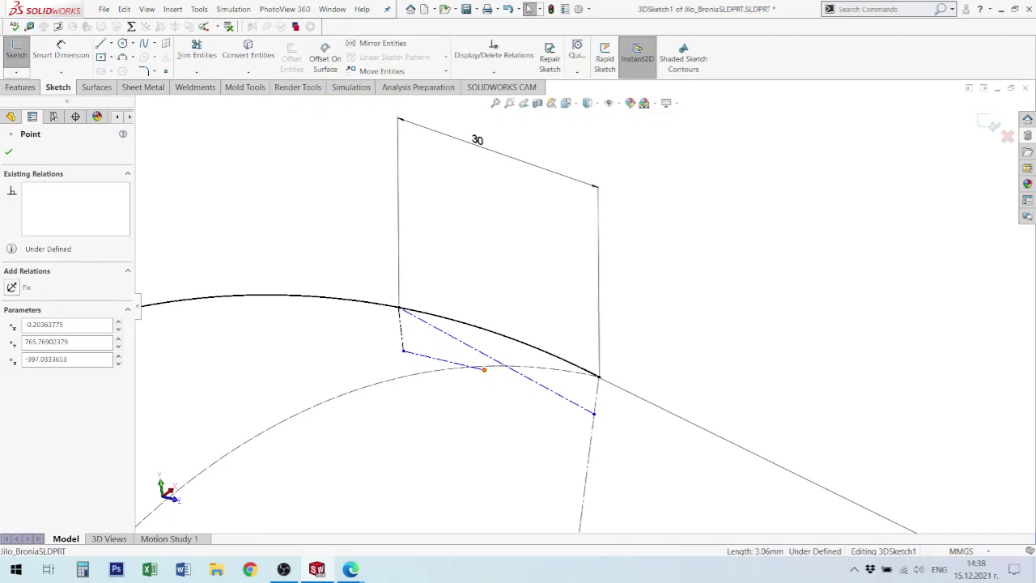
ctrl+click(594, 414)
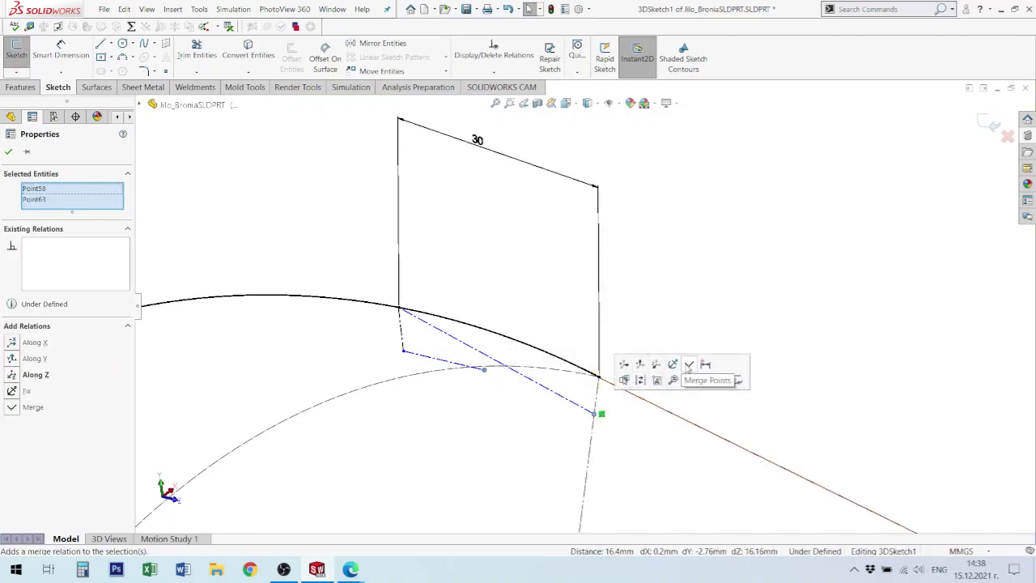
click(688, 365)
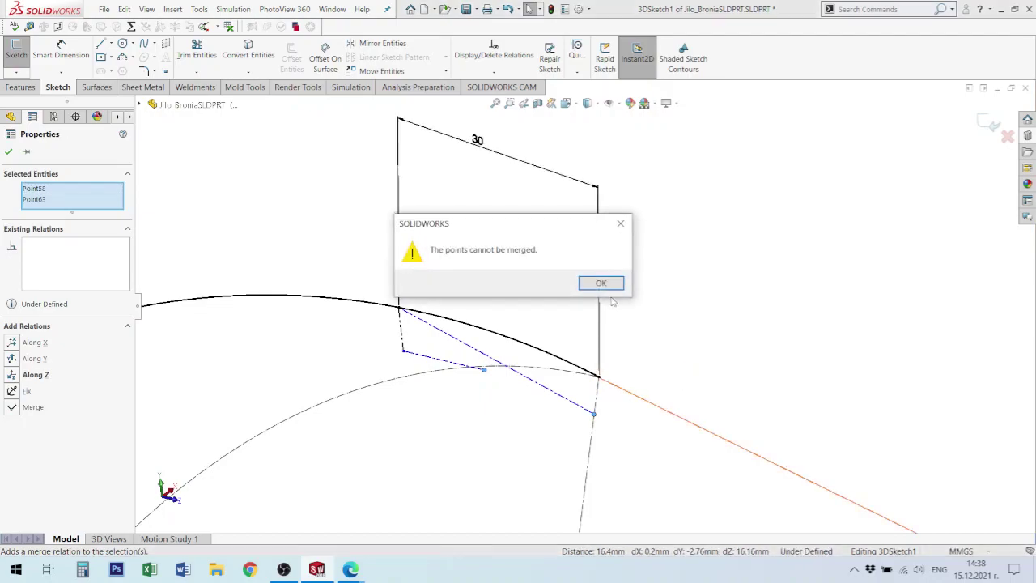
click(601, 282)
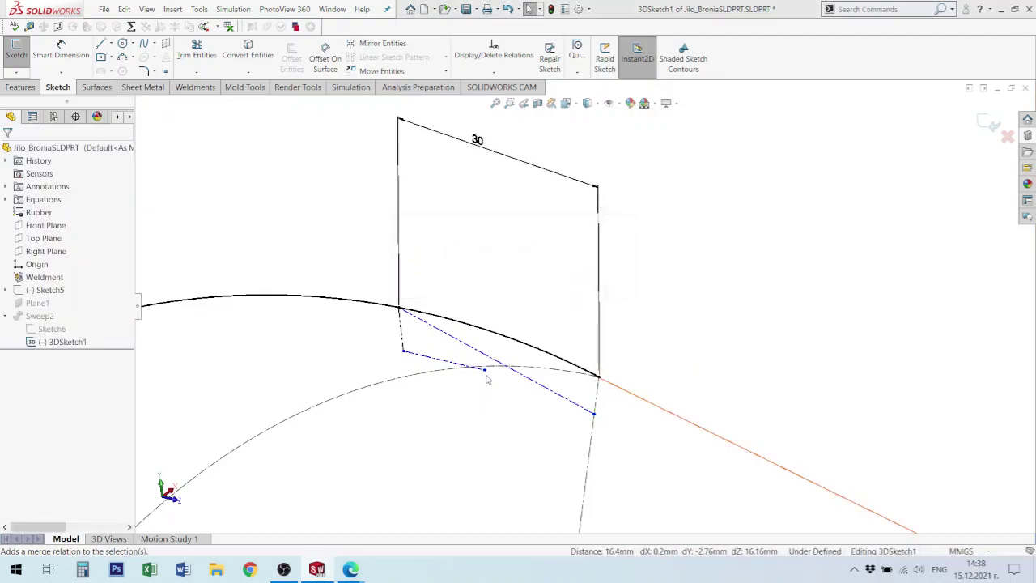
- Shift the free ends of the construction lines so the vertical line below the 30 mm point is about 8 mm long
click(599, 376)
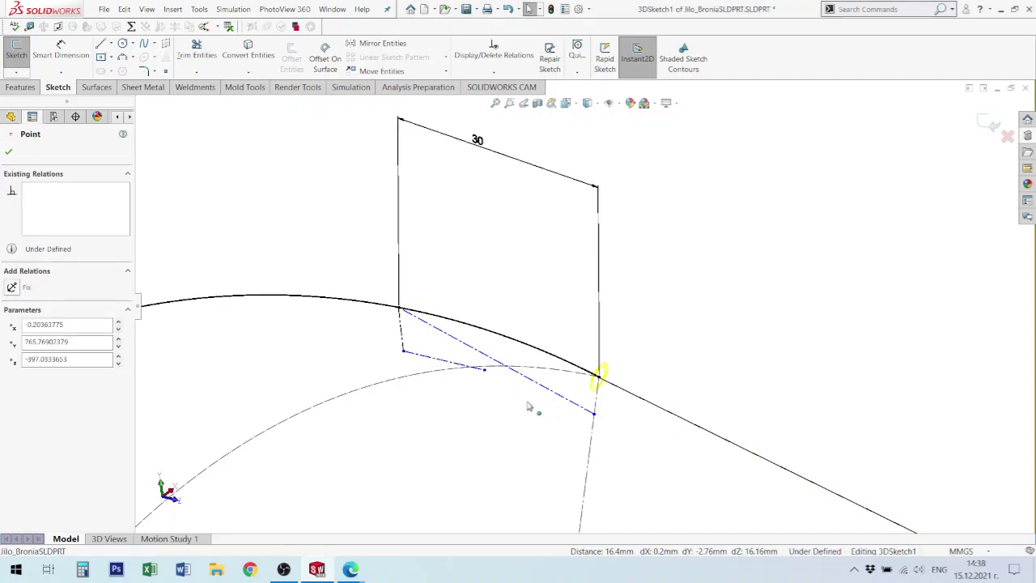
drag(528, 406, 482, 391)
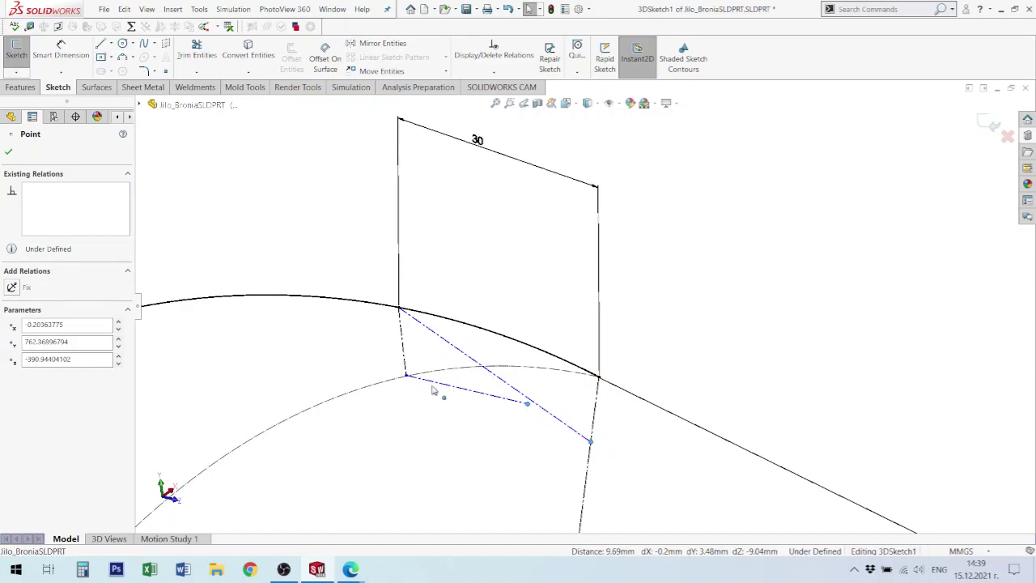
mouse_move(433, 391)
mouse_down()
mouse_move(410, 366)
mouse_move(504, 387)
mouse_up()
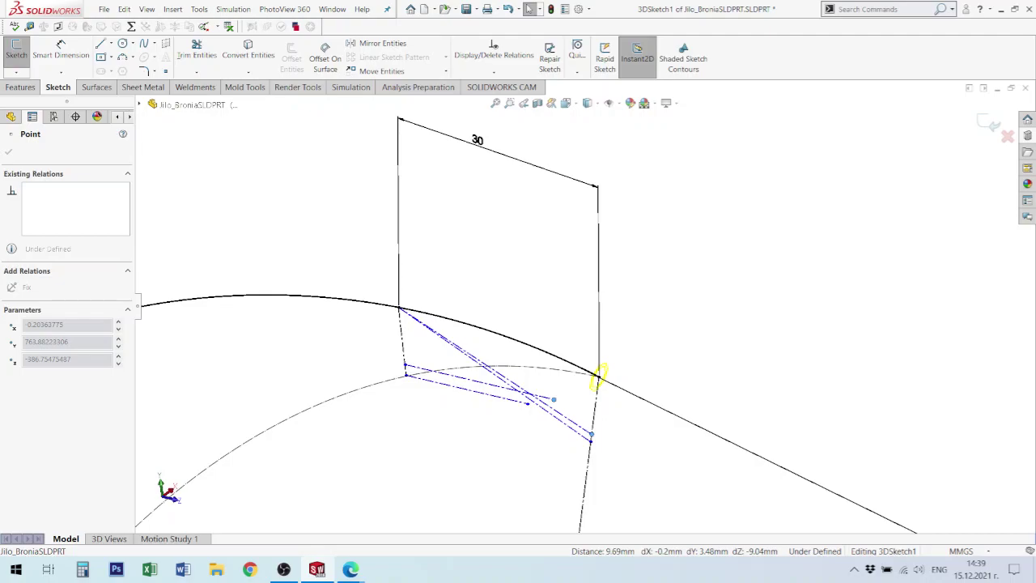
click(401, 336)
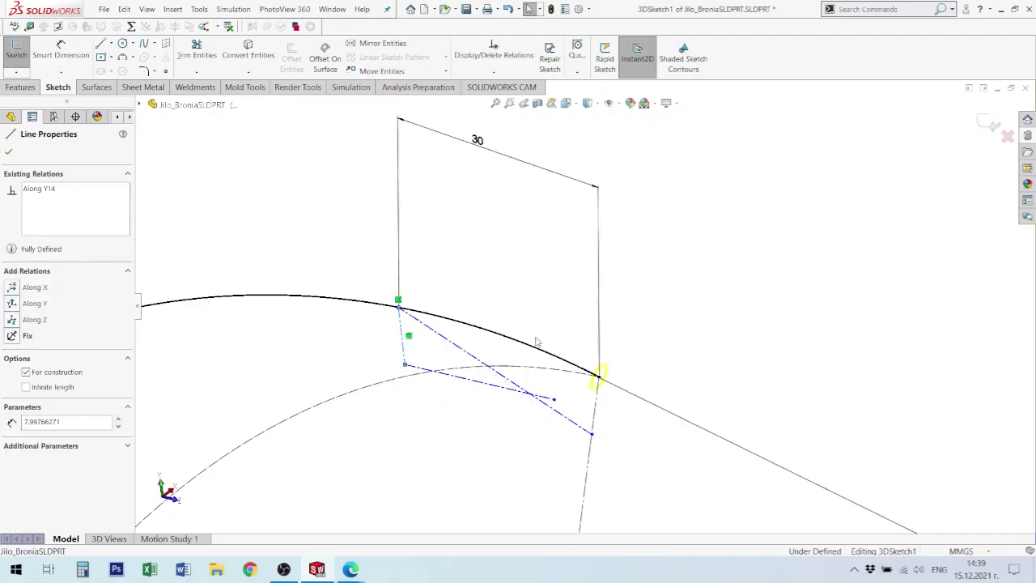
- Trim the path spline's end segment beyond the 30 mm point, accepting the loss of its relations, and exit the 3D sketch to rebuild the sweep
key(t)
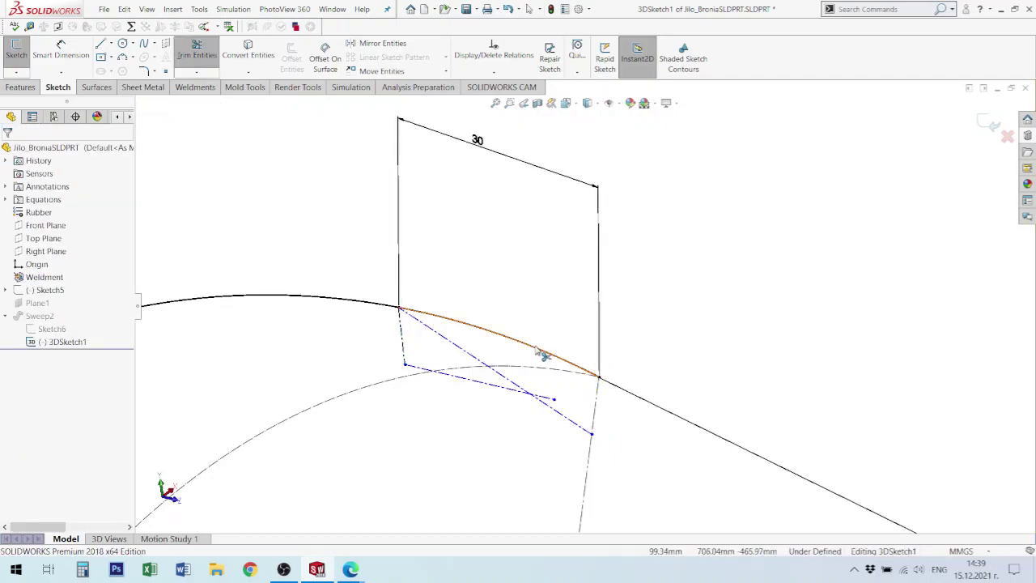
click(539, 352)
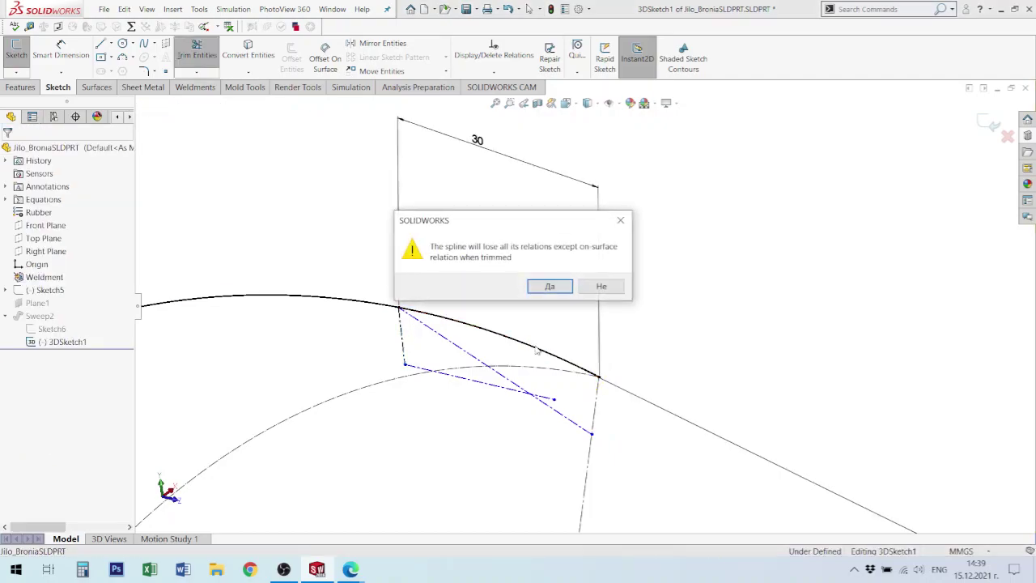
click(548, 286)
scroll(527, 344, up, 2)
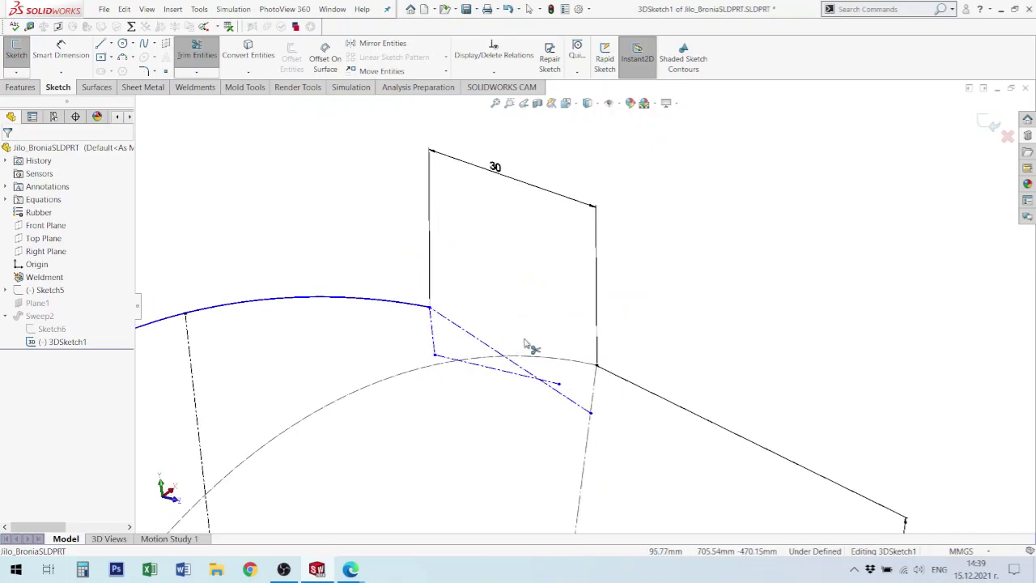
click(989, 123)
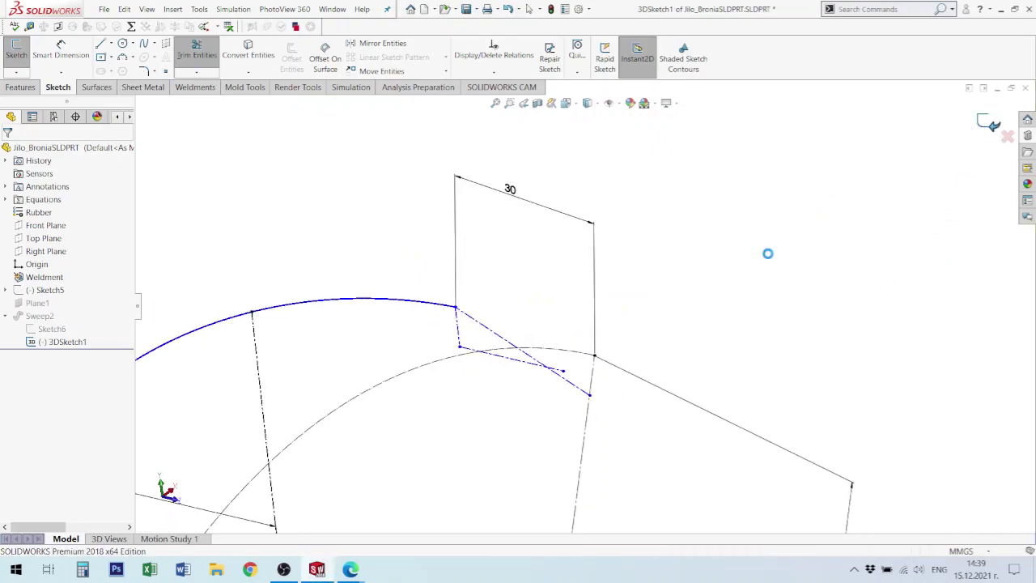
scroll(508, 358, up, 5)
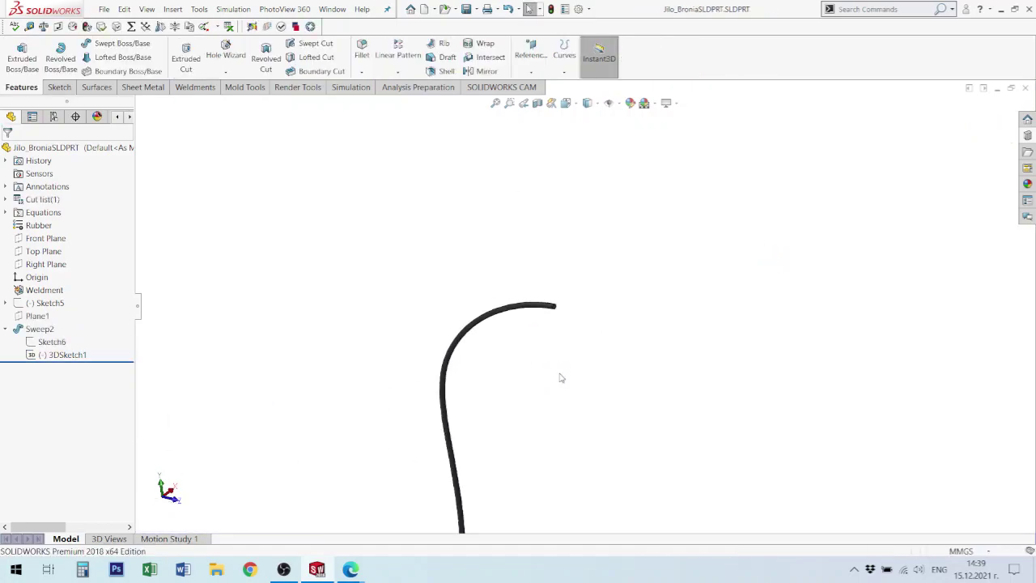
- Open the Prohodilka assembly from the recent documents
scroll(563, 364, up, 1)
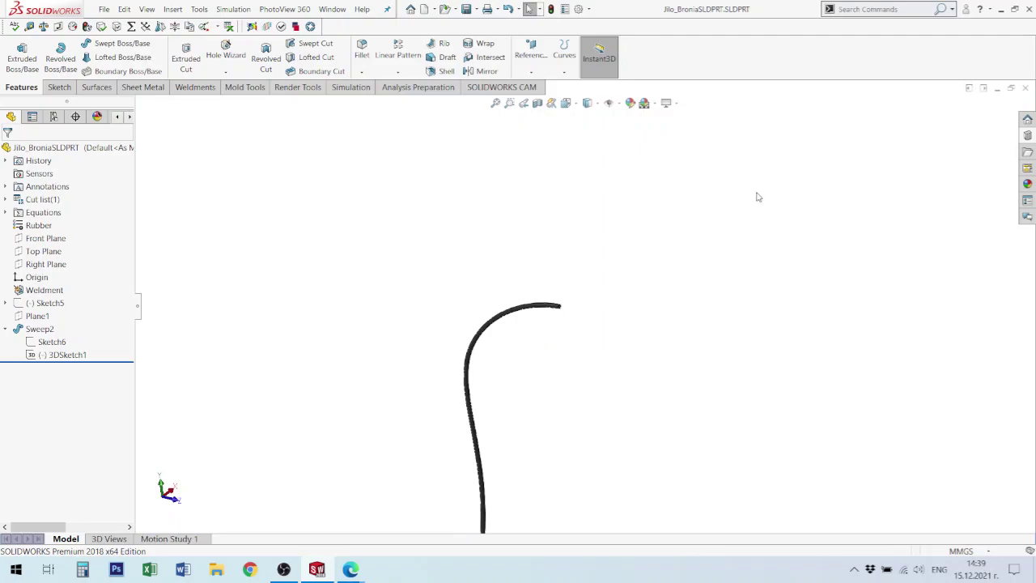
key(r)
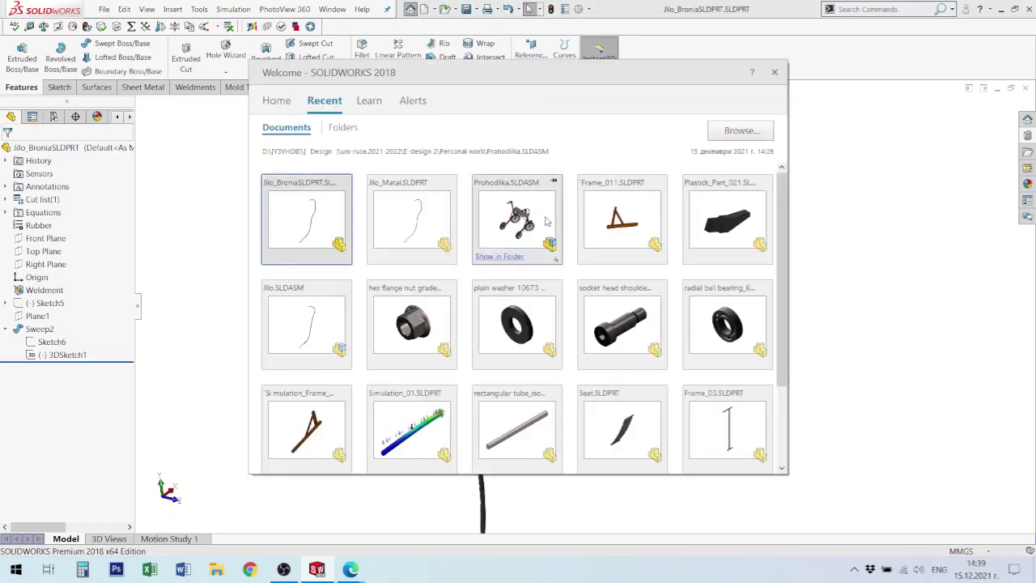
click(528, 217)
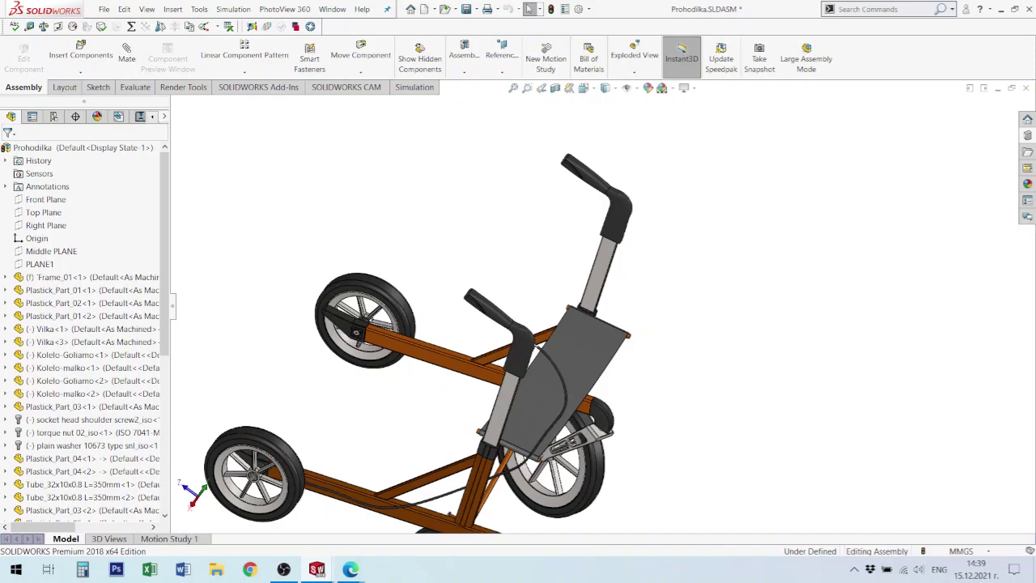
- Examine the brake cable's route from the handle along the frame and the sheath's end beside the small wheel
scroll(535, 344, down, 10)
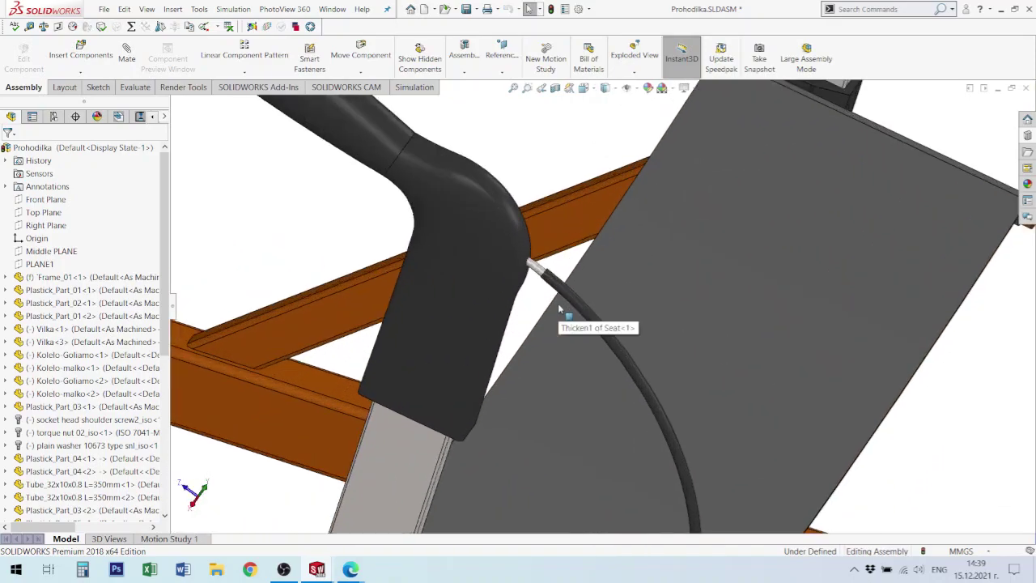
scroll(555, 302, up, 10)
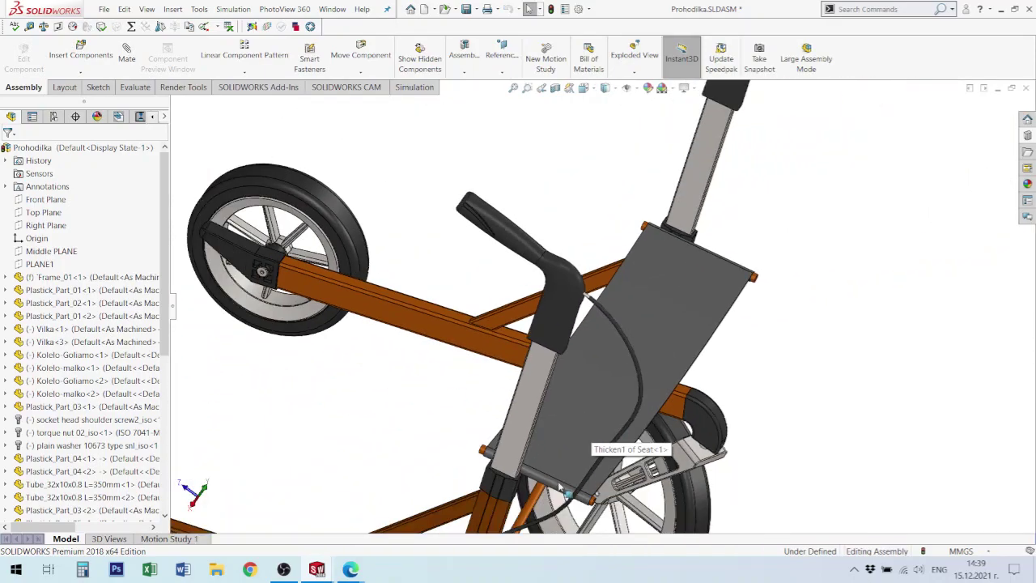
scroll(557, 486, down, 3)
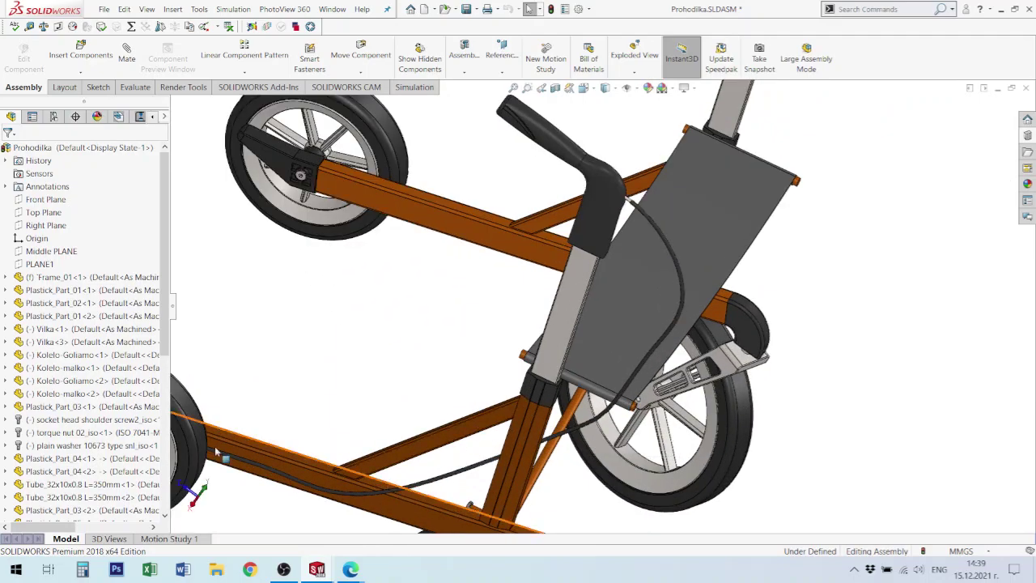
scroll(280, 425, down, 2)
scroll(257, 409, down, 4)
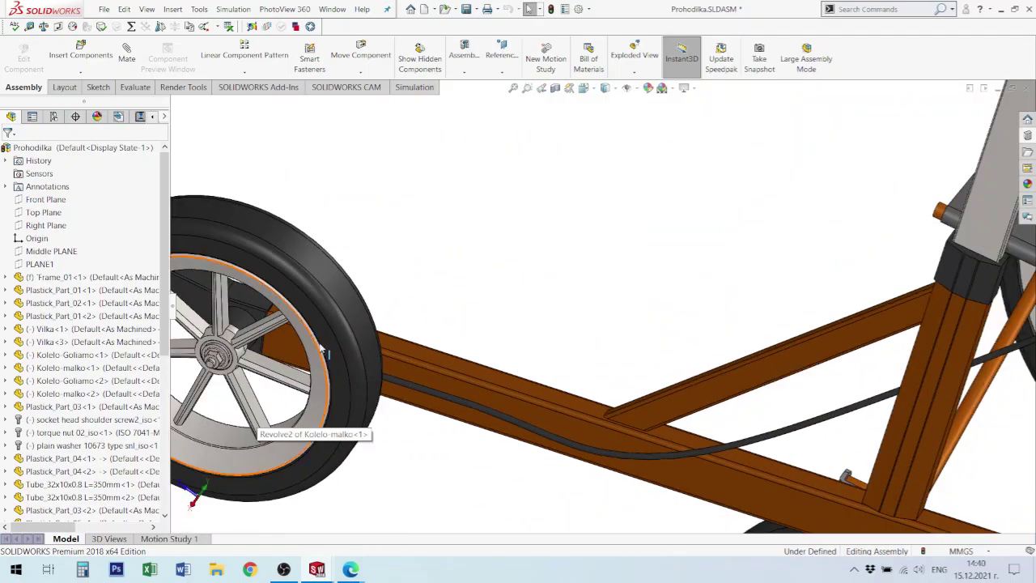
middle_drag(307, 348, 276, 417)
scroll(276, 417, down, 2)
scroll(405, 380, down, 3)
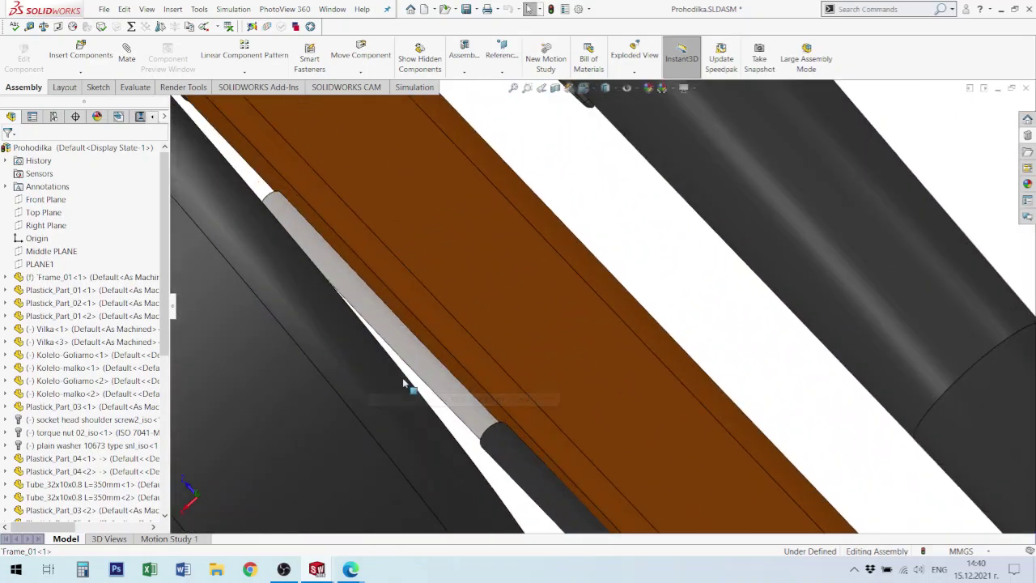
scroll(409, 385, up, 5)
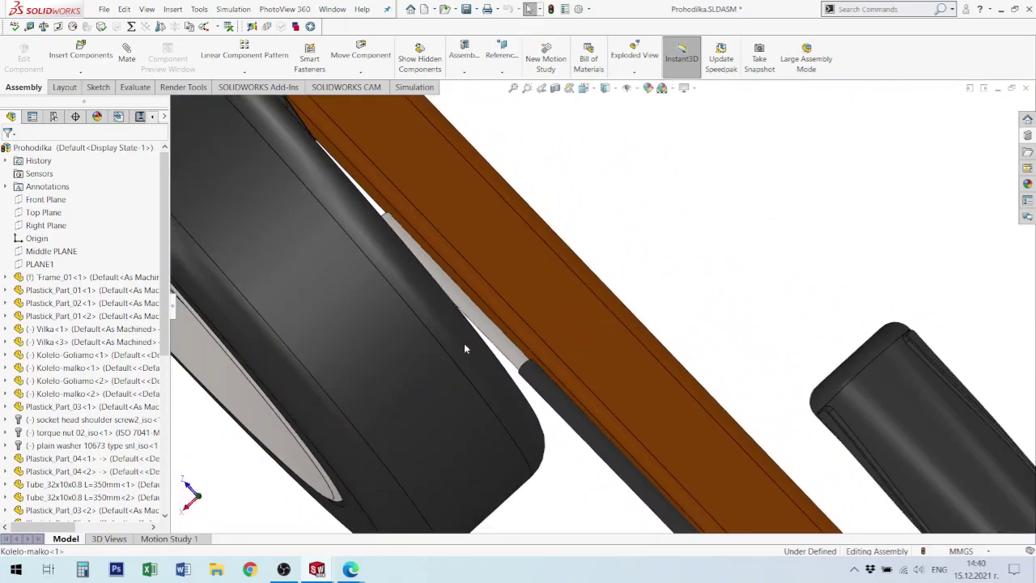
scroll(491, 357, up, 3)
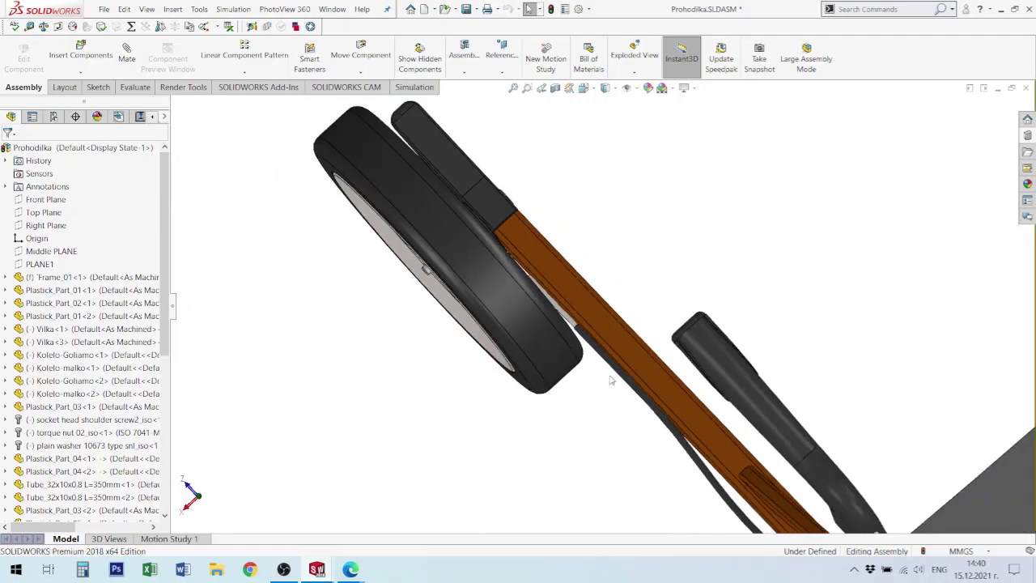
middle_drag(518, 348, 630, 309)
scroll(629, 309, up, 7)
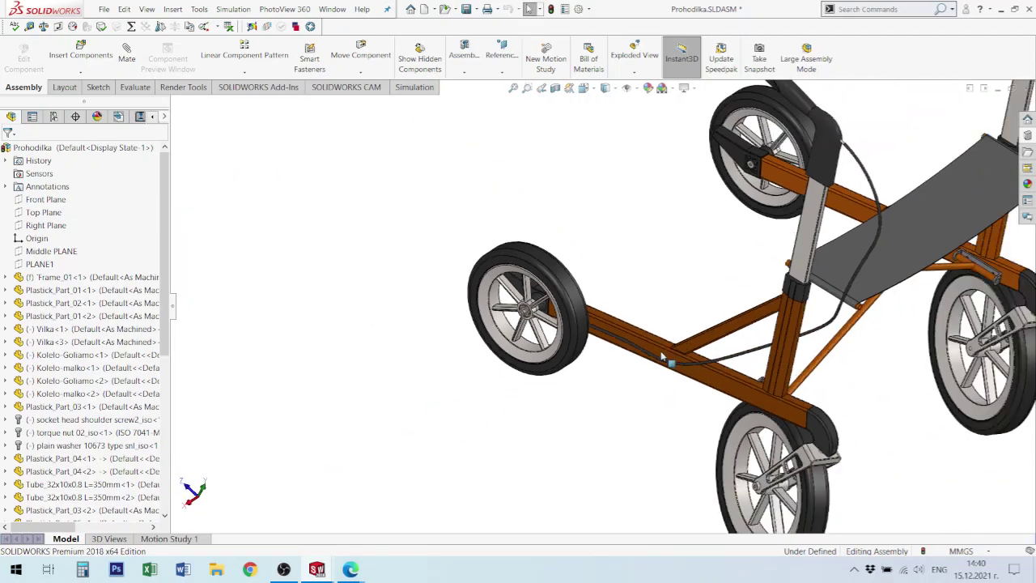
- Examine the cable's entry into the handle grip and the fit of the rubber sheath around the metal core
scroll(755, 193, down, 2)
middle_drag(755, 194, 722, 200)
scroll(721, 199, down, 8)
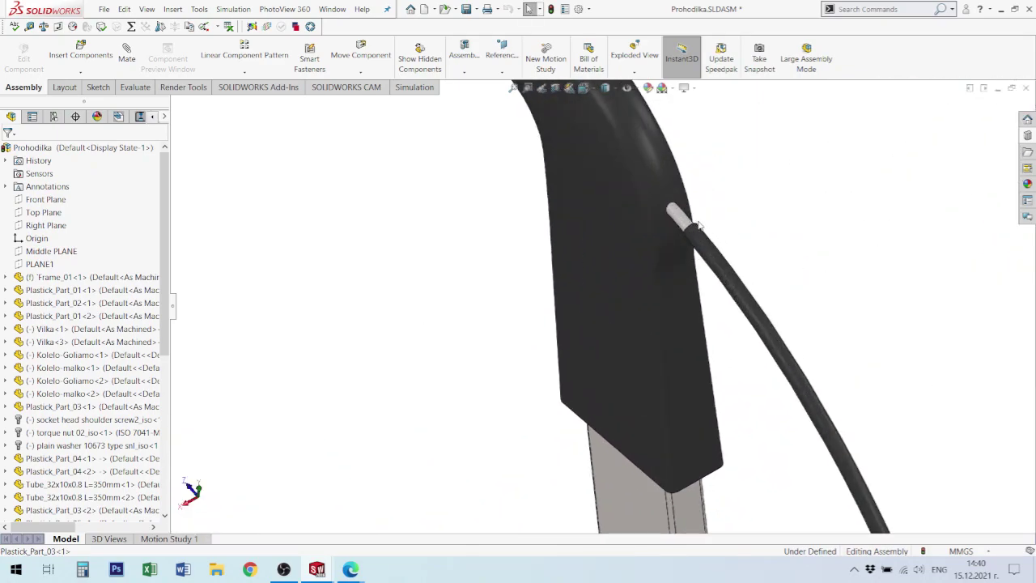
middle_drag(686, 240, 676, 267)
scroll(676, 267, down, 4)
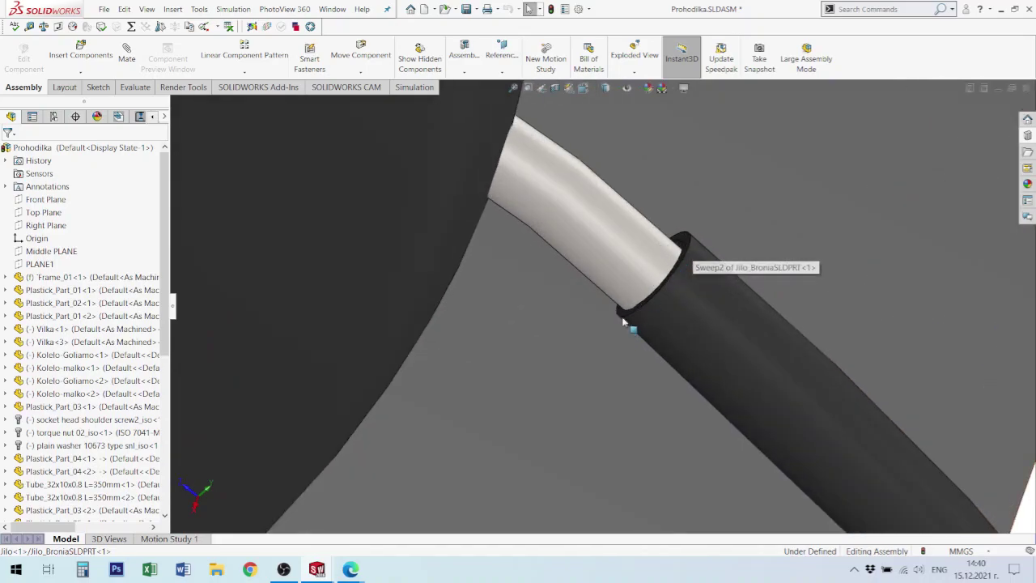
scroll(567, 375, down, 3)
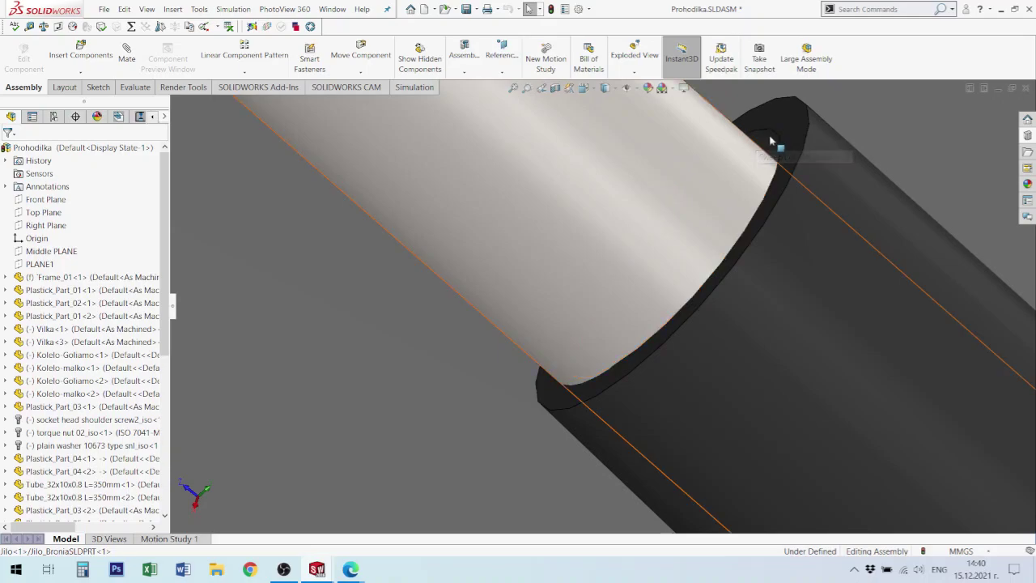
scroll(637, 354, up, 4)
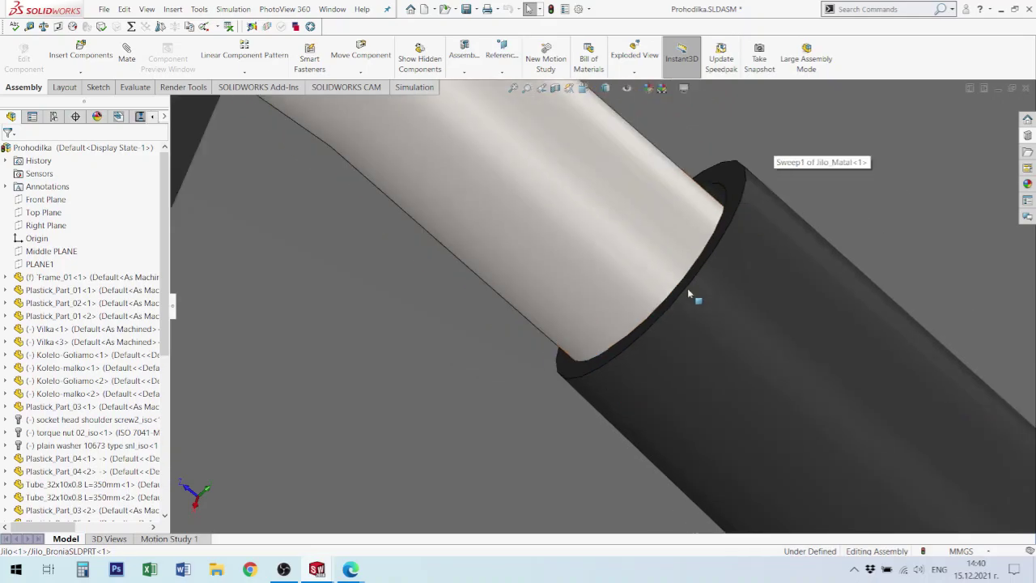
scroll(632, 315, up, 8)
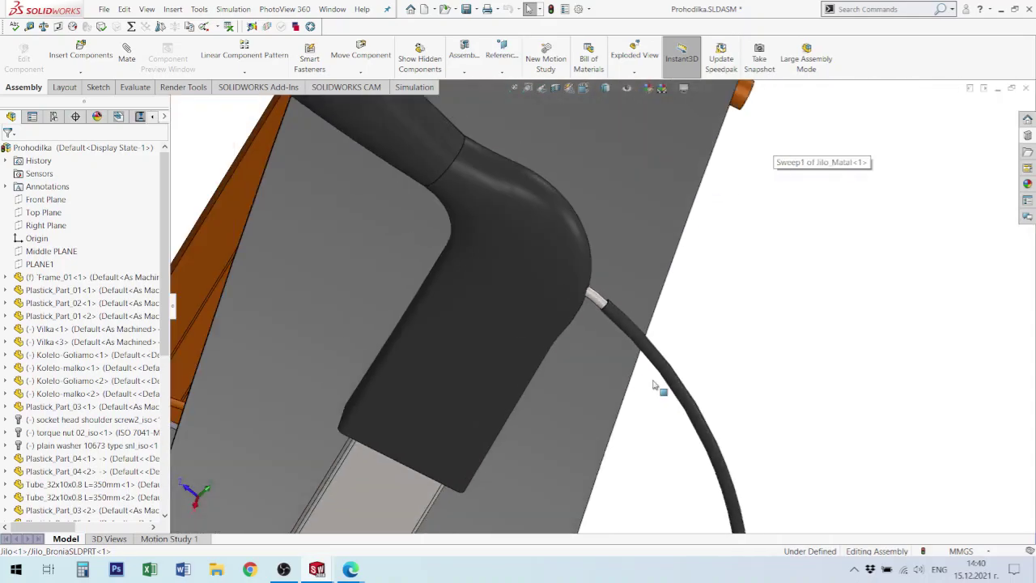
scroll(680, 357, up, 5)
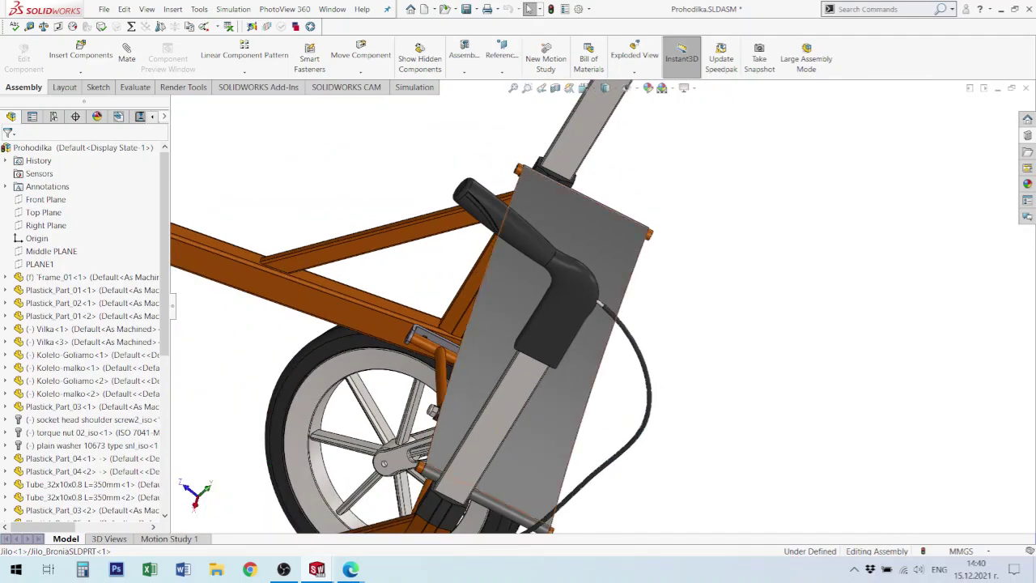
- Set up a component mirror of the Jilo cable subassembly about Middle PLANE and proceed to its orientation settings
scroll(614, 393, up, 3)
scroll(454, 421, up, 2)
middle_drag(555, 381, 493, 358)
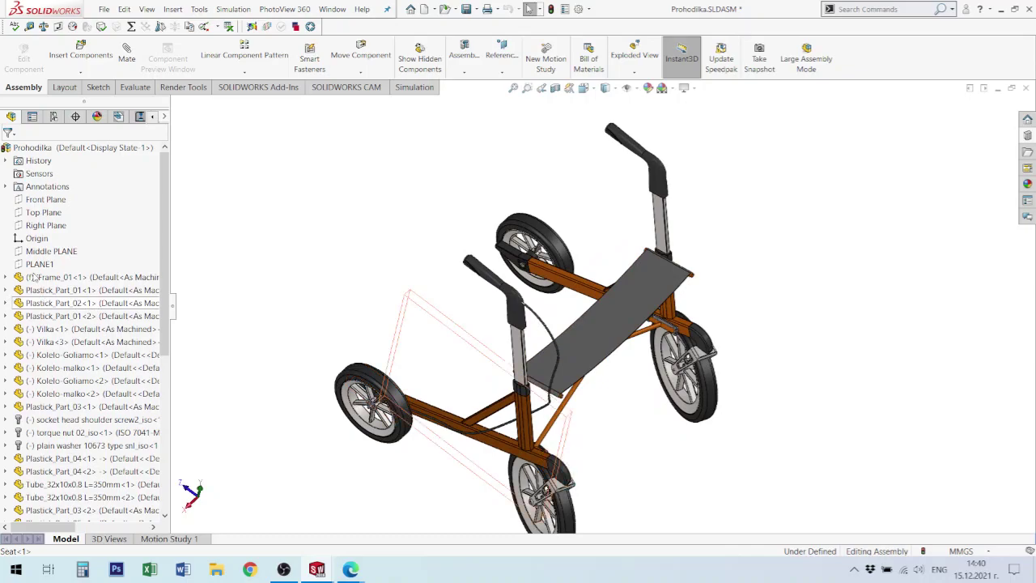
click(50, 252)
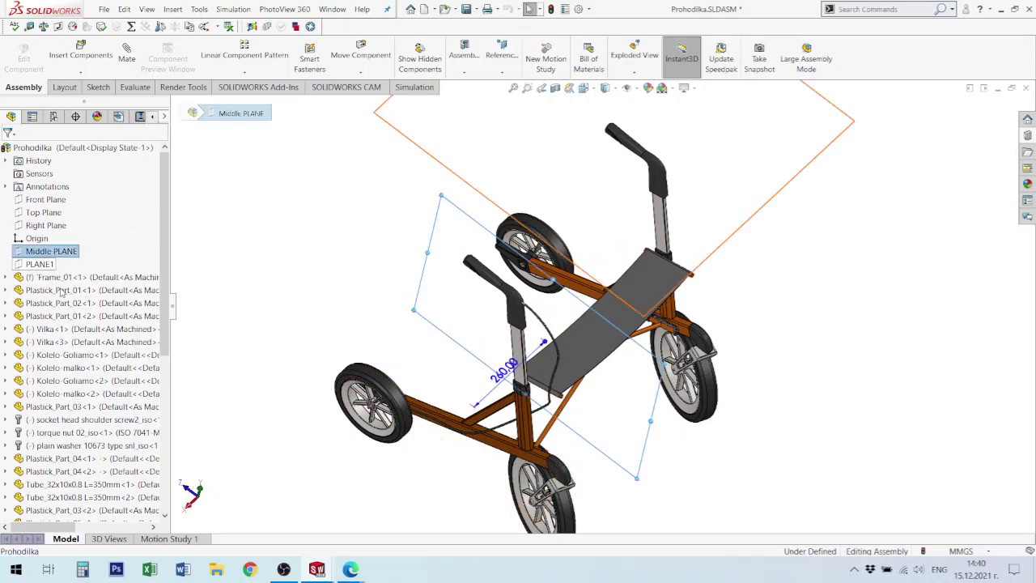
scroll(541, 301, down, 8)
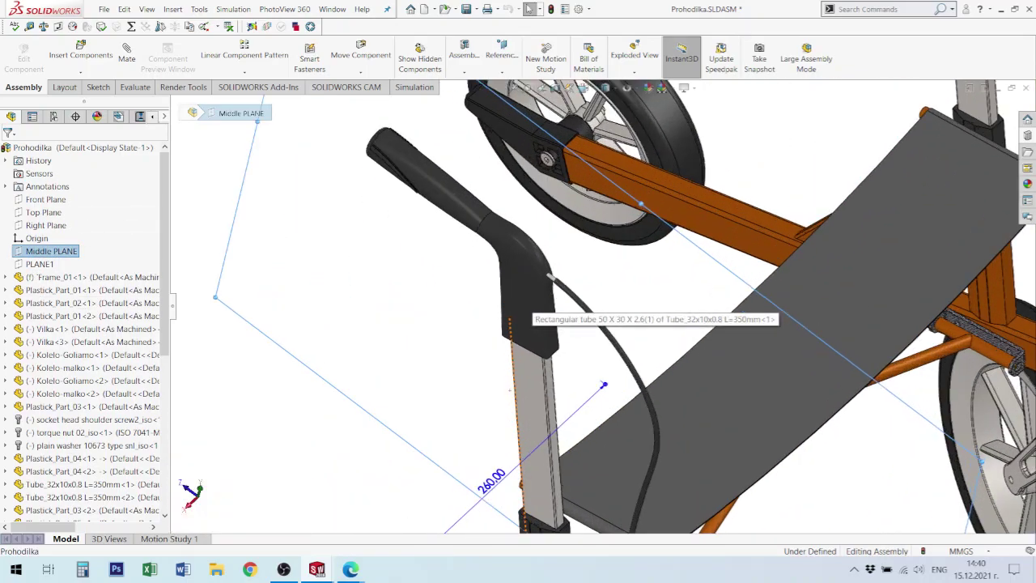
scroll(550, 303, down, 3)
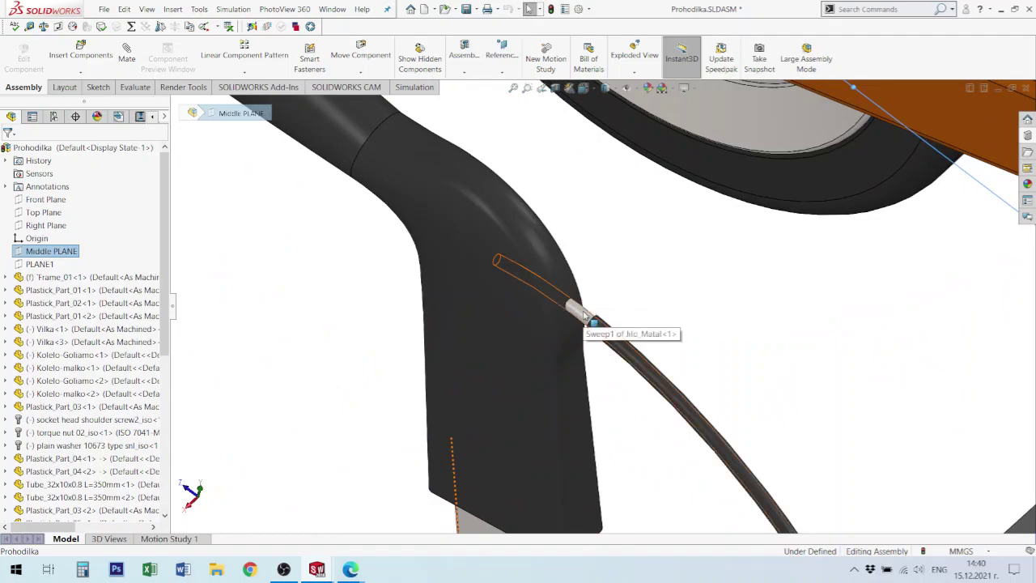
click(585, 315)
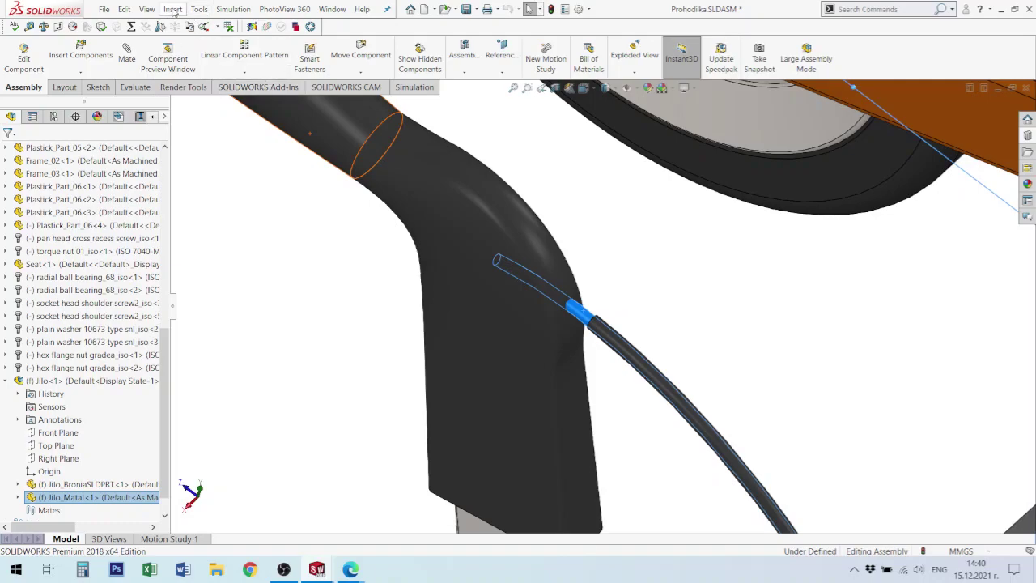
scroll(728, 301, up, 6)
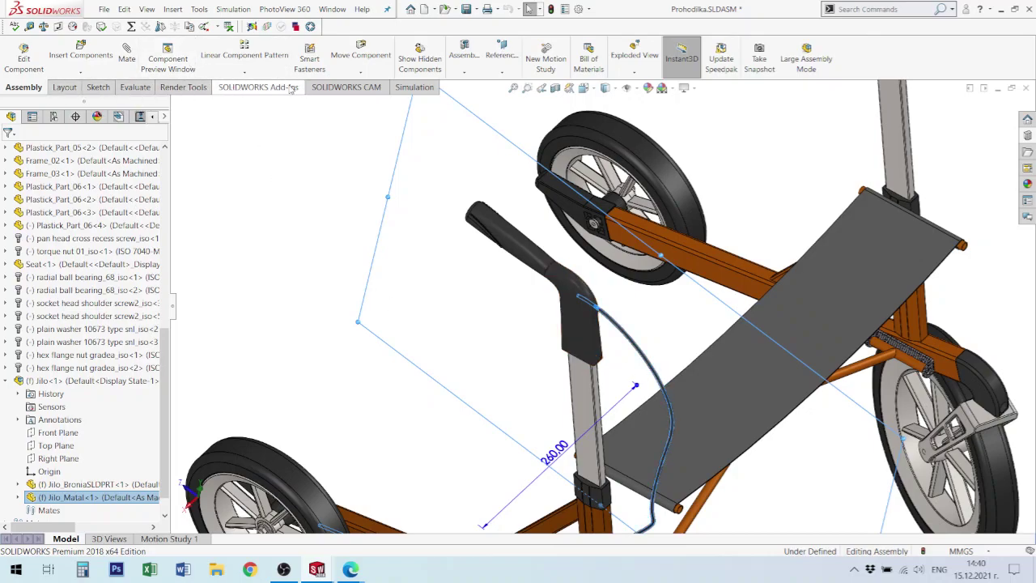
click(251, 75)
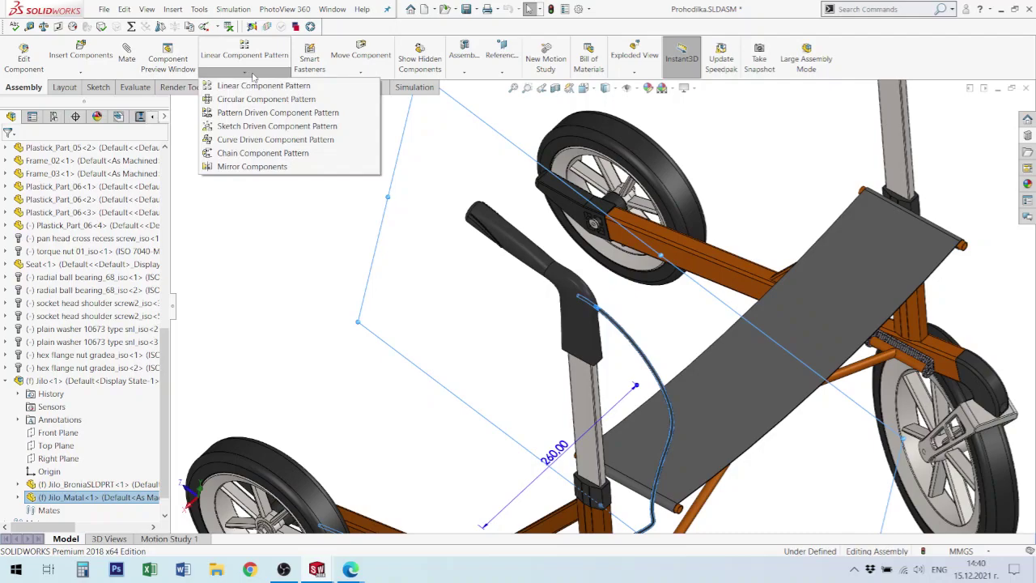
click(248, 167)
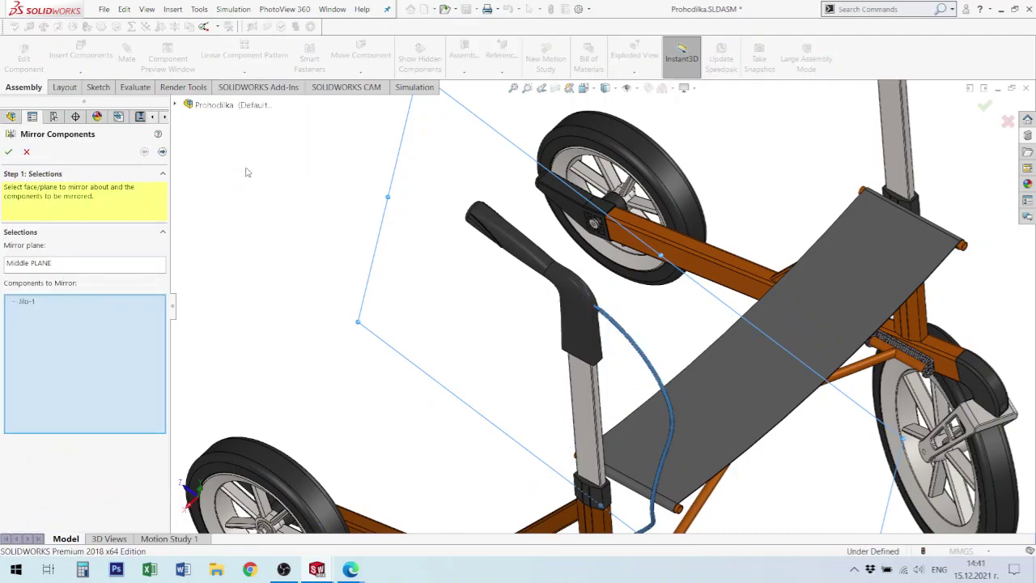
click(32, 301)
click(162, 152)
- Set the mirrored Jilo-1 to be created as an opposite hand version and check its placement on the other handle
scroll(815, 238, up, 5)
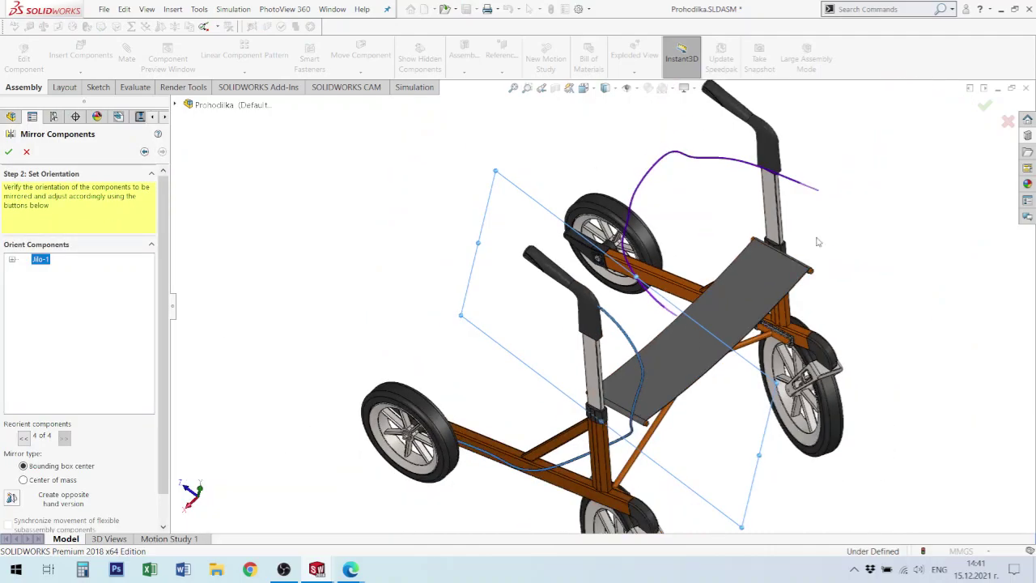
middle_drag(679, 210, 677, 257)
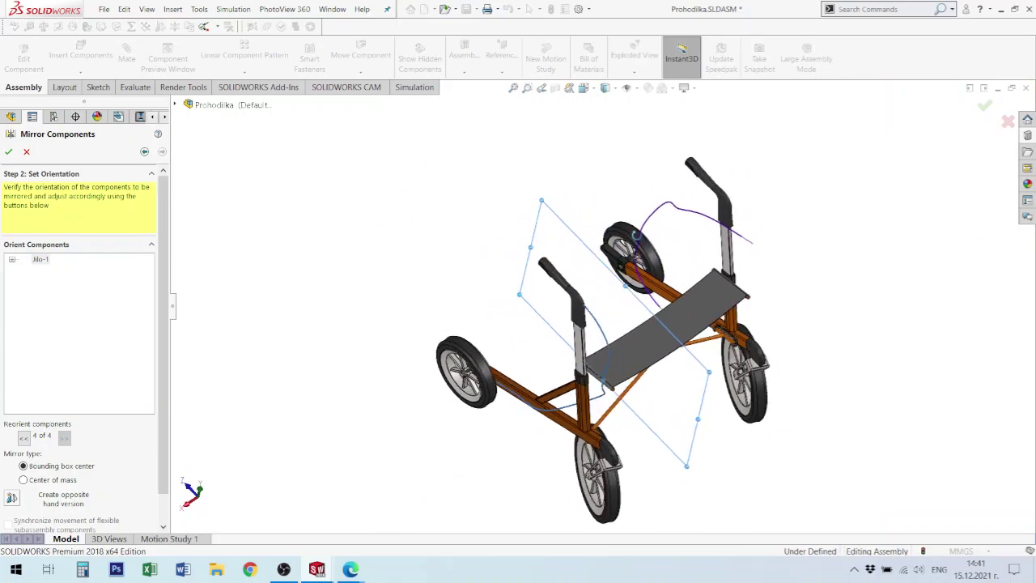
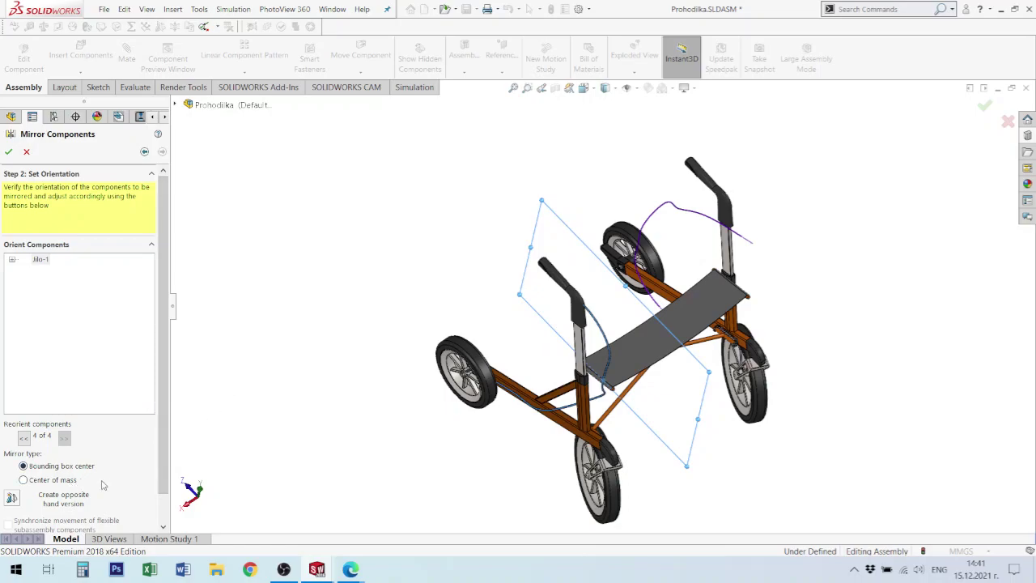
scroll(105, 483, down, 1)
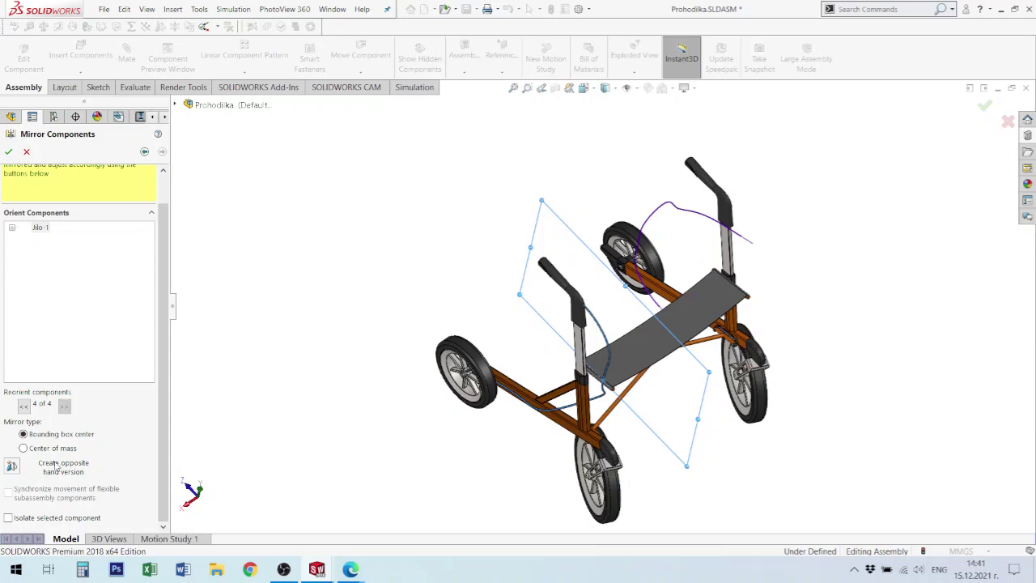
click(12, 468)
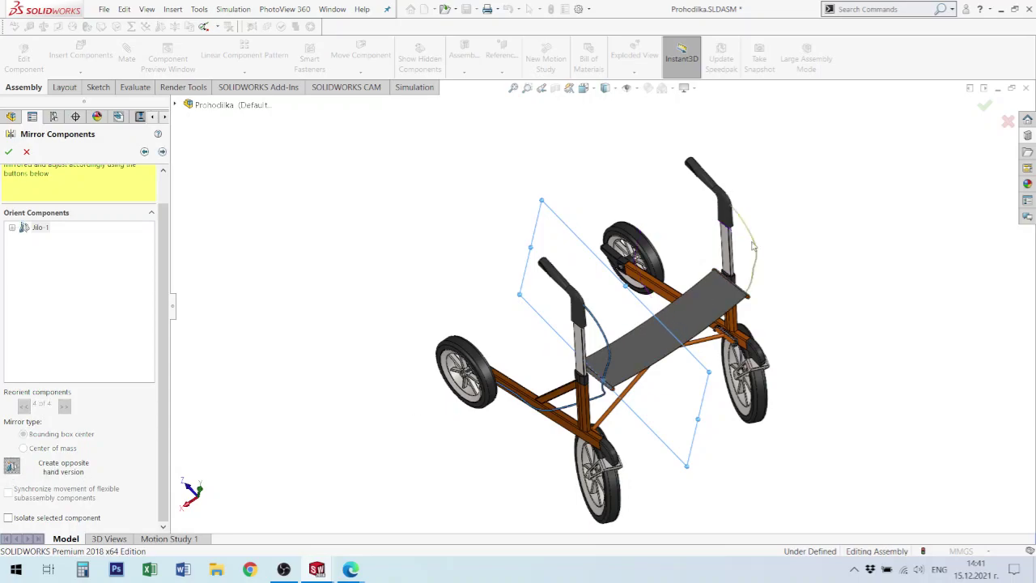
scroll(753, 259, down, 3)
middle_drag(716, 293, 675, 248)
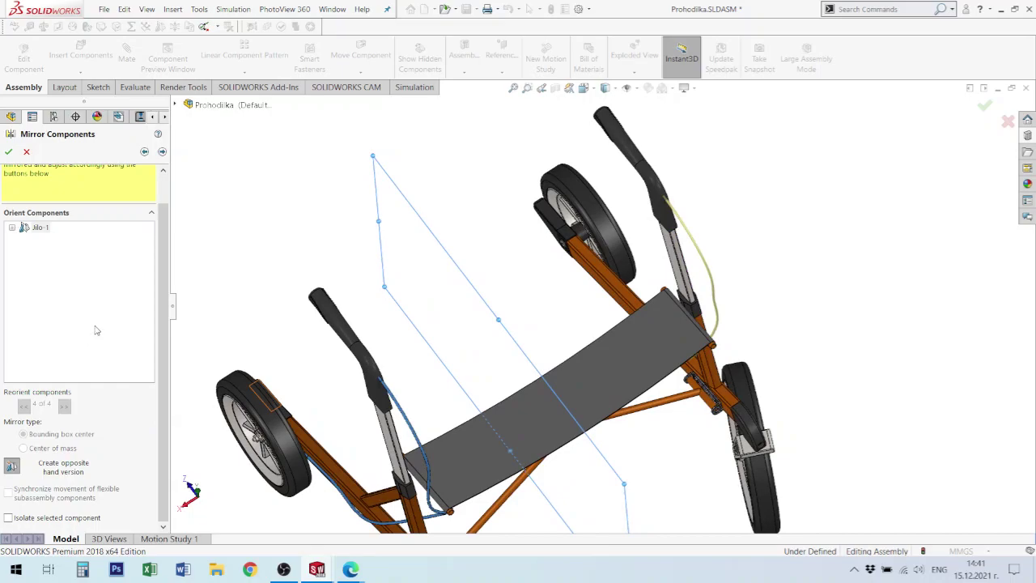
- Recheck the mirror's Jilo-1 and Middle PLANE selections, the cable's end by the small wheel, and the opposite hand preview
click(144, 152)
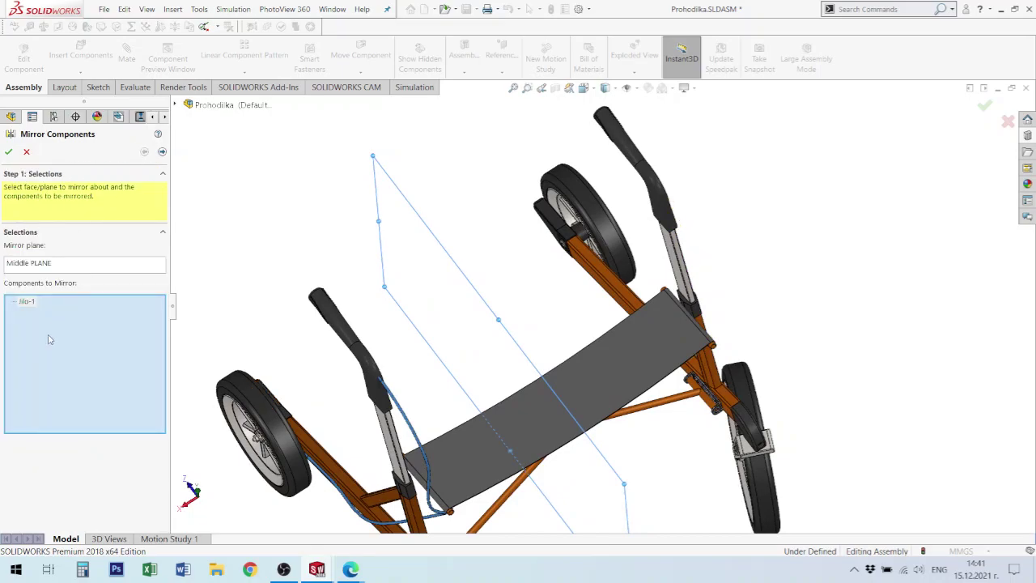
scroll(466, 293, down, 6)
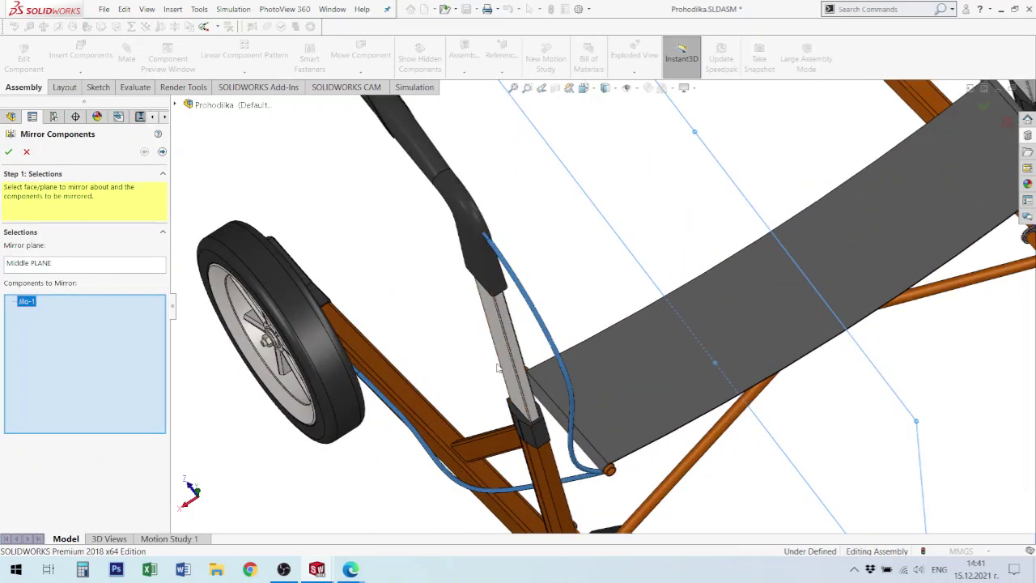
scroll(418, 365, down, 3)
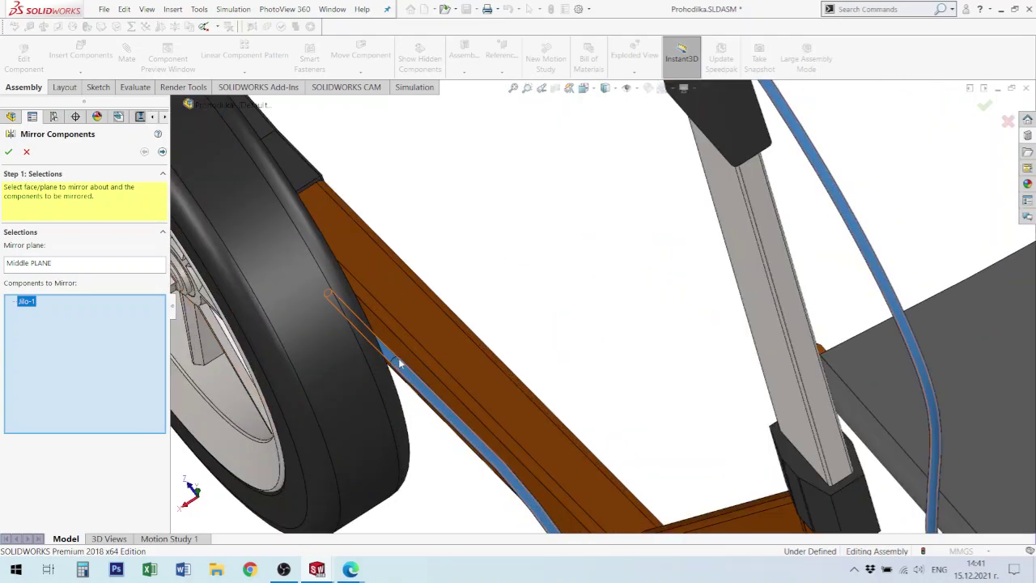
scroll(417, 365, up, 4)
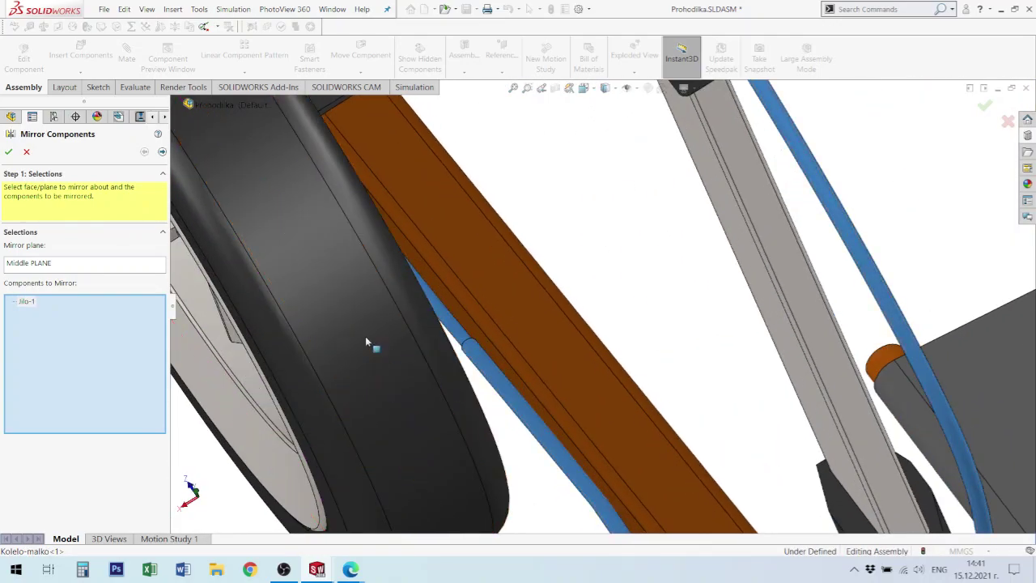
click(162, 152)
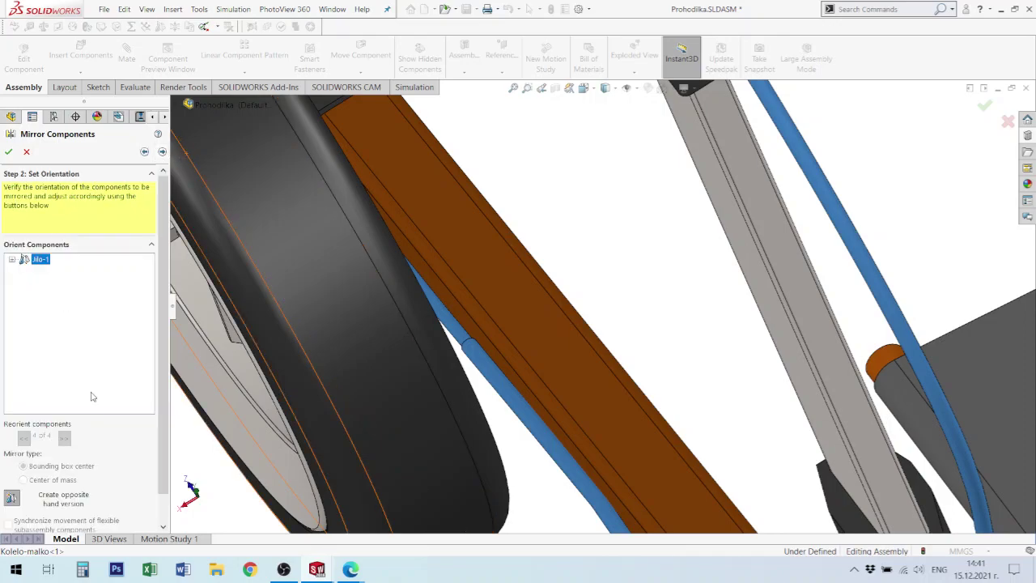
scroll(882, 151, up, 5)
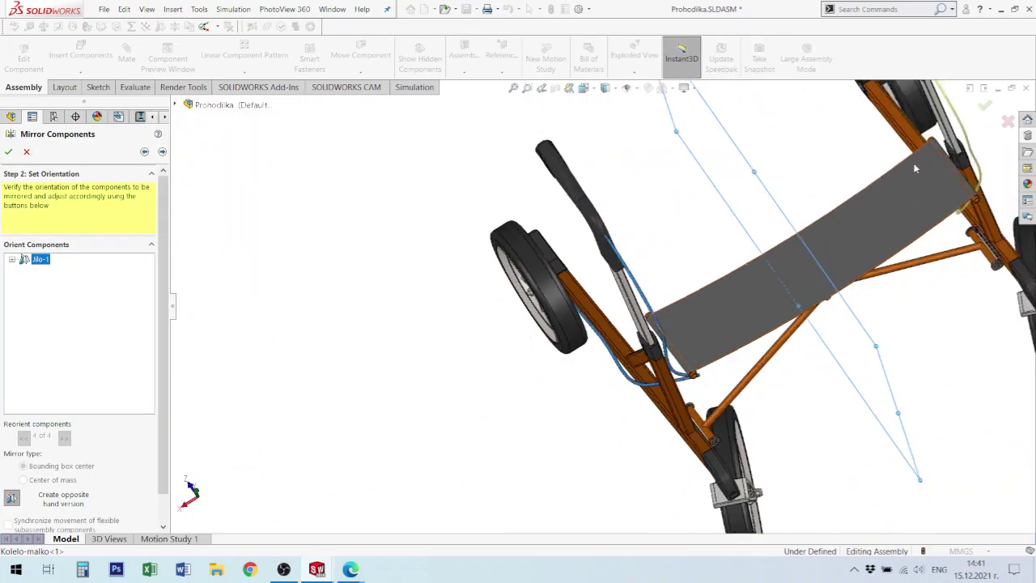
middle_drag(916, 168, 773, 162)
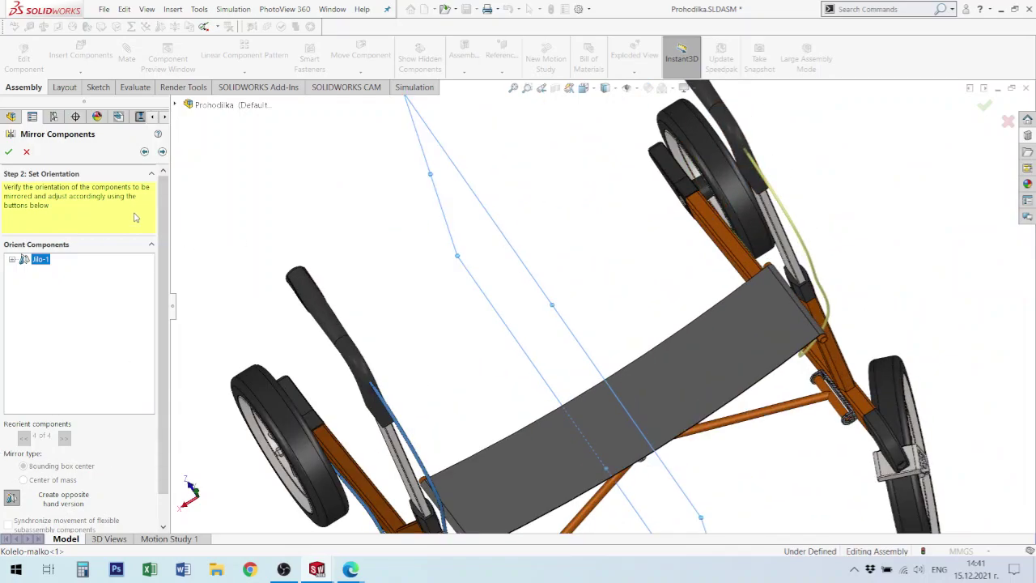
- Complete the component mirror of Jilo-1, creating new files with the prefix Mirror_
click(162, 153)
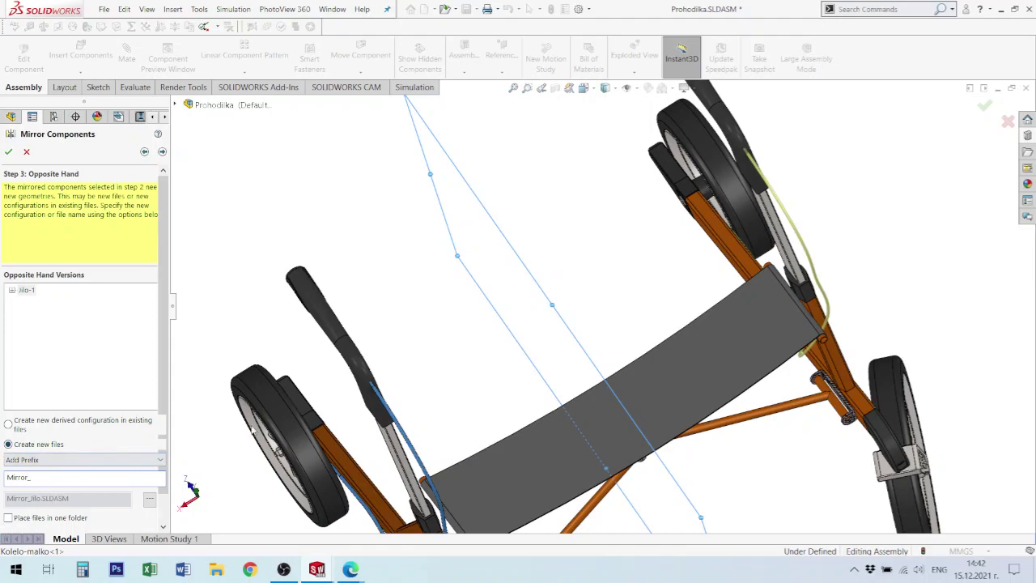
scroll(421, 358, up, 3)
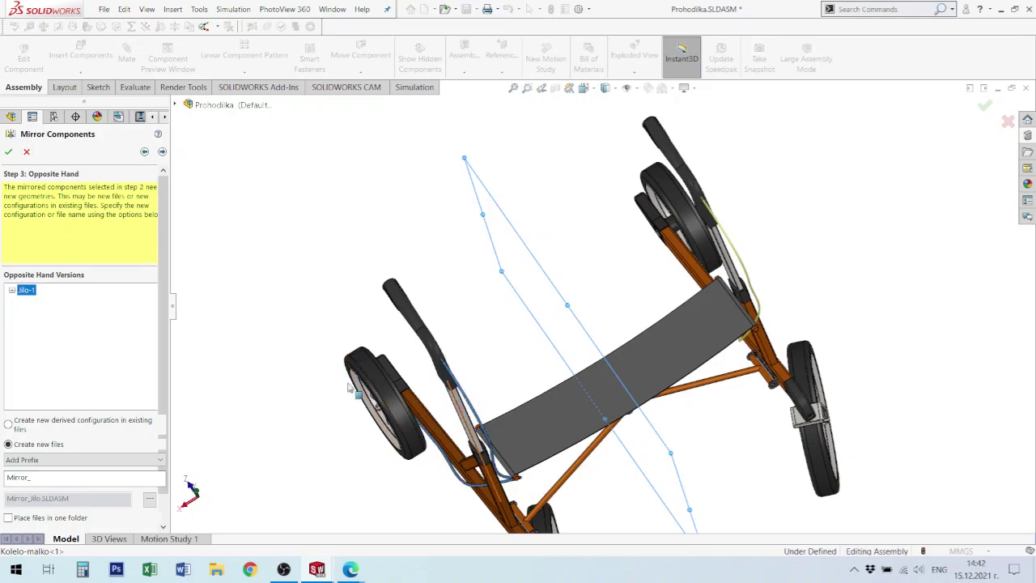
click(9, 153)
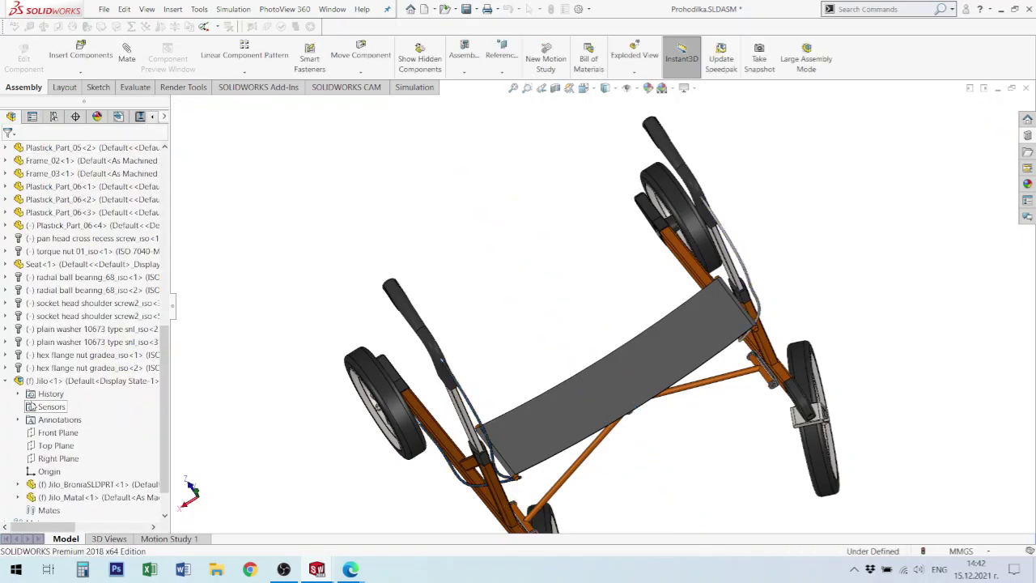
- Open the mirrored cable subassembly Mirror_Jilo from MirrorComponent2 in its own window
click(6, 380)
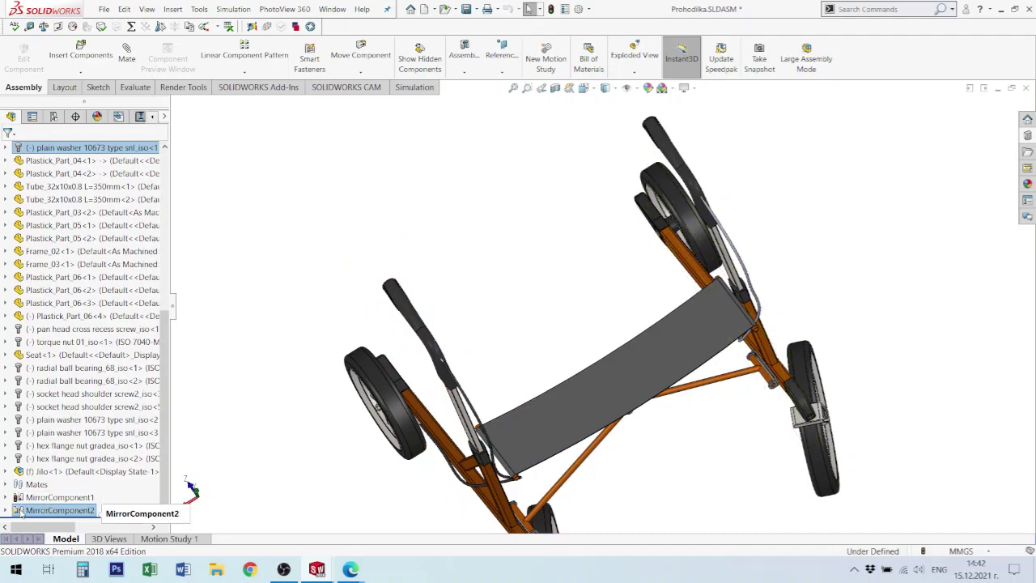
click(7, 510)
click(79, 512)
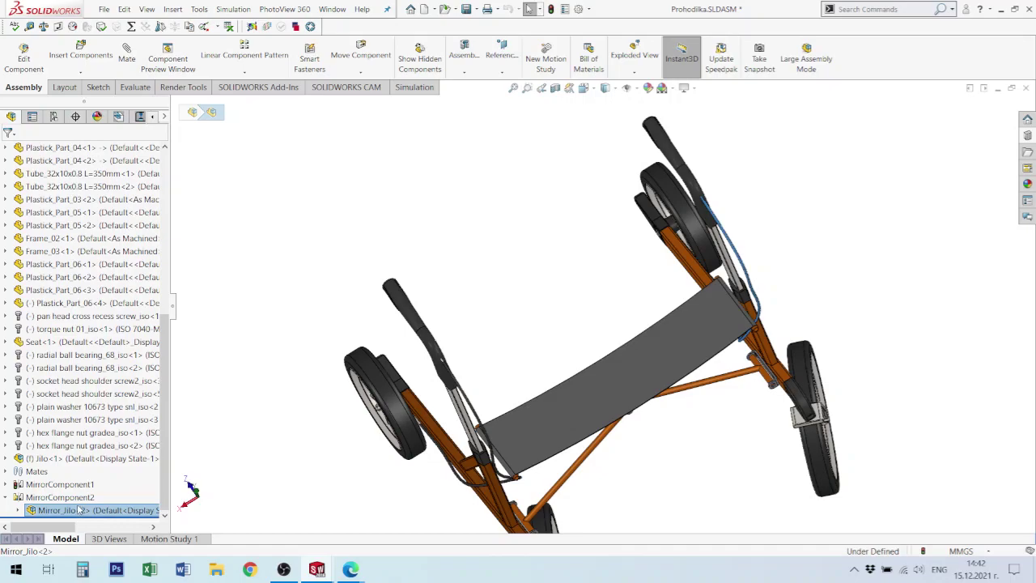
right_click(81, 515)
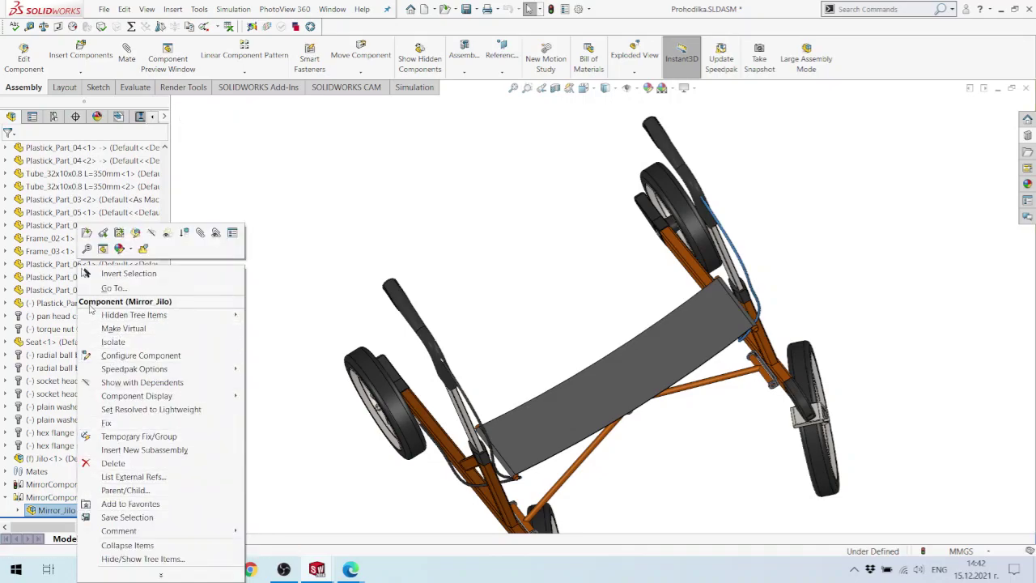
click(87, 234)
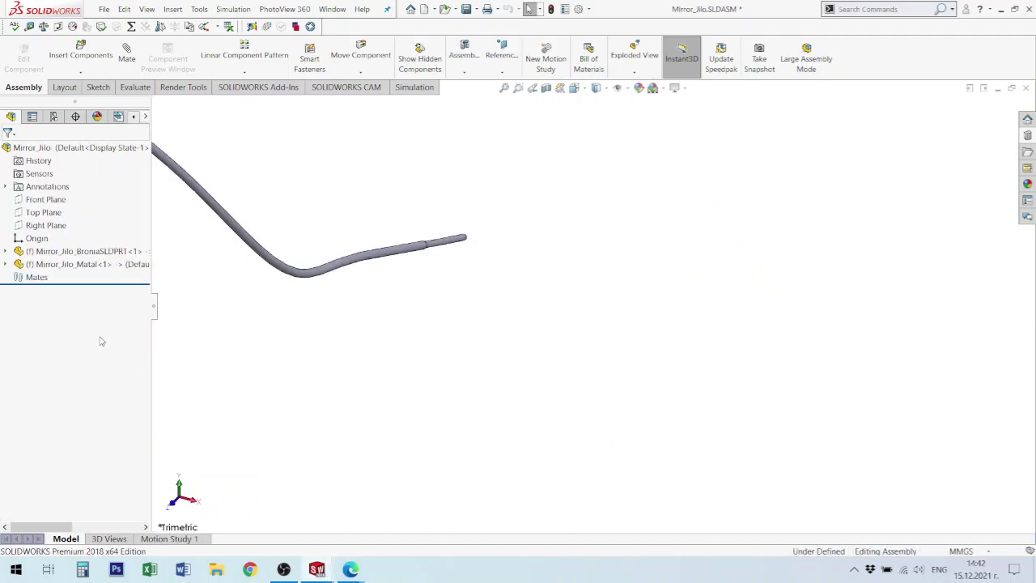
- Check the mirrored sheath part along the whole cable, and close Mirror_Jilo.SLDASM with its changes saved
click(80, 254)
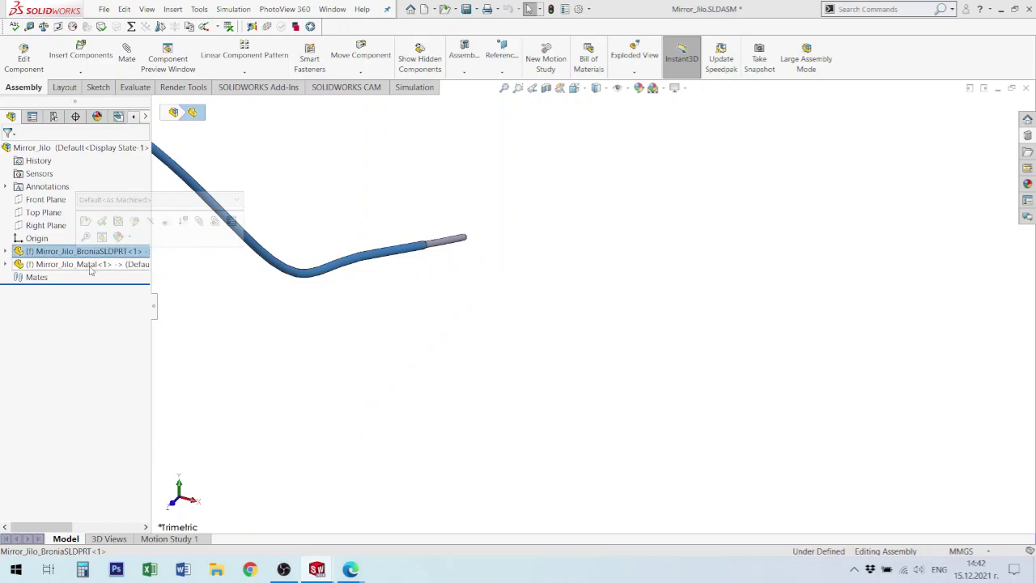
middle_drag(370, 358, 853, 178)
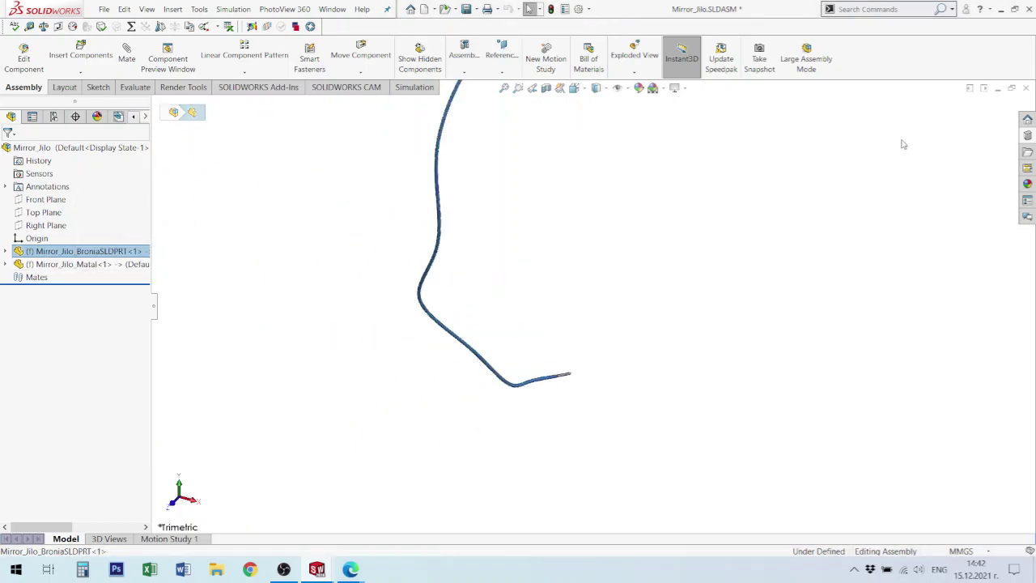
click(1026, 88)
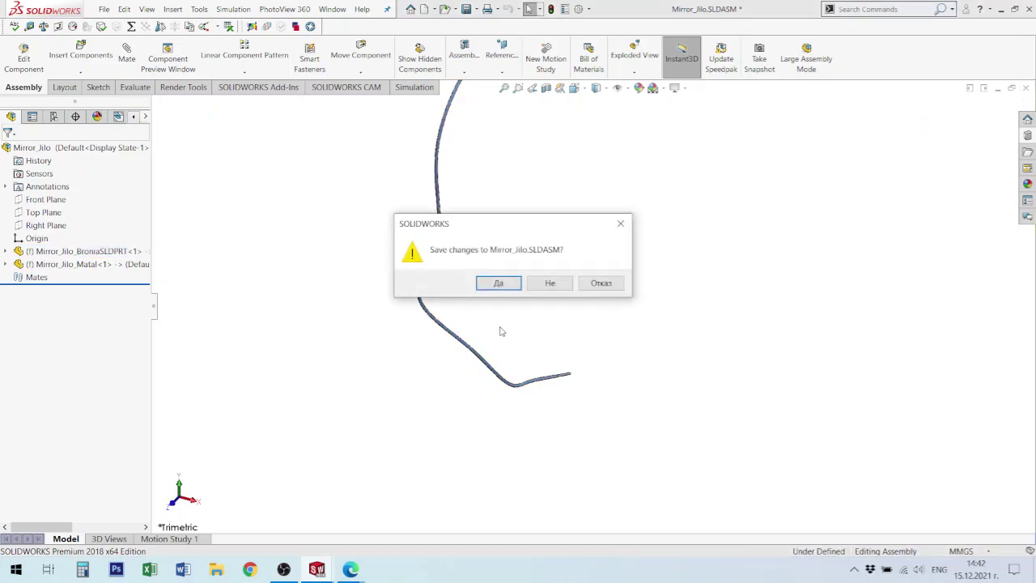
click(499, 283)
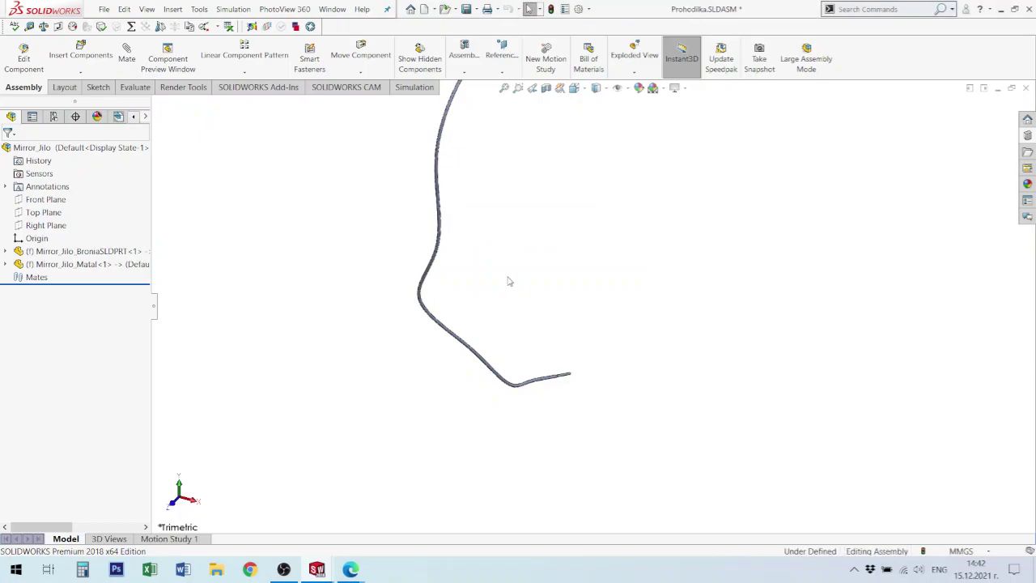
- Review both brake cables on the complete walker from several angles and save the Prohodilka assembly
scroll(544, 440, up, 4)
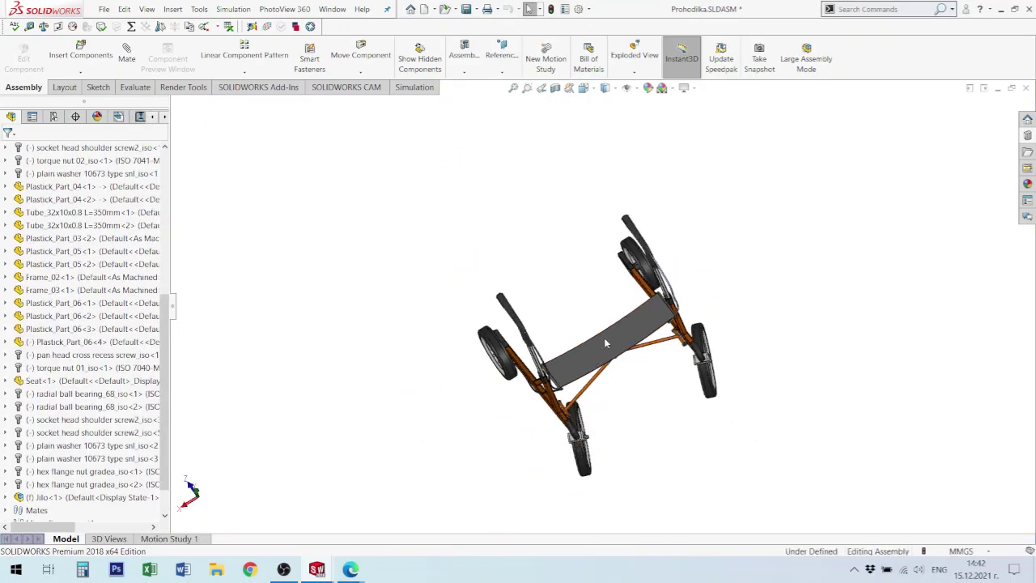
middle_drag(606, 342, 620, 311)
scroll(622, 312, down, 6)
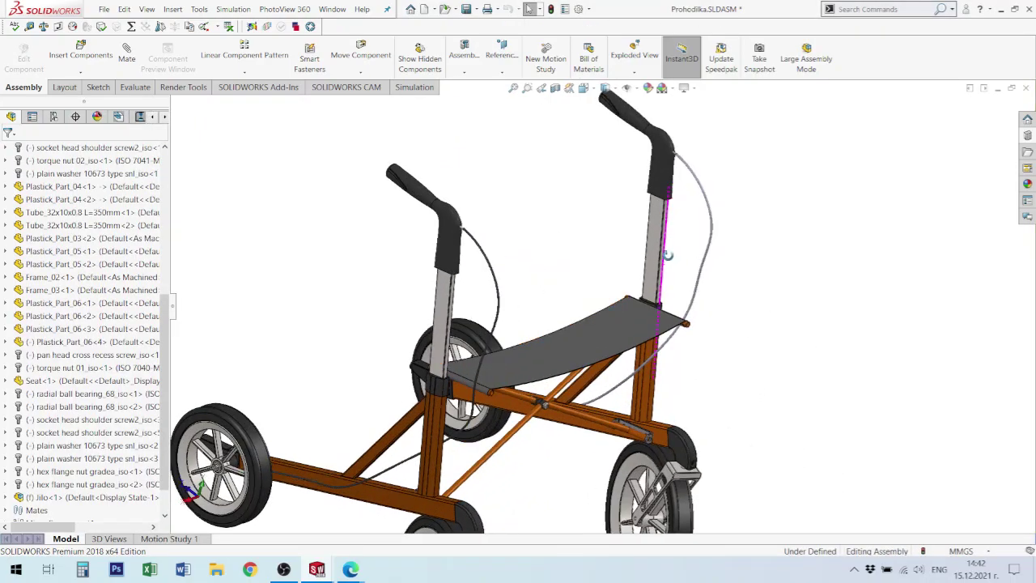
middle_drag(679, 278, 689, 305)
scroll(689, 305, up, 5)
scroll(534, 389, down, 3)
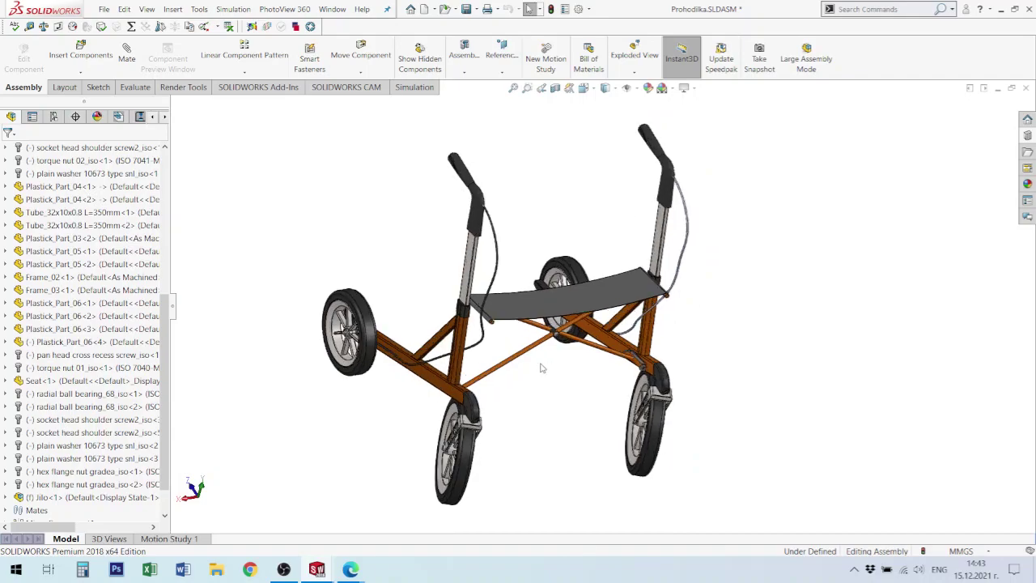
scroll(607, 390, up, 2)
mouse_move(582, 351)
middle_down()
mouse_move(559, 343)
mouse_move(573, 345)
middle_up()
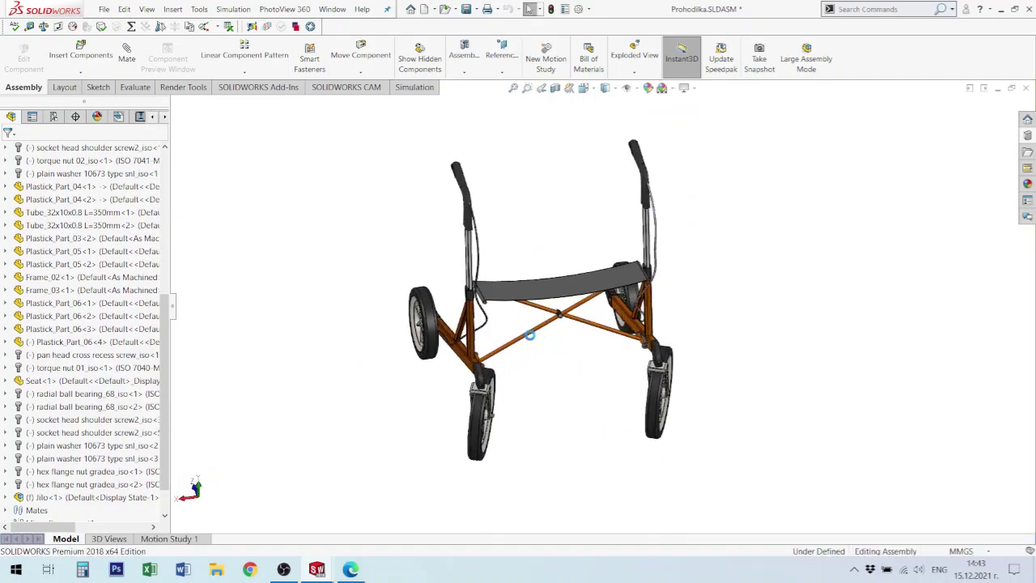
- Examine the seat's rolled side edge and its spacing from the handle upright where the brake cable passes
scroll(486, 306, down, 5)
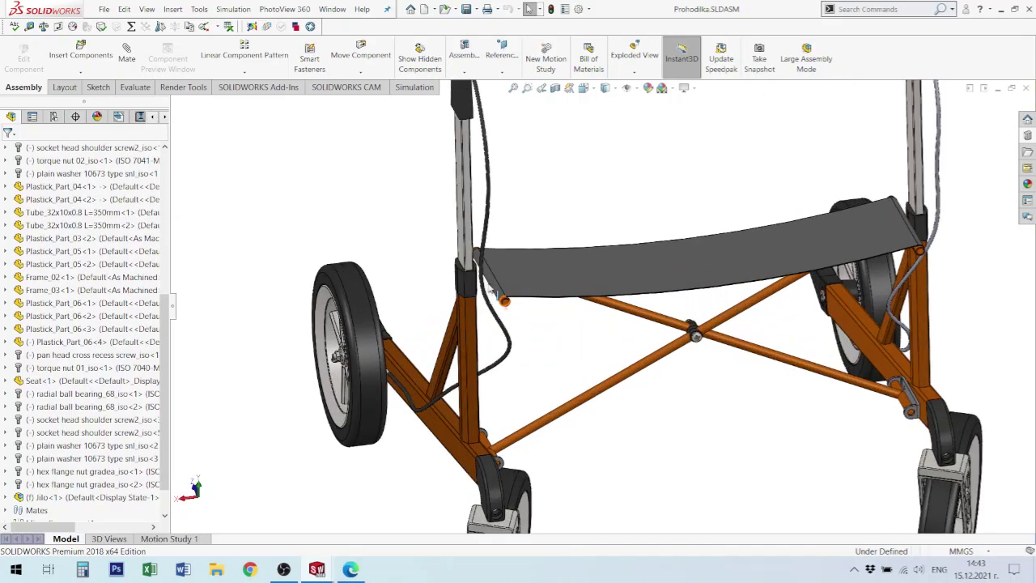
scroll(500, 298, down, 6)
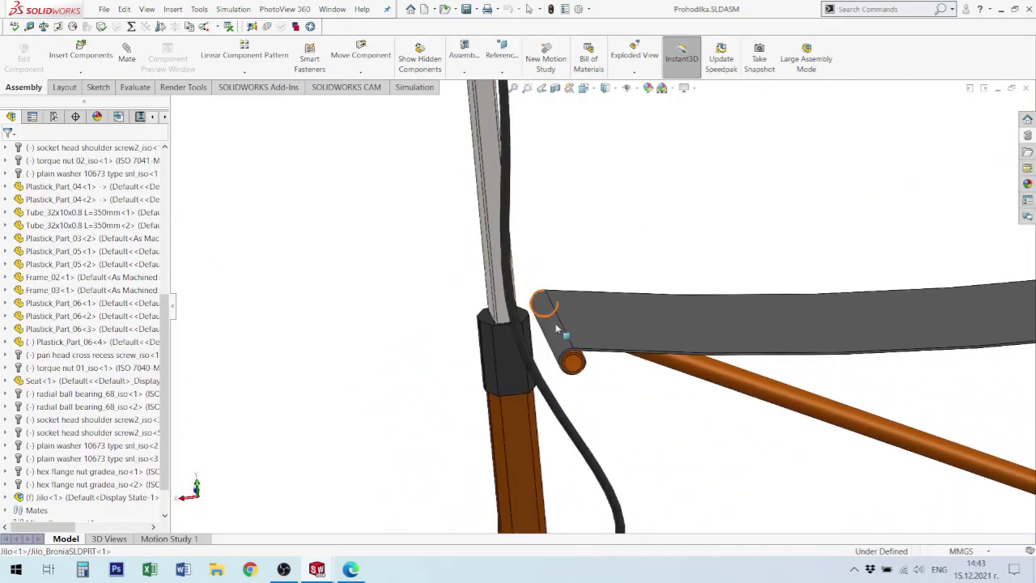
scroll(556, 331, down, 1)
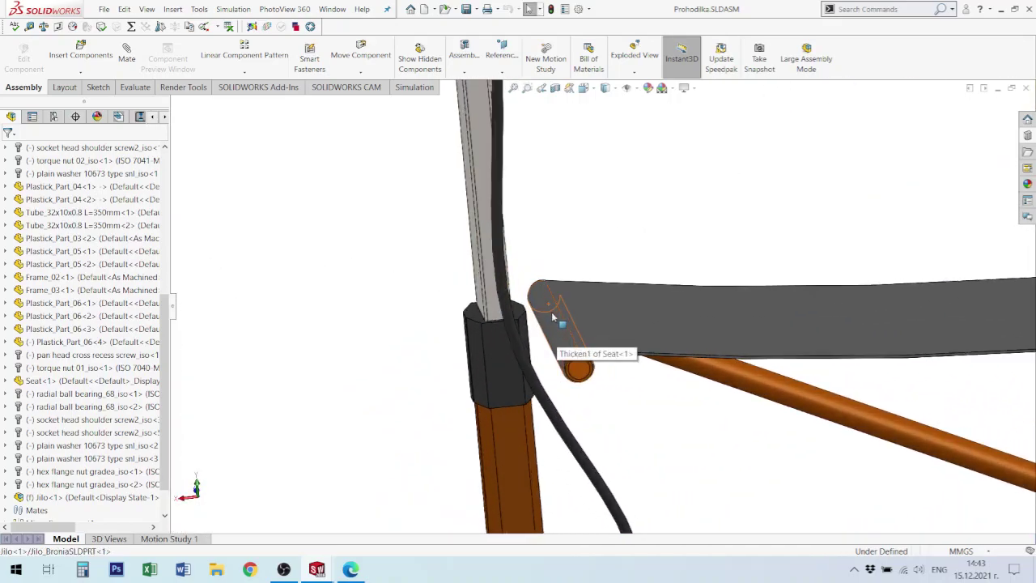
click(565, 325)
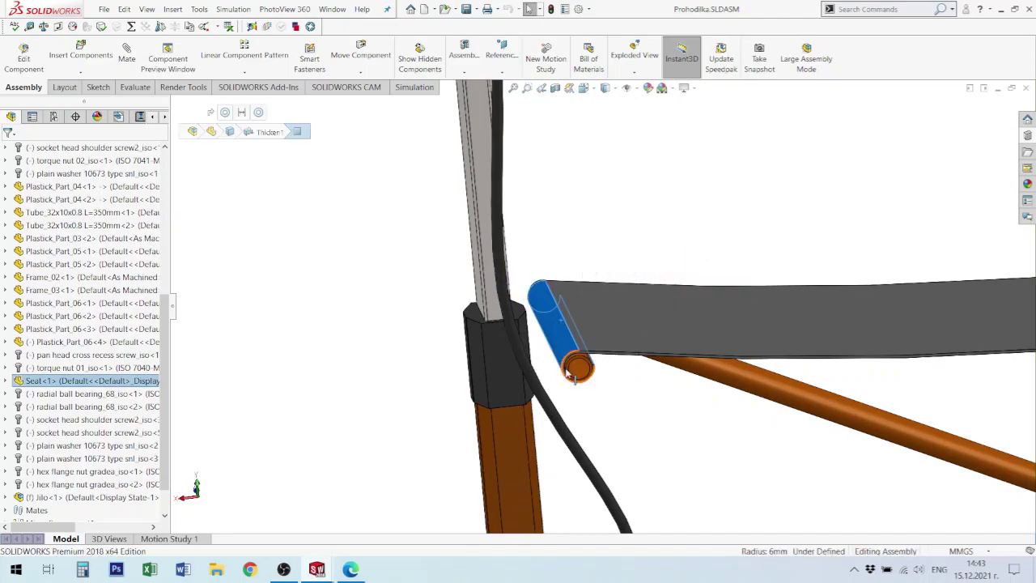
mouse_move(564, 326)
middle_down()
mouse_move(550, 312)
mouse_move(562, 331)
mouse_move(500, 323)
mouse_move(556, 327)
middle_up()
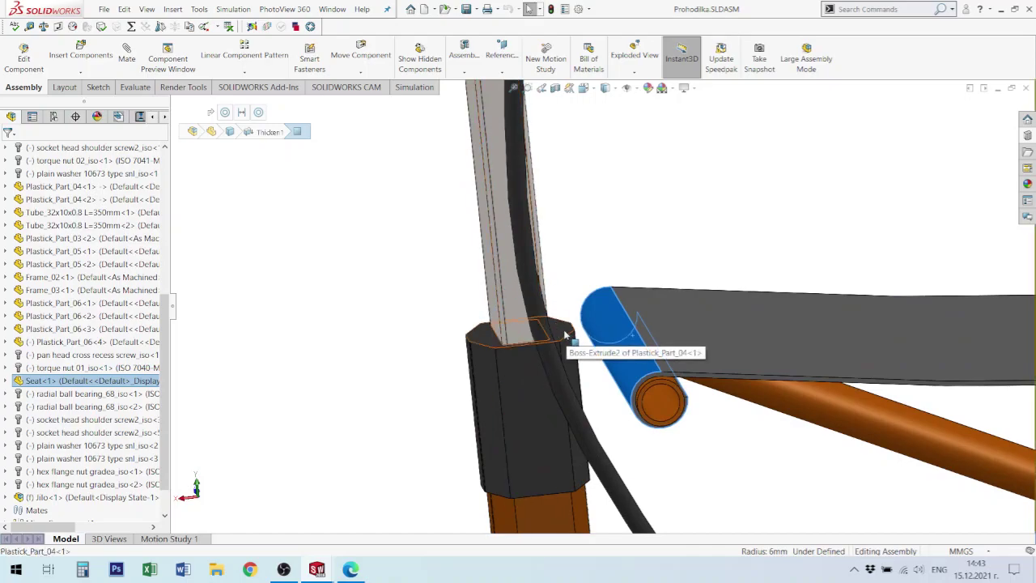
- Examine the faces of the Plastick_Part_04 collar on the upright and its clearance to the seat tube and brake cable
click(566, 335)
middle_drag(513, 394, 539, 480)
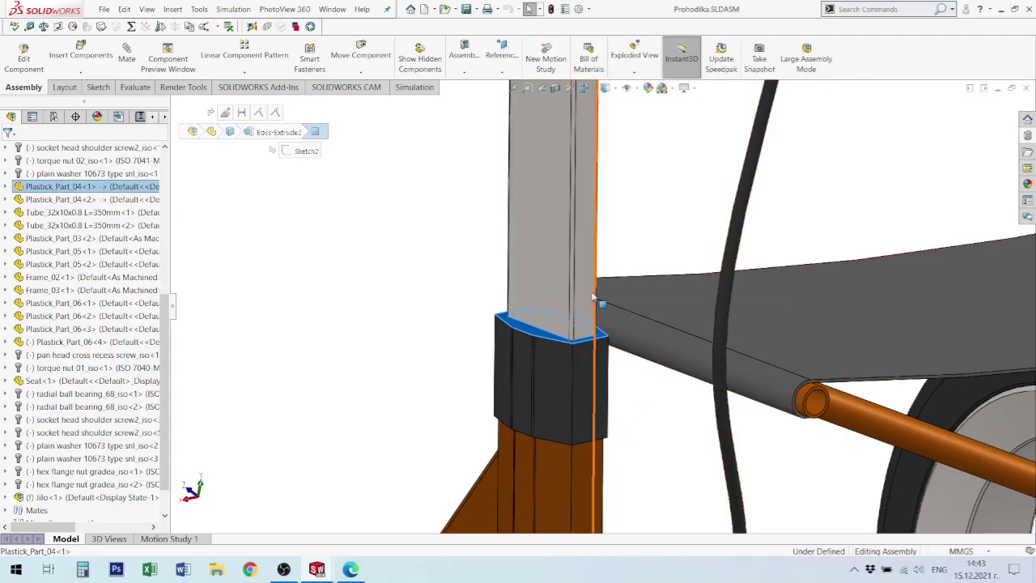
scroll(571, 336, up, 3)
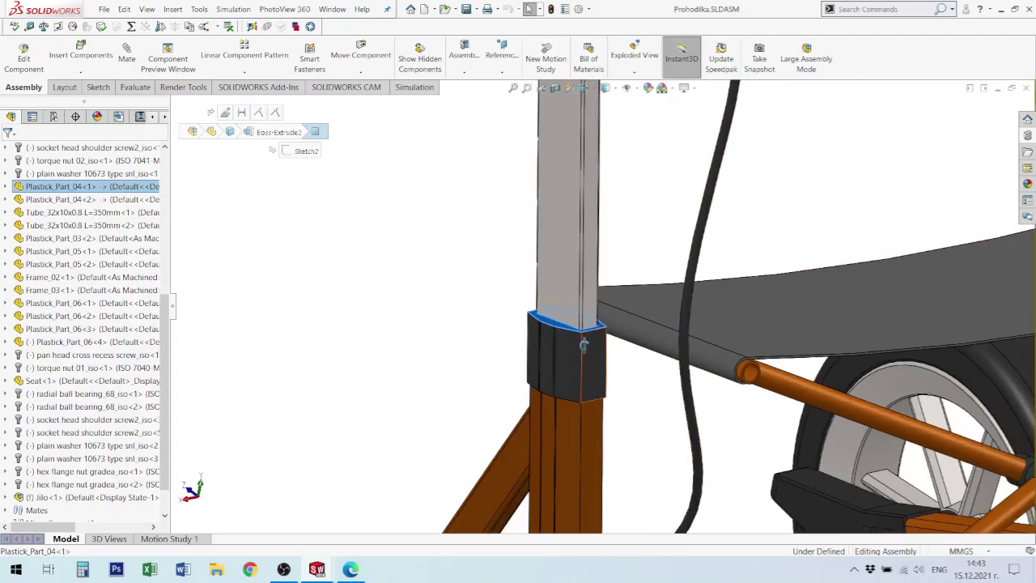
mouse_move(571, 336)
middle_down()
mouse_move(545, 319)
mouse_move(567, 322)
middle_up()
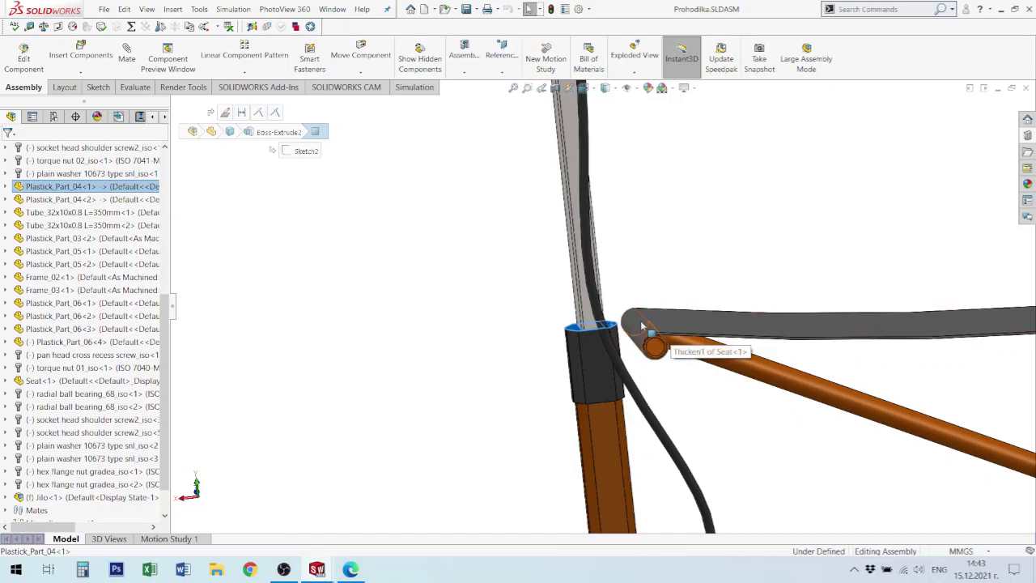
middle_drag(656, 334, 668, 356)
scroll(668, 356, down, 3)
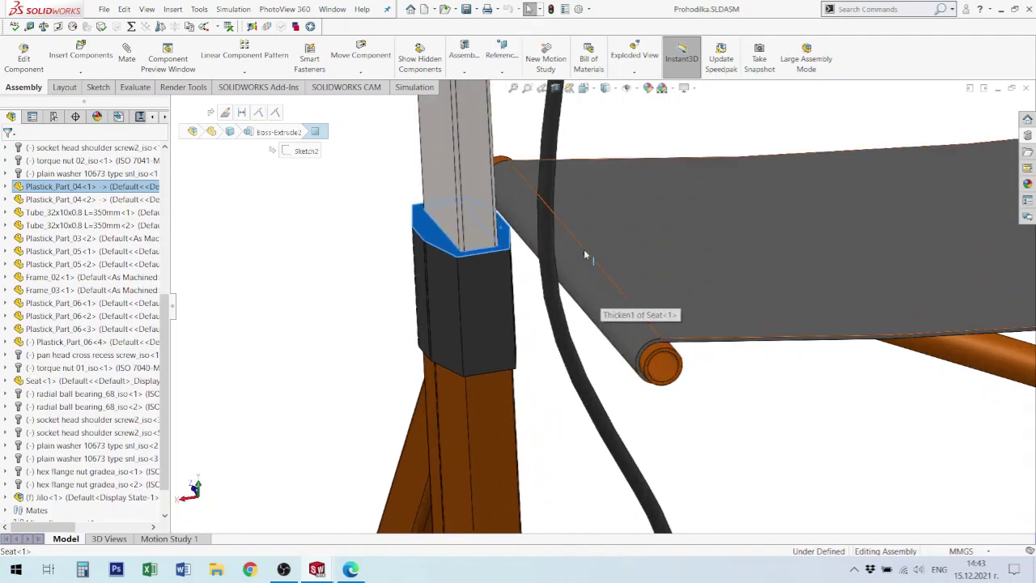
middle_drag(599, 260, 590, 262)
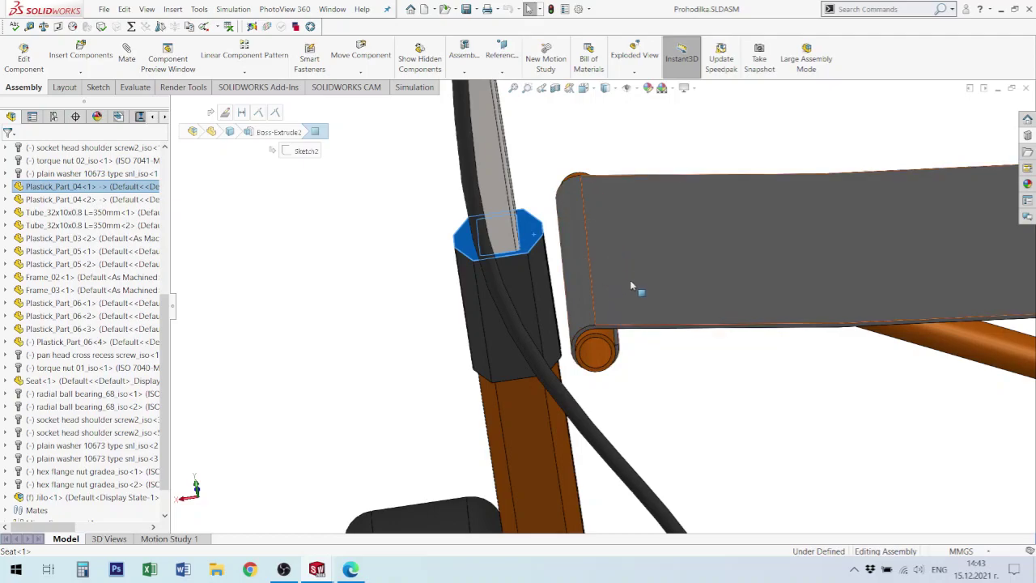
scroll(631, 285, up, 8)
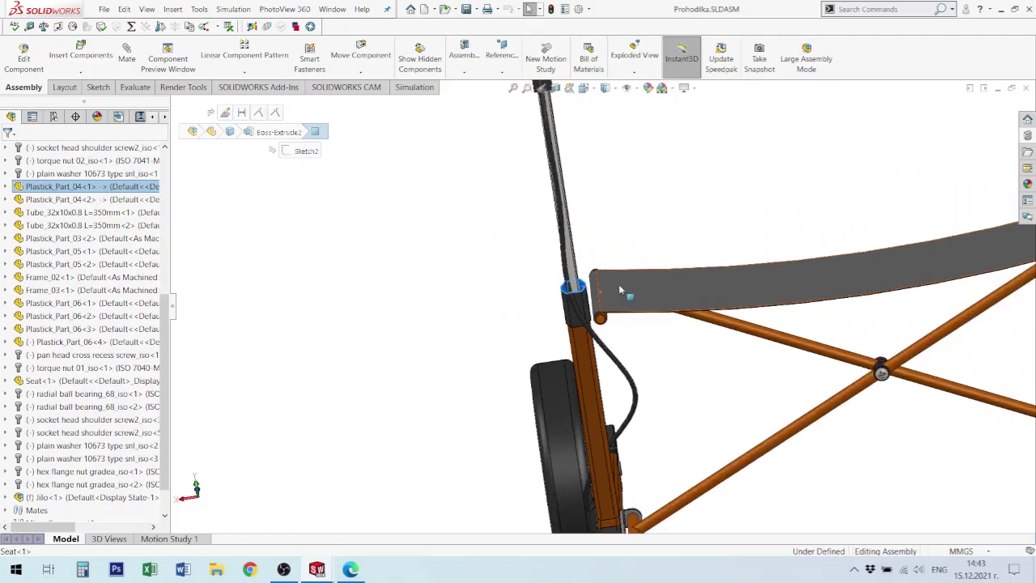
scroll(598, 299, down, 4)
click(569, 344)
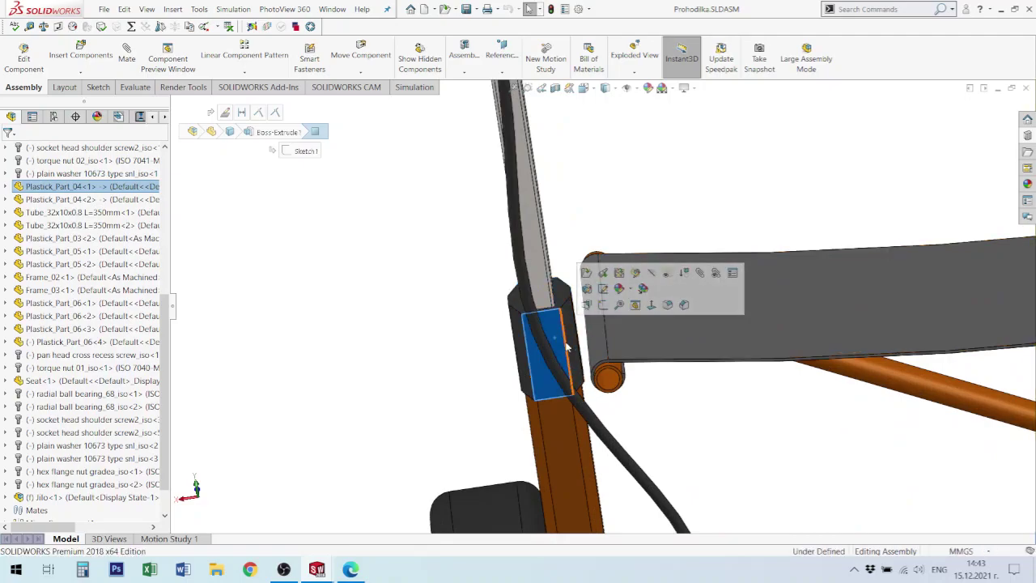
mouse_move(571, 346)
middle_down()
mouse_move(608, 345)
mouse_move(575, 358)
middle_up()
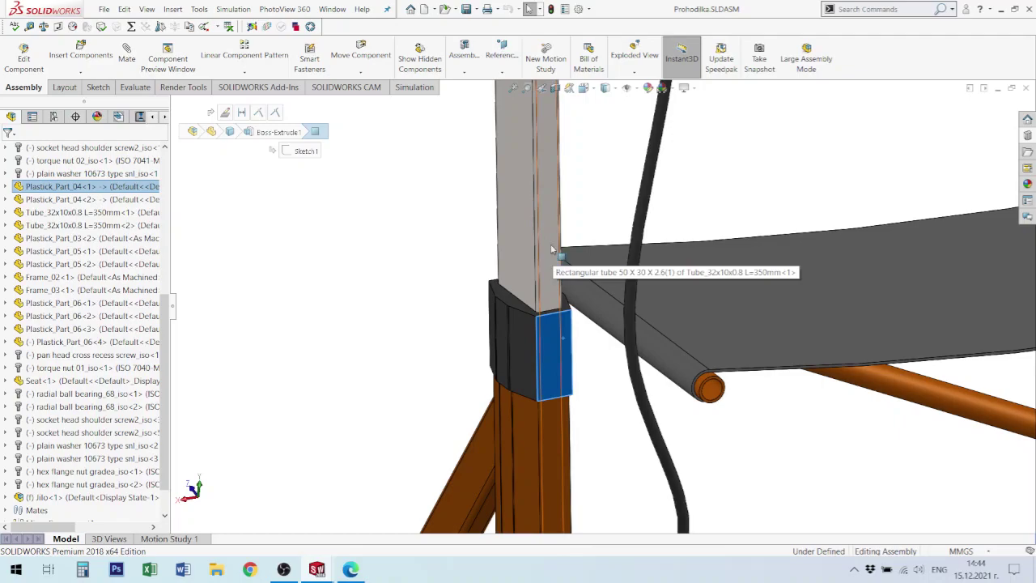
- Open the Plastick_Part_04 collar from the upright in its own window and turn it to show its hollow end
scroll(543, 277, down, 2)
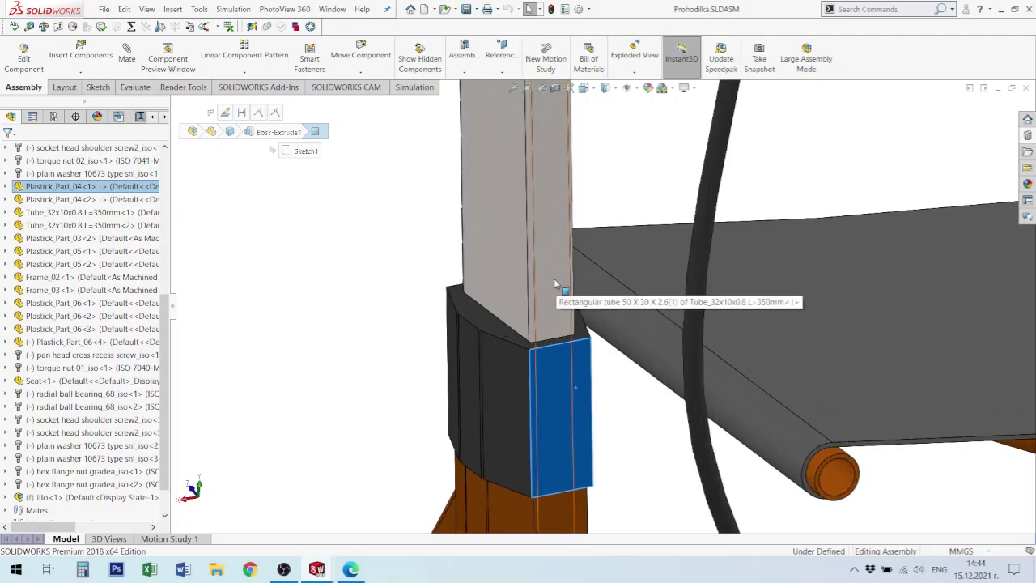
scroll(555, 341, down, 2)
scroll(573, 278, up, 2)
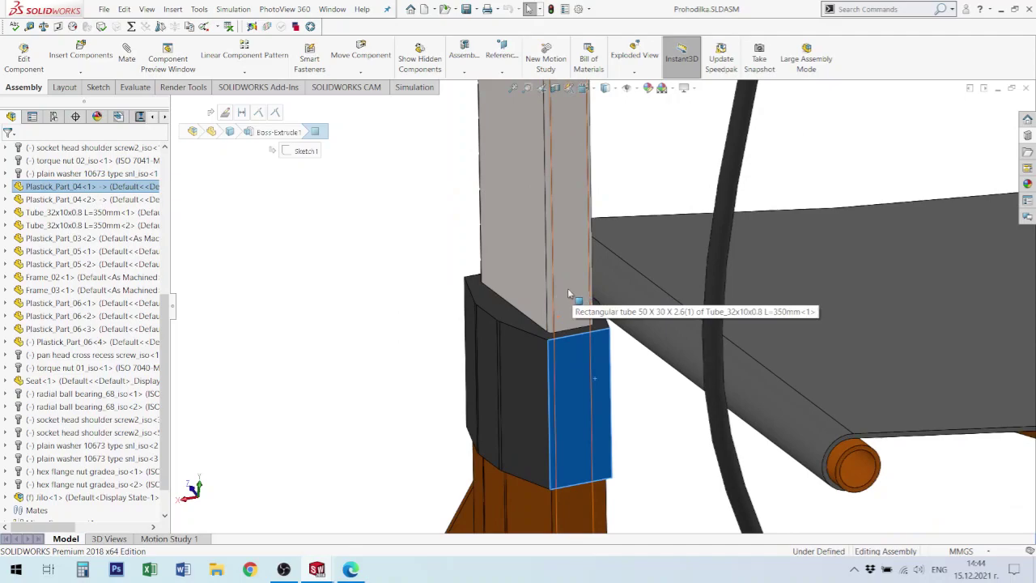
scroll(562, 316, up, 3)
click(600, 359)
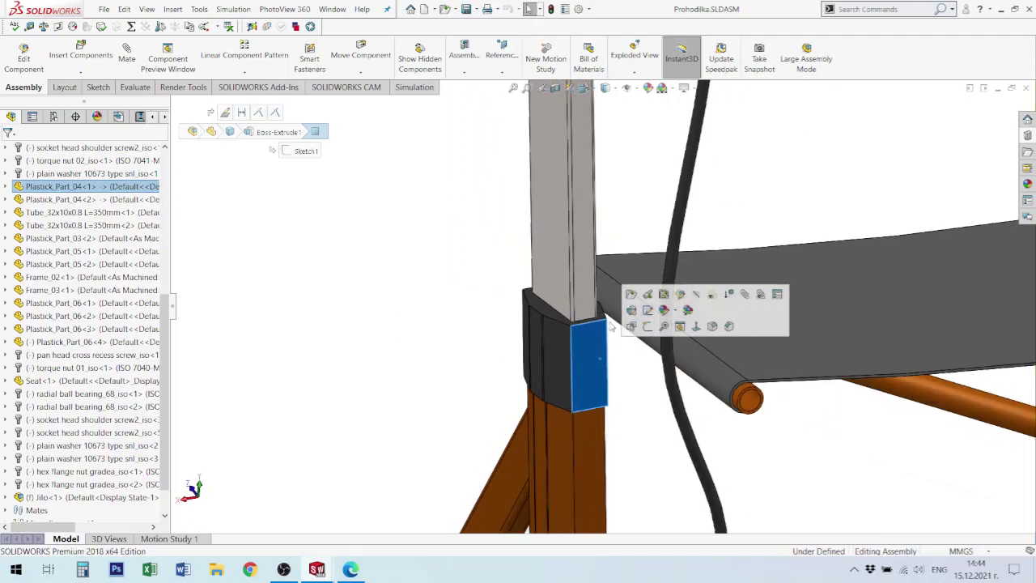
click(633, 295)
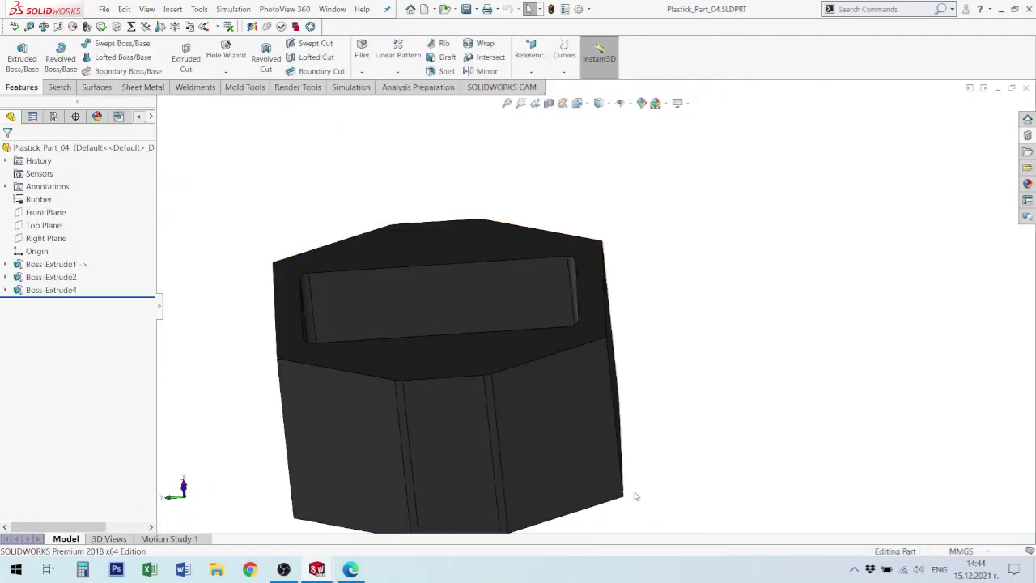
scroll(644, 423, up, 5)
middle_drag(555, 251, 625, 368)
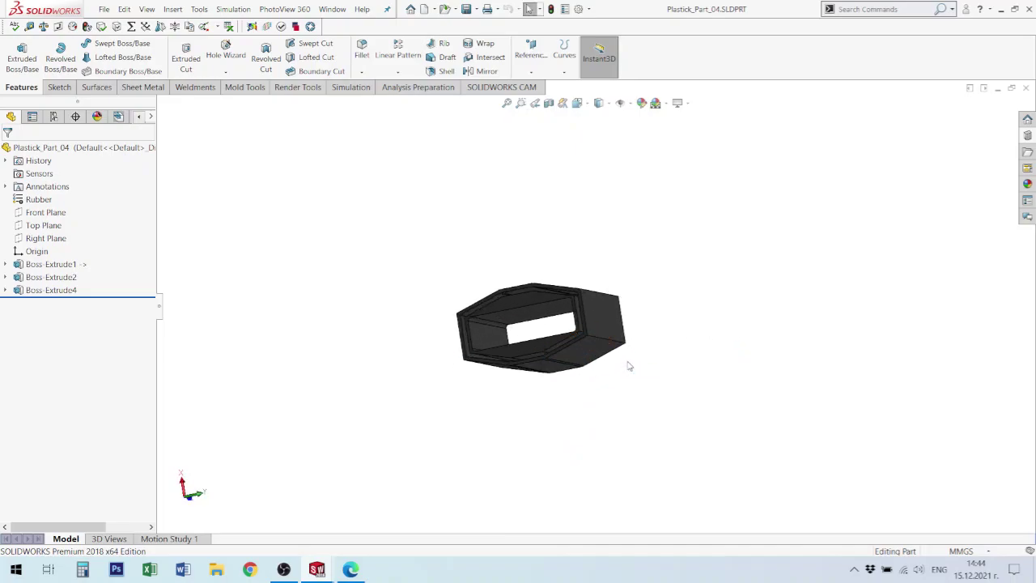
- Return to the Prohodilka assembly, check the collar's place on the walker, and close the assembly while keeping Plastick_Part_04 open
key(ctrl+Tab)
key(ctrl+Tab)
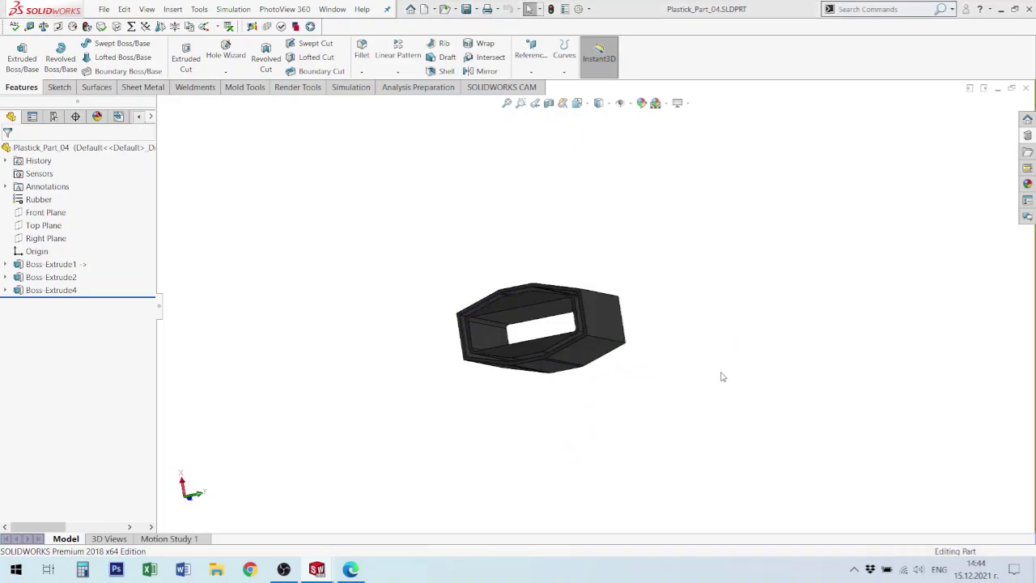
click(1026, 87)
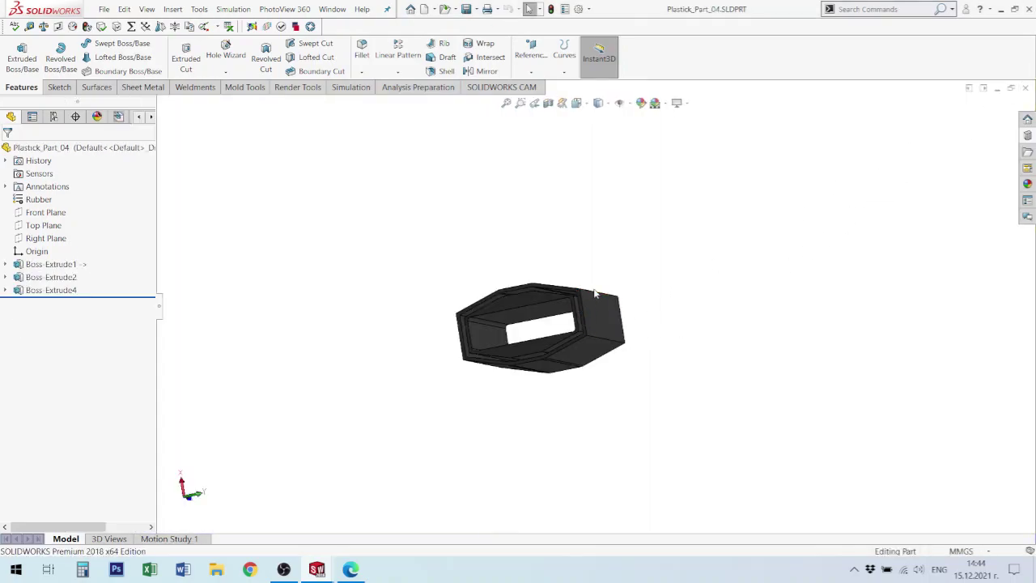
key(ctrl+Tab)
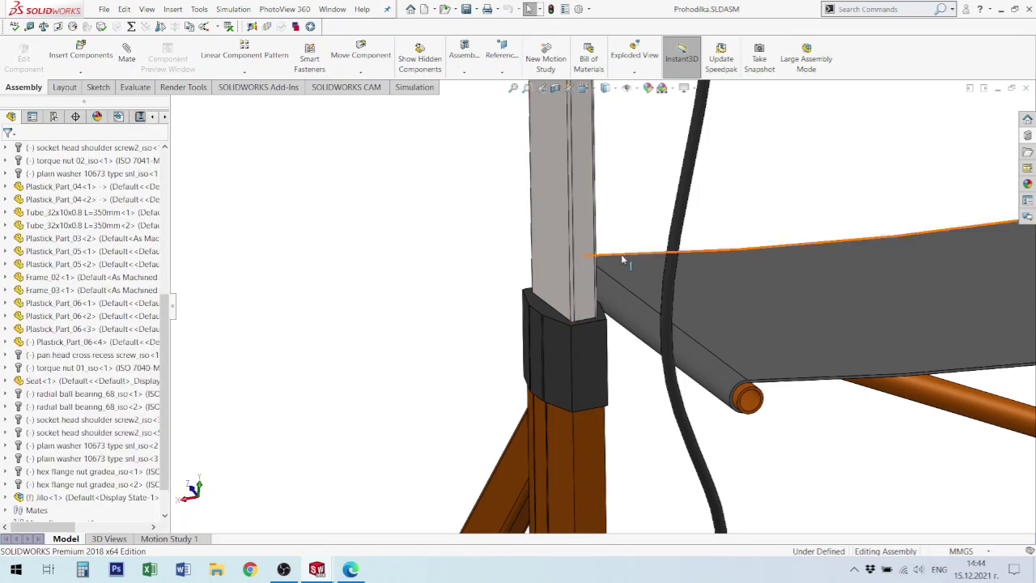
scroll(780, 219, up, 6)
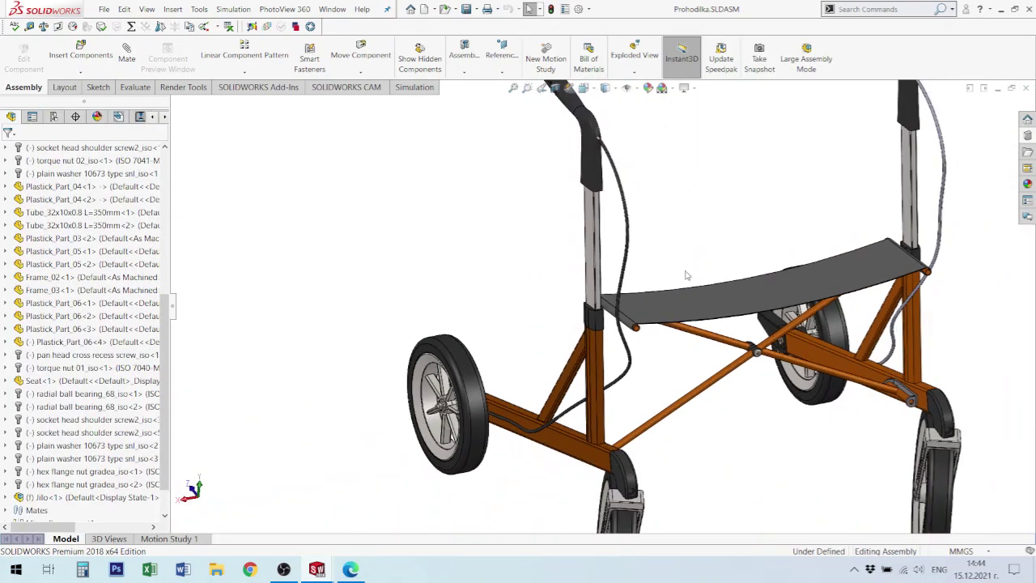
scroll(733, 263, up, 1)
scroll(567, 320, down, 4)
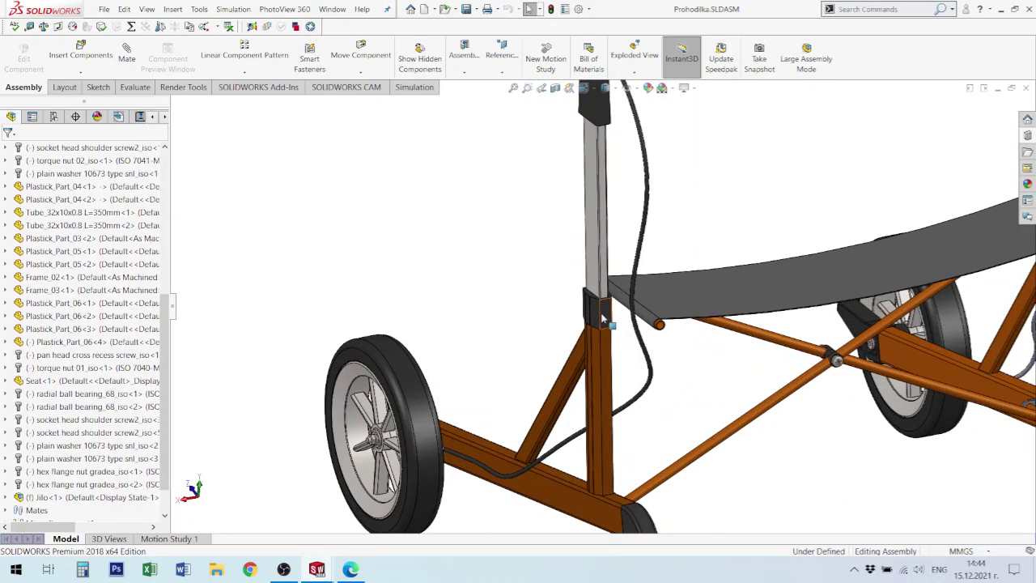
key(f)
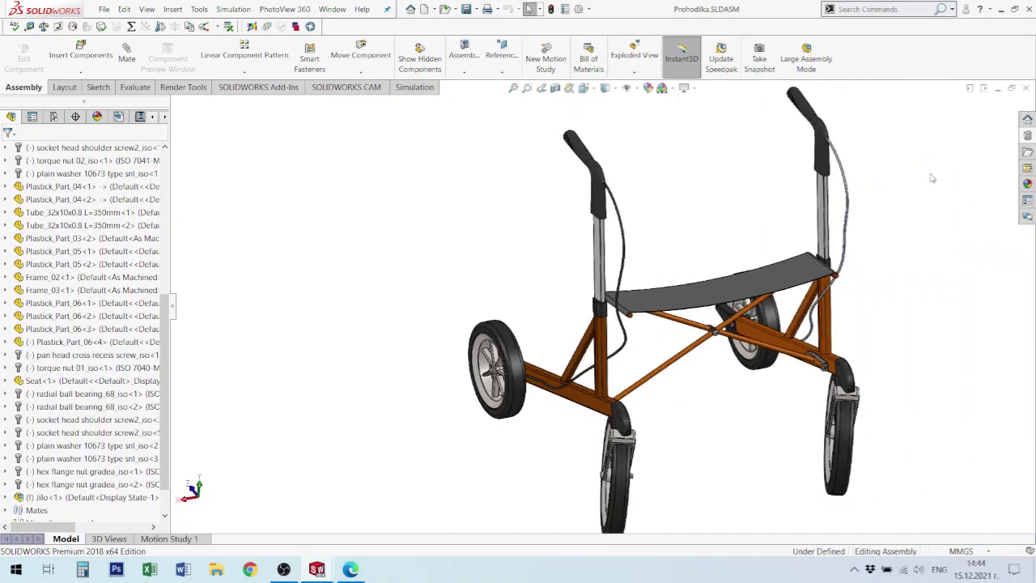
click(1027, 88)
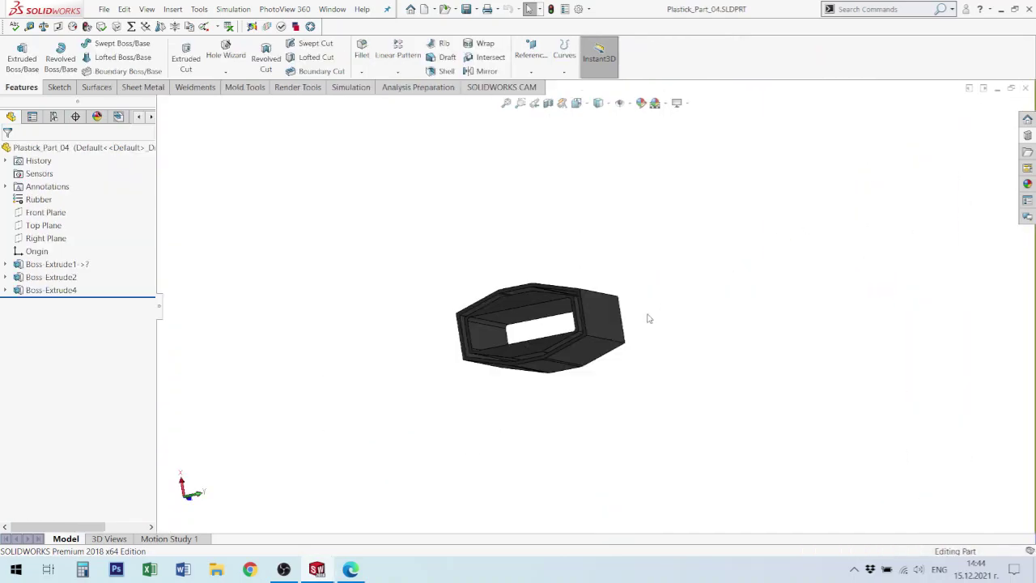
- Save the collar part under the new name Plastick_Part_07.SLDPRT in the Personal work folder
middle_drag(647, 319, 621, 402)
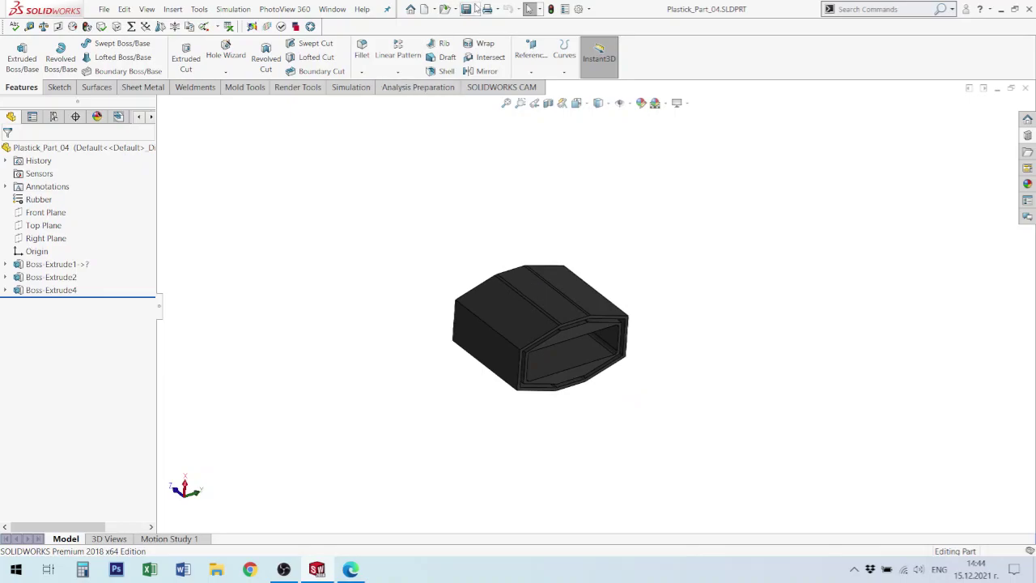
click(477, 10)
click(502, 35)
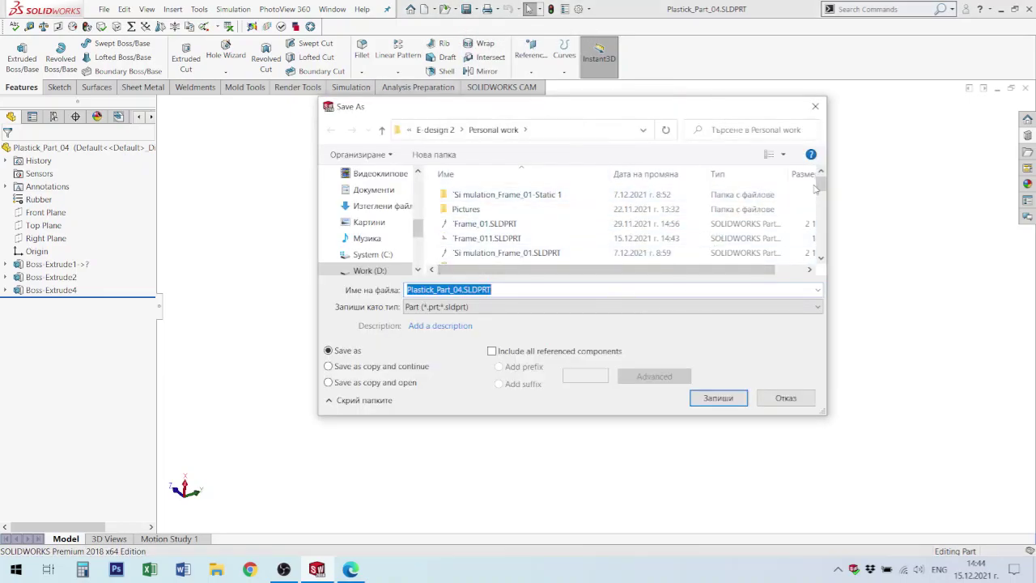
scroll(826, 210, down, 5)
drag(828, 212, 827, 232)
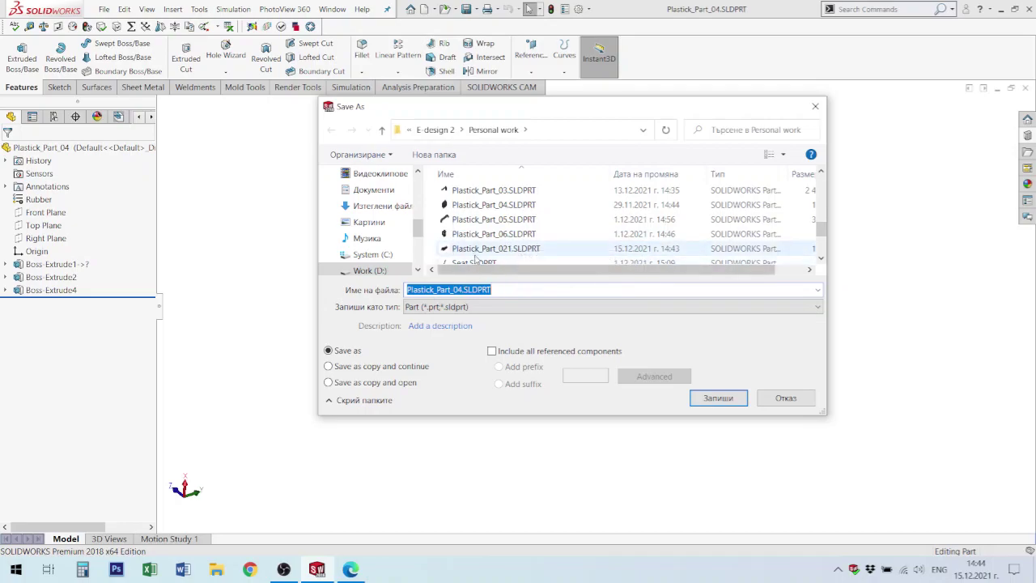
click(438, 233)
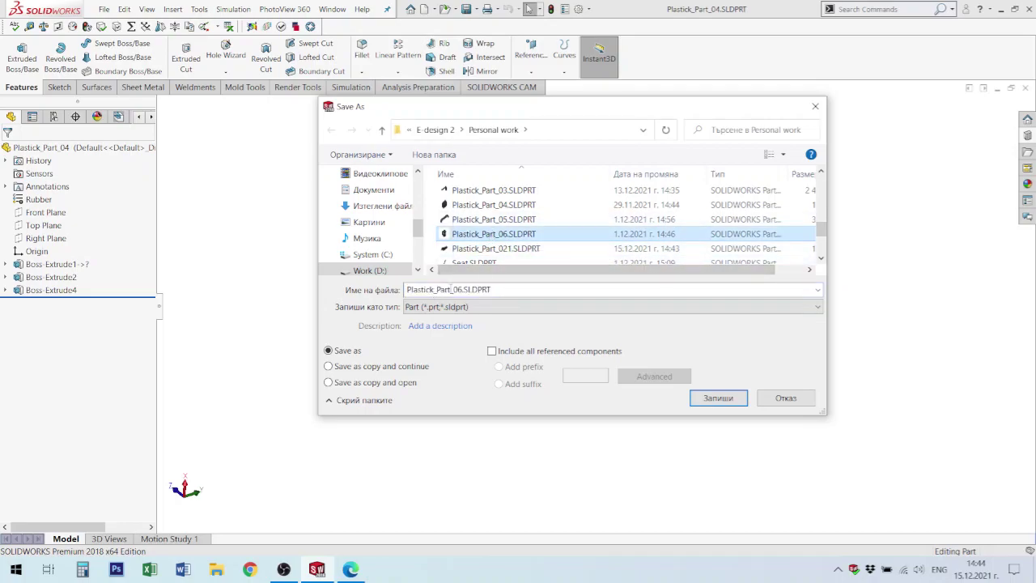
click(437, 289)
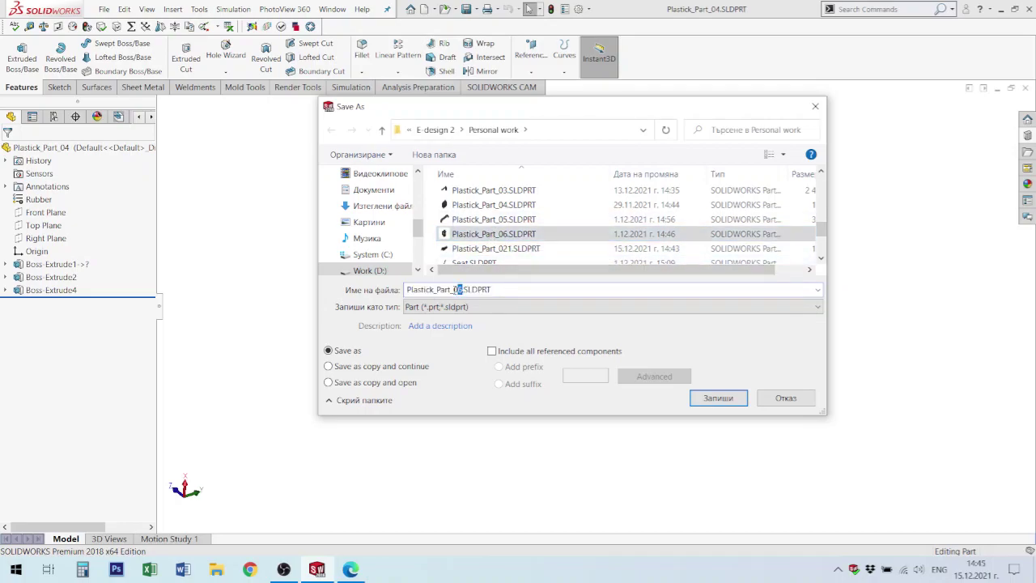
text(8)
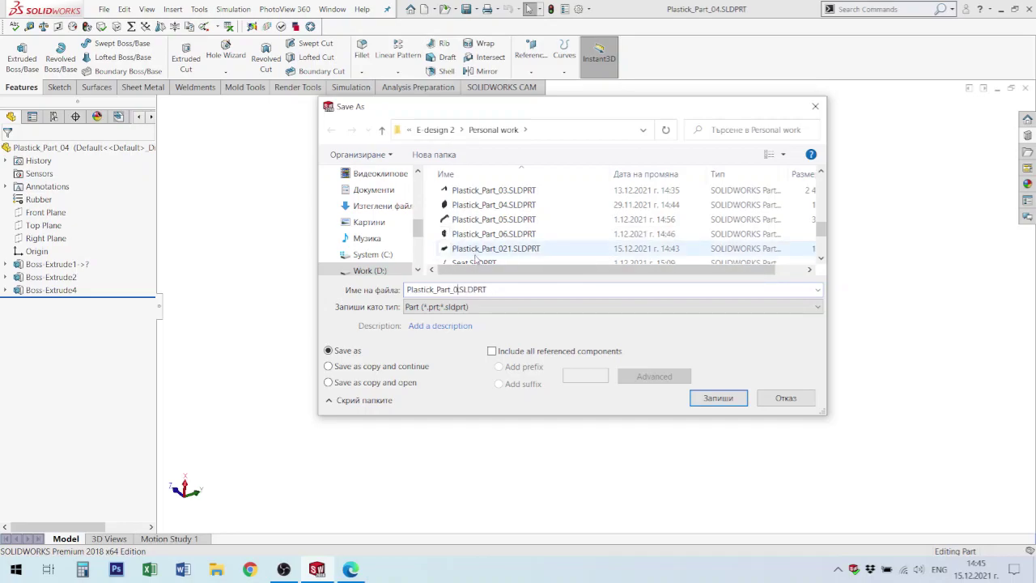
click(700, 398)
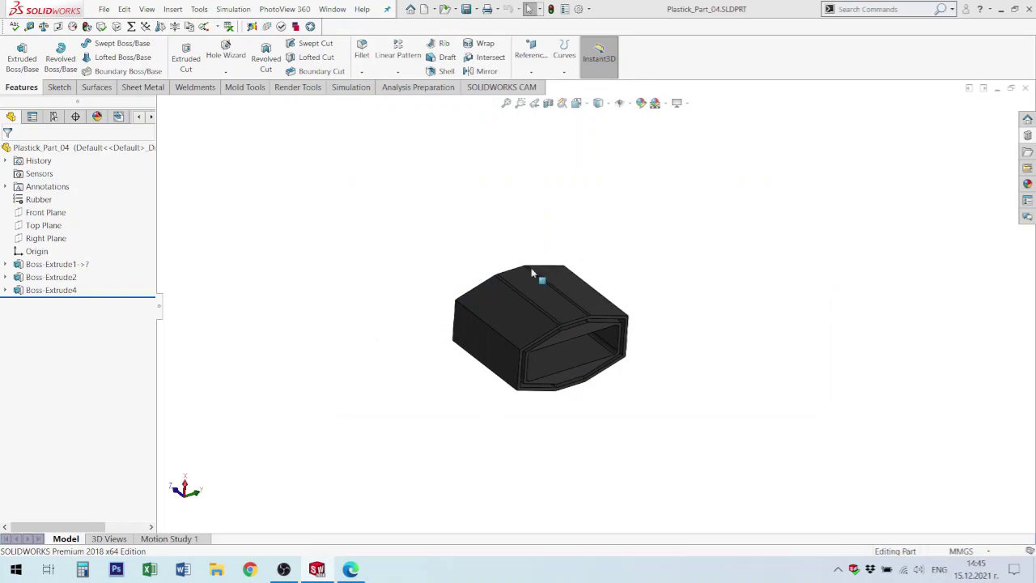
- Examine Boss-Extrude1 and its Sketch1 outline against the collar's outer walls and inner opening
middle_drag(532, 274, 547, 192)
click(77, 264)
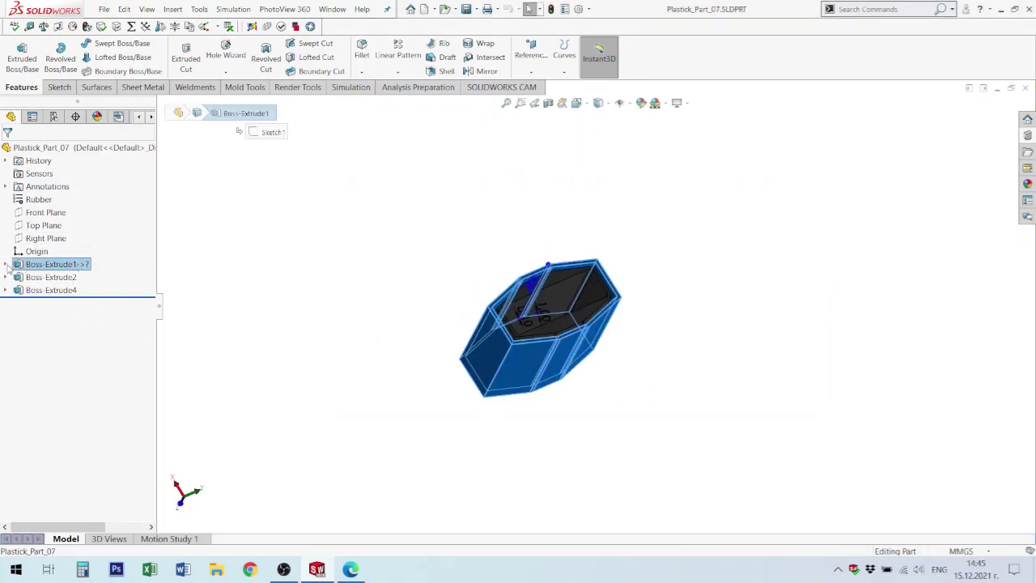
click(7, 265)
click(53, 277)
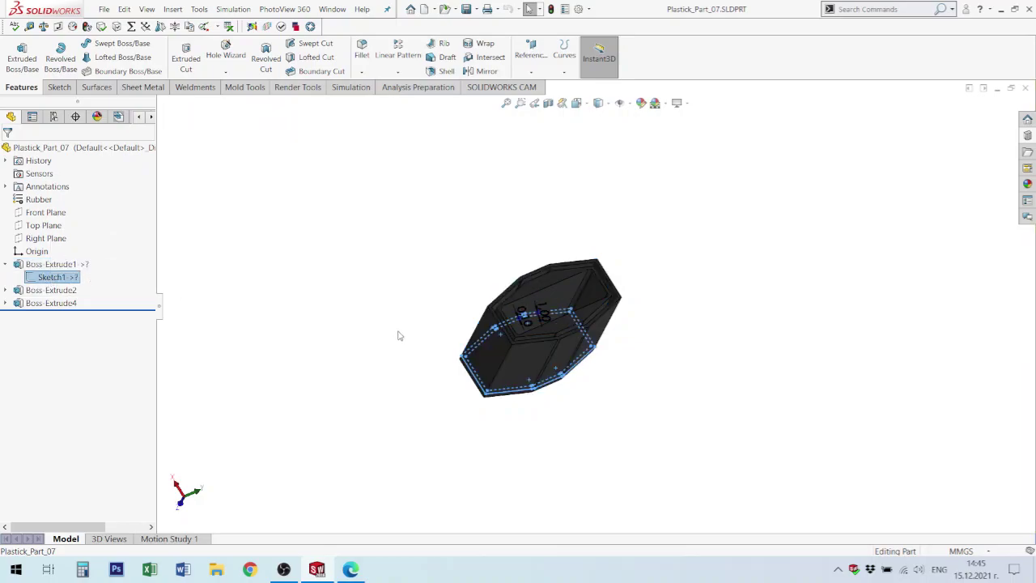
middle_drag(397, 335, 387, 223)
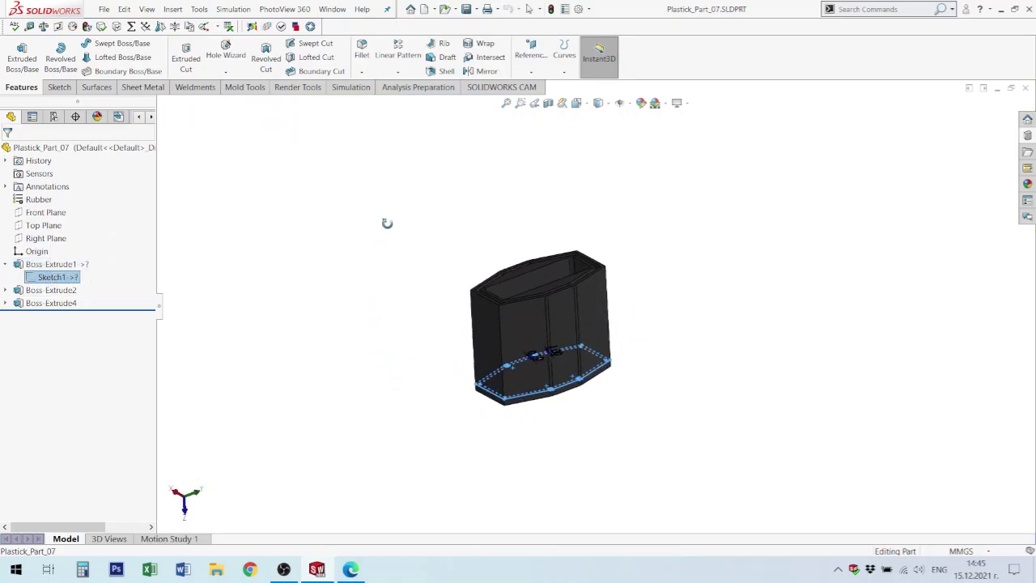
scroll(535, 414, down, 3)
middle_drag(520, 352, 584, 180)
scroll(634, 356, down, 2)
middle_click(666, 337)
middle_drag(666, 337, 702, 451)
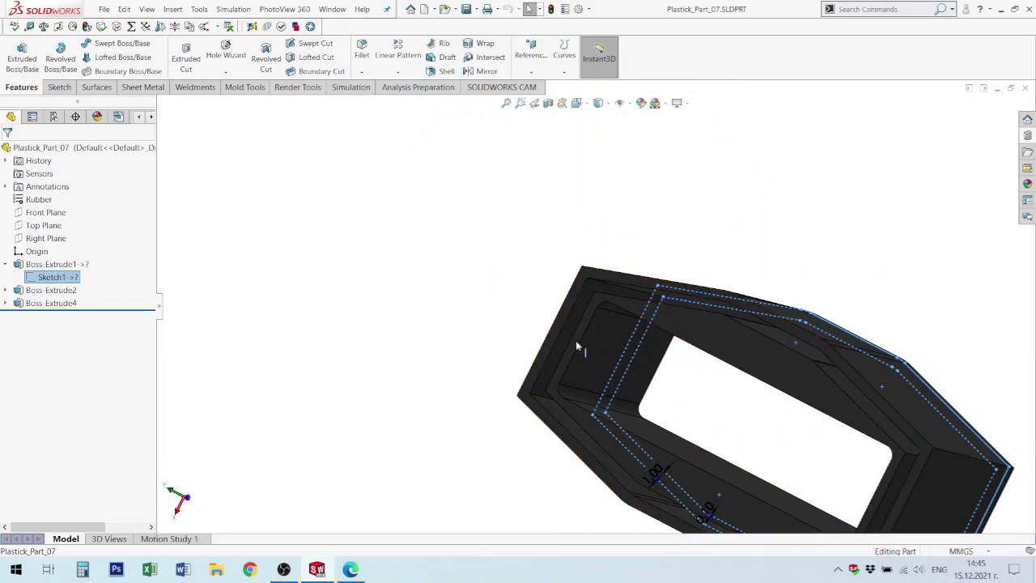
- Examine Boss-Extrude4 and its Sketch3, which define the inner body around the collar's rectangular opening
click(49, 304)
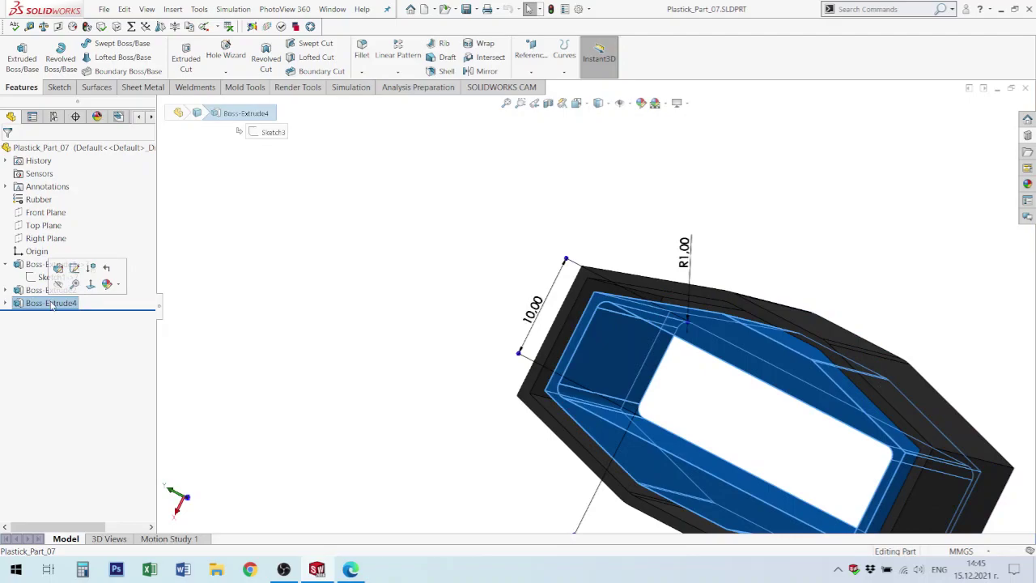
mouse_move(539, 349)
middle_down()
mouse_move(615, 348)
mouse_move(532, 346)
mouse_move(545, 341)
middle_up()
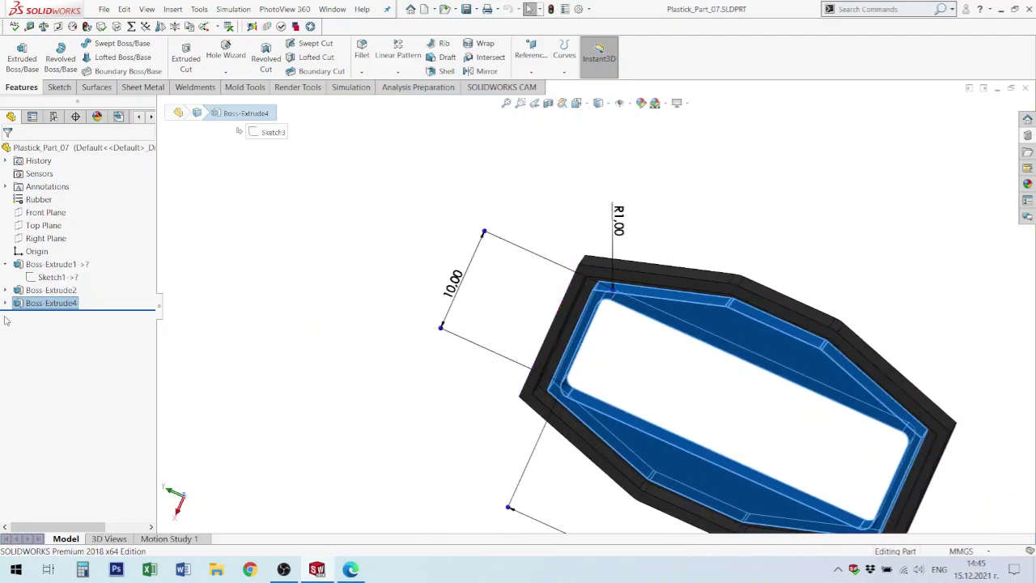
click(7, 303)
click(51, 316)
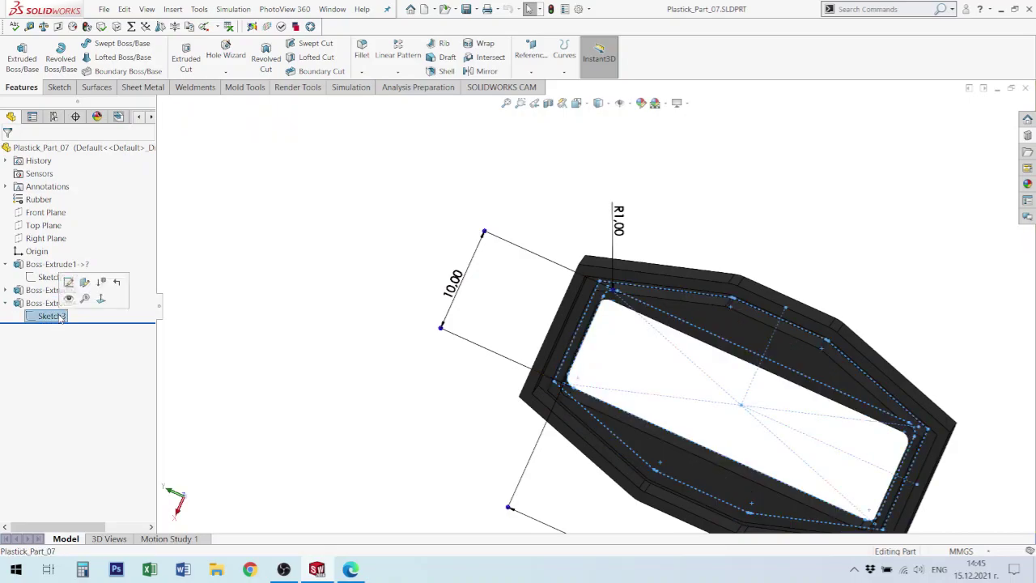
scroll(603, 311, up, 2)
middle_drag(630, 335, 633, 222)
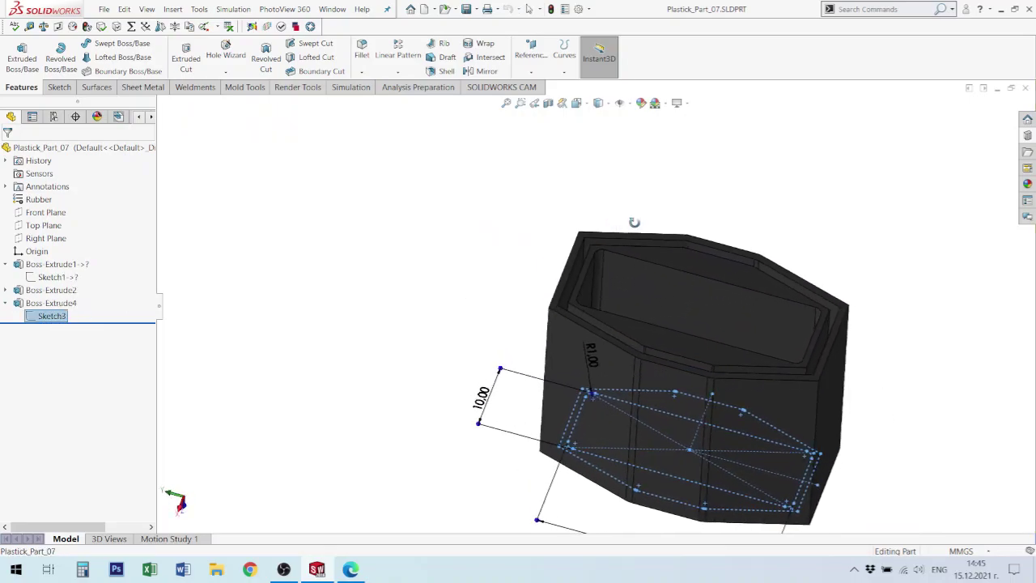
- Examine Boss-Extrude2 and the offset contours of its Sketch2 at the collar's base
click(50, 289)
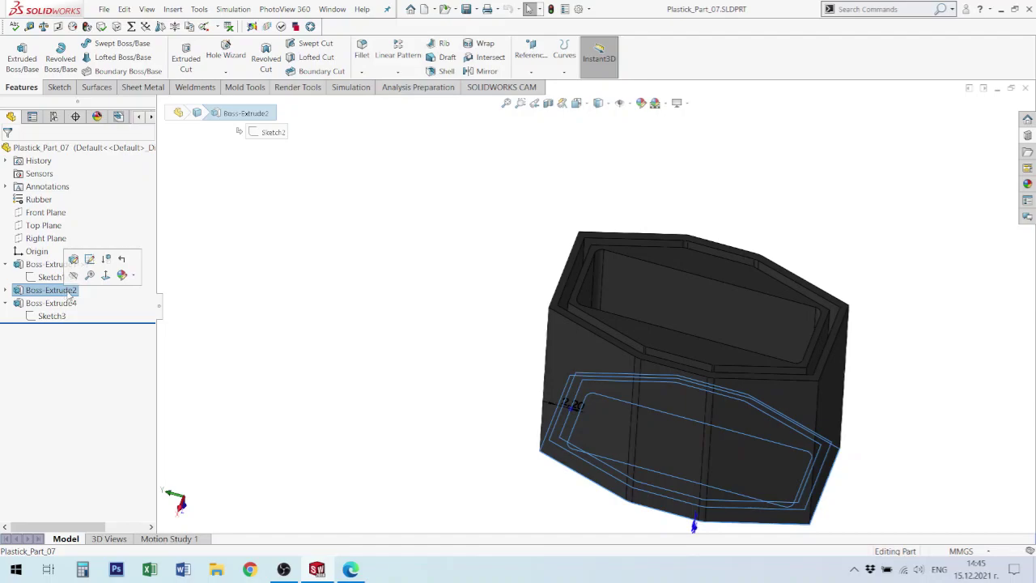
scroll(666, 405, down, 3)
scroll(668, 403, up, 2)
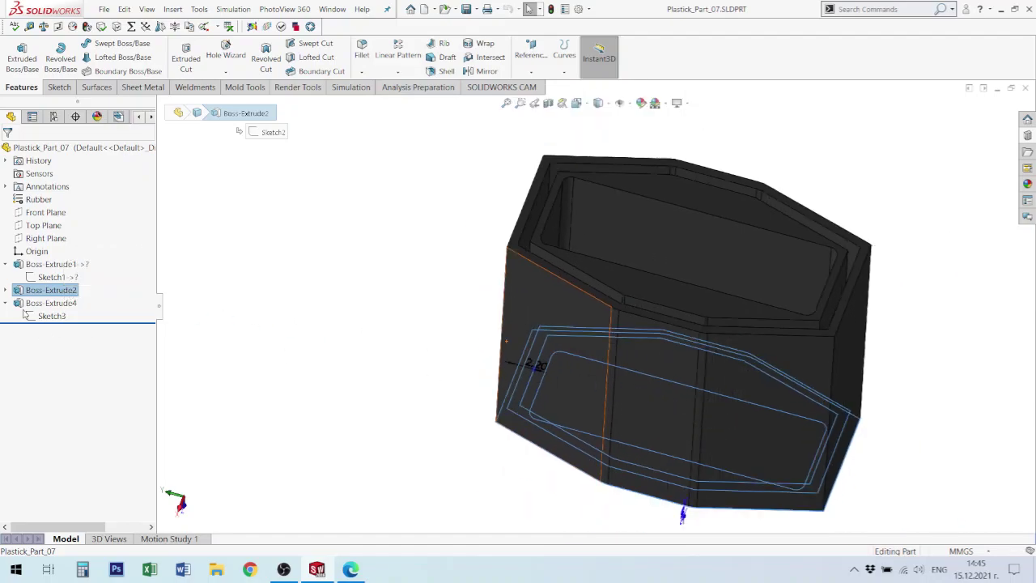
click(6, 290)
click(53, 303)
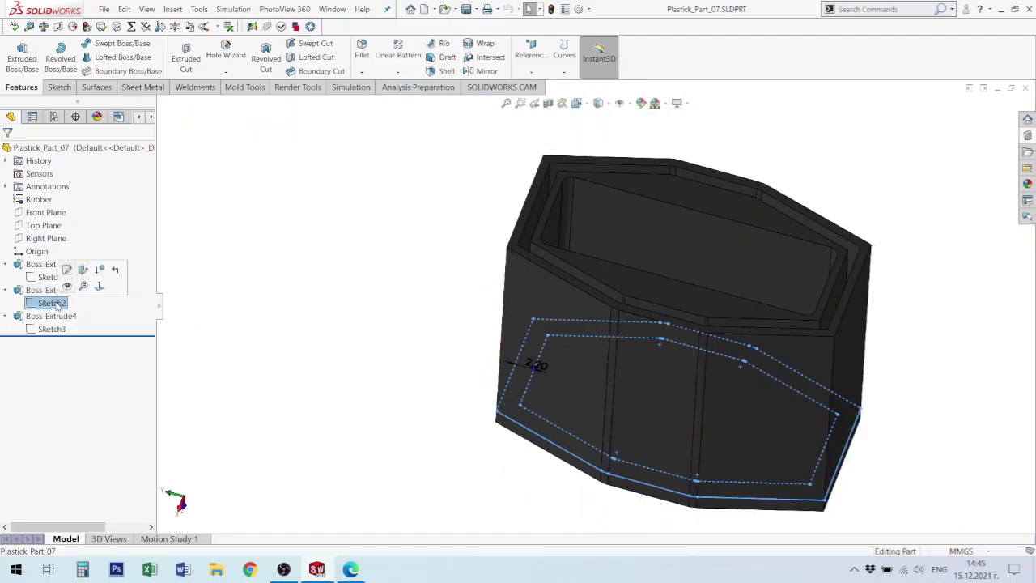
- Open Sketch2 to examine its offset profile, close it, and inspect the rim and rectangular opening of the part
click(66, 270)
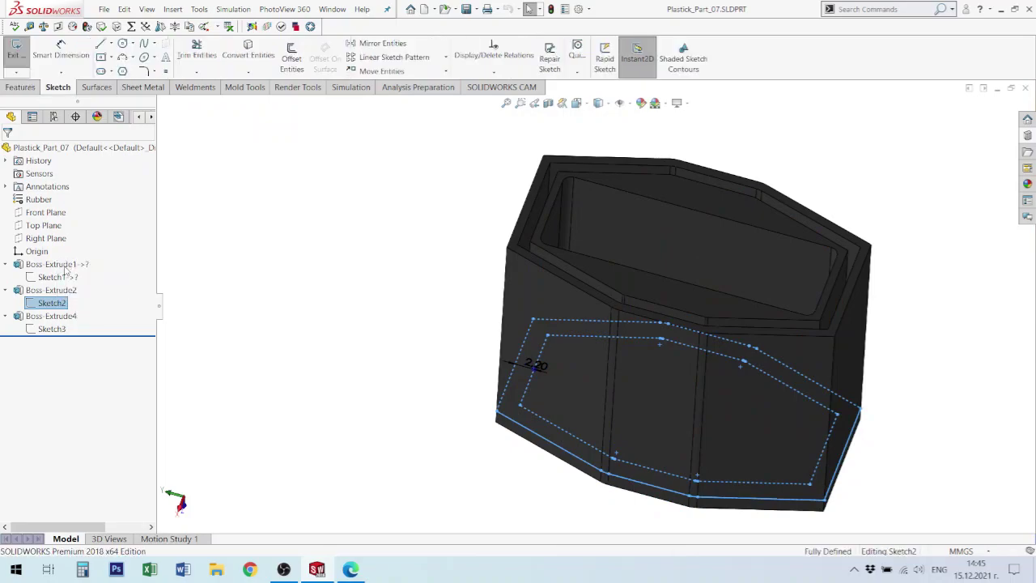
mouse_move(743, 331)
middle_down()
mouse_move(726, 412)
mouse_move(672, 365)
middle_up()
scroll(669, 271, down, 2)
middle_drag(670, 272, 469, 167)
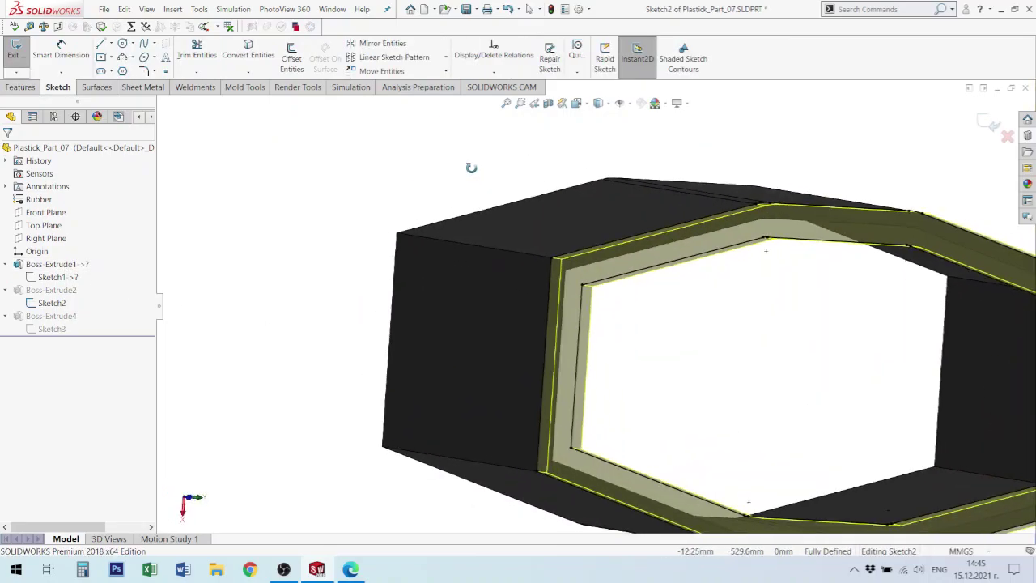
scroll(767, 252, down, 2)
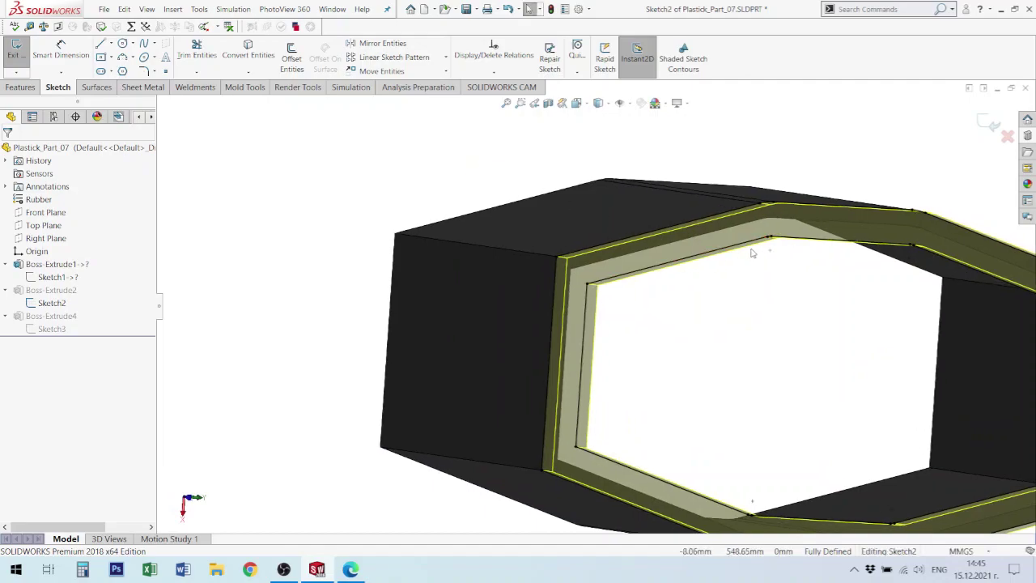
click(990, 127)
middle_drag(676, 296, 661, 340)
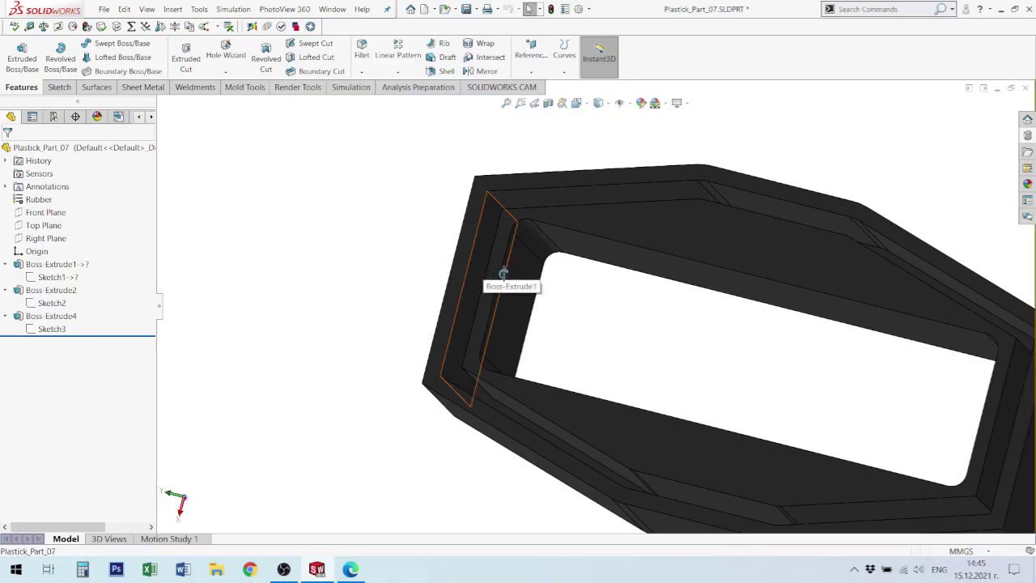
mouse_move(486, 274)
middle_down()
mouse_move(497, 279)
mouse_move(489, 267)
middle_up()
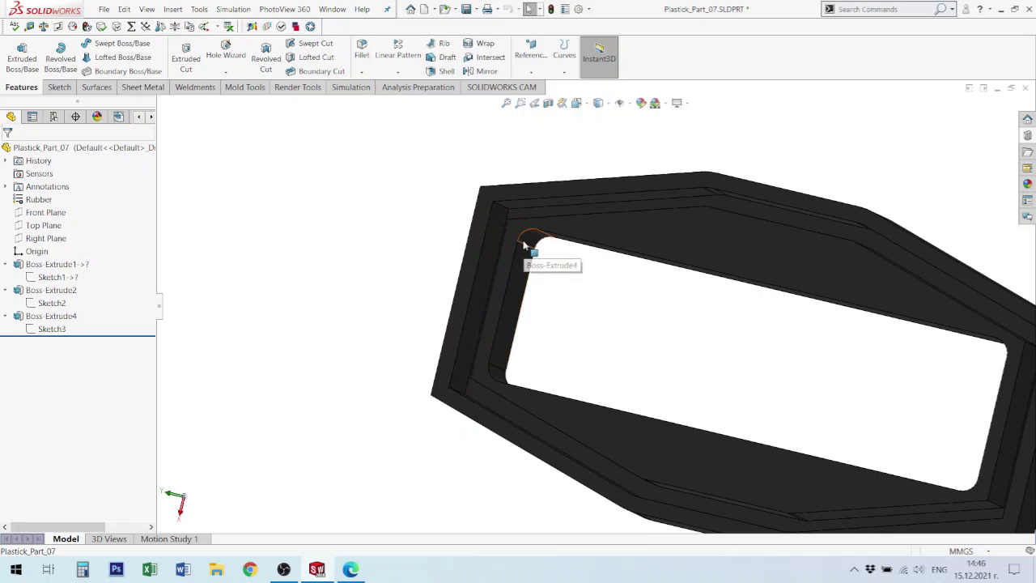
scroll(603, 287, up, 3)
middle_drag(763, 343, 765, 363)
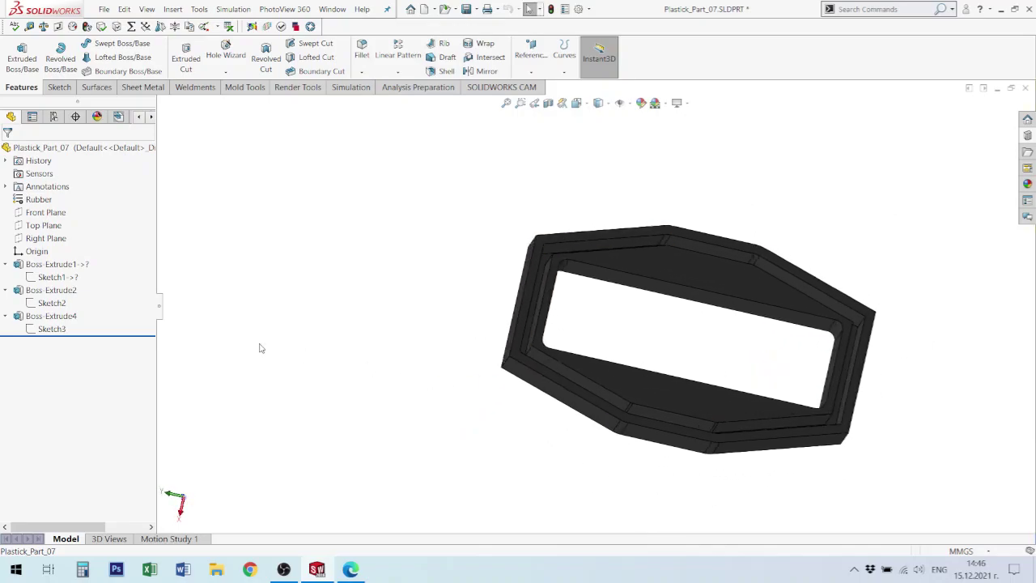
- Open Sketch1 of Boss-Extrude1 for editing
click(65, 278)
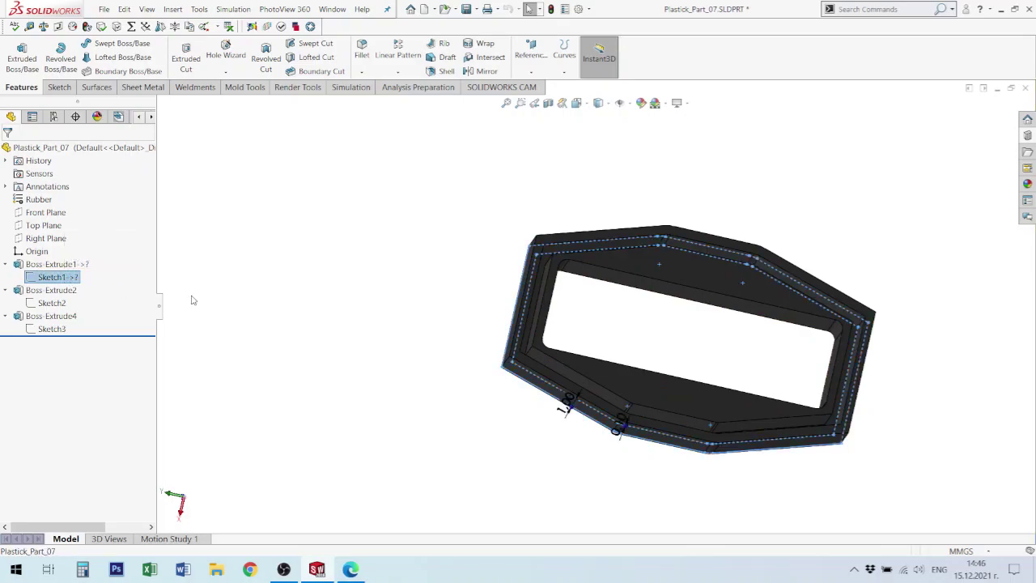
right_click(58, 278)
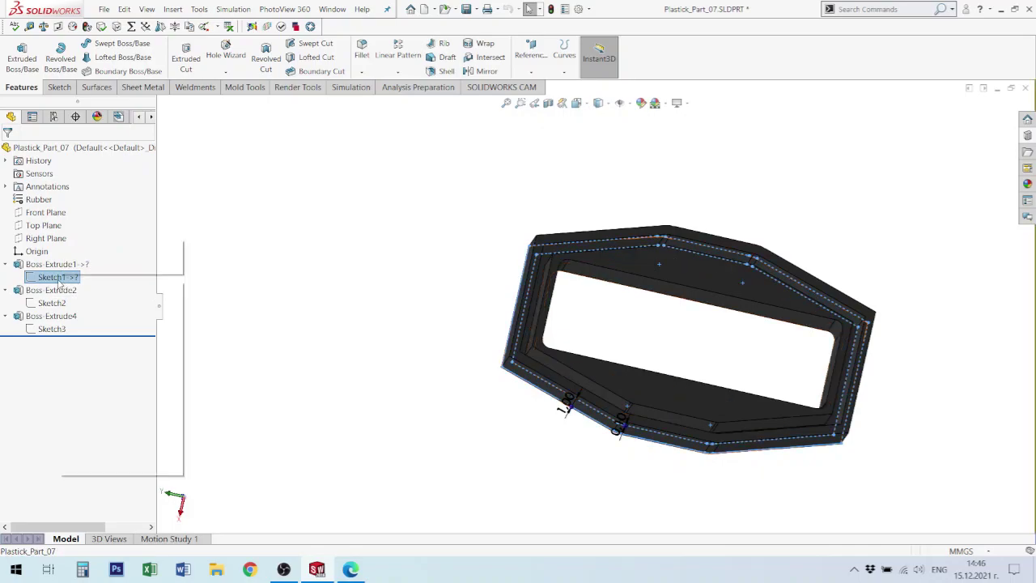
click(68, 248)
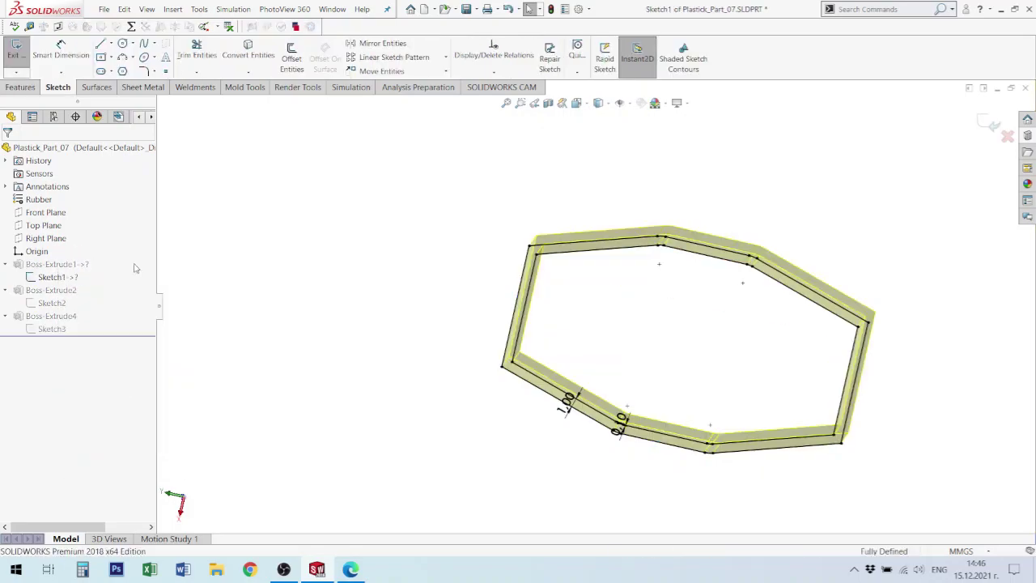
mouse_move(790, 319)
middle_down()
mouse_move(786, 243)
mouse_move(787, 279)
middle_up()
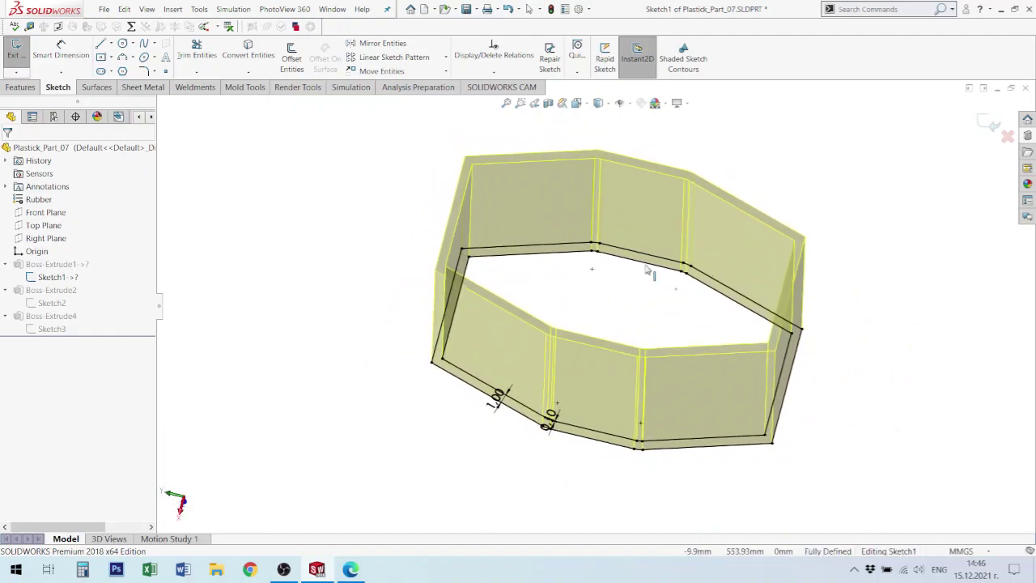
- Convert all lines and corner arcs of Sketch1's inner offset outline to construction geometry and exit the sketch
click(645, 264)
scroll(639, 279, down, 5)
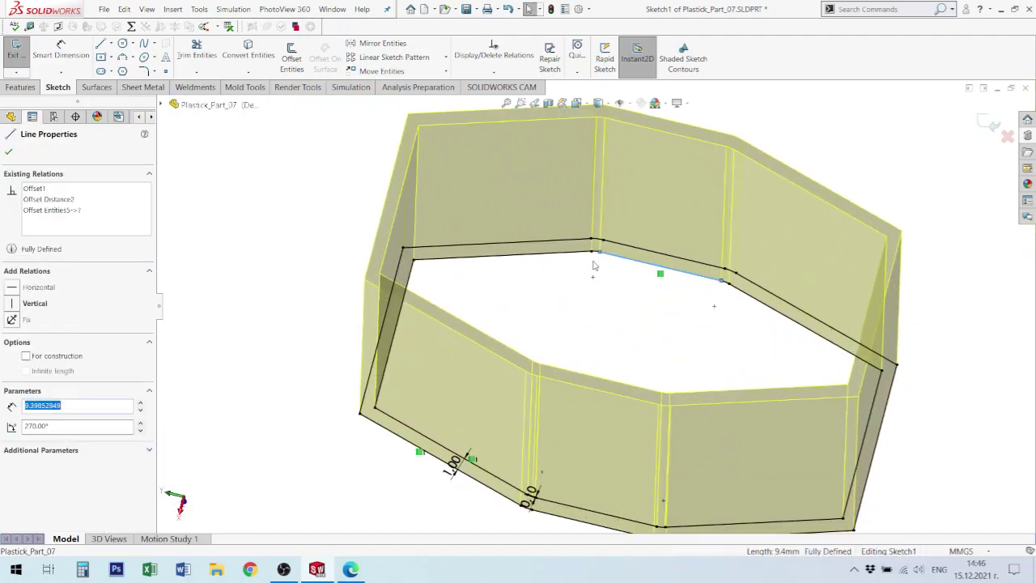
double_click(600, 258)
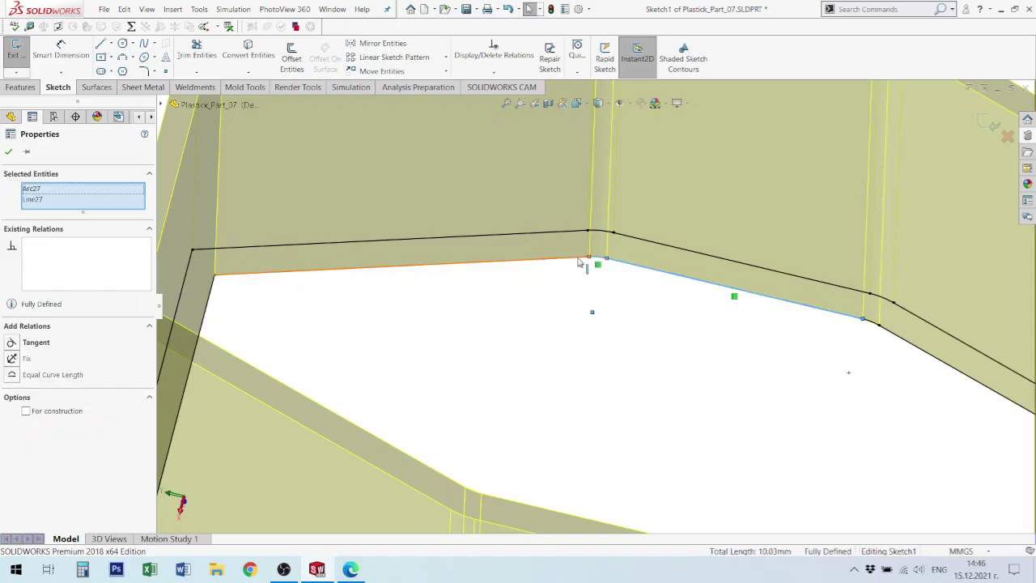
double_click(906, 342)
scroll(906, 344, down, 2)
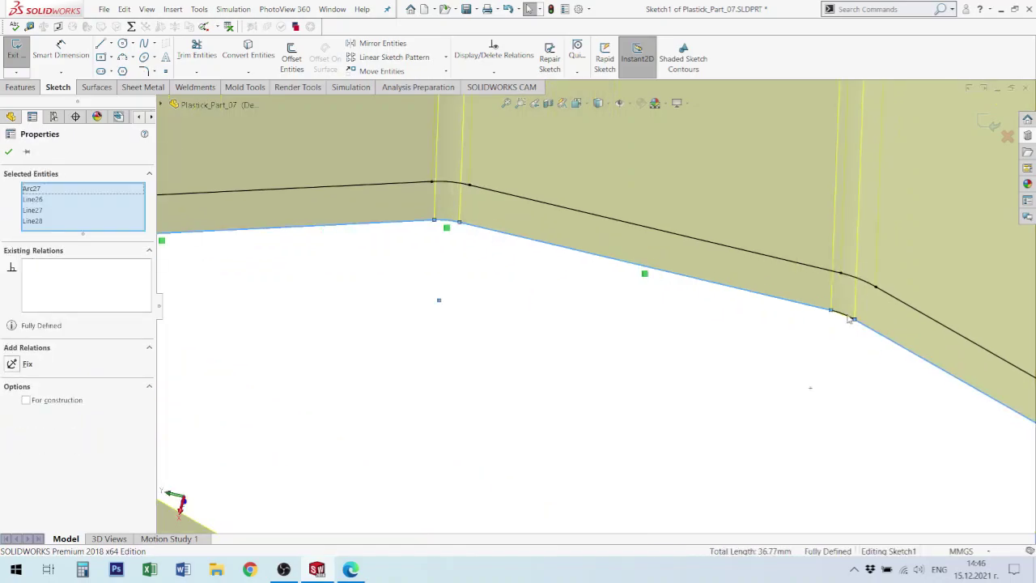
double_click(849, 317)
scroll(855, 363, up, 5)
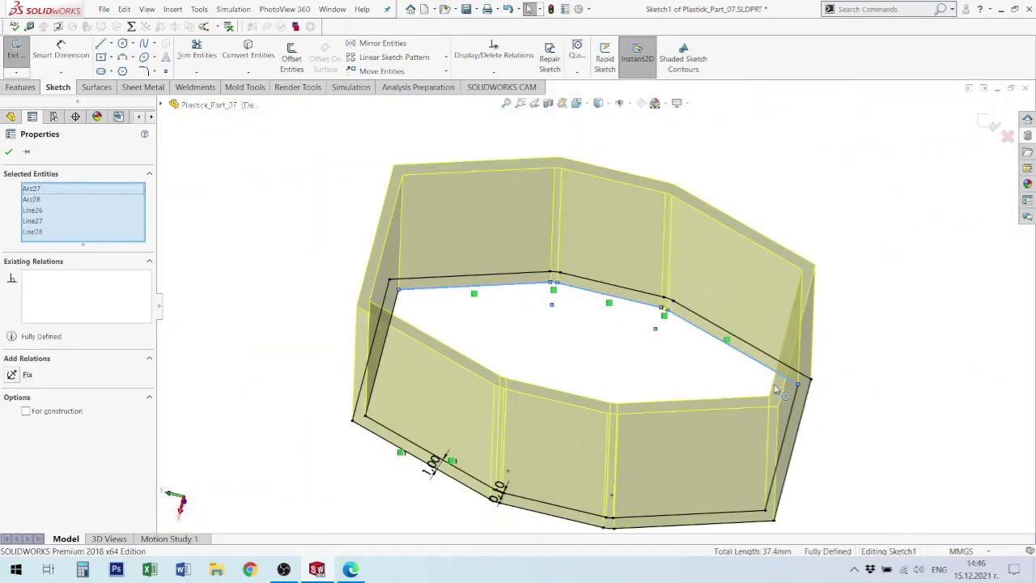
click(798, 409)
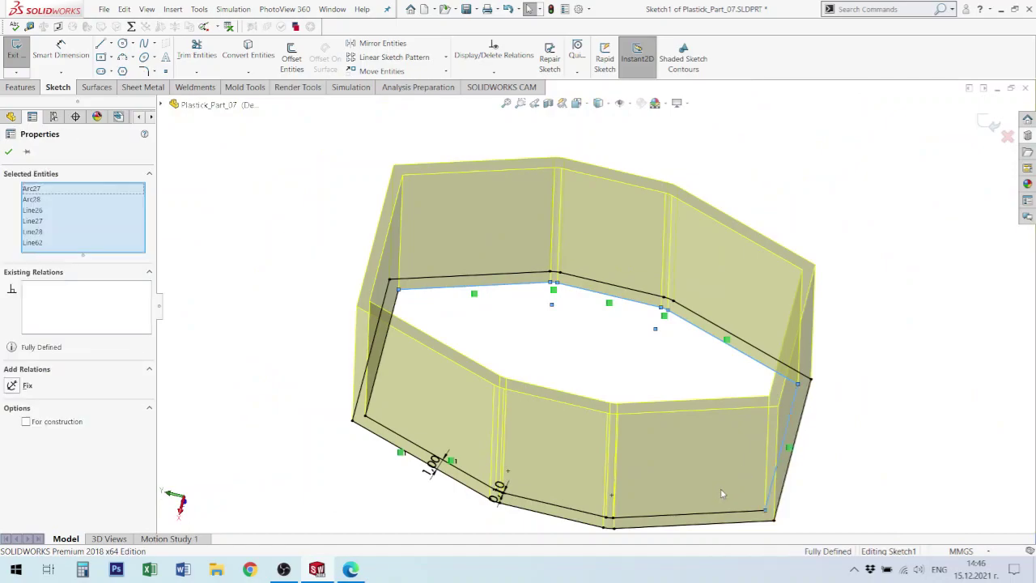
click(723, 518)
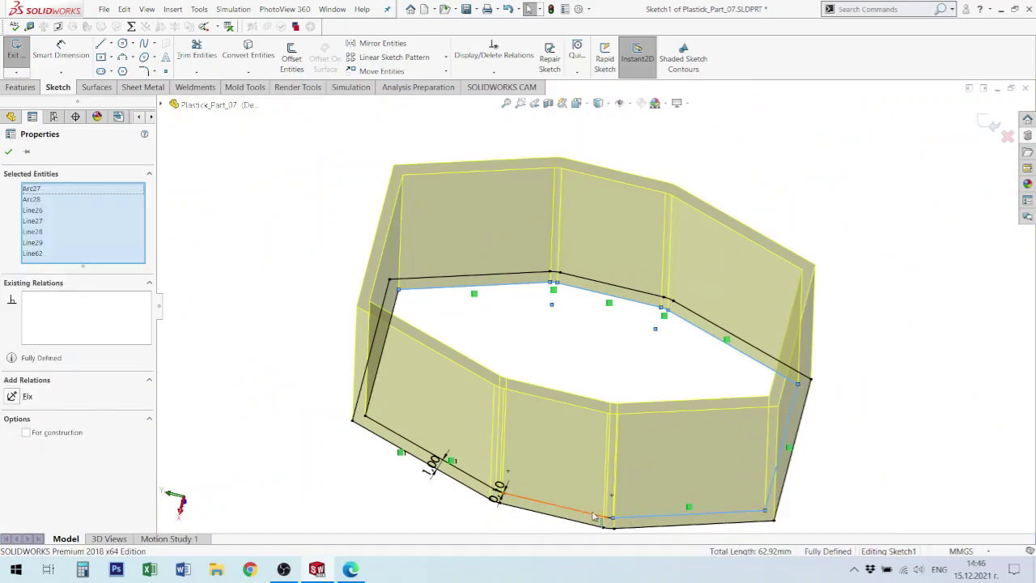
scroll(607, 486, down, 3)
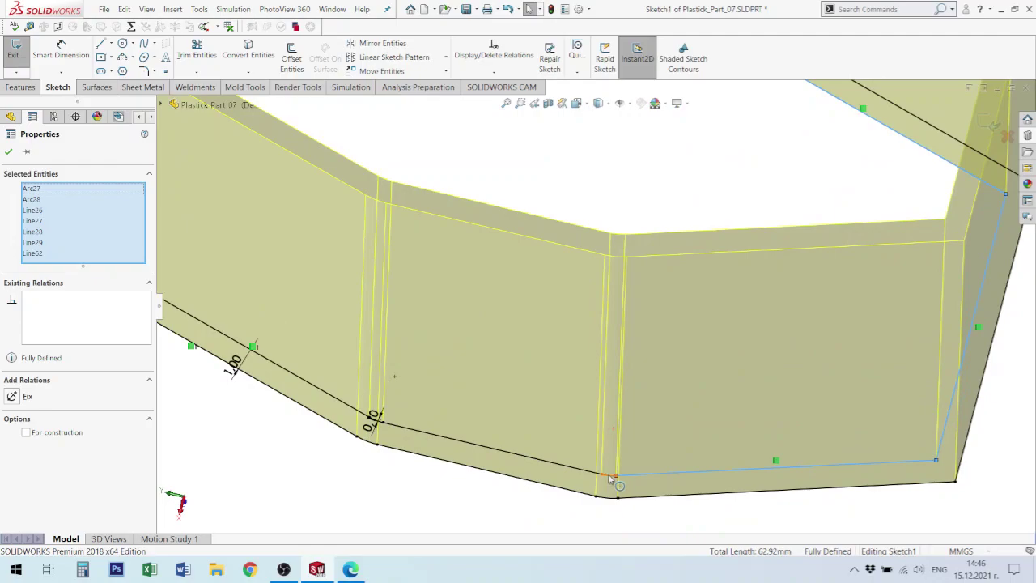
click(608, 475)
click(577, 471)
scroll(381, 421, down, 3)
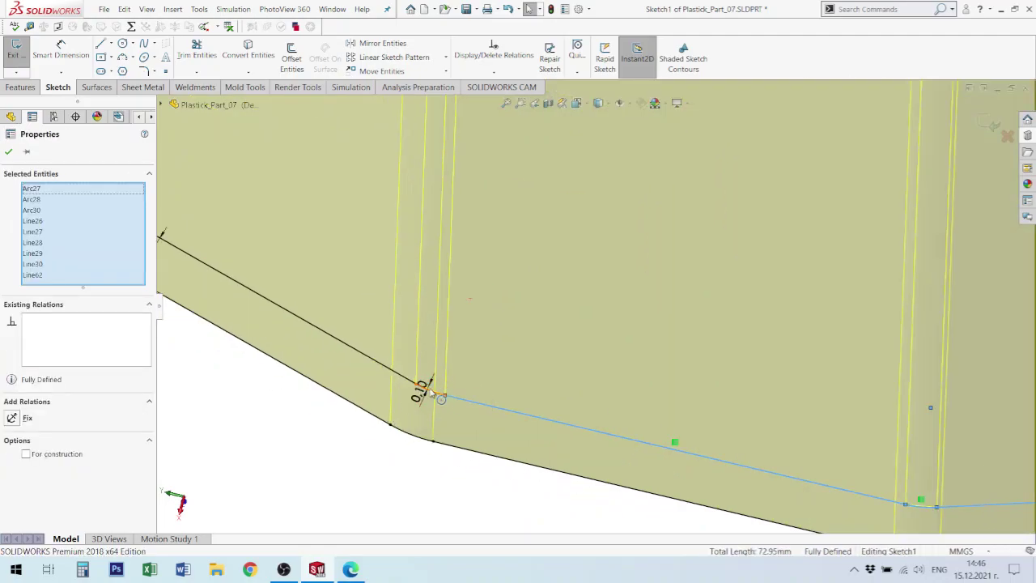
click(428, 386)
click(380, 365)
scroll(402, 345, up, 2)
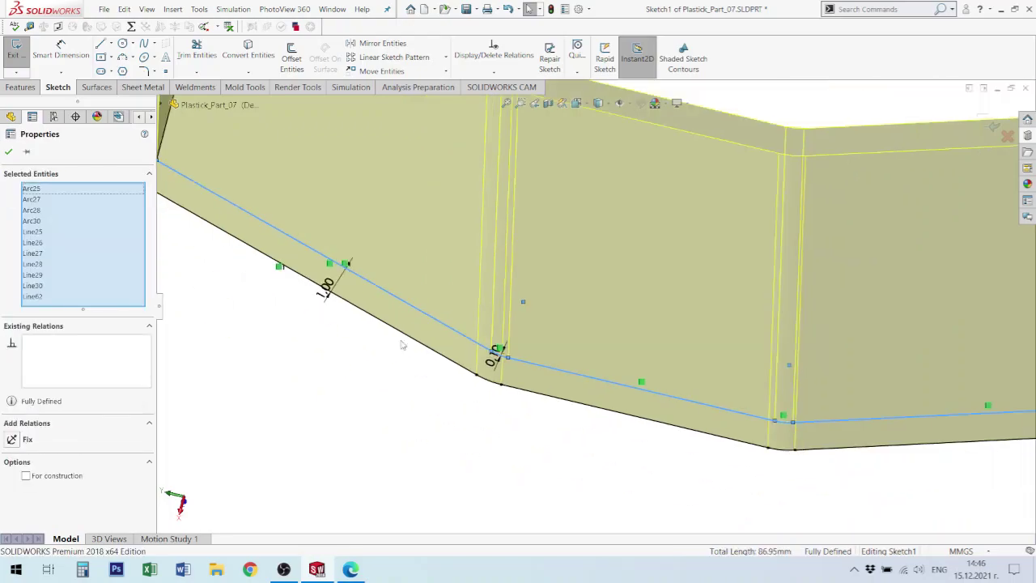
scroll(340, 296, up, 3)
scroll(396, 218, down, 2)
middle_drag(391, 204, 420, 226)
click(420, 227)
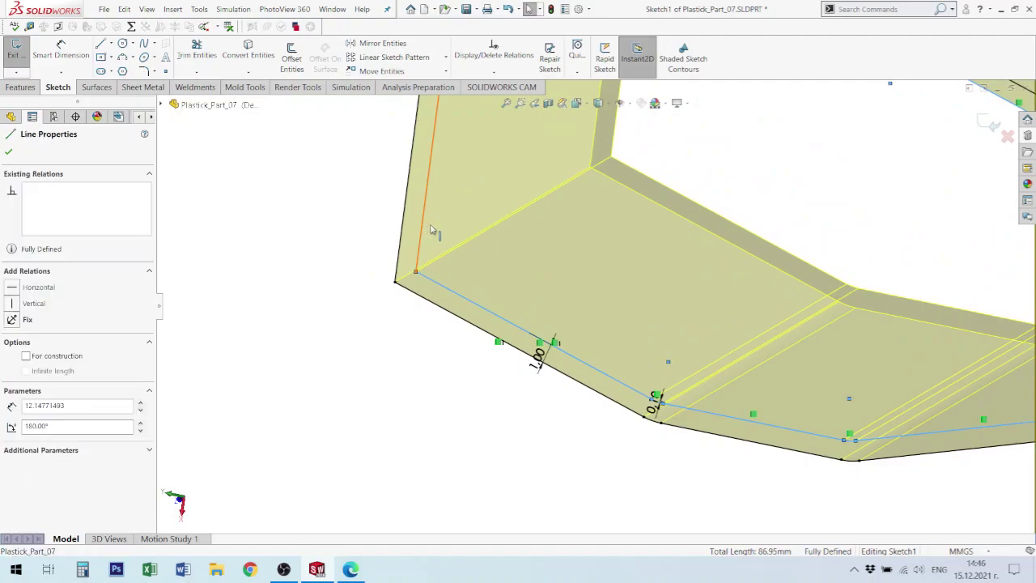
scroll(571, 202, up, 3)
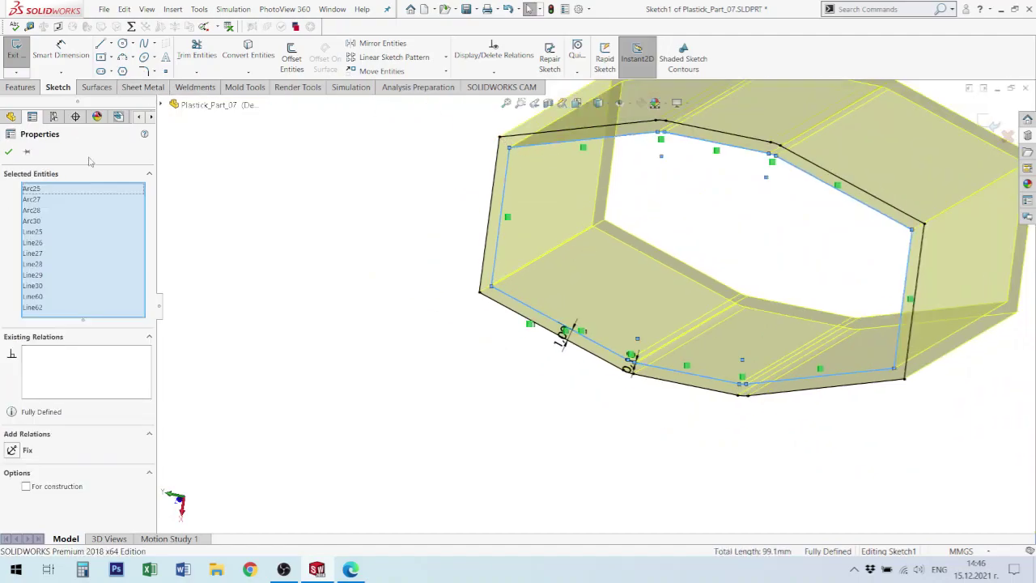
click(26, 486)
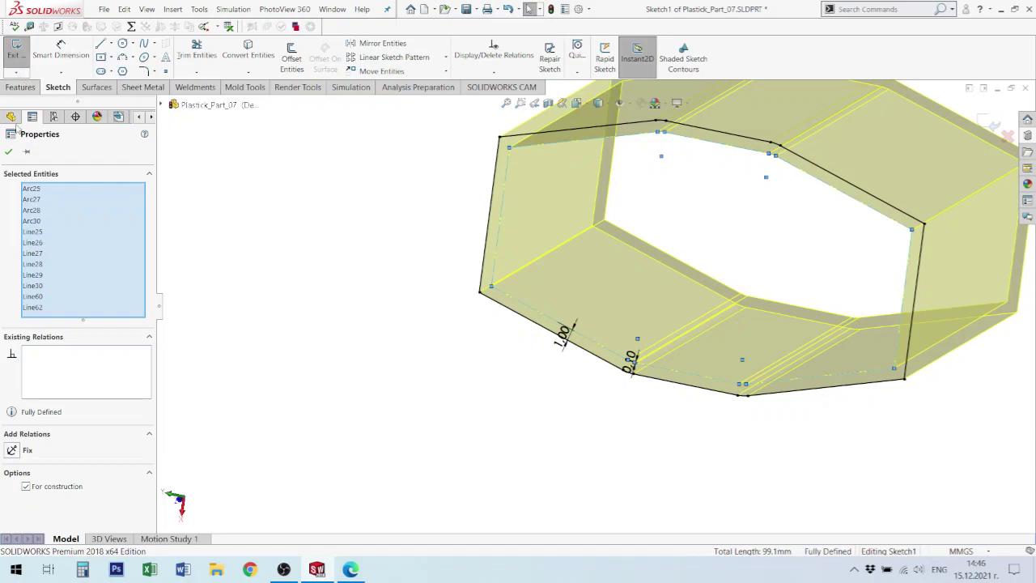
click(8, 153)
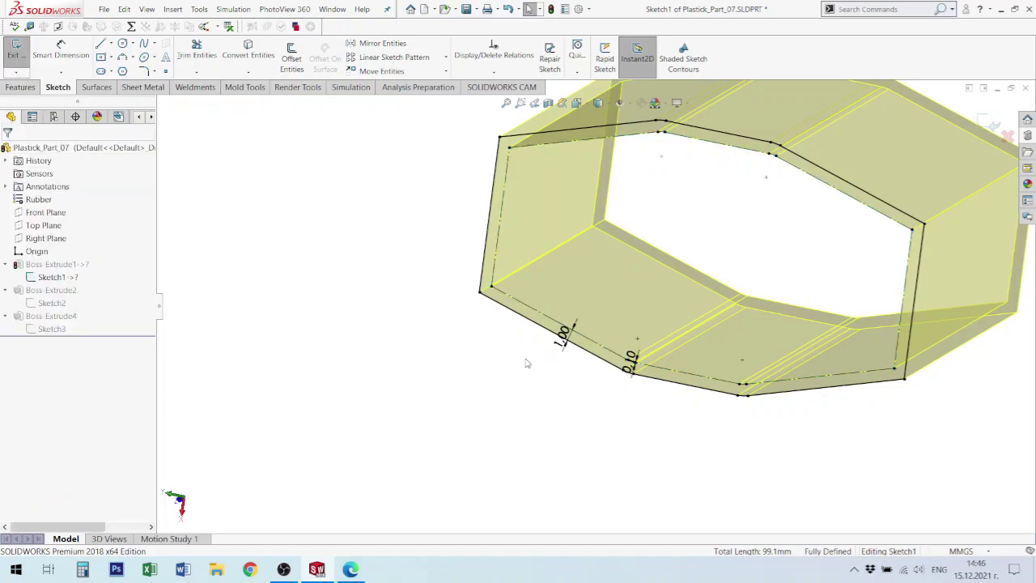
scroll(917, 215, down, 3)
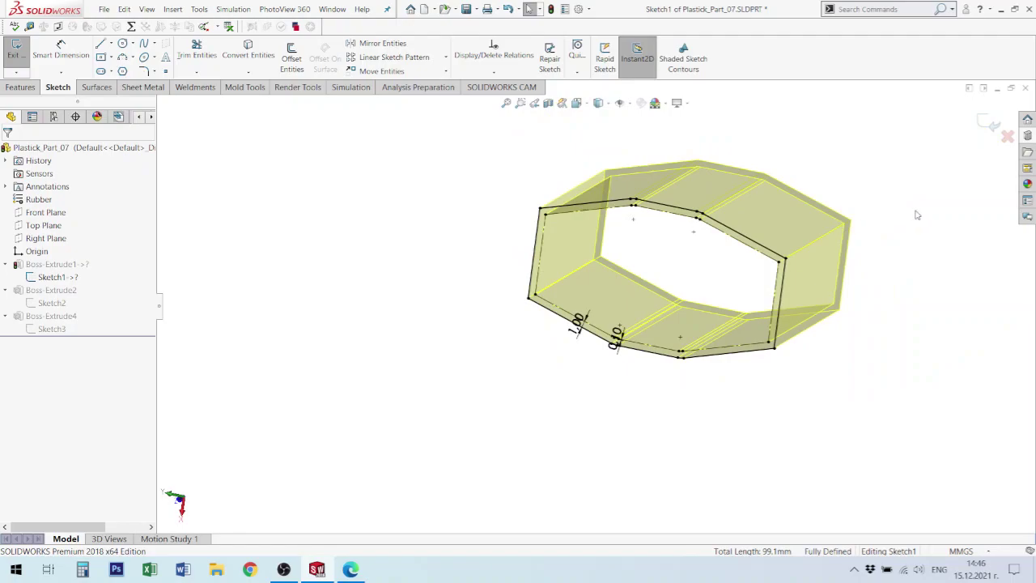
click(982, 129)
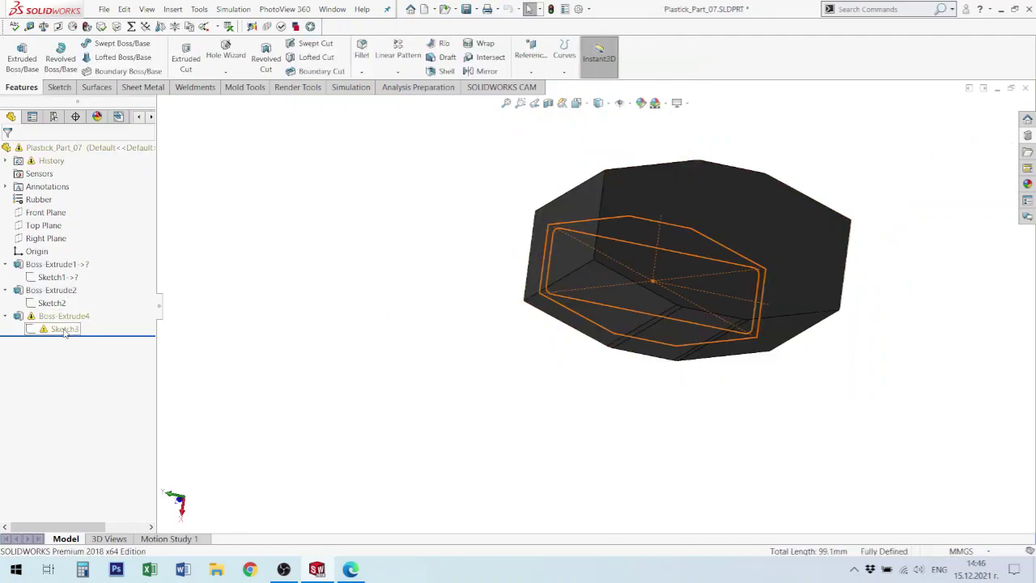
- Edit Boss-Extrude1 and set its blind depth to 20 mm
click(77, 277)
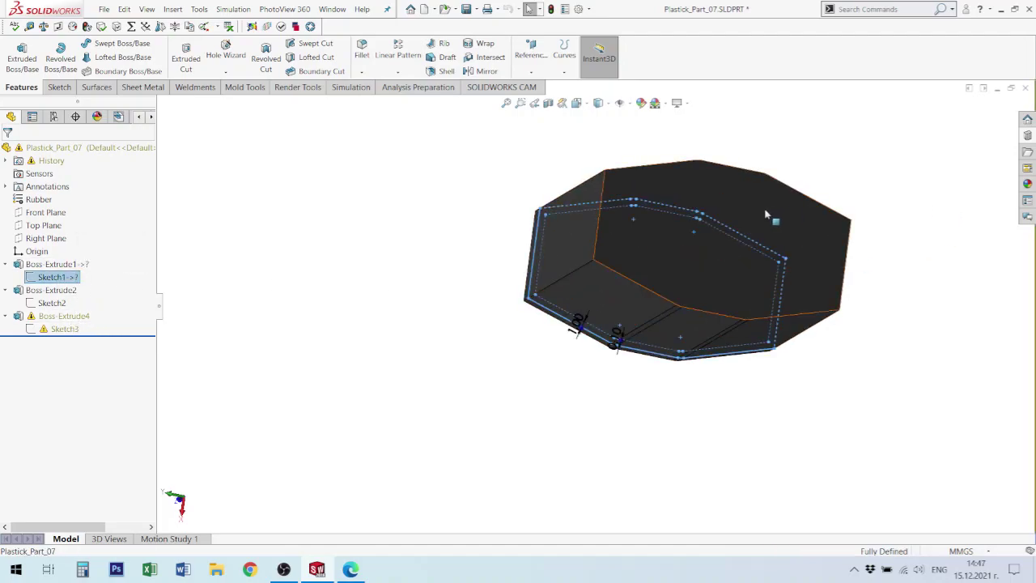
middle_drag(766, 213, 707, 191)
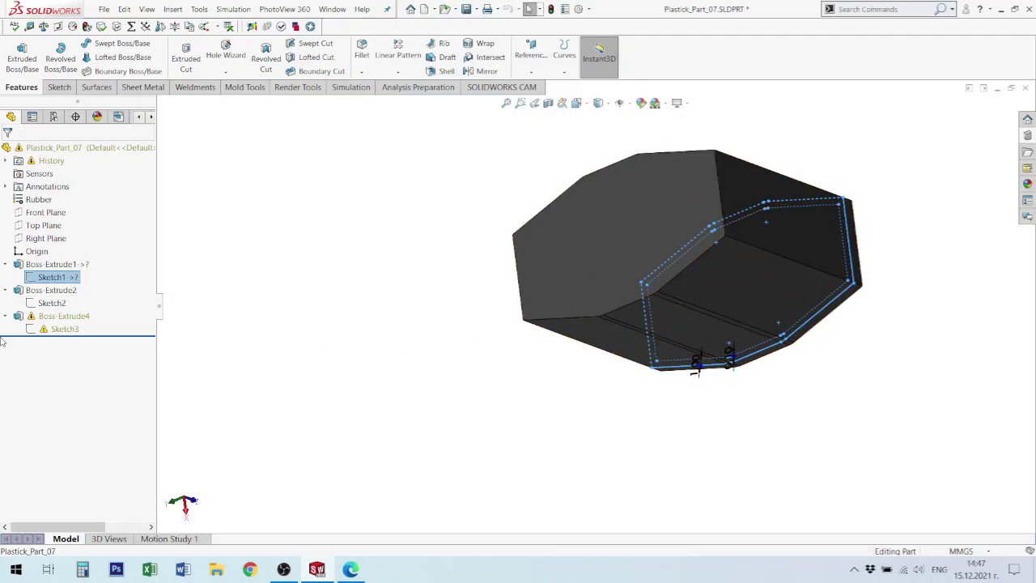
right_click(49, 266)
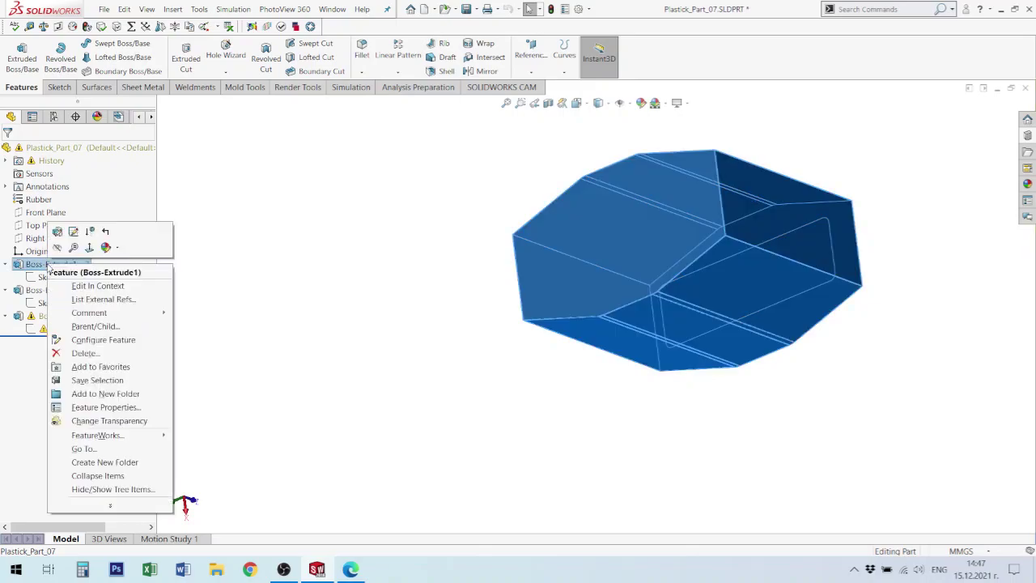
click(58, 231)
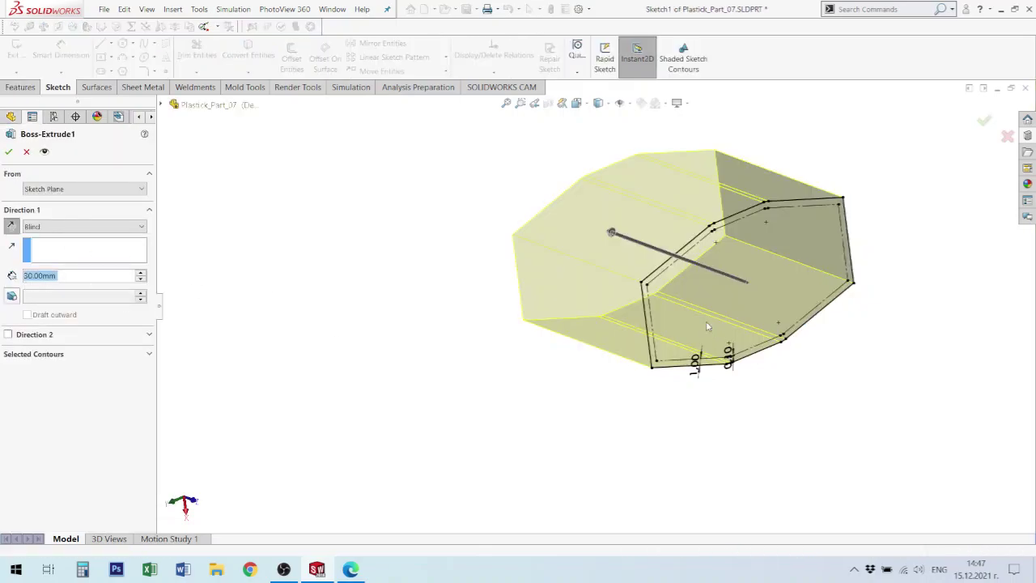
middle_drag(707, 326, 655, 213)
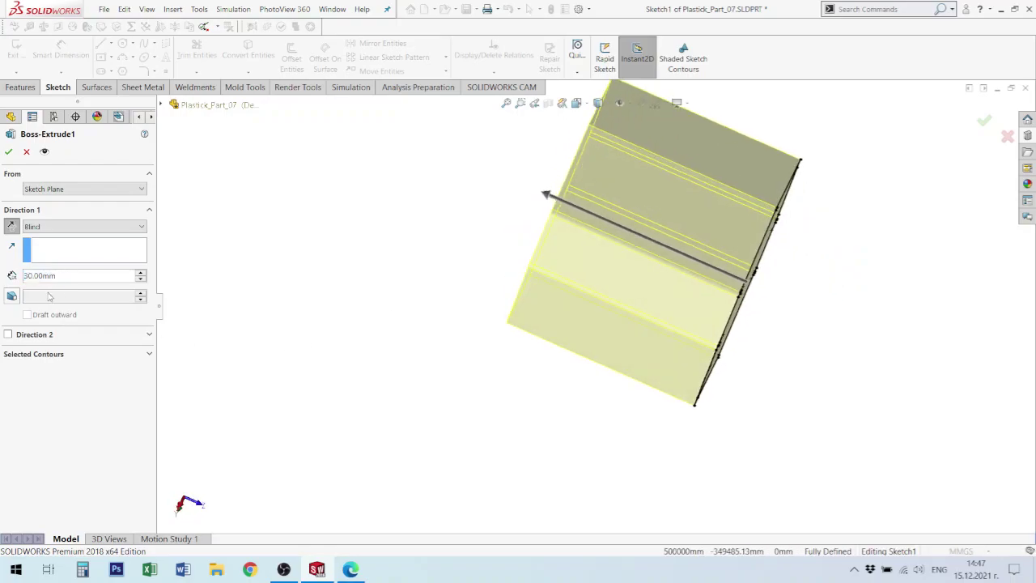
click(141, 279)
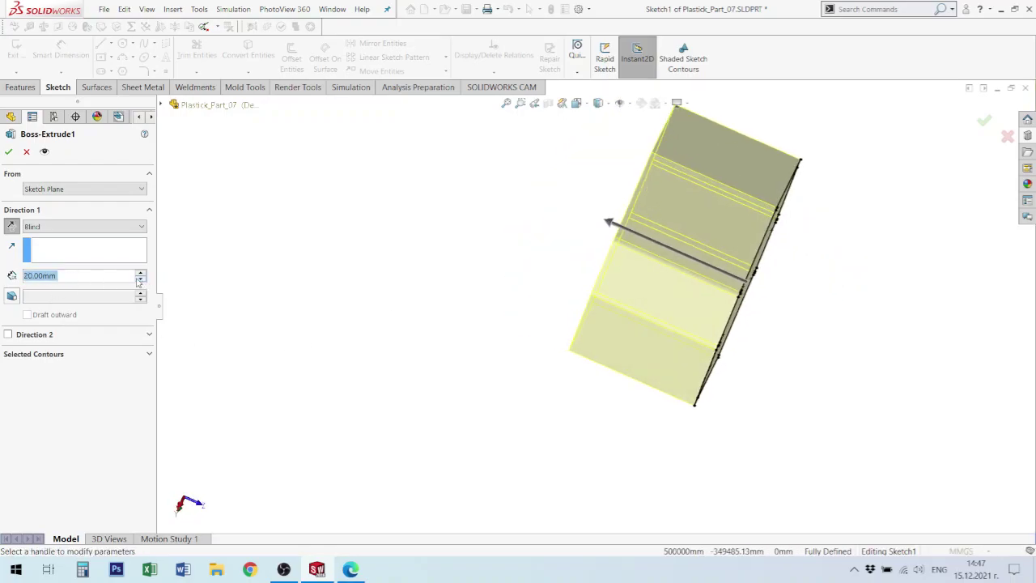
click(8, 152)
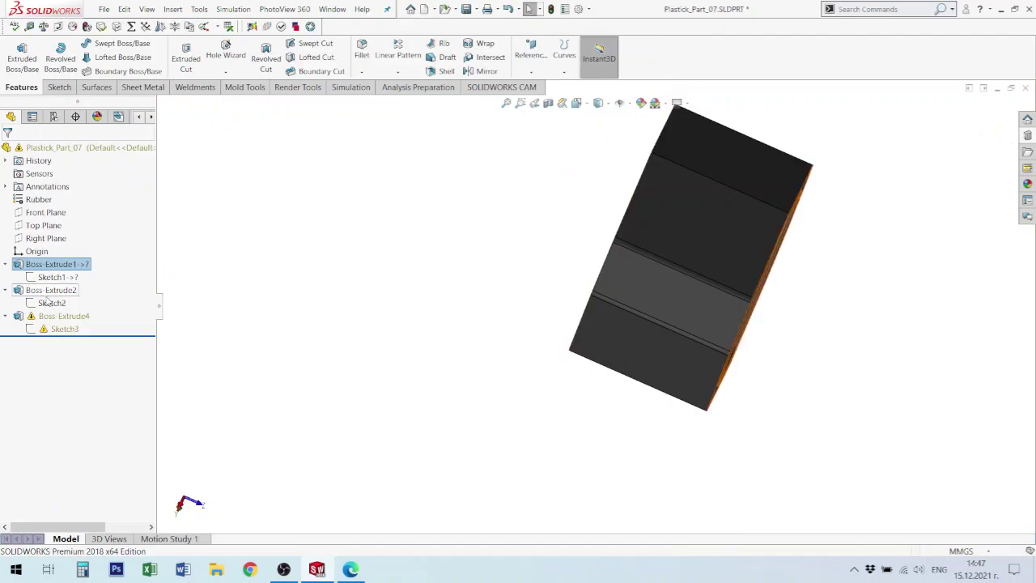
- Check Sketch2 and Sketch3 against the solid body and delete the Boss-Extrude4 feature while keeping its sketch
click(52, 302)
click(93, 285)
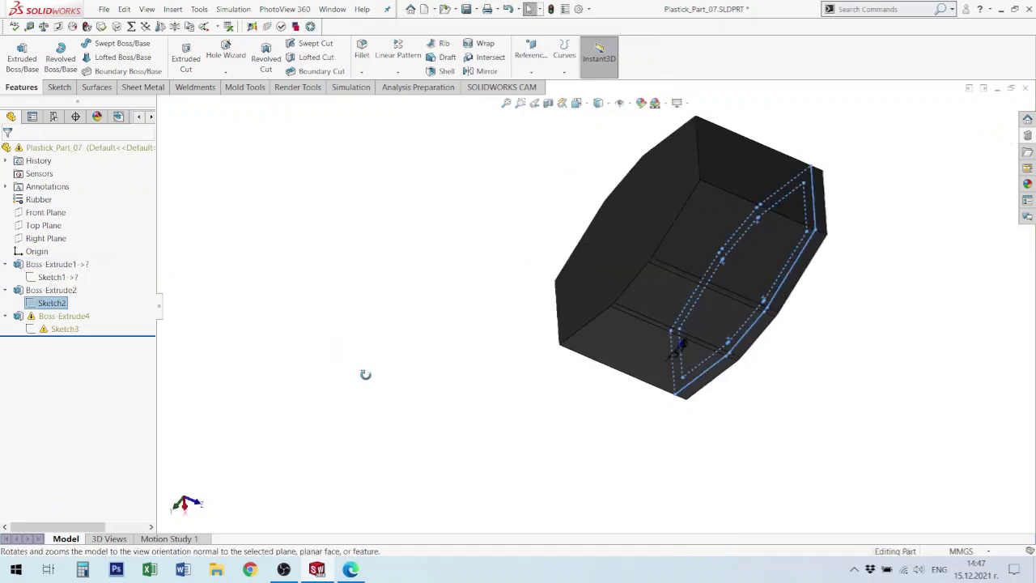
middle_drag(443, 388, 428, 305)
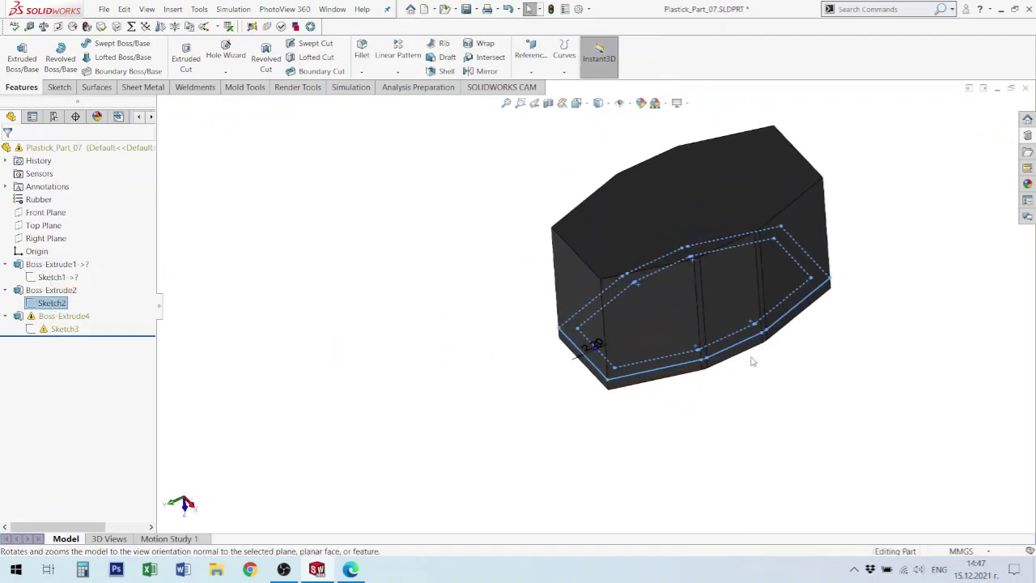
click(60, 330)
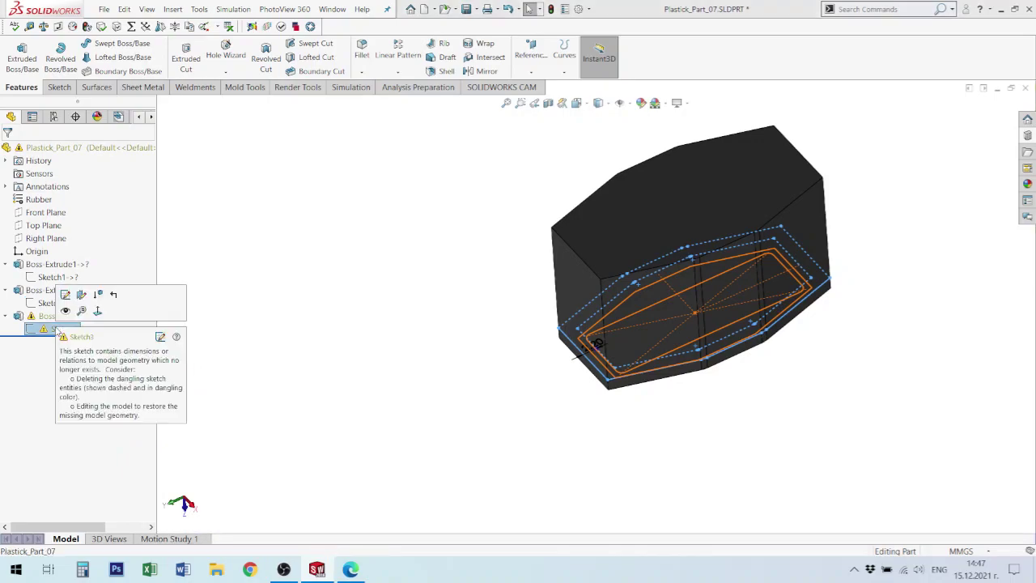
click(48, 317)
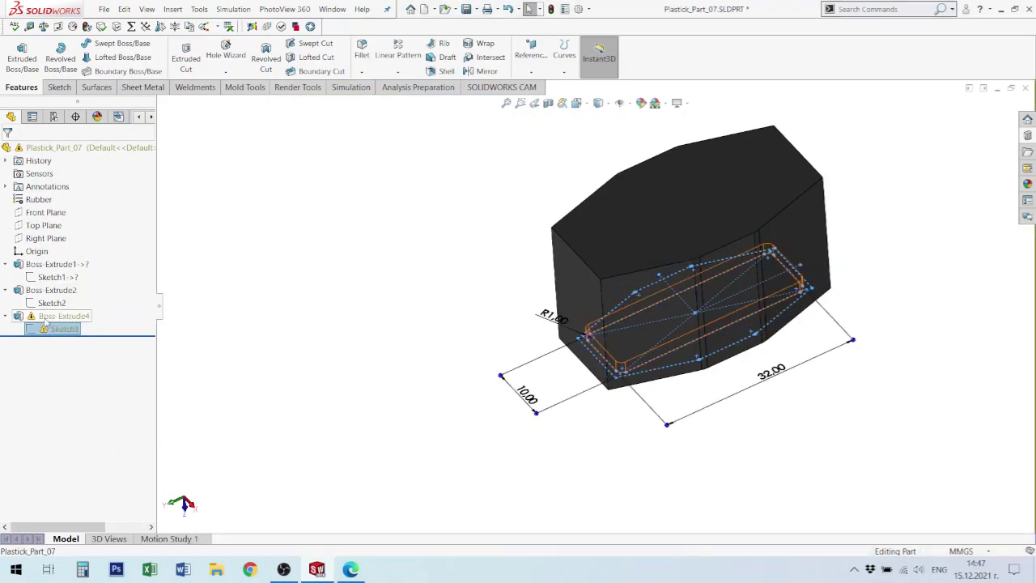
key(Delete)
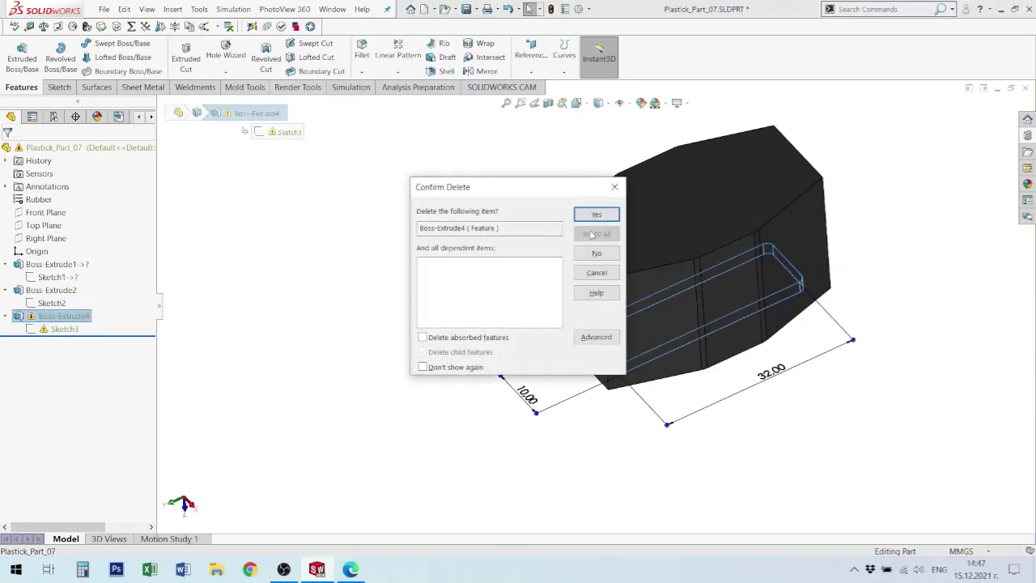
click(597, 214)
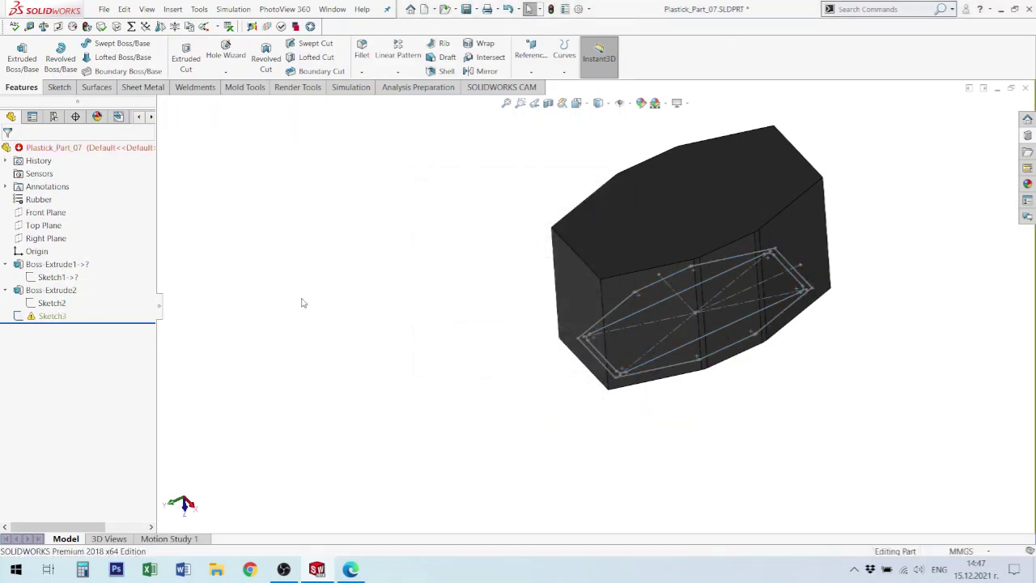
- Open Sketch3 for editing and view its rectangle and surrounding outline straight on
click(52, 316)
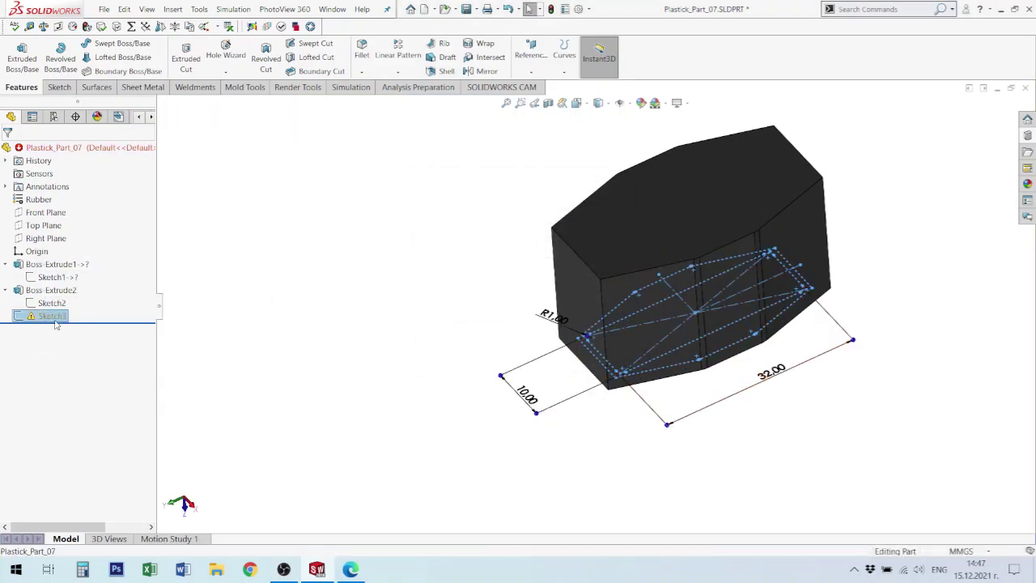
right_click(56, 322)
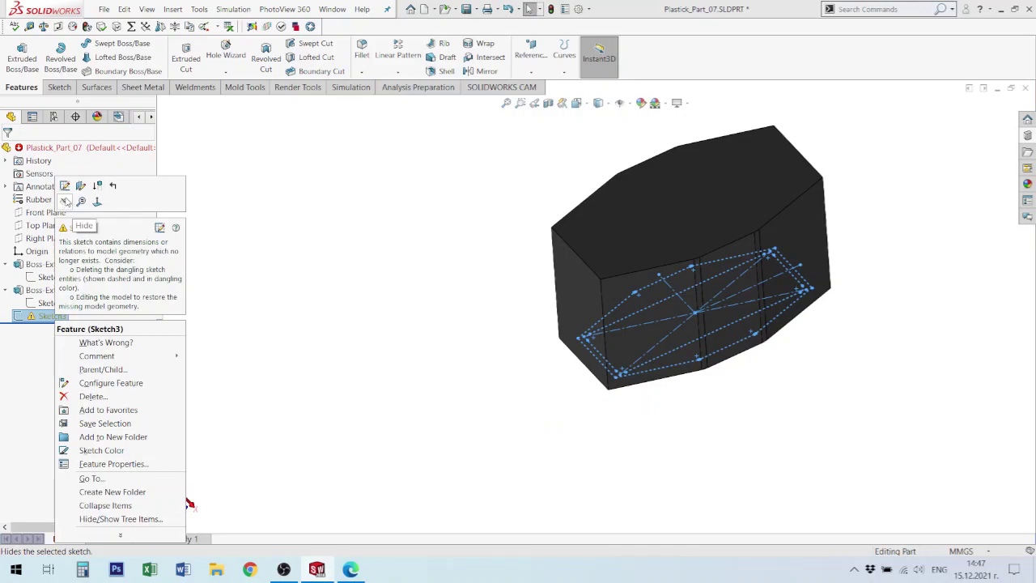
click(66, 186)
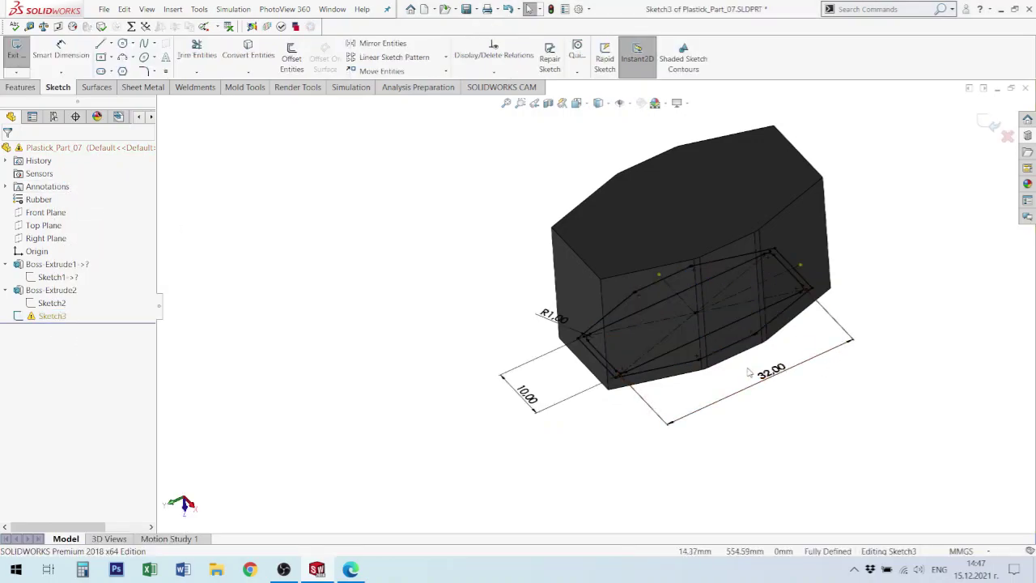
key(ctrl+8)
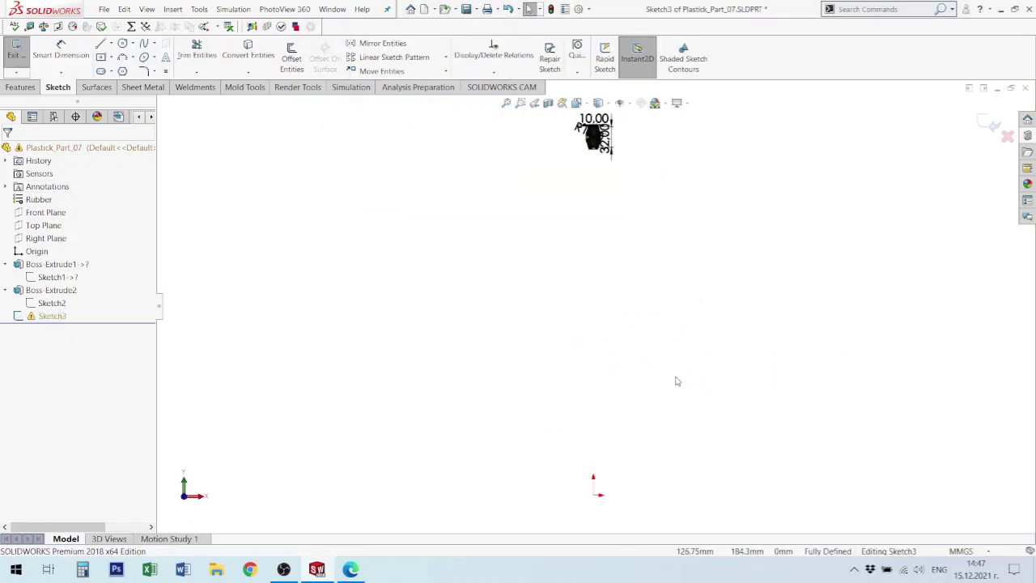
scroll(591, 122, down, 6)
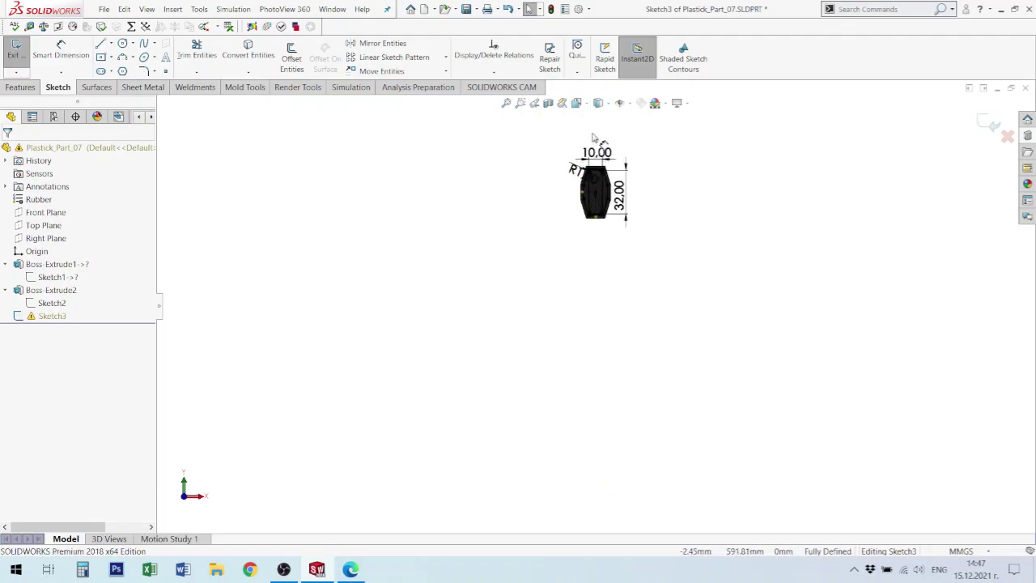
scroll(640, 222, up, 1)
scroll(638, 237, down, 5)
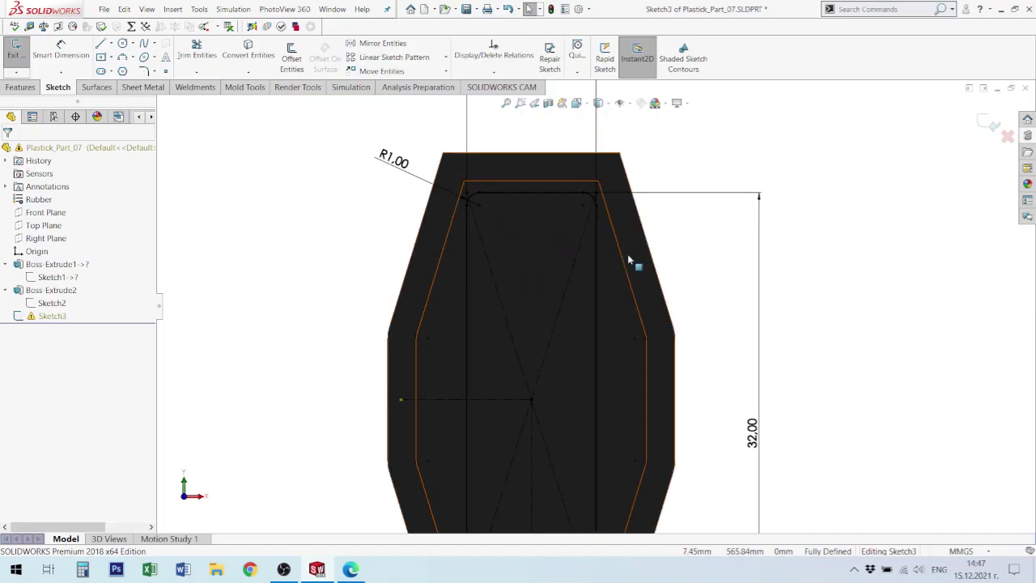
- Delete the side and lower lines of the octagonal outline surrounding the rounded rectangle in Sketch3
click(622, 257)
key(Escape)
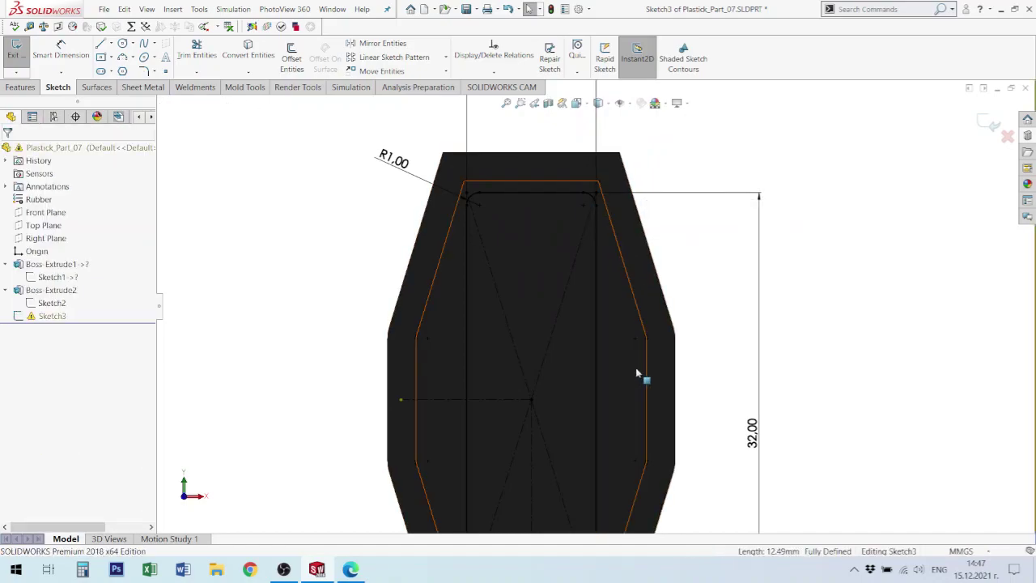
key(f)
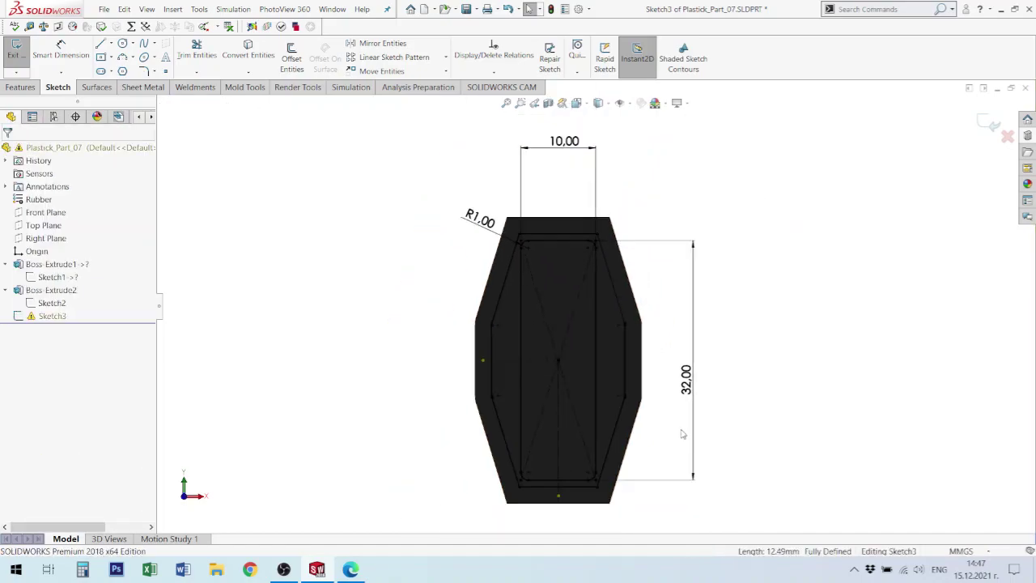
drag(652, 450, 618, 286)
key(Escape)
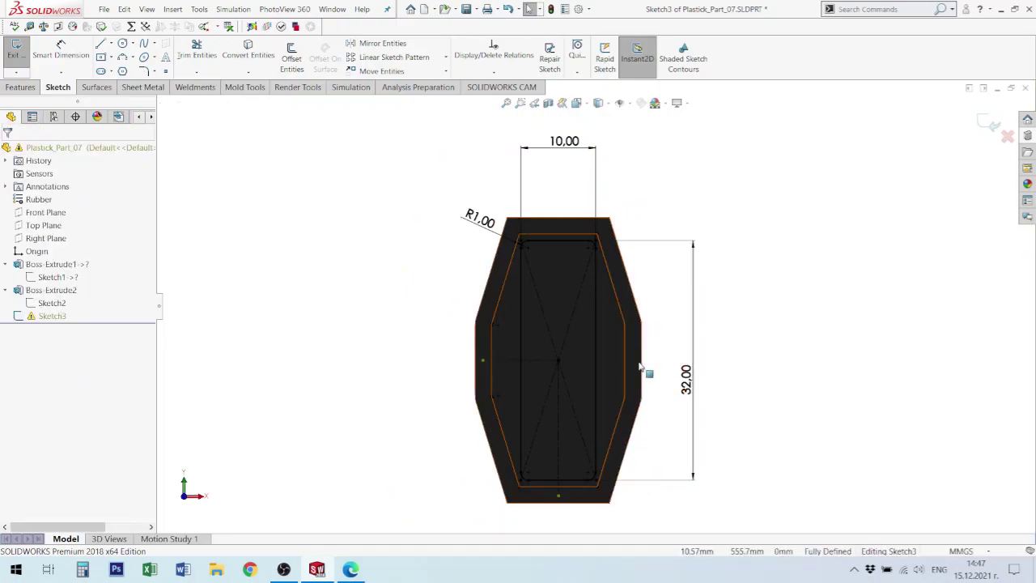
drag(628, 504, 499, 480)
key(Delete)
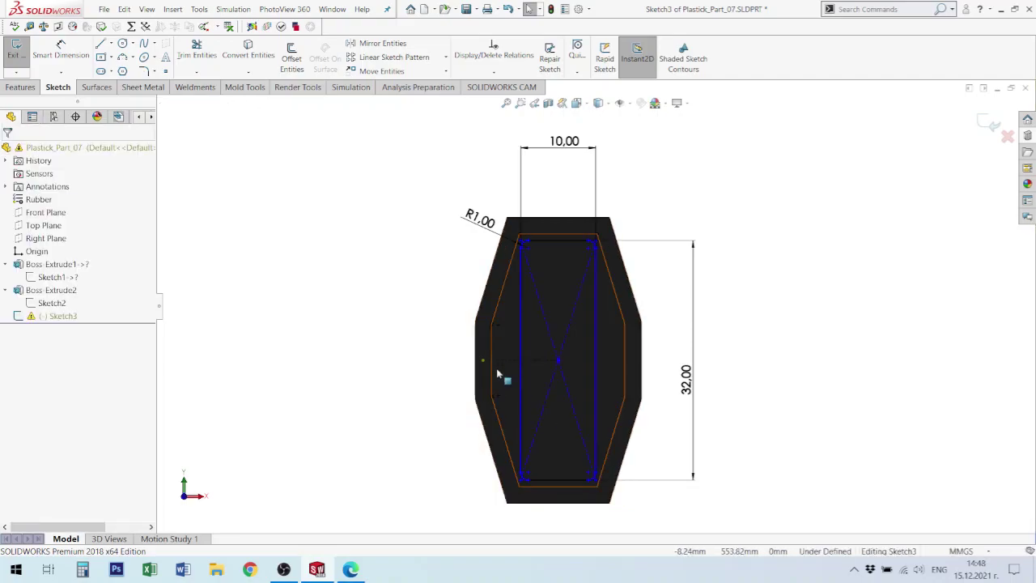
mouse_move(502, 451)
mouse_down()
mouse_move(451, 302)
mouse_move(501, 365)
mouse_move(498, 403)
mouse_up()
key(Delete)
key(Delete)
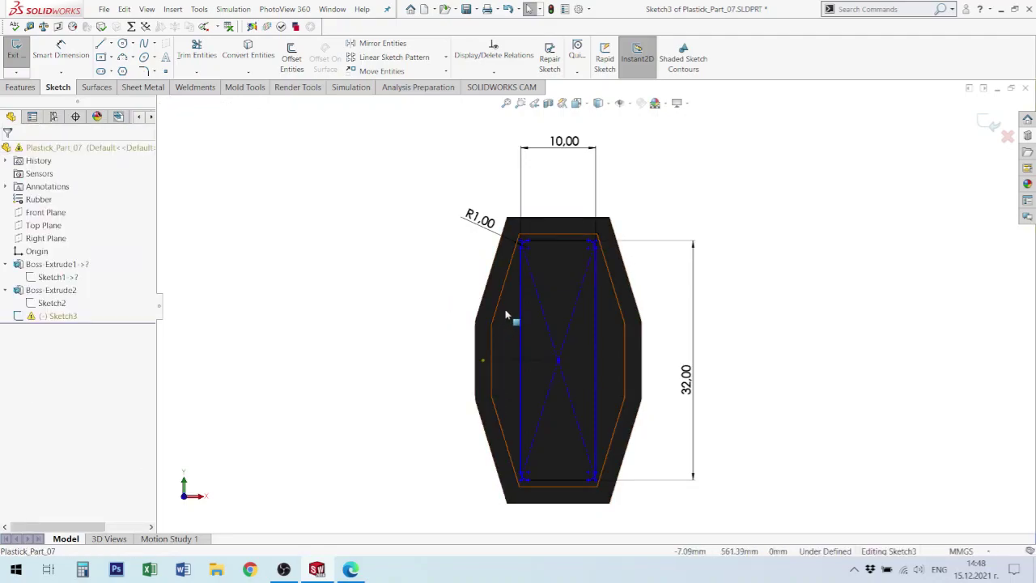
- Delete the remaining outline line on the upper edge of the opening in Sketch3 and exit the sketch
middle_drag(532, 326, 523, 234)
scroll(510, 284, down, 3)
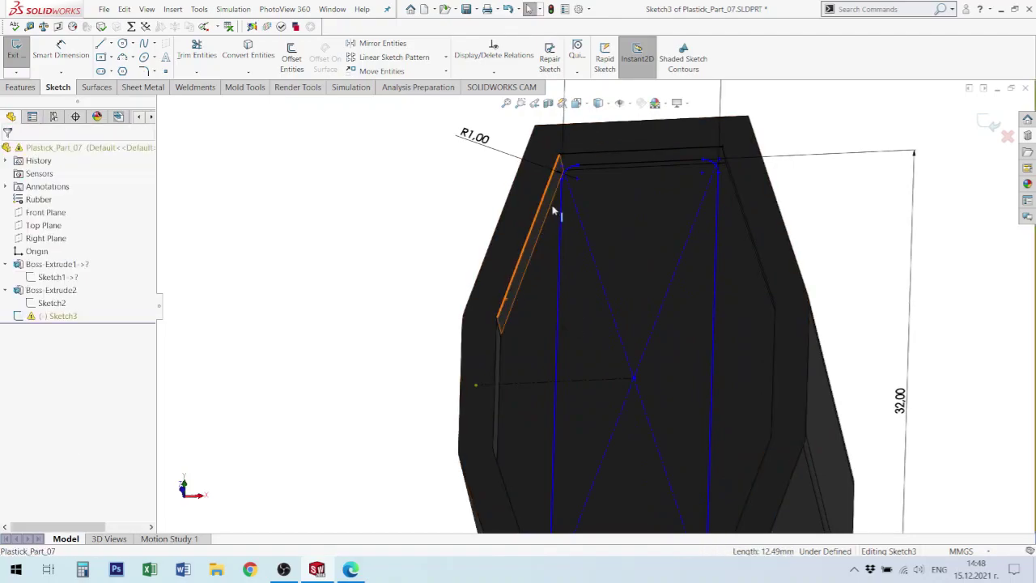
click(581, 155)
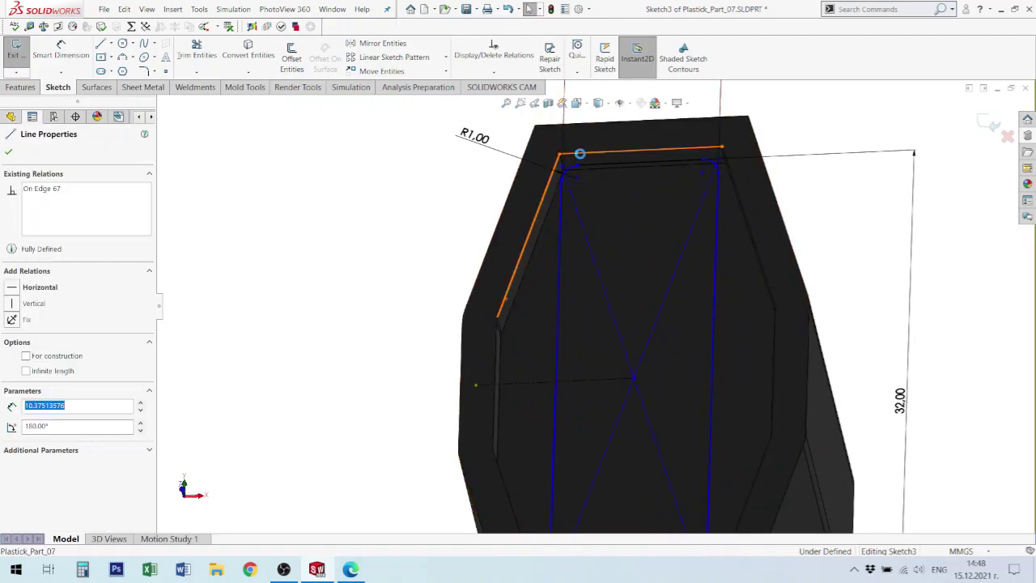
key(Delete)
key(z)
key(z)
key(z)
key(z)
key(z)
key(z)
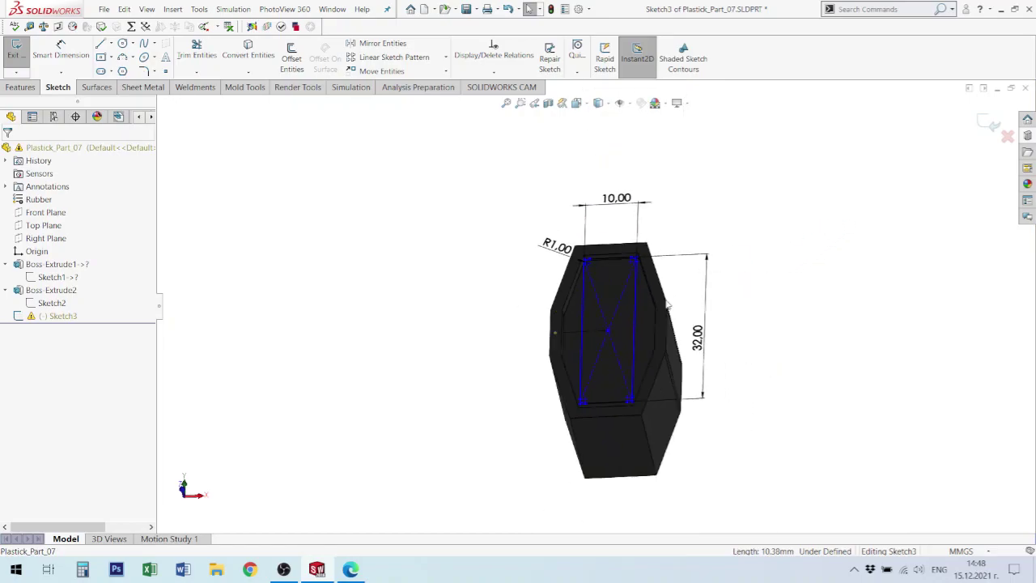
middle_drag(628, 332, 601, 303)
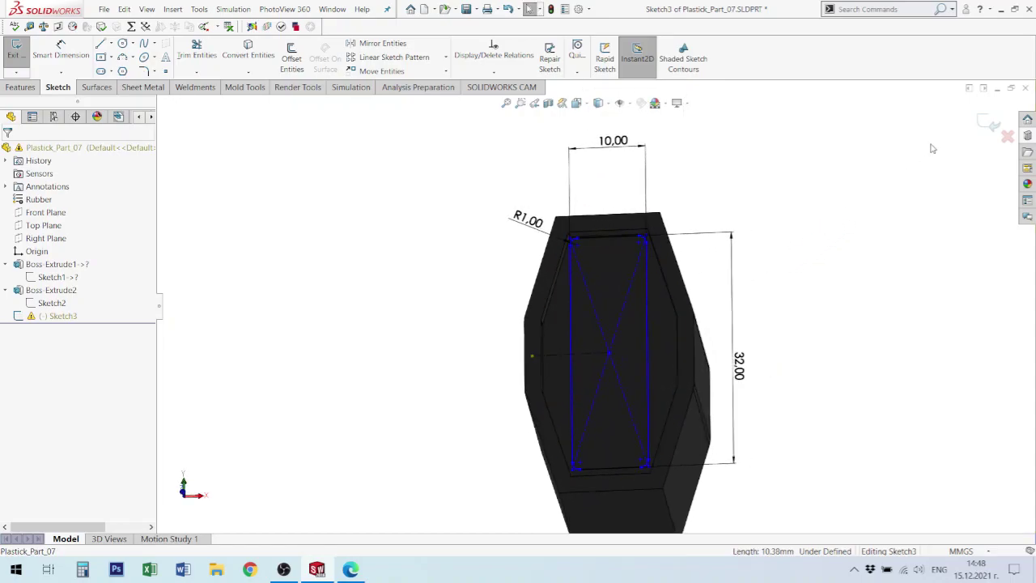
click(989, 122)
- Inspect the rim's inner face and set the end condition of Boss-Extrude1 to Mid Plane
mouse_move(705, 234)
middle_down()
mouse_move(670, 280)
mouse_move(706, 264)
mouse_move(705, 227)
mouse_move(707, 267)
middle_up()
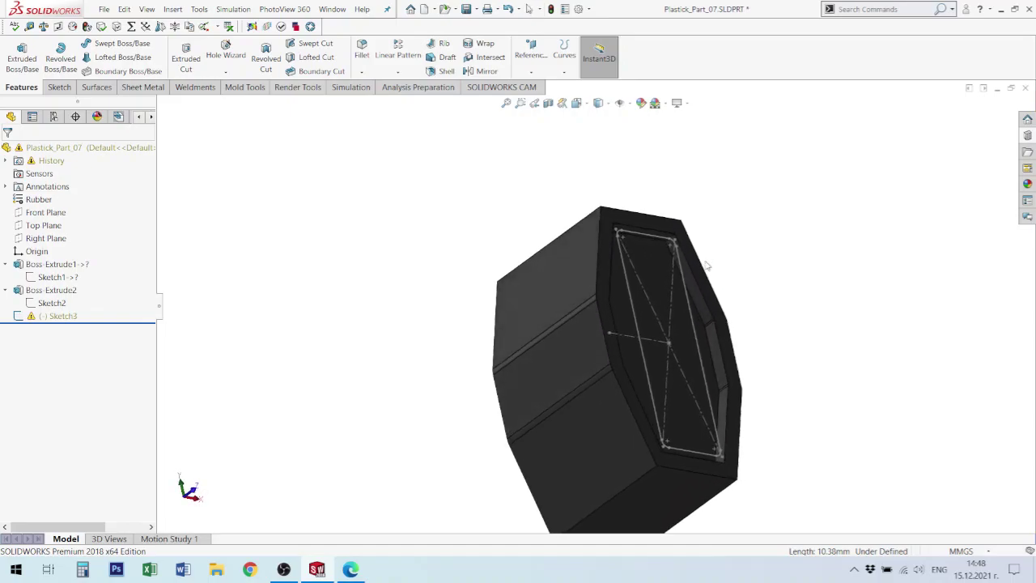
scroll(705, 340, down, 2)
click(701, 322)
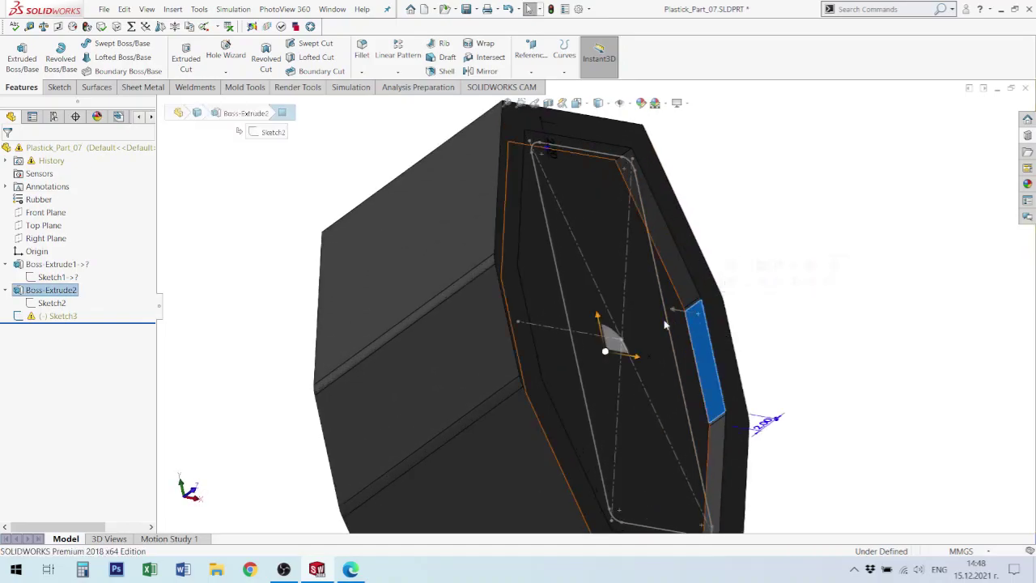
middle_drag(623, 313, 625, 270)
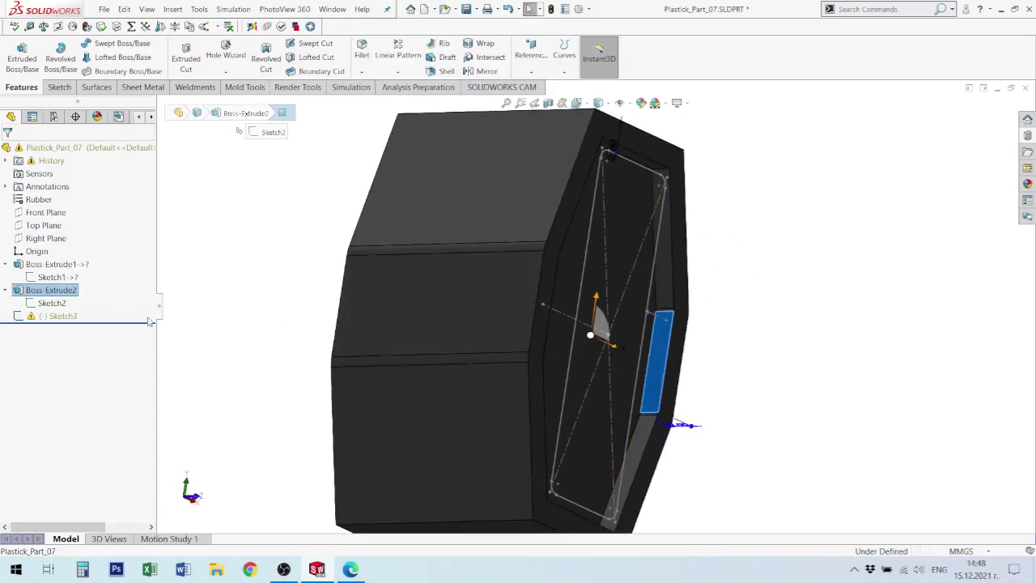
click(63, 265)
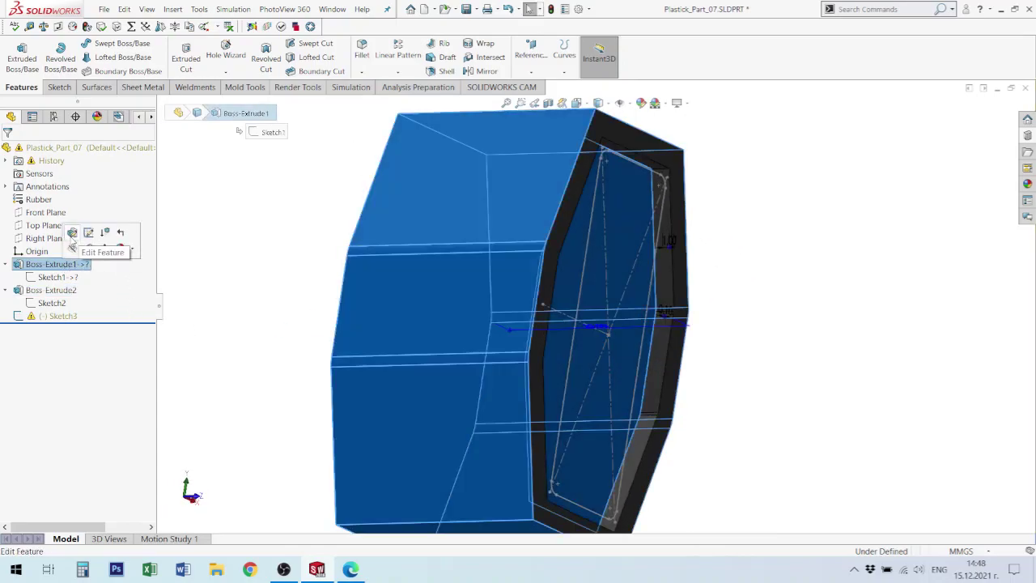
click(76, 237)
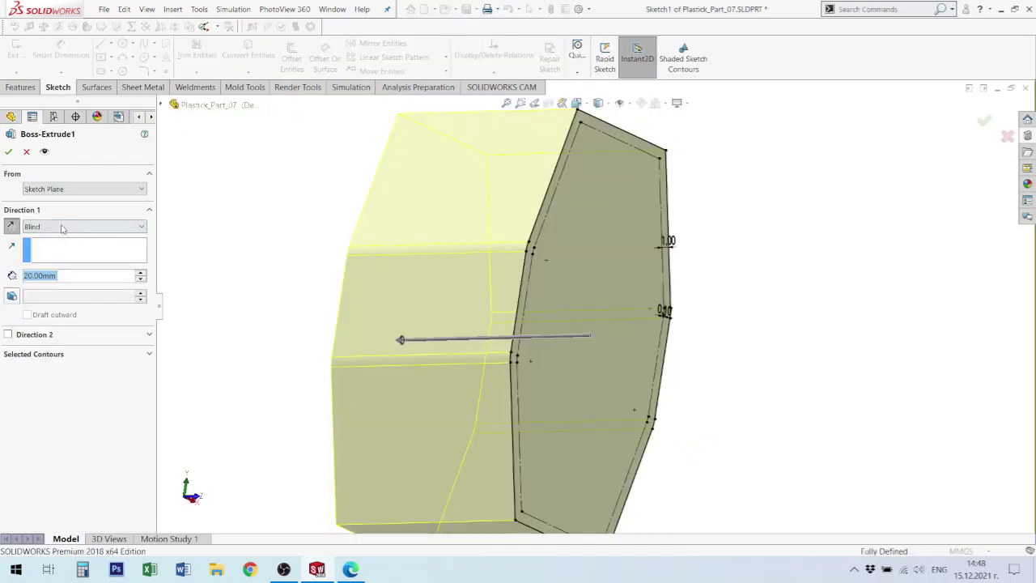
scroll(483, 335, up, 4)
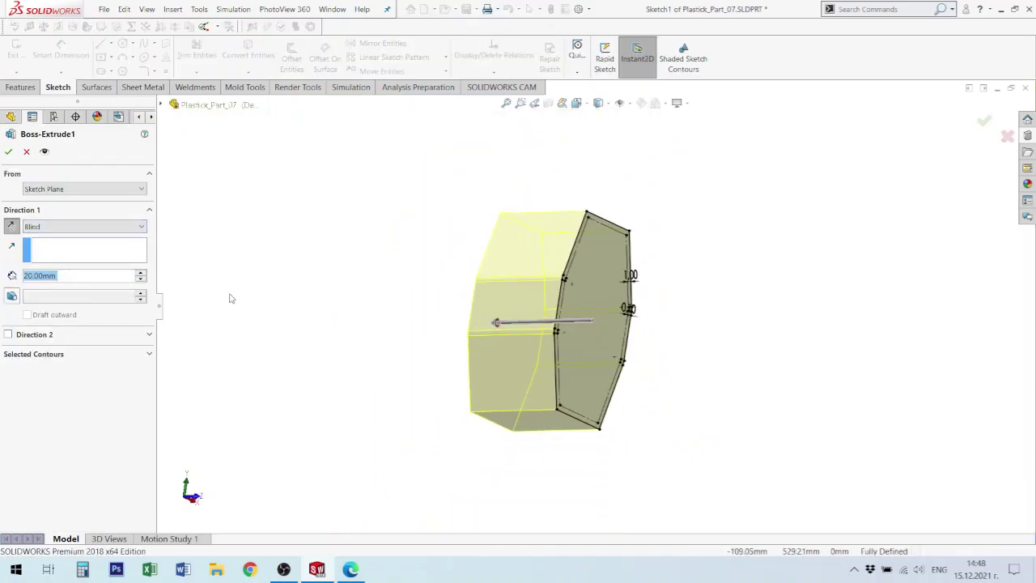
click(143, 227)
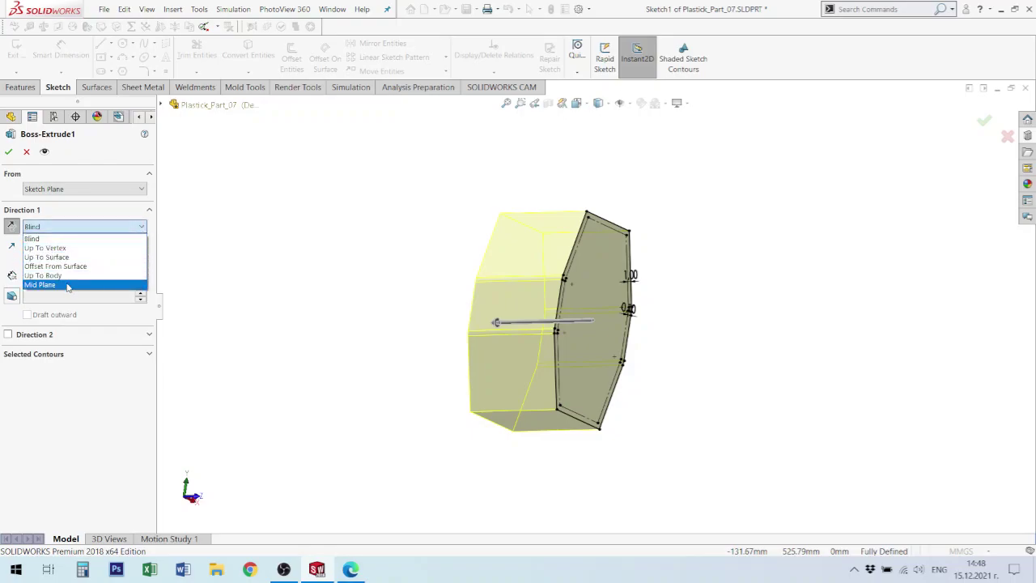
click(68, 285)
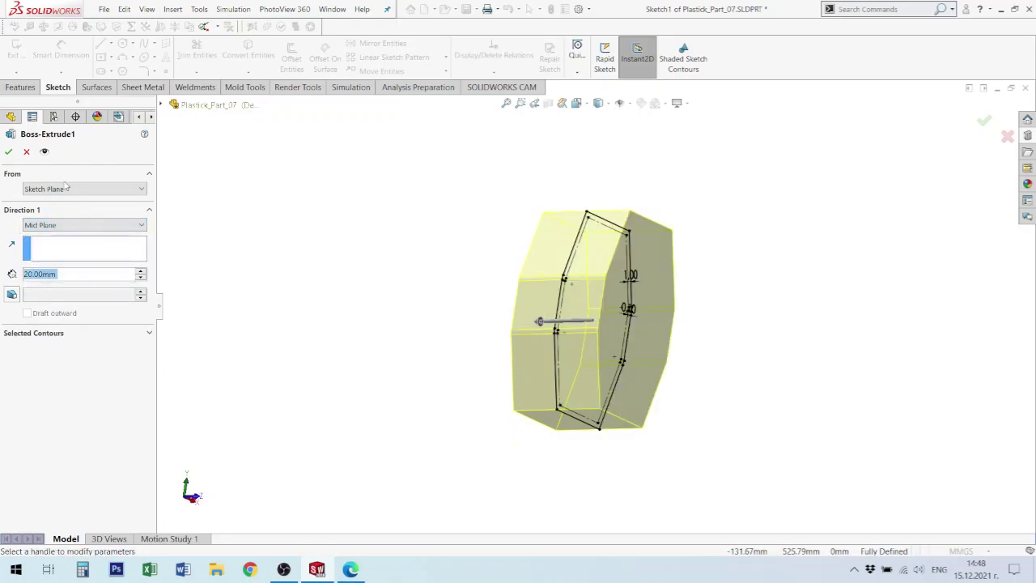
click(8, 152)
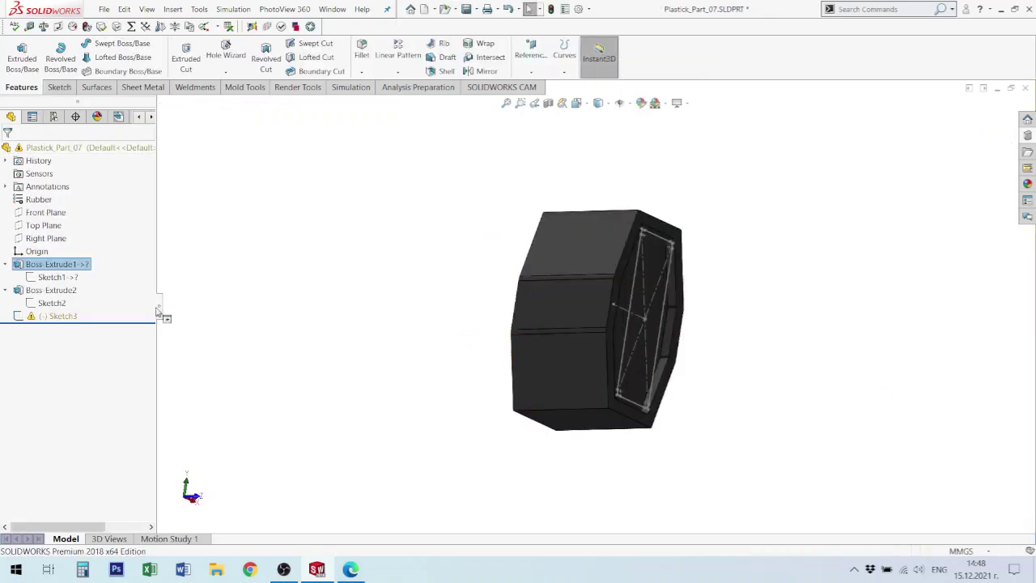
- Examine how the Boss-Extrude2 rim sits on the mid-plane body and where the part lies relative to the Top Plane
click(50, 290)
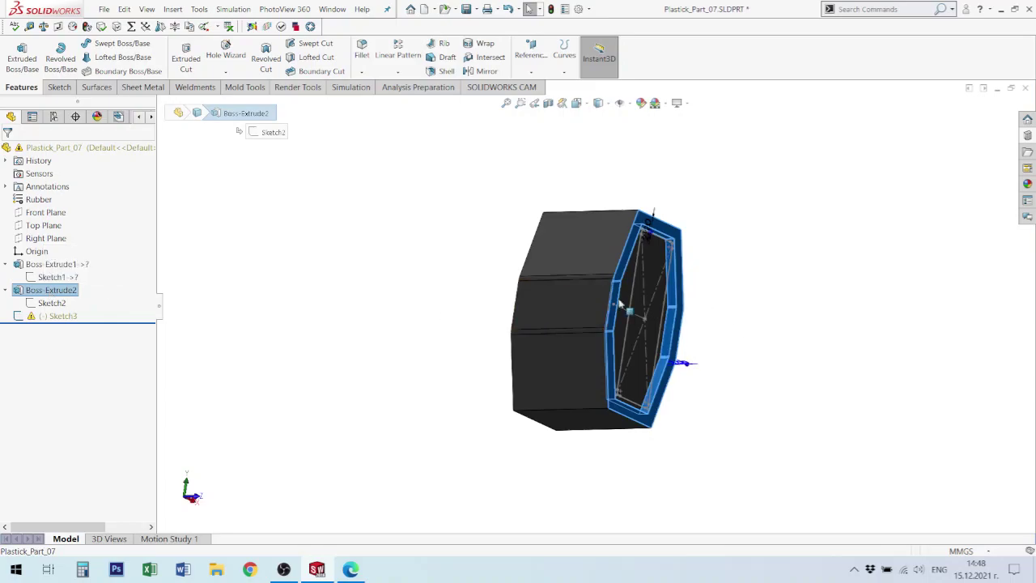
middle_drag(620, 305, 665, 348)
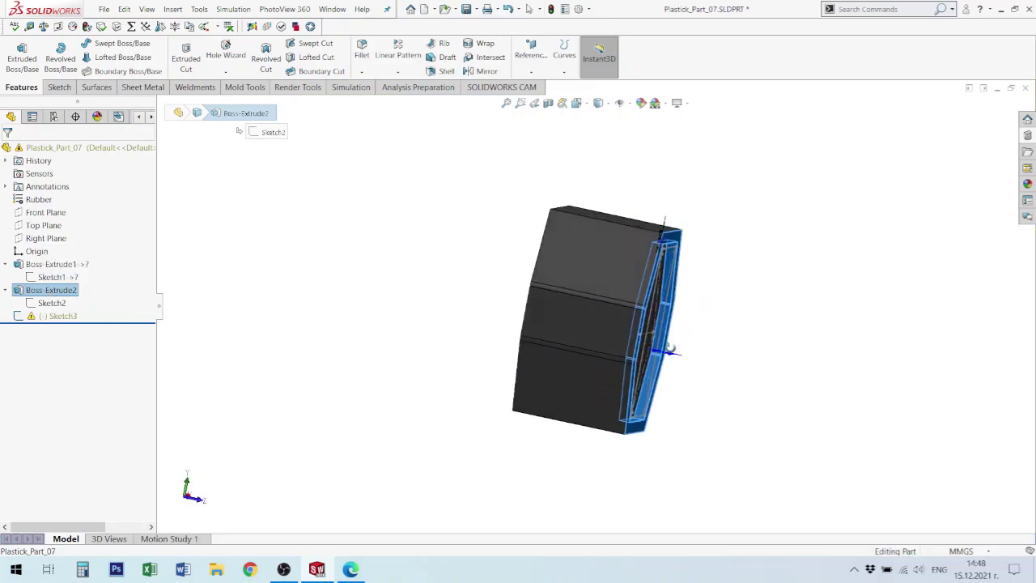
click(45, 226)
scroll(443, 364, up, 6)
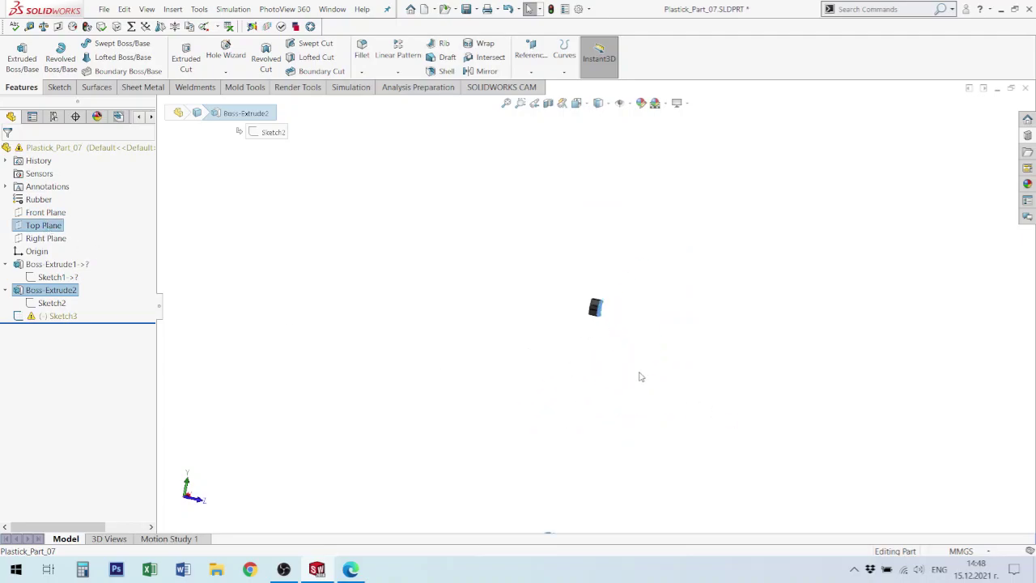
middle_drag(609, 323, 476, 279)
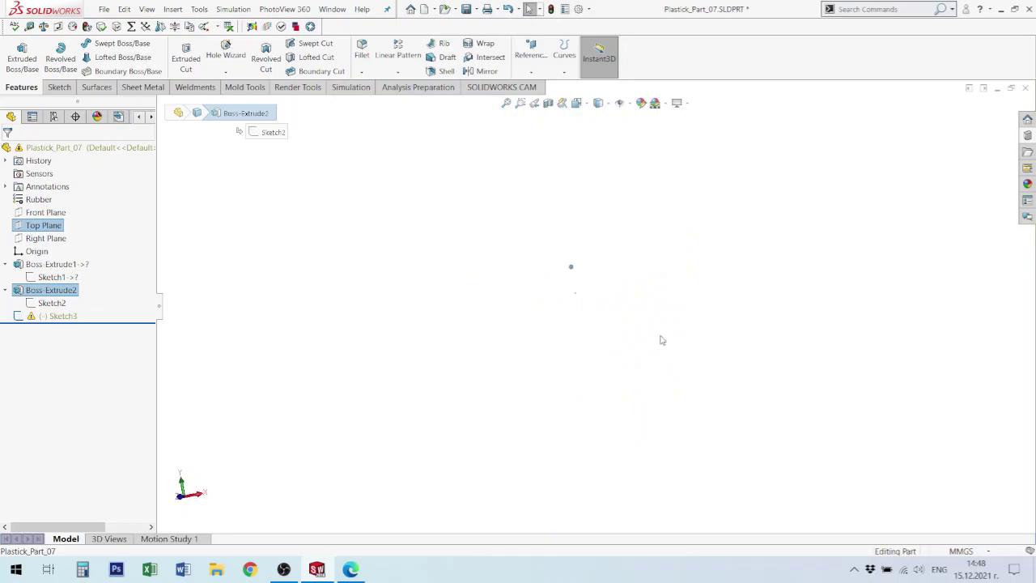
key(f)
scroll(657, 343, down, 2)
scroll(659, 342, up, 2)
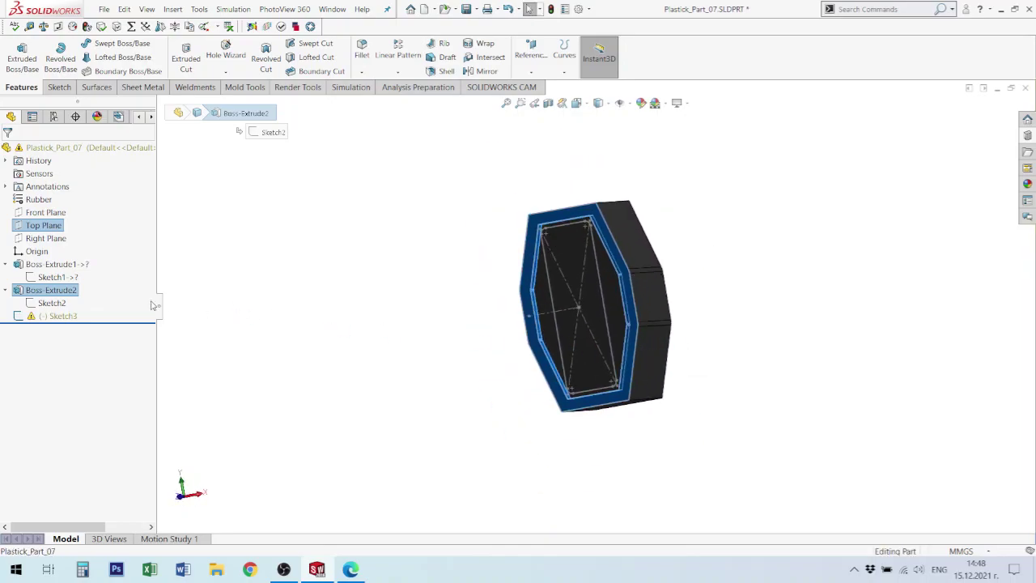
- Mirror the Boss-Extrude2 rim about the Front Plane onto the opposite side of the body
click(58, 217)
middle_drag(719, 342, 750, 302)
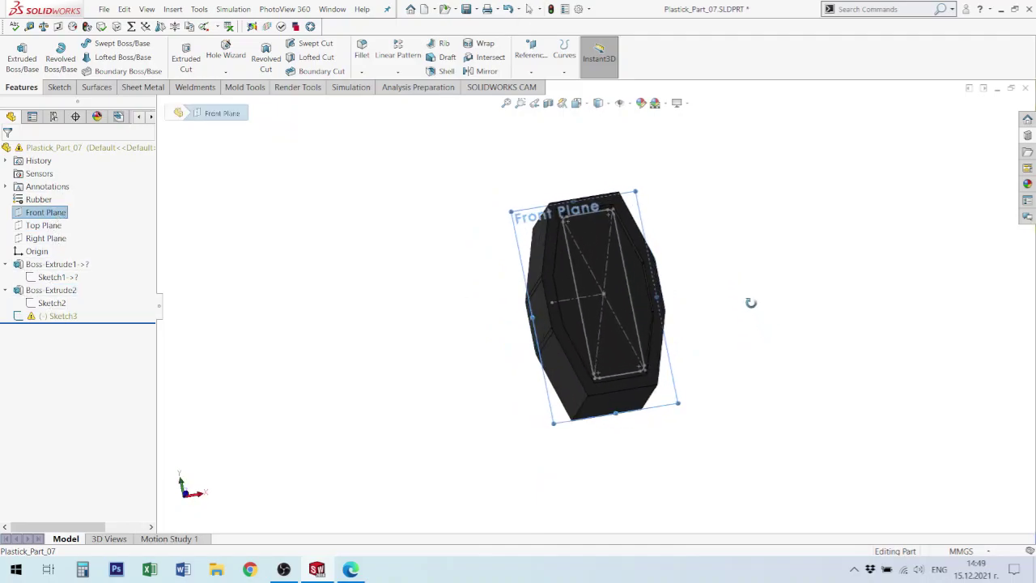
click(70, 291)
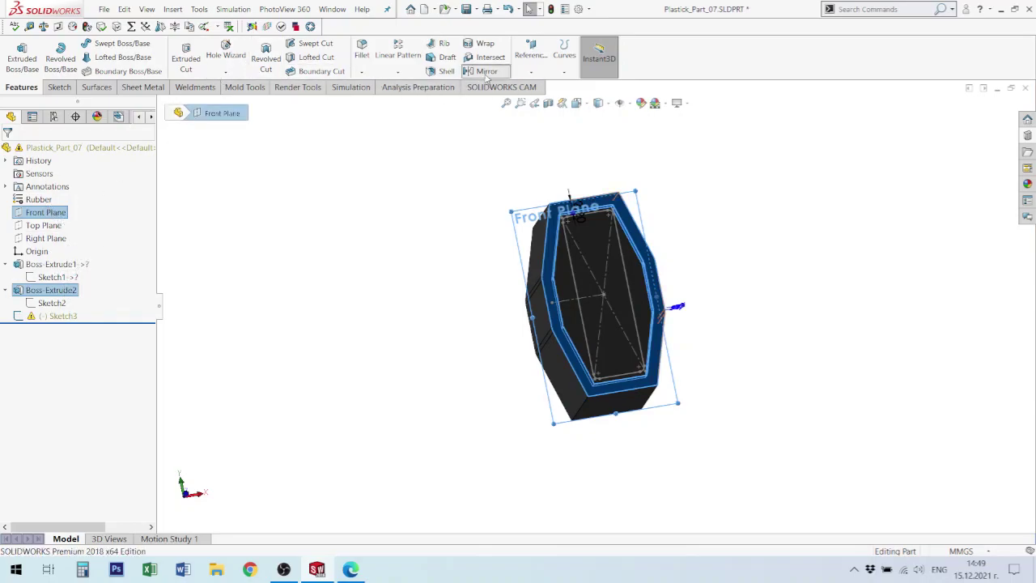
click(486, 71)
middle_drag(647, 291, 690, 260)
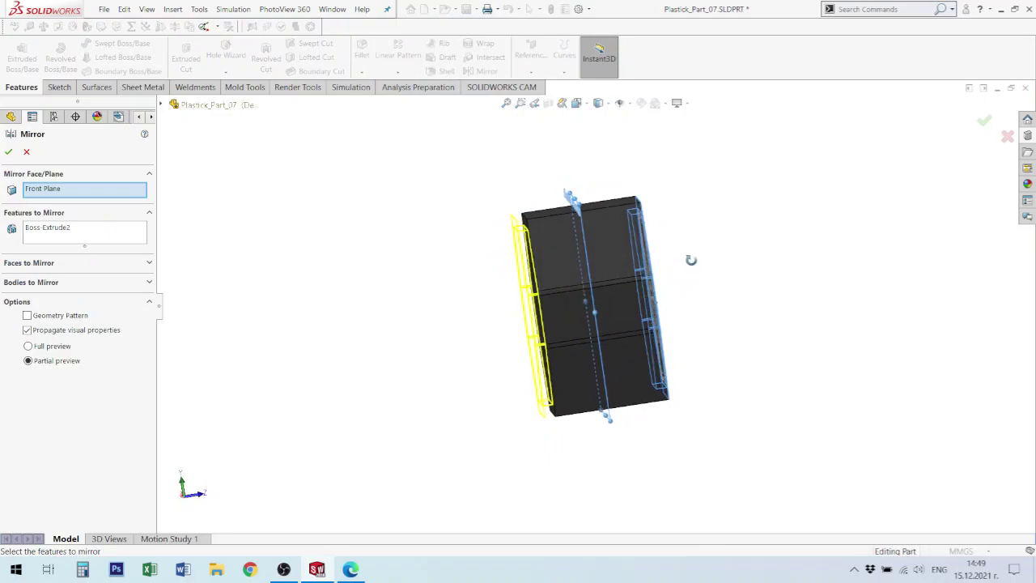
click(9, 152)
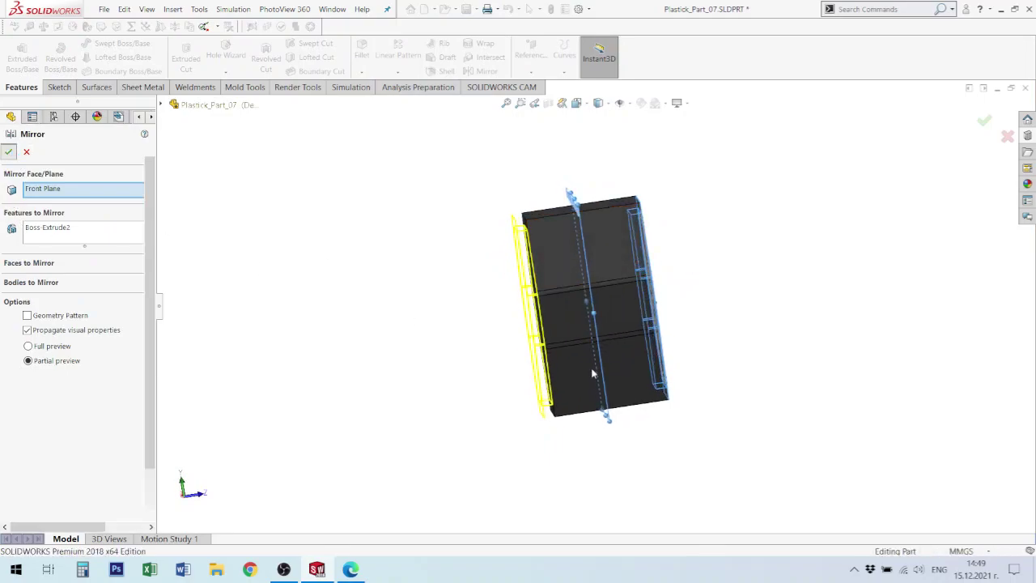
mouse_move(591, 368)
middle_down()
mouse_move(624, 374)
mouse_move(620, 296)
mouse_move(527, 300)
mouse_move(510, 335)
mouse_move(486, 344)
middle_up()
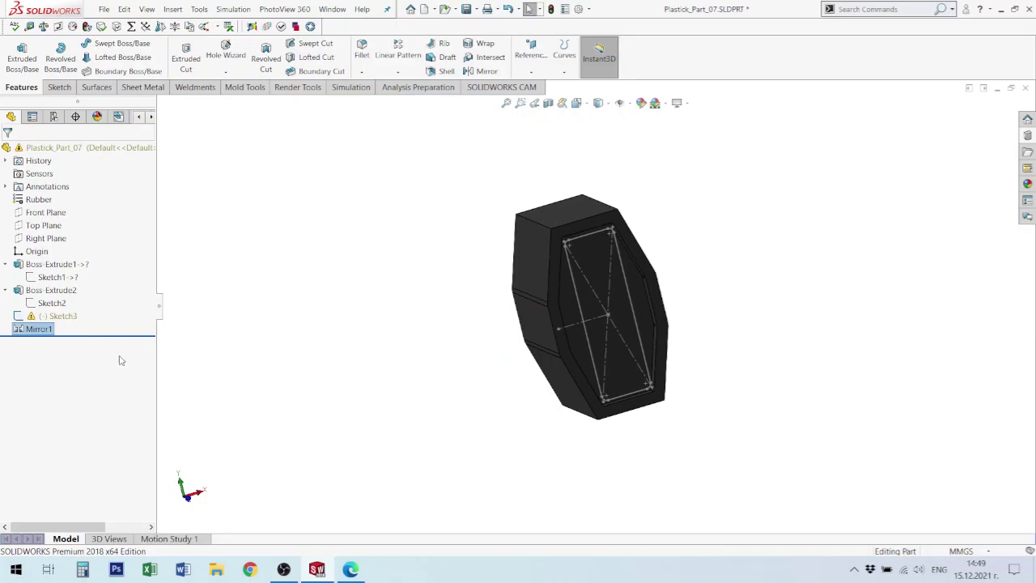
- In Sketch3, delete the centerline endpoint's dangling midpoint relation and attach the endpoint to the midpoint of the rim opening's adjacent inner edge
click(63, 316)
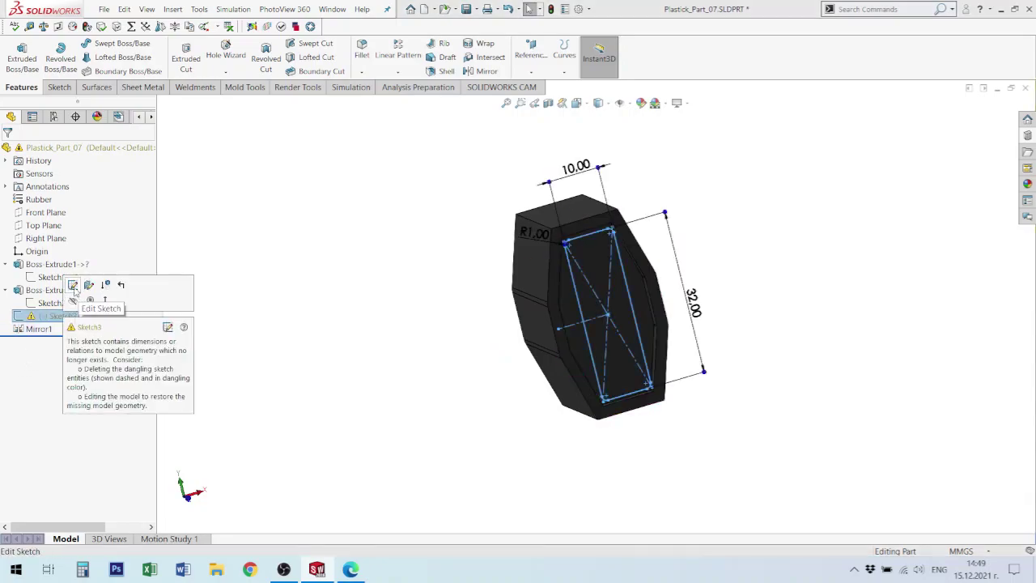
click(73, 286)
scroll(645, 294, down, 5)
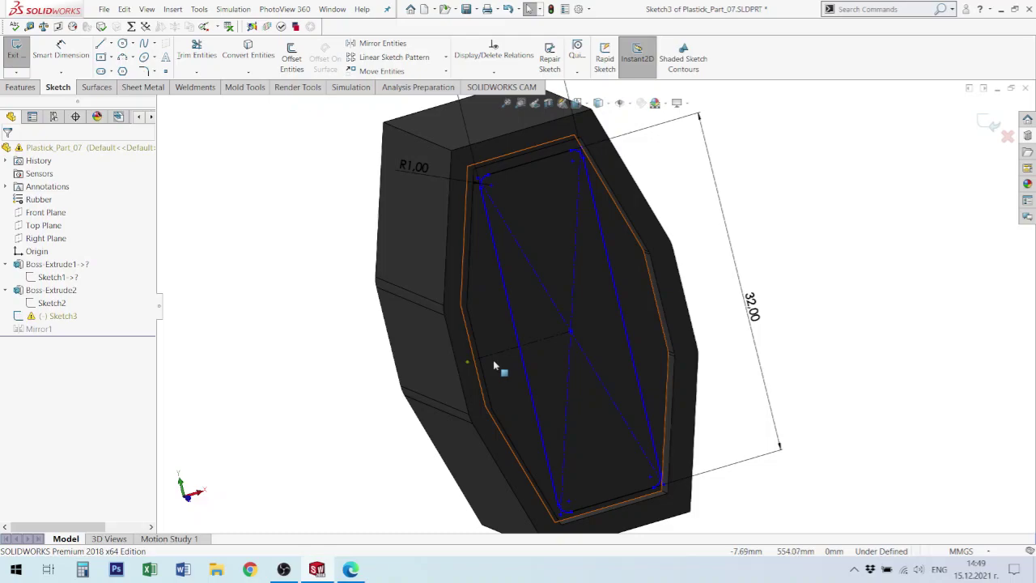
click(467, 363)
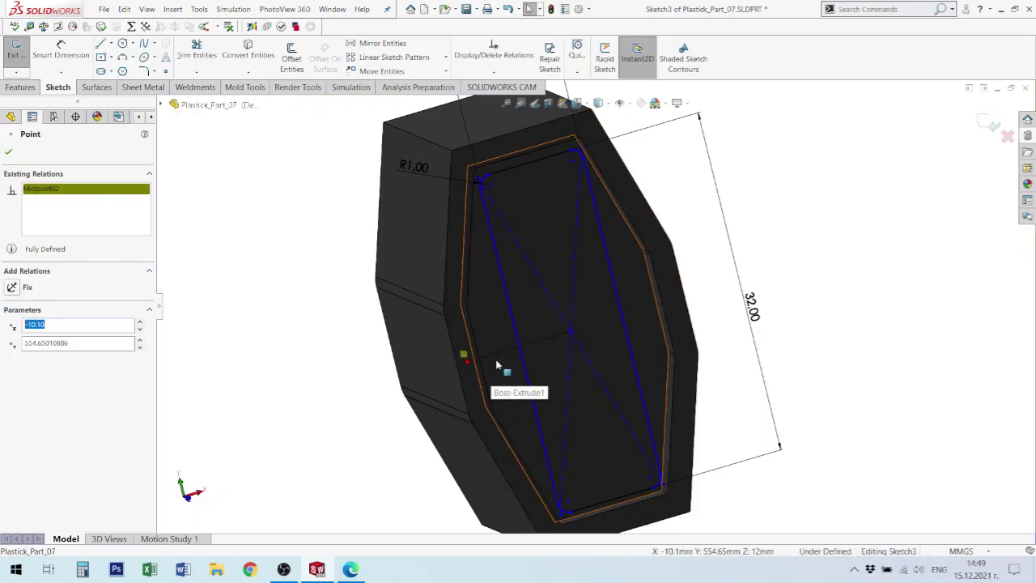
scroll(624, 363, down, 3)
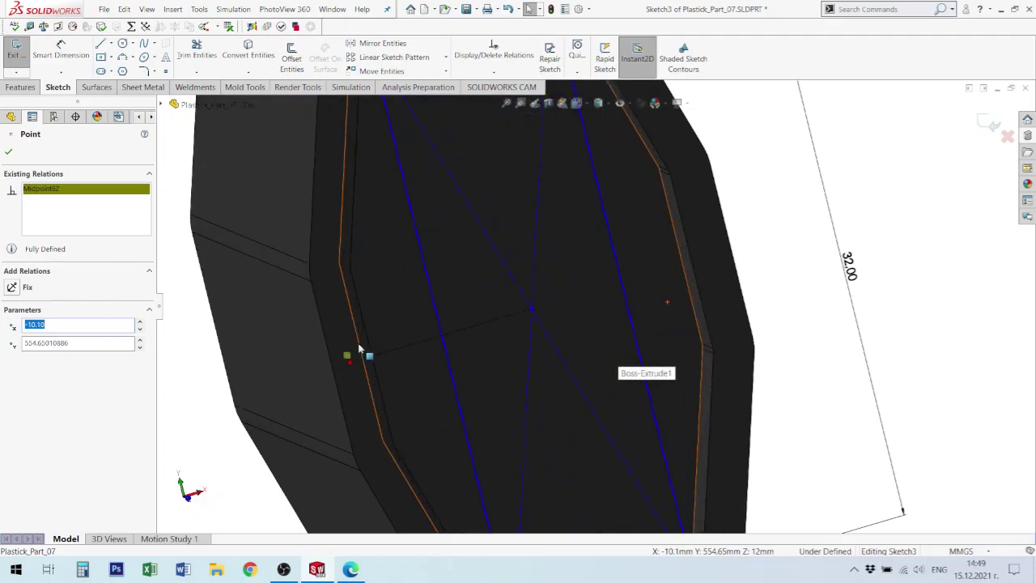
scroll(649, 395, up, 5)
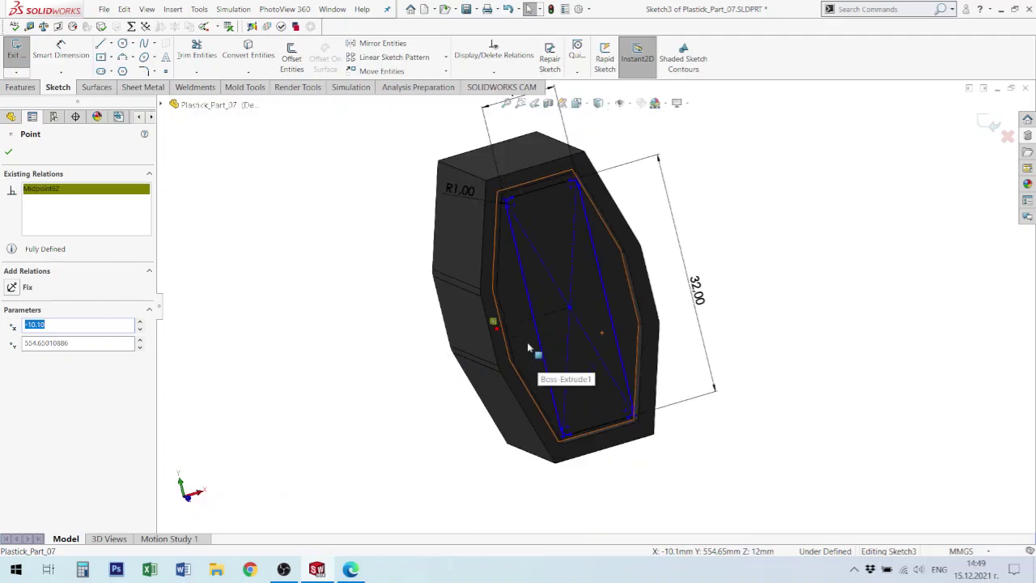
click(497, 334)
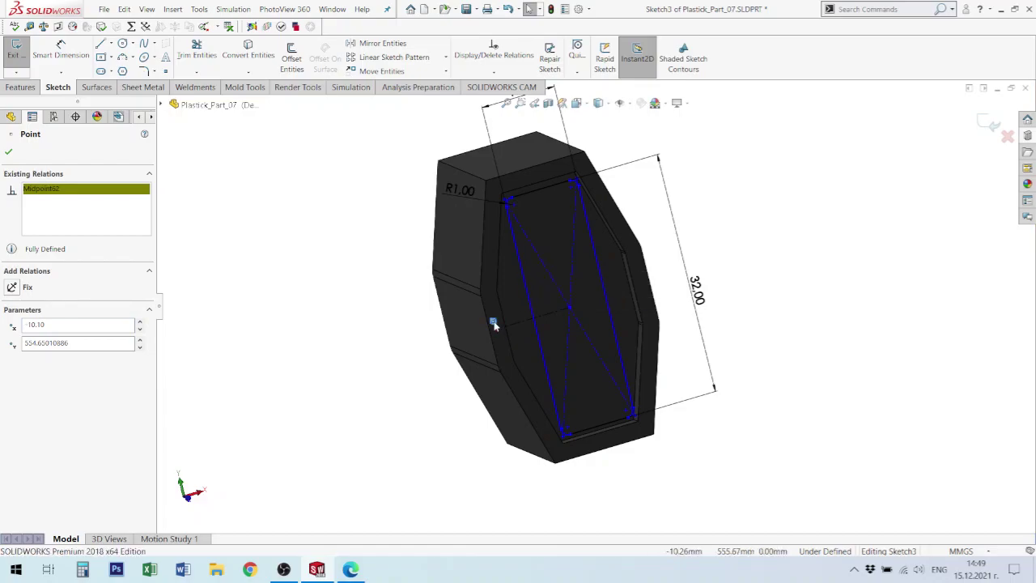
key(Delete)
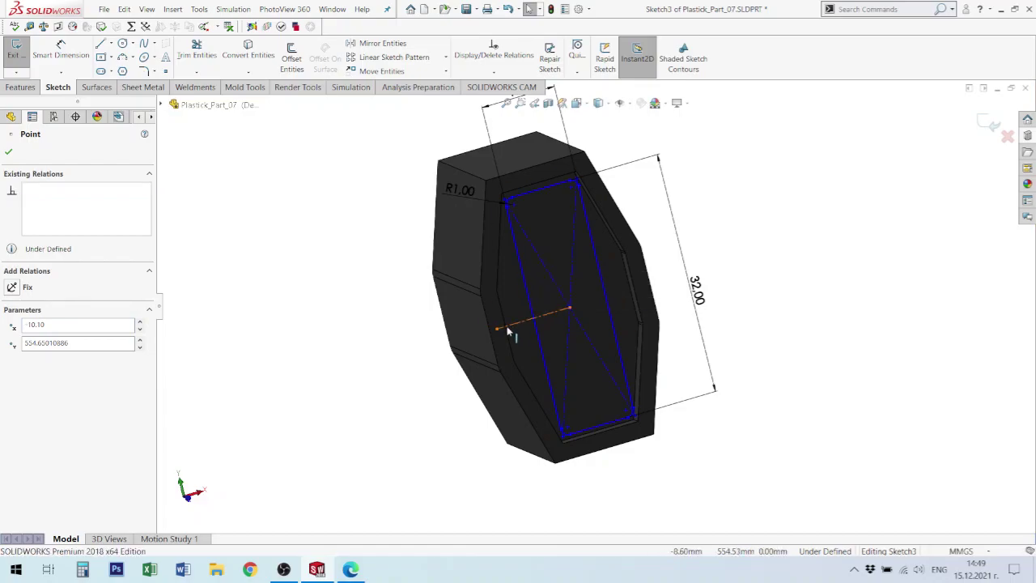
mouse_move(501, 336)
mouse_down()
mouse_move(519, 331)
mouse_move(502, 321)
mouse_up()
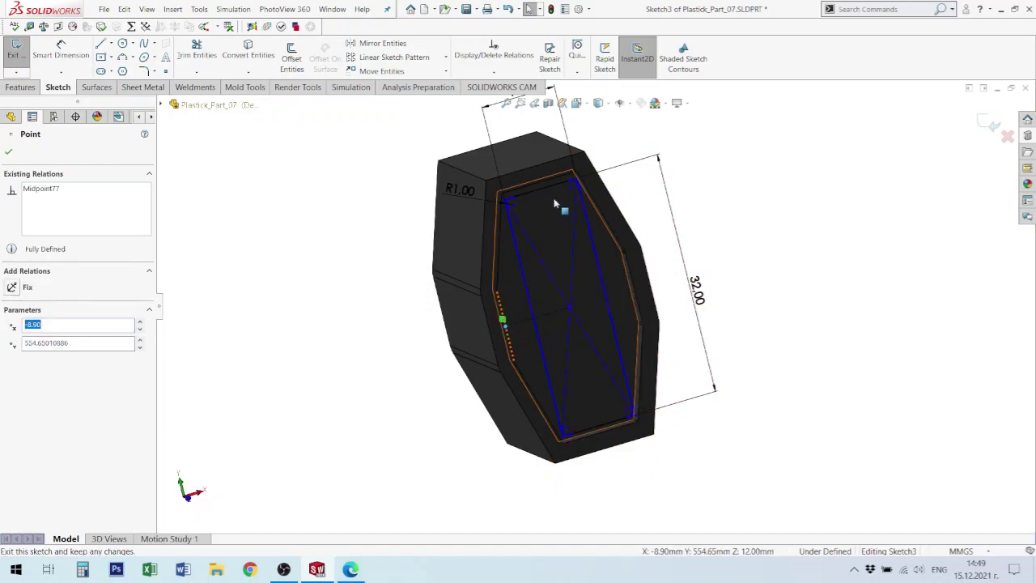
- Draw a construction line from the midpoint of the opening's upper edge to the midpoint of the rounded rectangle's upper line
middle_drag(546, 194, 522, 202)
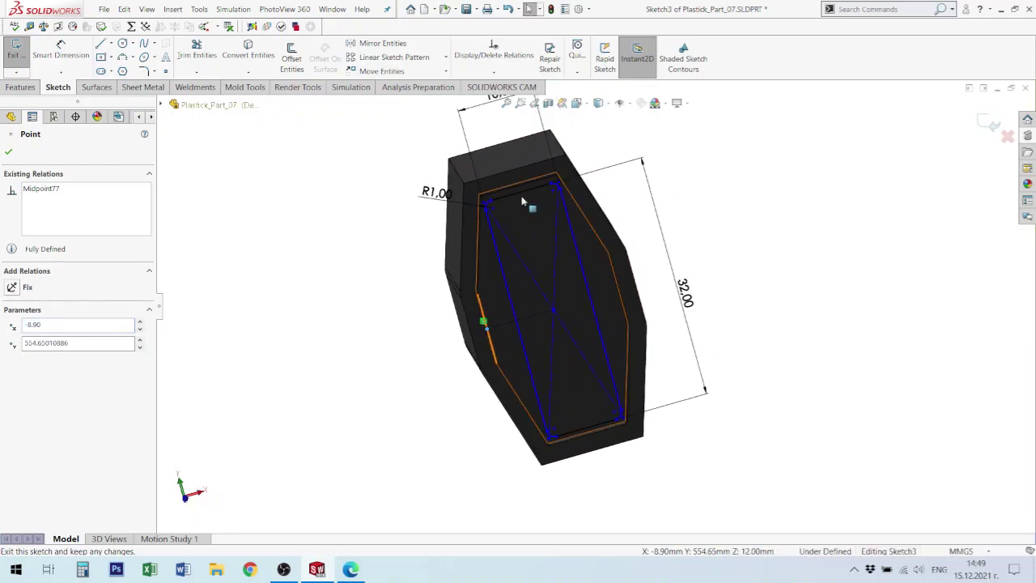
key(l)
scroll(526, 206, down, 3)
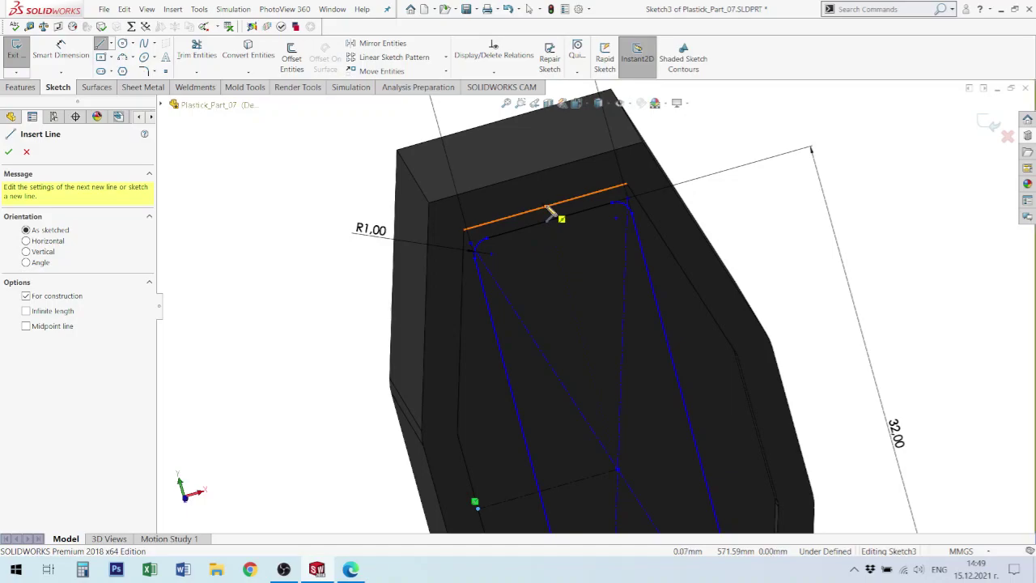
click(546, 207)
click(550, 220)
key(Escape)
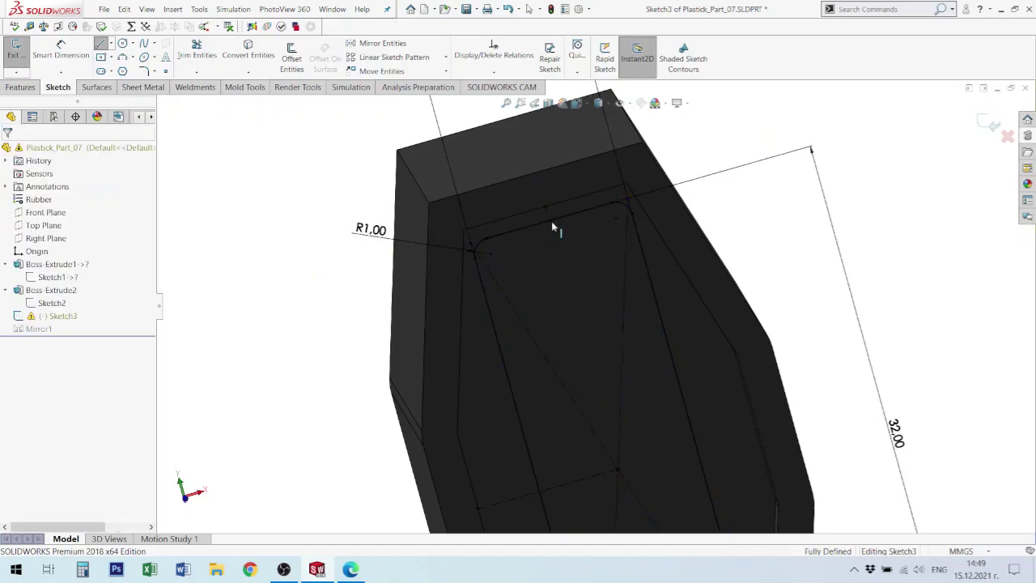
- Cut the rounded rectangle of Sketch3 through the body with the Up To Next end condition and save the part
scroll(583, 299, up, 6)
middle_drag(671, 391, 642, 217)
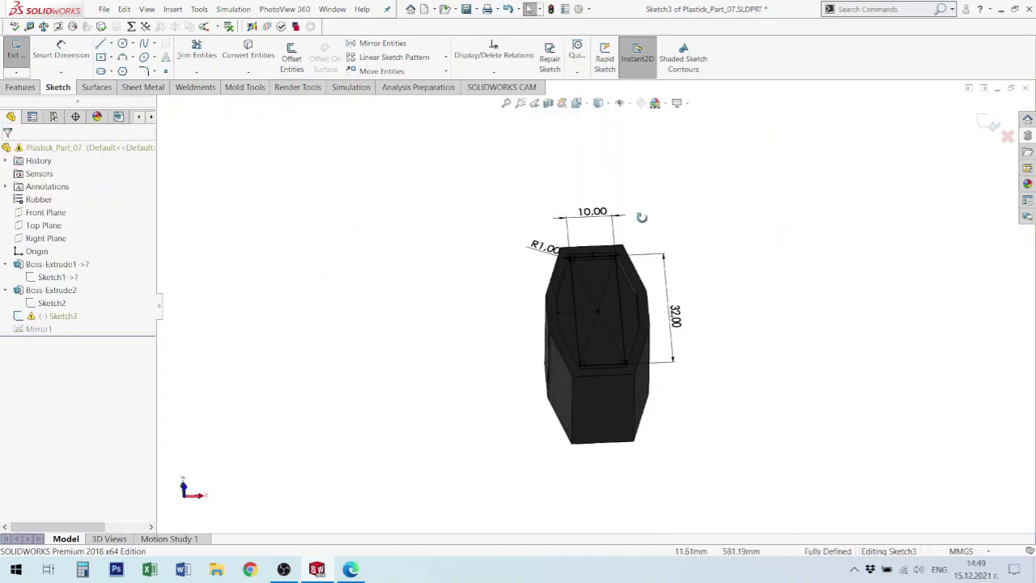
scroll(590, 290, down, 4)
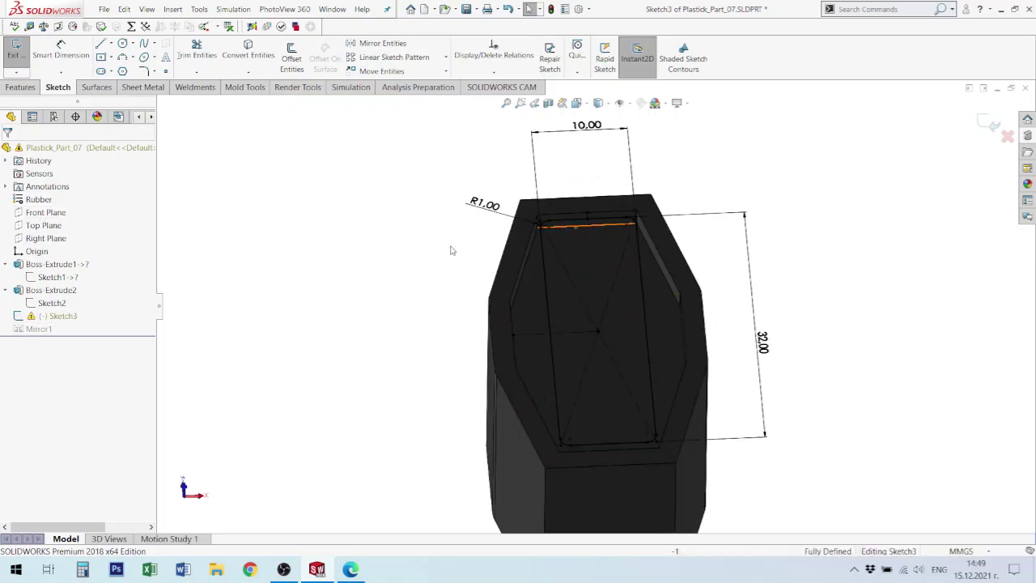
click(22, 88)
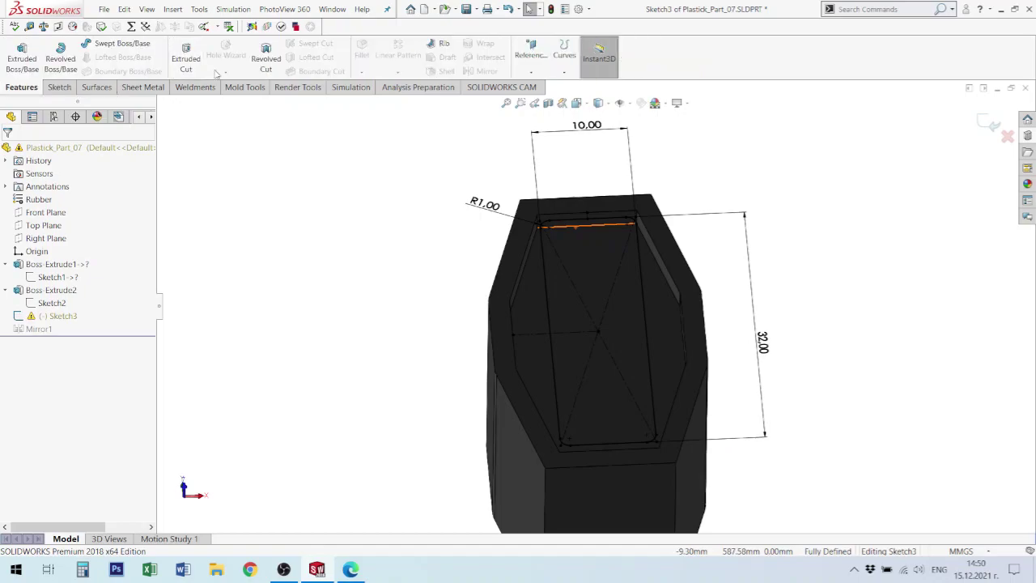
click(190, 58)
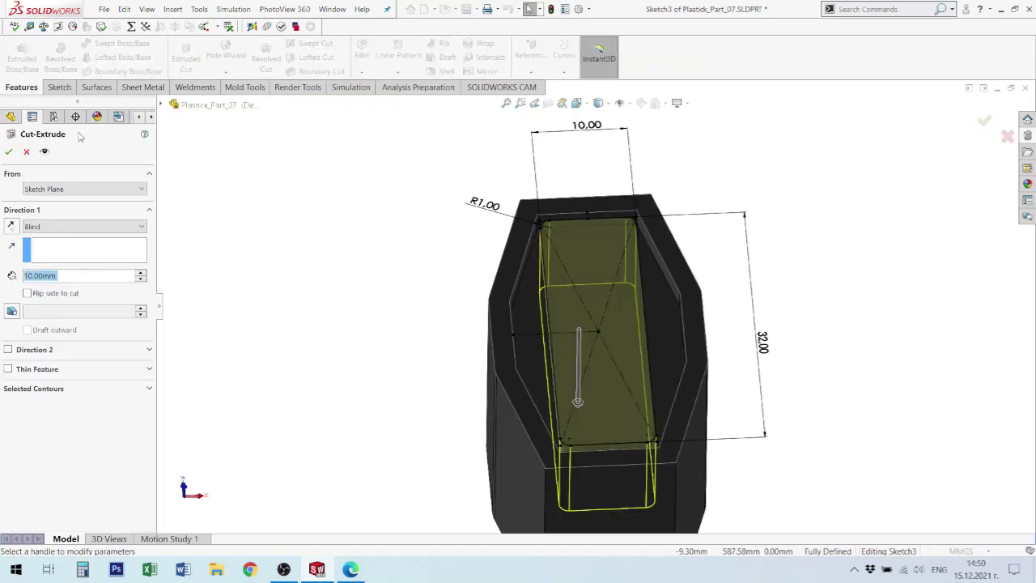
click(95, 226)
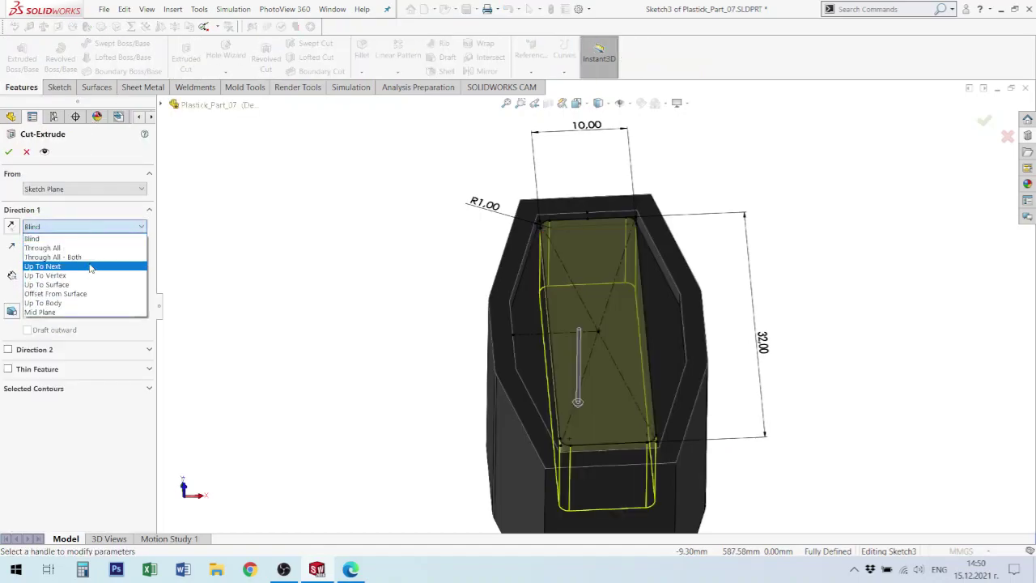
click(91, 266)
click(9, 152)
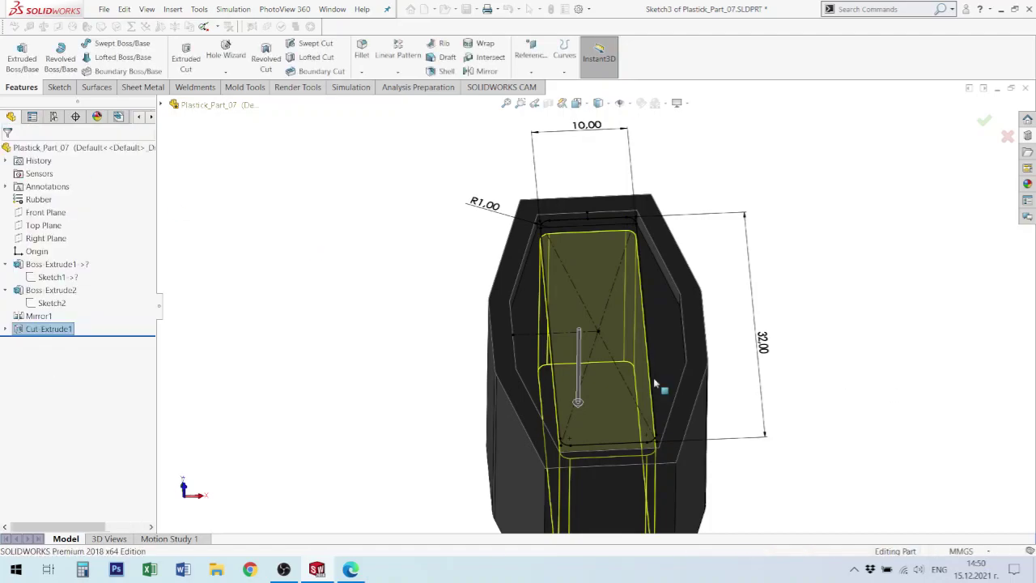
scroll(798, 358, up, 4)
mouse_move(640, 344)
middle_down()
mouse_move(643, 383)
mouse_move(647, 342)
mouse_move(613, 293)
mouse_move(644, 362)
middle_up()
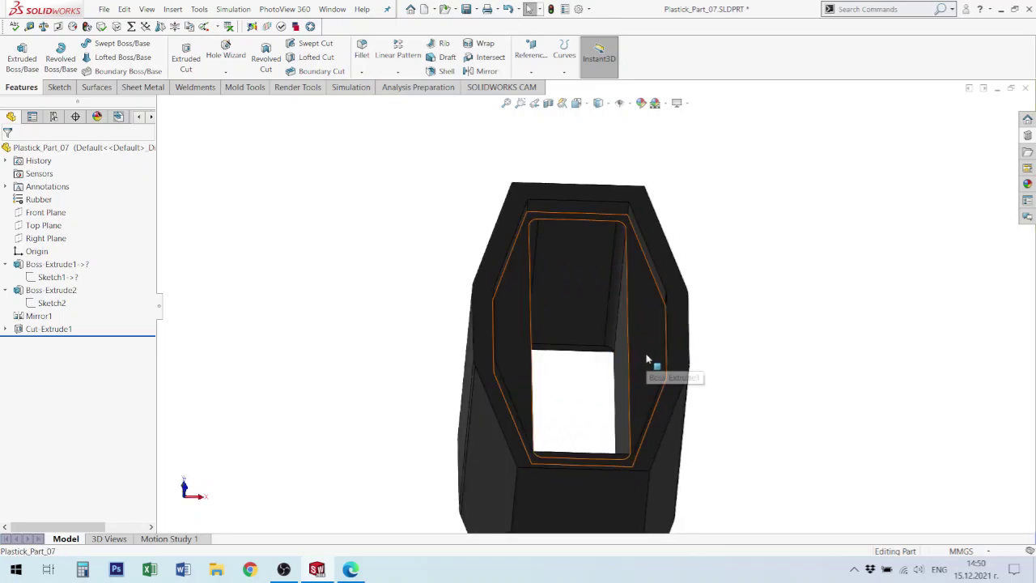
key(ctrl+s)
- Start a sketch on the narrow lower end face of Boss-Extrude1 and draw a circle about 5.26 mm in diameter centred on the origin
scroll(600, 400, up, 3)
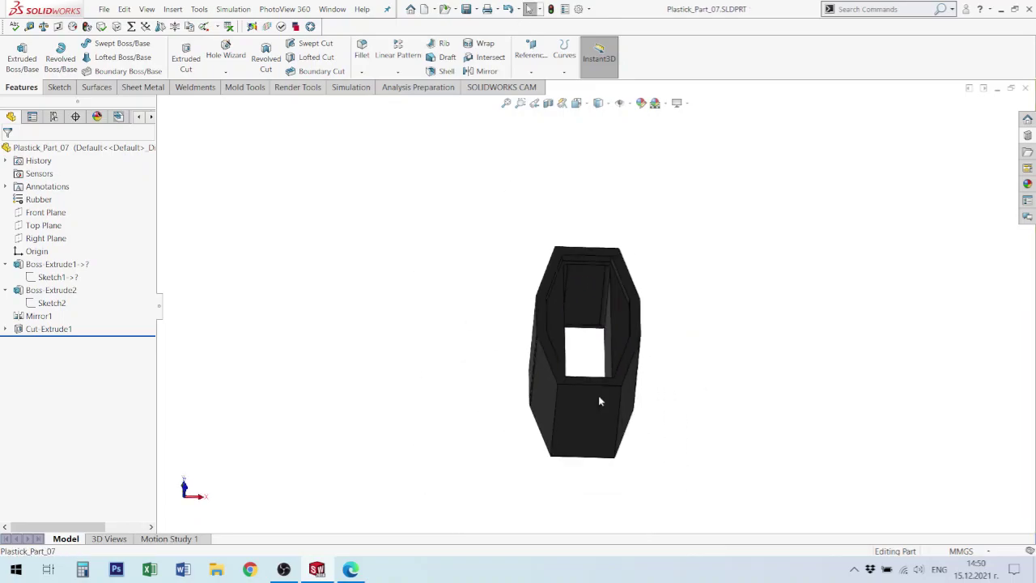
middle_drag(598, 395, 593, 374)
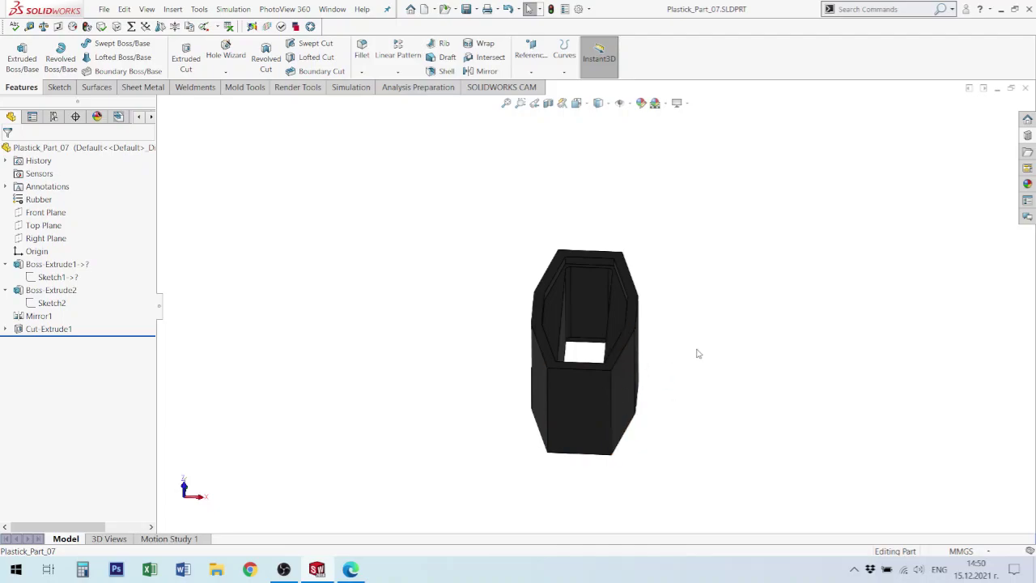
click(591, 415)
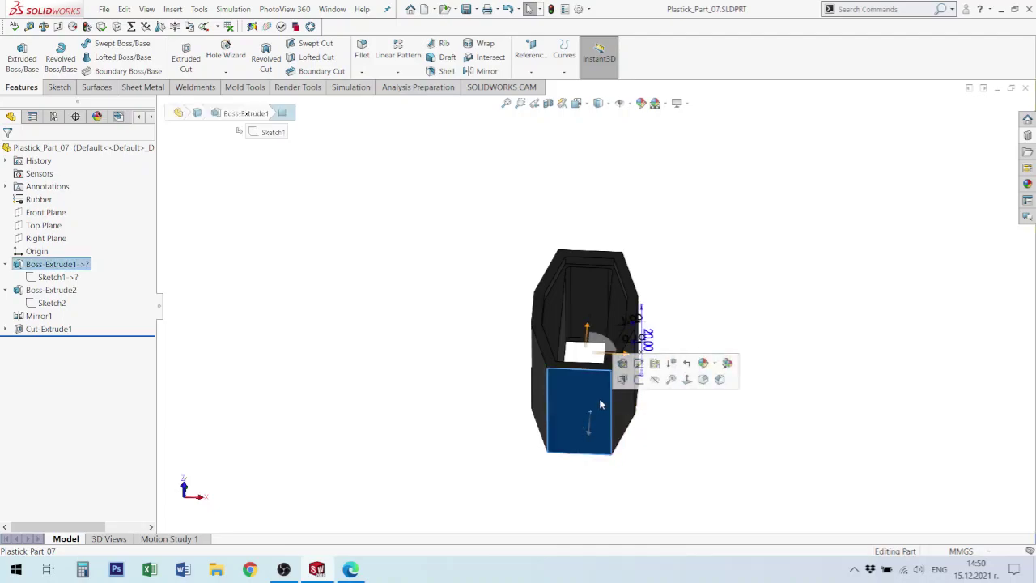
click(638, 379)
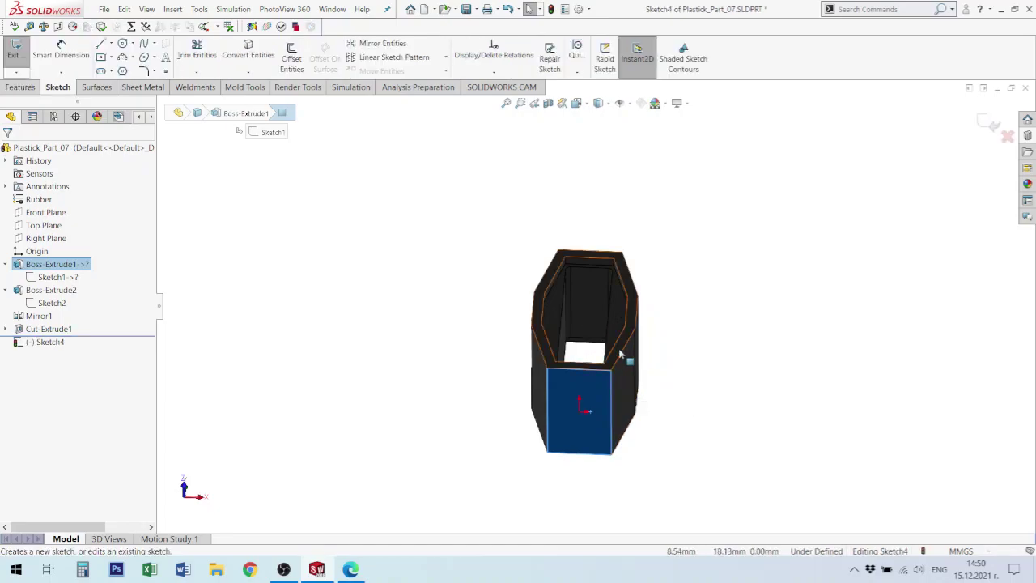
key(ctrl+8)
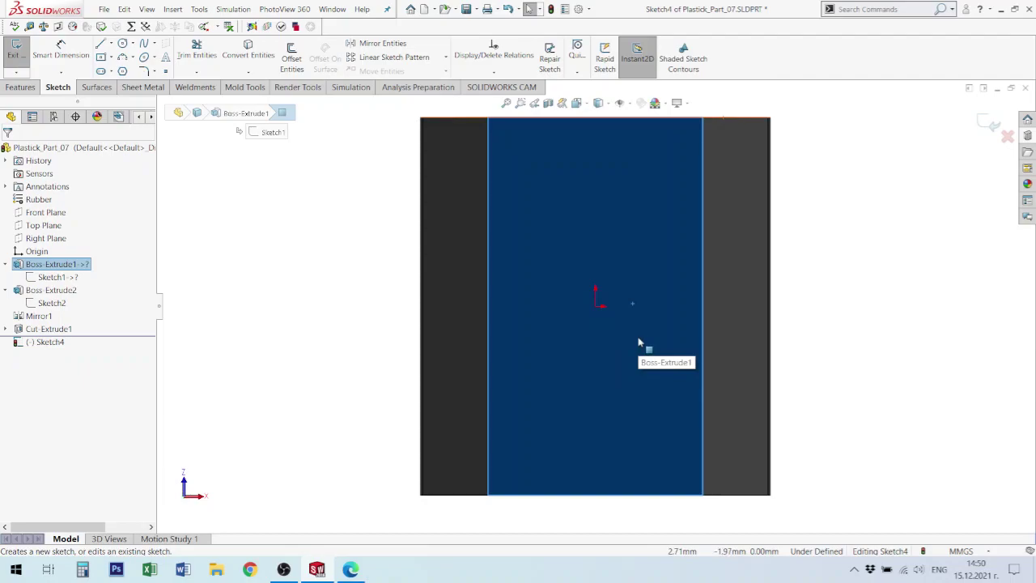
key(c)
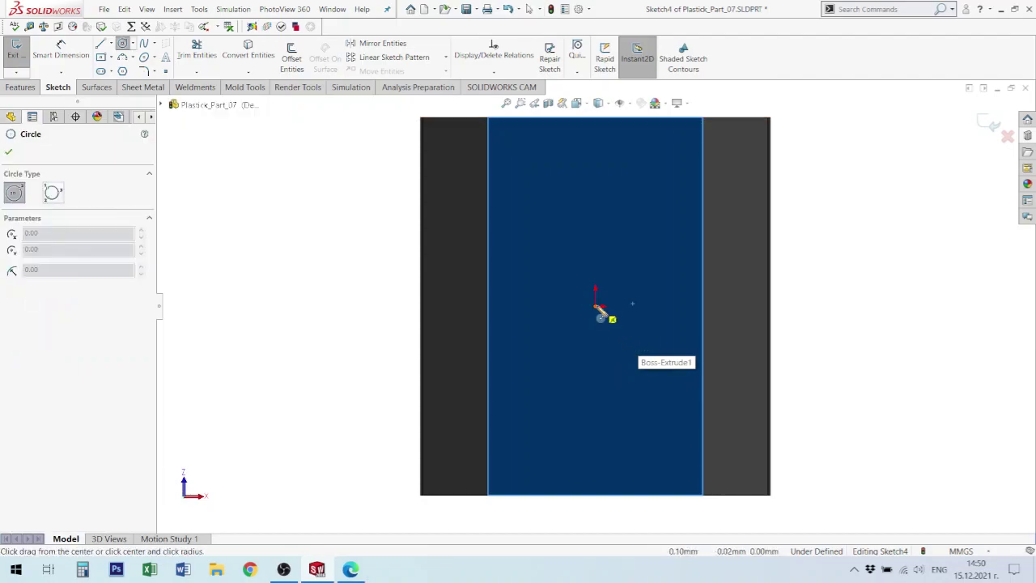
click(596, 306)
click(628, 342)
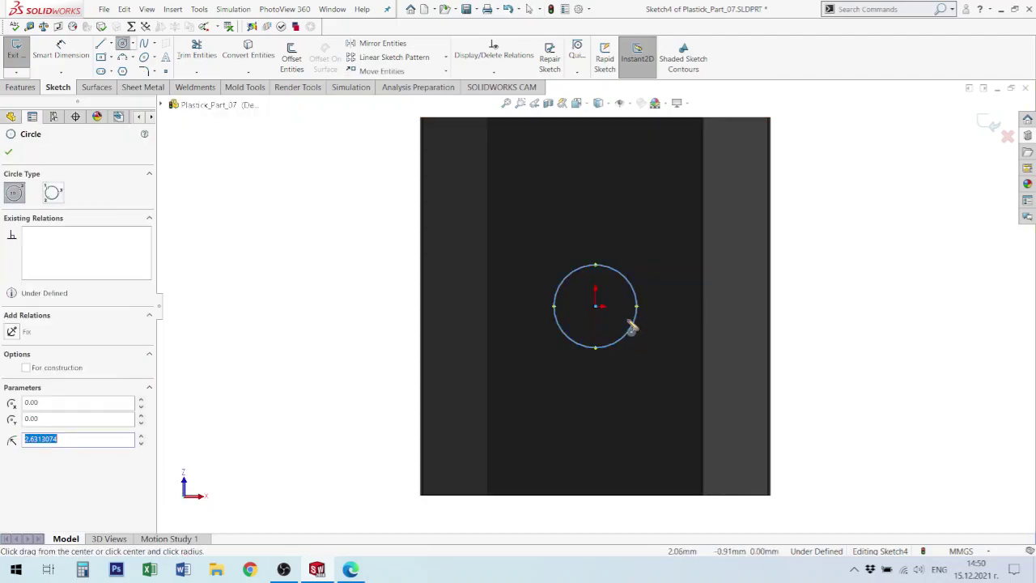
- Dimension the circle on the end face with a diameter of 5 mm
key(d)
click(635, 289)
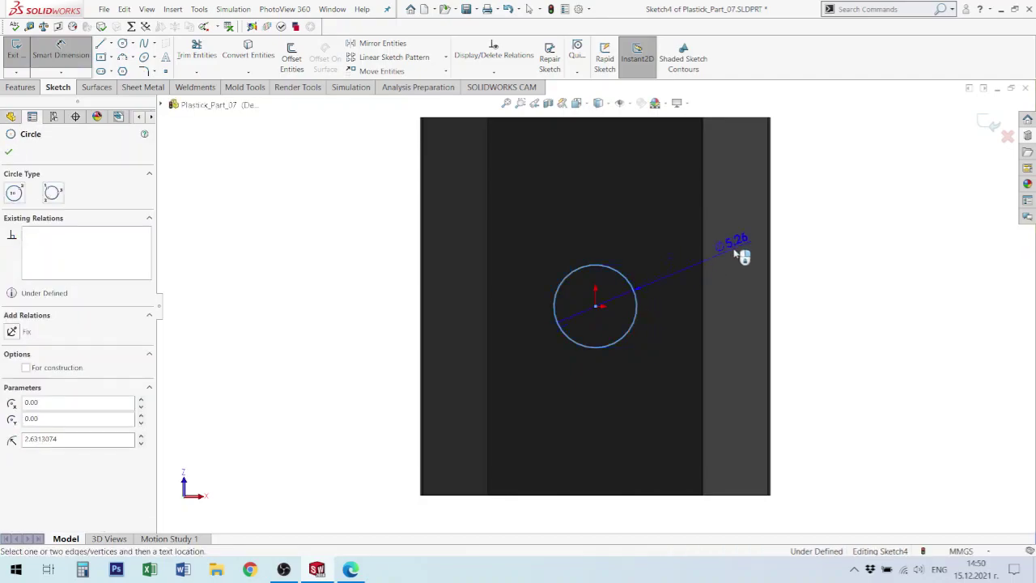
click(813, 238)
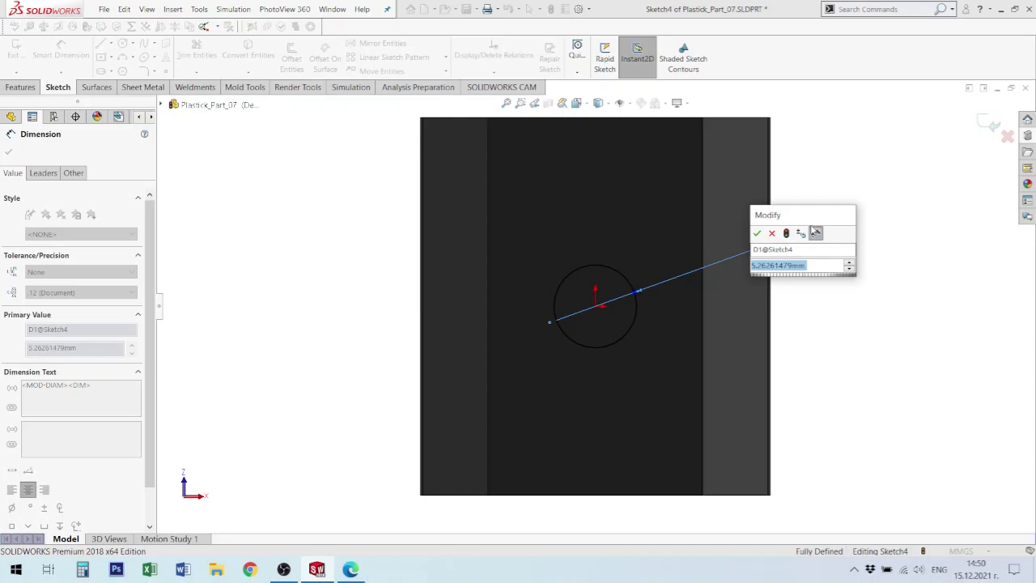
text(5)
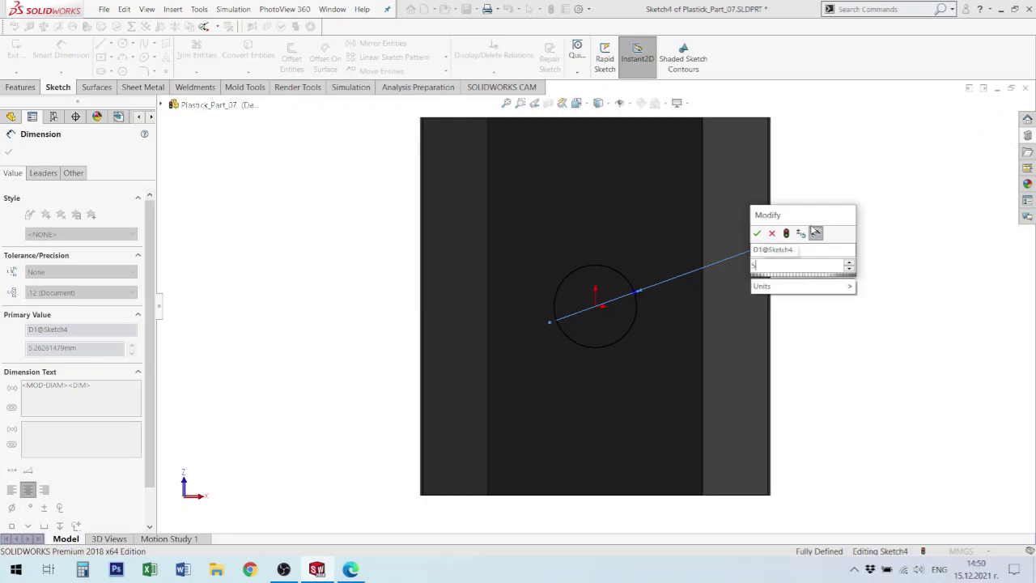
key(Return)
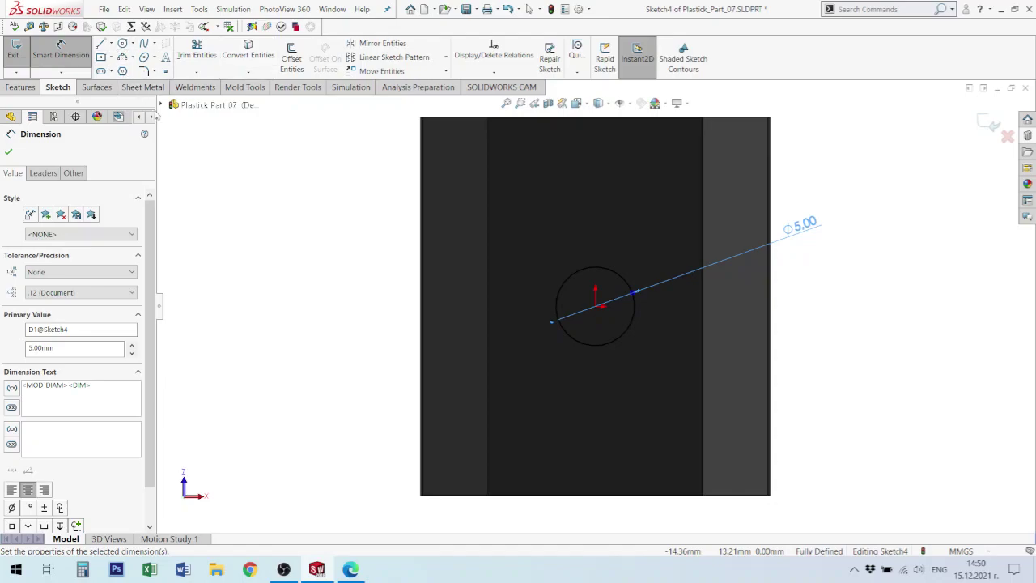
scroll(615, 254, up, 3)
middle_drag(615, 254, 587, 463)
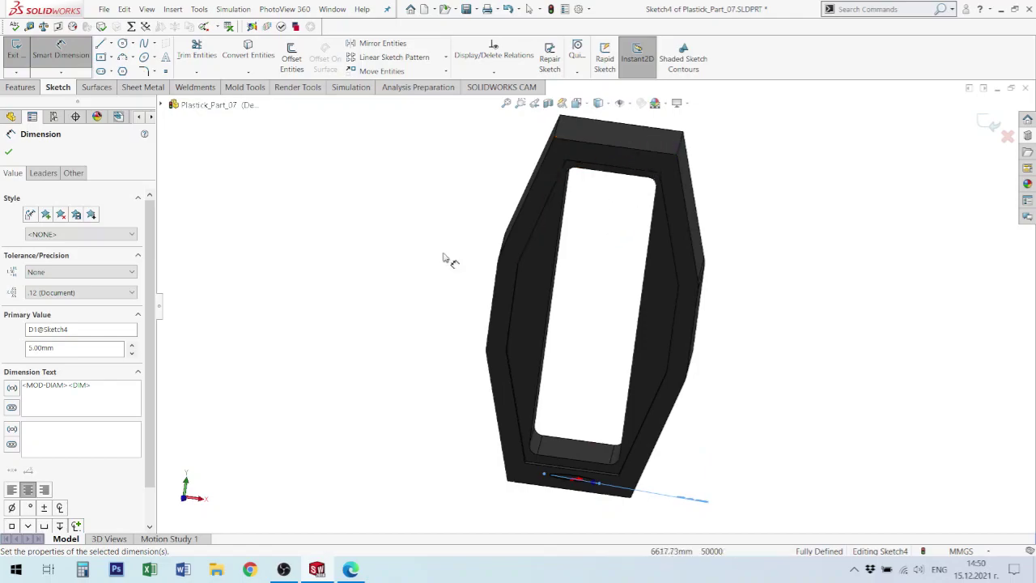
- Cut the 5 mm circle of Sketch4 through the end wall with the Up To Next end condition
click(21, 88)
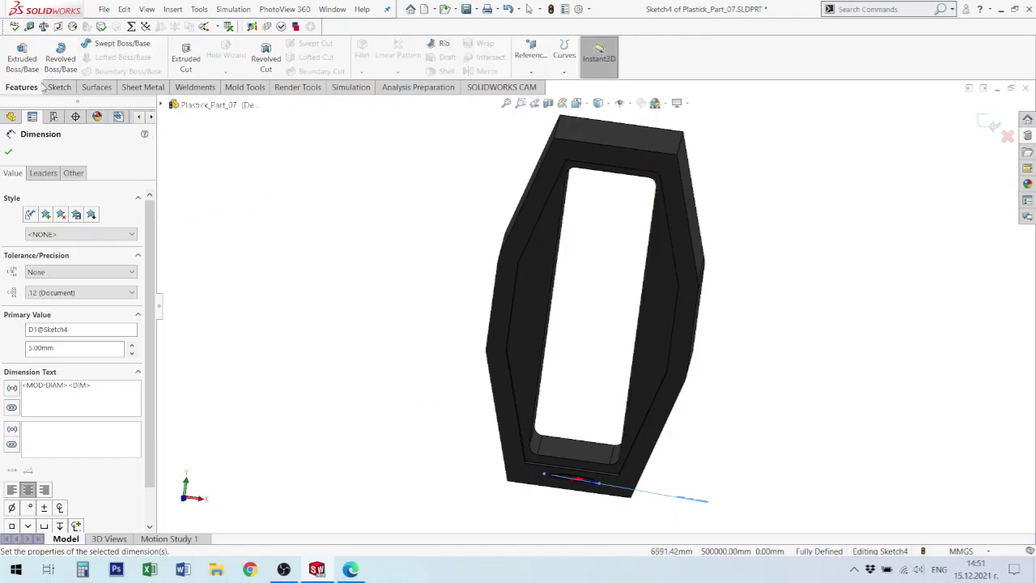
click(186, 58)
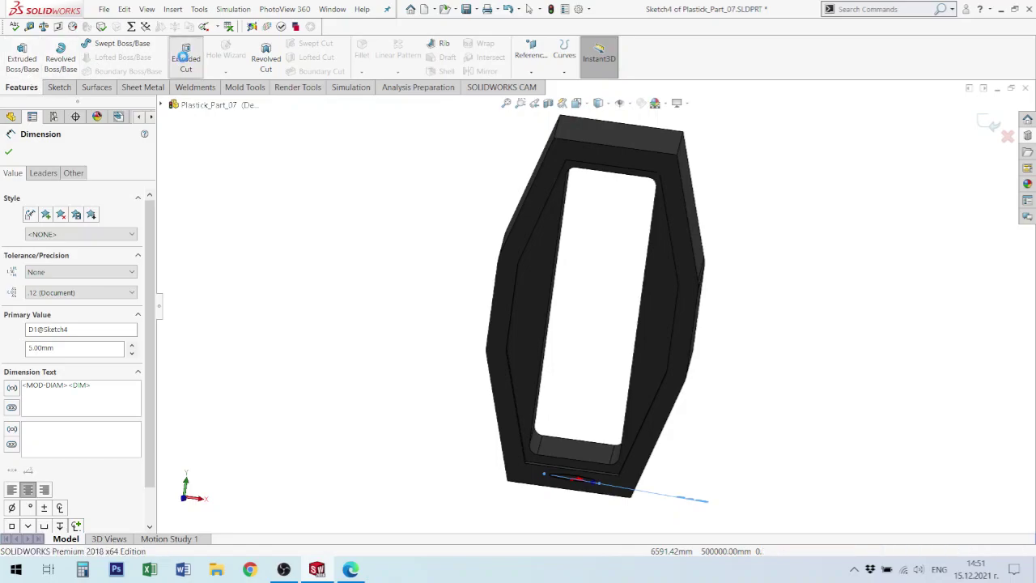
click(85, 227)
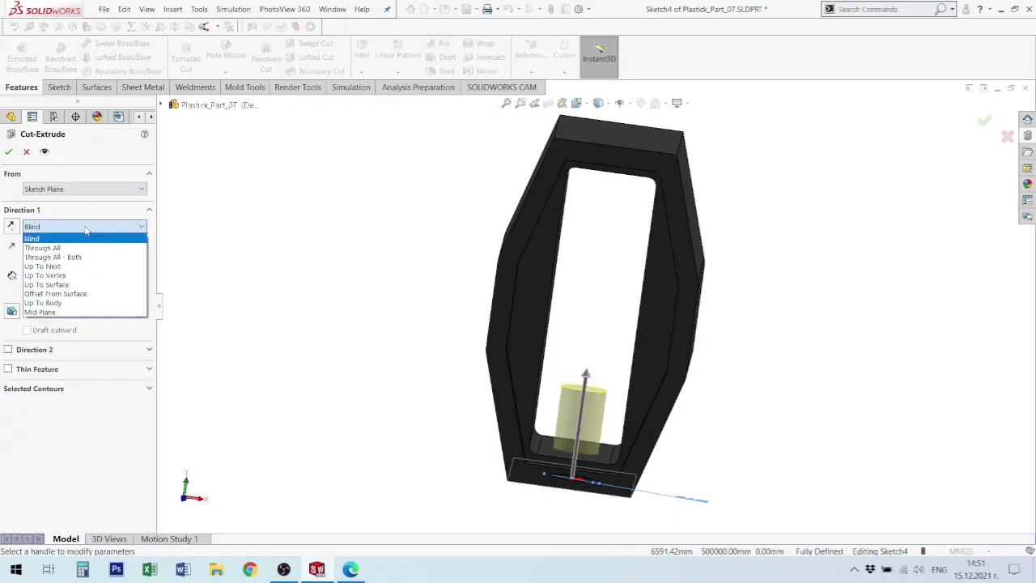
click(62, 266)
click(9, 152)
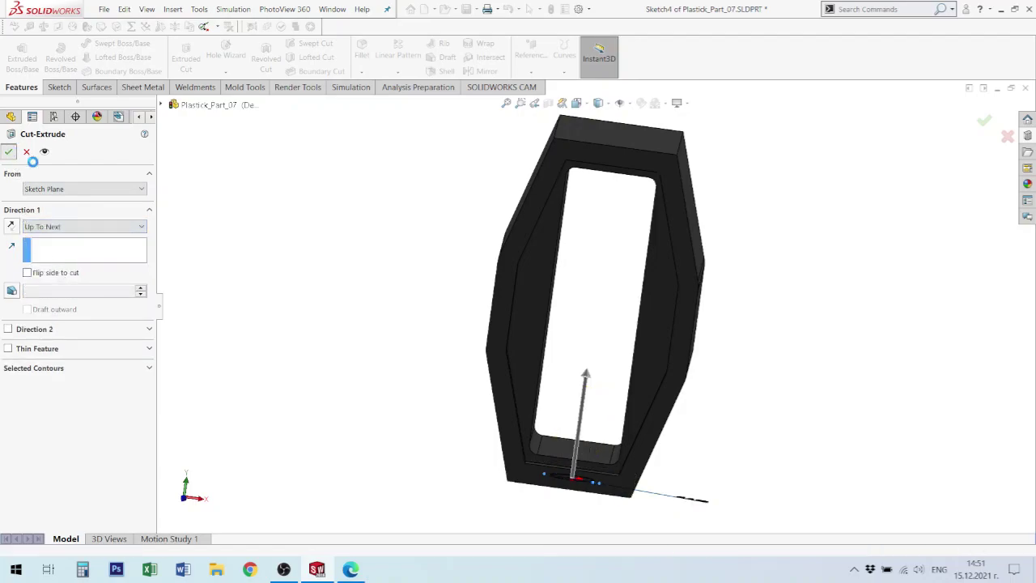
- Add an ISO Machine Threads M6 cosmetic thread to the hole's edge on the end face with the Up to Next end condition
middle_drag(671, 456, 682, 338)
scroll(607, 443, down, 2)
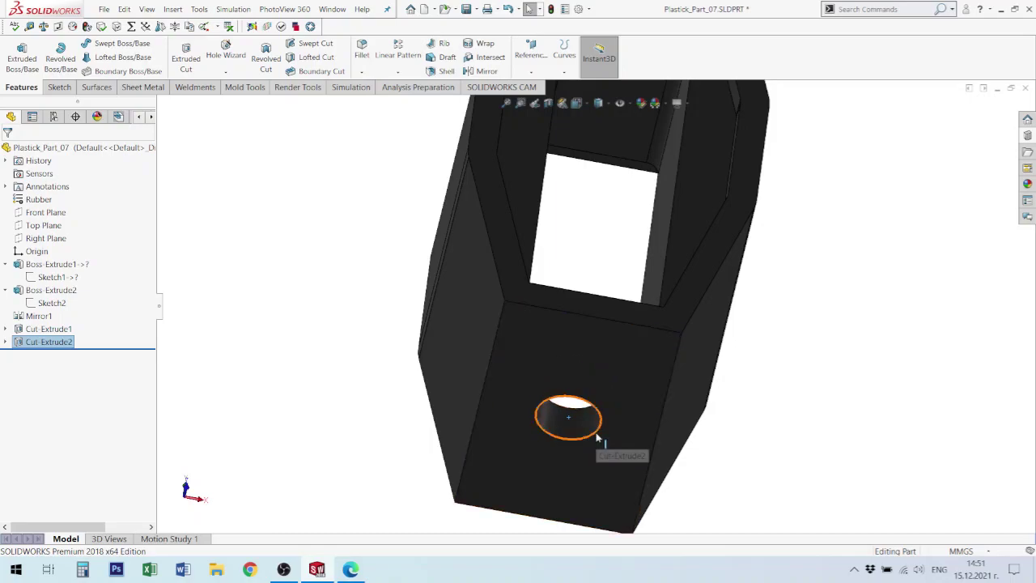
click(596, 437)
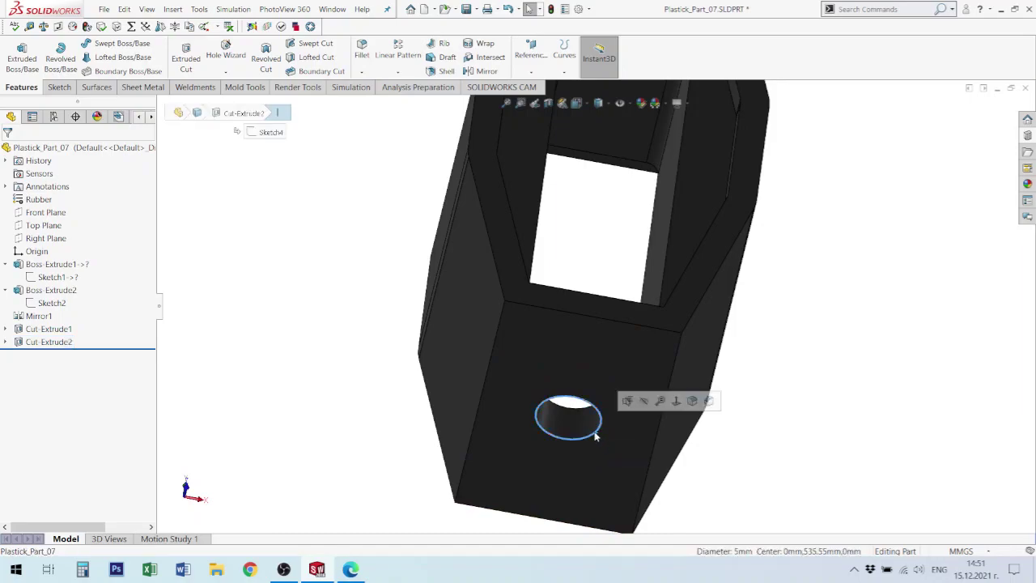
click(174, 10)
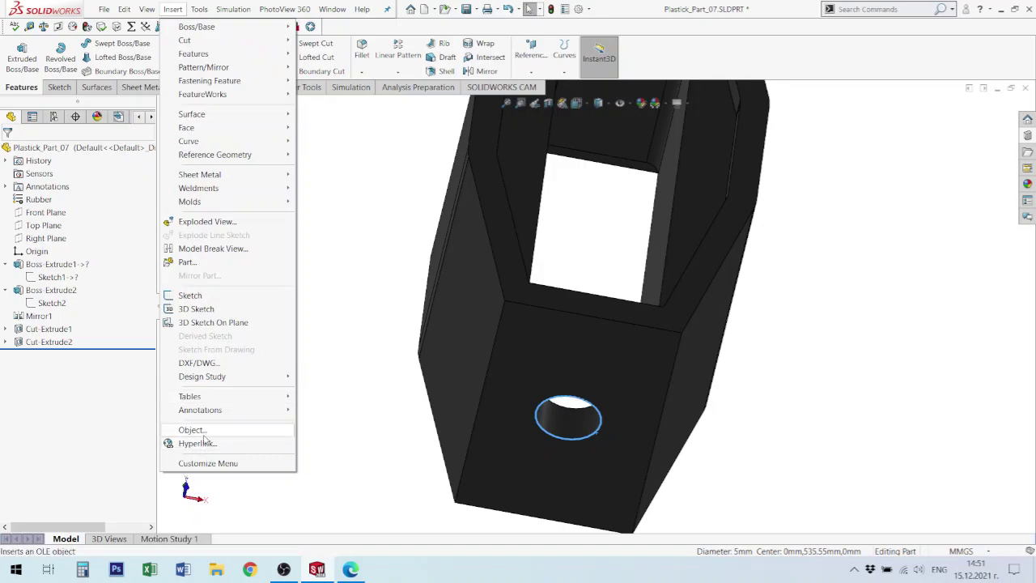
mouse_move(223, 411)
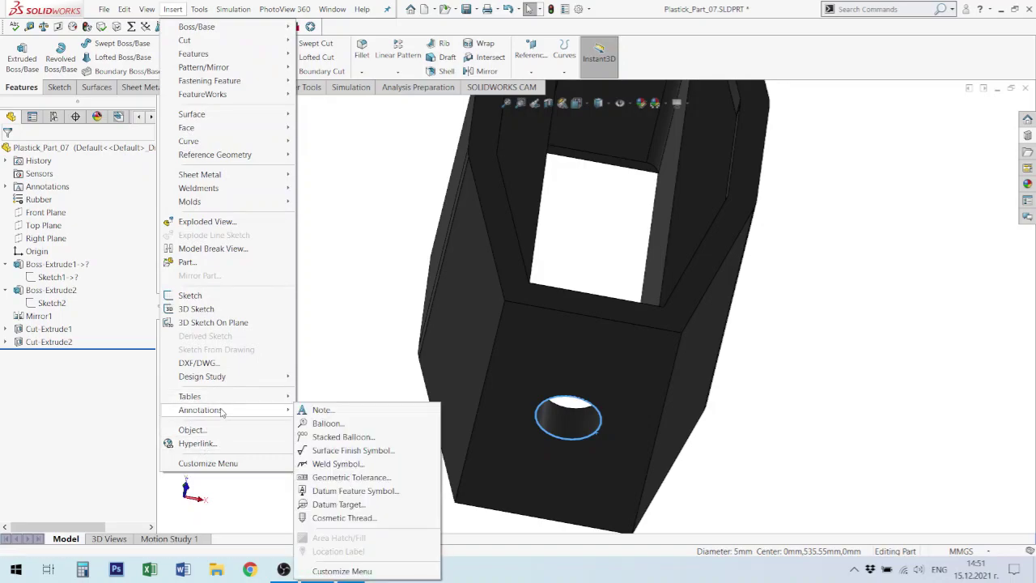
click(343, 518)
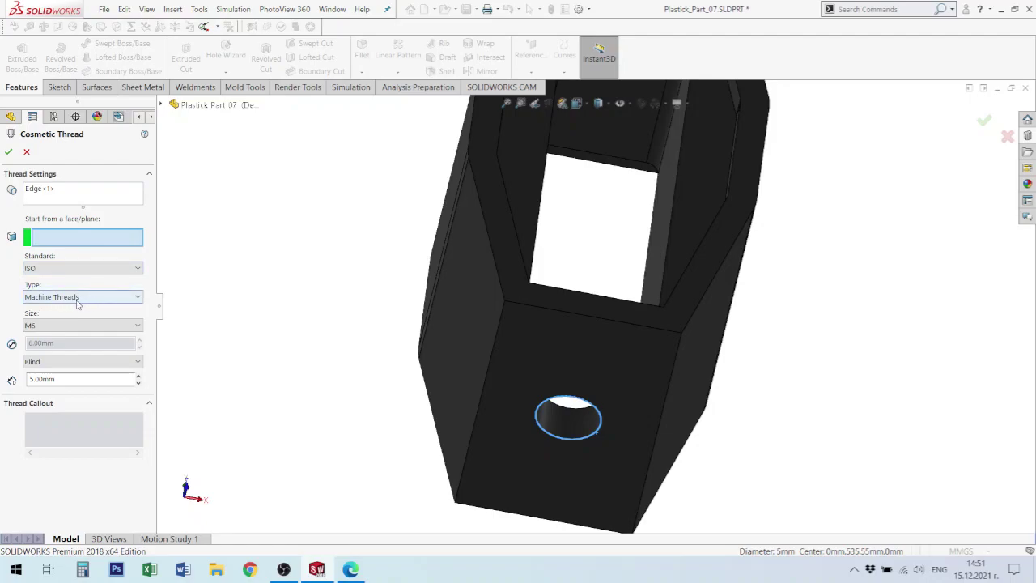
click(83, 367)
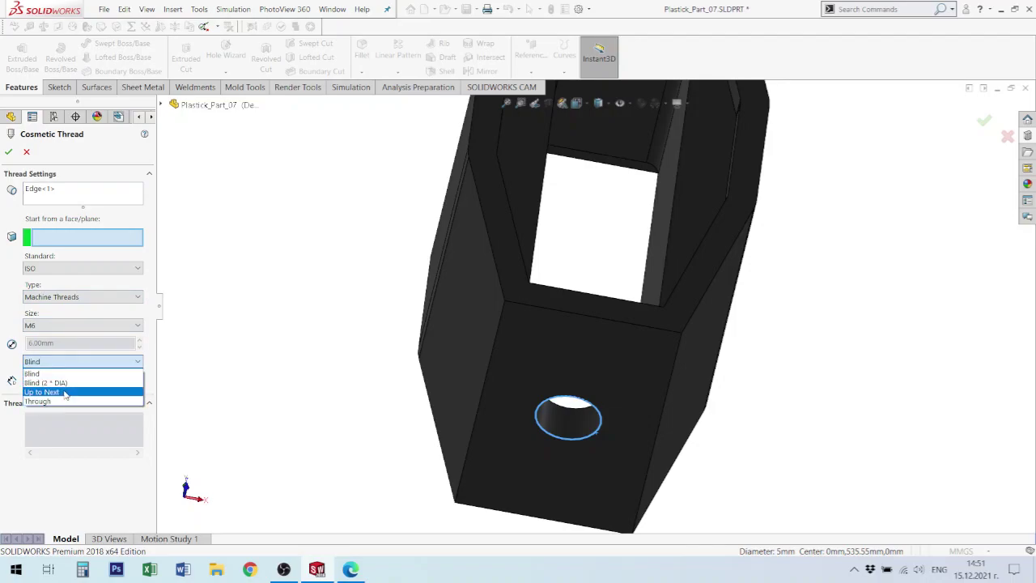
click(65, 393)
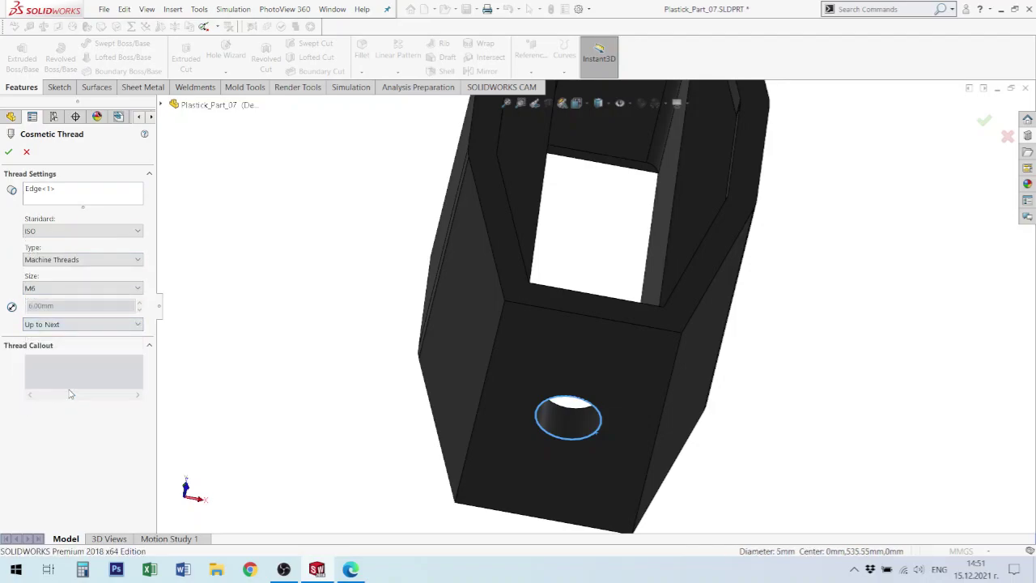
click(9, 152)
- Examine the threaded hole in the end face and the surrounding body from several angles
scroll(599, 421, down, 2)
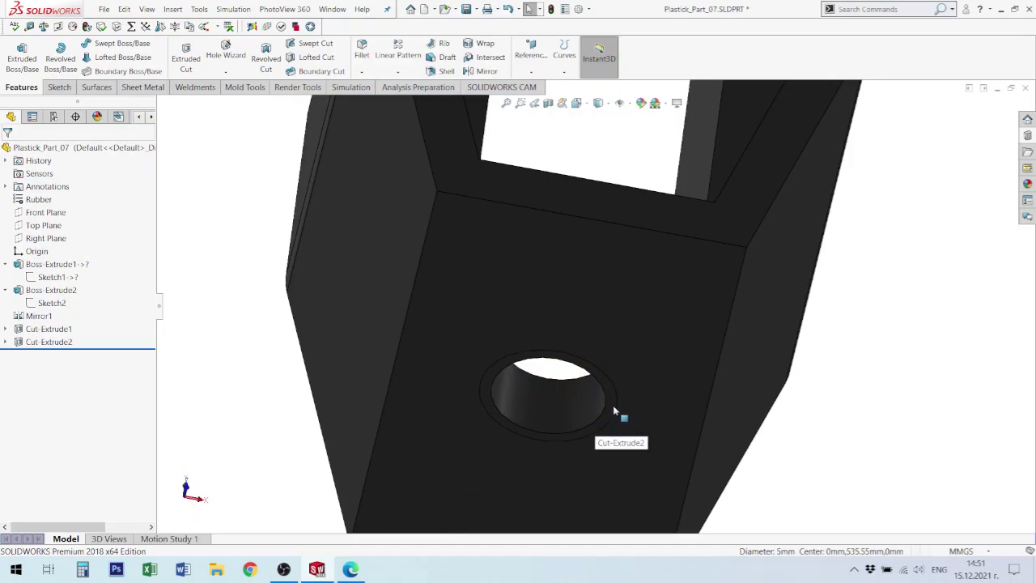
scroll(556, 368, up, 2)
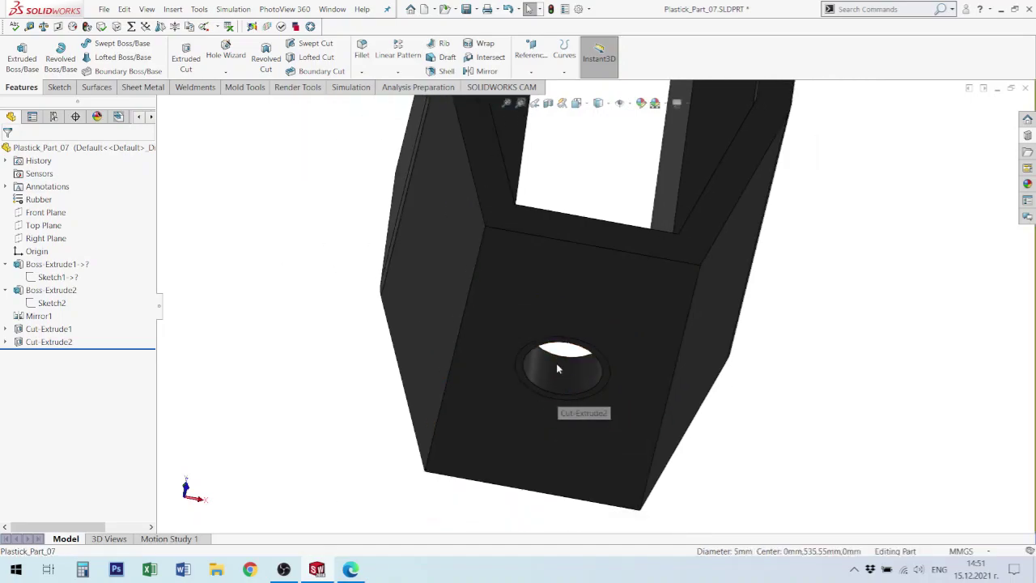
middle_drag(557, 368, 555, 290)
scroll(590, 356, up, 3)
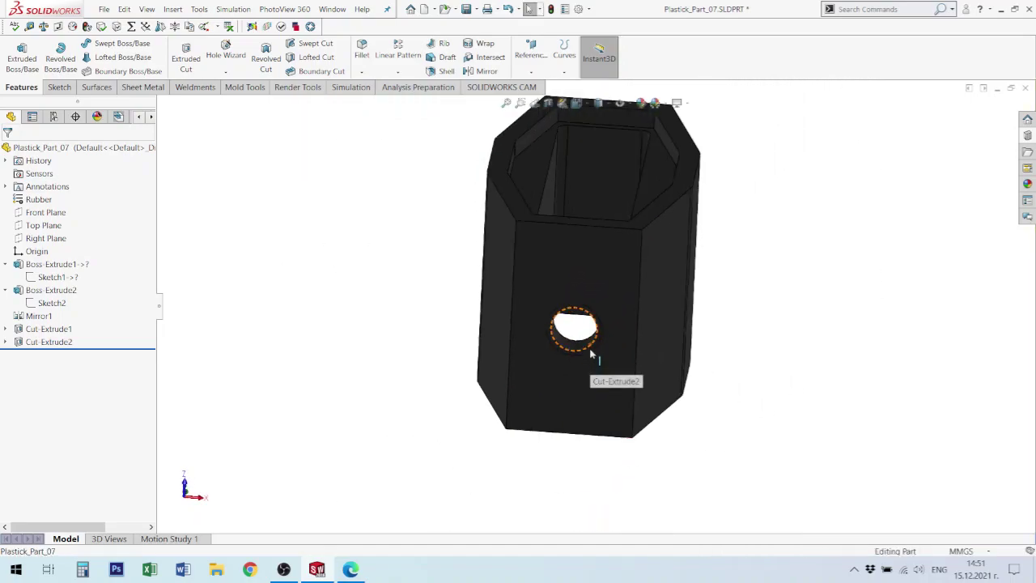
middle_drag(591, 353, 636, 342)
scroll(607, 275, down, 3)
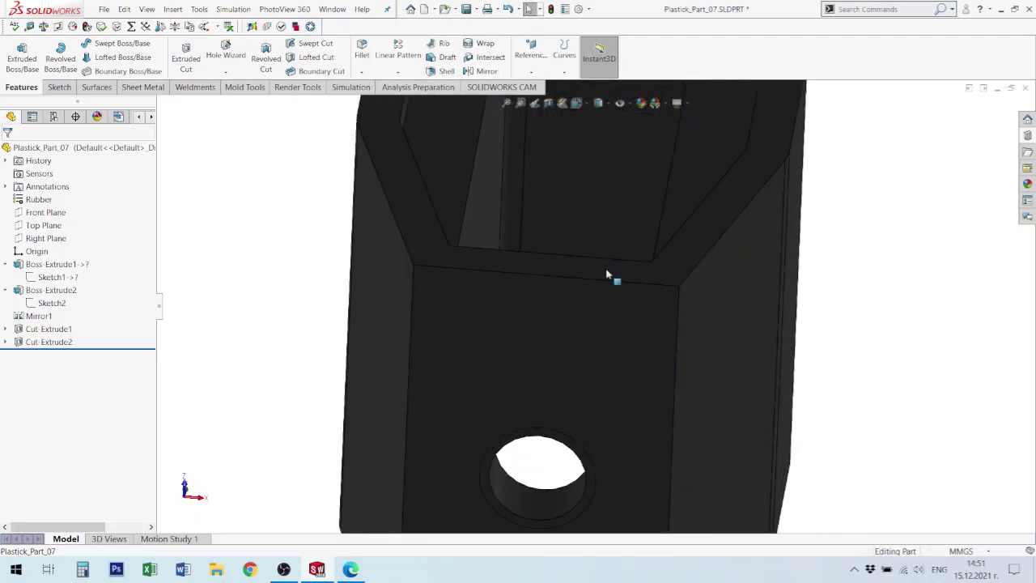
scroll(607, 276, up, 3)
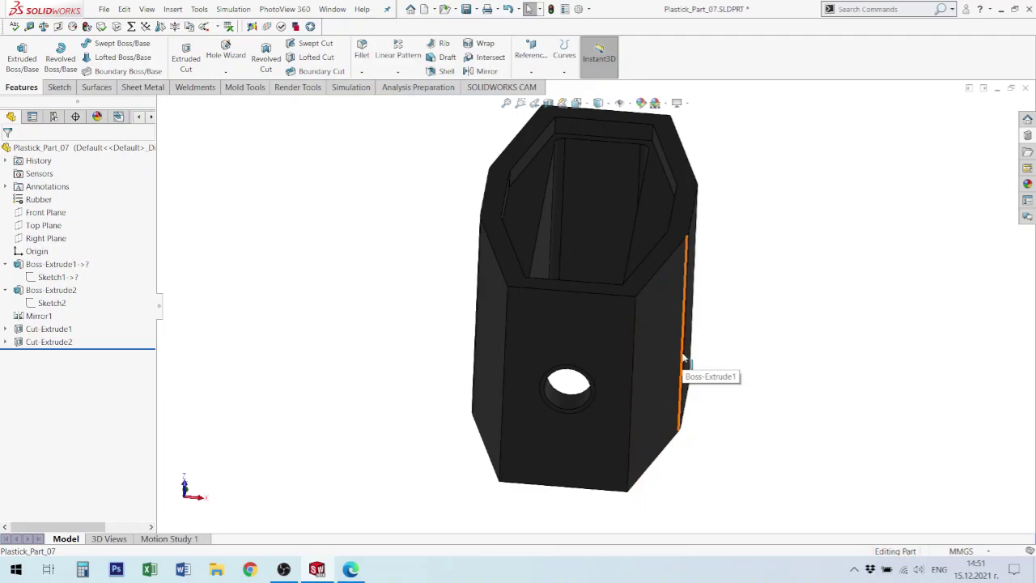
middle_drag(699, 345, 688, 330)
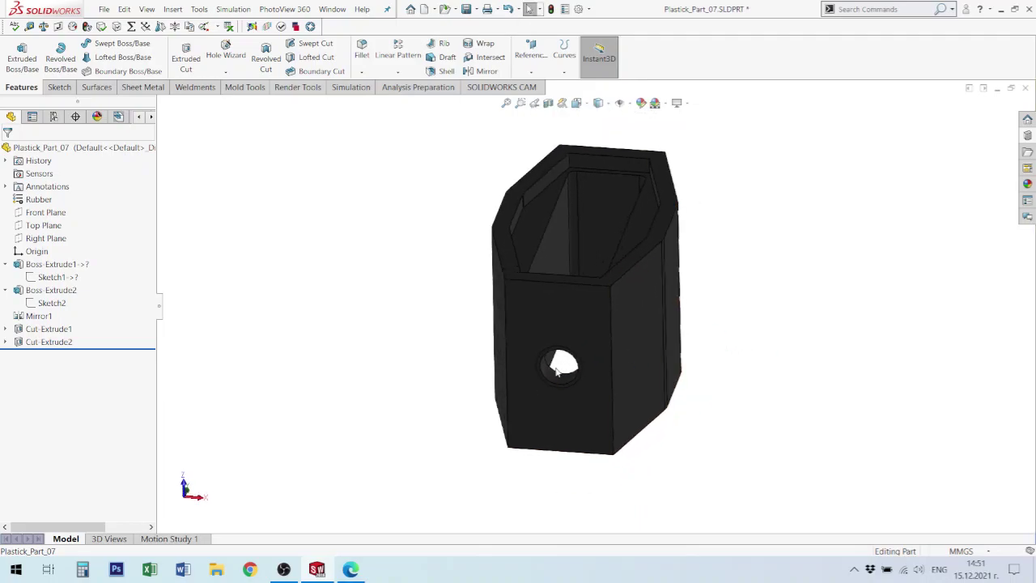
- Compare how the Front, Right and Top planes are oriented relative to the body and its threaded hole
click(44, 238)
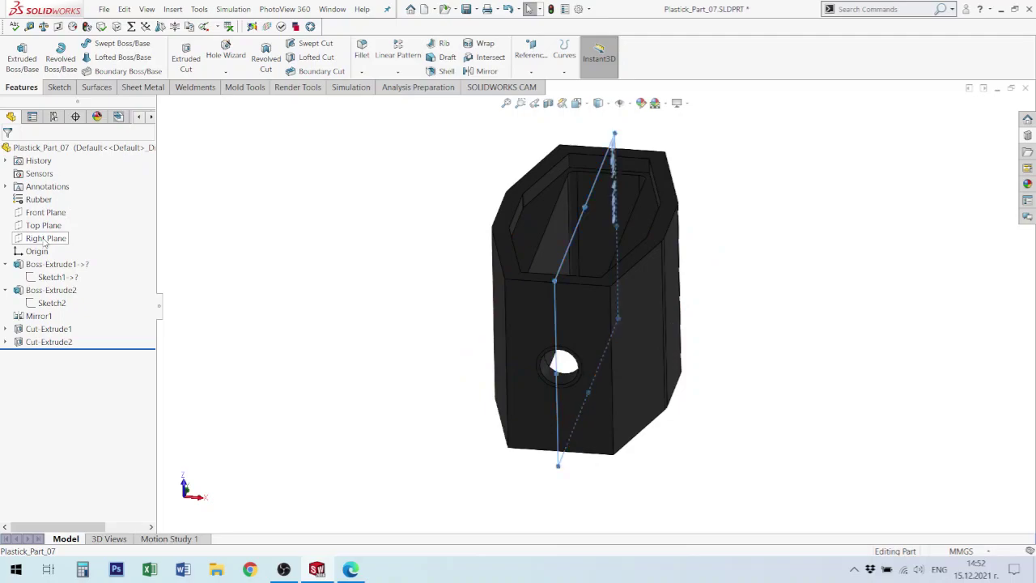
click(32, 213)
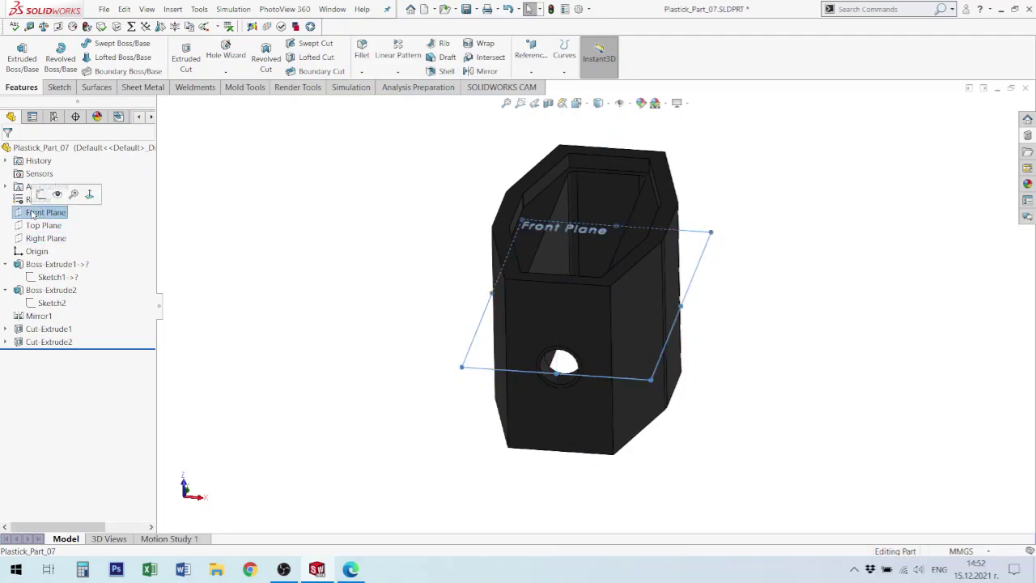
click(45, 238)
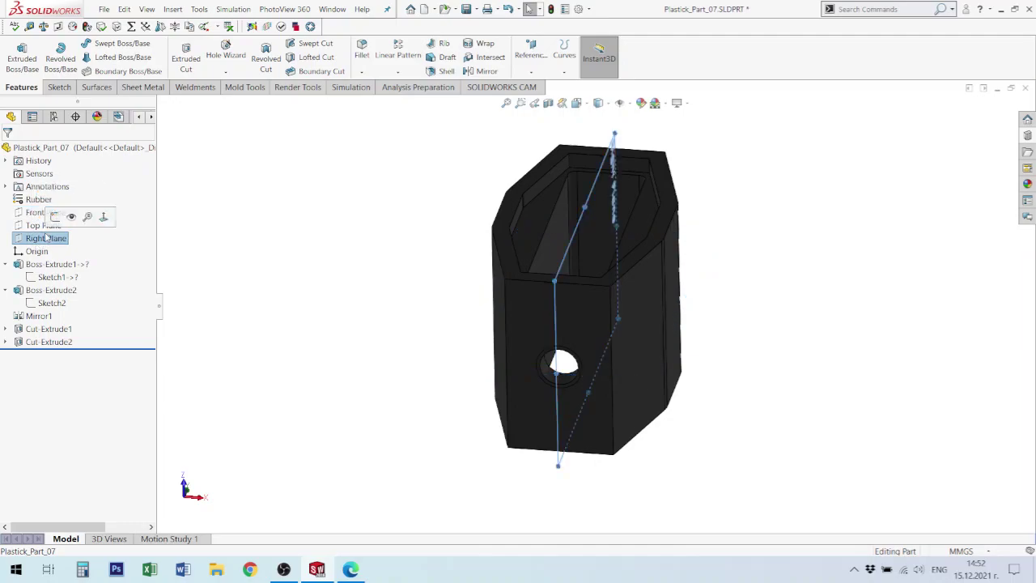
click(39, 226)
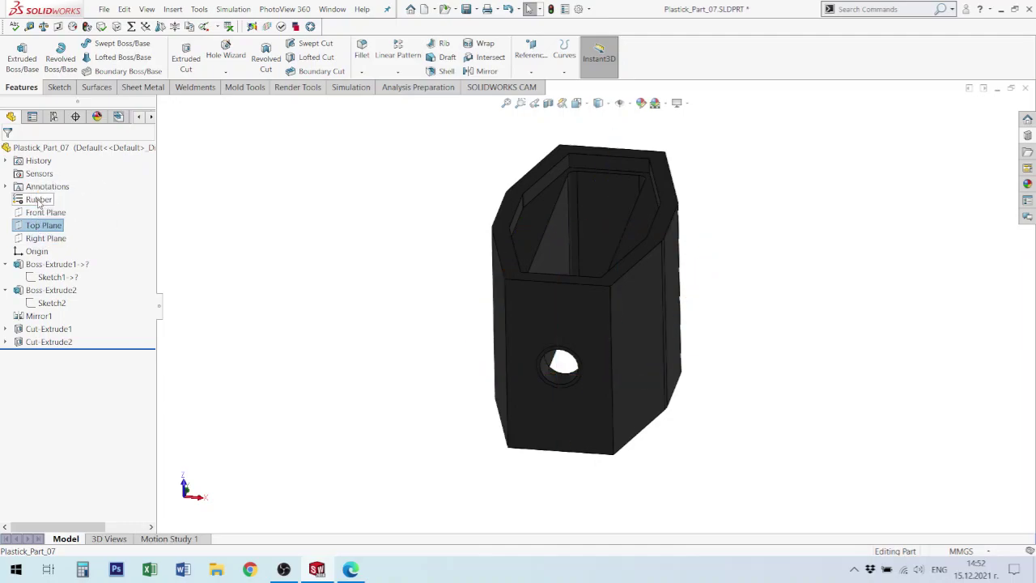
key(ctrl+8)
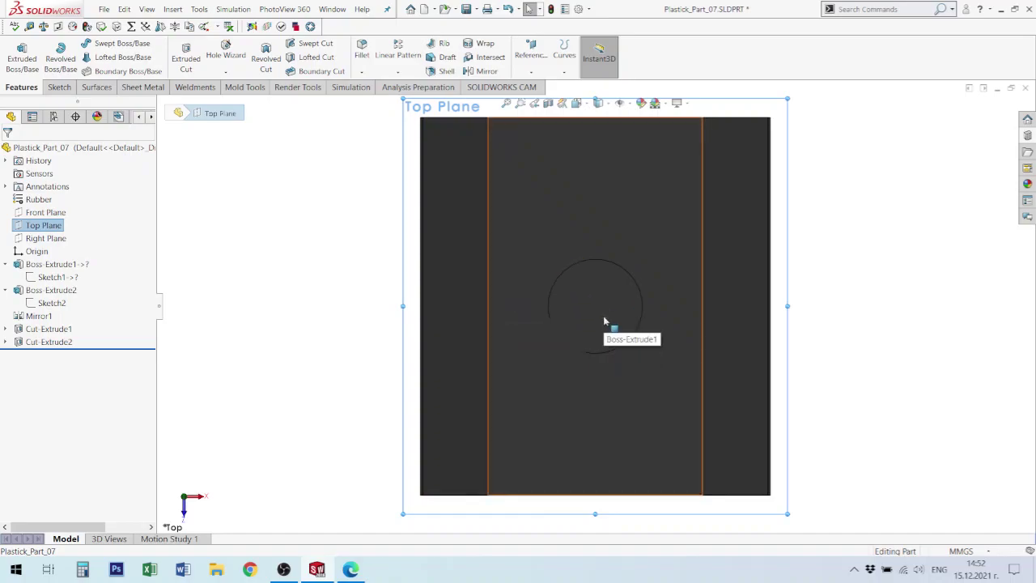
scroll(636, 359, up, 3)
middle_drag(635, 359, 625, 413)
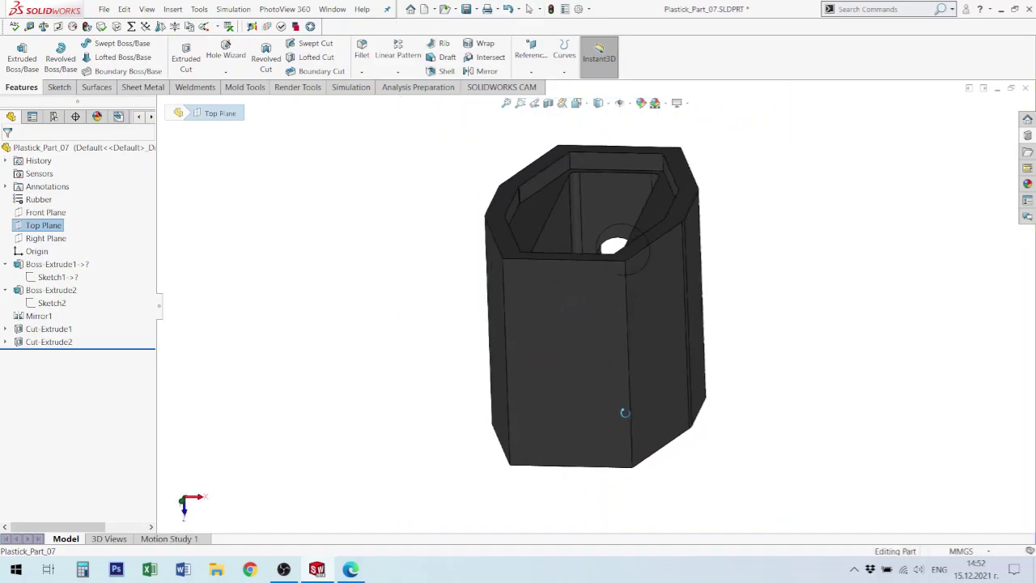
click(49, 238)
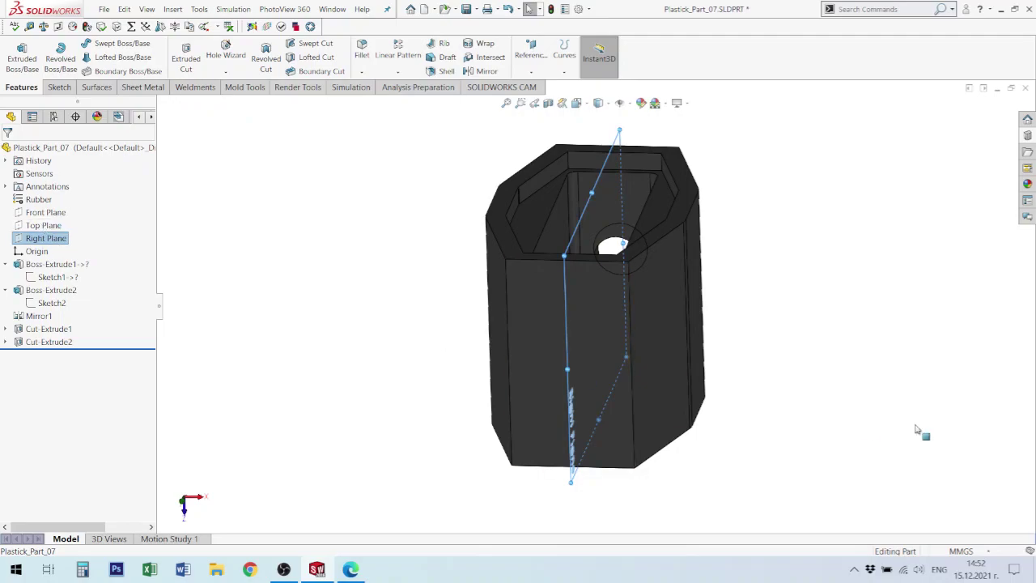
- Start a sketch on the Top Plane and draw a horizontal construction line about 18.6 mm long from the origin to outside the body
click(45, 225)
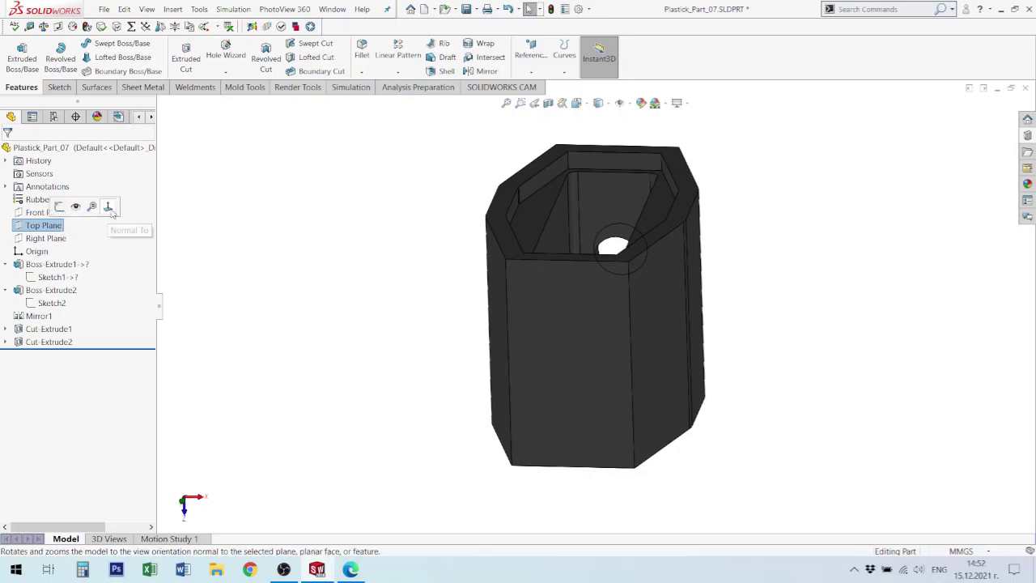
click(108, 208)
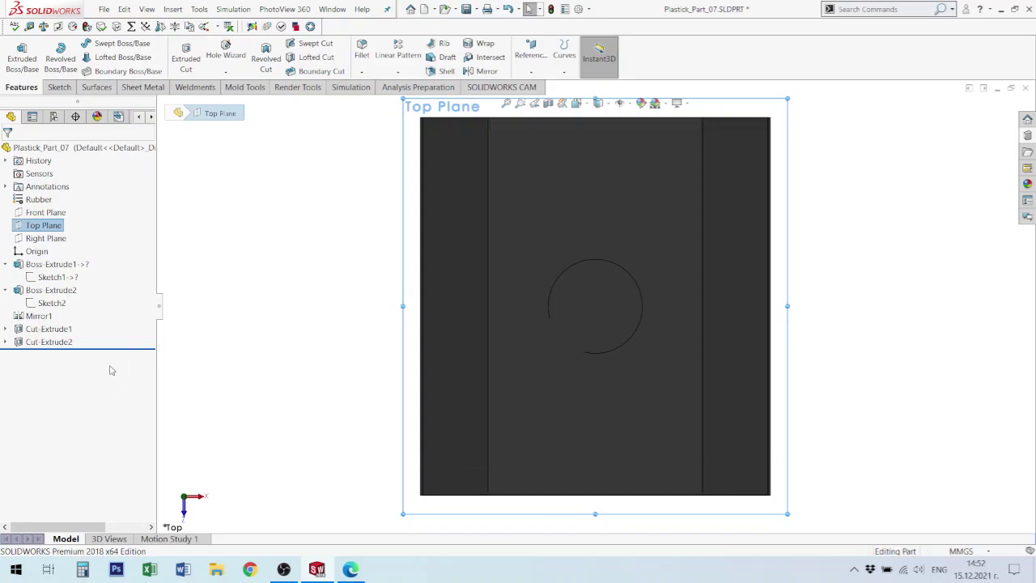
click(750, 224)
click(864, 325)
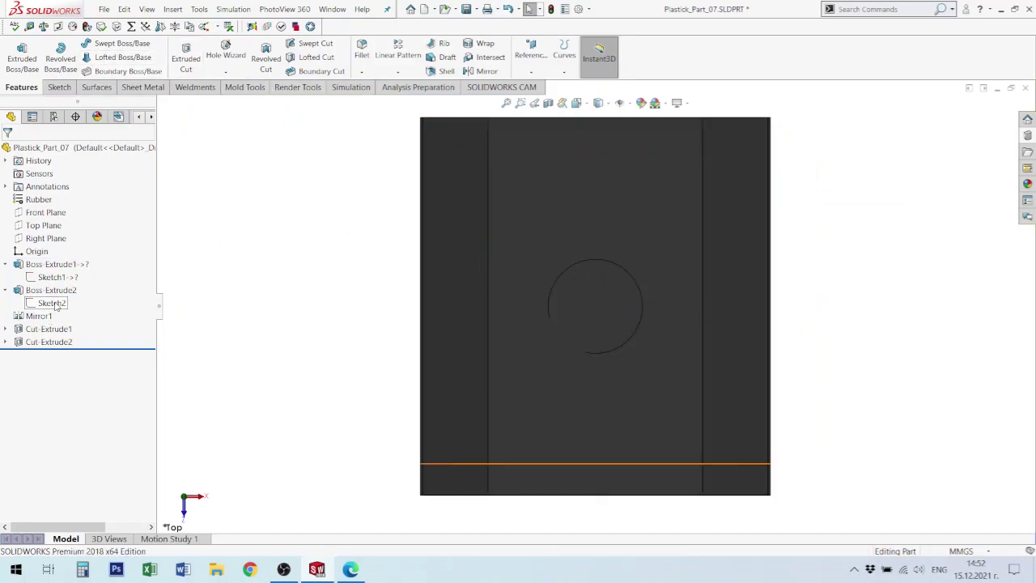
key(l)
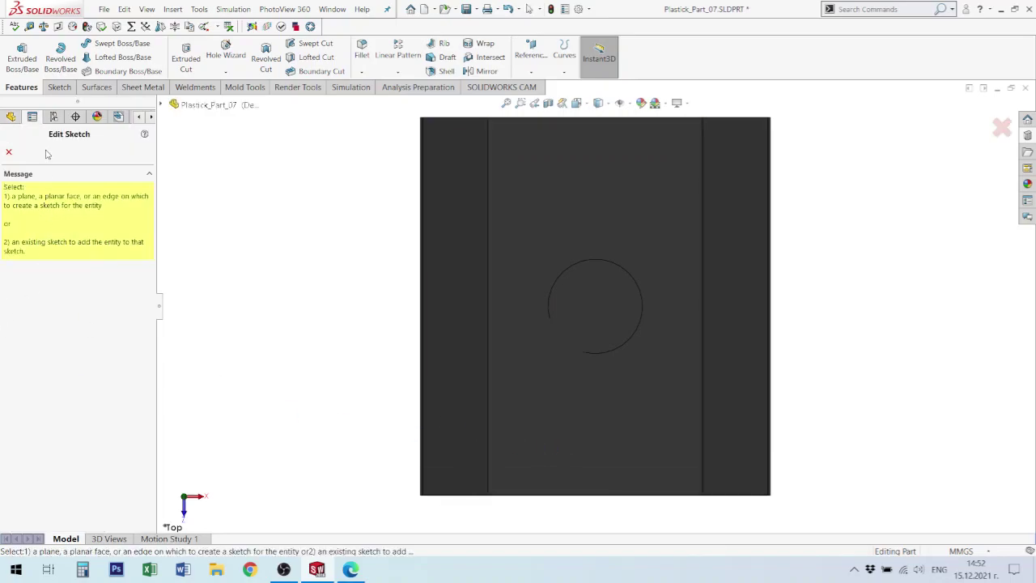
click(162, 104)
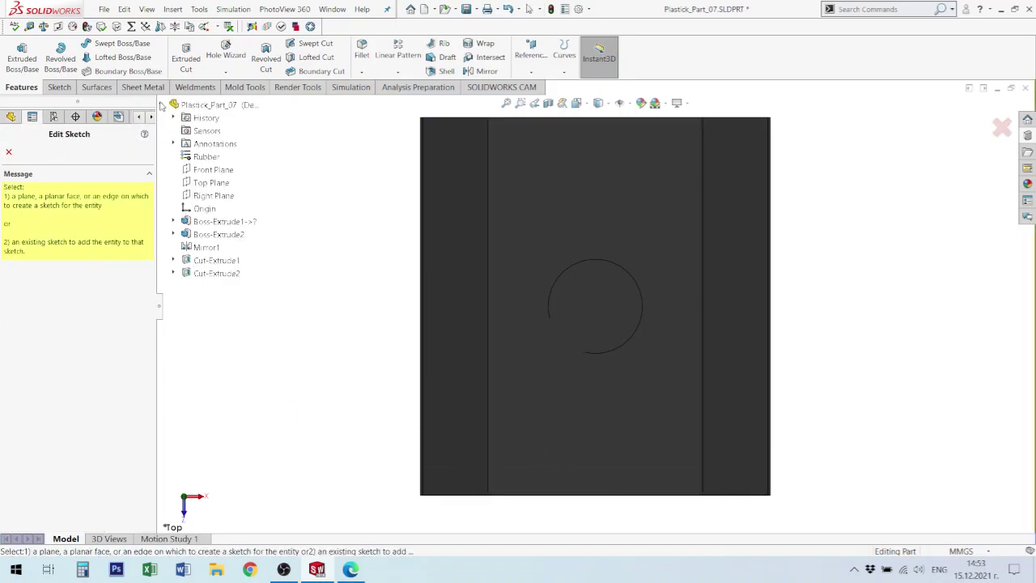
click(211, 182)
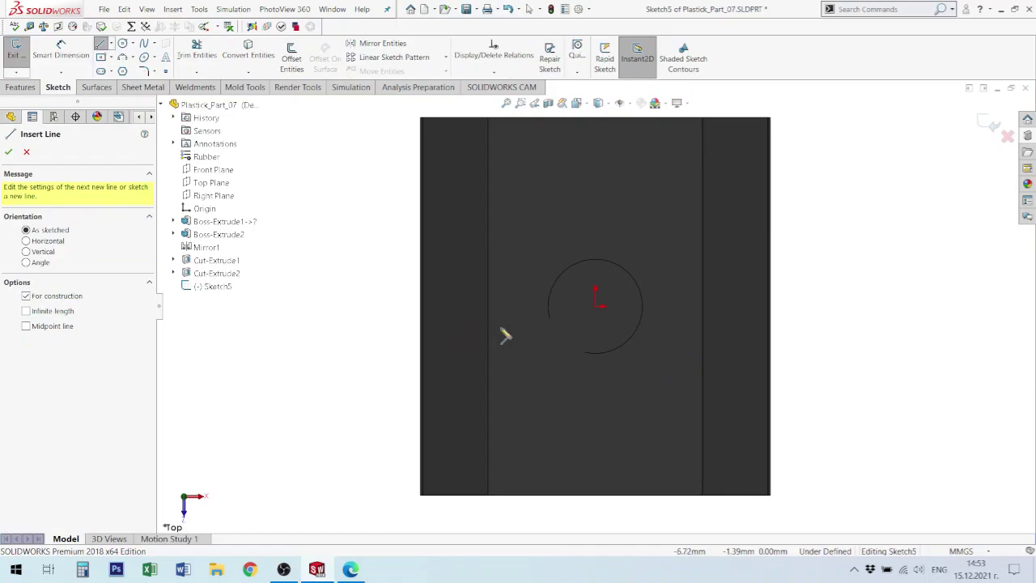
click(600, 307)
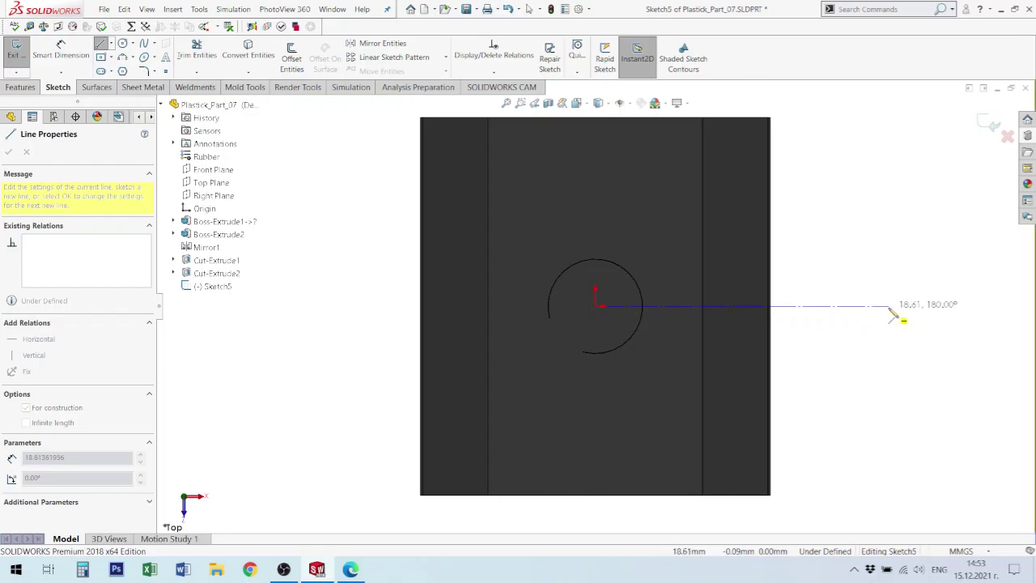
click(889, 308)
key(Escape)
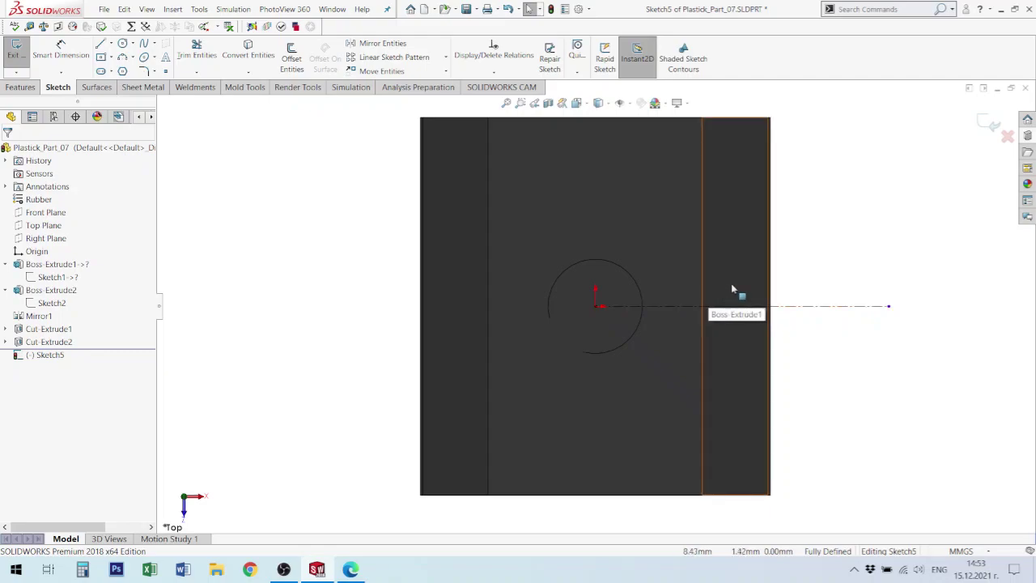
- Draw two concentric circles centred on the construction line's outer end, with radii of about 2.7 mm and 4.4 mm
key(c)
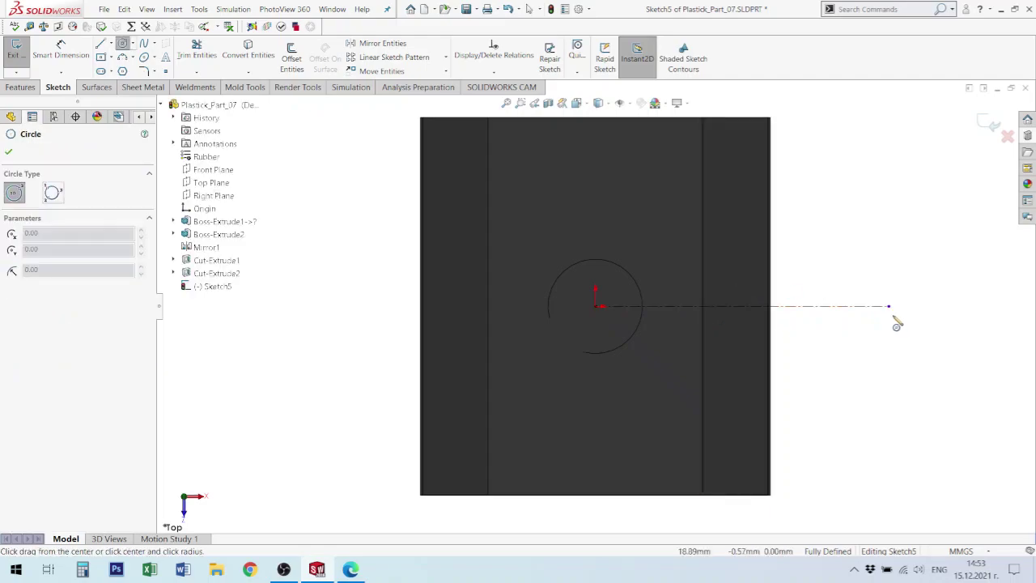
click(889, 307)
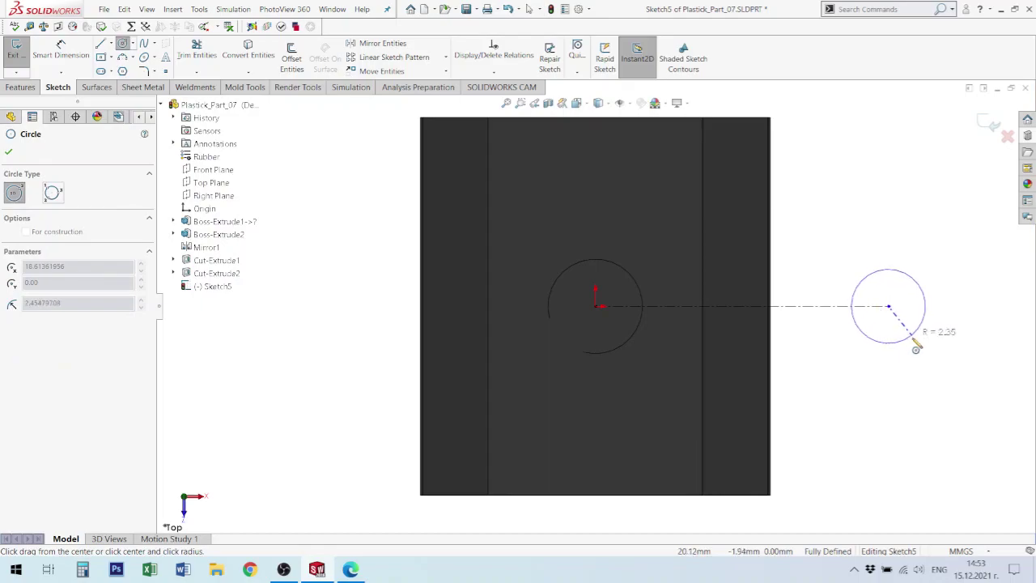
click(918, 349)
click(888, 307)
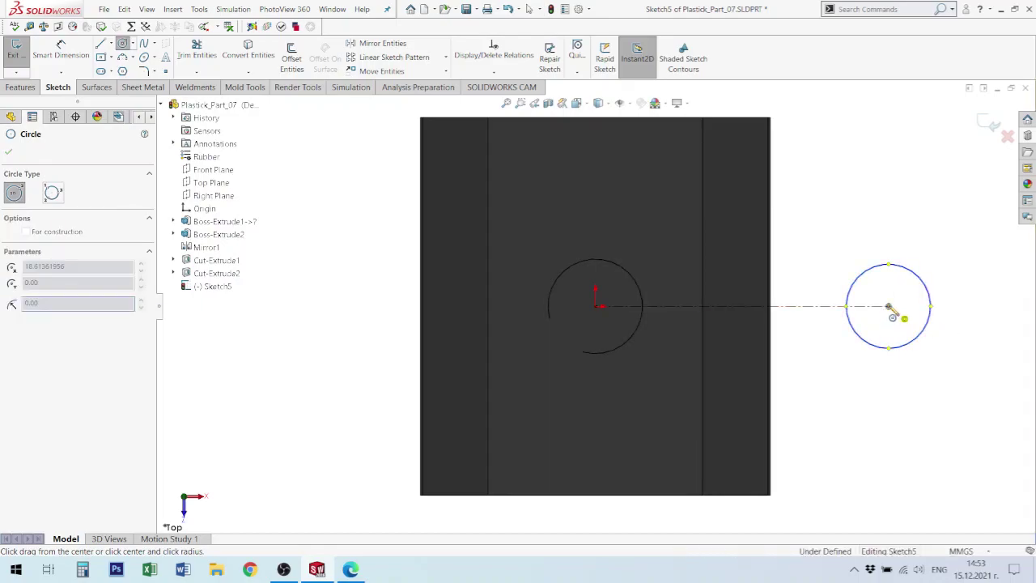
click(939, 353)
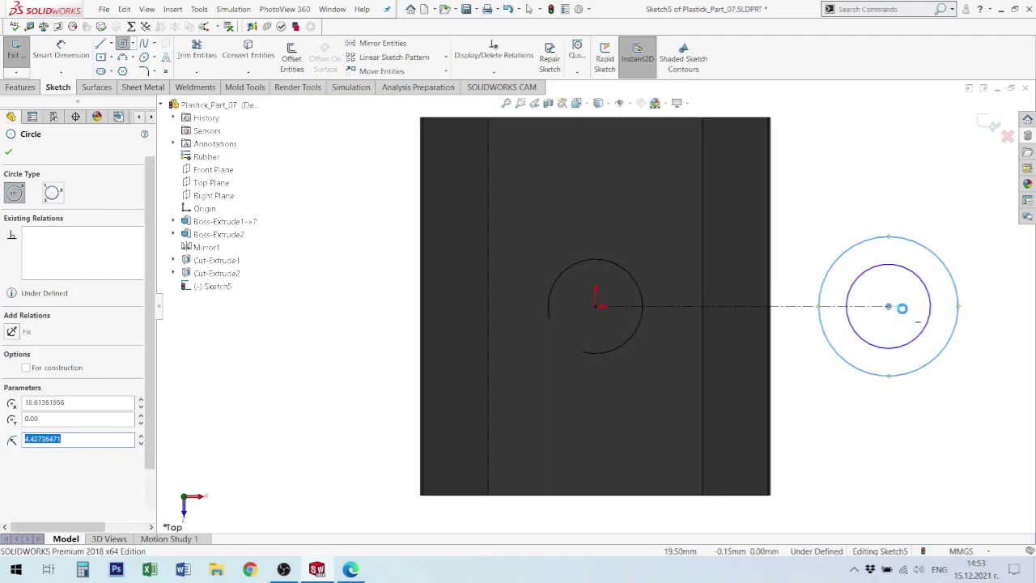
- Draw horizontal lines from the outer circle's upper and lower tangent points to the body's inner edge line, joined by a vertical line about 8.85 mm long
key(l)
click(888, 238)
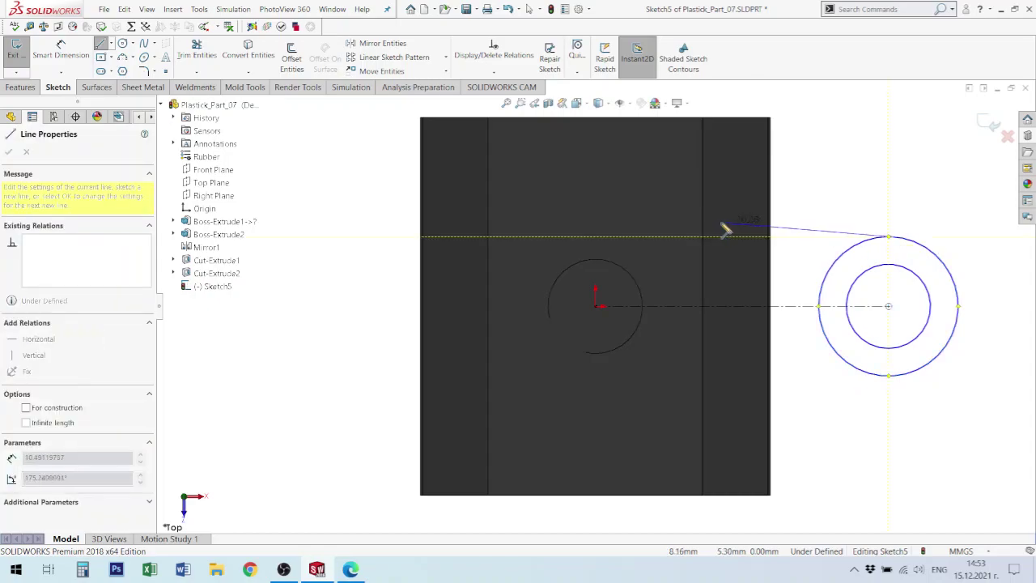
click(702, 237)
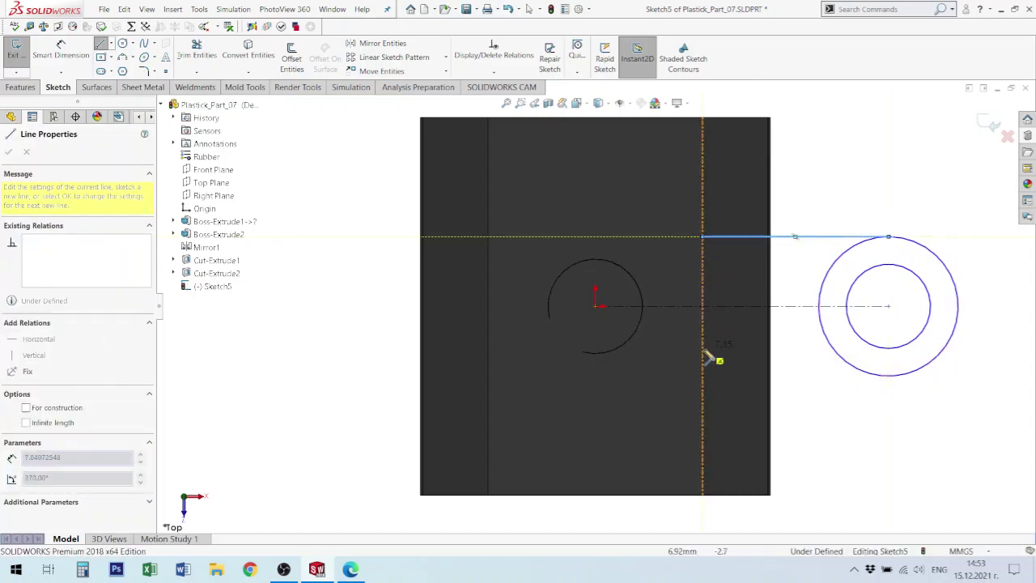
click(702, 377)
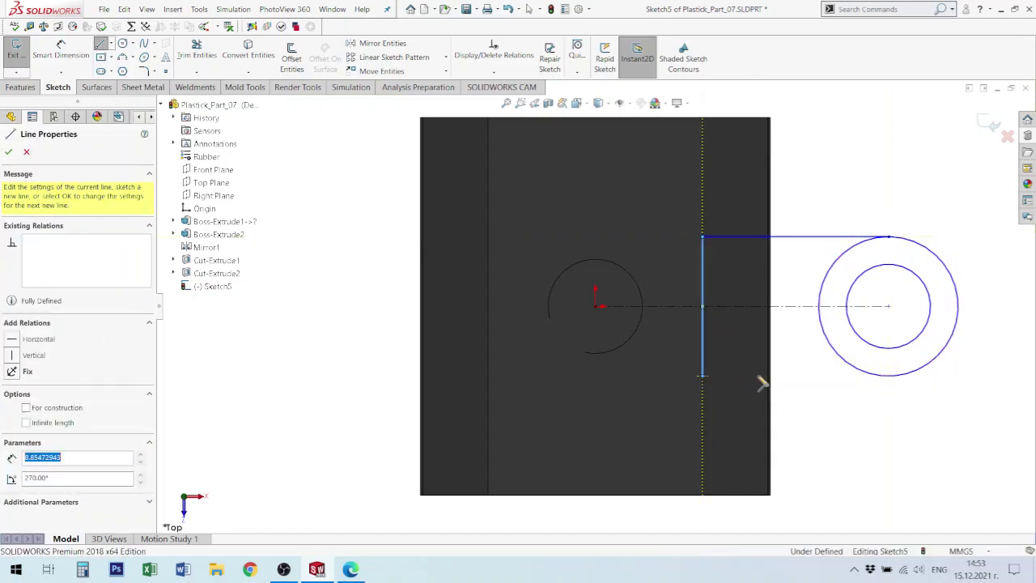
click(888, 377)
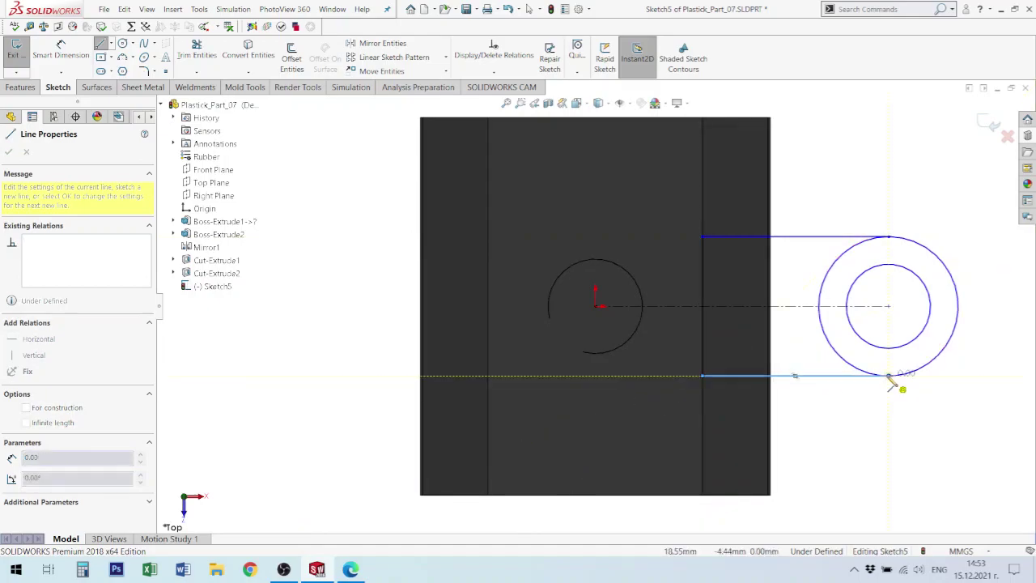
key(Escape)
- Trim away the half of the outer circle that faces the body, between the two horizontal lines
key(t)
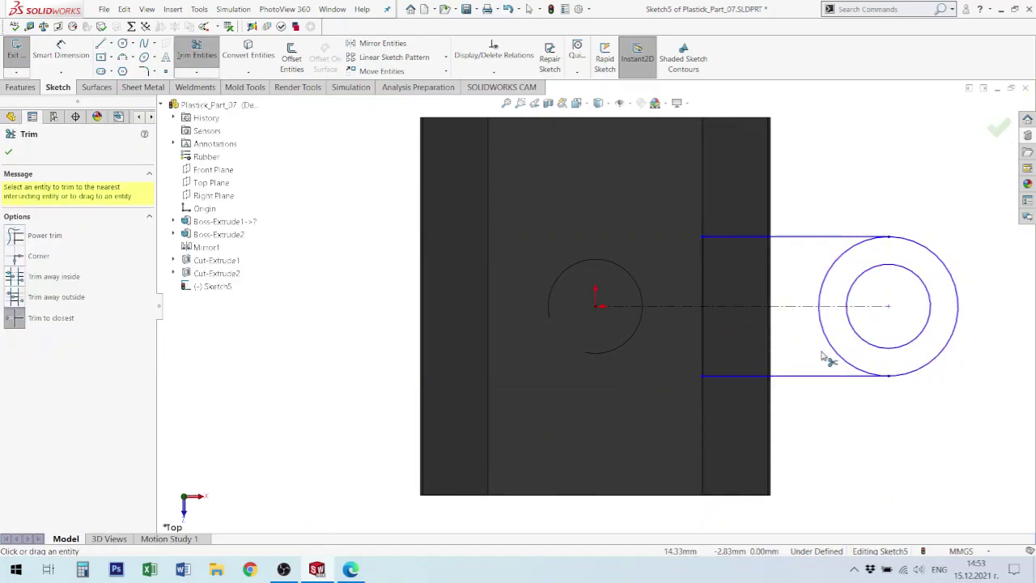
click(839, 356)
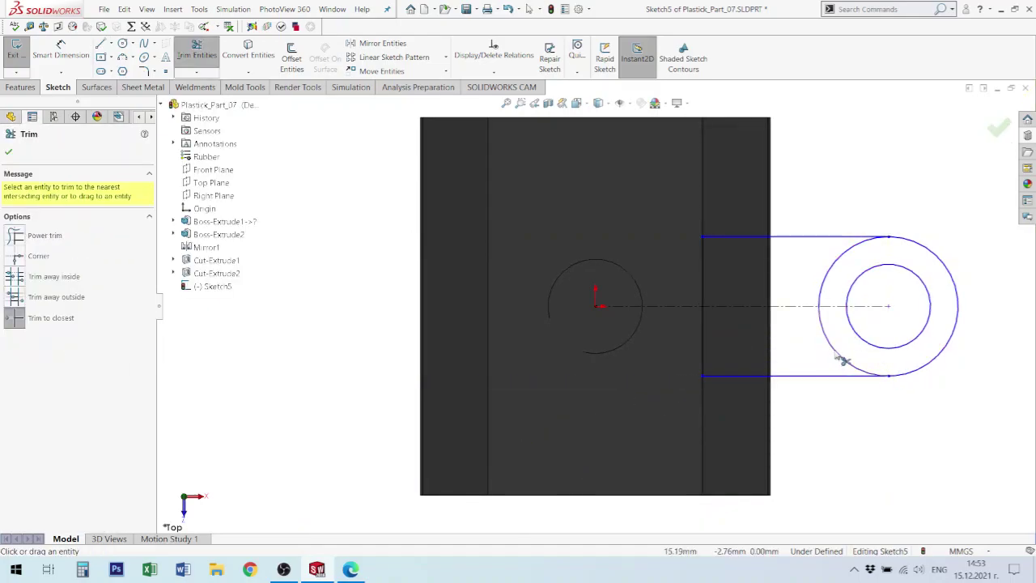
click(823, 286)
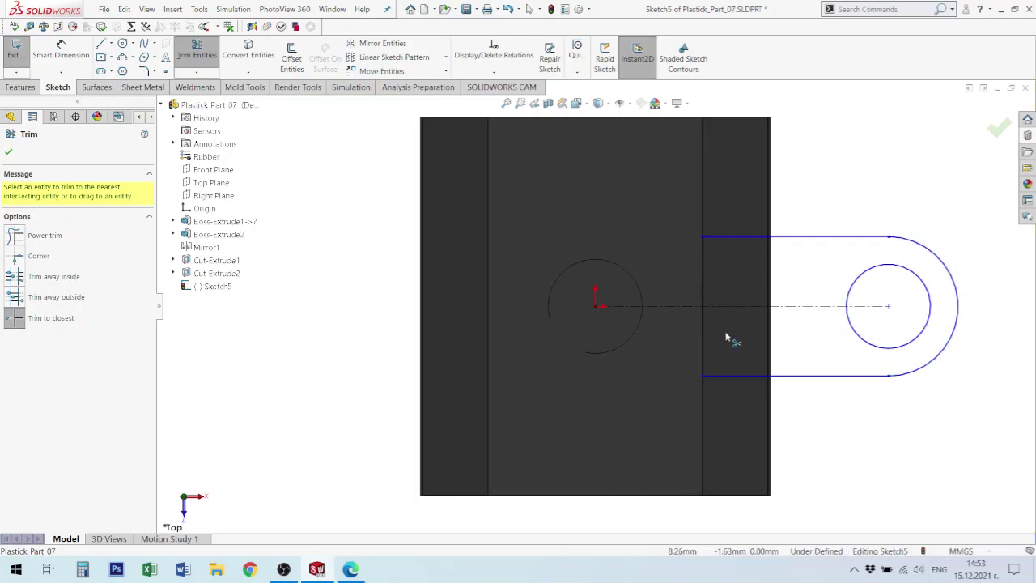
key(Escape)
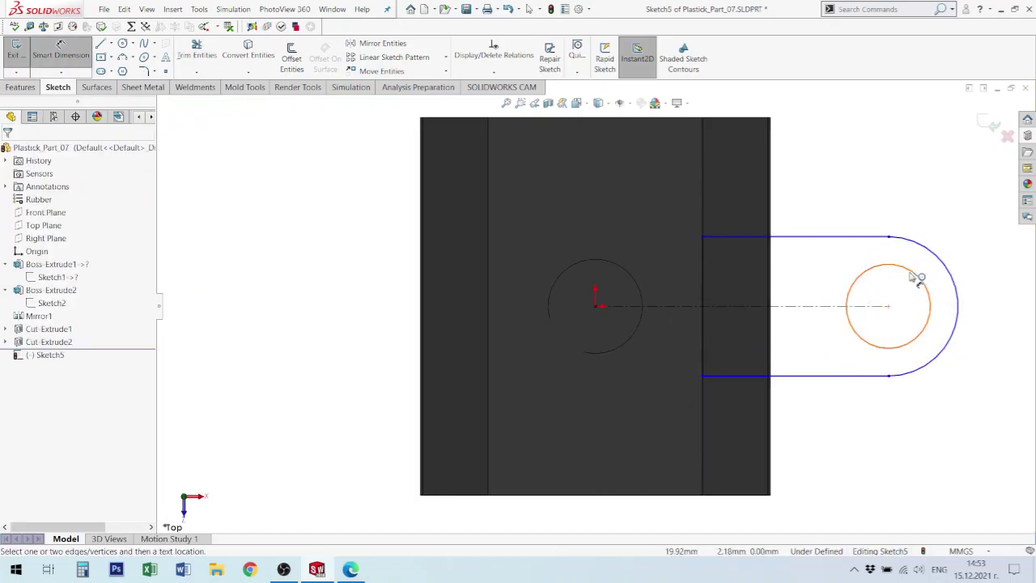
- Dimension the inner circle's diameter as 12 mm
click(919, 279)
click(923, 202)
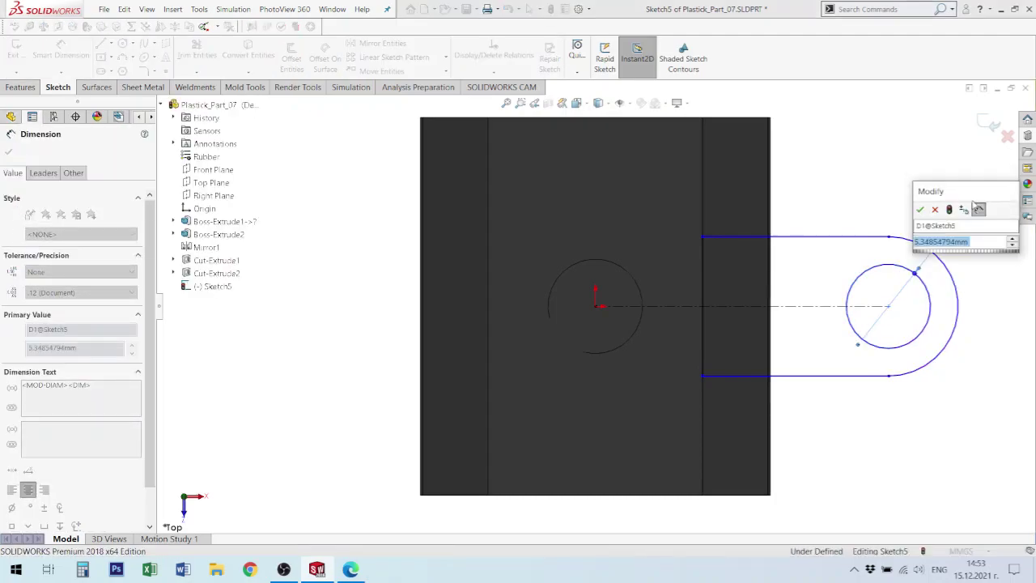
text(12)
key(Return)
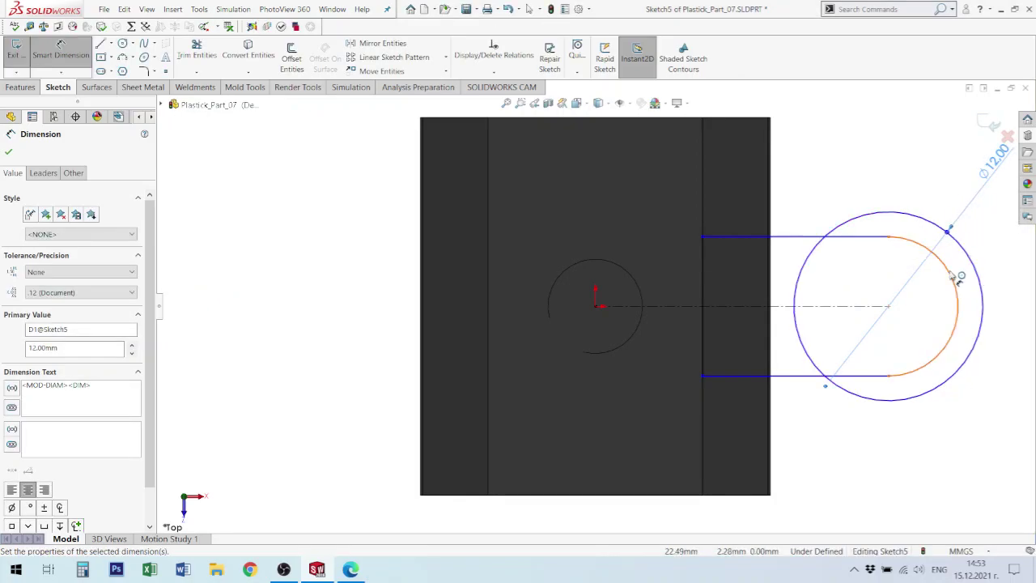
key(Escape)
- Enlarge the outer arc beyond the inner circle and dimension the radial gap between them as 4 mm
drag(955, 281, 1004, 259)
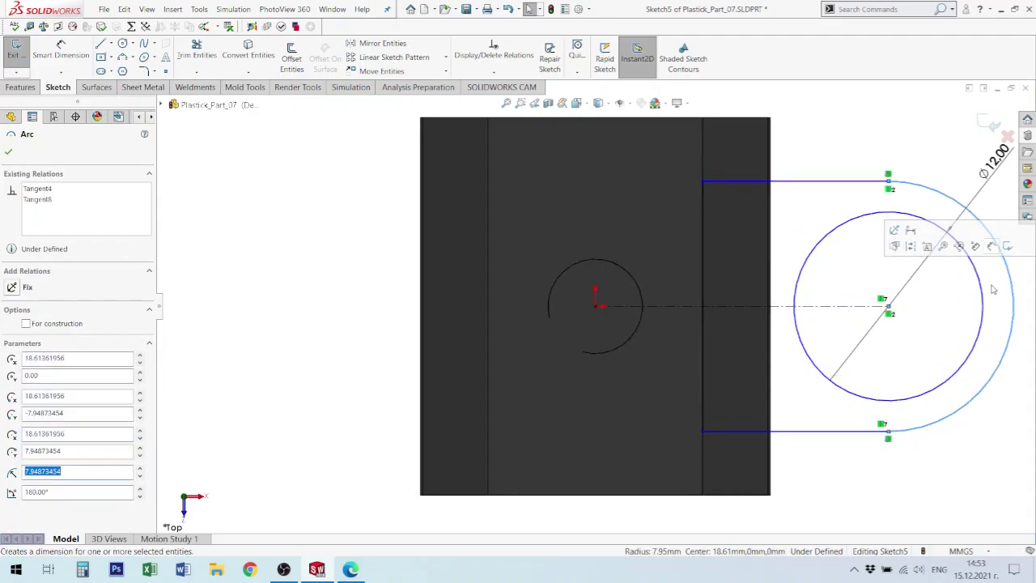
click(991, 246)
click(936, 224)
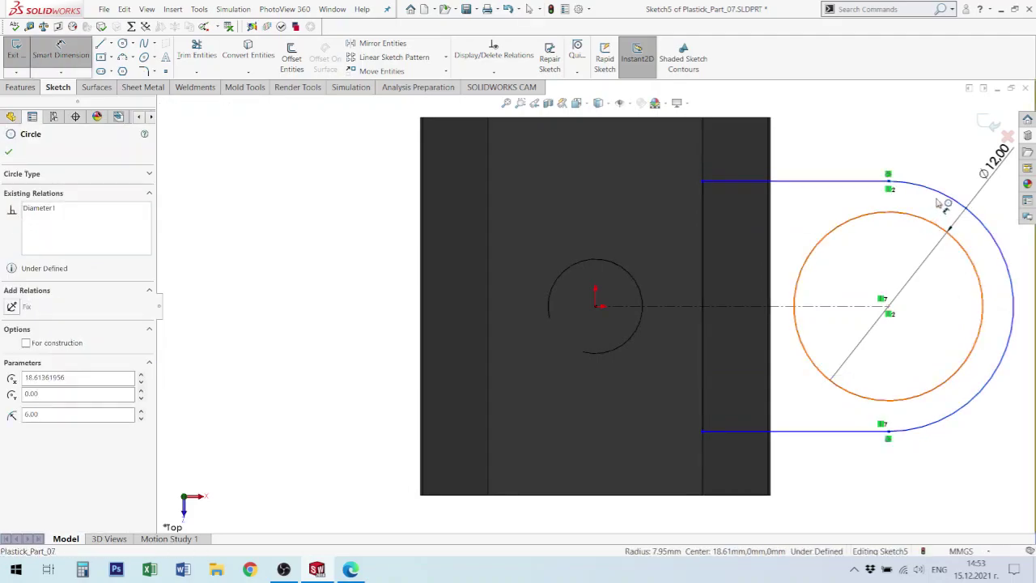
click(948, 198)
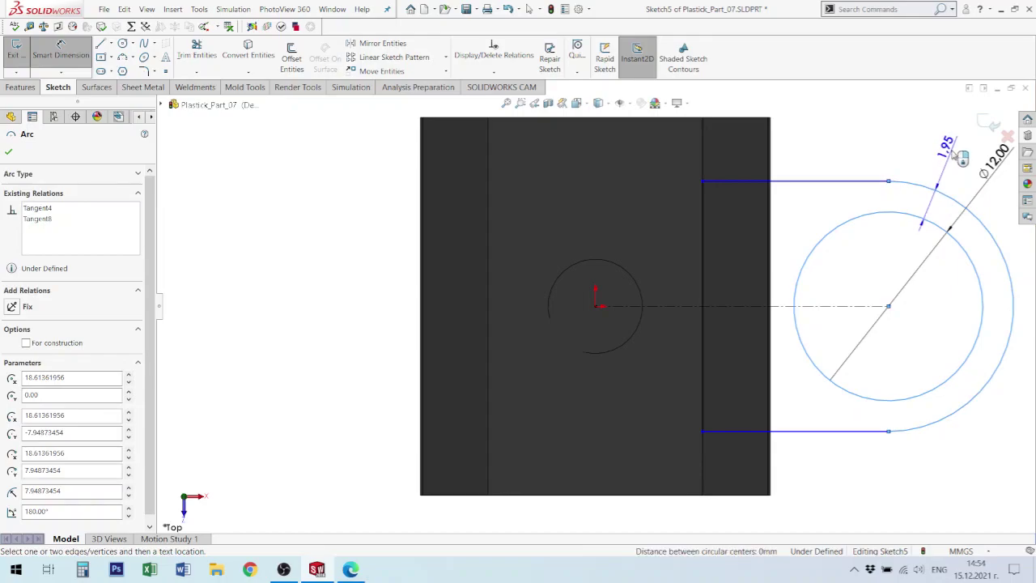
click(961, 157)
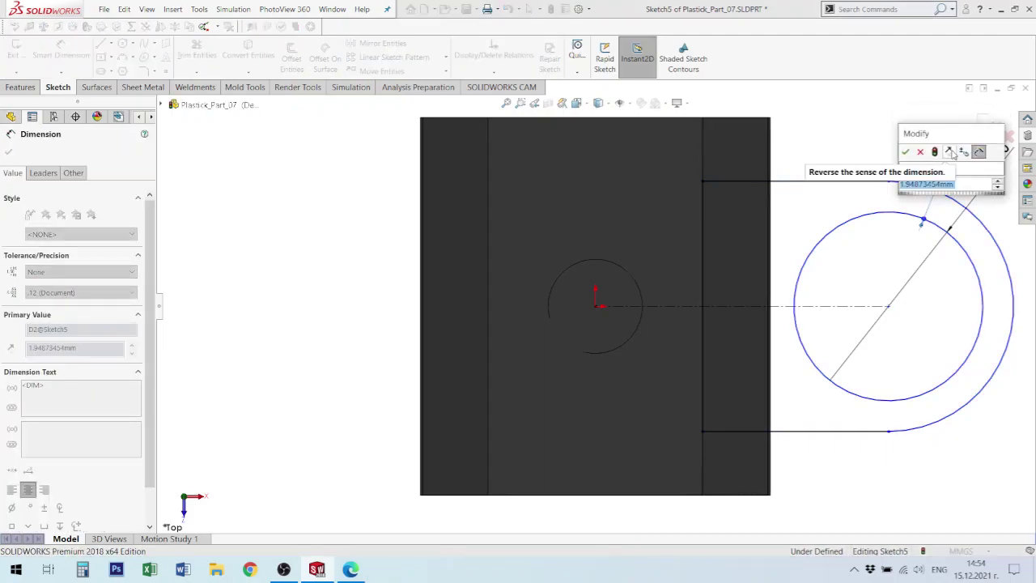
text(4)
key(Return)
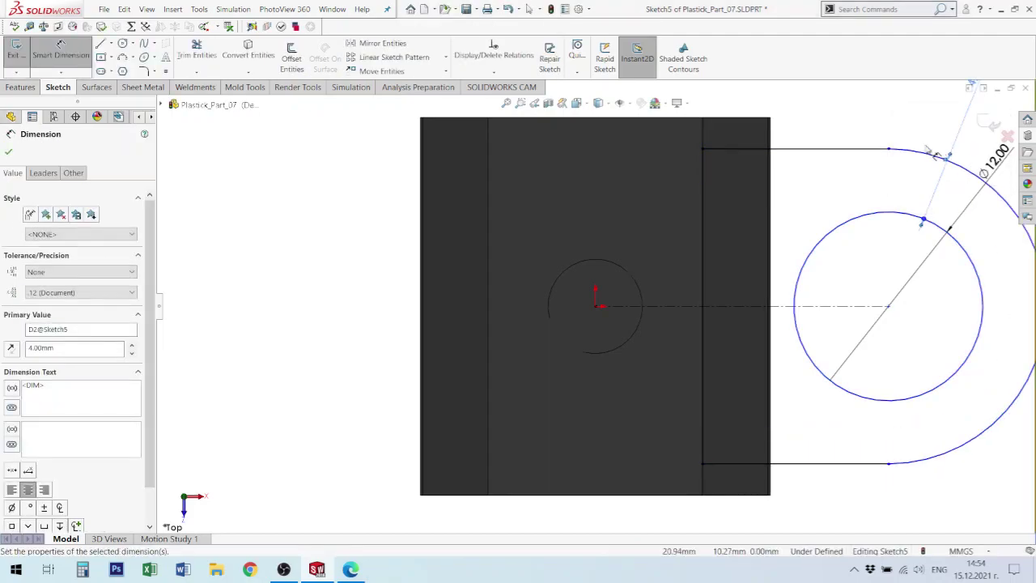
- Dimension the horizontal construction line from the origin to the circle's centre as 20 mm
scroll(914, 321, up, 2)
click(766, 307)
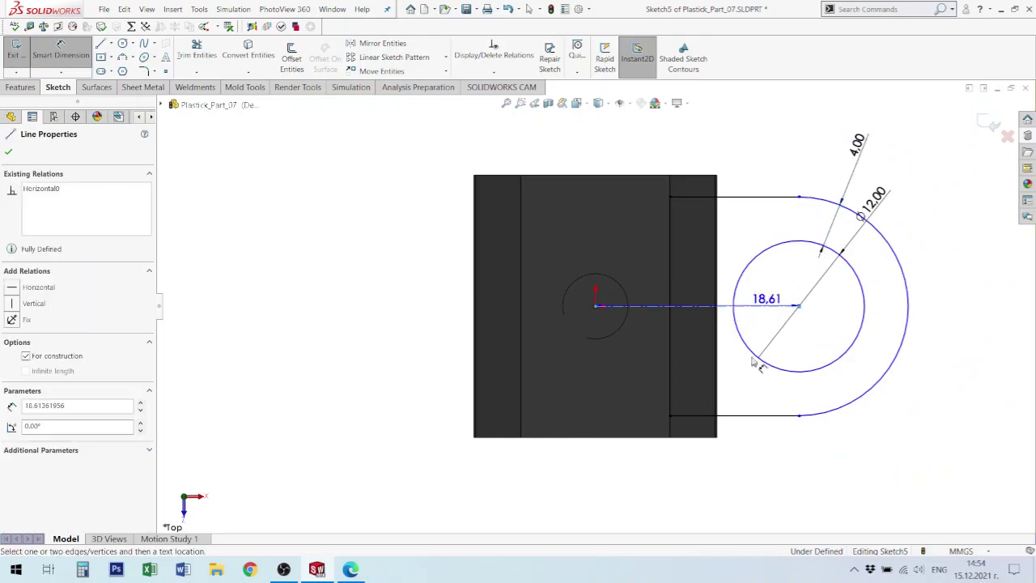
click(728, 486)
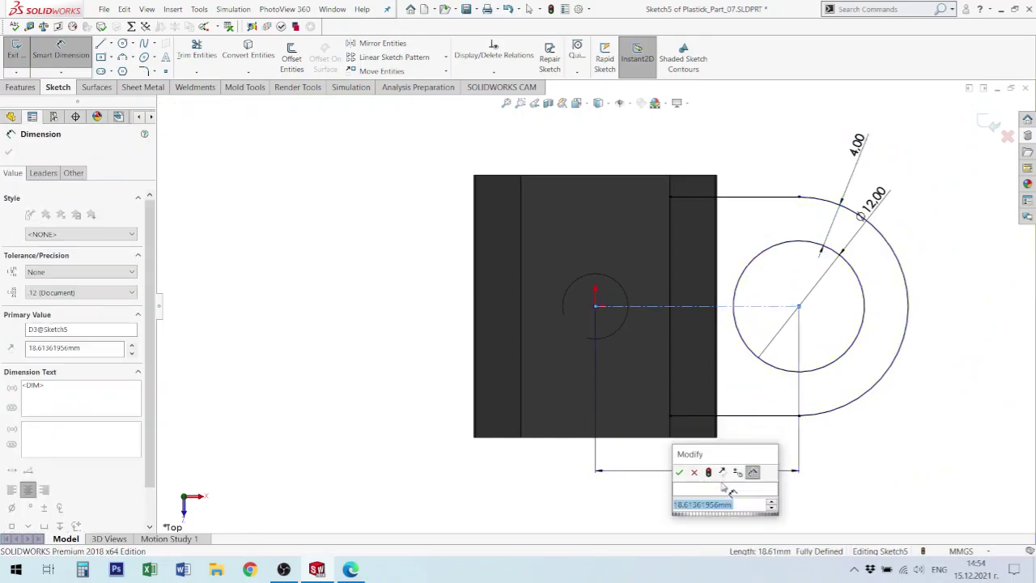
text(20)
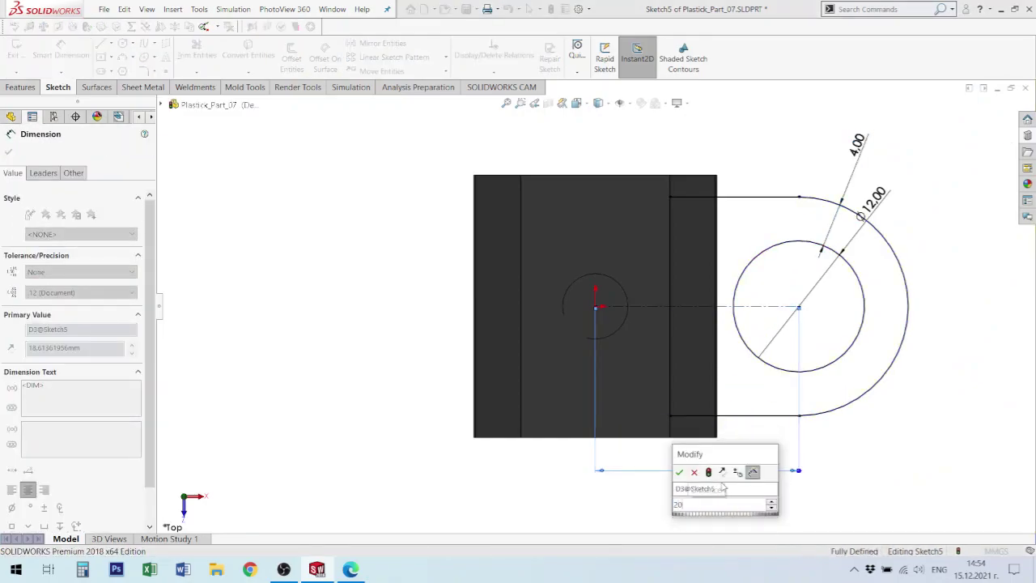
key(Return)
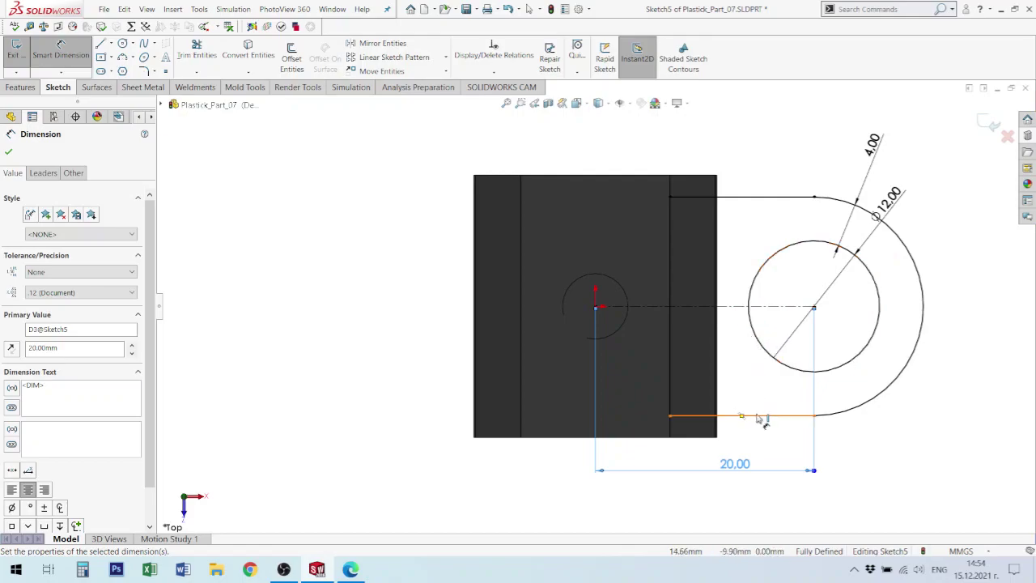
- Draw a vertical line 10 mm long from the inner circle's body-side quadrant down to the lower horizontal line
key(l)
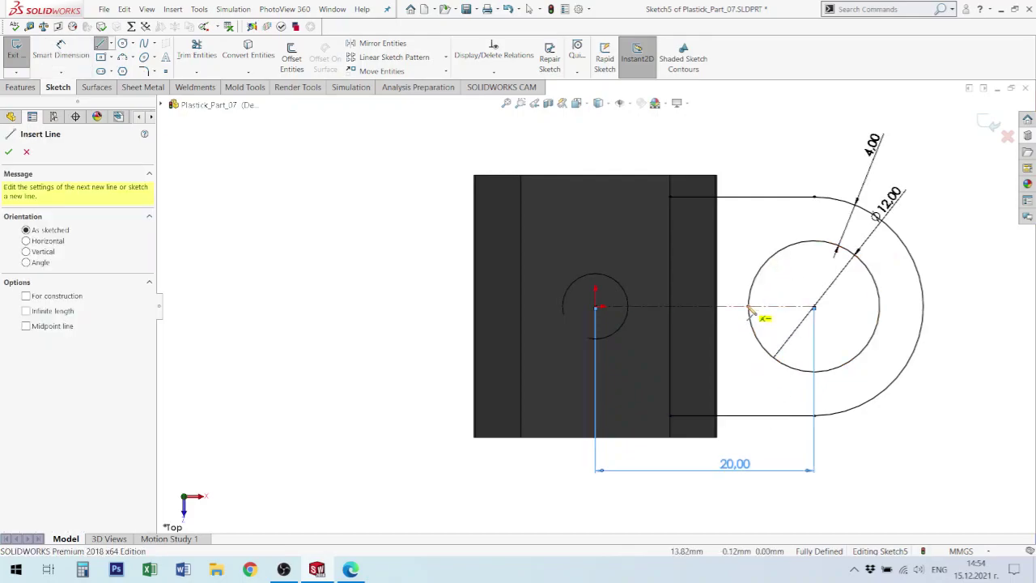
click(748, 308)
click(749, 417)
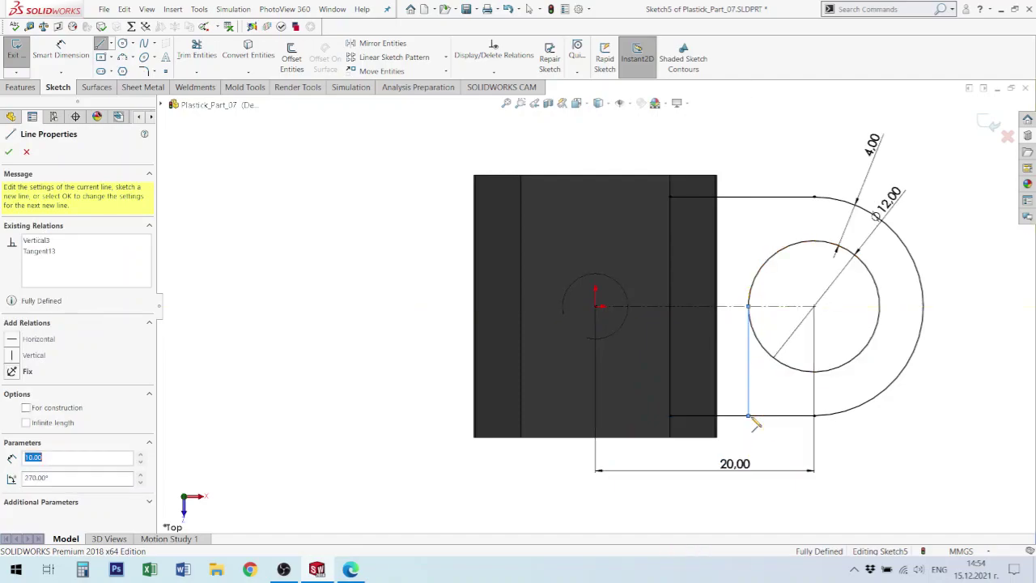
key(Escape)
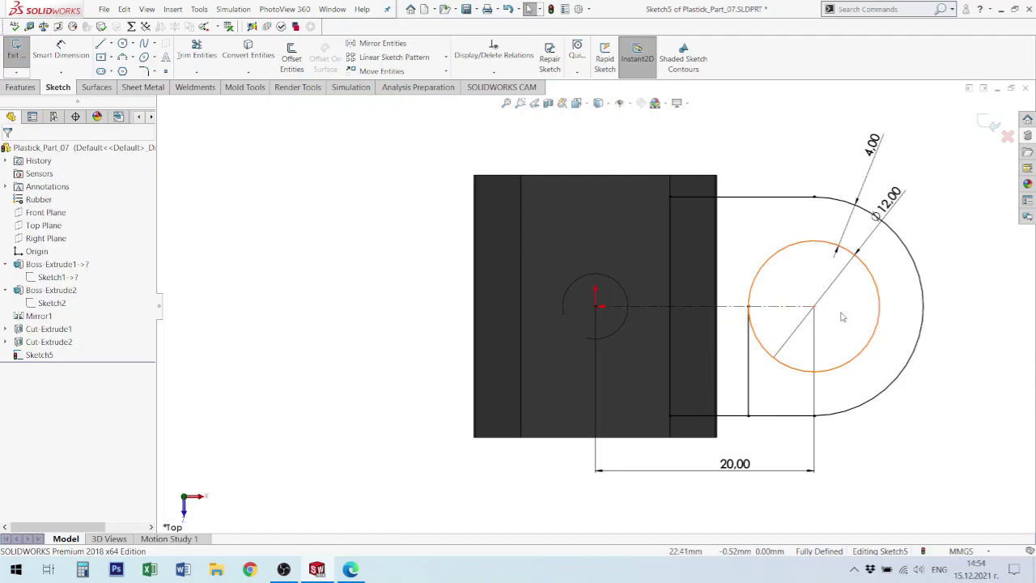
- Draw a line from the circle's centre to the outer arc, sloping about 21° below horizontal away from the body
key(l)
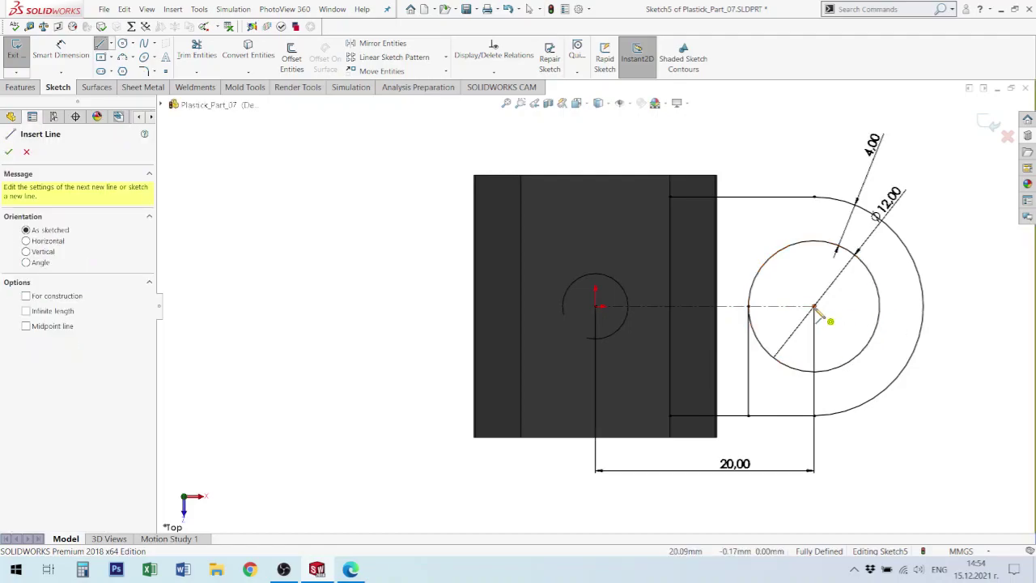
click(813, 306)
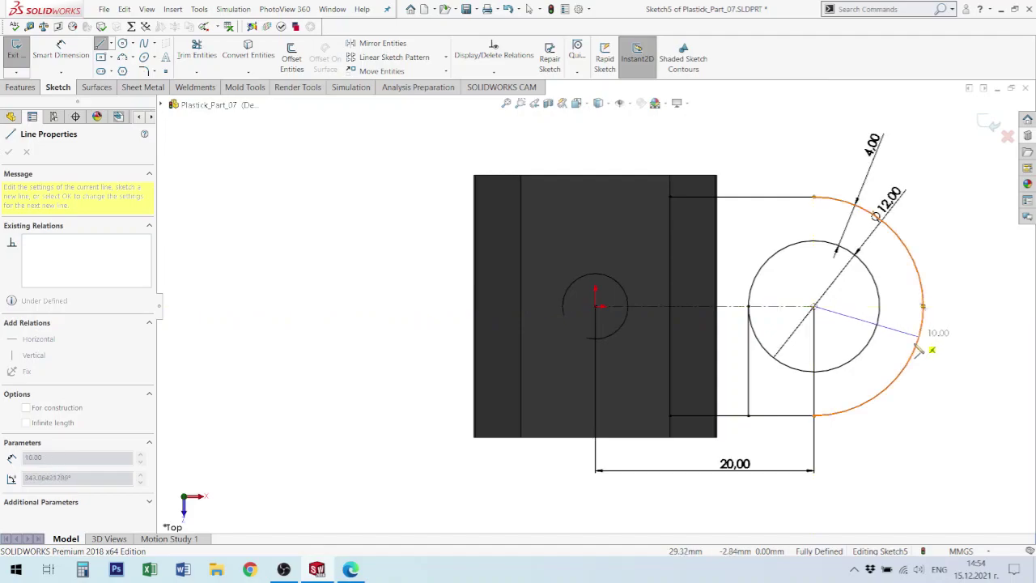
click(918, 349)
click(917, 349)
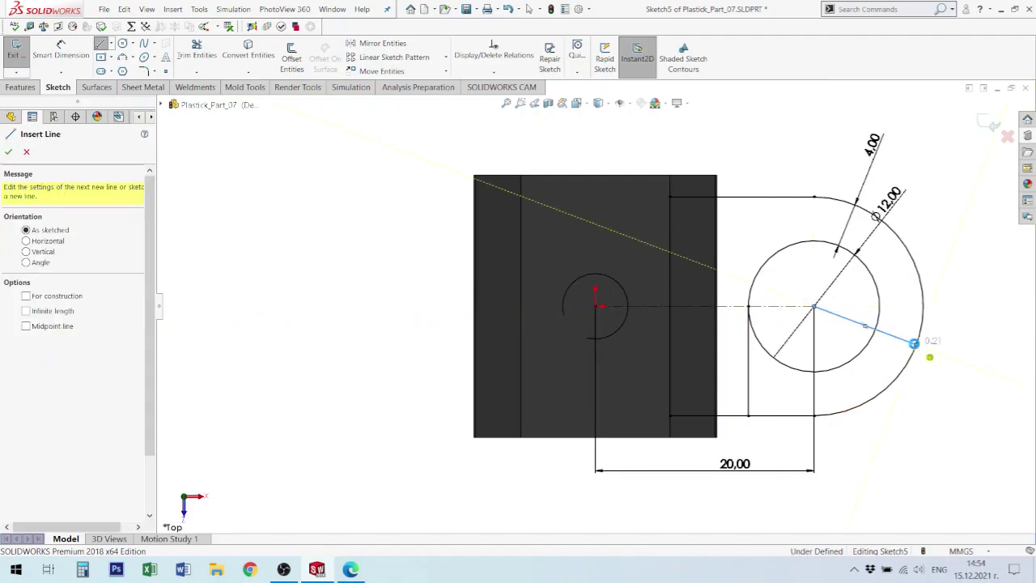
key(Escape)
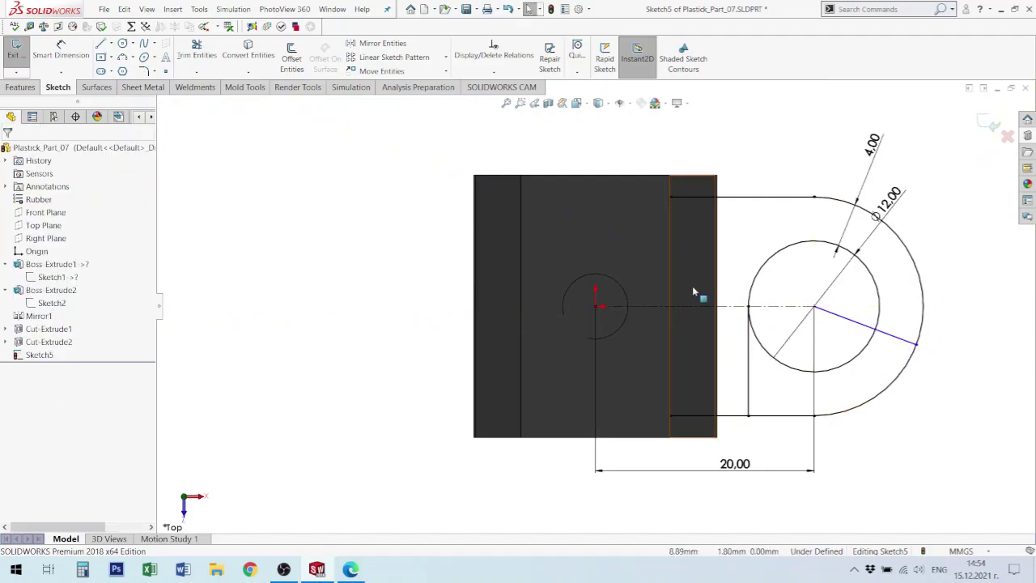
- Dimension the angle between the construction line's extension and the sloping line as 10°
key(d)
click(775, 308)
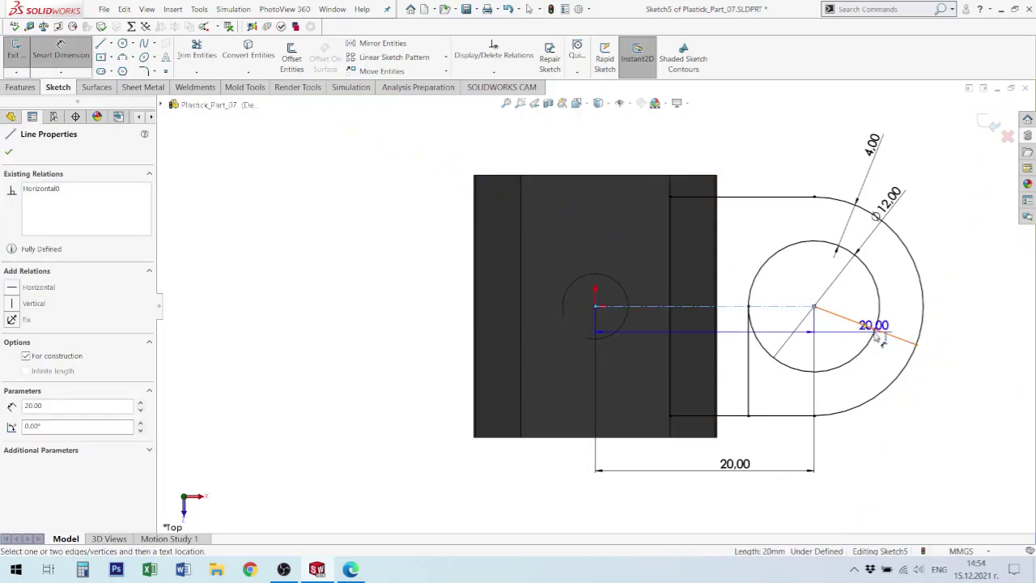
click(882, 332)
click(956, 330)
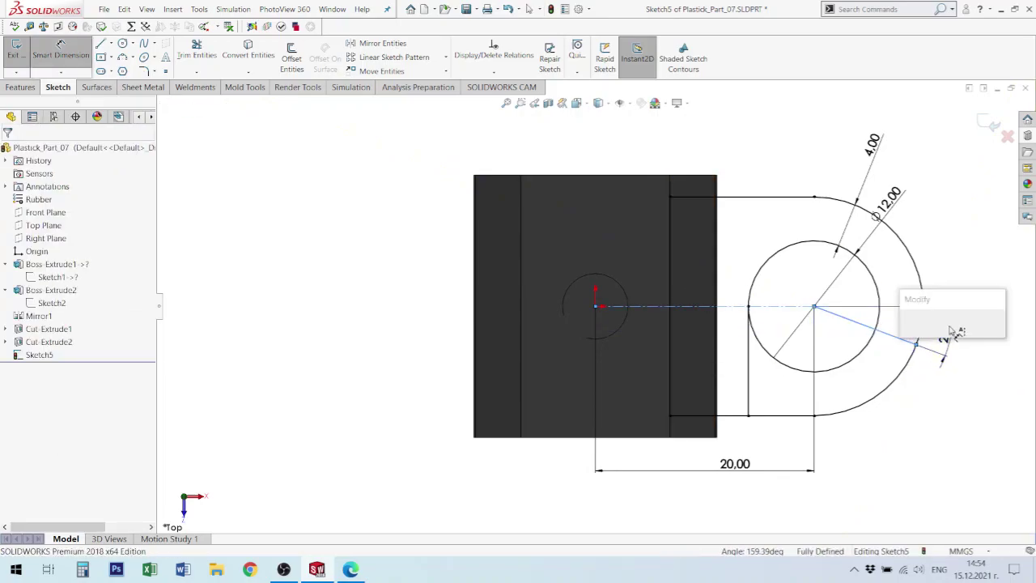
key(Return)
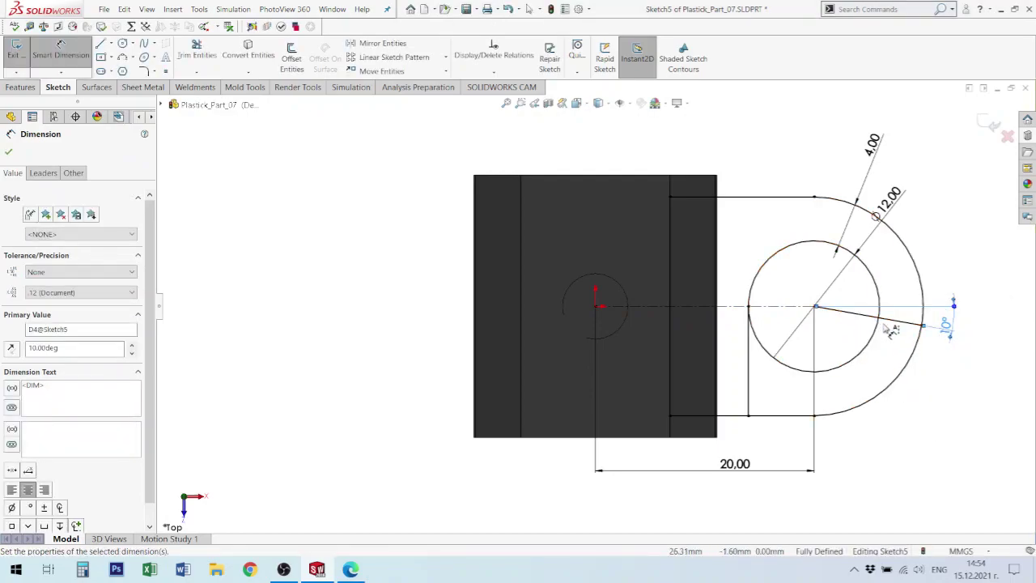
- Trim away the inner circle's lower arc, the sloping line's inner part, the outer arc below it and the excess lower horizontal line
key(t)
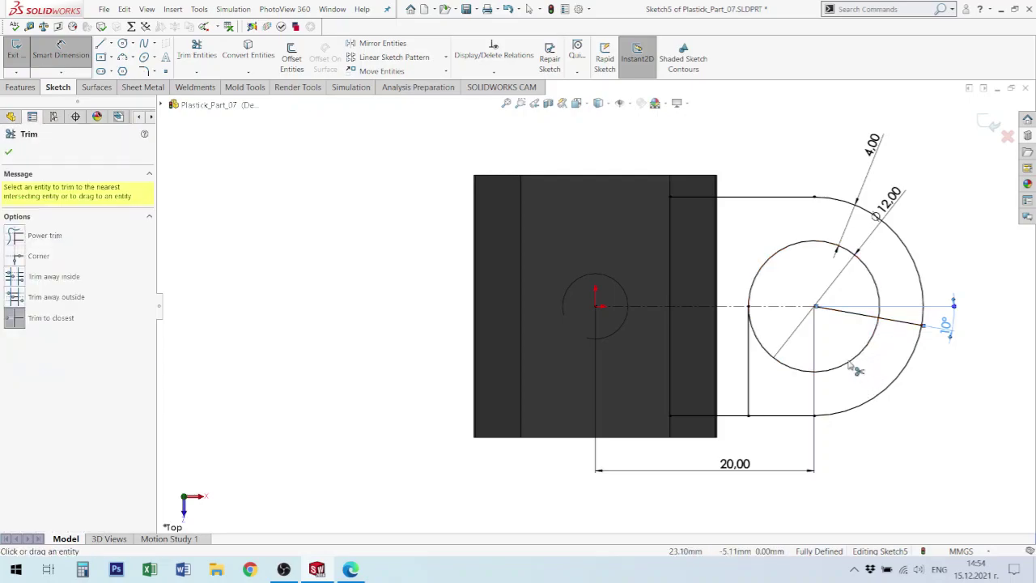
click(851, 360)
click(862, 317)
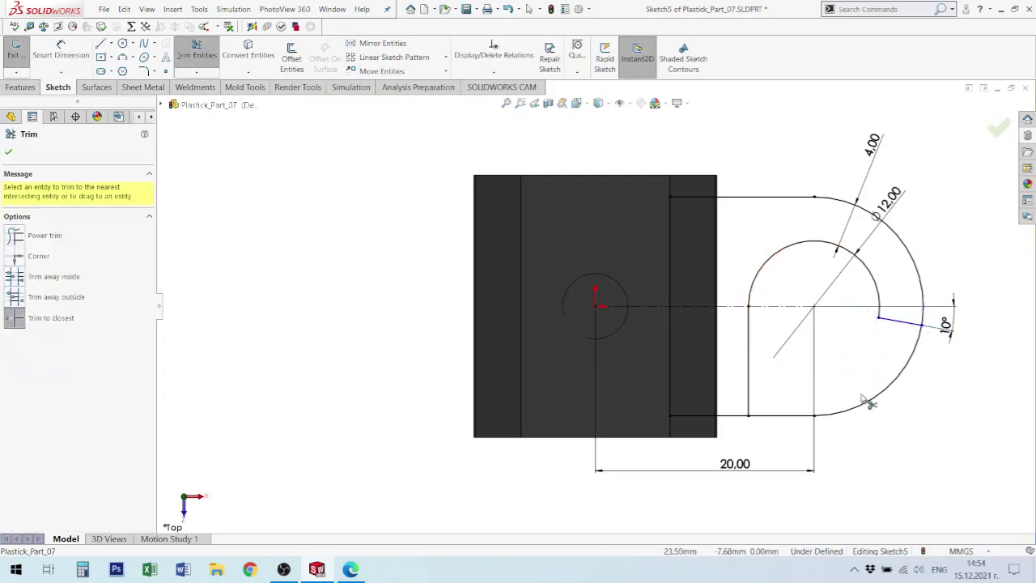
click(891, 397)
click(805, 416)
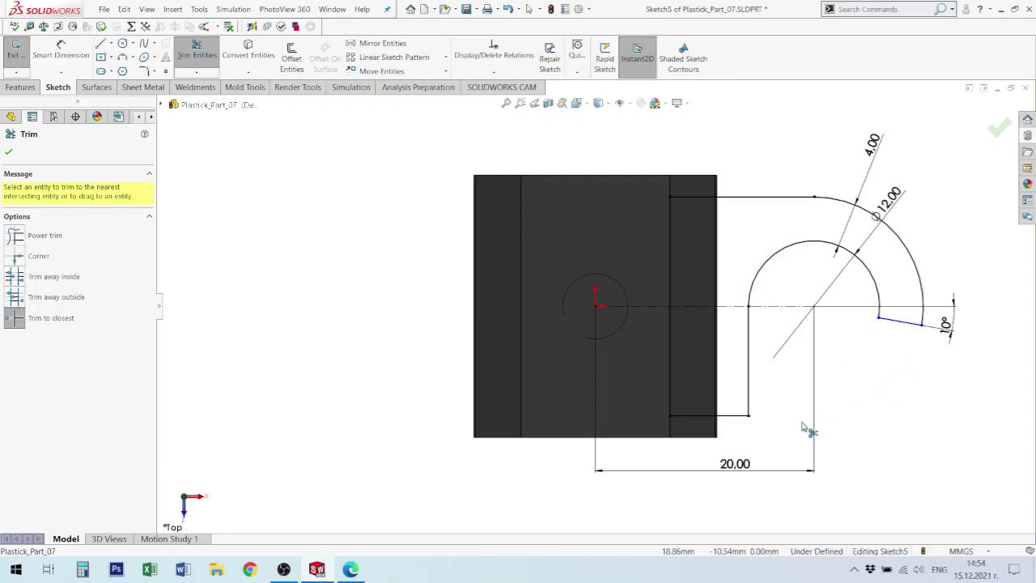
key(Escape)
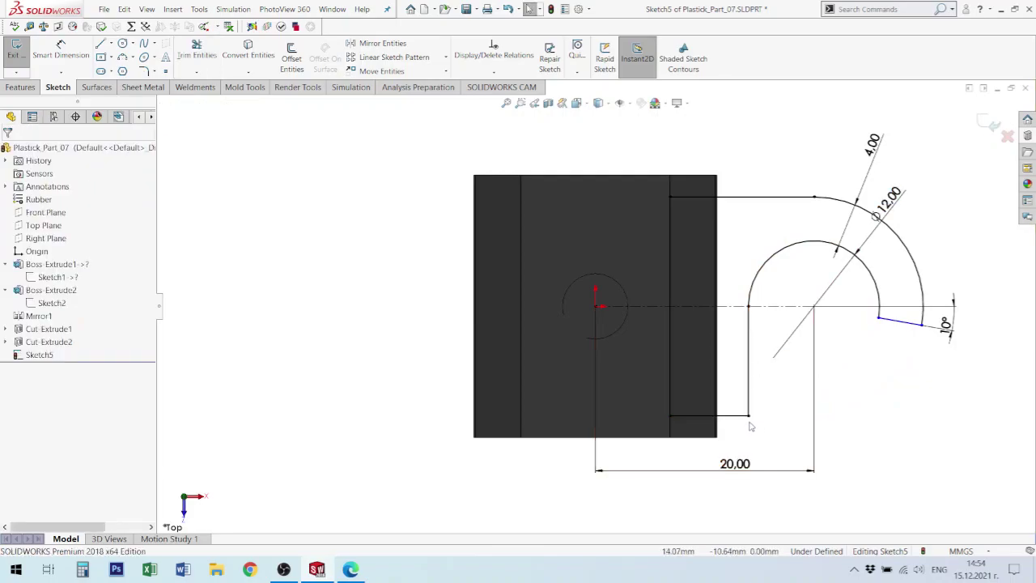
- Make the short sloping end line coincident with the centre point of the arcs
click(915, 326)
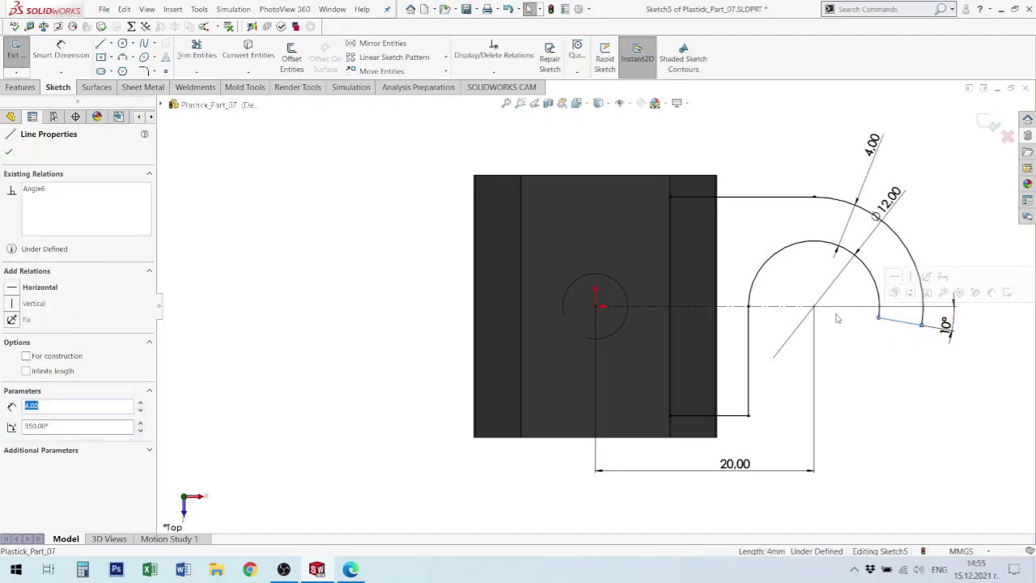
click(813, 306)
ctrl+click(859, 308)
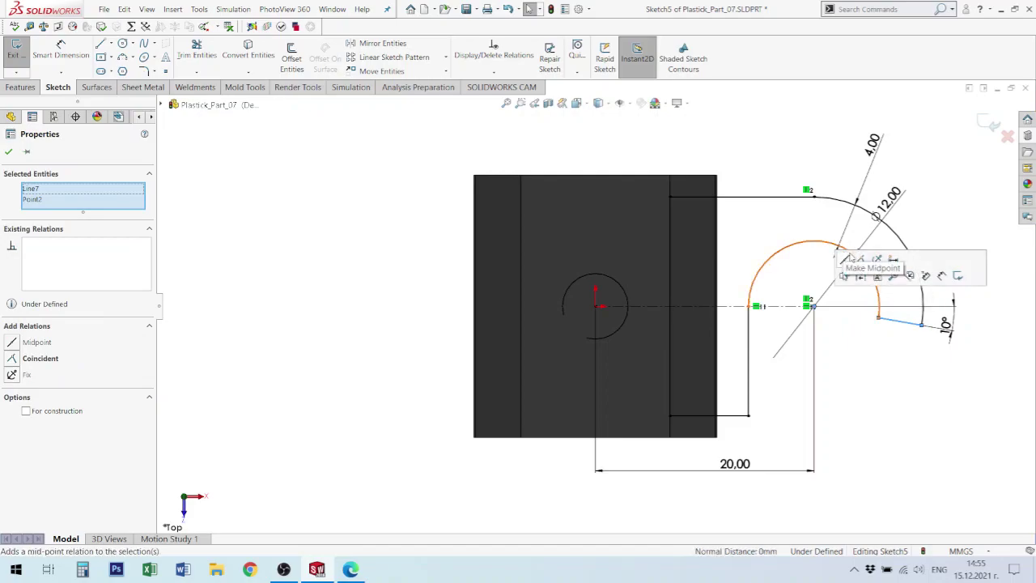
click(883, 378)
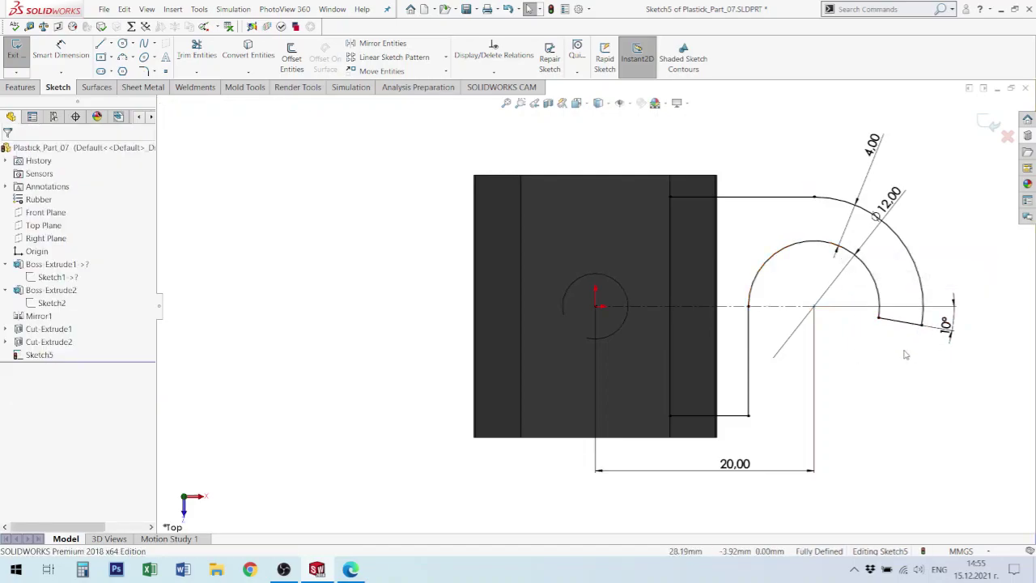
- Fillet the two corners at the hook's tip and the lower corner of its vertical line with a 0.5 mm radius
key(f)
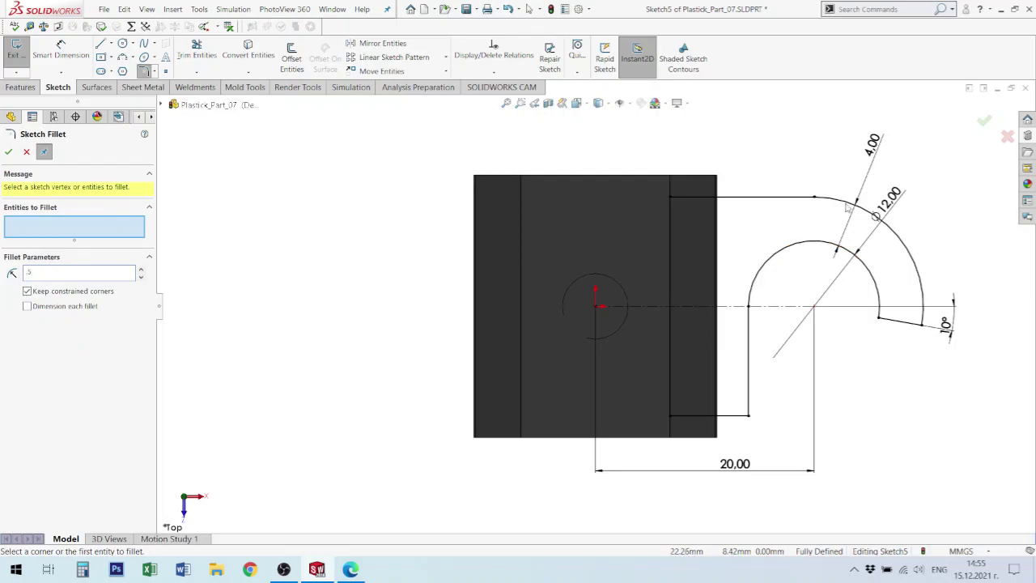
click(921, 329)
click(878, 320)
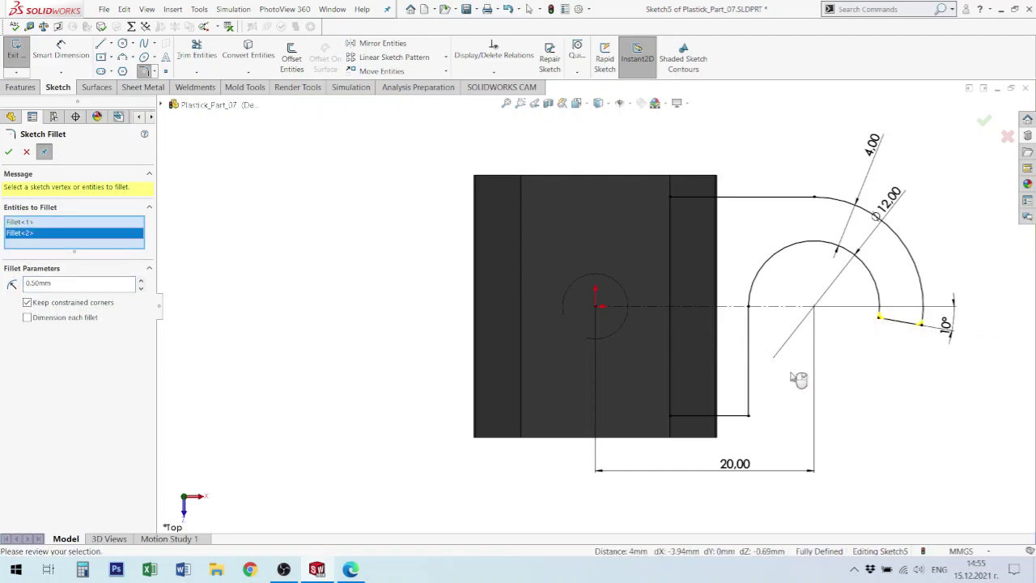
click(748, 417)
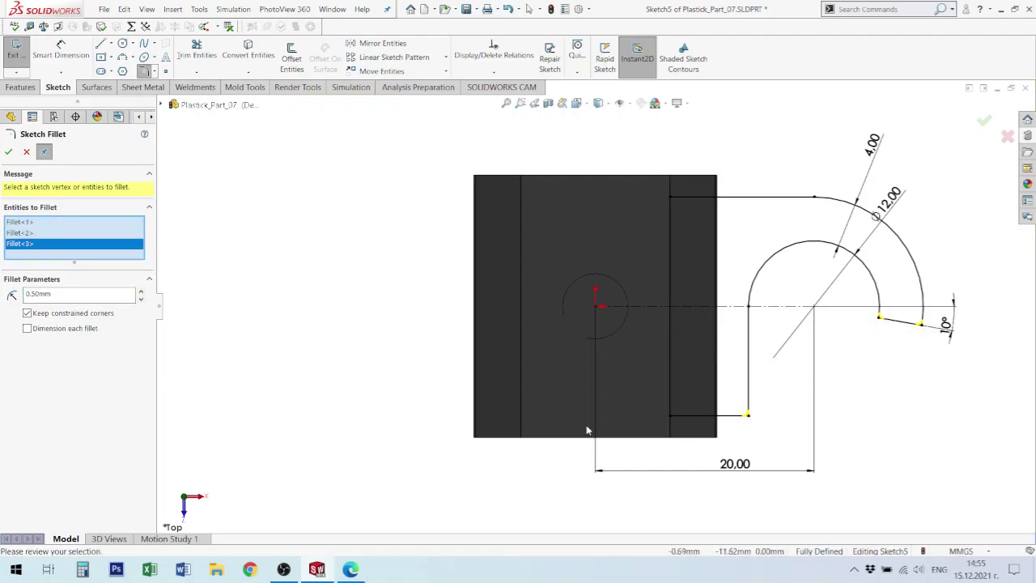
click(8, 153)
scroll(754, 291, up, 2)
mouse_move(798, 315)
middle_down()
mouse_move(773, 340)
mouse_move(774, 368)
middle_up()
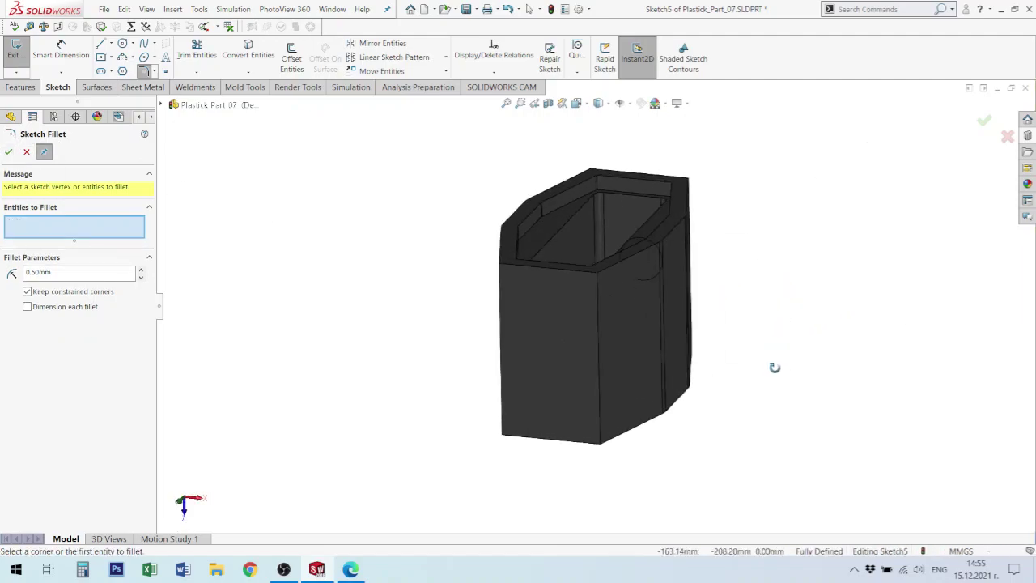
scroll(773, 356, up, 11)
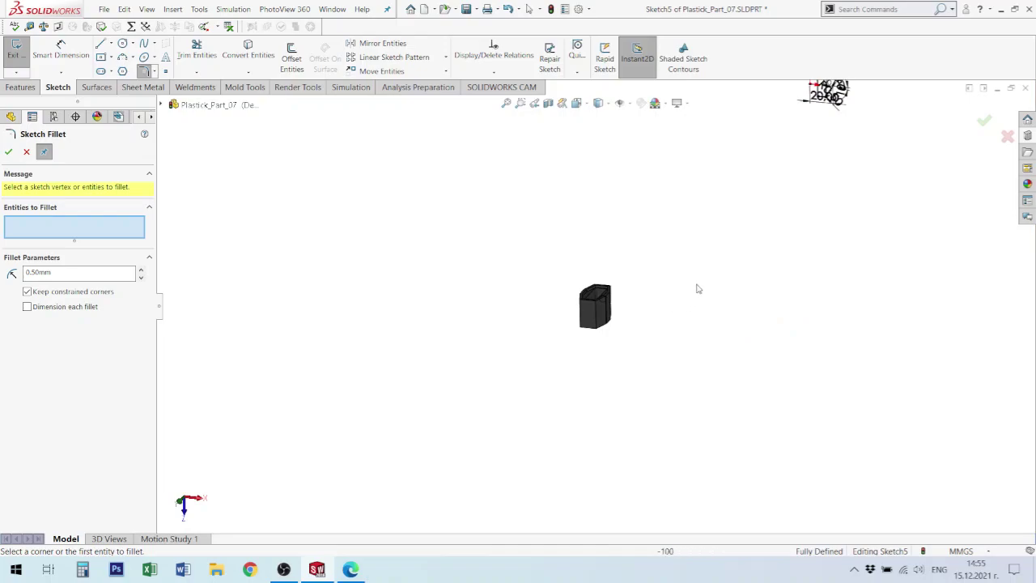
scroll(707, 254, down, 2)
scroll(530, 324, down, 10)
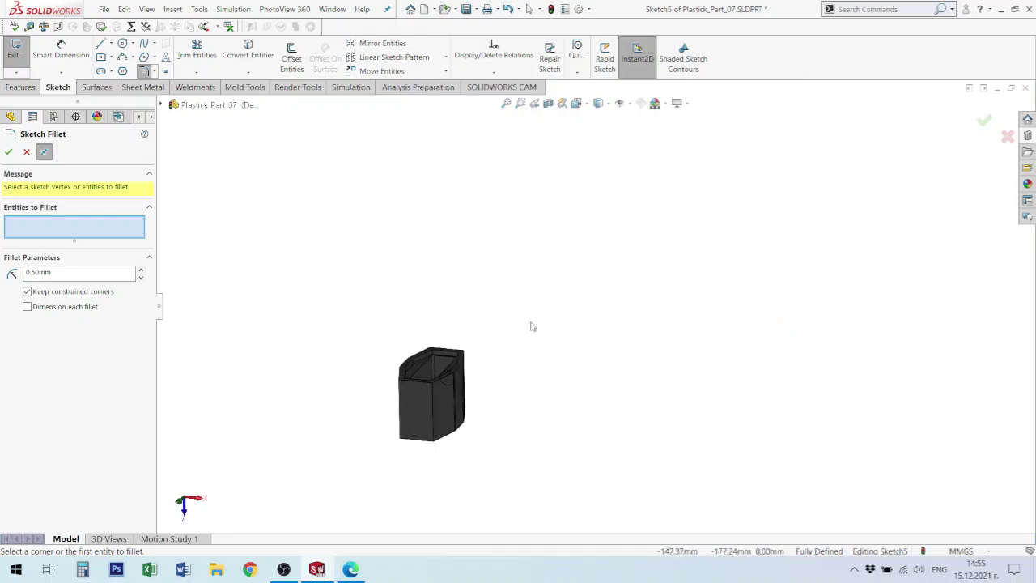
scroll(547, 320, up, 2)
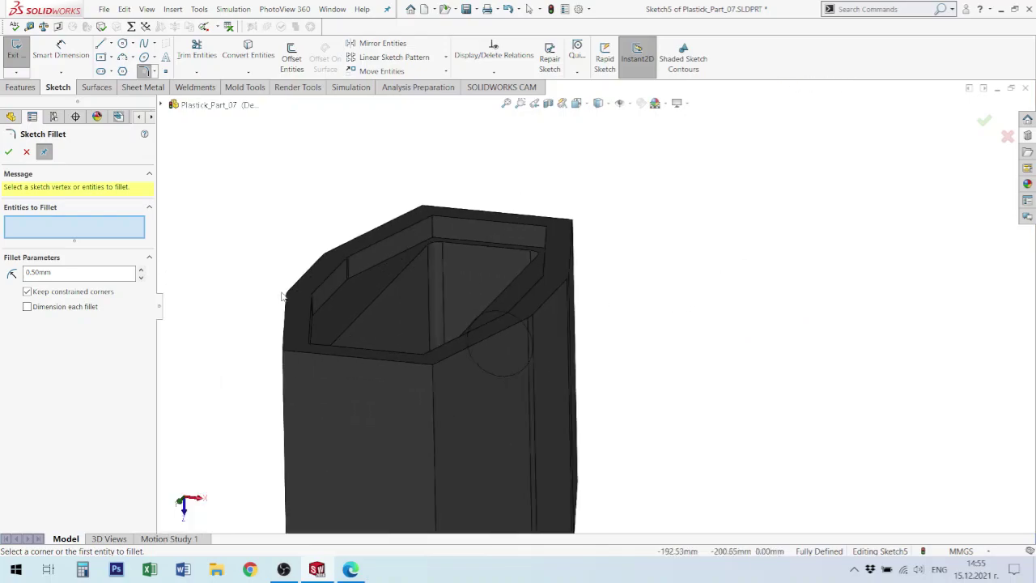
click(10, 152)
- Exit the hook sketch and change its sketch plane to the body's narrow end face without the hole
scroll(486, 316, up, 3)
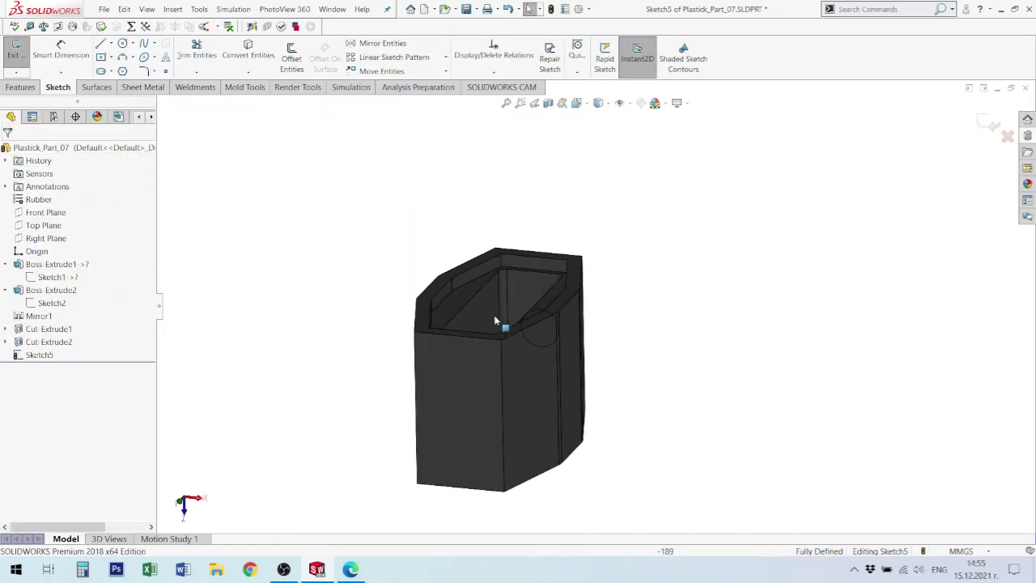
mouse_move(505, 326)
middle_down()
mouse_move(529, 310)
mouse_move(517, 342)
middle_up()
click(407, 417)
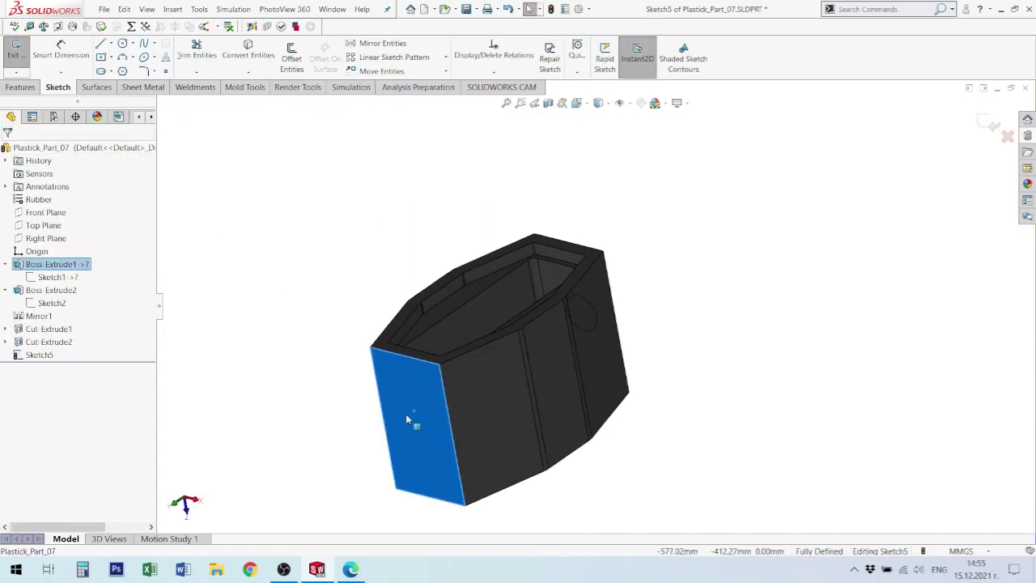
click(40, 356)
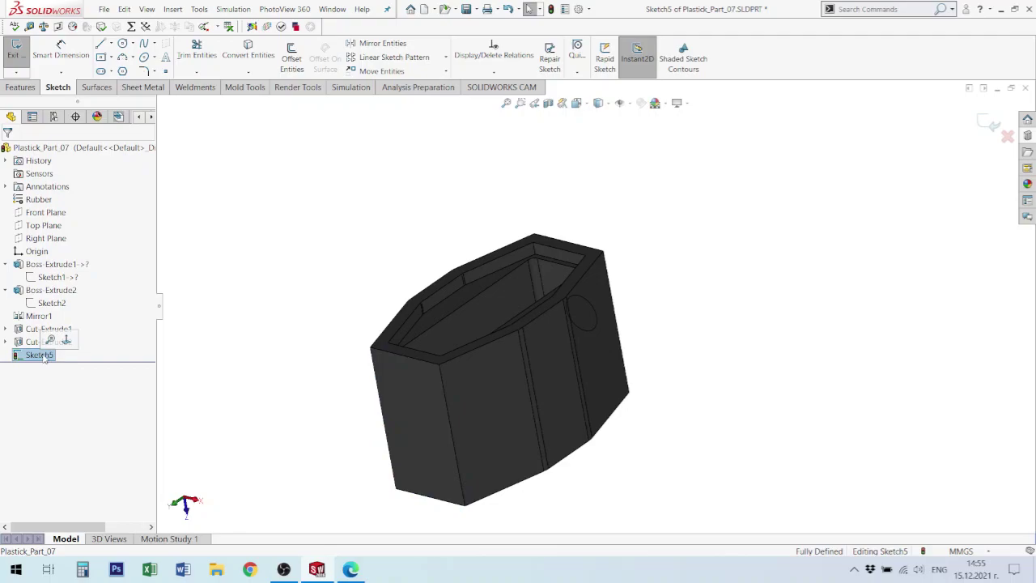
right_click(44, 357)
click(302, 256)
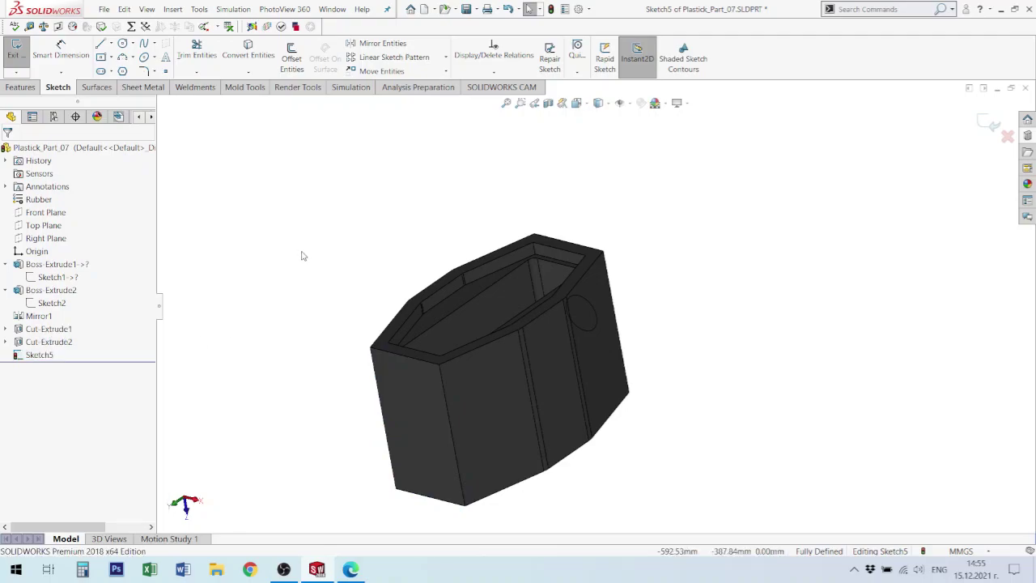
click(991, 123)
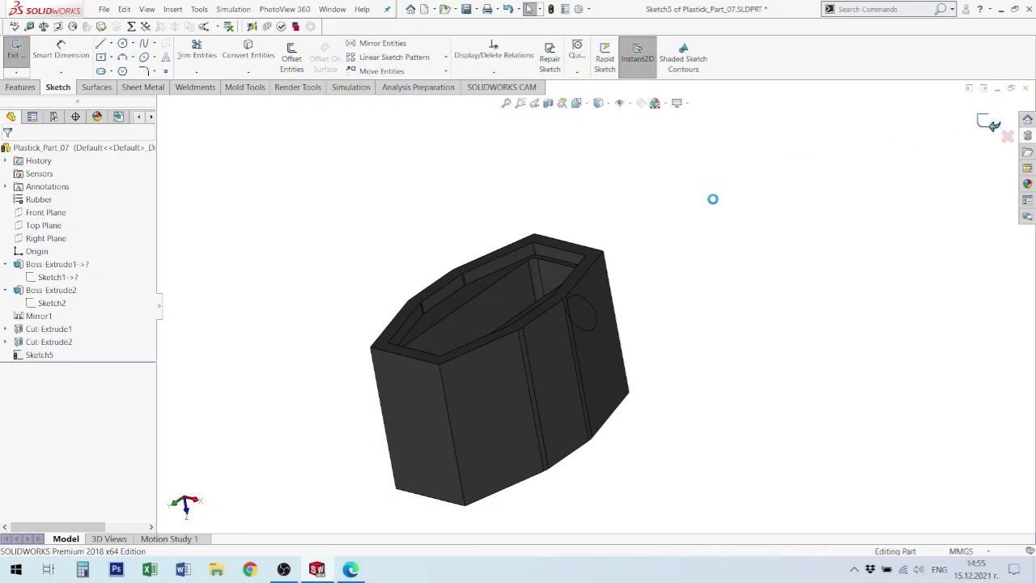
right_click(42, 357)
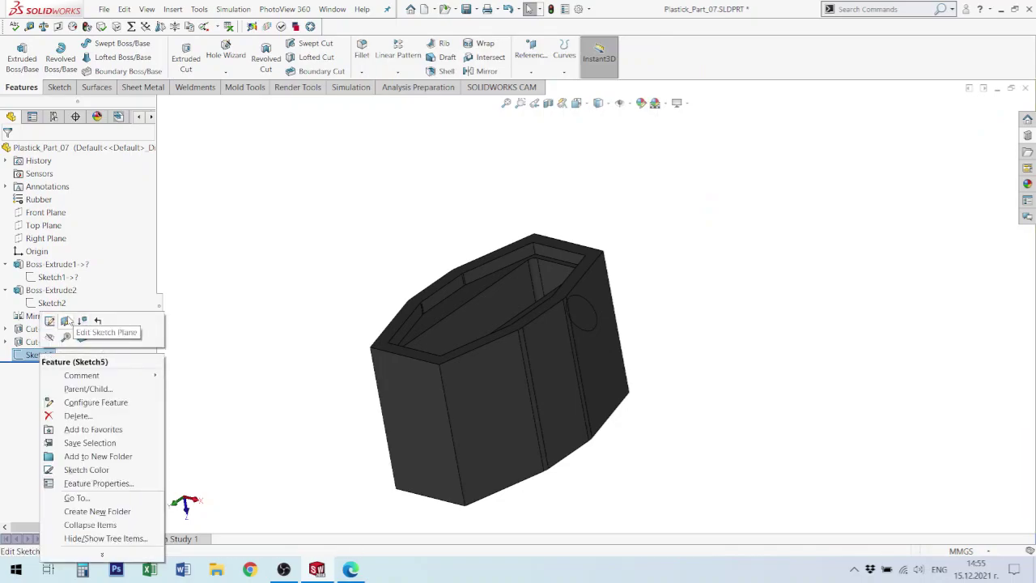
click(66, 322)
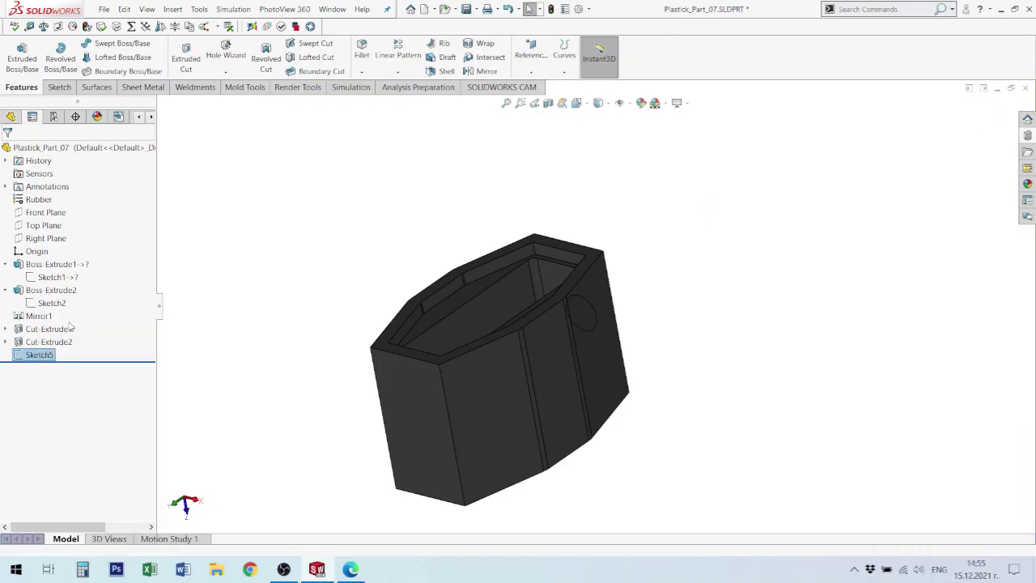
click(406, 419)
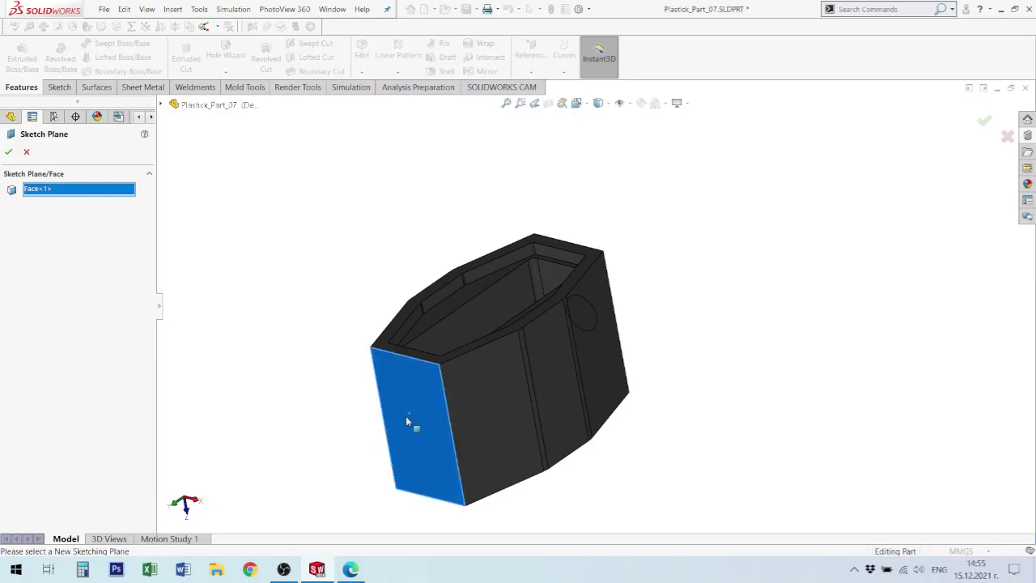
click(10, 153)
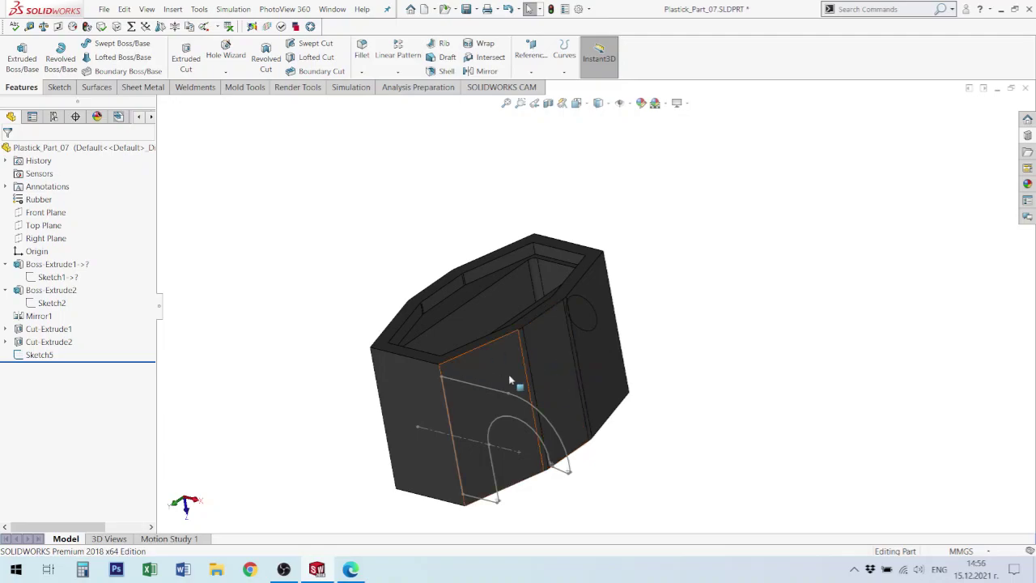
- Measure the distance between the hook profile's straight closing line and the long inner edge of the body's cavity
middle_drag(567, 461, 603, 524)
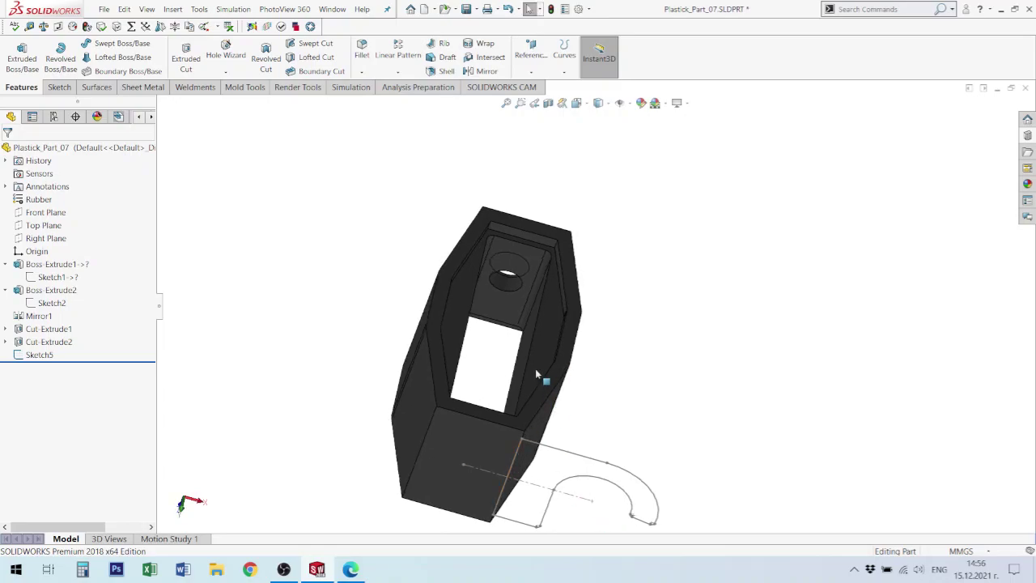
middle_drag(543, 386, 551, 336)
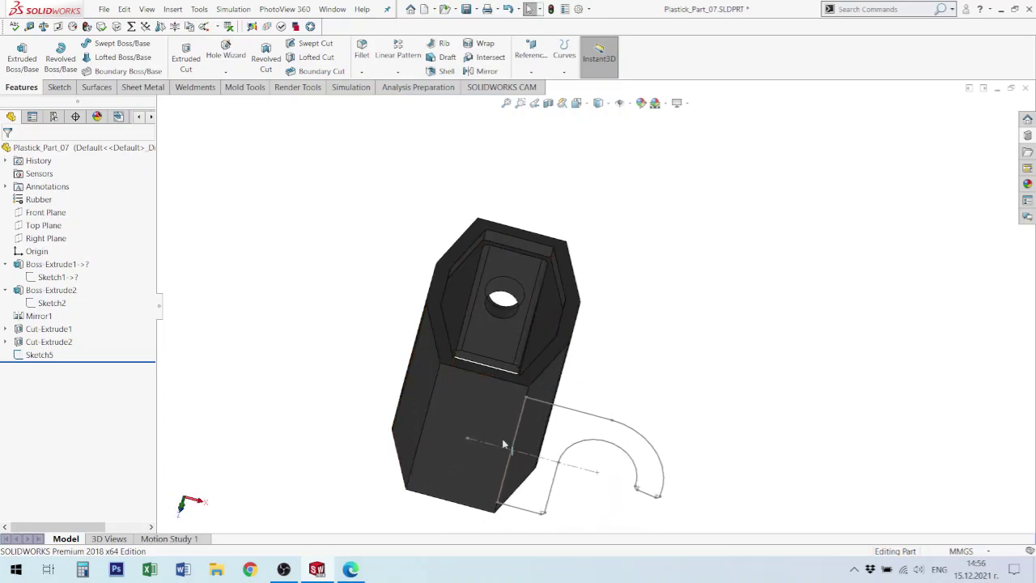
click(525, 411)
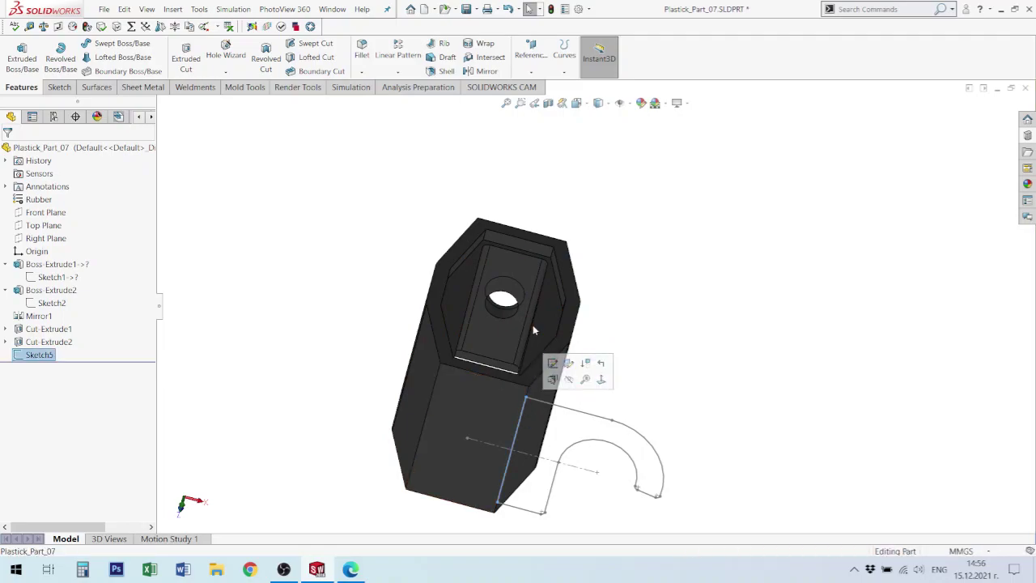
ctrl+click(531, 332)
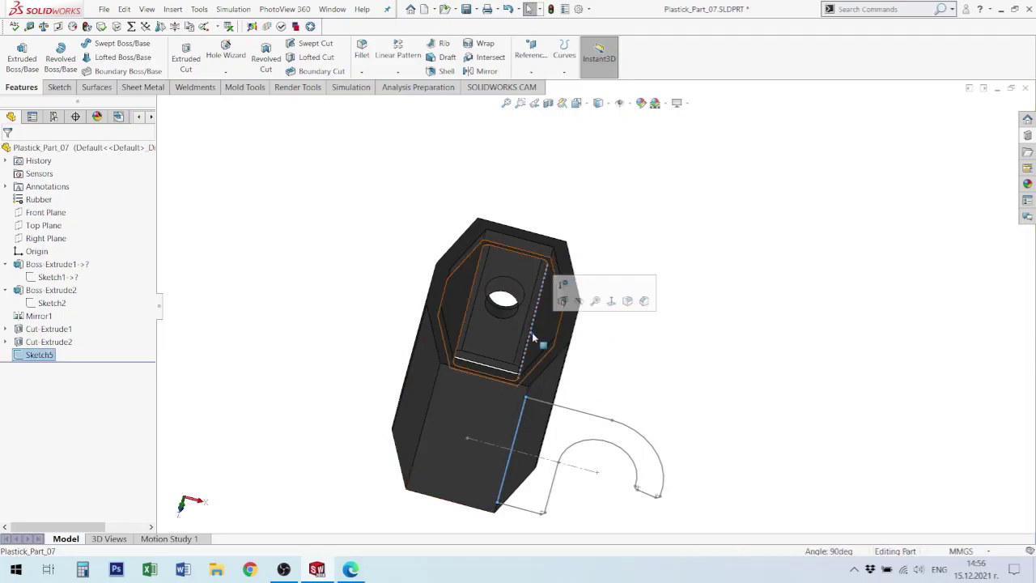
key(m)
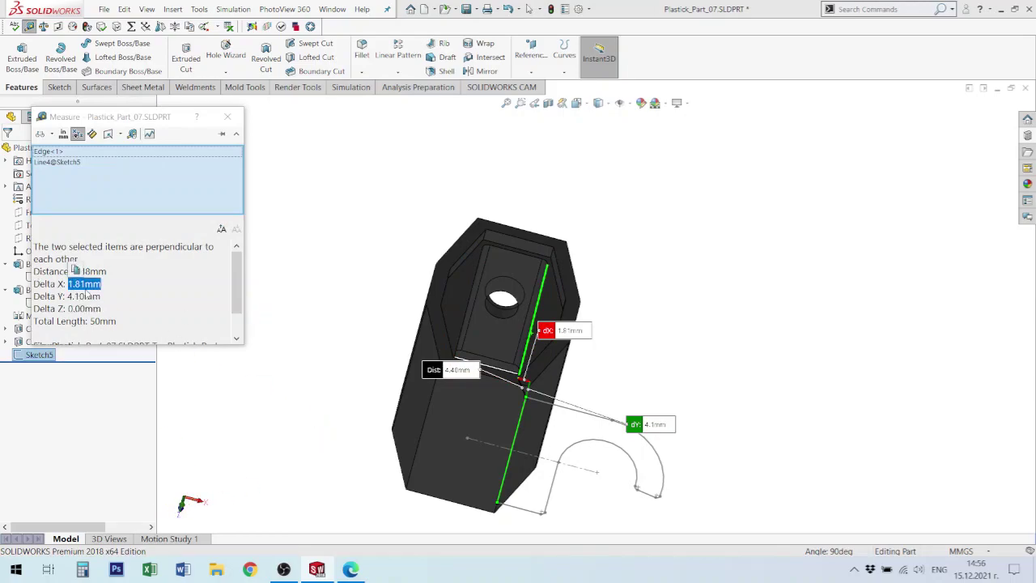
click(228, 116)
click(276, 312)
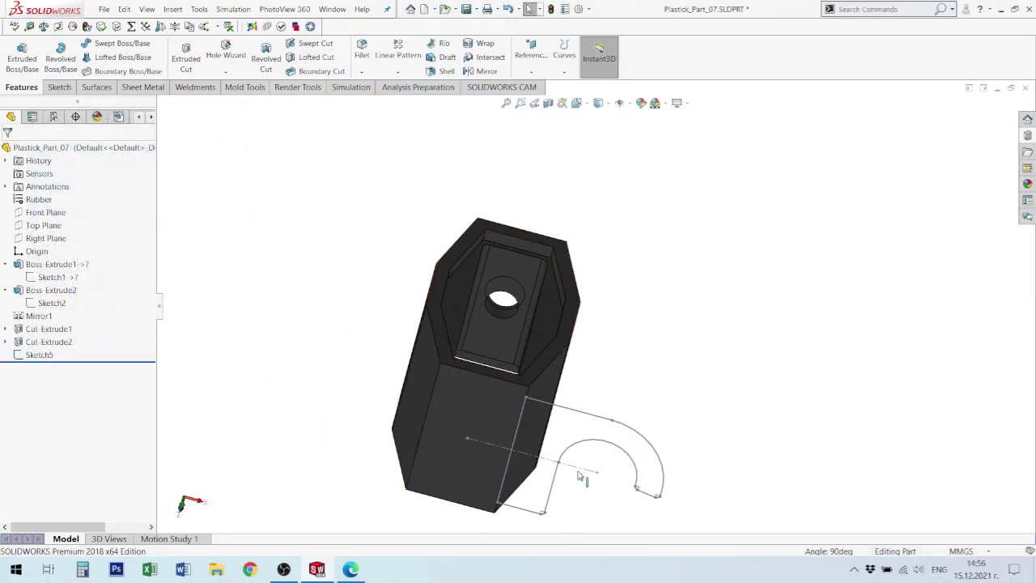
- Extrude the hook profile Up To Surface, ending at the body's opposite end face with the hole, with merged result
click(24, 57)
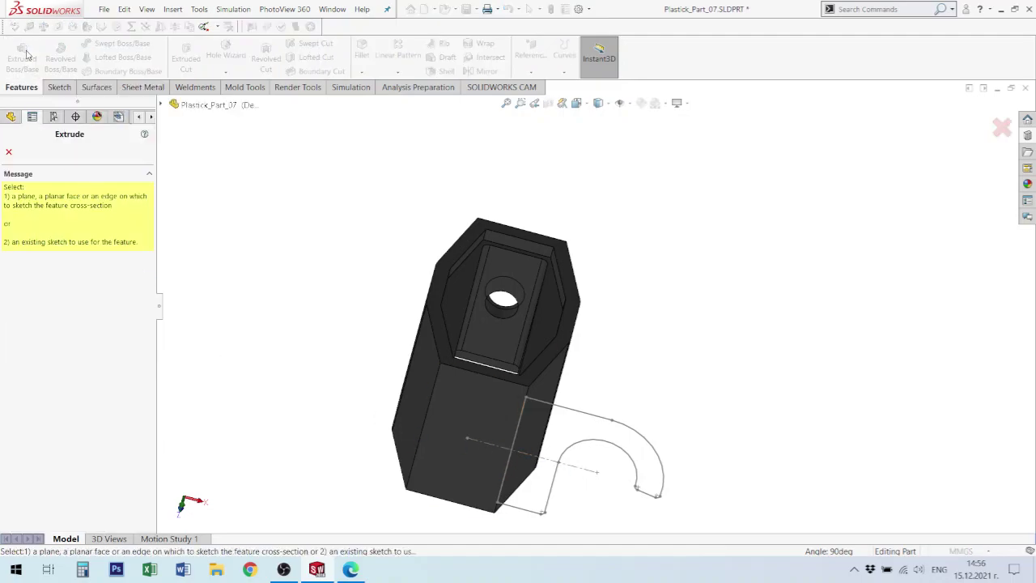
click(577, 415)
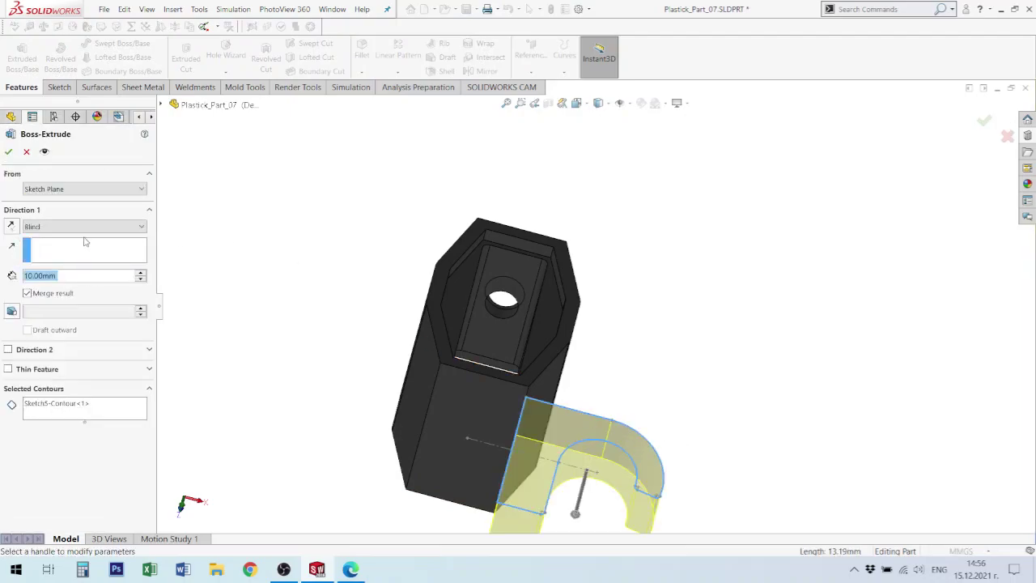
click(85, 226)
click(65, 266)
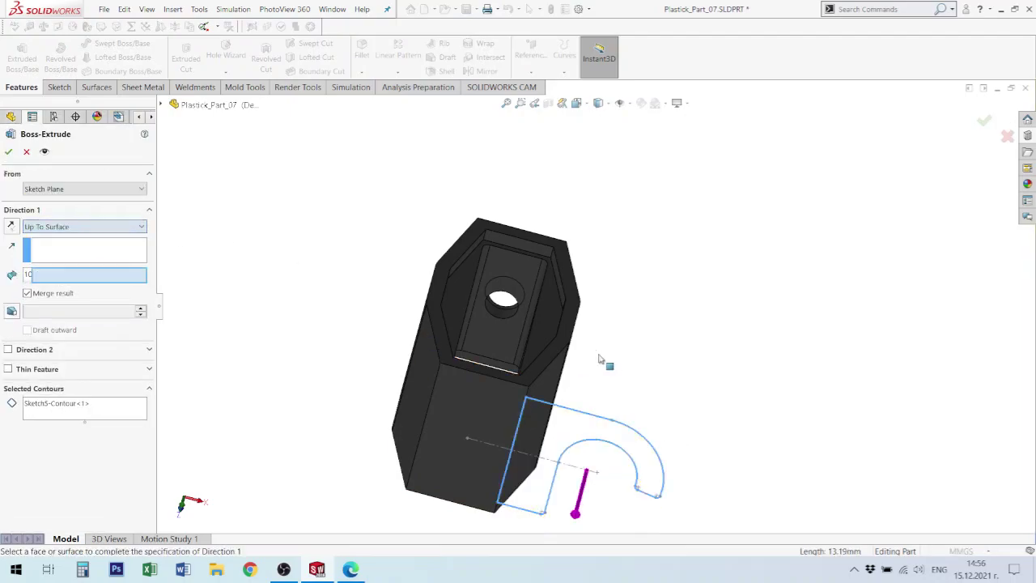
middle_drag(600, 359, 677, 287)
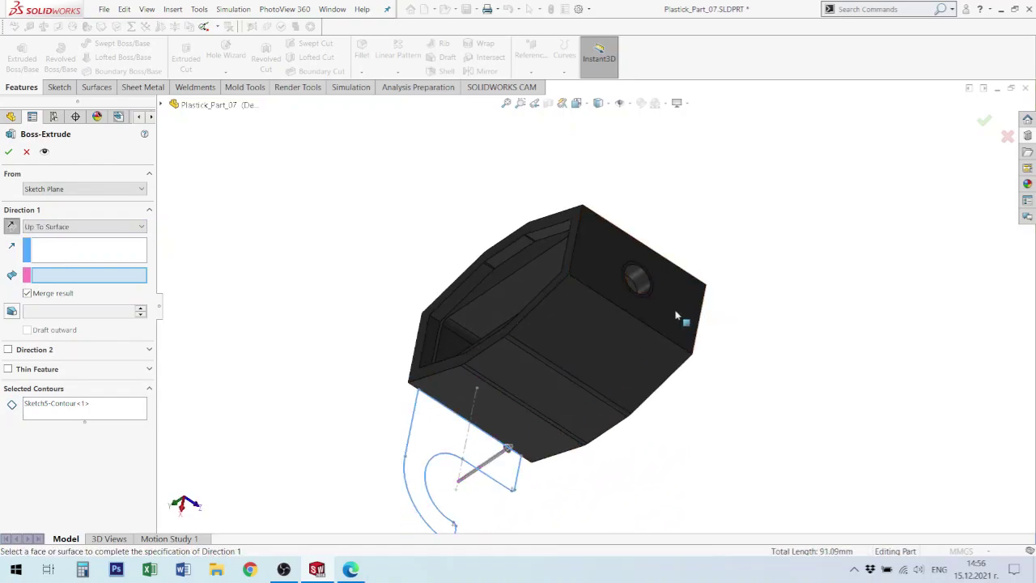
click(677, 316)
click(984, 123)
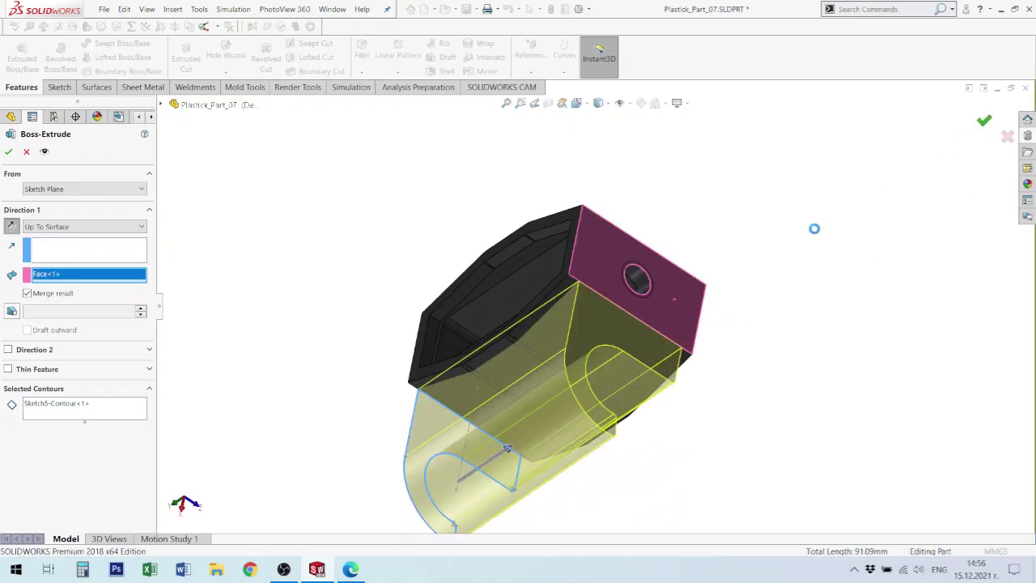
middle_drag(814, 226, 643, 231)
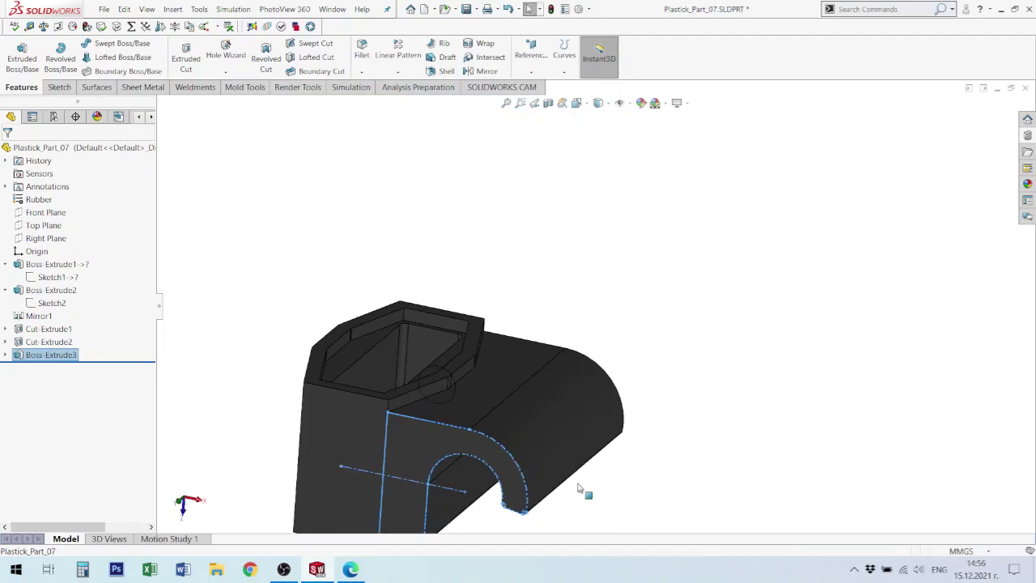
- Save the plastic part with its hook extrusion after checking the body from the end with the hole
click(578, 488)
scroll(460, 467, down, 4)
scroll(595, 405, up, 2)
middle_drag(617, 410, 439, 470)
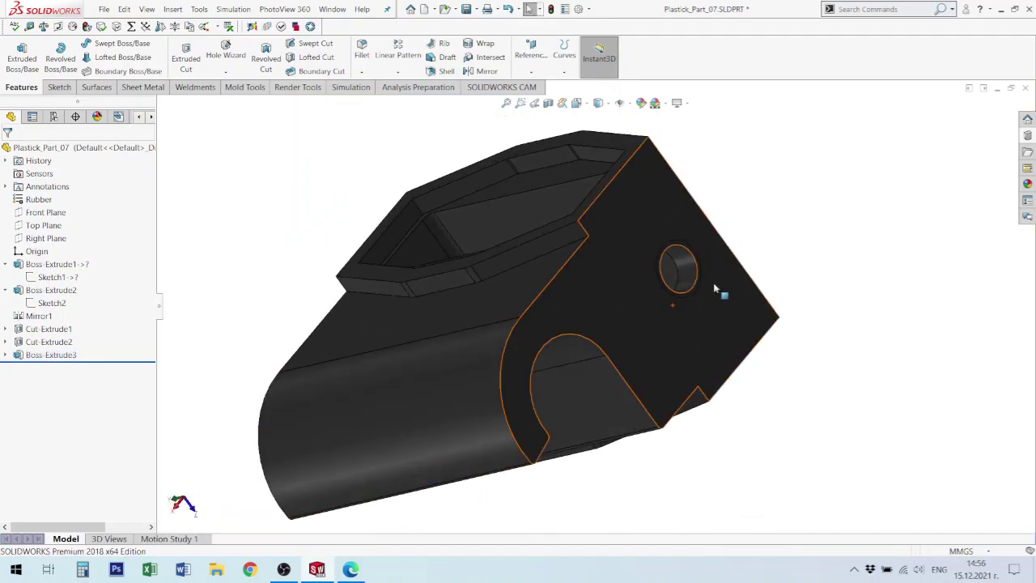
key(ctrl+s)
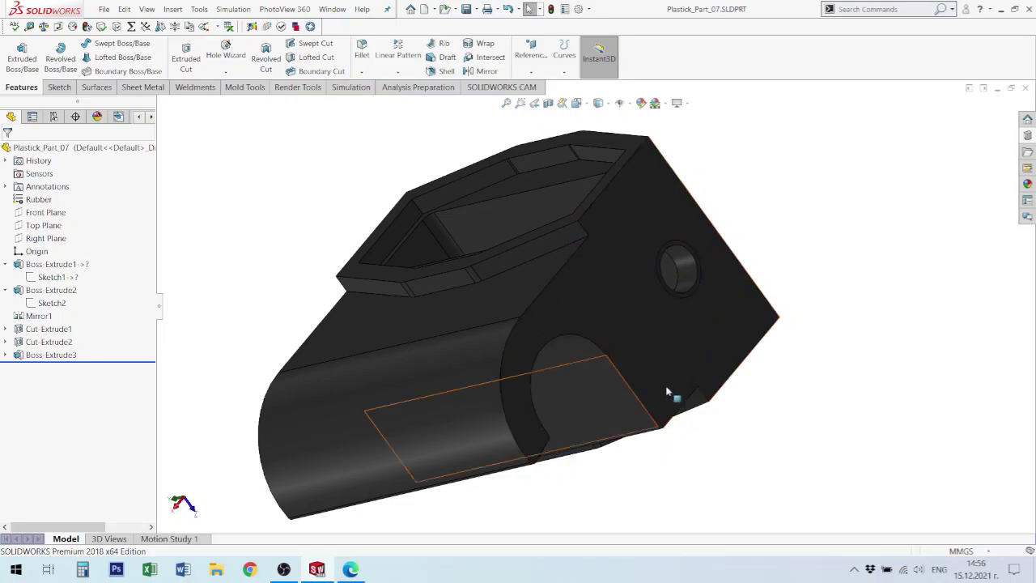
- Create a mirrored part about the Right Plane, transferring solid bodies, cosmetic threads and material and keeping the link to the original
middle_drag(693, 335, 699, 370)
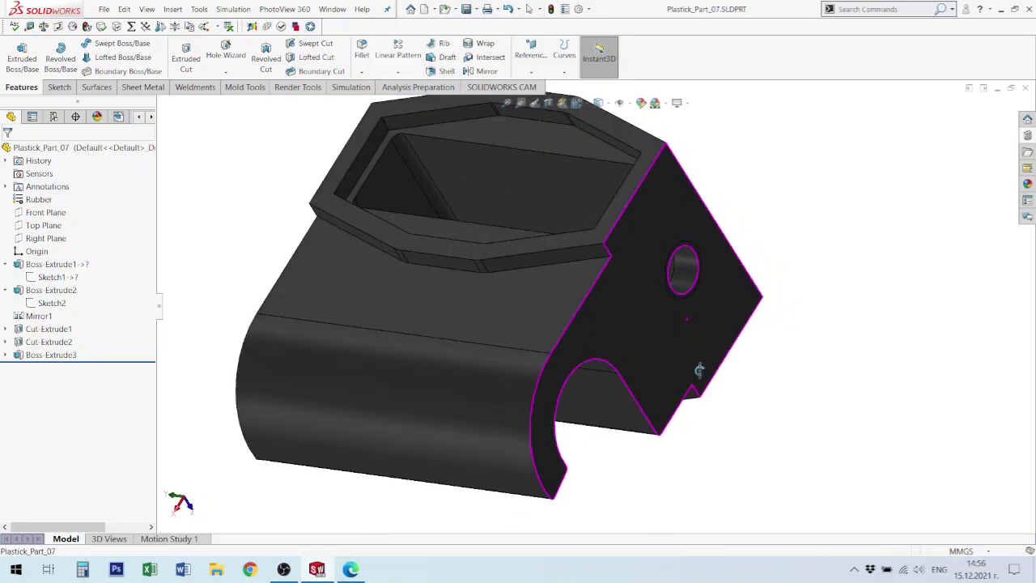
scroll(702, 357, up, 5)
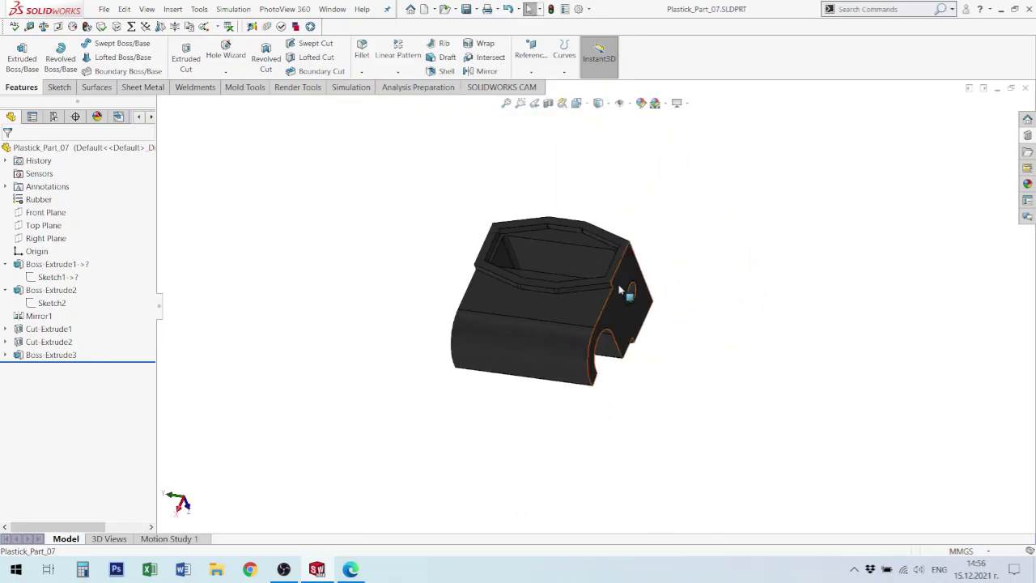
scroll(611, 267, down, 2)
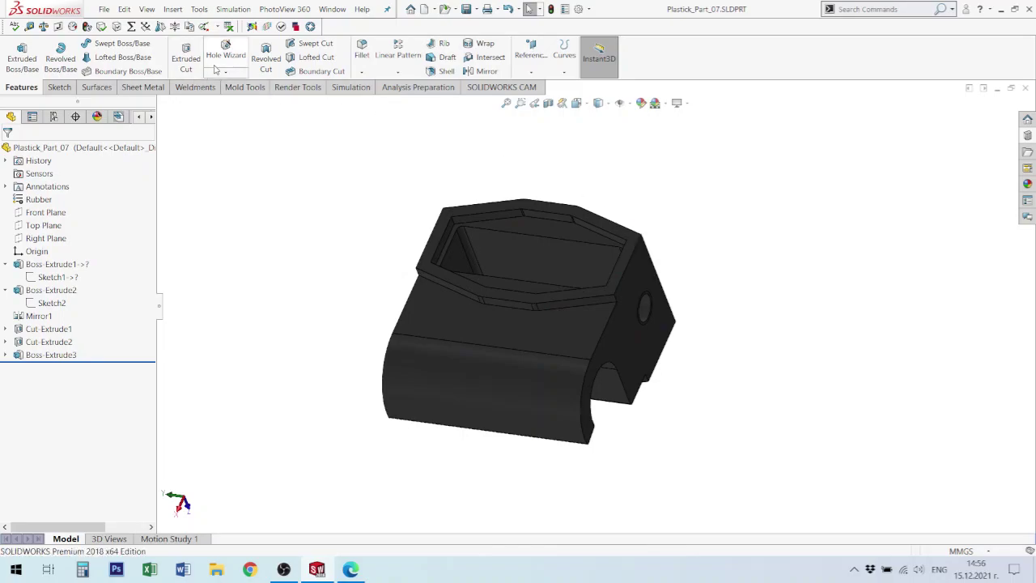
click(48, 239)
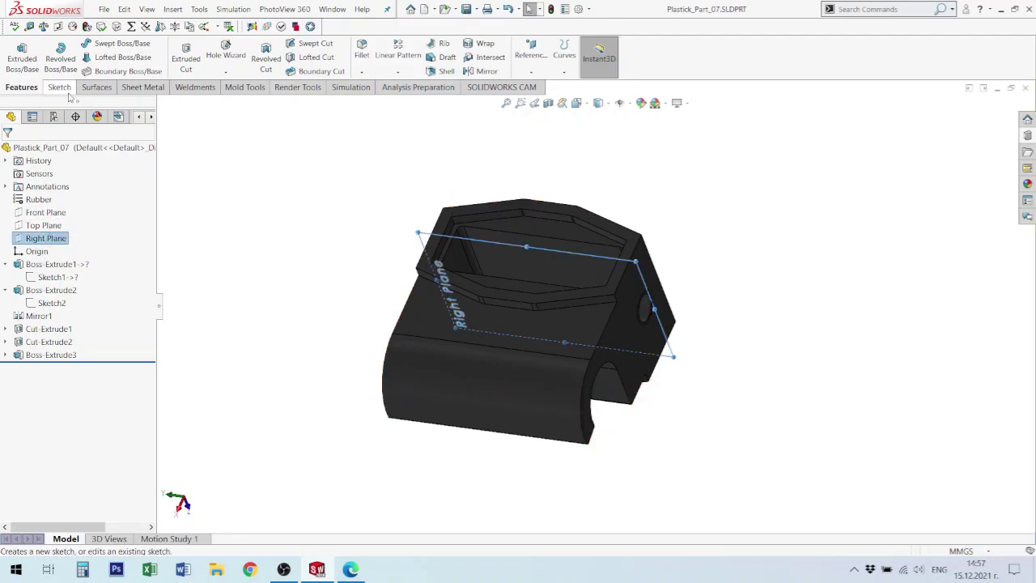
click(174, 10)
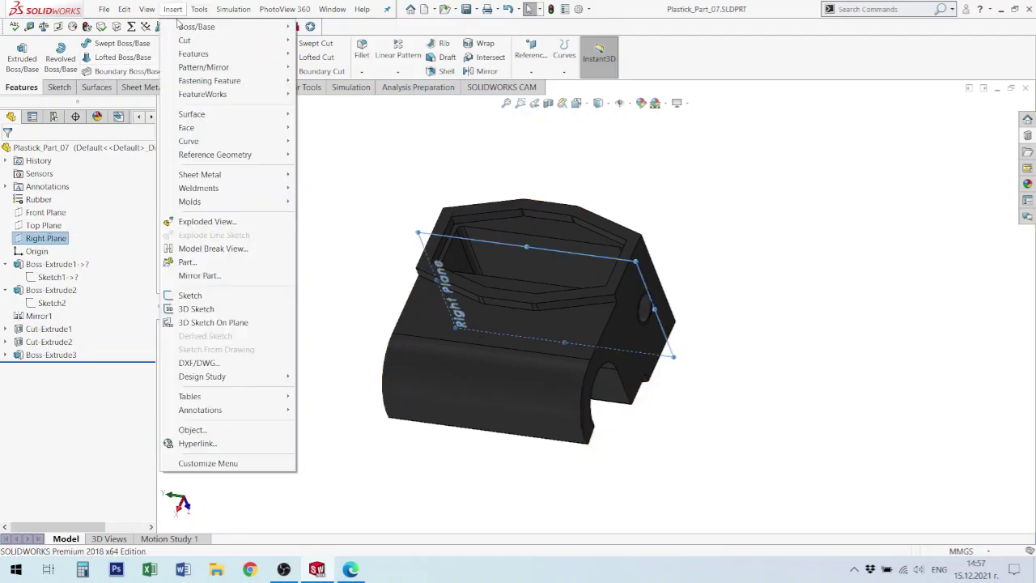
click(202, 276)
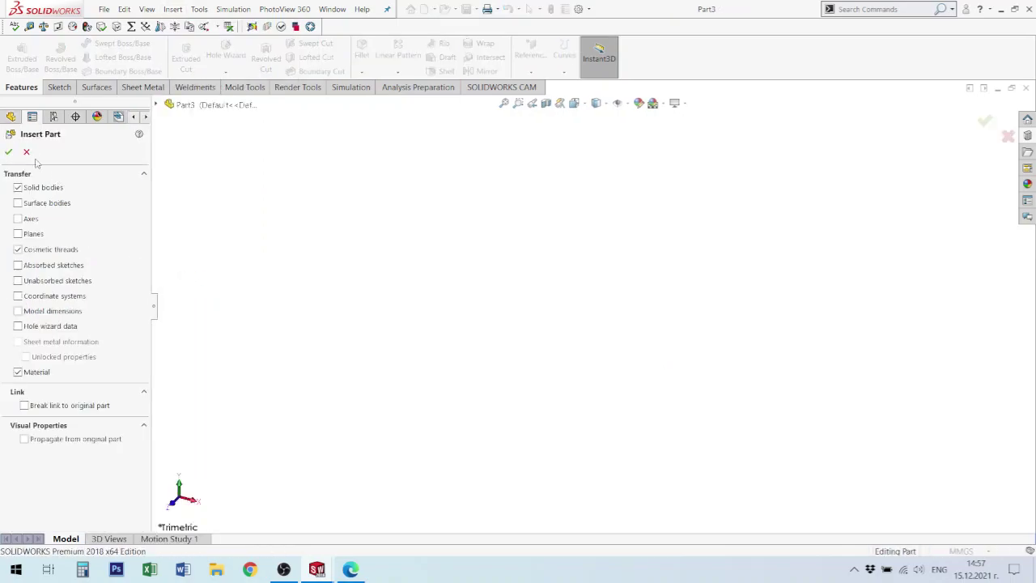
click(9, 151)
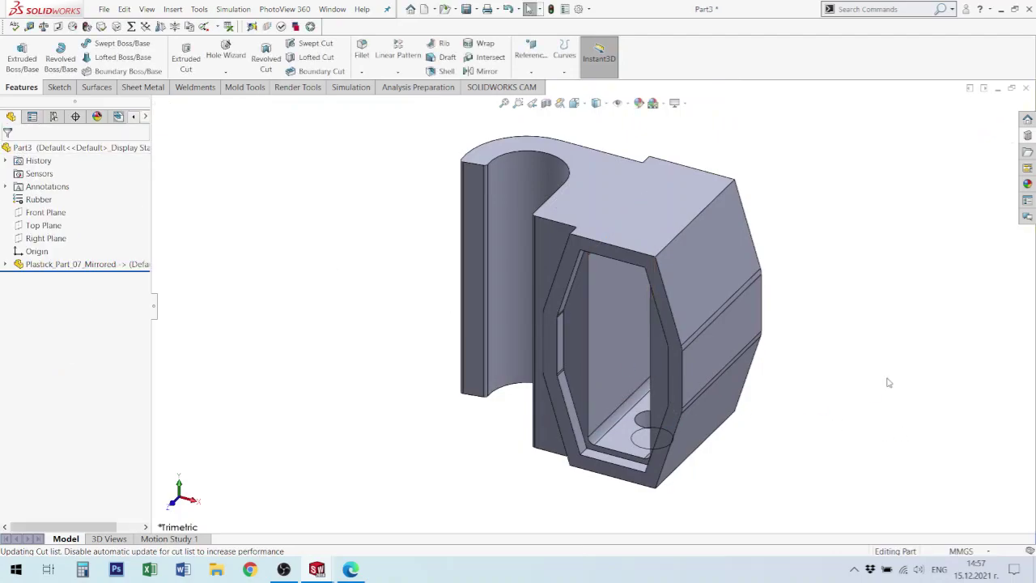
- Save the mirrored part in the Personal work folder as Plastick_Part_08.SLDPRT
middle_drag(735, 358, 546, 303)
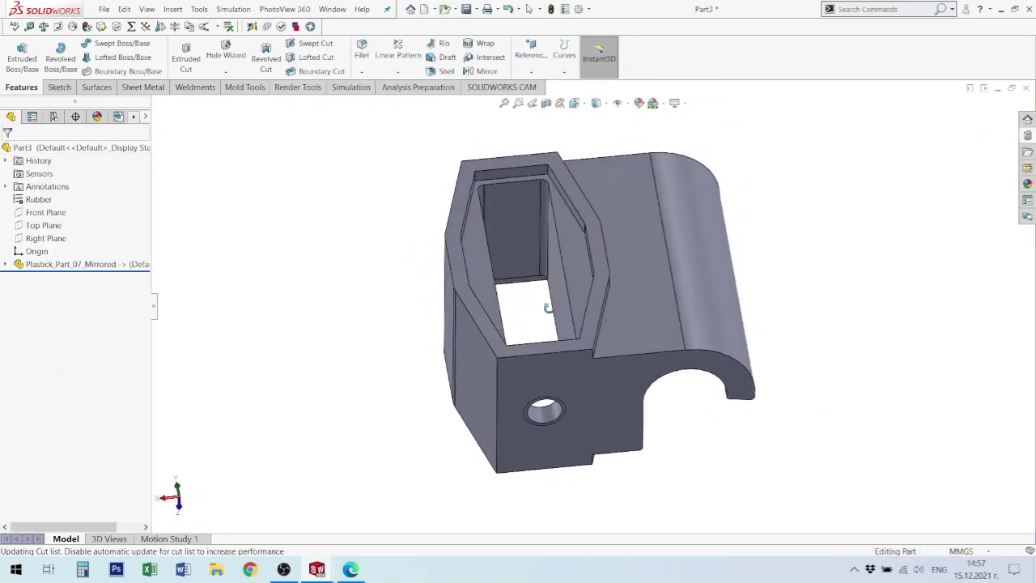
key(ctrl+s)
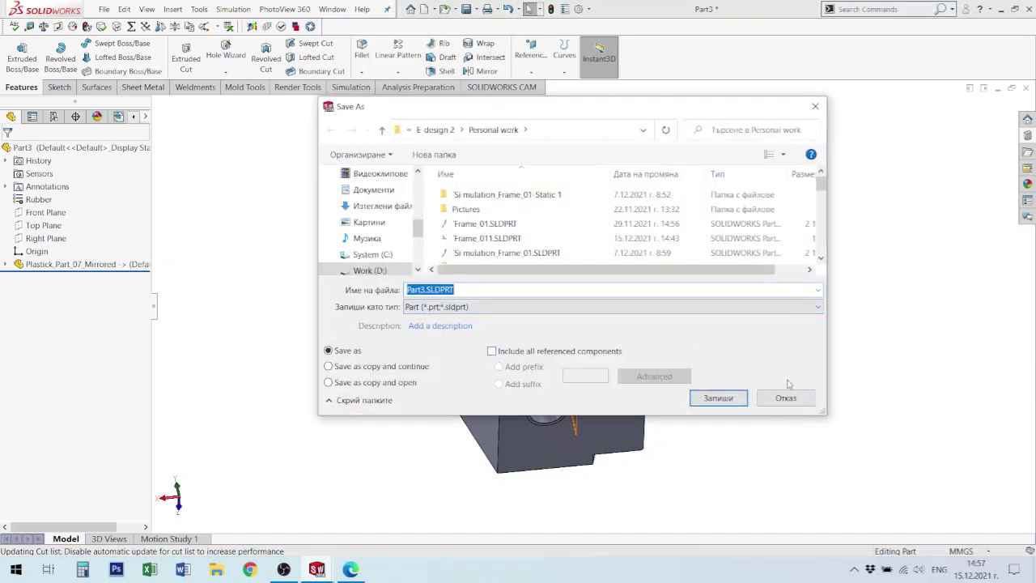
drag(822, 188, 822, 243)
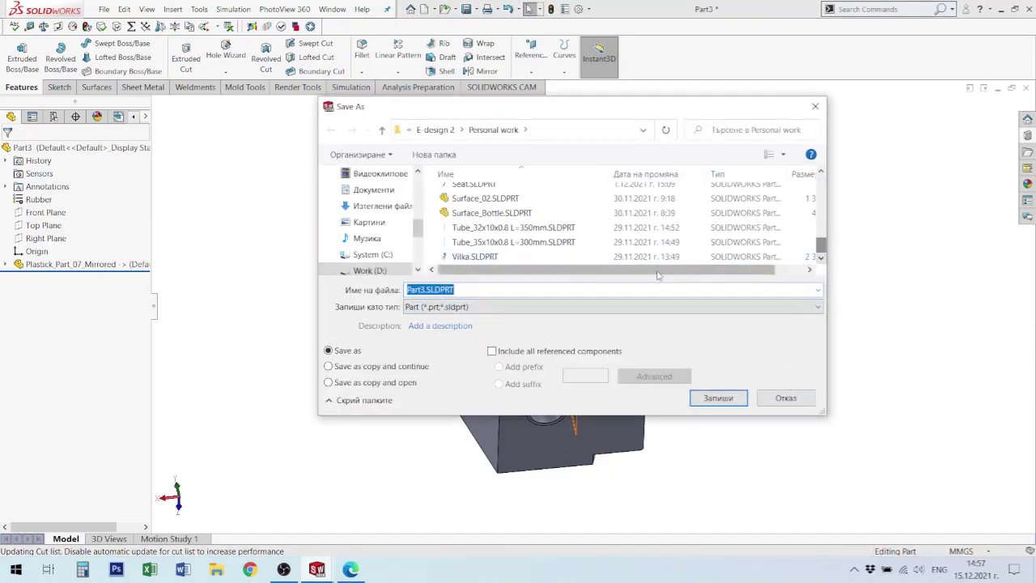
scroll(478, 226, up, 2)
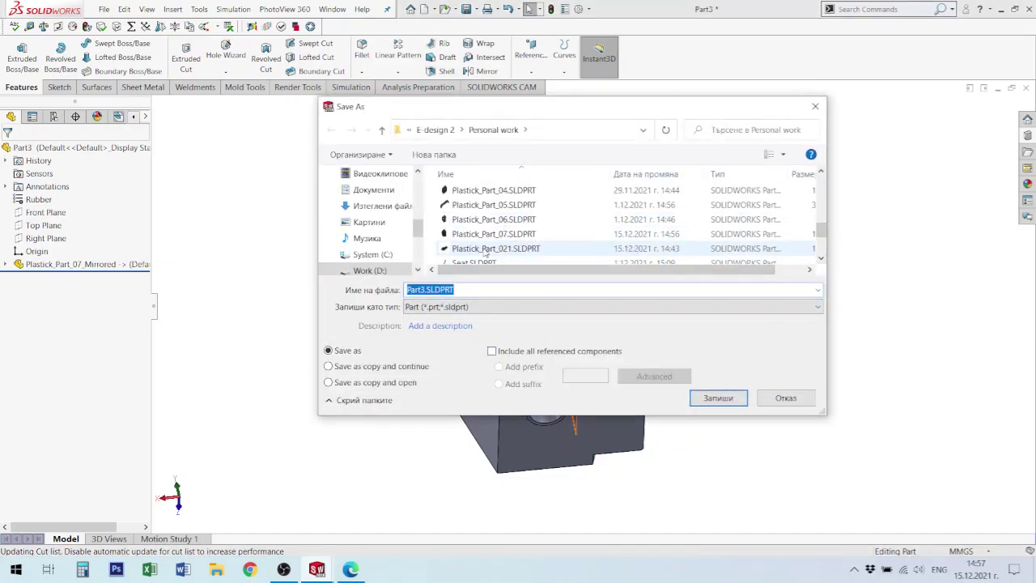
click(502, 234)
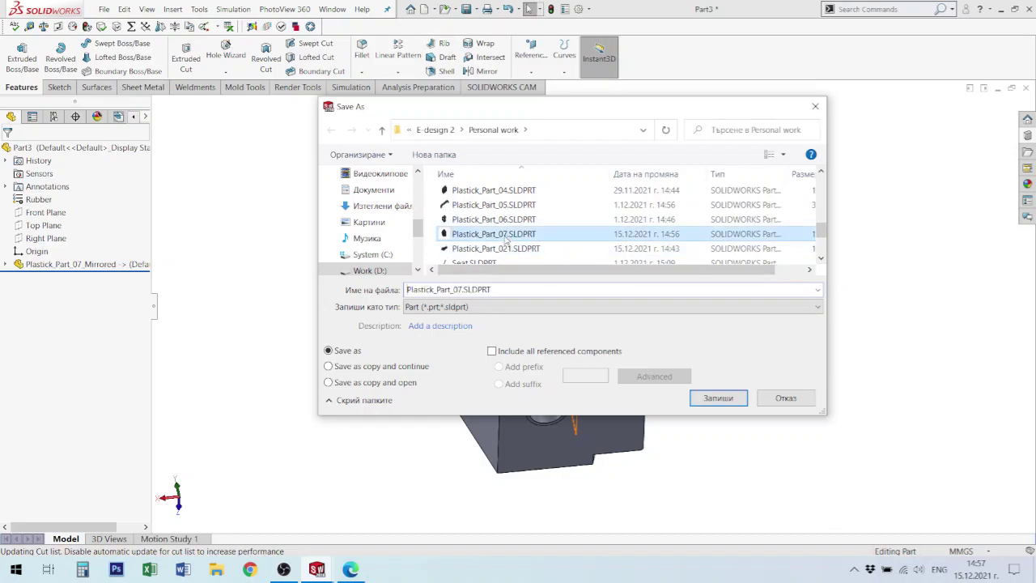
click(462, 290)
click(462, 289)
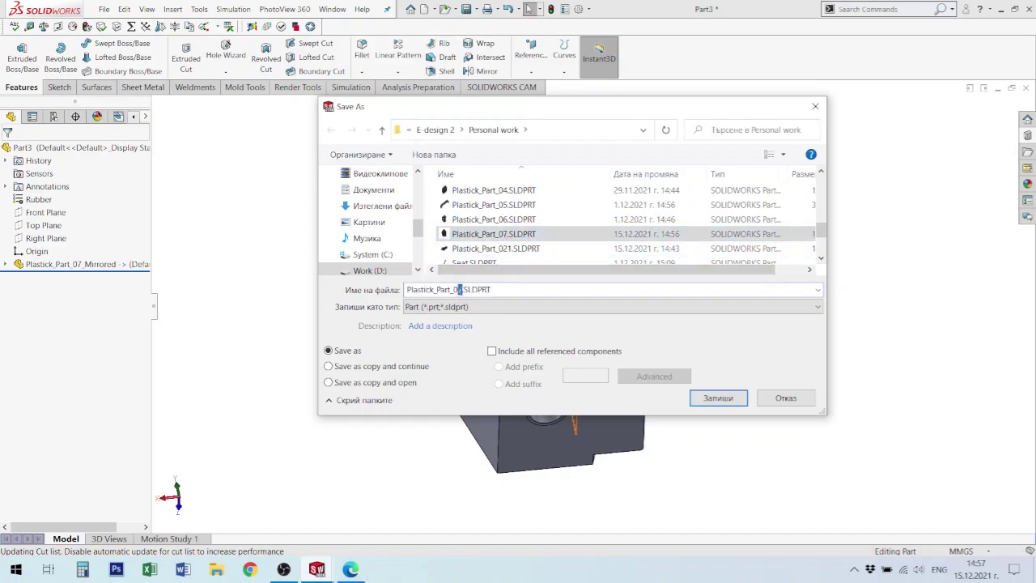
text(8)
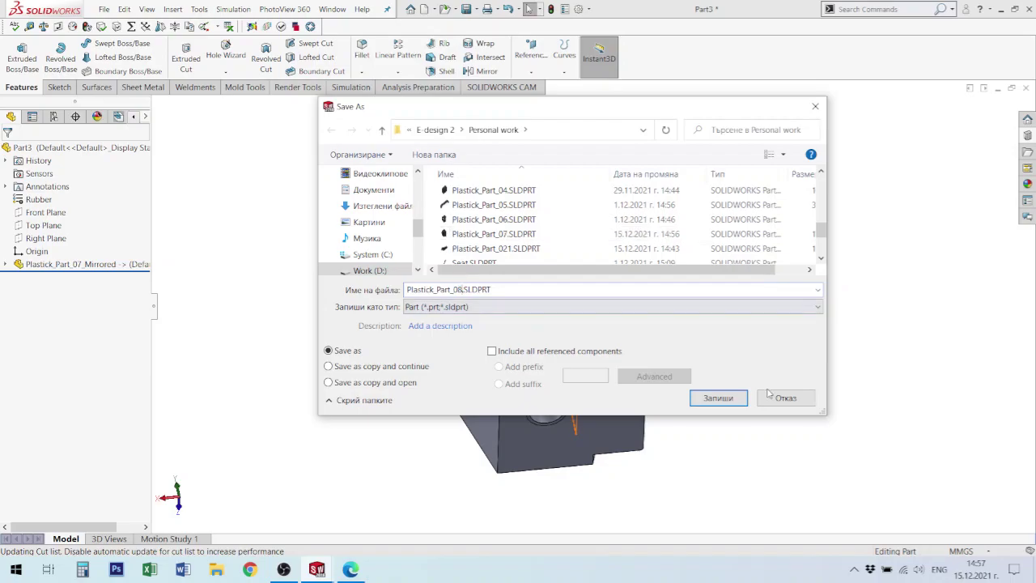
click(718, 398)
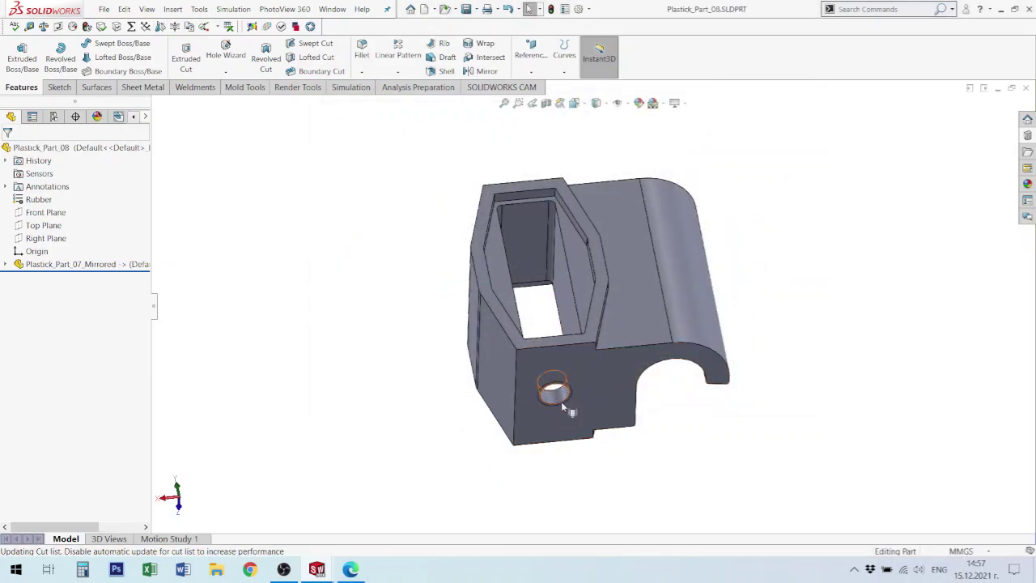
- Assign the Rubber material to the mirrored part and inspect it from several sides
middle_drag(615, 410, 521, 373)
right_click(43, 200)
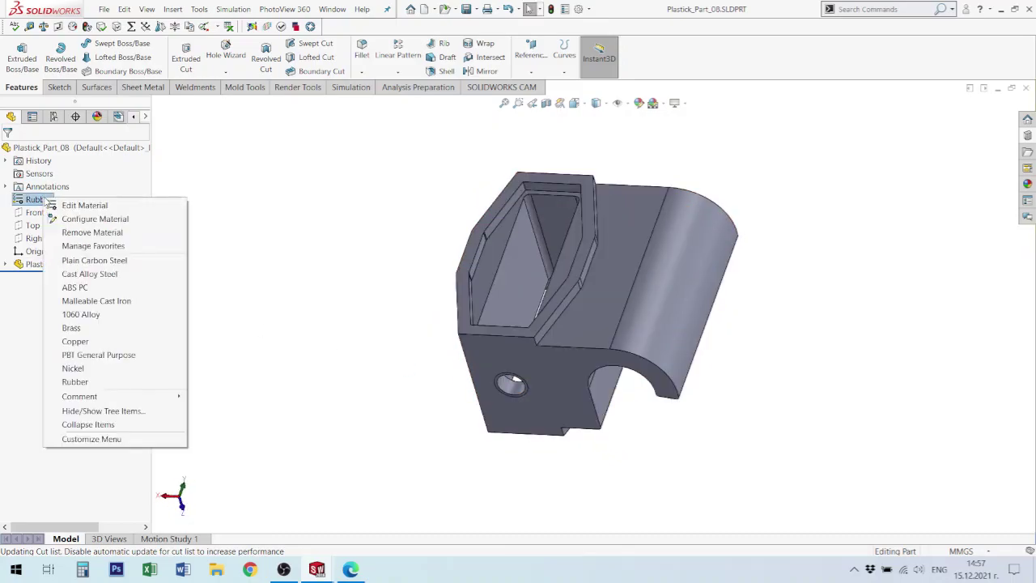
click(75, 382)
middle_drag(701, 370, 696, 392)
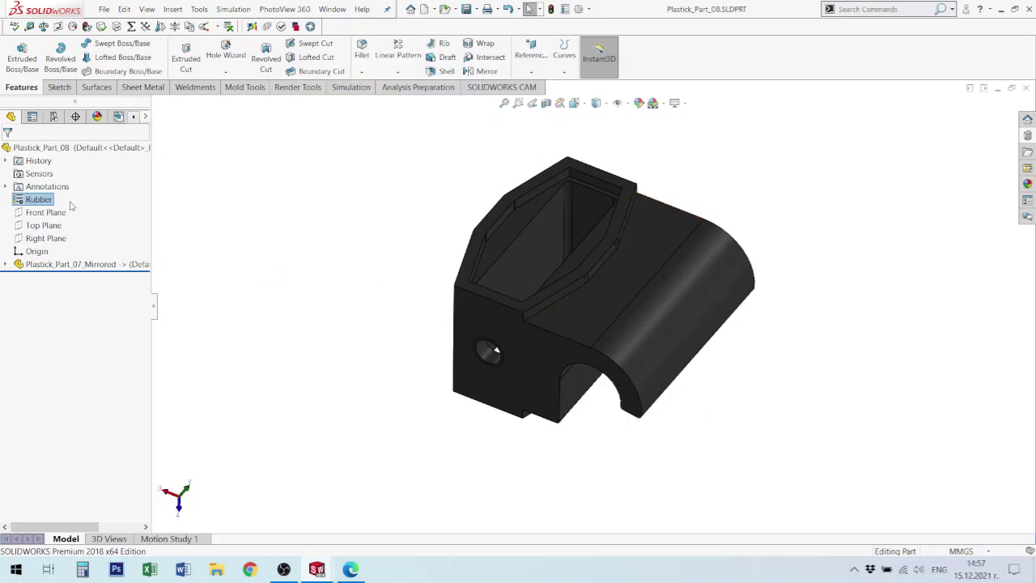
middle_drag(669, 361, 660, 325)
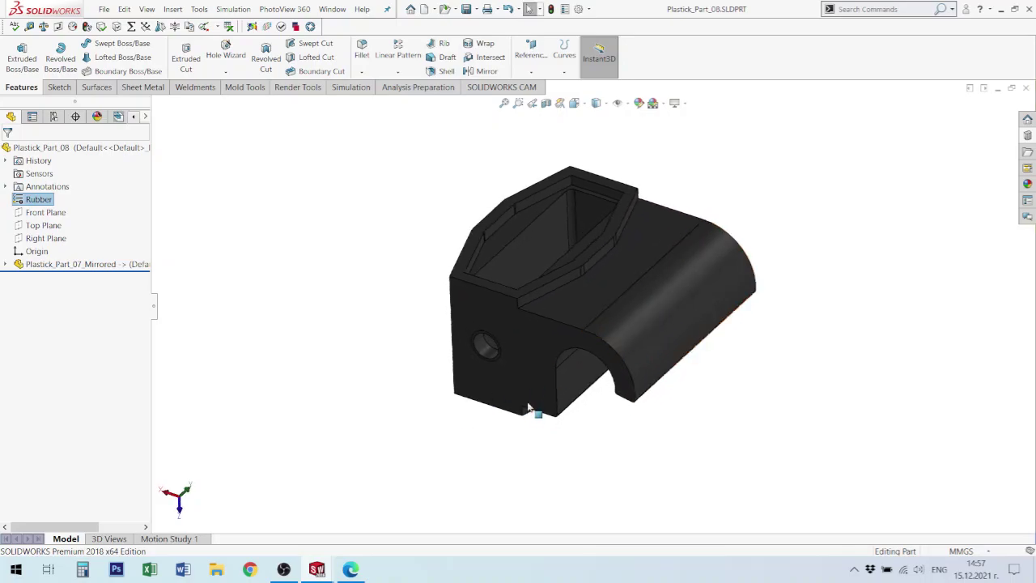
middle_drag(527, 407, 622, 349)
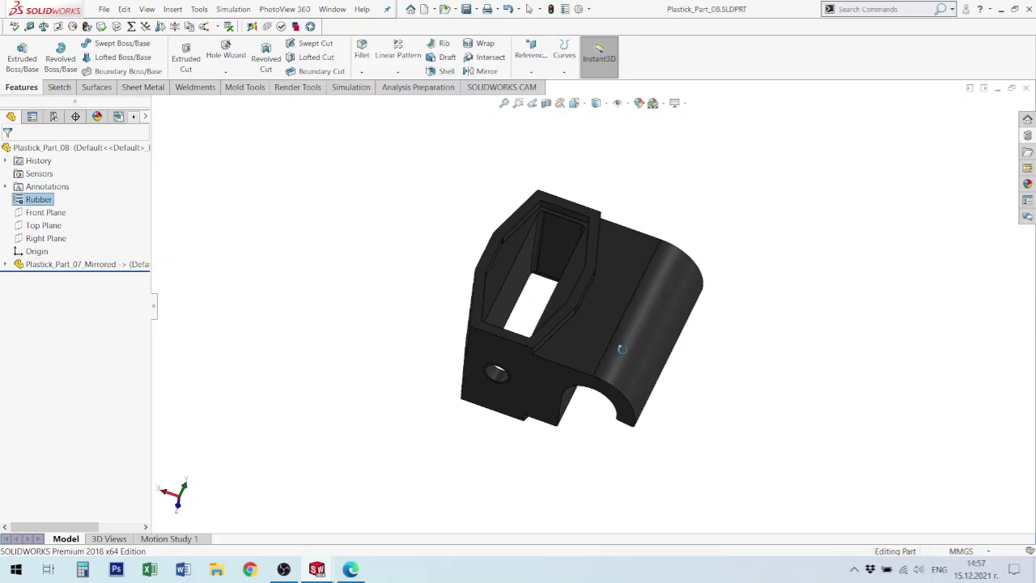
- Open the recently used assembly Prohodilka.SLDASM
key(r)
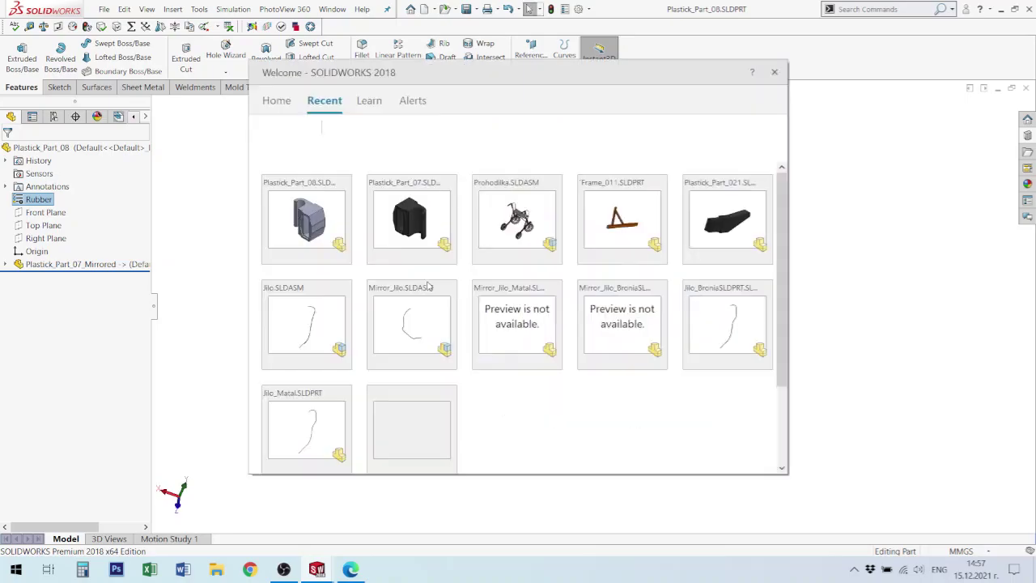
click(522, 223)
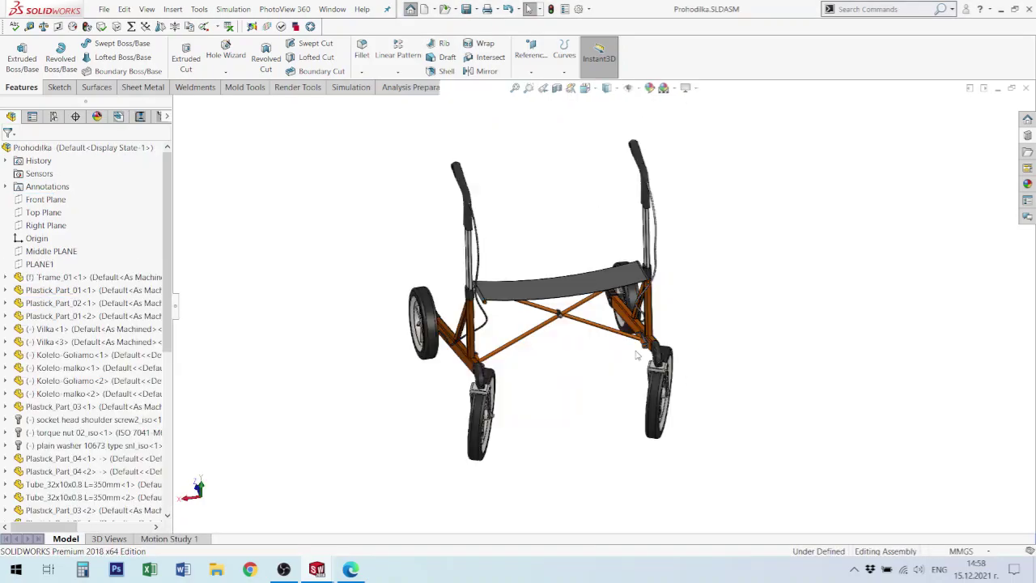
middle_drag(548, 297, 597, 299)
- Measure the diameter of the Frame_03 tube's cylindrical face at the side edge of the seat
scroll(639, 284, down, 7)
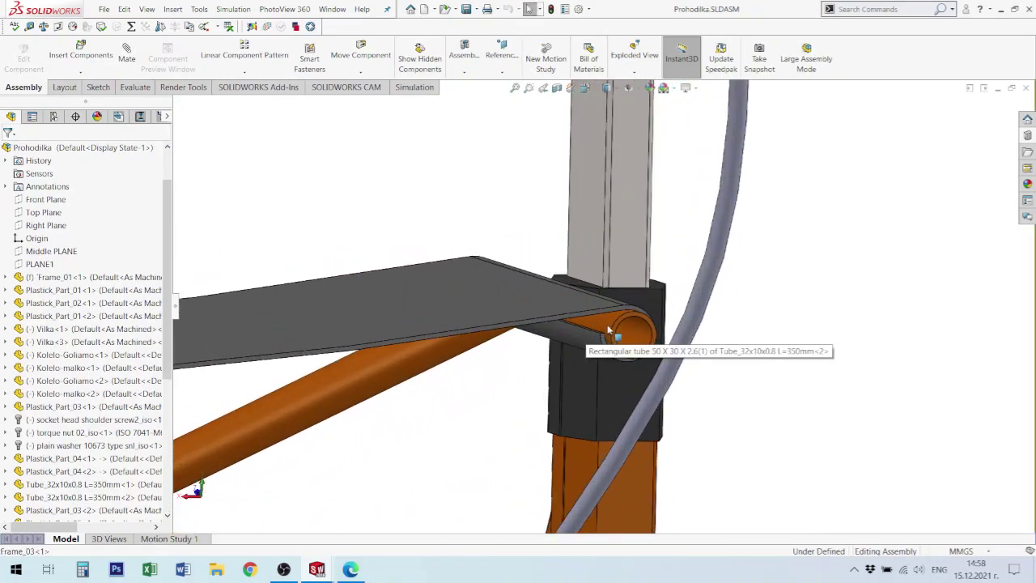
click(601, 333)
key(m)
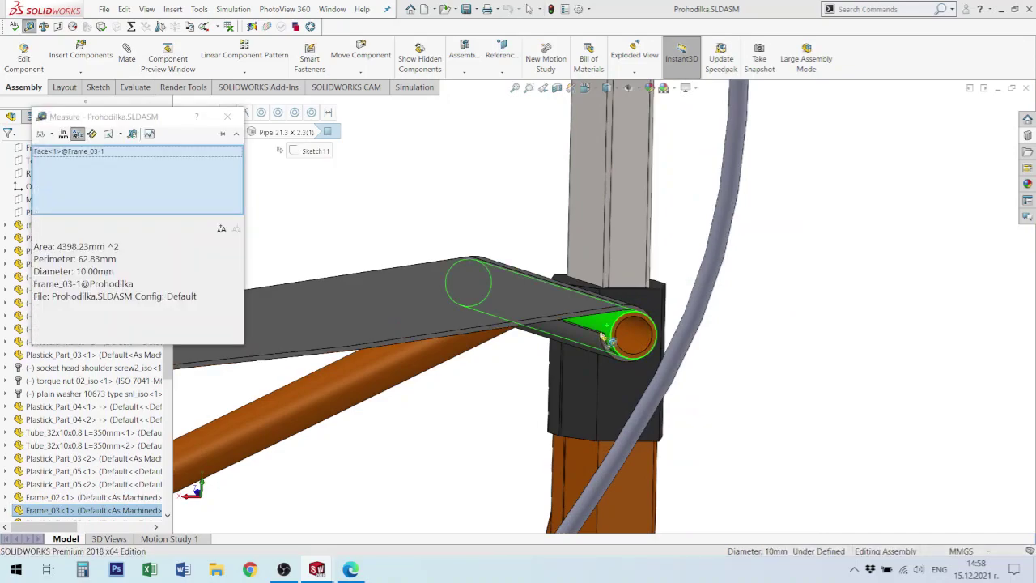
key(Escape)
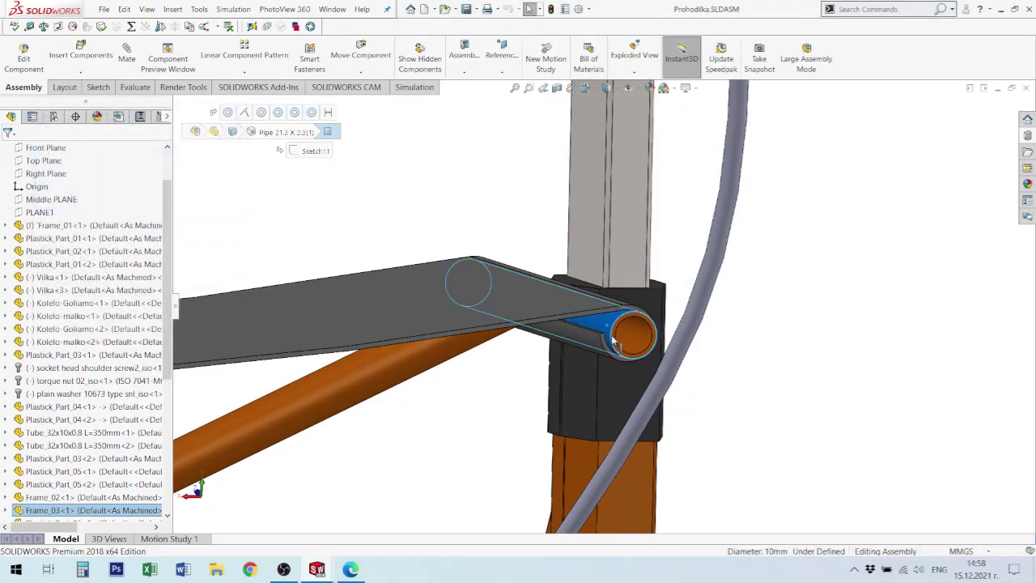
- Insert Plastick_Part_07 and Plastick_Part_08 into the assembly, placing them side by side above the seat
scroll(601, 333, up, 2)
middle_drag(565, 319, 585, 318)
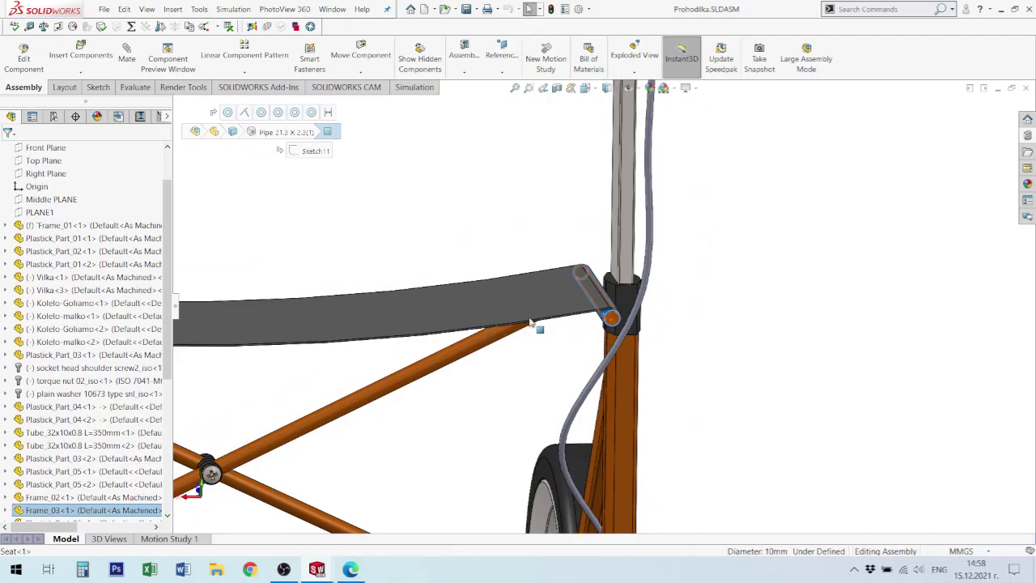
scroll(530, 322, up, 3)
scroll(324, 271, up, 2)
click(96, 68)
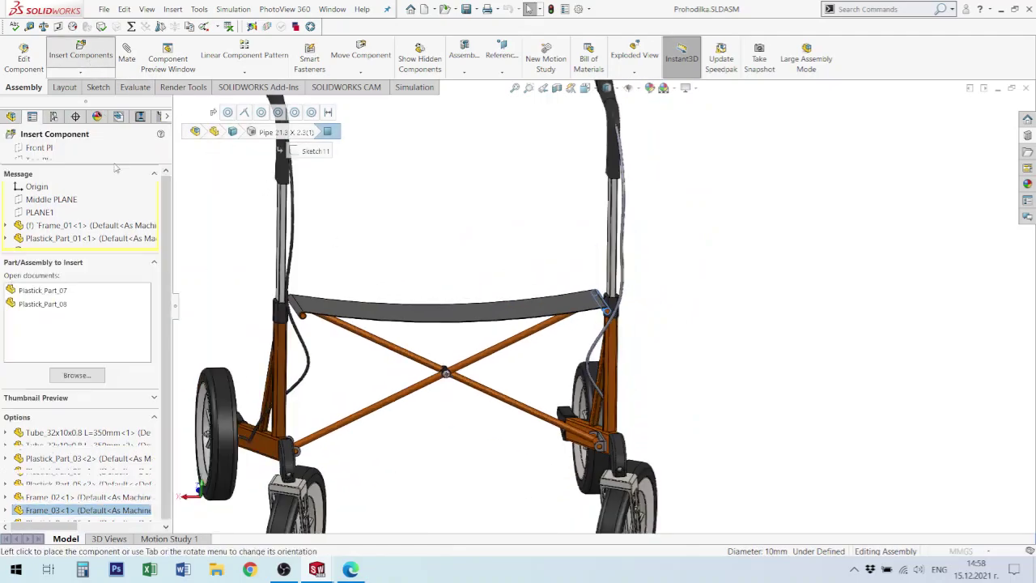
click(53, 291)
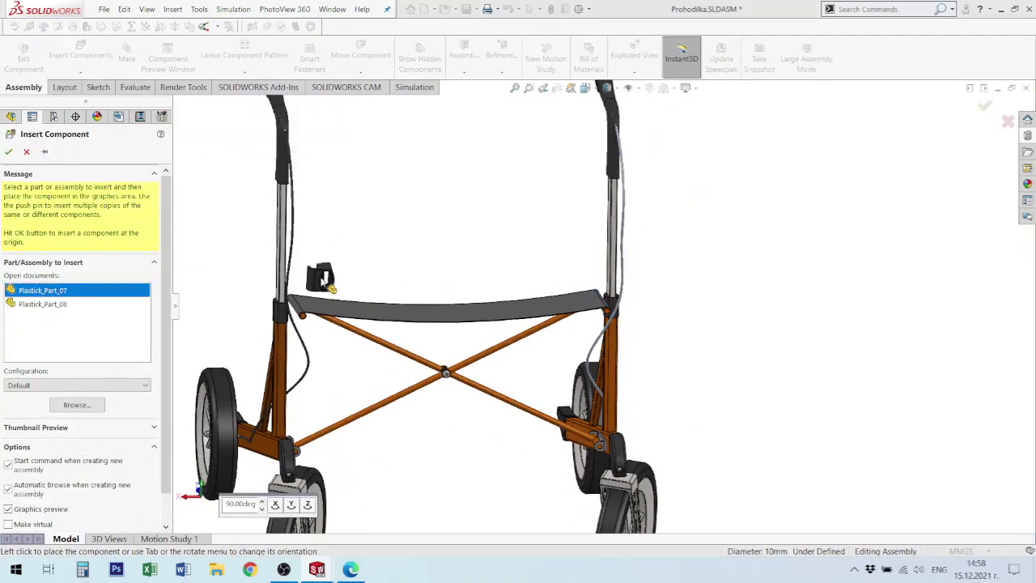
click(372, 275)
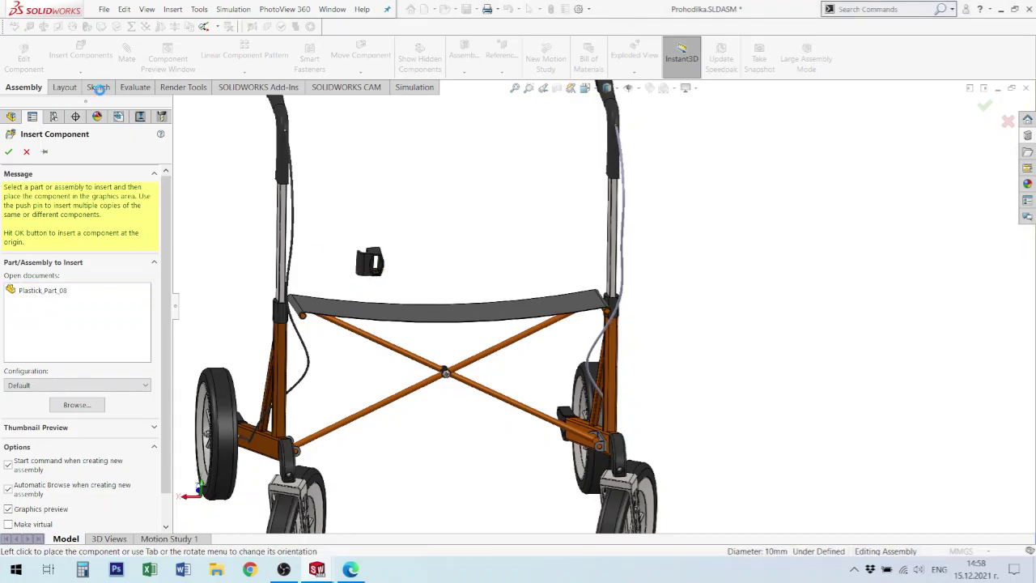
click(86, 62)
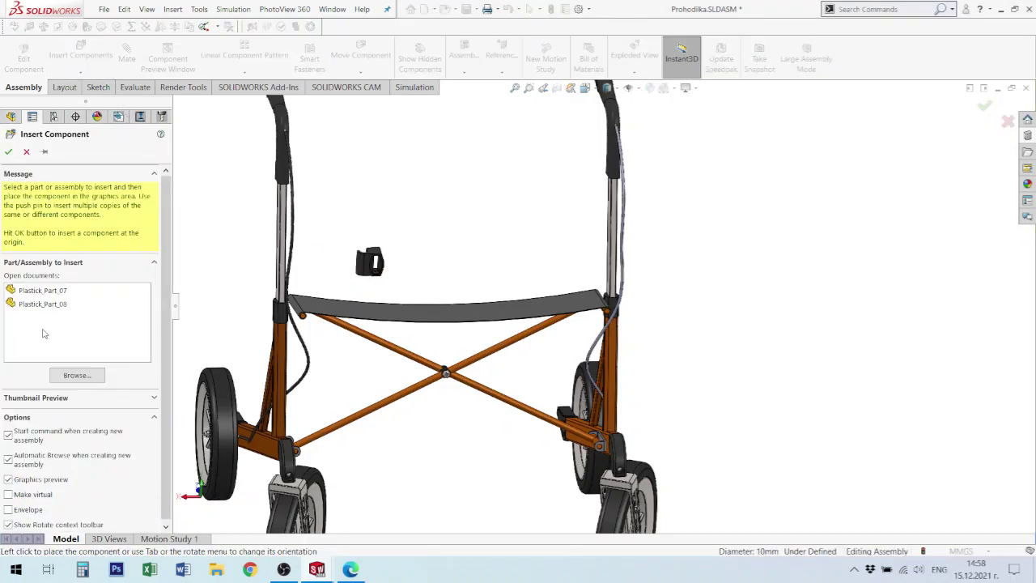
click(58, 304)
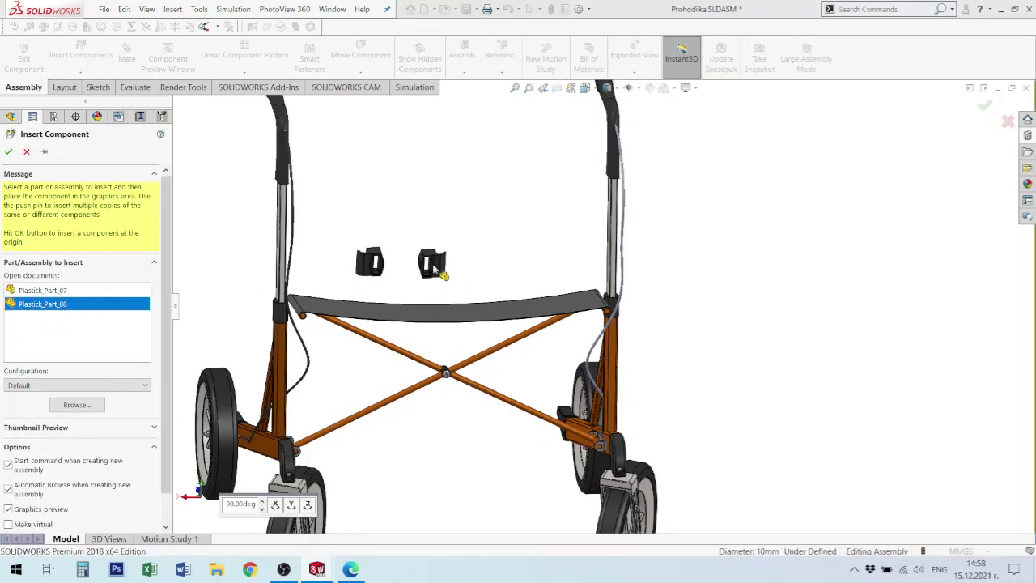
click(453, 274)
- Rotate Plastick_Part_08 and Plastick_Part_07 freely so their hooks and slots roughly match the orientation of the handle tubes
scroll(502, 279, down, 6)
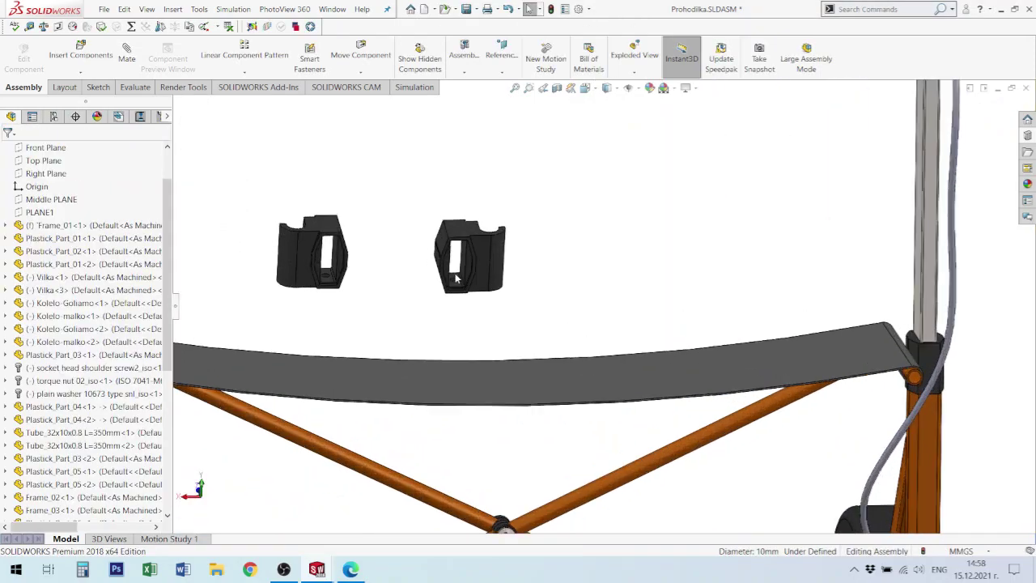
middle_drag(510, 281, 516, 294)
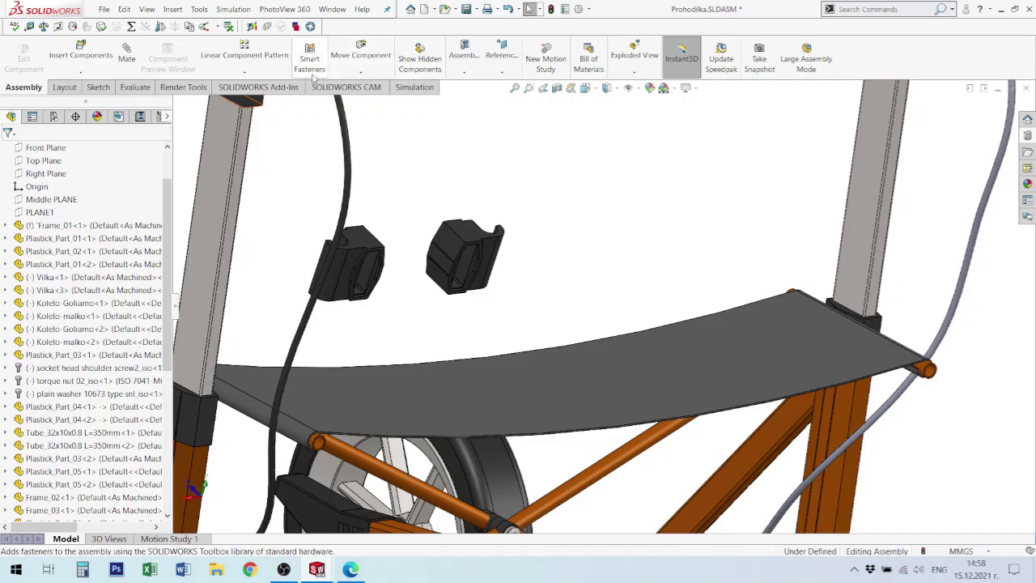
click(364, 72)
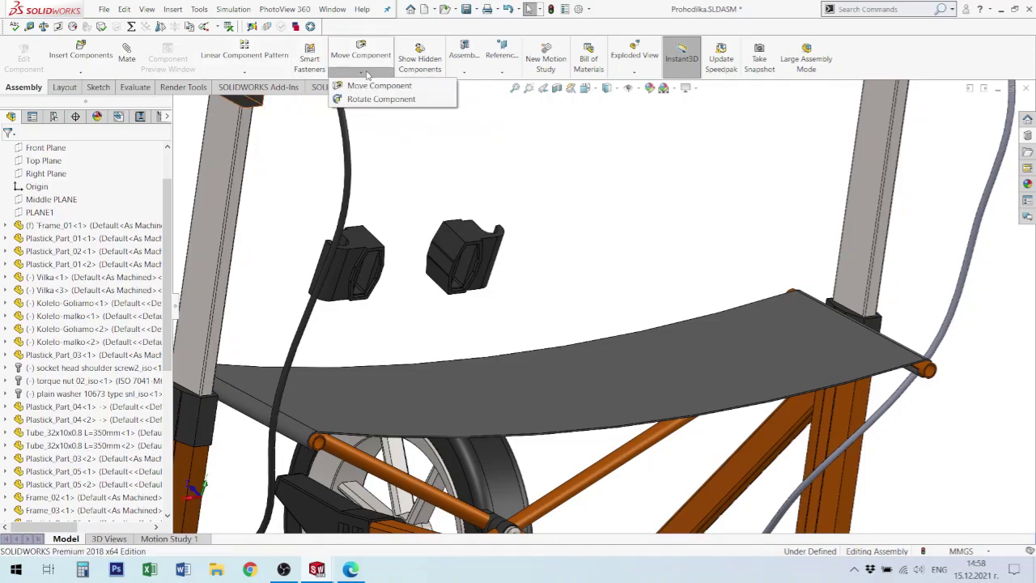
click(380, 100)
drag(480, 276, 688, 329)
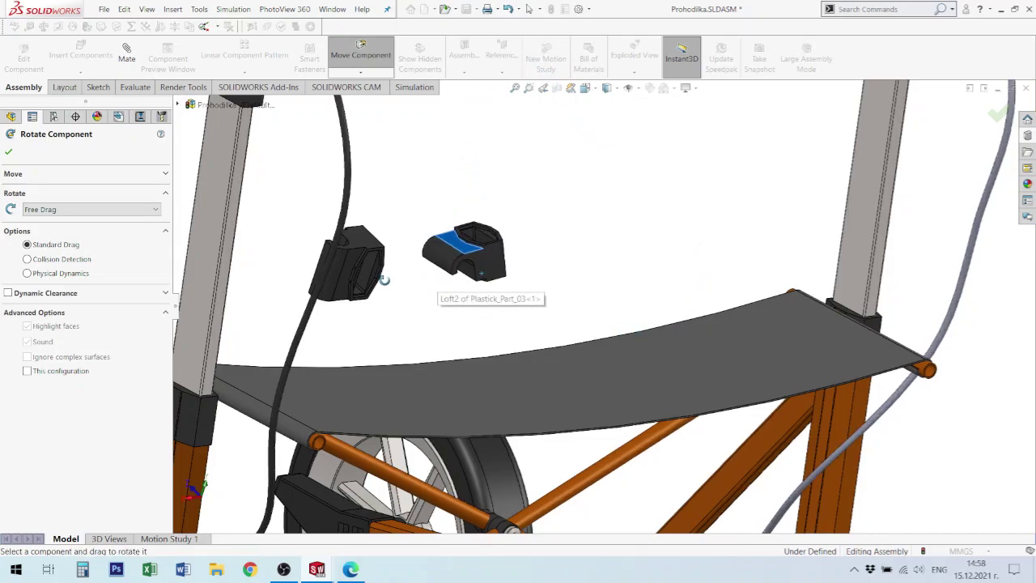
drag(385, 280, 265, 245)
scroll(496, 256, down, 5)
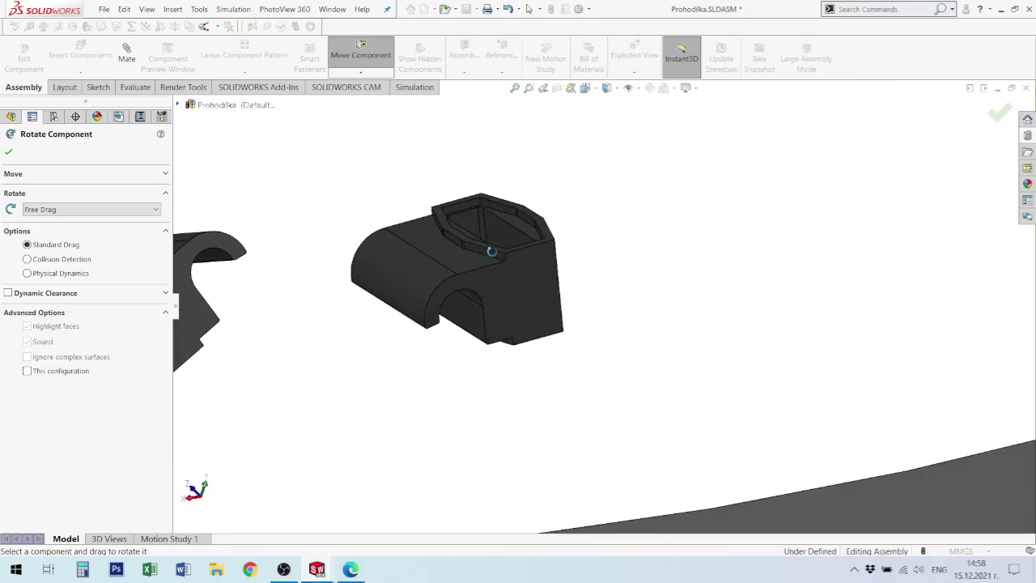
key(Escape)
scroll(506, 251, up, 5)
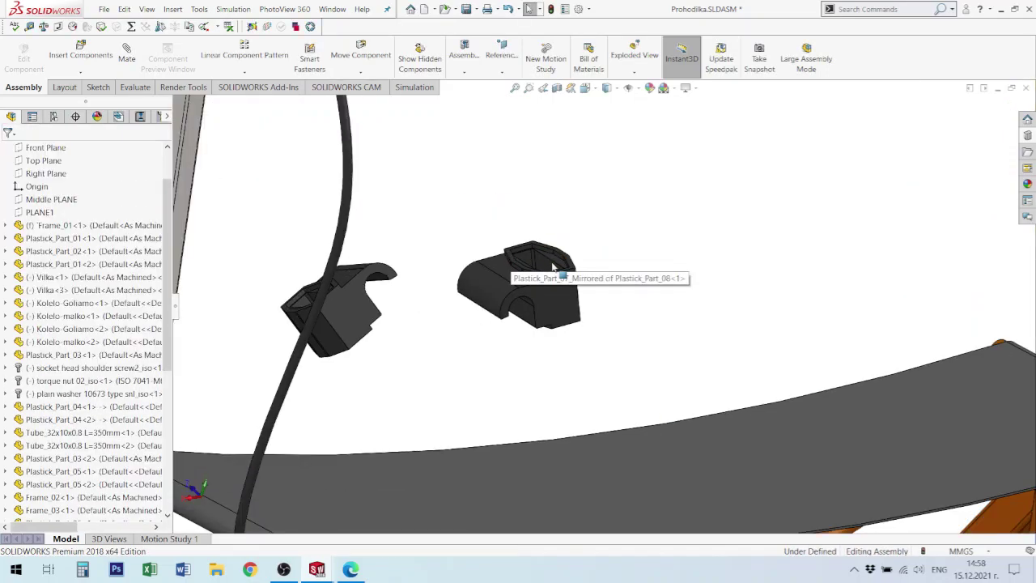
- Measure the distance between the two opposite inner faces of the slot in Plastick_Part_08
click(550, 273)
scroll(806, 327, up, 4)
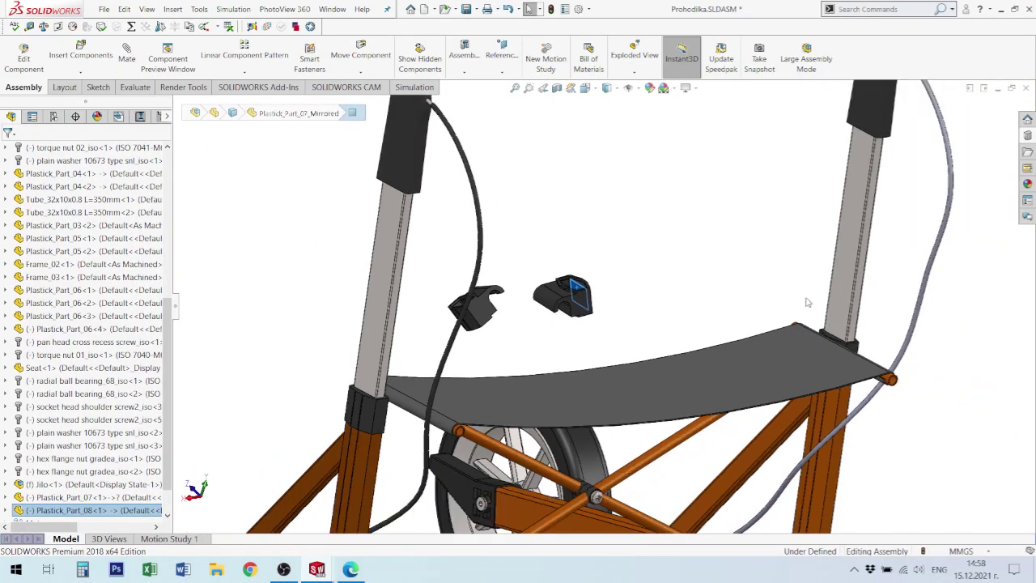
scroll(802, 322, down, 2)
scroll(443, 292, down, 6)
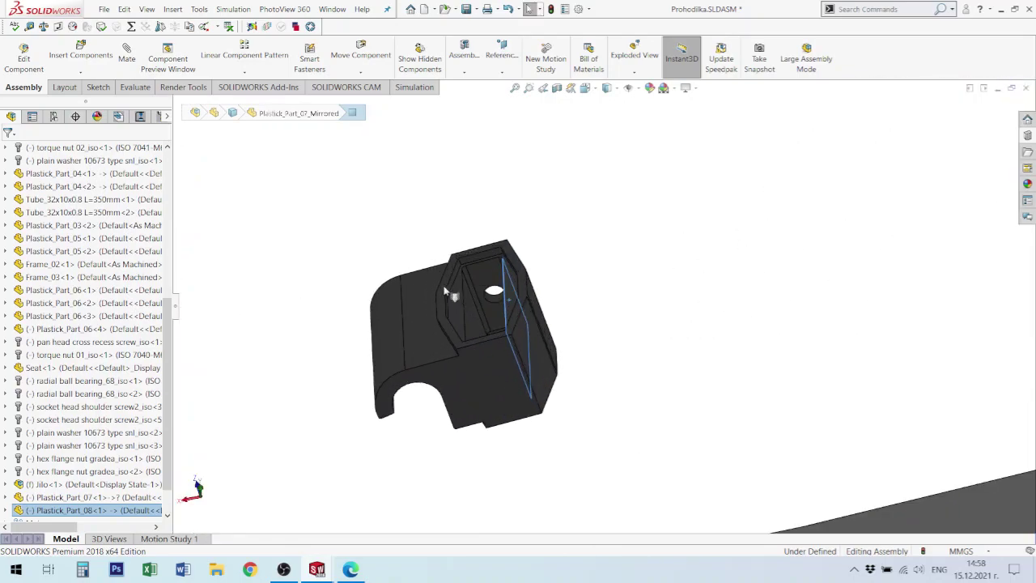
click(475, 317)
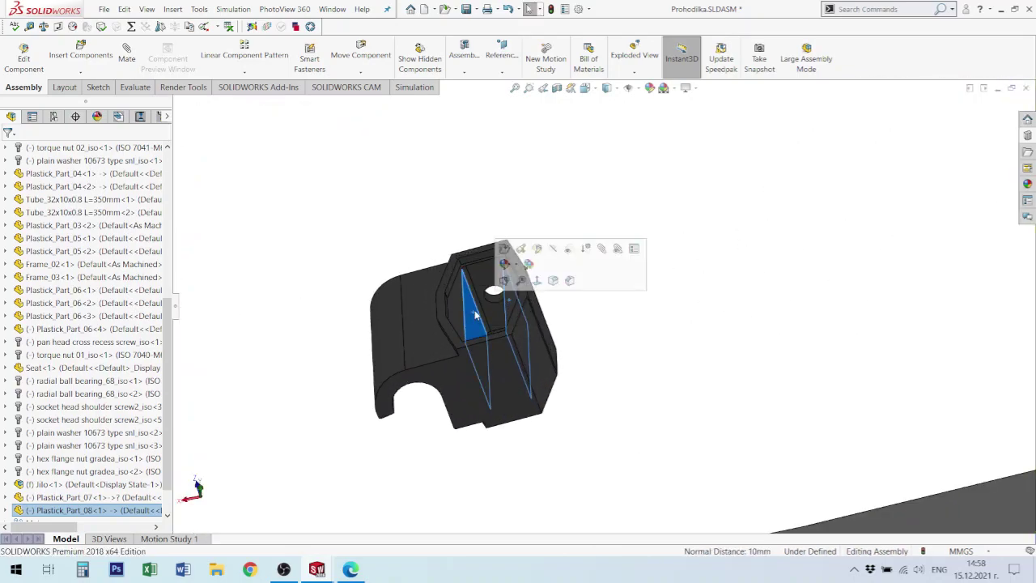
key(m)
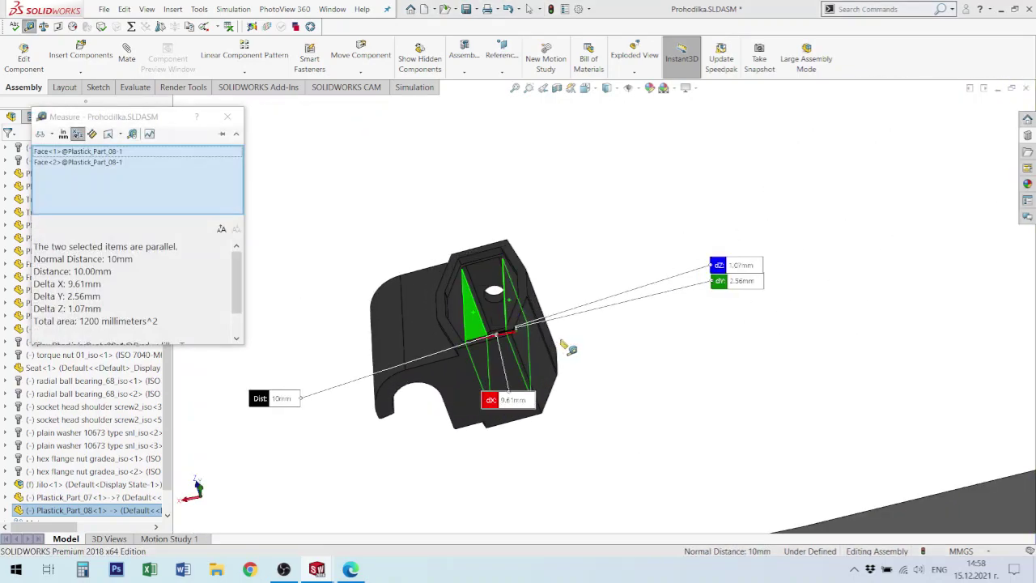
middle_drag(599, 373, 690, 397)
key(Escape)
- Mate an inner slot face of Plastick_Part_08 coincident with the wide face of the Tube_32x10x0.8 L=350mm<2> handle tube
click(692, 396)
scroll(866, 335, up, 4)
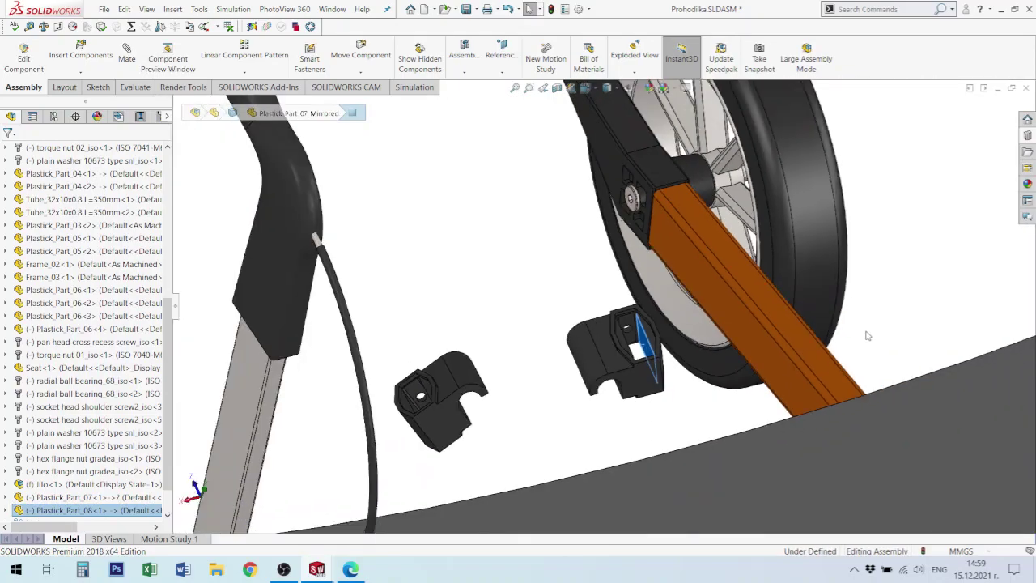
middle_drag(809, 301, 844, 317)
scroll(864, 340, up, 4)
click(815, 326)
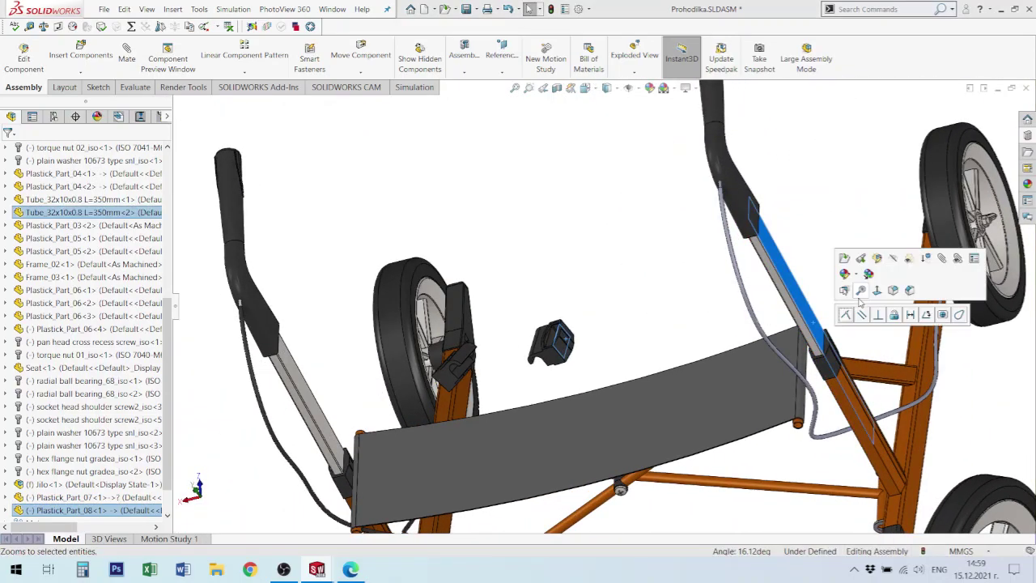
click(845, 316)
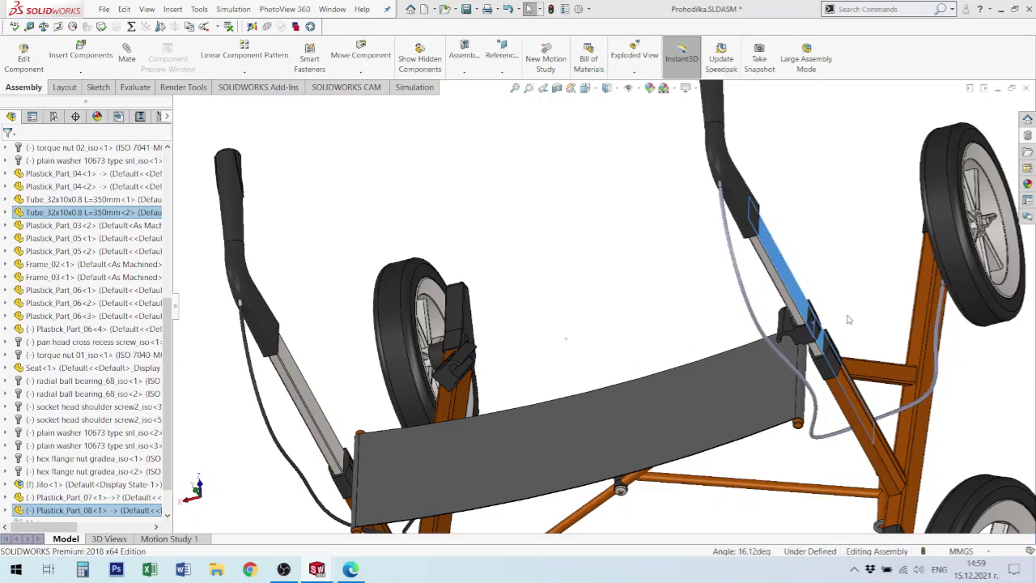
- Bring Plastick_Part_08 closer and mate its narrow inner slot face to the handle tube's narrow side so the part encloses the tube
drag(787, 330, 773, 225)
click(771, 222)
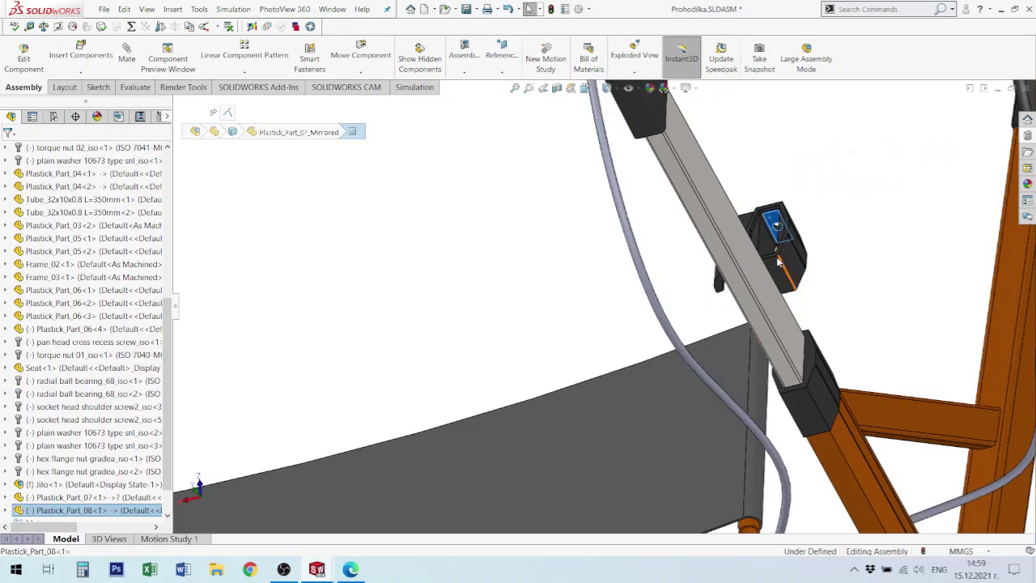
middle_drag(780, 262, 753, 342)
scroll(760, 287, down, 1)
middle_drag(761, 287, 762, 247)
click(765, 280)
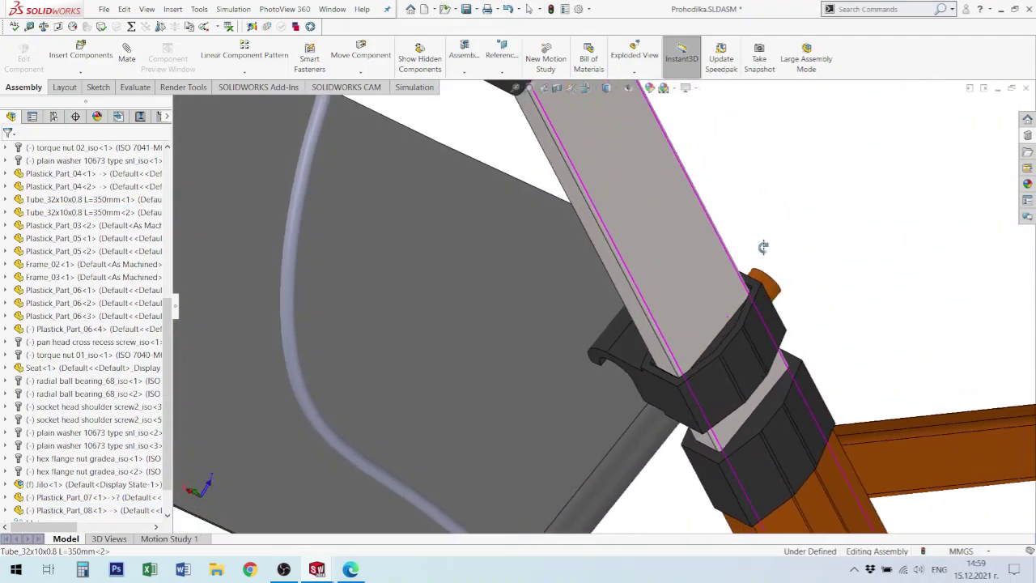
click(743, 368)
- Mate the hook-profile end face of Plastick_Part_07 coincident with the matching end face of Plastick_Part_08
scroll(744, 378, up, 10)
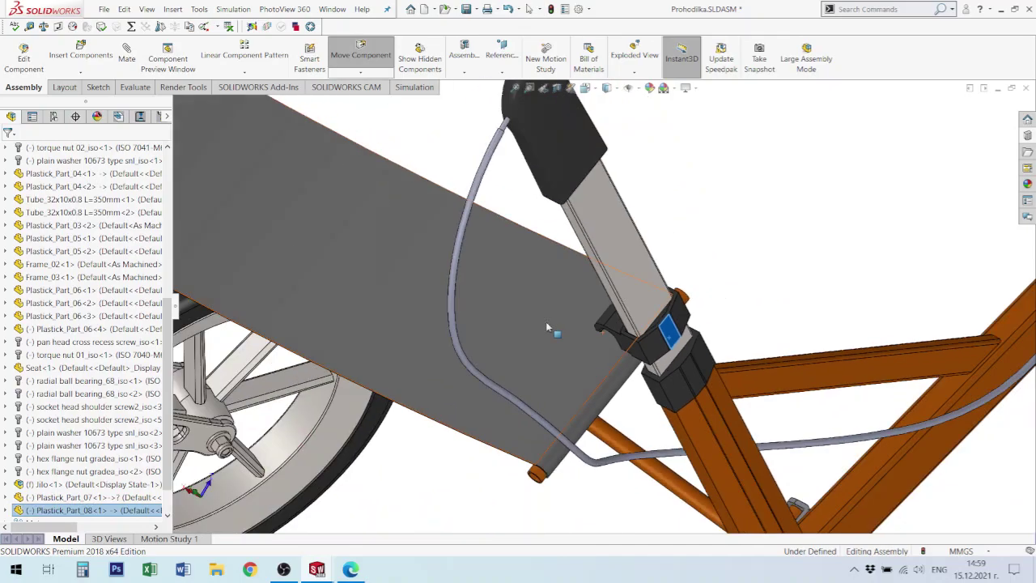
scroll(433, 191, down, 5)
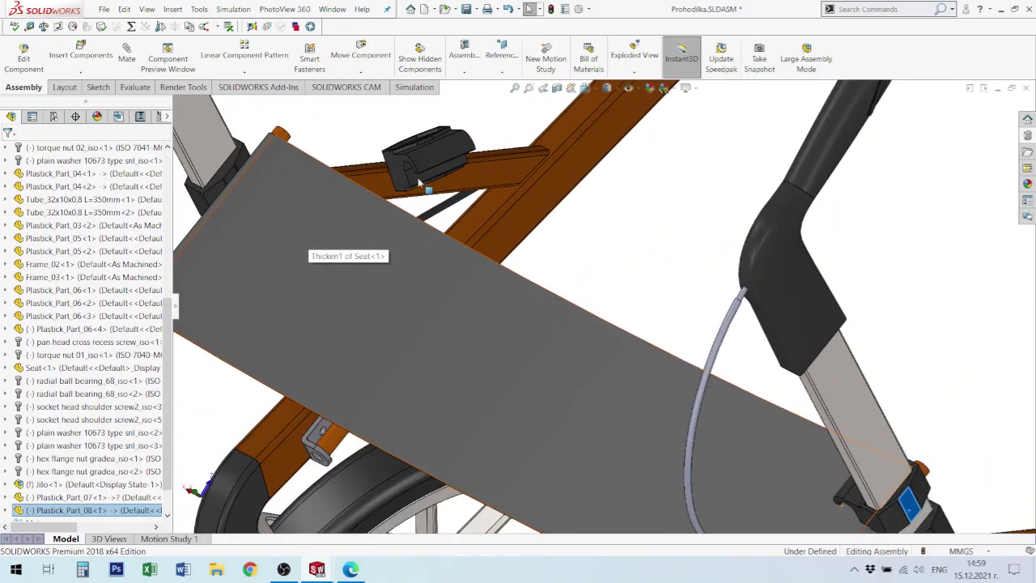
click(404, 170)
scroll(834, 407, up, 2)
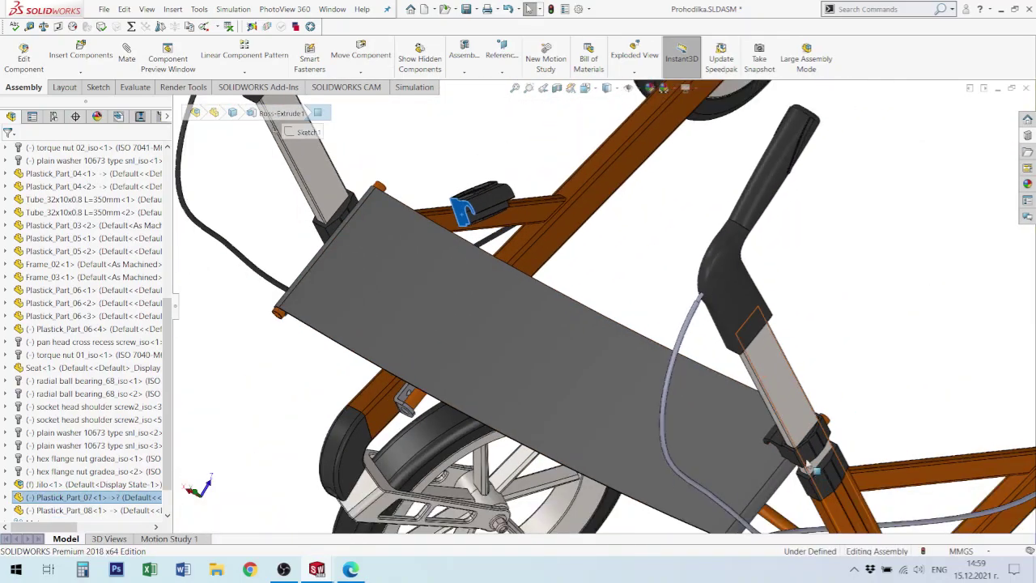
scroll(805, 463, down, 2)
ctrl+click(763, 439)
ctrl+click(820, 397)
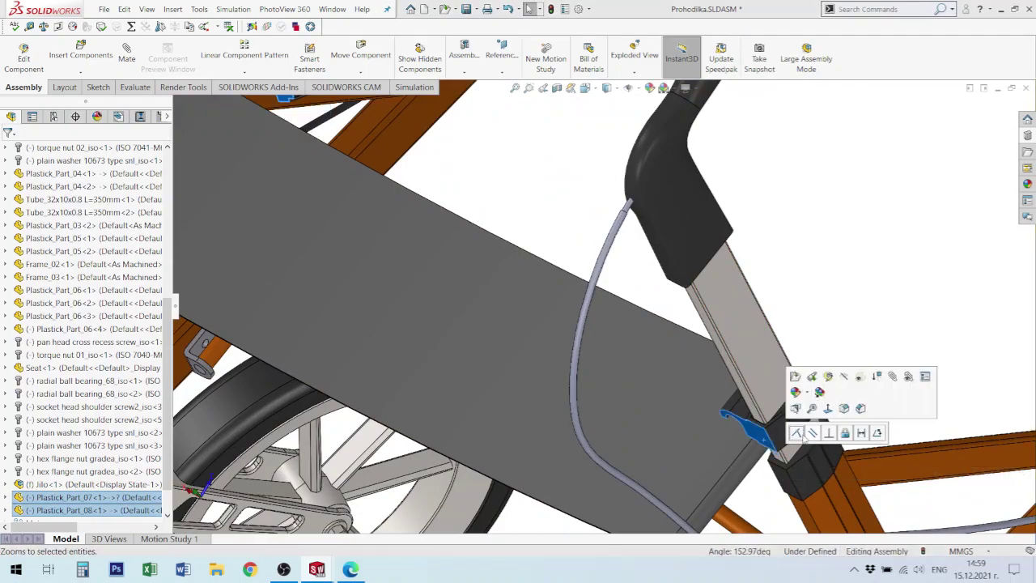
click(796, 433)
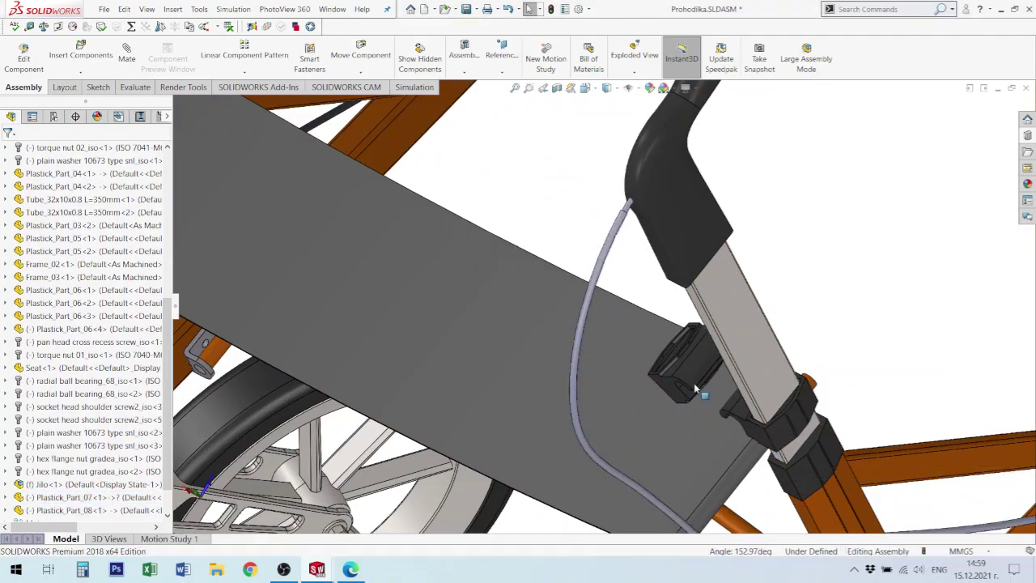
- Mate an inner slot face of Plastick_Part_07 coincident with the wide face of the opposite handle tube, Tube_32x10x0.8 L=350mm<1>
middle_drag(683, 392, 675, 367)
click(675, 367)
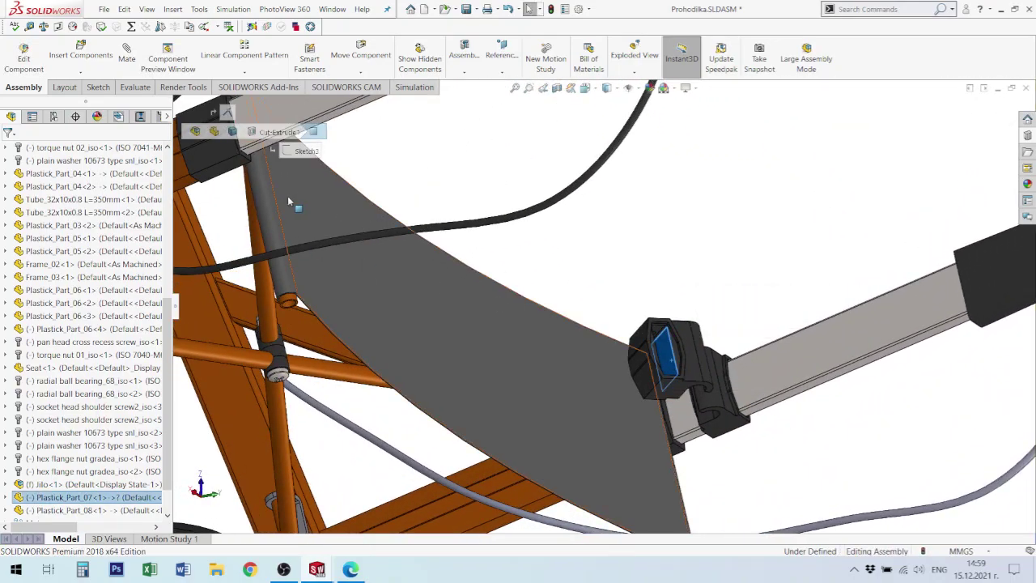
scroll(290, 201, up, 3)
middle_drag(335, 212, 241, 126)
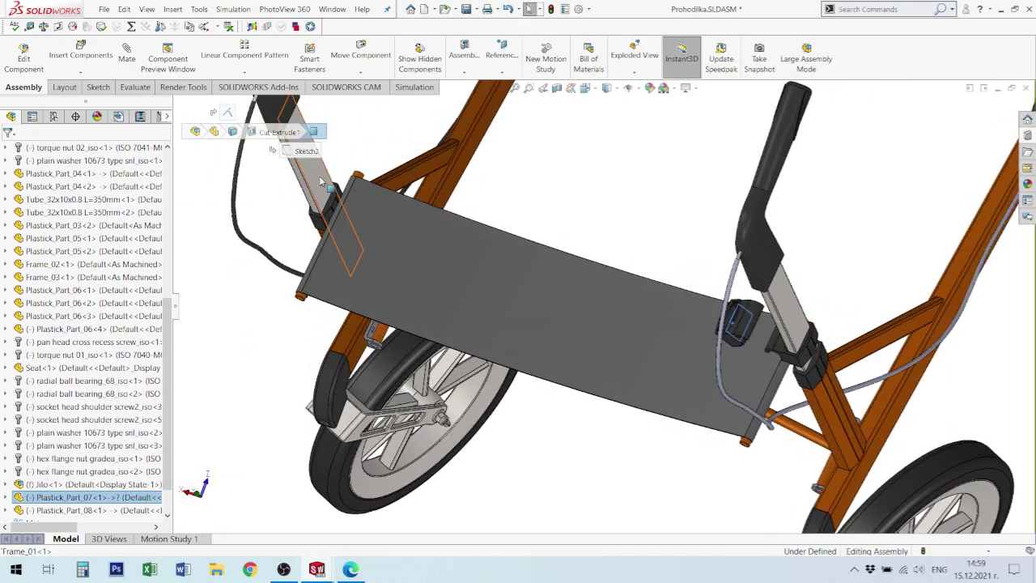
ctrl+click(319, 175)
click(322, 184)
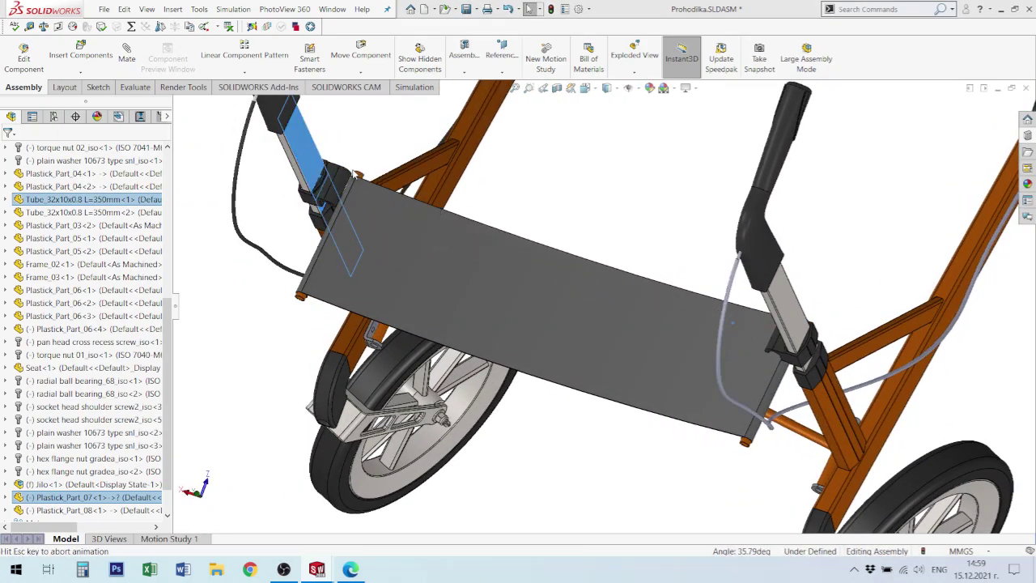
key(Escape)
- Mate the flat face beside the hook on Plastick_Part_07 coincident with the corresponding face of Plastick_Part_08
scroll(368, 209, down, 5)
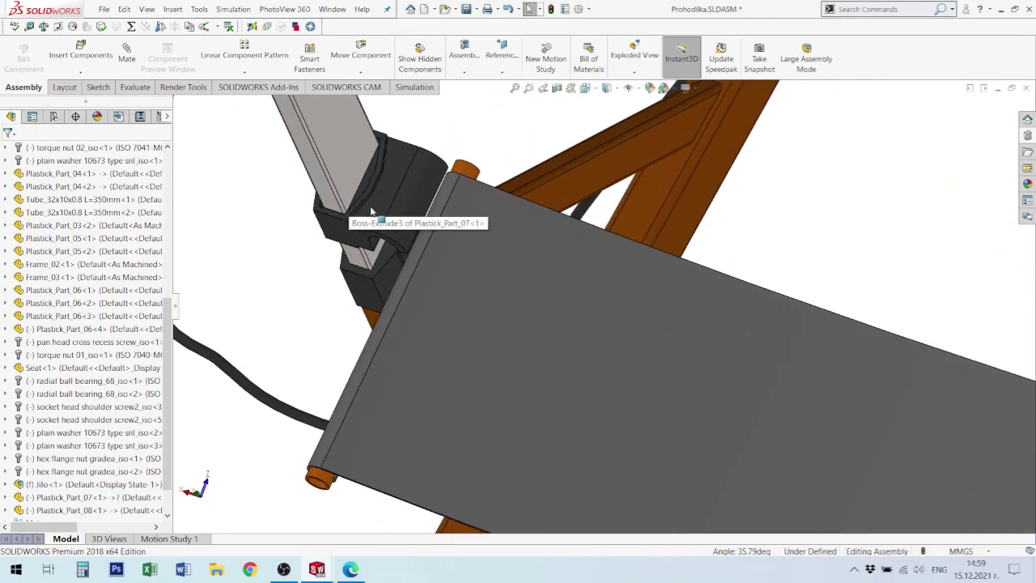
click(384, 209)
scroll(446, 279, up, 6)
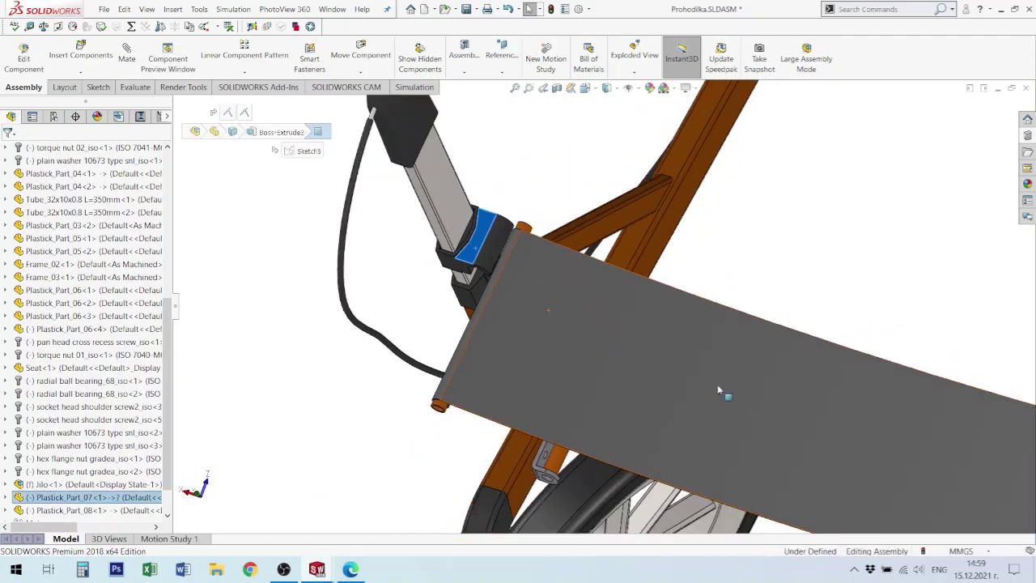
scroll(779, 364, down, 5)
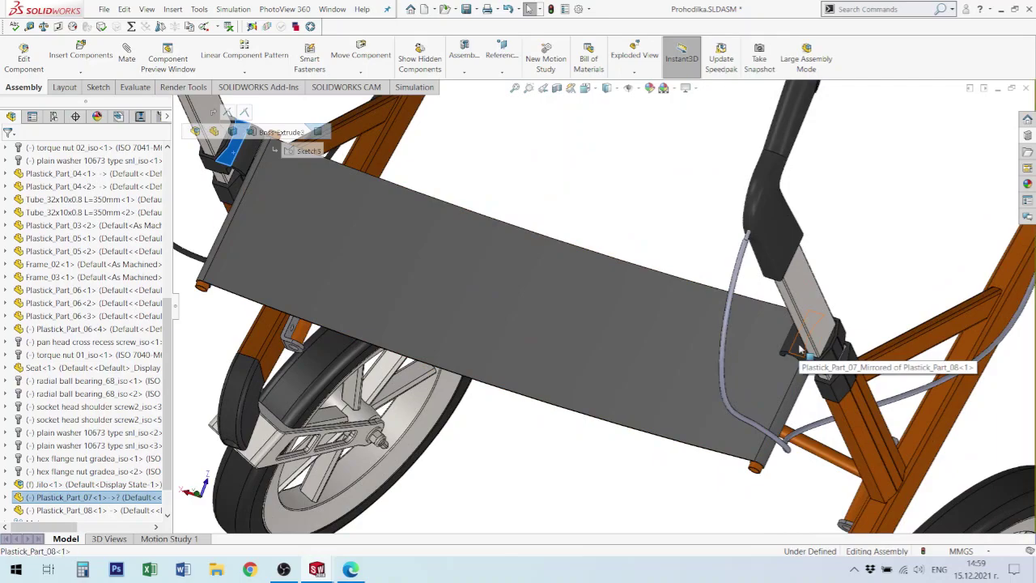
ctrl+click(800, 350)
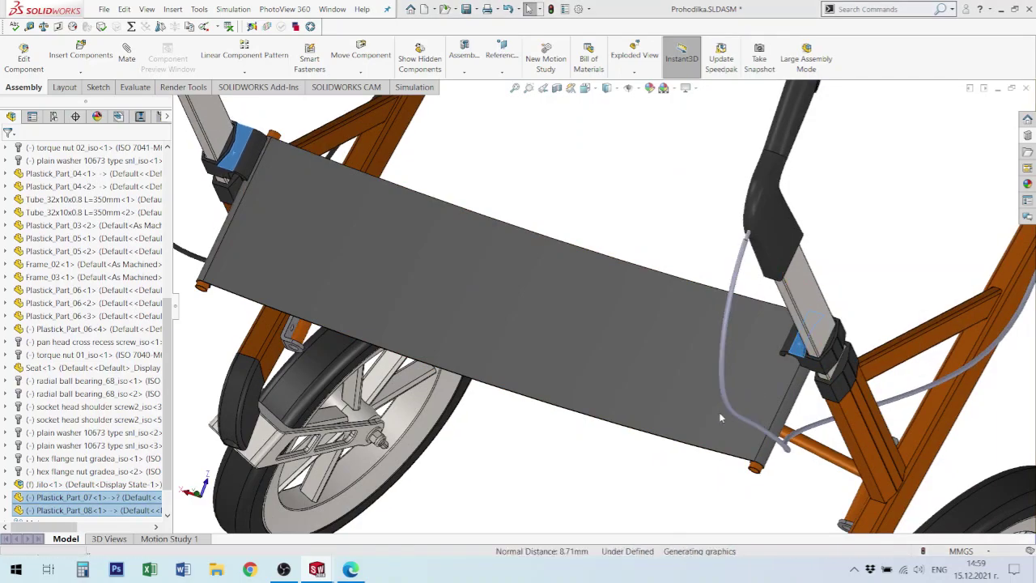
scroll(721, 418, up, 2)
key(Escape)
scroll(750, 327, up, 3)
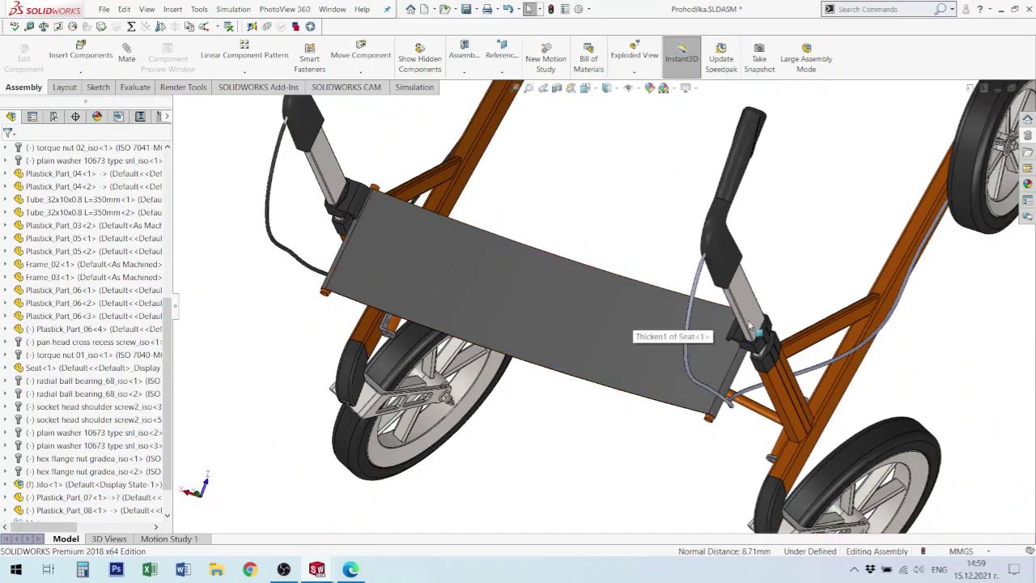
- Slide Plastick_Part_08 slightly along its handle tube and check its hook against the Frame_03 tube at the seat edge
scroll(750, 327, up, 2)
middle_drag(779, 271, 784, 297)
scroll(789, 293, down, 4)
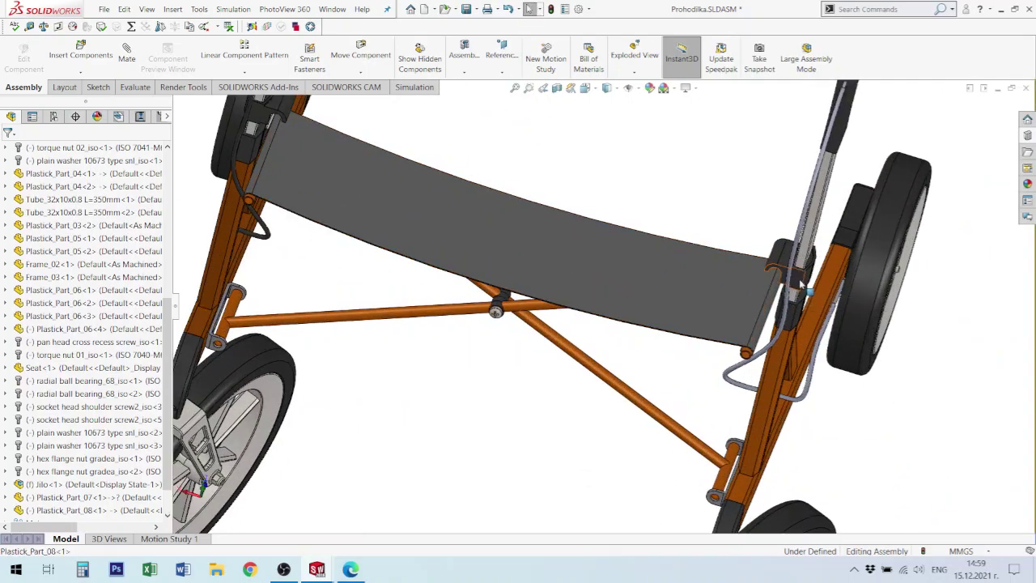
mouse_move(800, 281)
mouse_down()
mouse_move(808, 250)
mouse_move(798, 291)
mouse_move(812, 267)
mouse_move(819, 282)
mouse_up()
scroll(779, 310, down, 6)
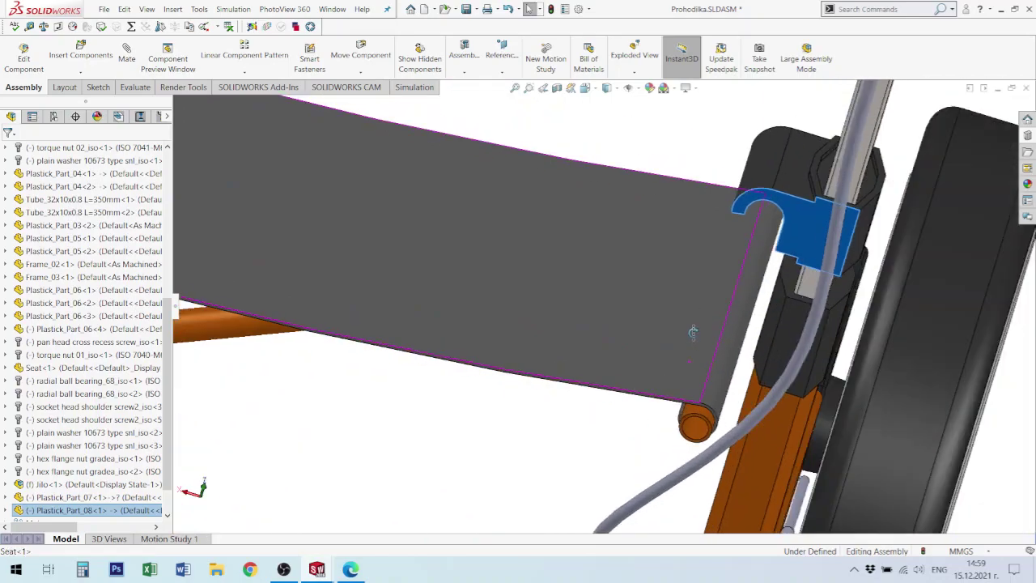
middle_drag(696, 317, 710, 327)
scroll(721, 426, down, 2)
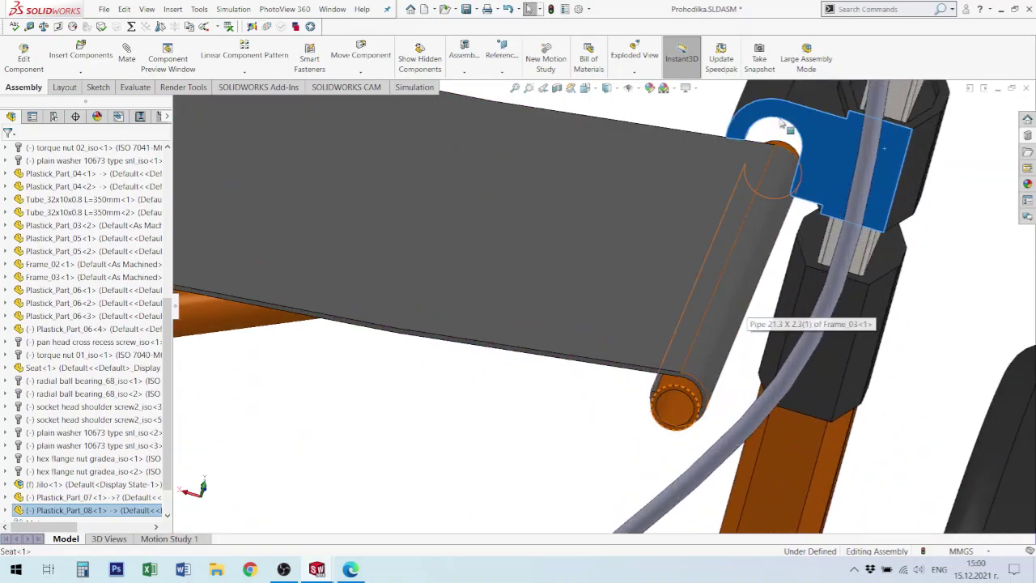
- Measure the center distance between the hook's cylindrical face on Plastick_Part_08 and the Frame_03 seat tube
middle_drag(761, 243, 798, 130)
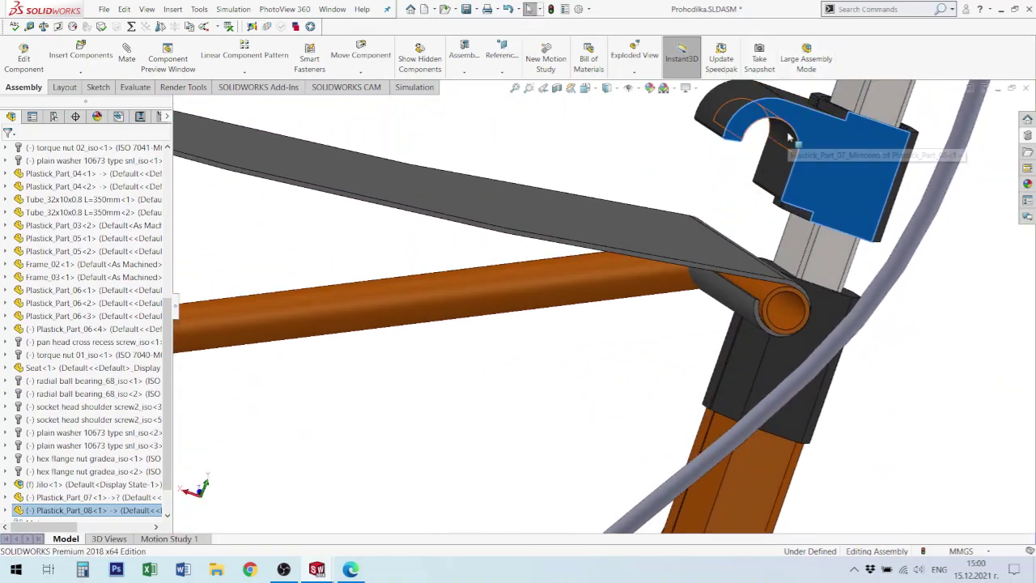
click(787, 133)
ctrl+click(762, 291)
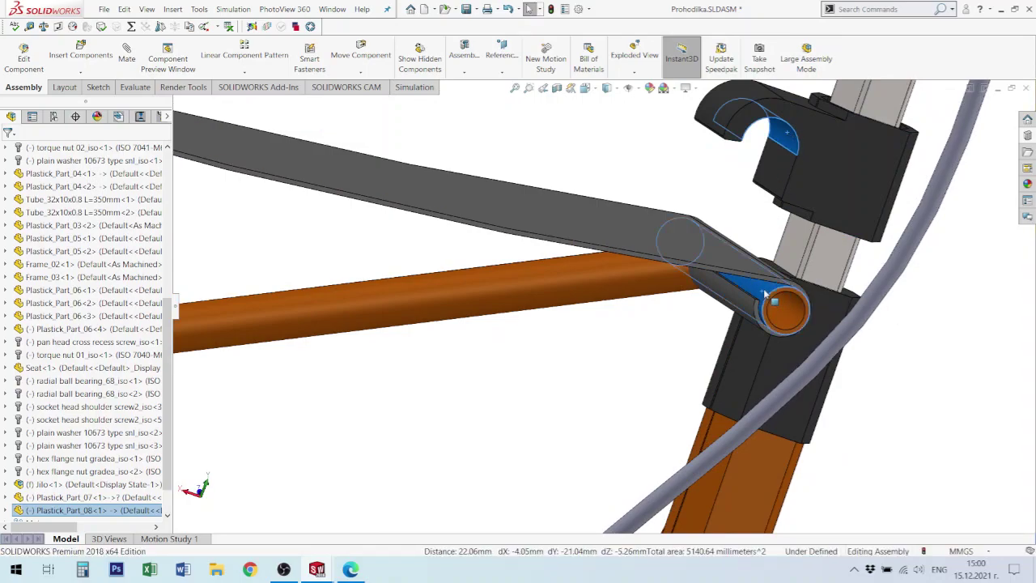
key(m)
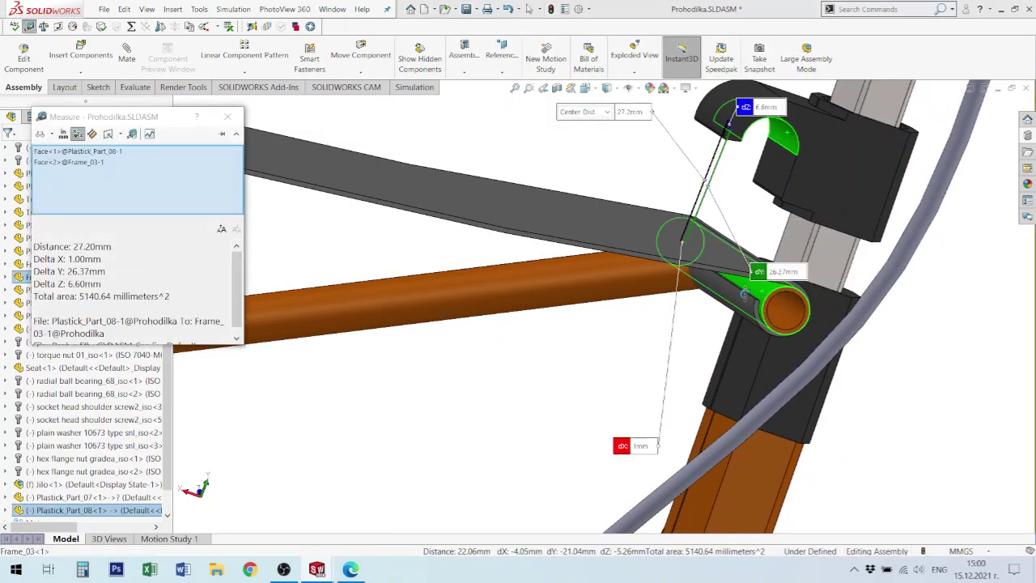
middle_drag(774, 306, 781, 448)
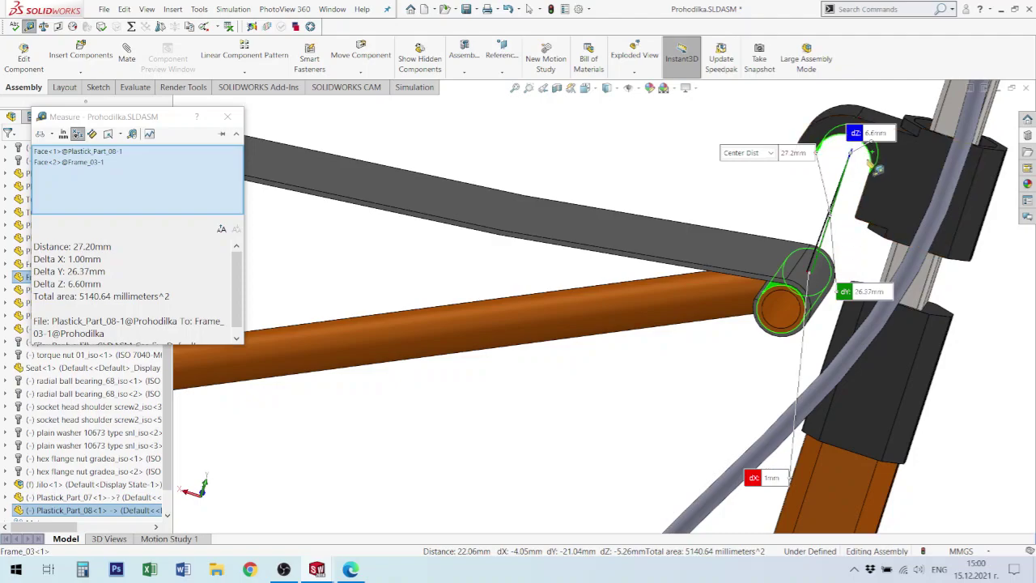
- Finish the measurement and open Plastick_Part_08 and Plastick_Part_07 in their own windows
key(Escape)
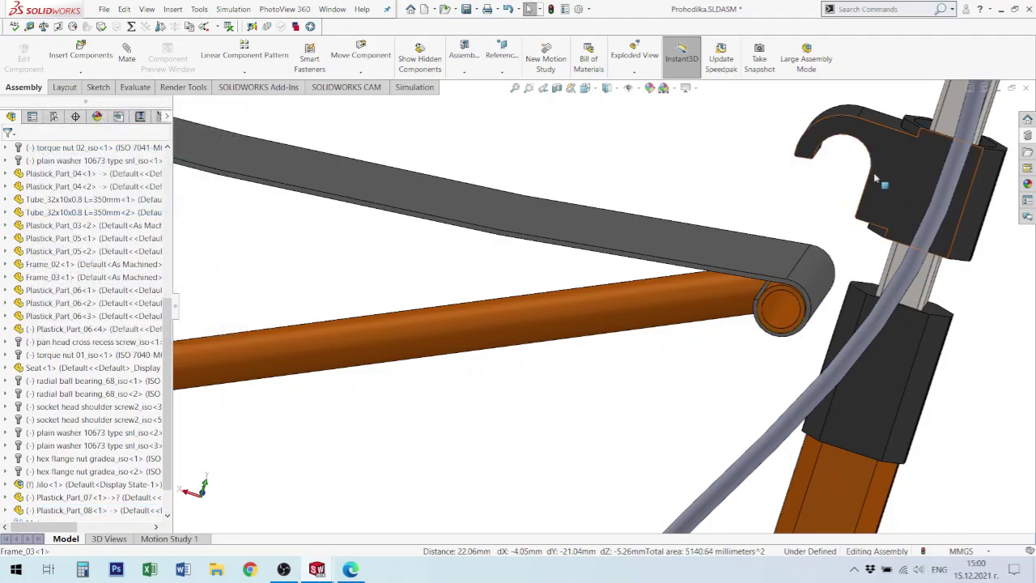
click(877, 187)
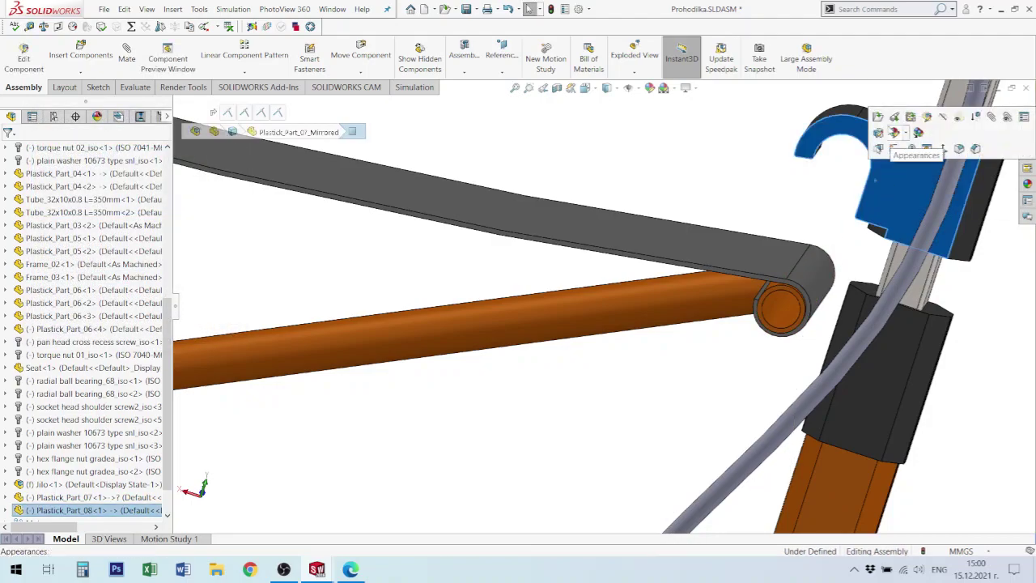
click(884, 119)
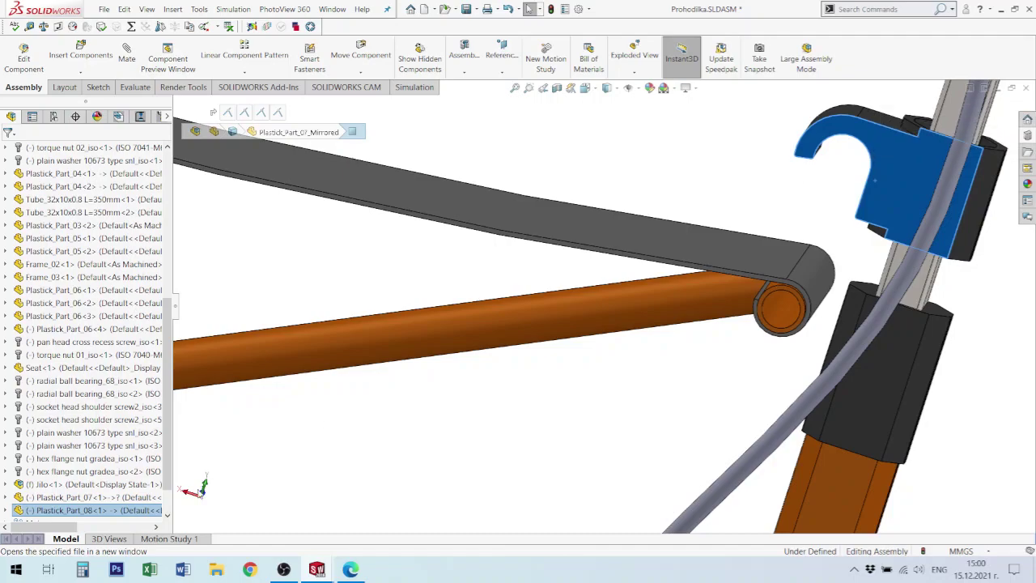
click(93, 497)
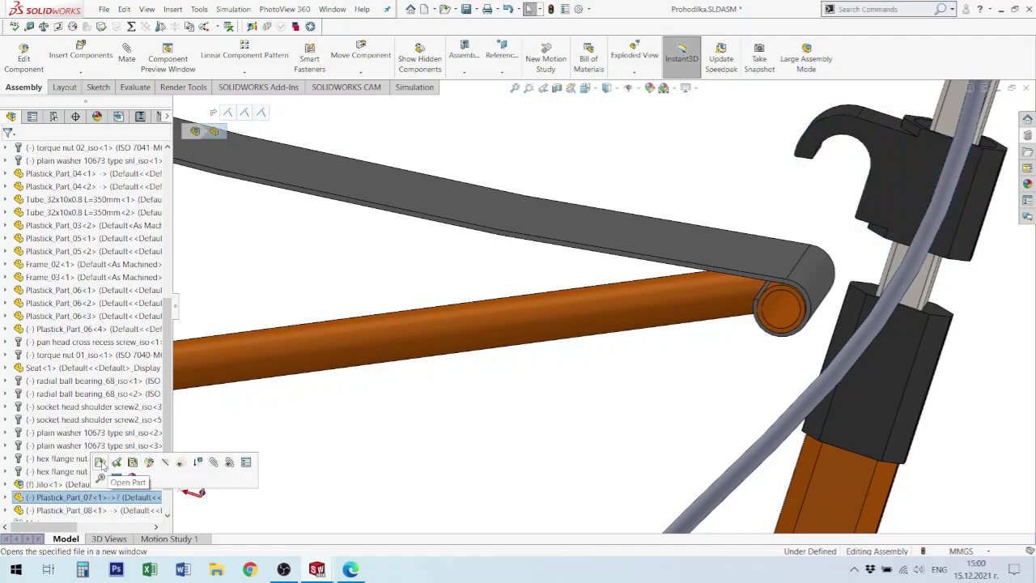
click(103, 465)
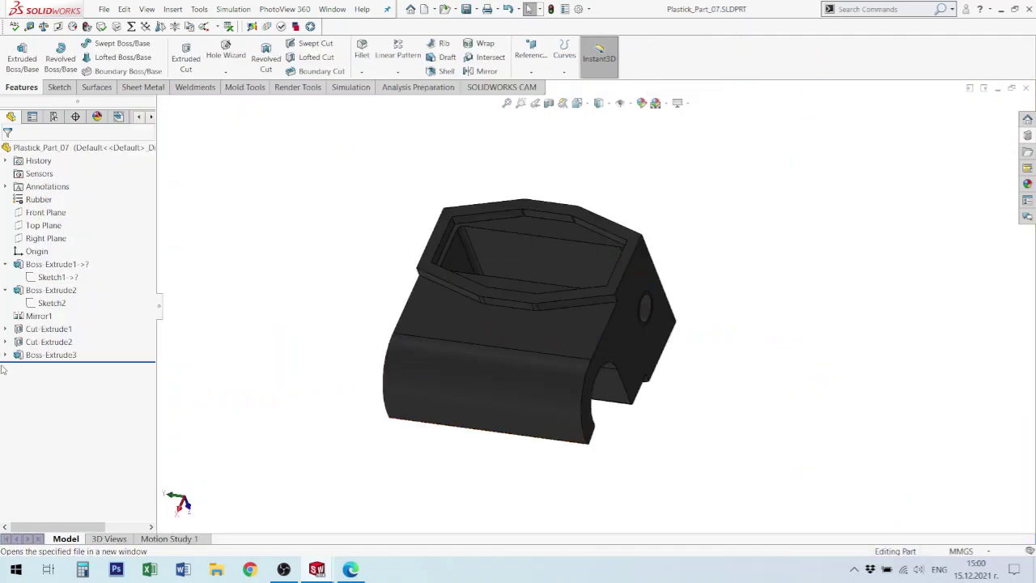
- In the sketch of the hook extrusion on Plastick_Part_07, set the horizontal distance from the origin to the hook's center to 21 mm
click(49, 354)
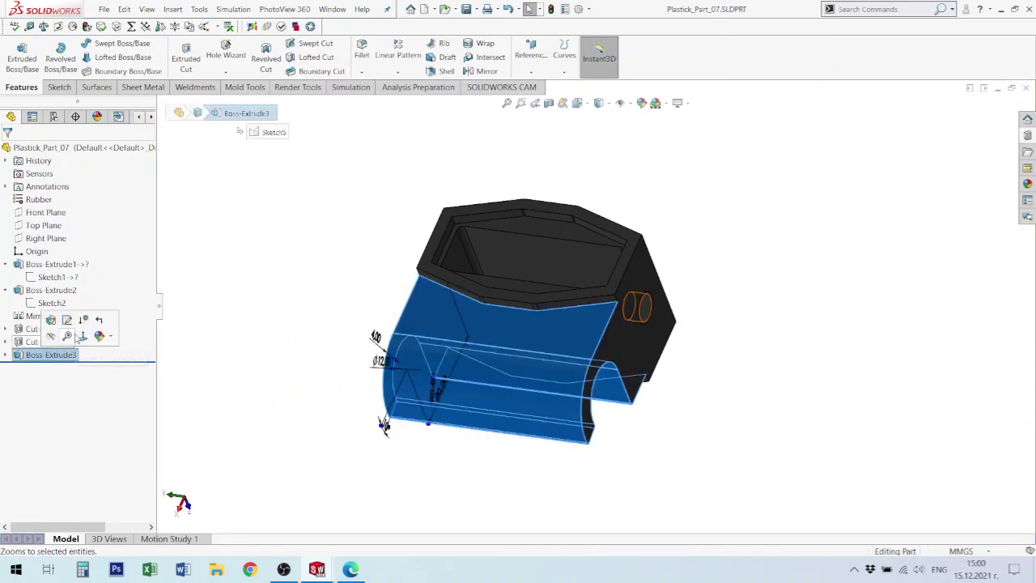
click(67, 320)
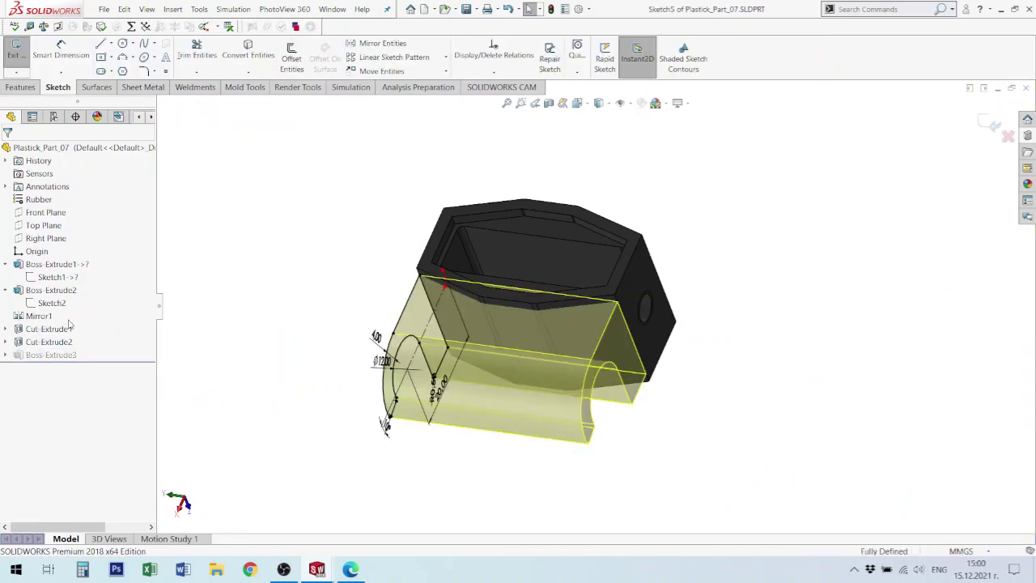
key(ctrl+8)
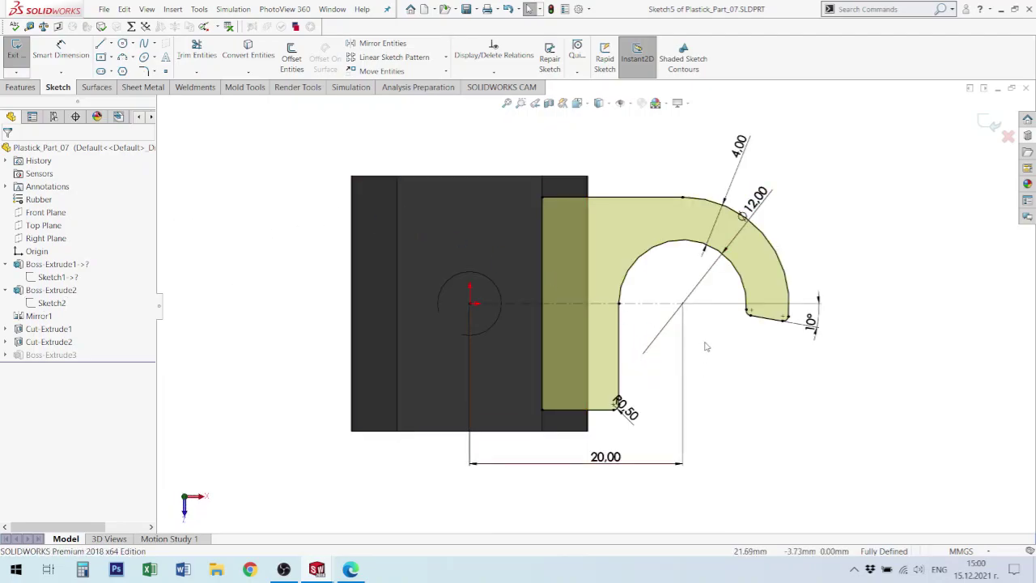
double_click(608, 459)
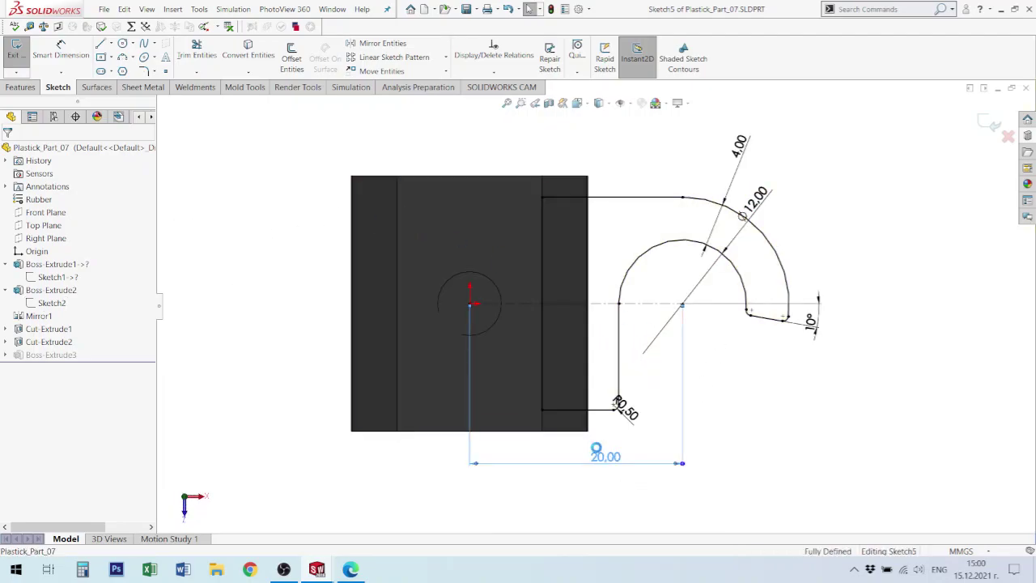
text(21)
key(Return)
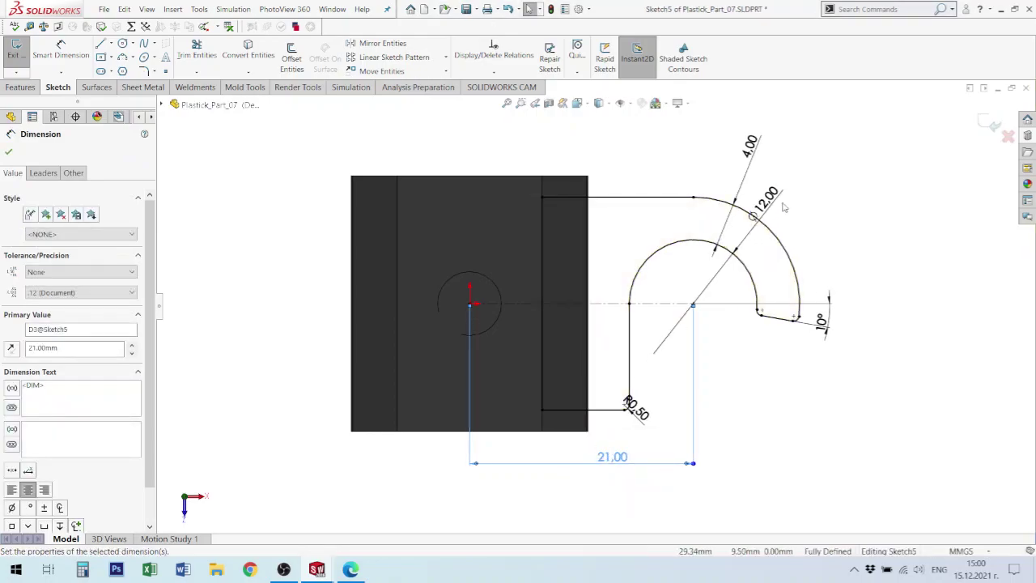
- Set the diameter of the hook's inner arc to 10 mm and exit the sketch
key(Escape)
double_click(765, 197)
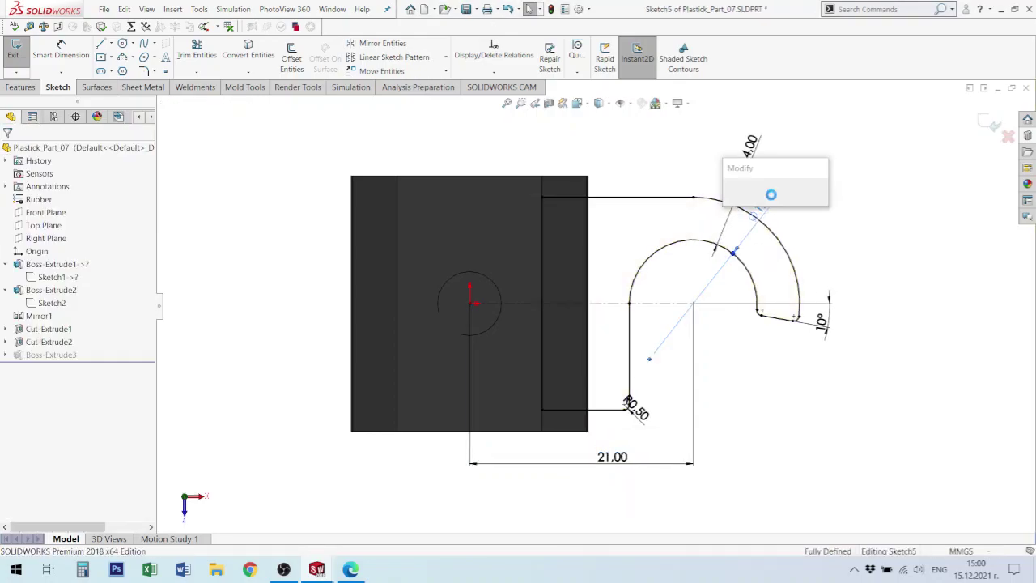
text(10)
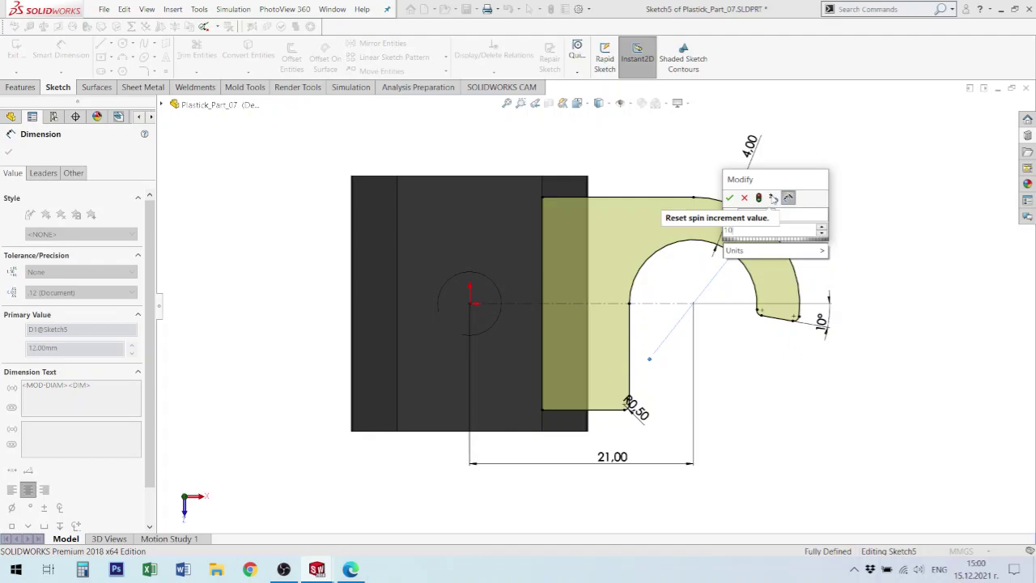
click(730, 198)
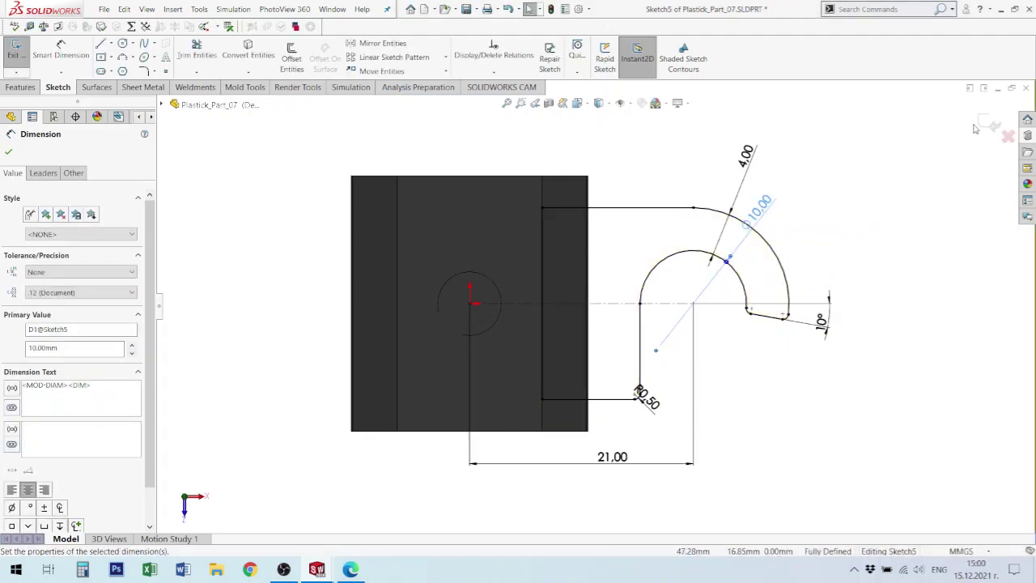
click(989, 123)
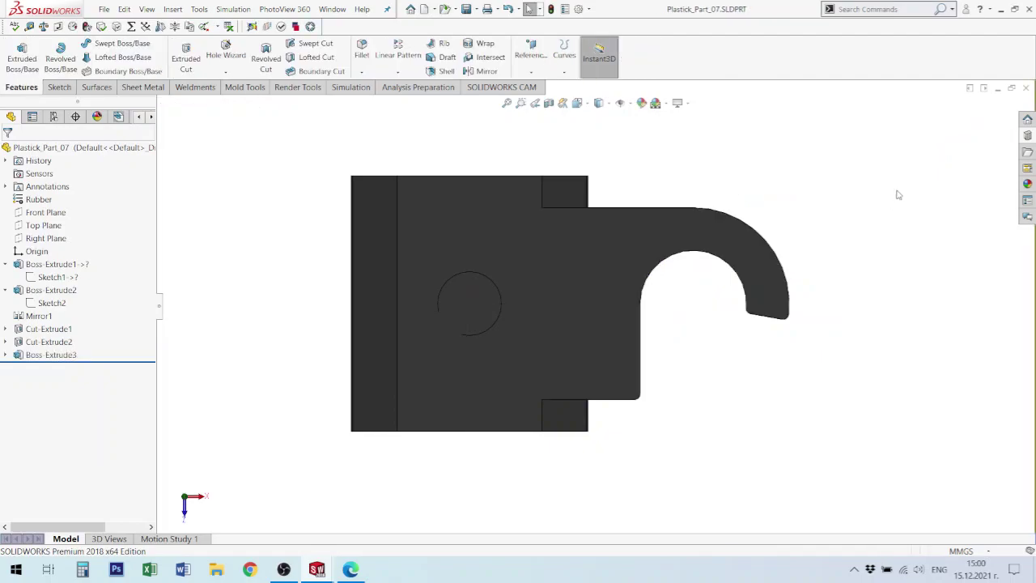
- Close Plastick_Part_08 with its changes saved and return to the Prohodilka assembly
key(ctrl+Tab)
key(ctrl+Tab)
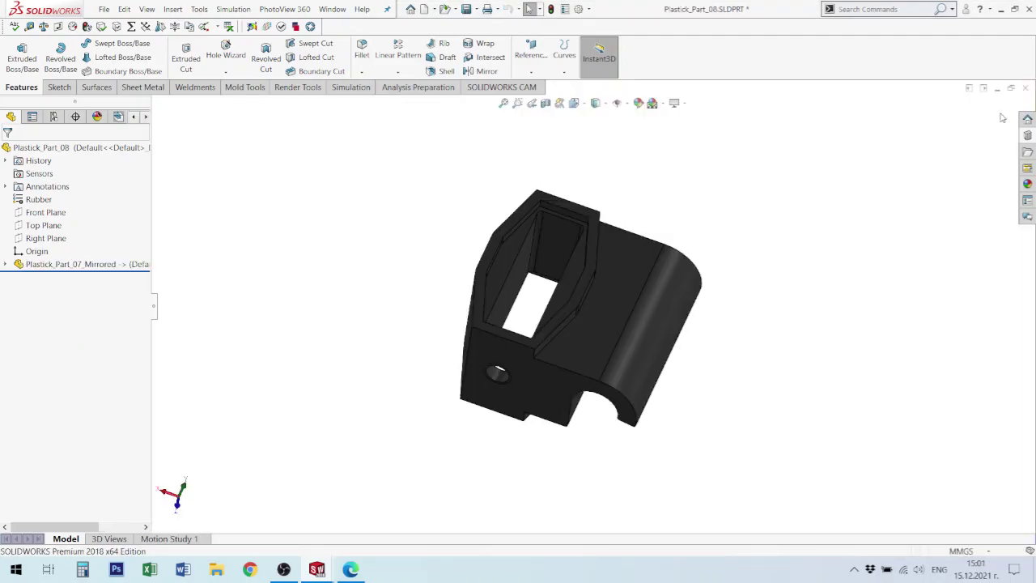
click(1025, 89)
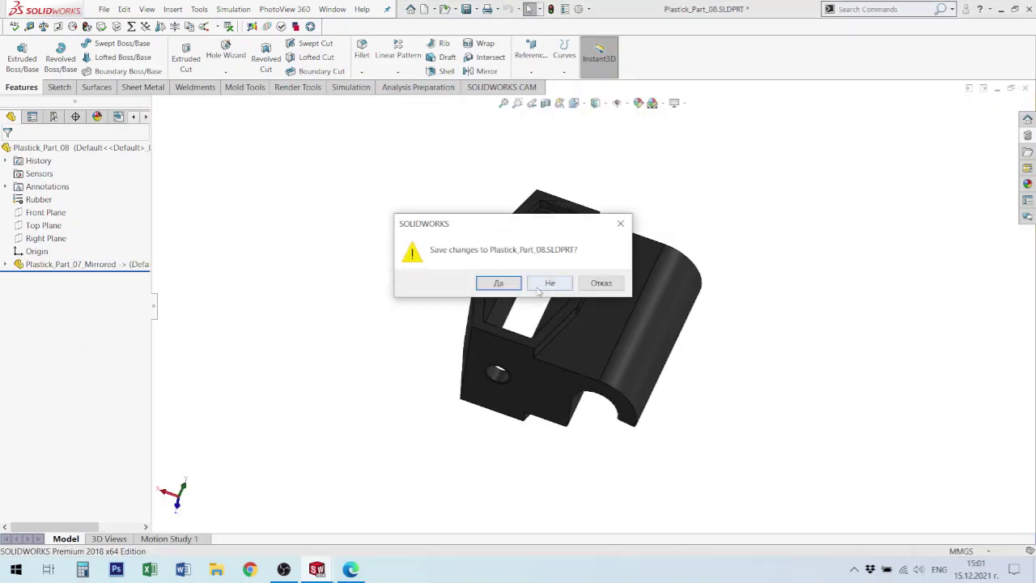
click(504, 287)
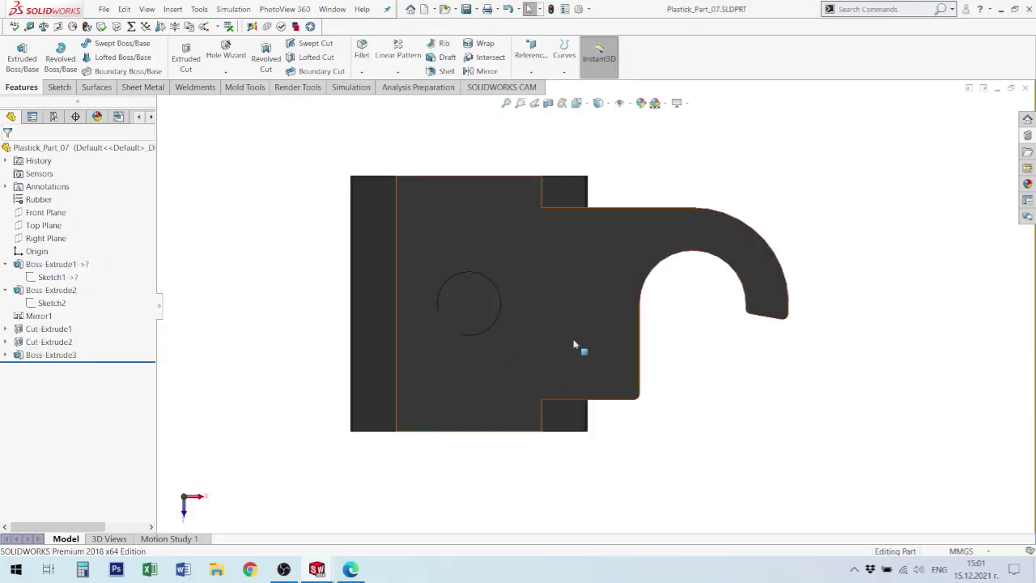
key(ctrl+Tab)
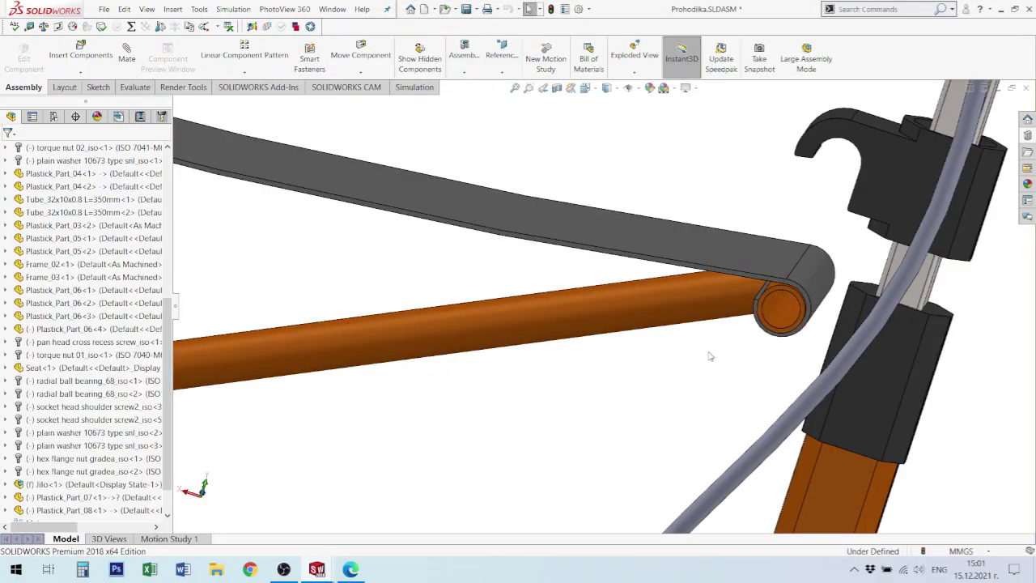
- Measure the center distance between the inner face of the Frame_03 seat tube and the hook's cylindrical face on Plastick_Part_08
click(781, 307)
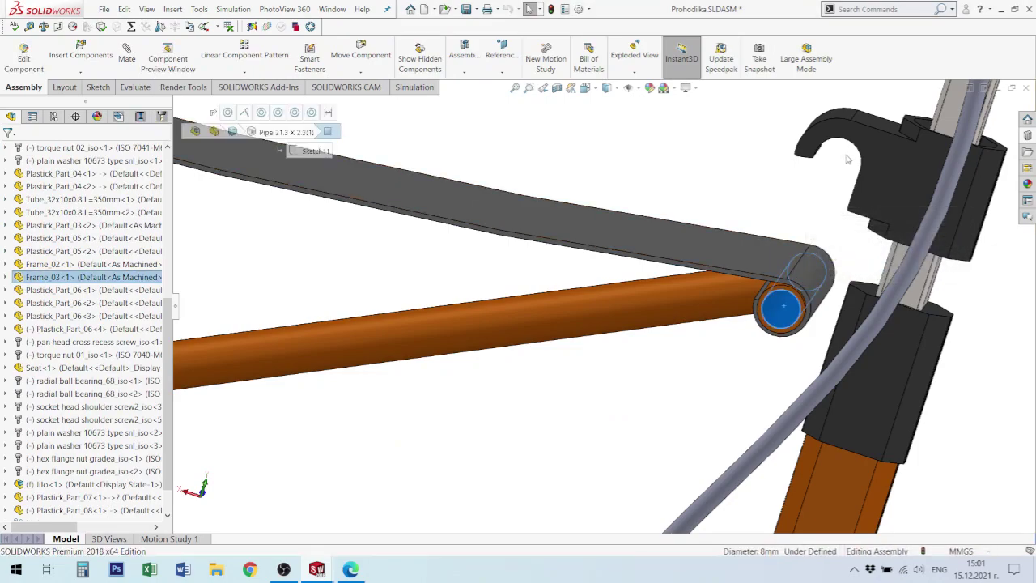
mouse_move(852, 162)
middle_down()
mouse_move(853, 149)
mouse_move(843, 159)
middle_up()
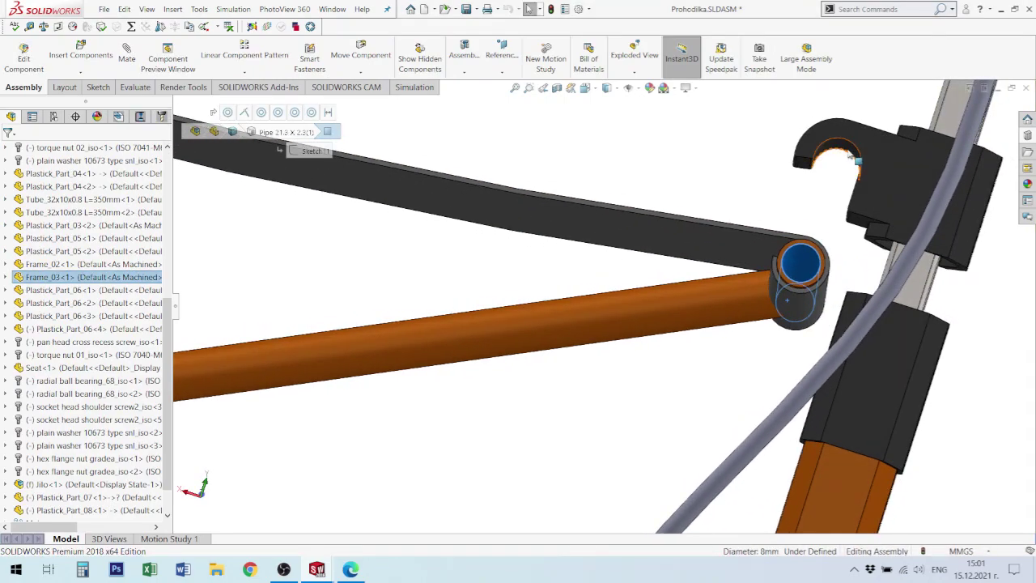
ctrl+click(849, 155)
key(m)
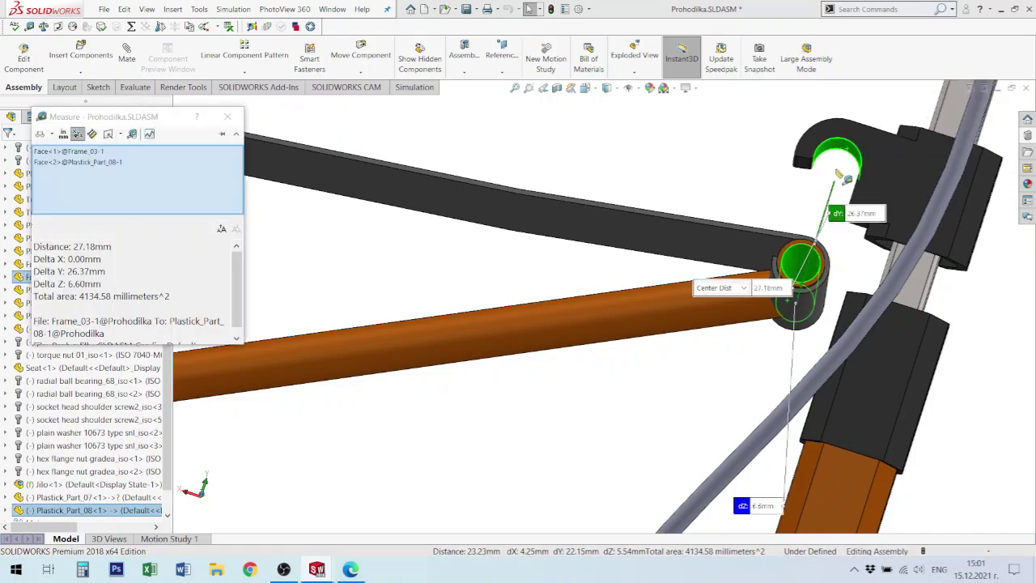
middle_drag(849, 266, 850, 293)
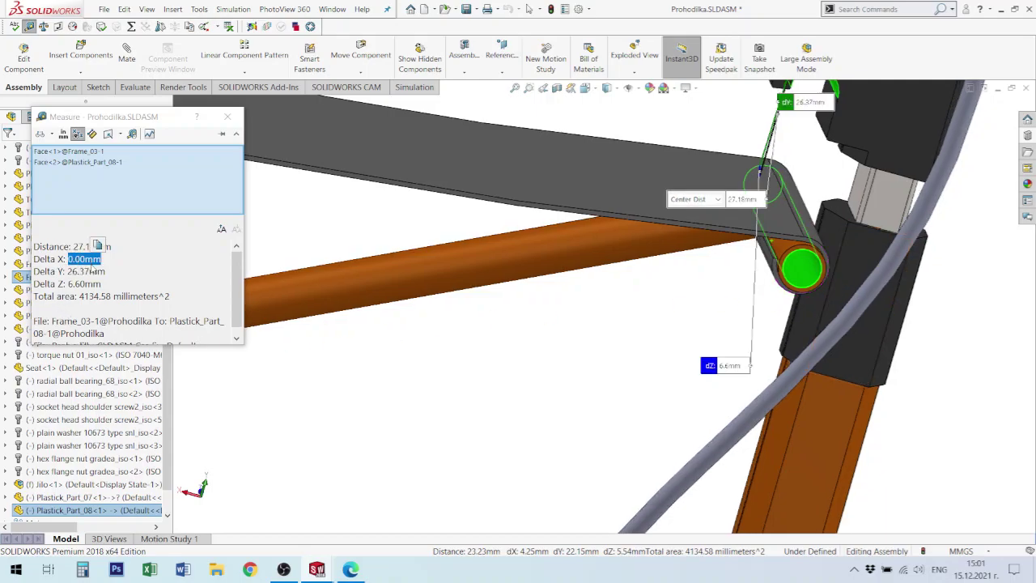
click(91, 271)
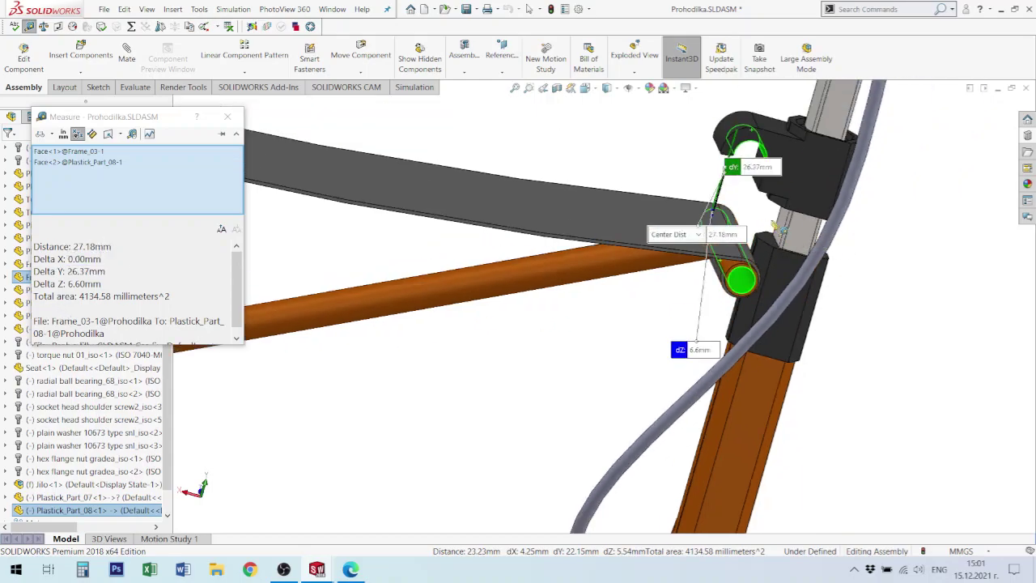
key(Escape)
- Slide Plastick_Part_08 down its handle tube over the seat tube to test the hook's fit, and pull it back up slightly
drag(794, 184, 785, 300)
middle_drag(787, 296, 771, 239)
scroll(791, 216, down, 2)
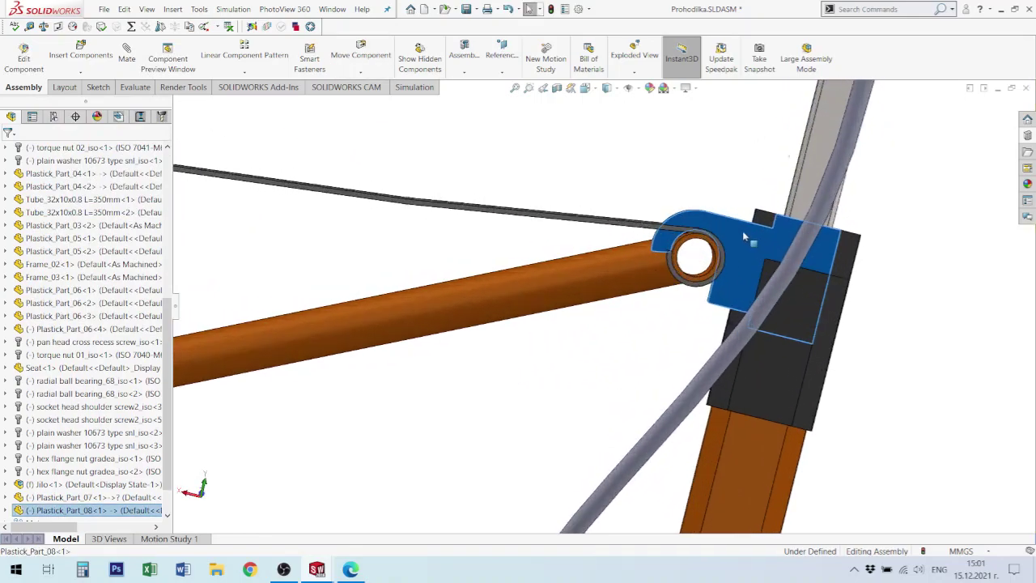
drag(745, 228, 755, 173)
- Mate the hook's inner cylindrical face on Plastick_Part_08 concentric with the rounded end face of the Seat
middle_drag(694, 220, 728, 224)
click(706, 248)
ctrl+click(728, 225)
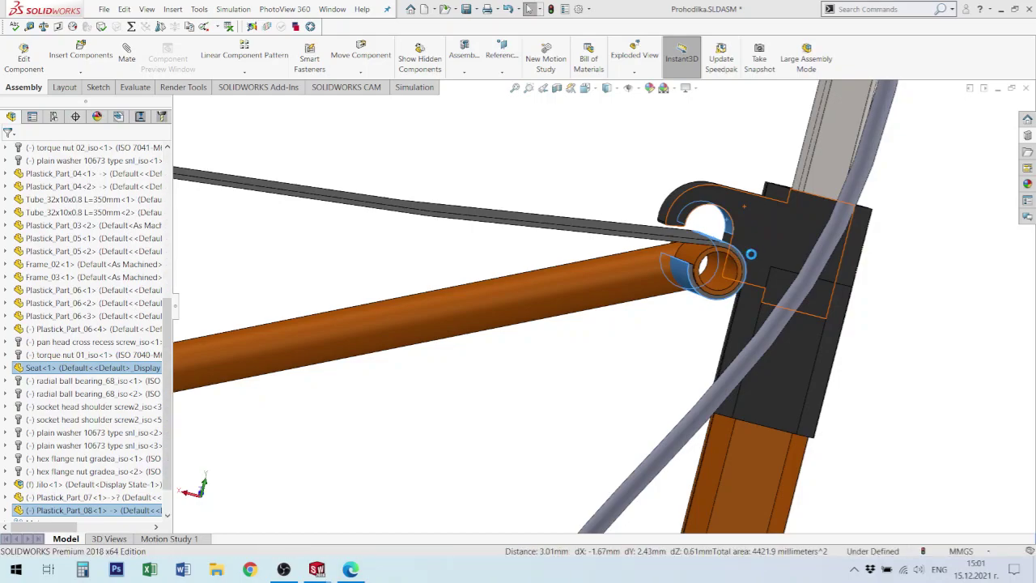
click(785, 248)
middle_drag(785, 248, 718, 289)
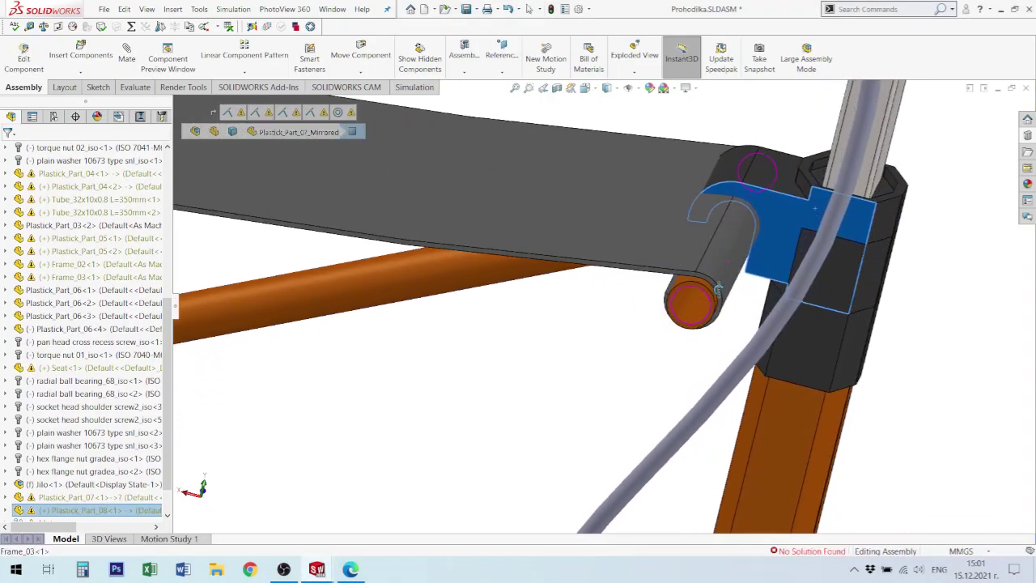
- Examine how the hook of Plastick_Part_07 sits around the tube at the opposite end of the seat
scroll(555, 243, up, 6)
scroll(298, 220, up, 4)
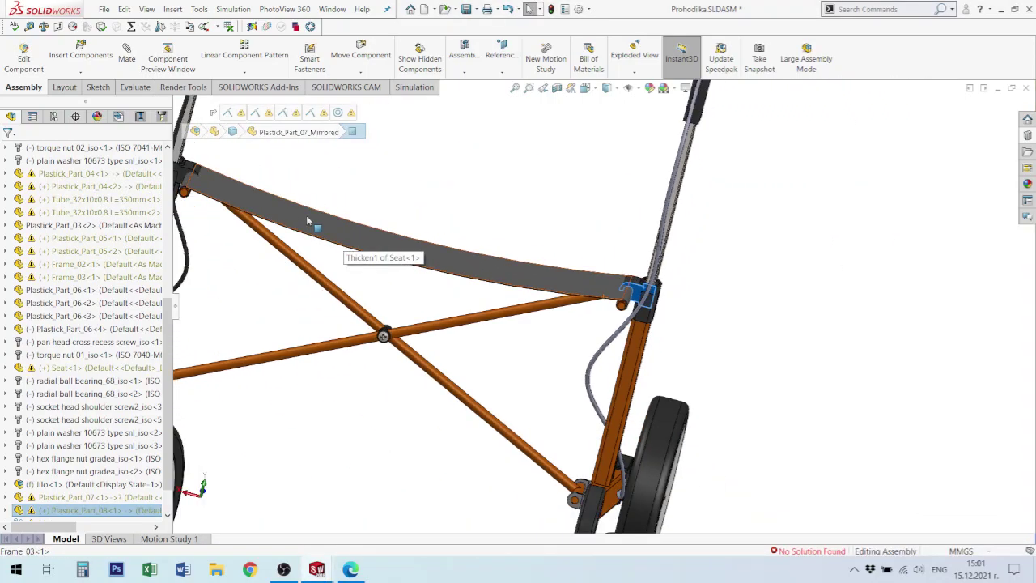
scroll(415, 227, down, 8)
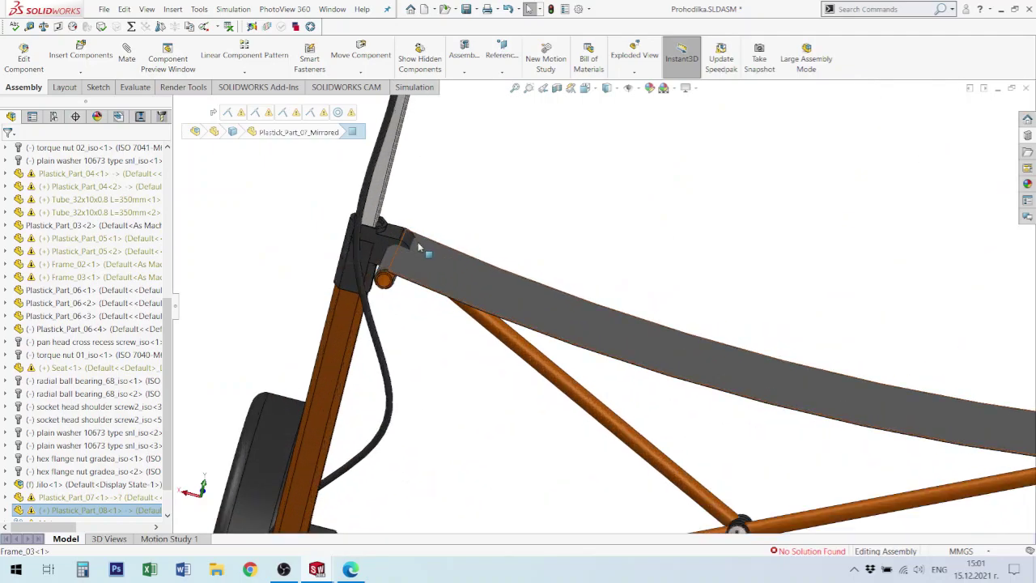
scroll(418, 246, down, 5)
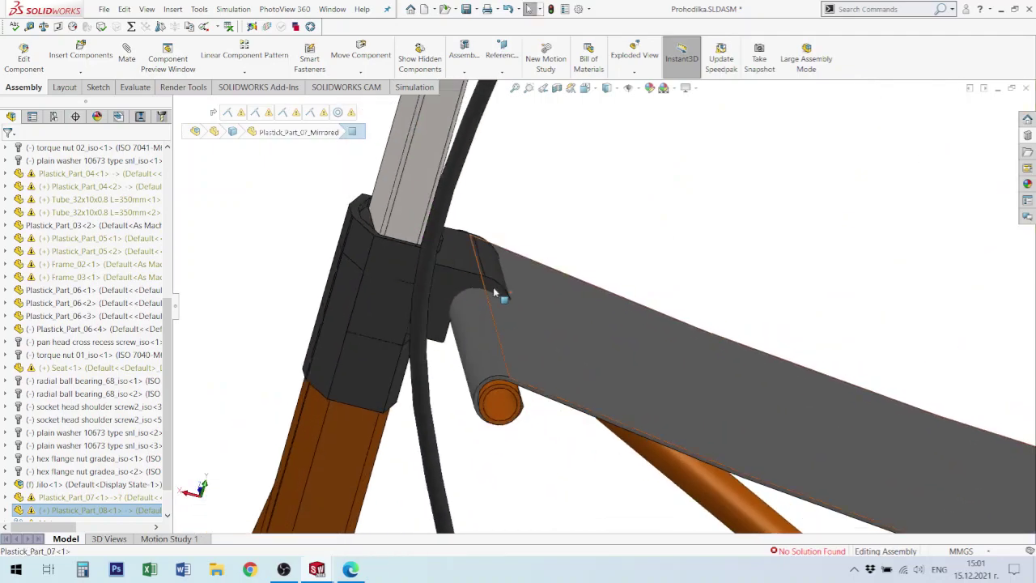
middle_drag(496, 293, 506, 321)
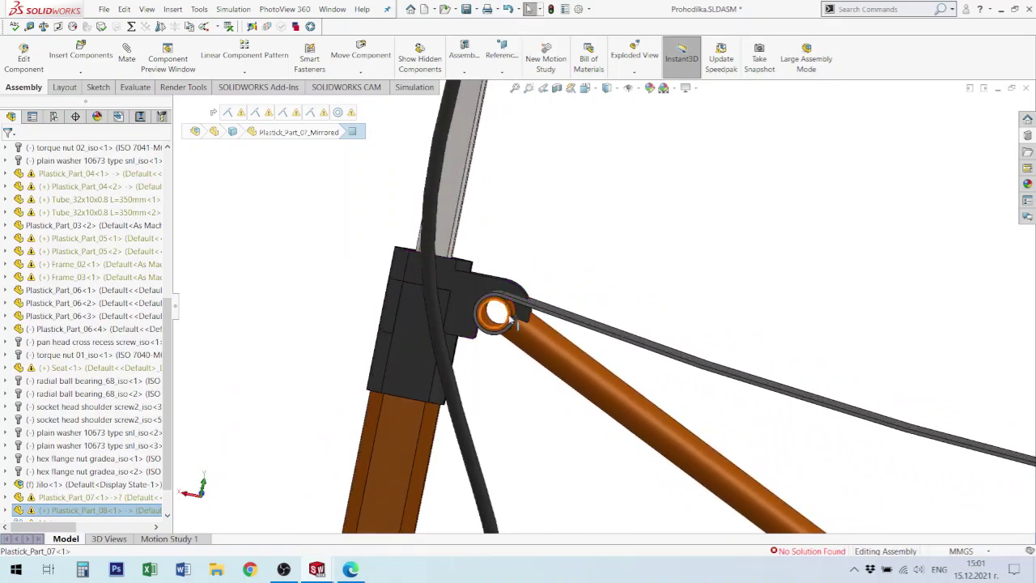
click(471, 296)
- Examine the hook of Plastick_Part_08 around its seat tube and select its side and upper faces for inspection
scroll(705, 340, up, 5)
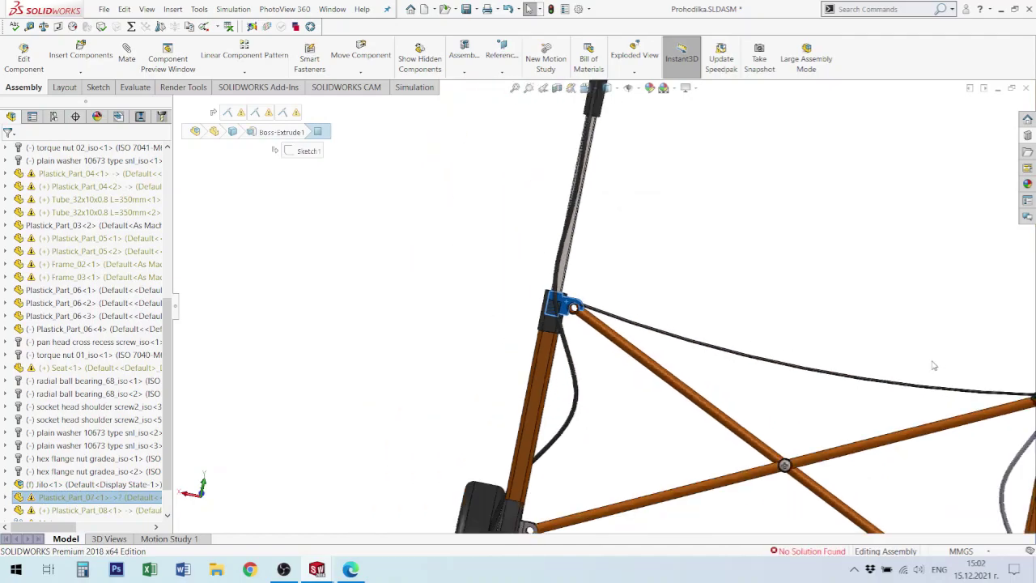
scroll(933, 366, down, 10)
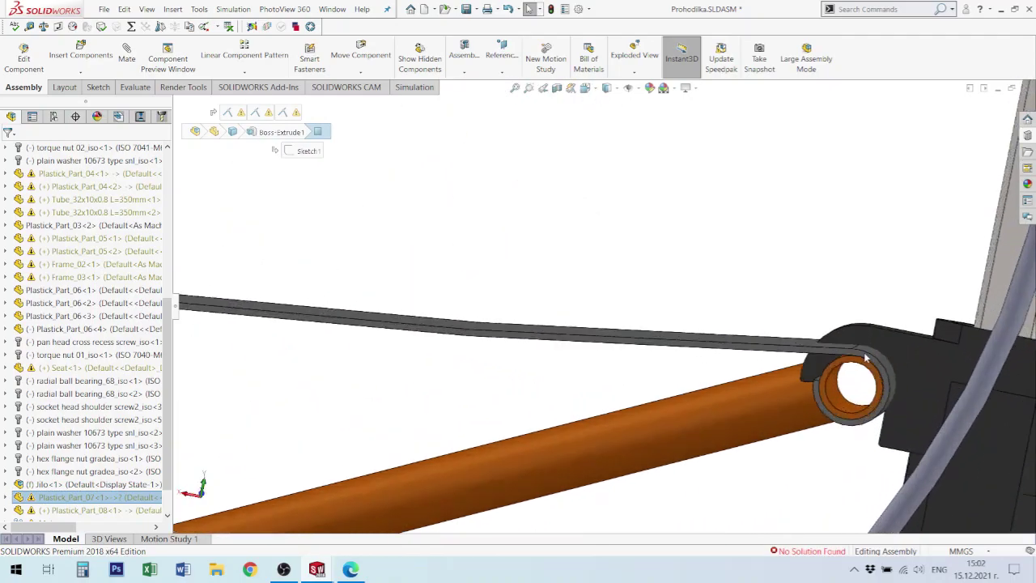
scroll(854, 340, down, 2)
click(846, 324)
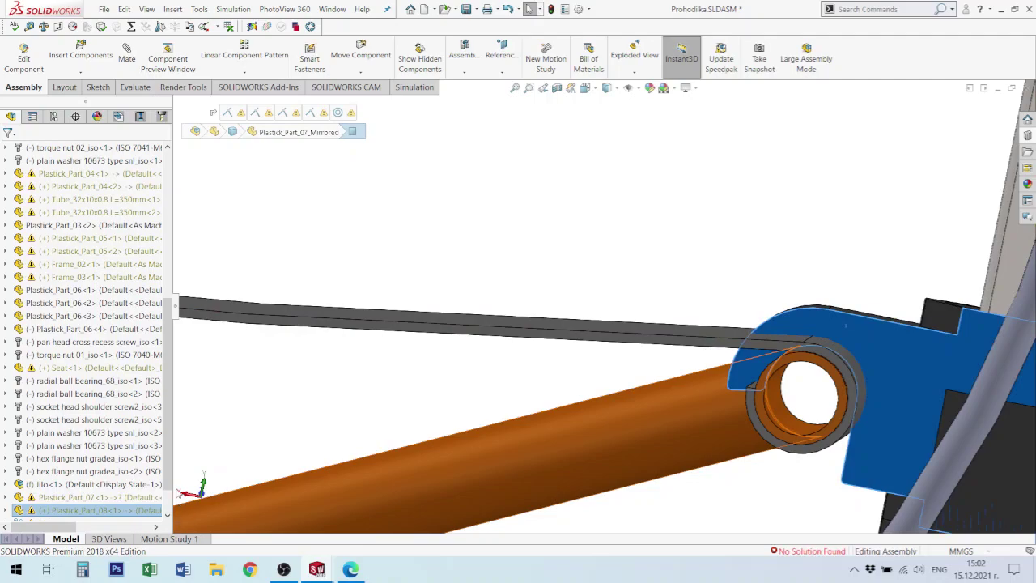
middle_drag(864, 373, 848, 320)
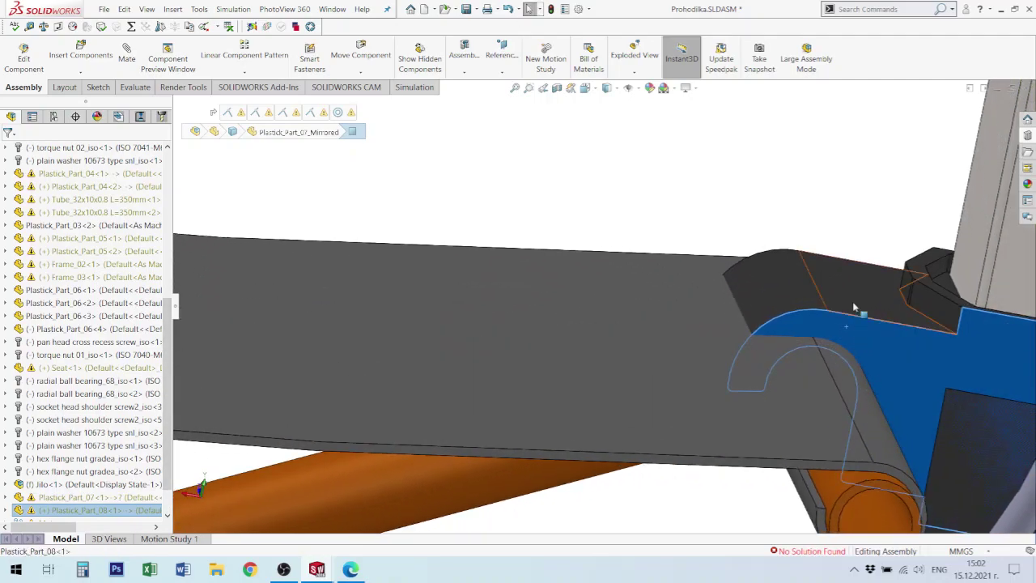
click(854, 308)
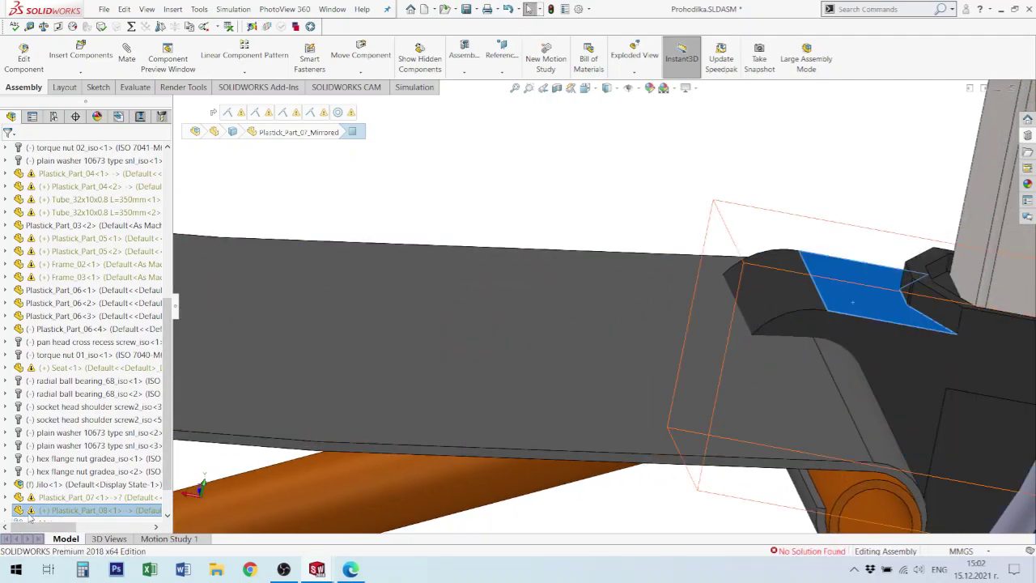
- Delete the concentric mate between the hook of Plastick_Part_08 and the Seat
click(6, 510)
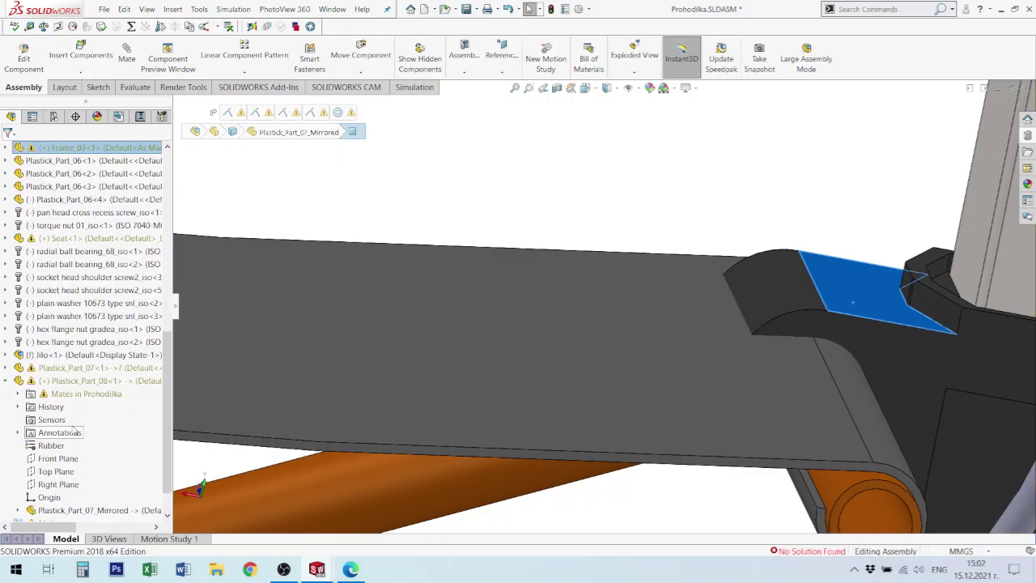
click(18, 393)
click(75, 458)
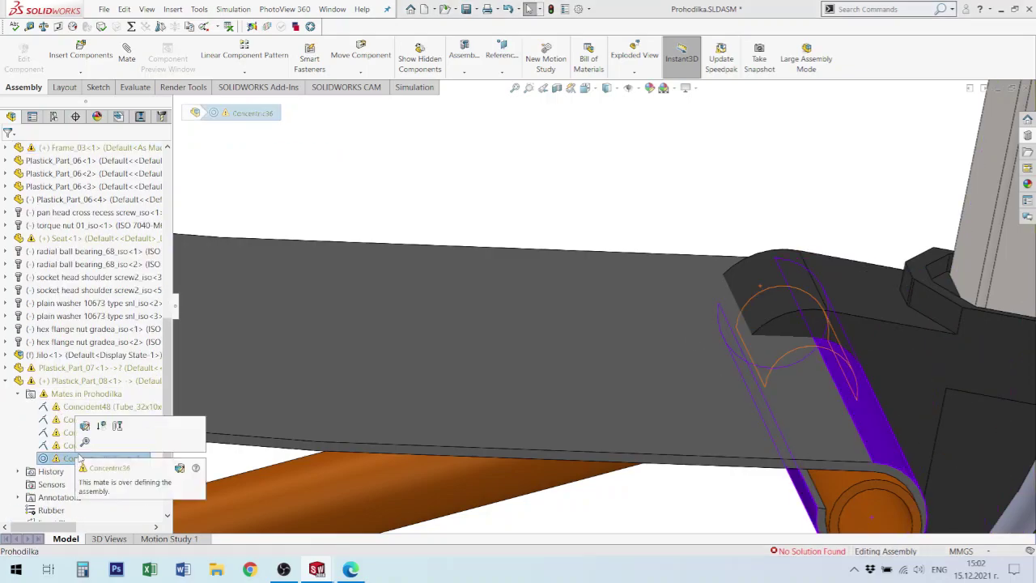
key(Delete)
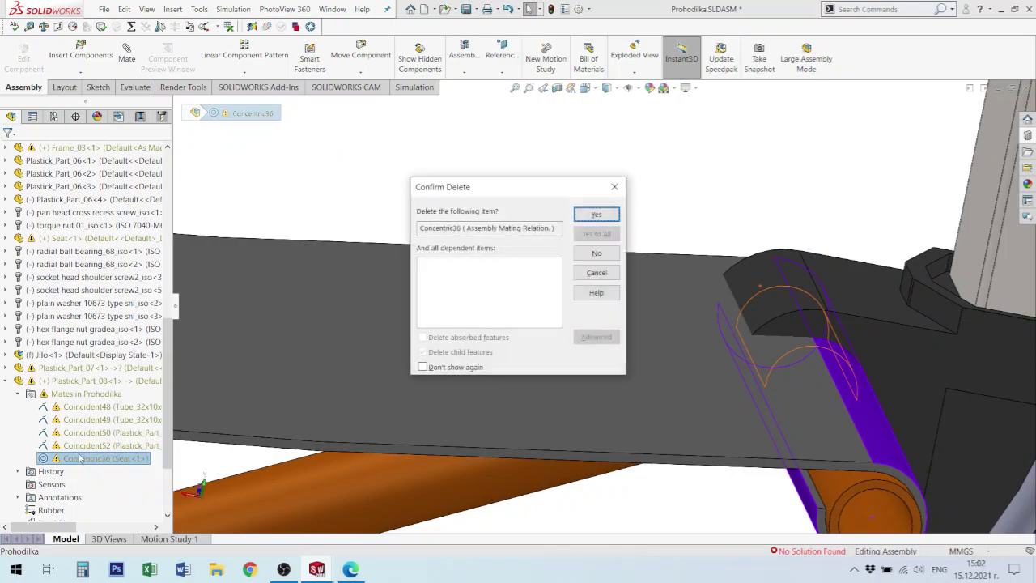
click(597, 214)
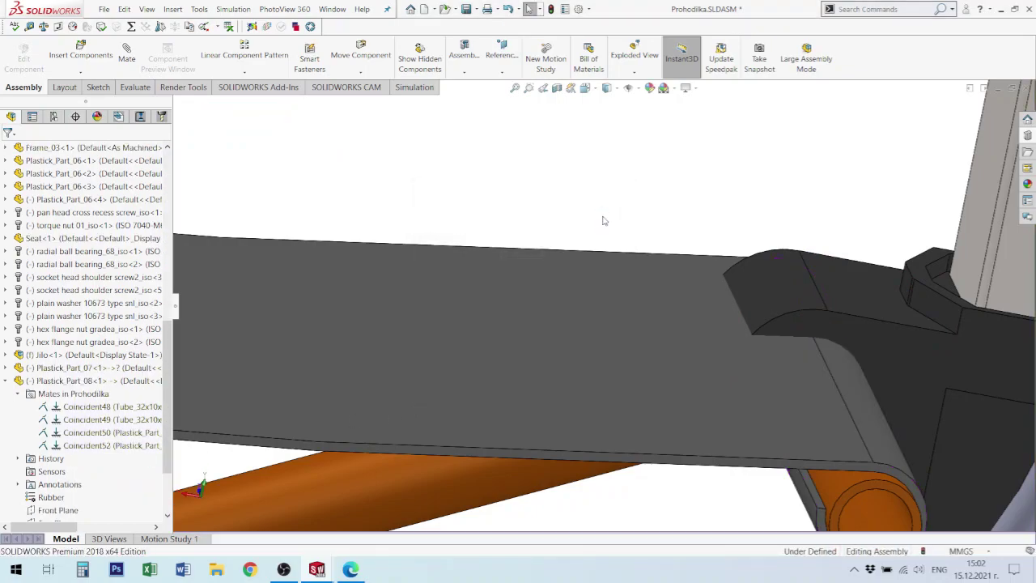
- Slide Plastick_Part_08 up its handle tube until its hook is clear above the seat tube
scroll(880, 349, up, 5)
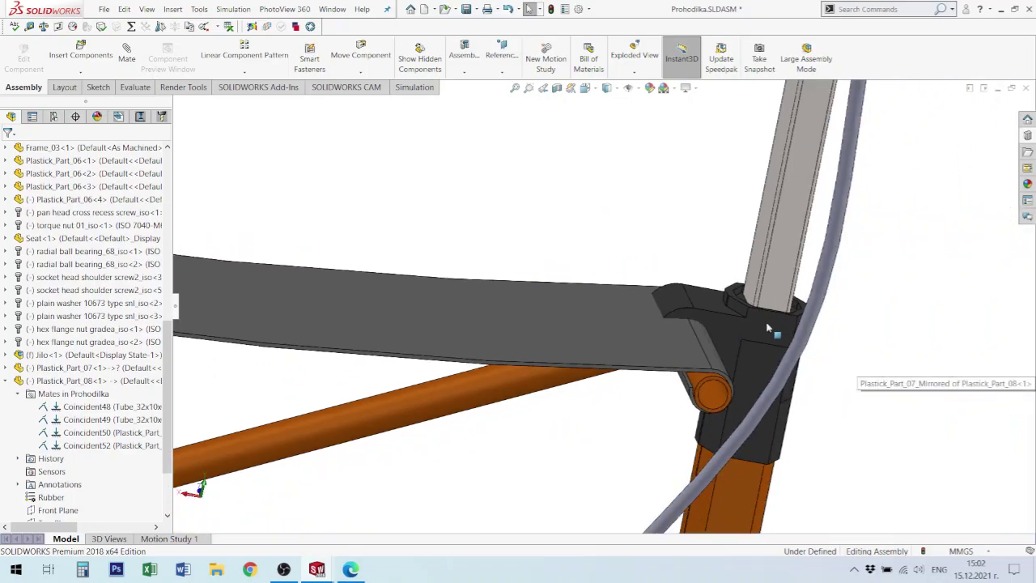
click(729, 298)
drag(729, 298, 735, 245)
middle_drag(725, 344, 717, 321)
mouse_move(738, 280)
mouse_down()
mouse_move(749, 259)
mouse_move(739, 225)
mouse_move(749, 264)
mouse_up()
mouse_move(779, 280)
middle_down()
mouse_move(713, 297)
mouse_move(733, 307)
mouse_move(796, 283)
mouse_move(780, 281)
middle_up()
scroll(1001, 332, up, 3)
click(780, 282)
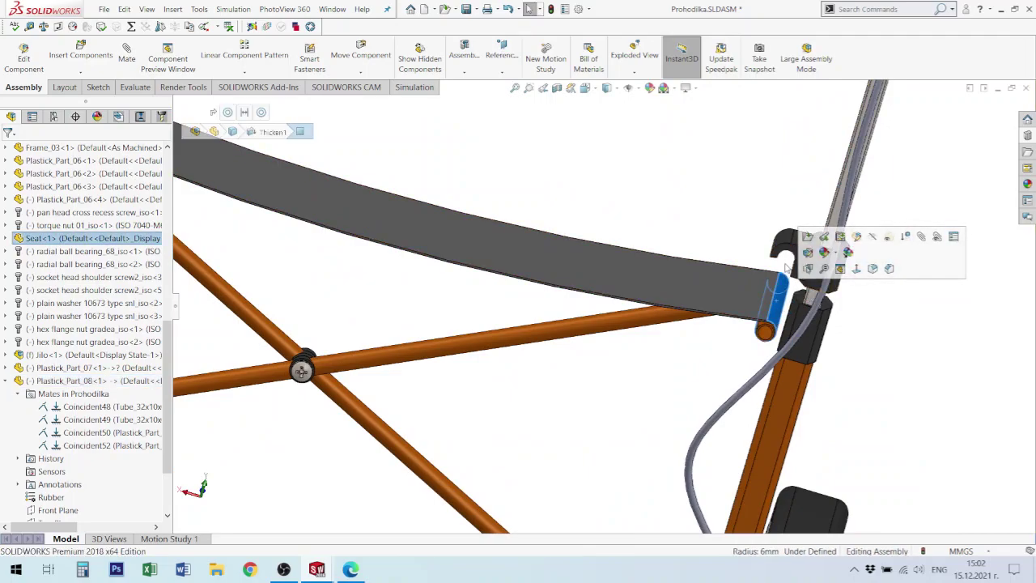
- Open the Frame_03 cross brace as a separate part from the assembly
scroll(668, 344, up, 2)
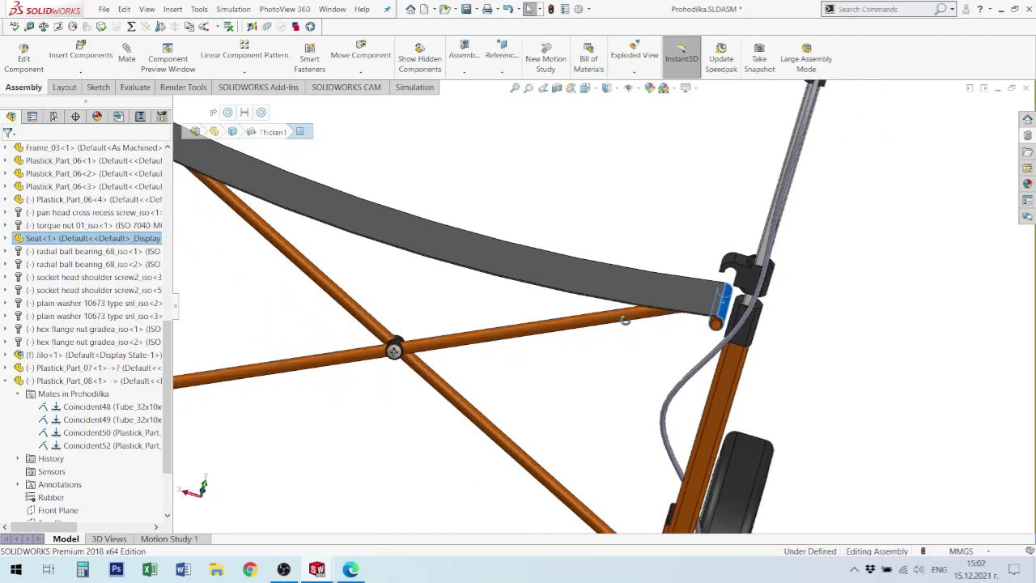
middle_drag(625, 320, 628, 305)
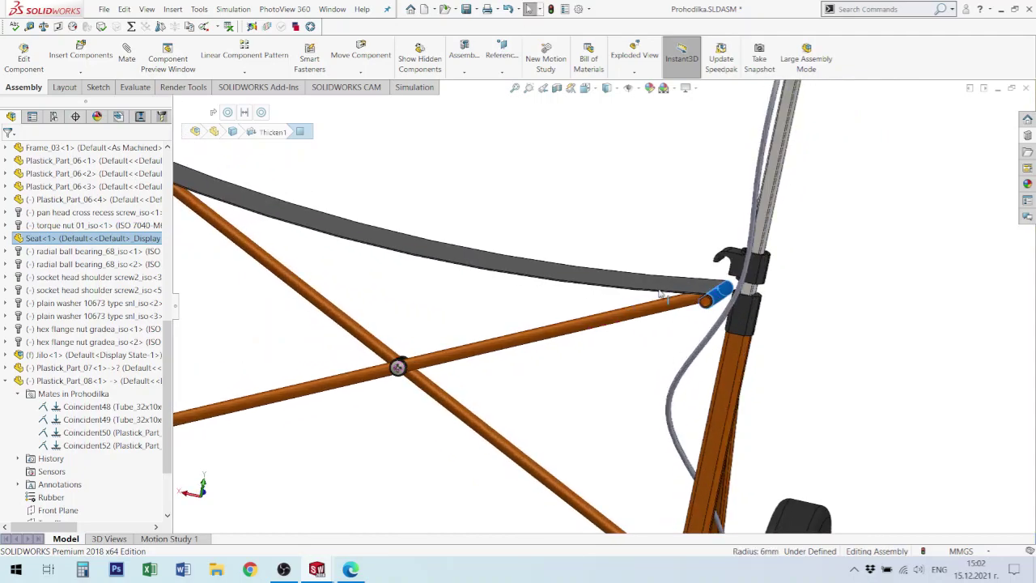
click(608, 324)
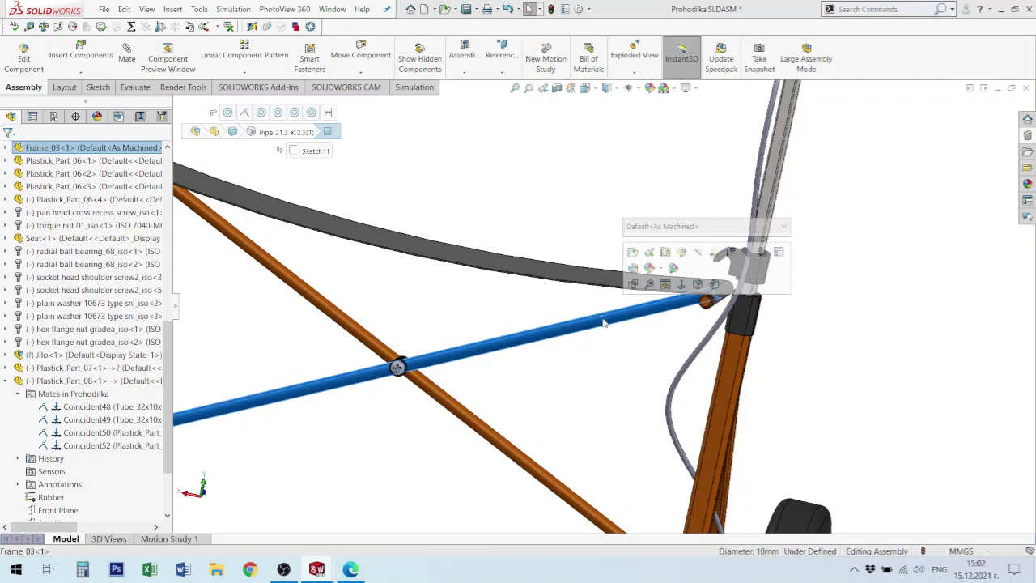
click(633, 253)
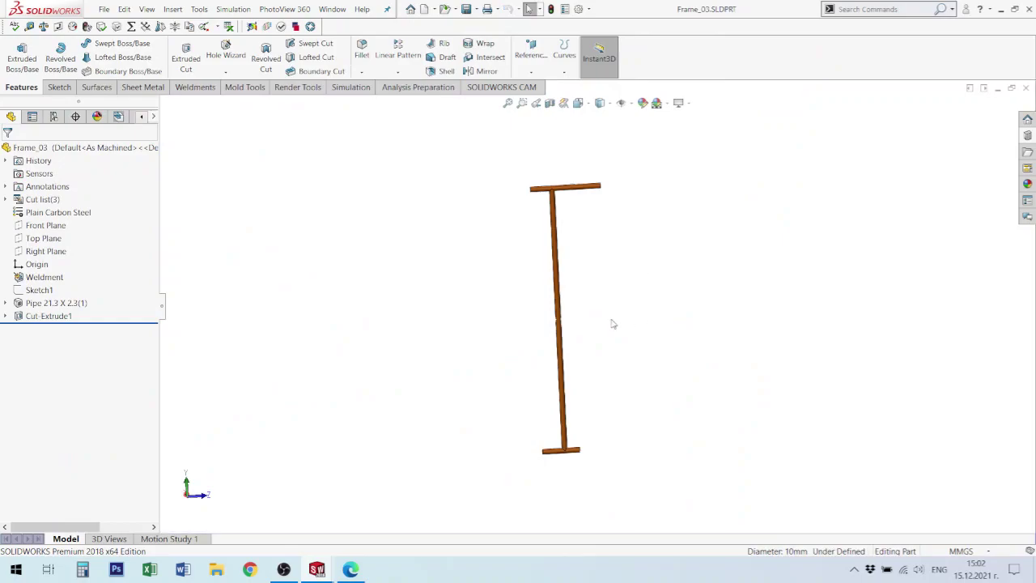
middle_drag(590, 339, 703, 351)
scroll(566, 316, down, 4)
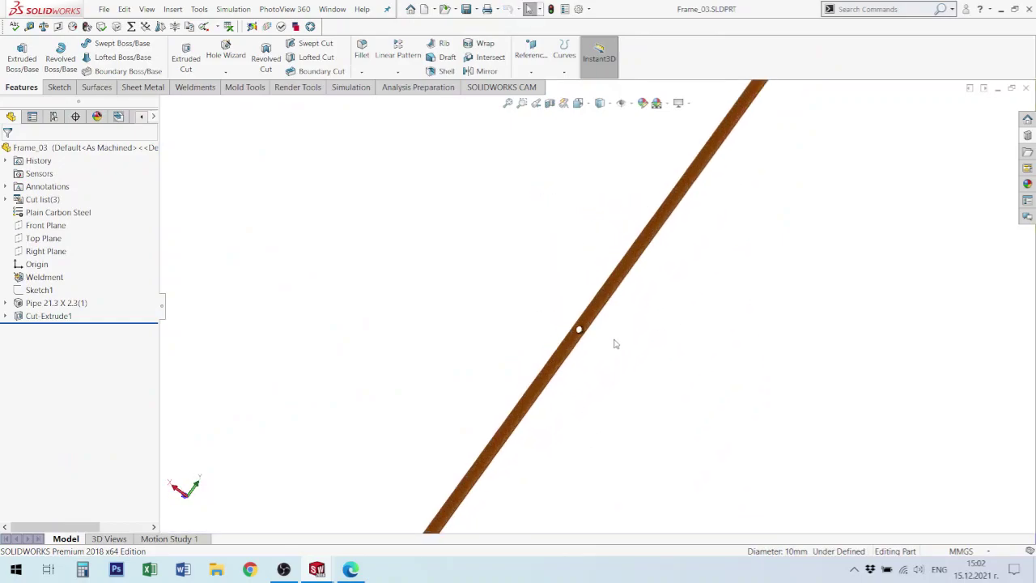
- Set the long tube's length in Frame_03's Sketch1 to 560 mm and return to the assembly
click(41, 290)
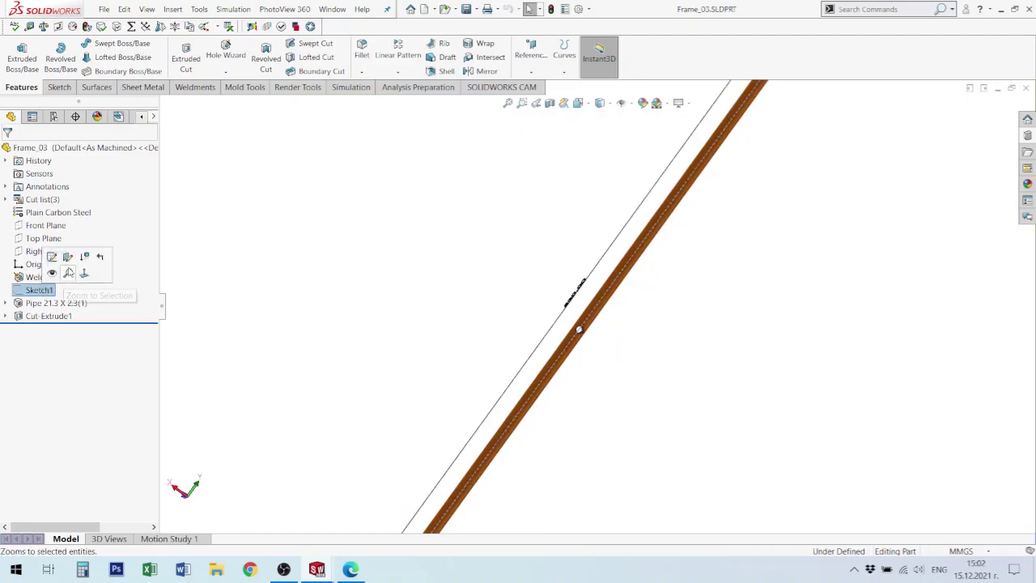
click(52, 257)
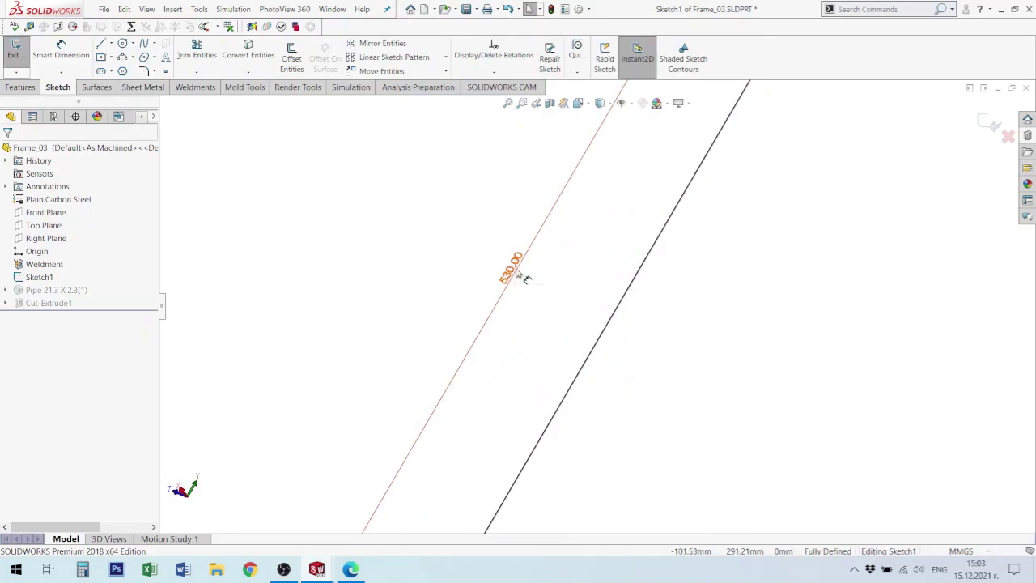
double_click(515, 271)
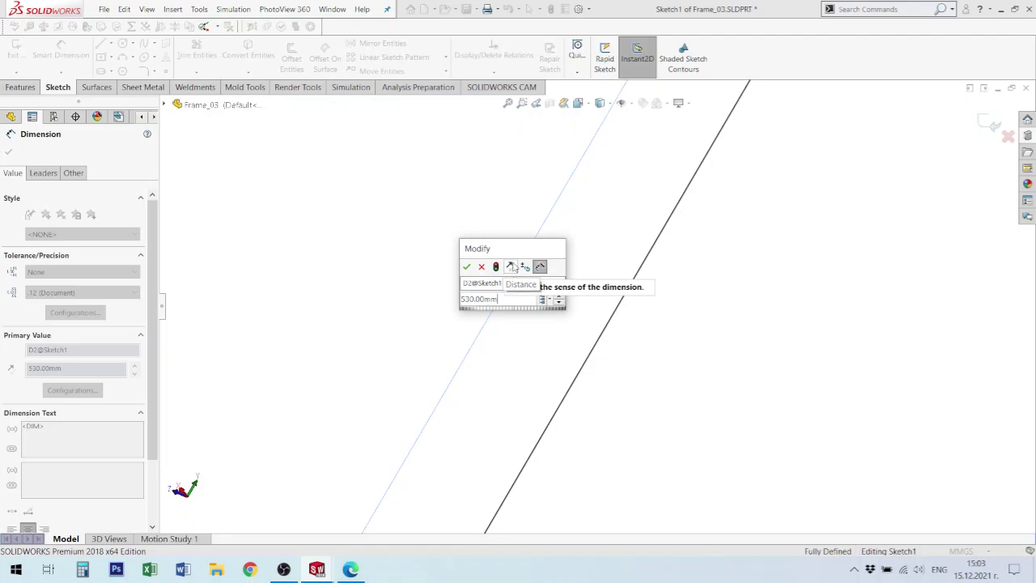
text(+)
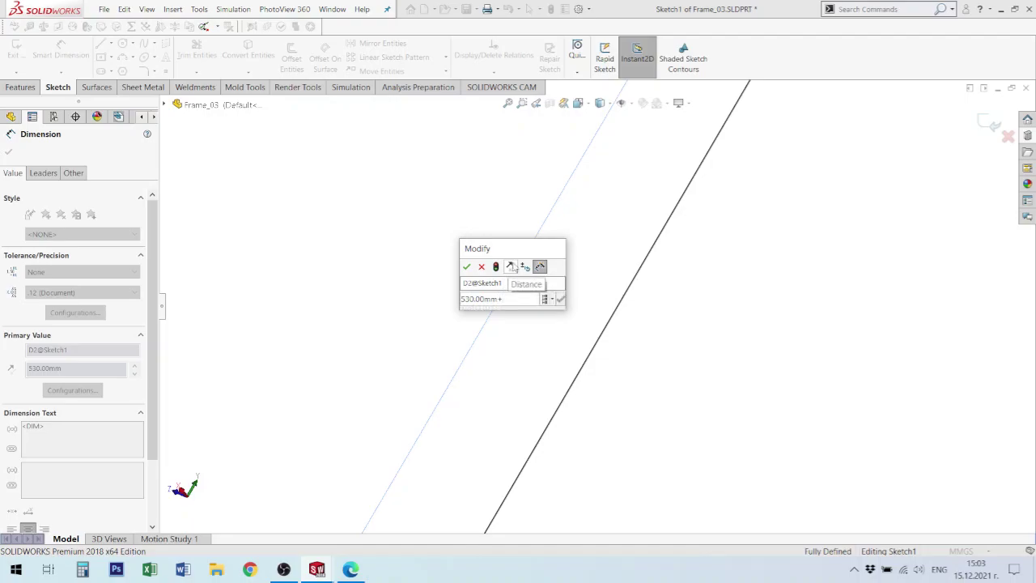
text(30)
key(Return)
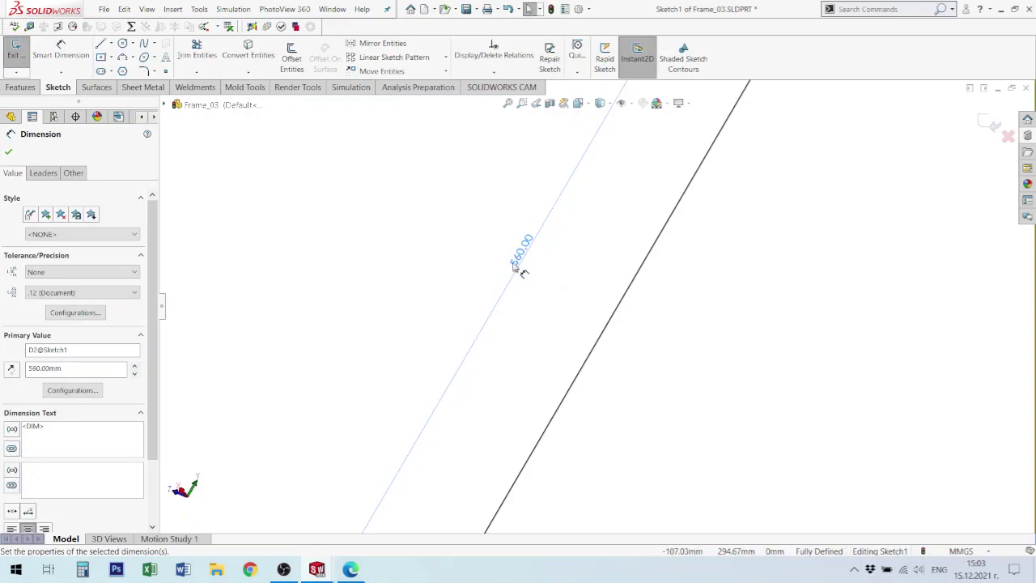
click(989, 126)
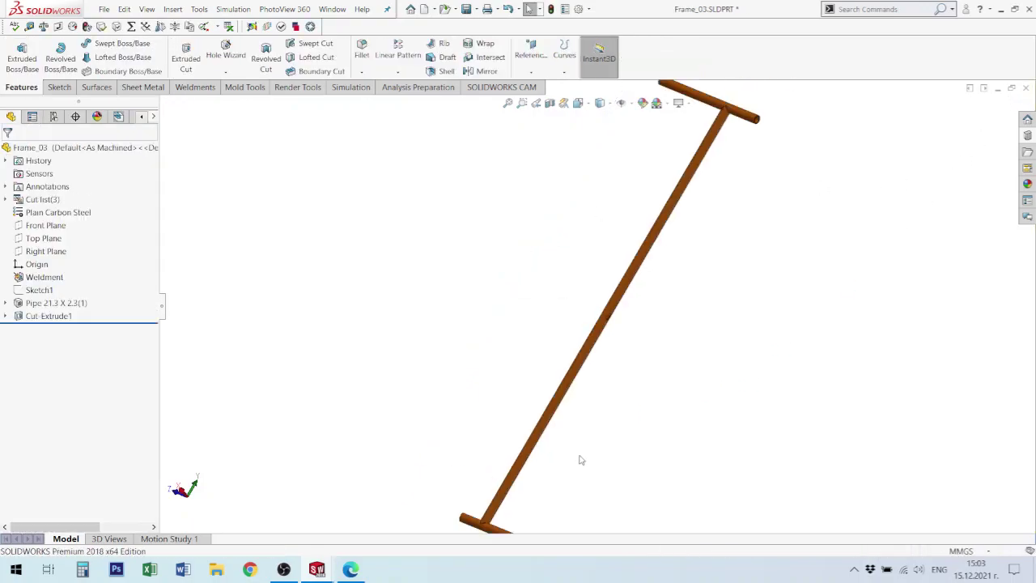
click(1025, 90)
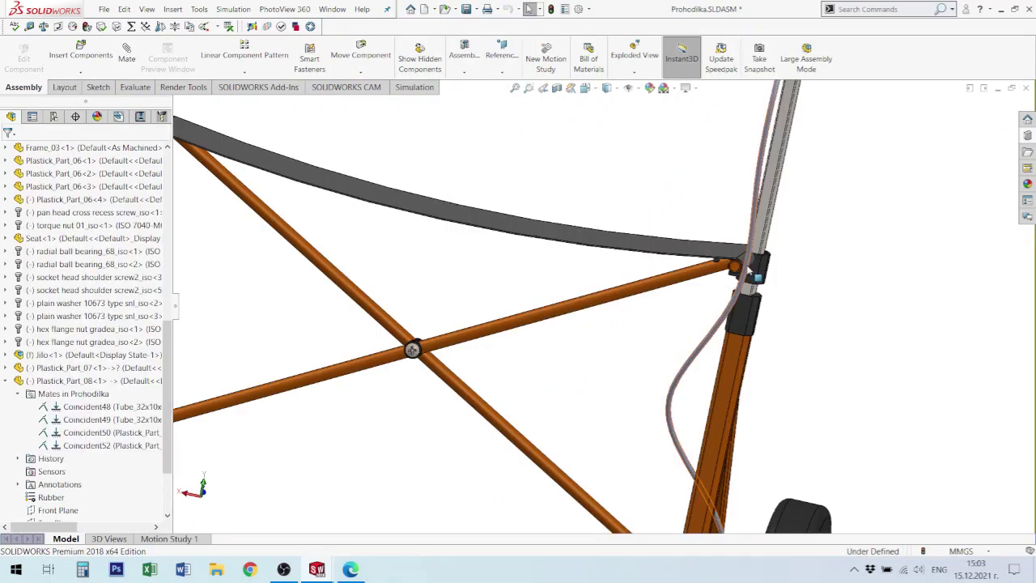
- Examine the seat tubes' position relative to the hooks at both ends of the seat
scroll(385, 236, up, 2)
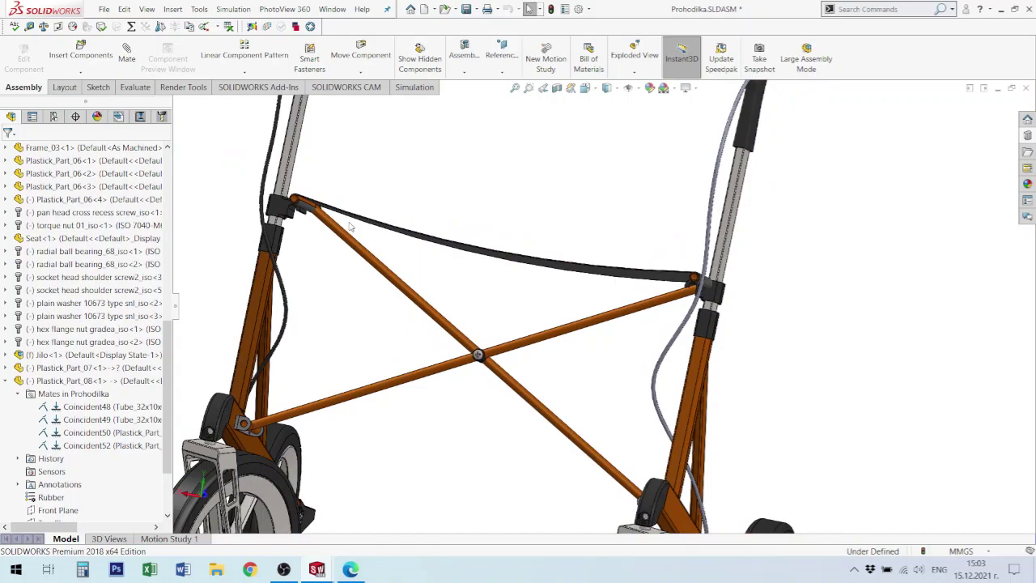
scroll(289, 202, down, 5)
middle_drag(354, 221, 360, 232)
scroll(359, 230, up, 3)
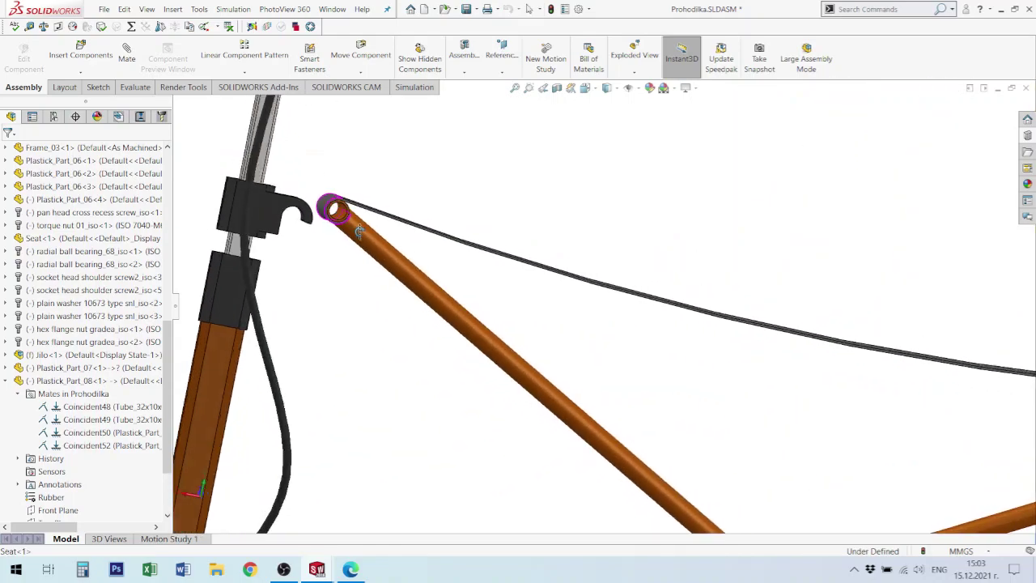
scroll(547, 392, up, 2)
scroll(547, 391, up, 2)
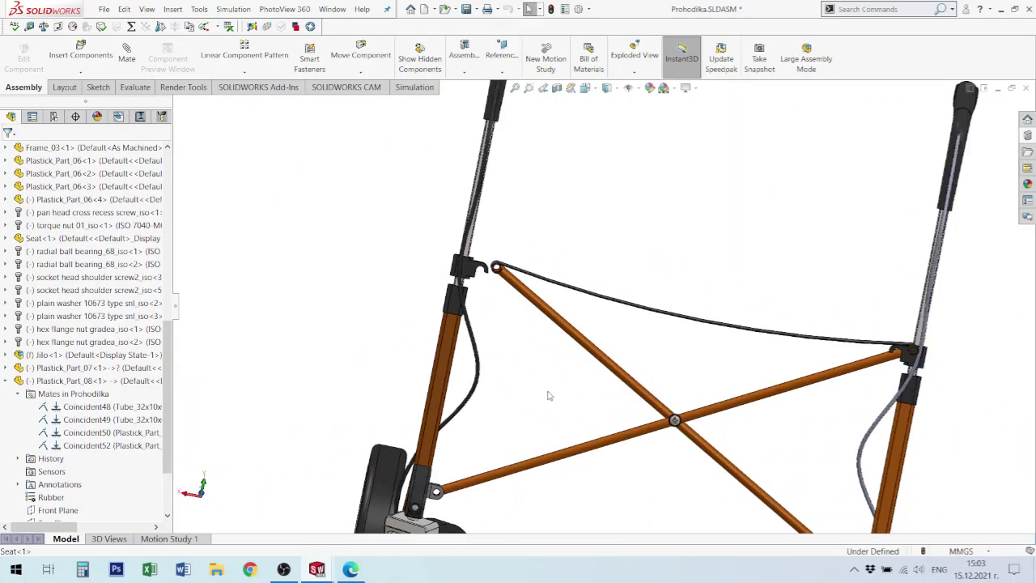
scroll(752, 398, up, 5)
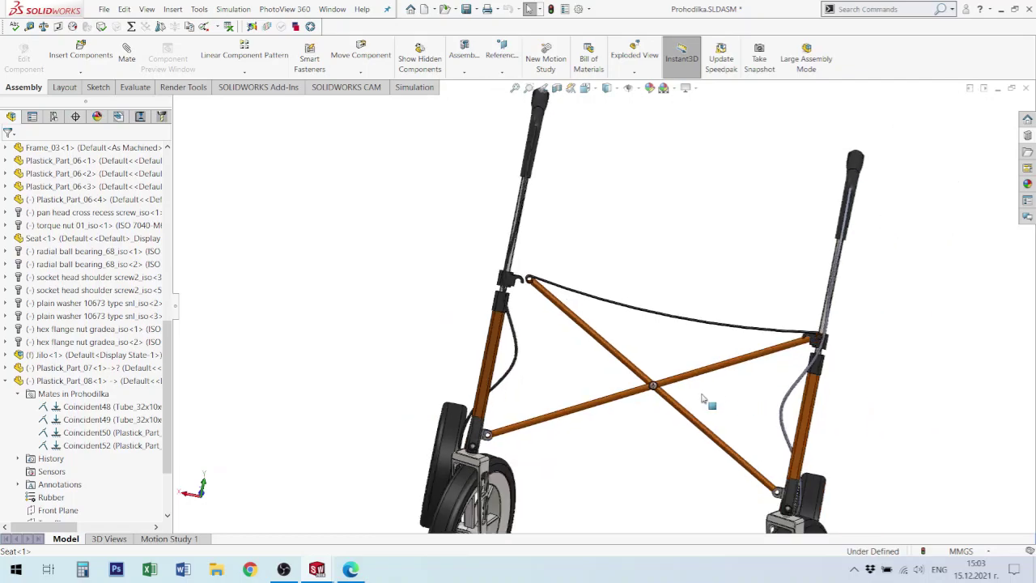
scroll(707, 402, down, 4)
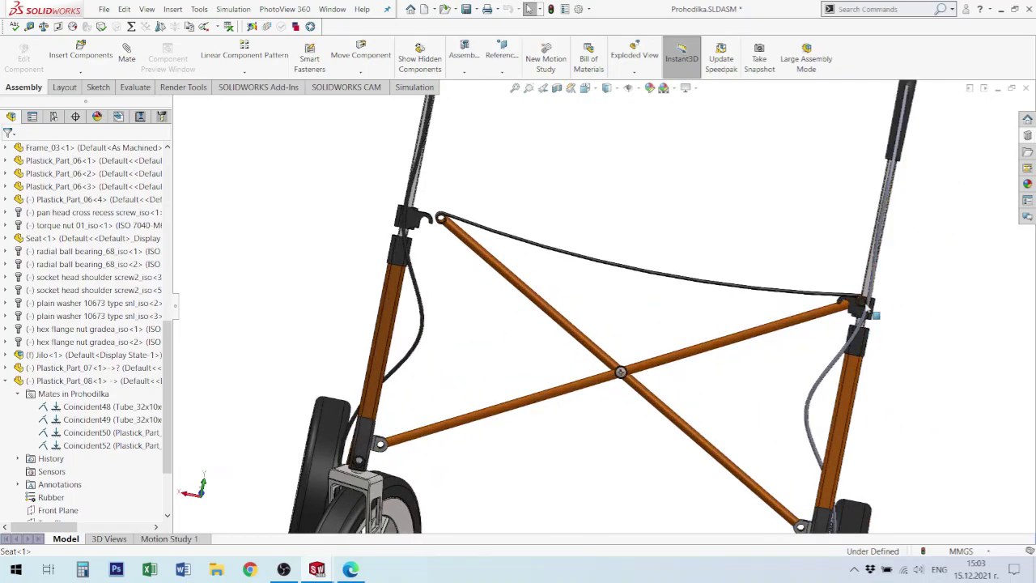
- Open Frame_02, set the long tube's length in its Sketch1 to 560 mm, and return to the assembly
click(682, 433)
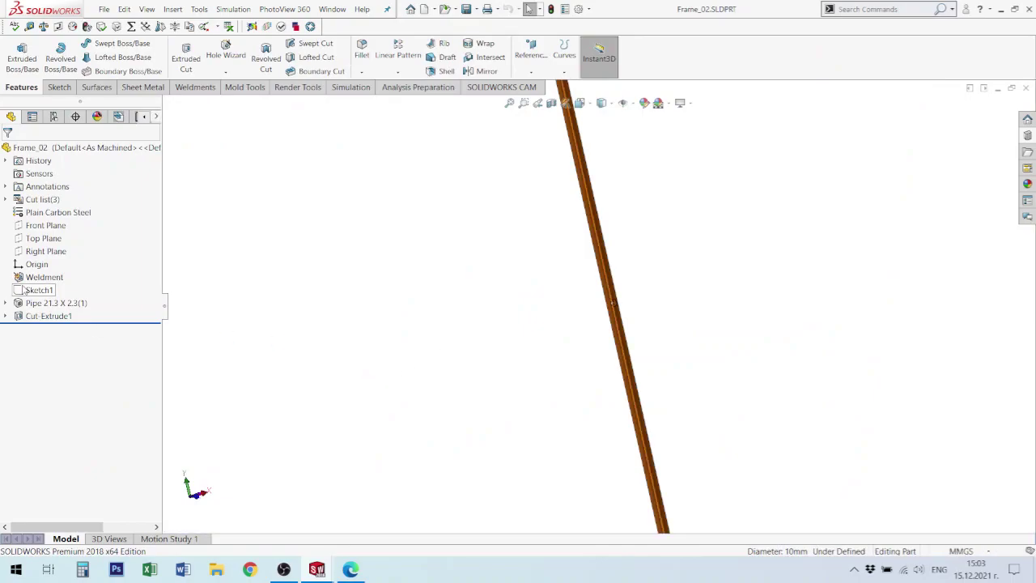
click(37, 291)
click(45, 258)
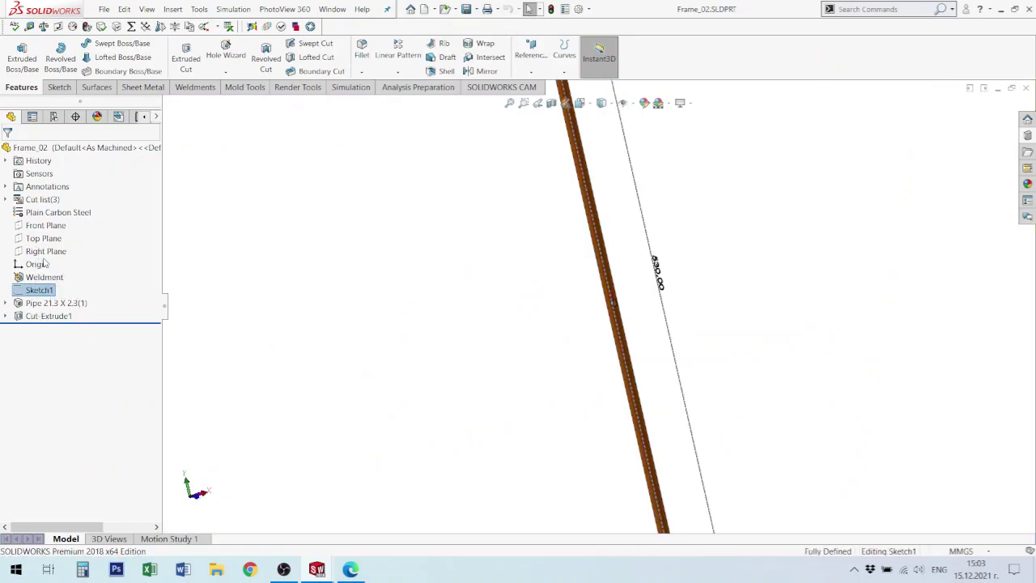
double_click(663, 291)
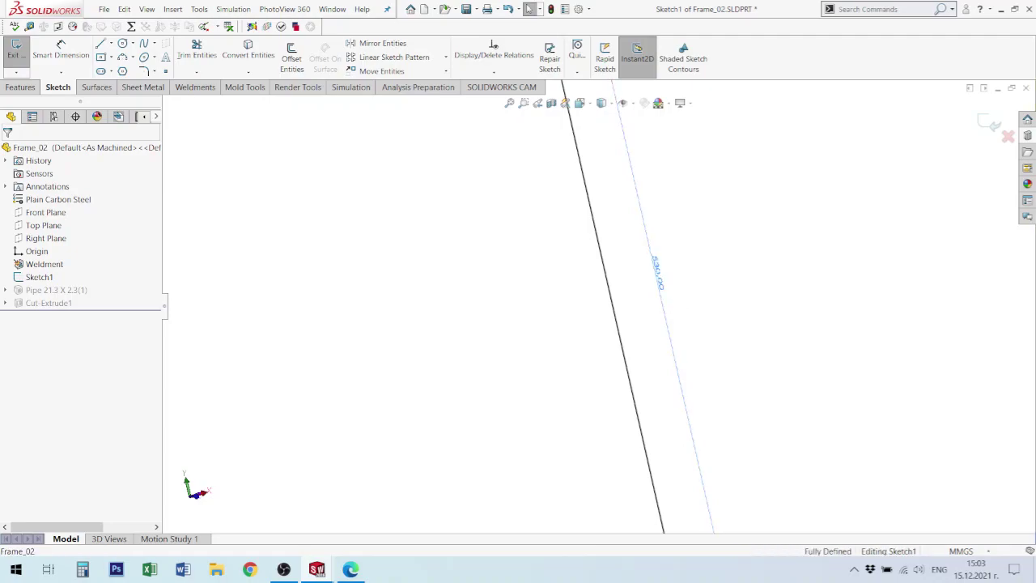
double_click(662, 281)
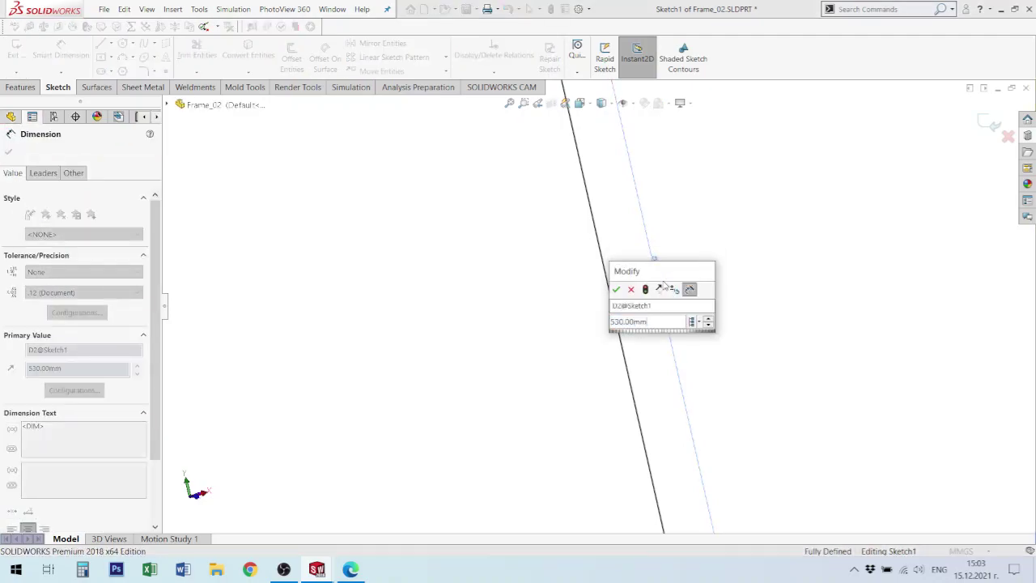
text(+30)
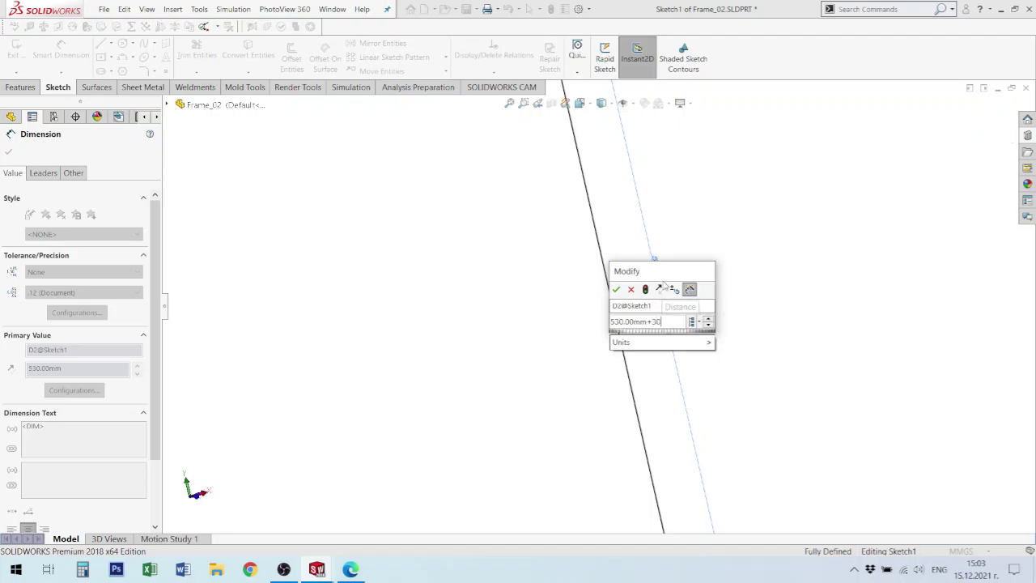
key(Return)
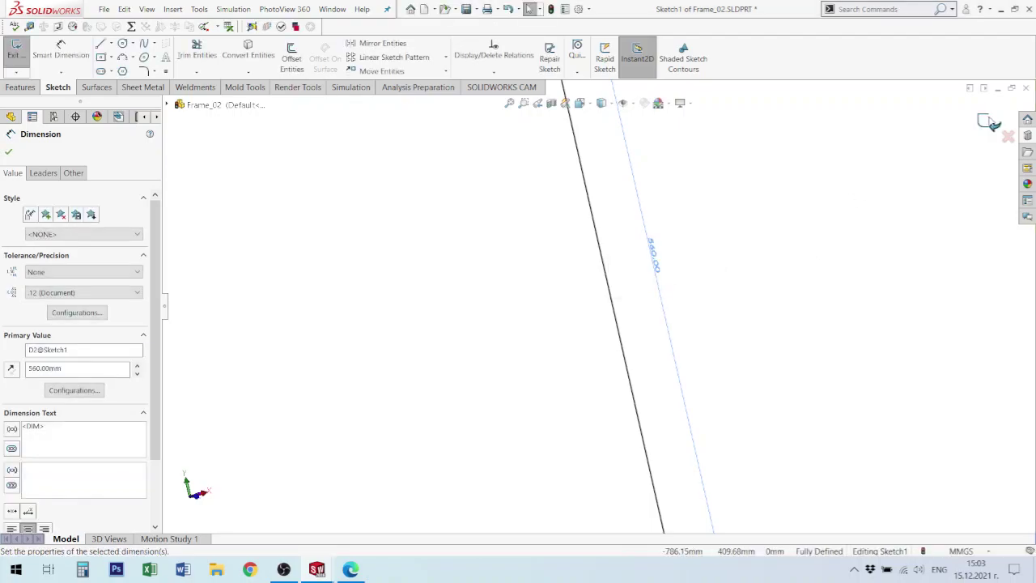
click(990, 123)
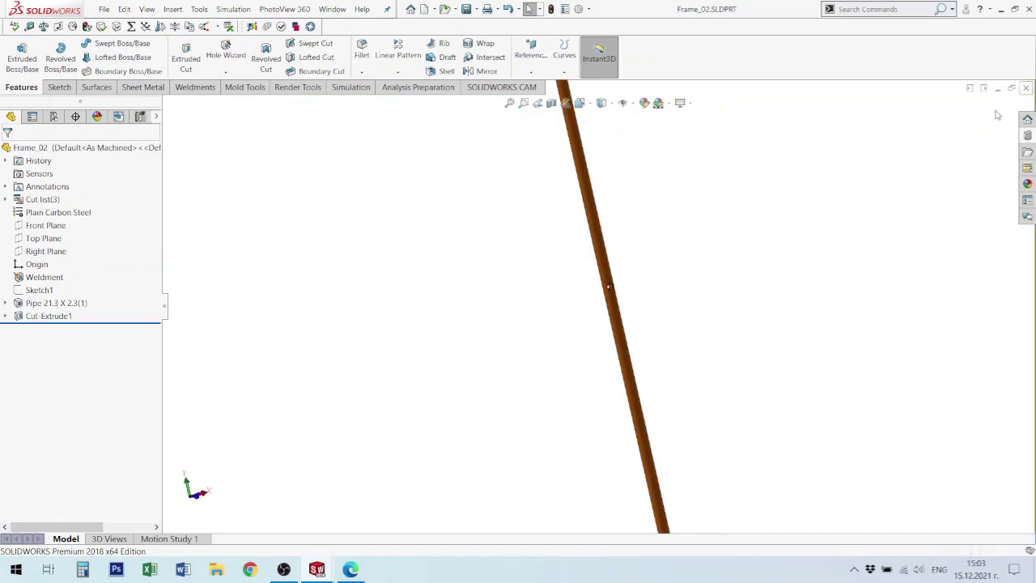
key(ctrl+Tab)
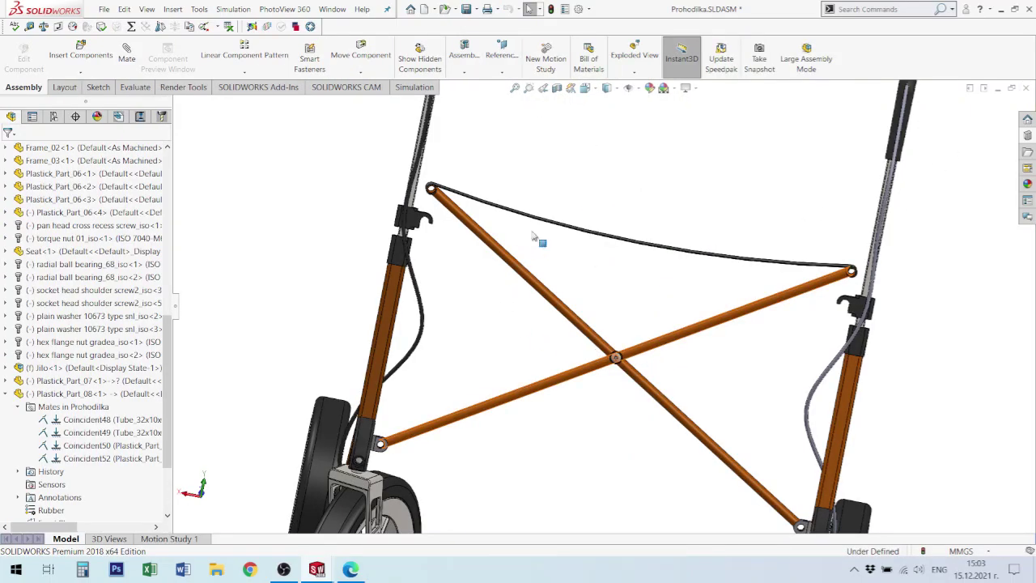
- Slide Plastick_Part_07 up its handle tube until its hook is level with the raised seat tube
scroll(479, 212, down, 5)
mouse_move(478, 222)
middle_down()
mouse_move(469, 213)
mouse_move(478, 212)
middle_up()
scroll(334, 226, down, 3)
click(379, 230)
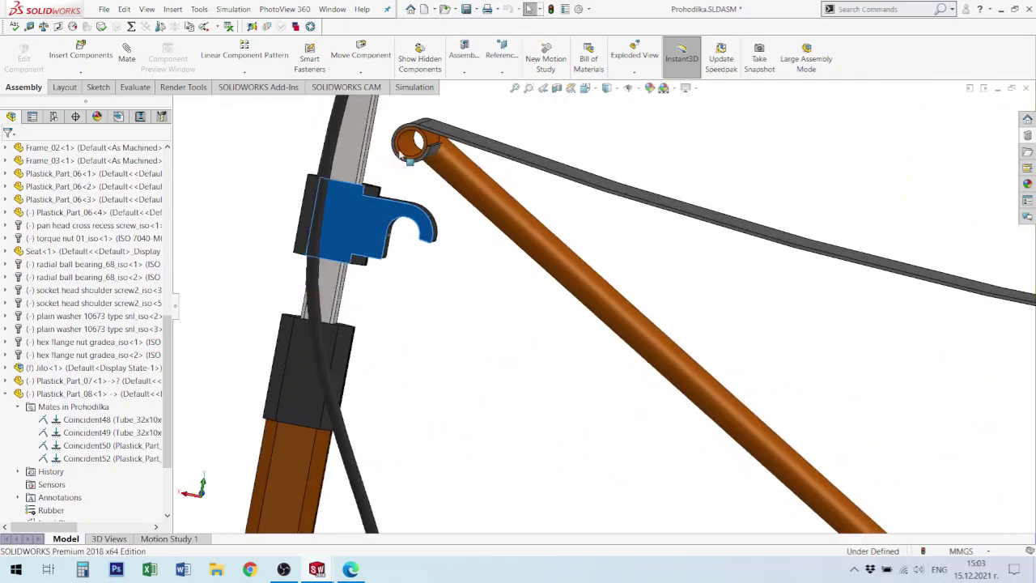
mouse_move(400, 155)
mouse_down()
mouse_move(424, 57)
mouse_move(420, 159)
mouse_up()
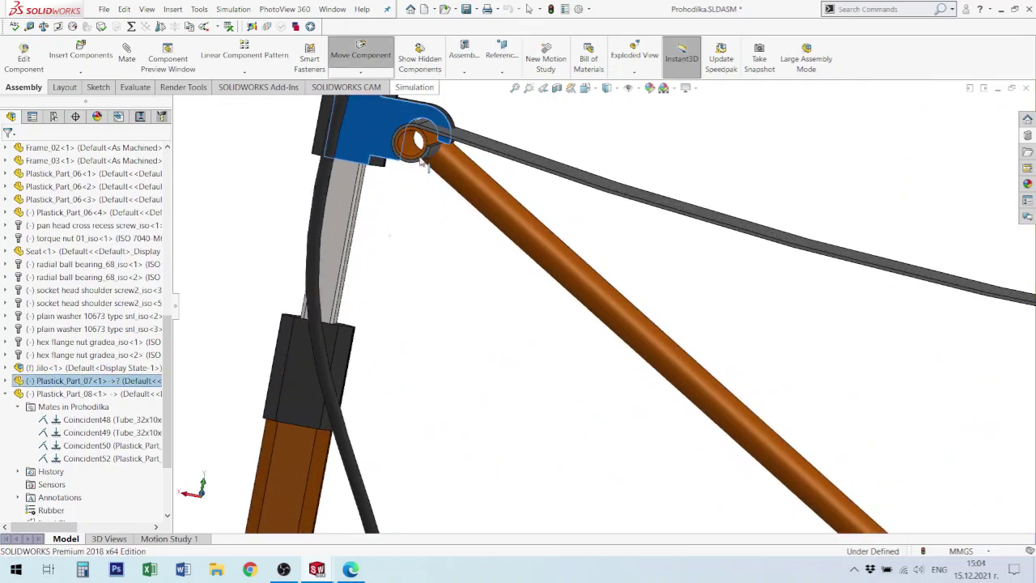
middle_drag(422, 162, 510, 168)
mouse_move(522, 149)
mouse_down()
mouse_move(527, 168)
mouse_move(527, 157)
mouse_up()
- Measure the centre distance between Frame_02's seat tube and the inner hook face of Plastick_Part_07
scroll(497, 171, down, 3)
middle_drag(498, 174, 310, 349)
click(344, 359)
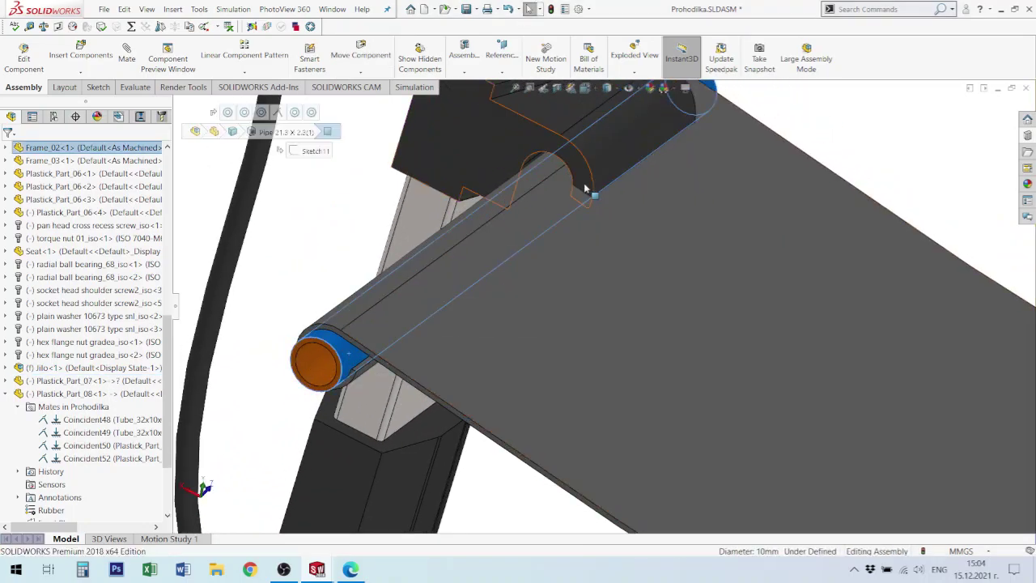
middle_drag(594, 192, 588, 146)
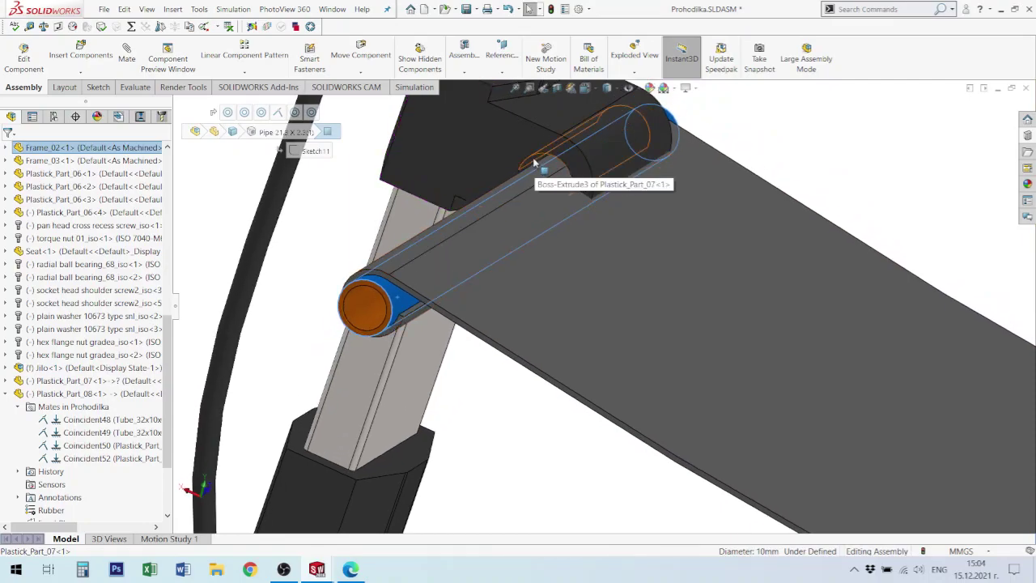
ctrl+click(534, 161)
key(m)
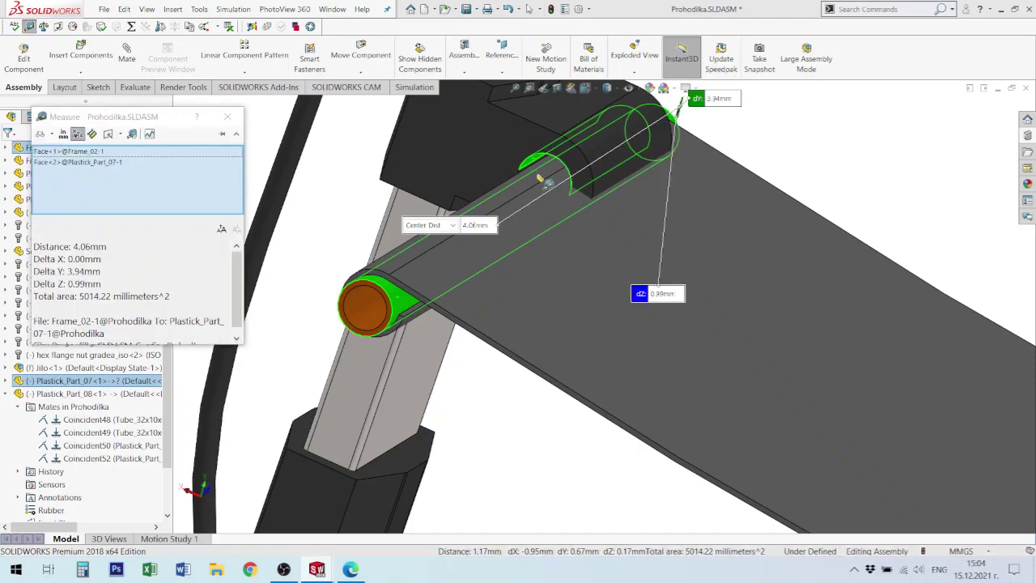
click(87, 298)
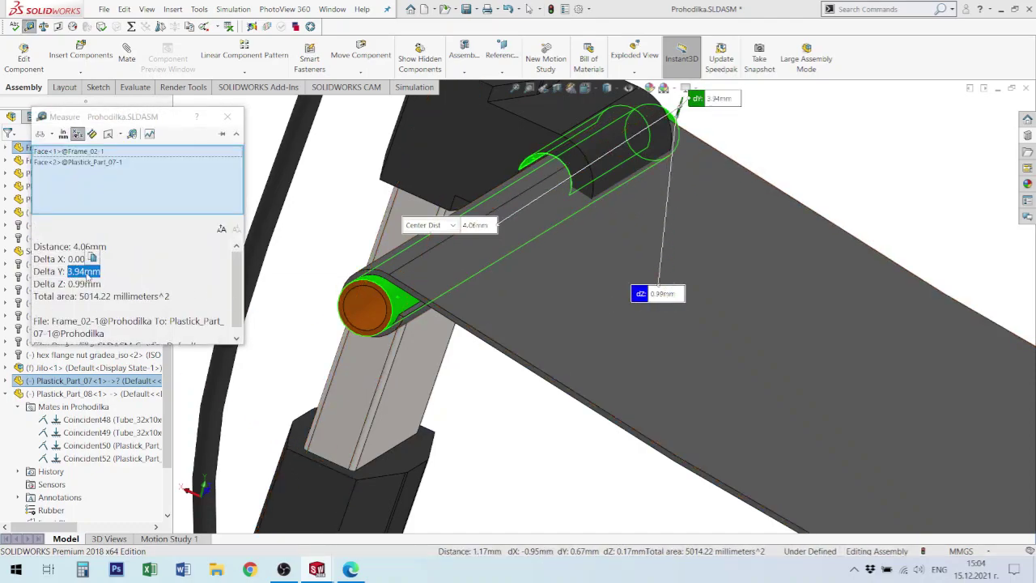
middle_drag(541, 306, 559, 310)
key(Escape)
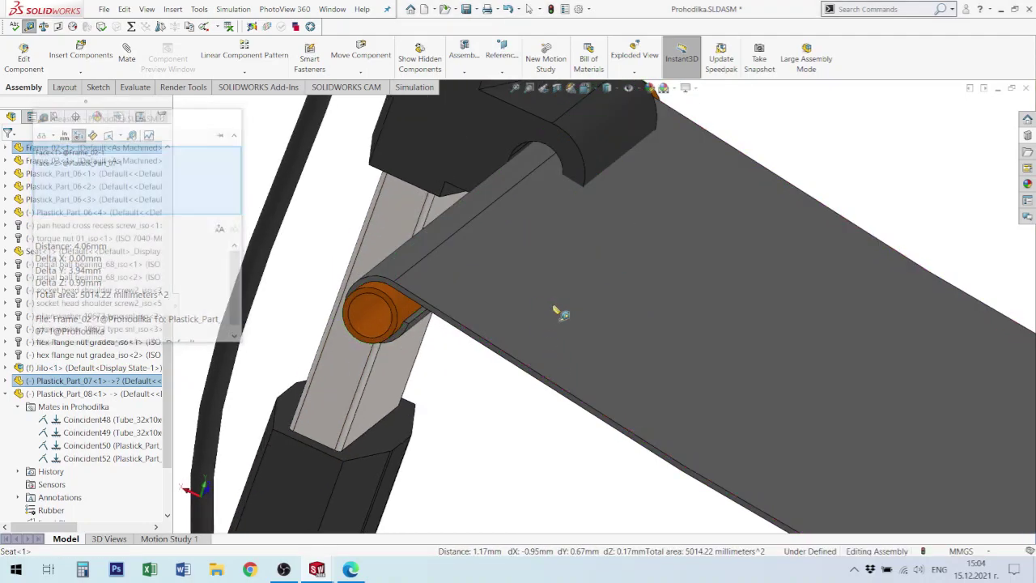
- Measure the outer arc edge of the seat fabric wrapped around Frame_02's tube end
middle_drag(405, 296, 414, 278)
scroll(382, 292, down, 2)
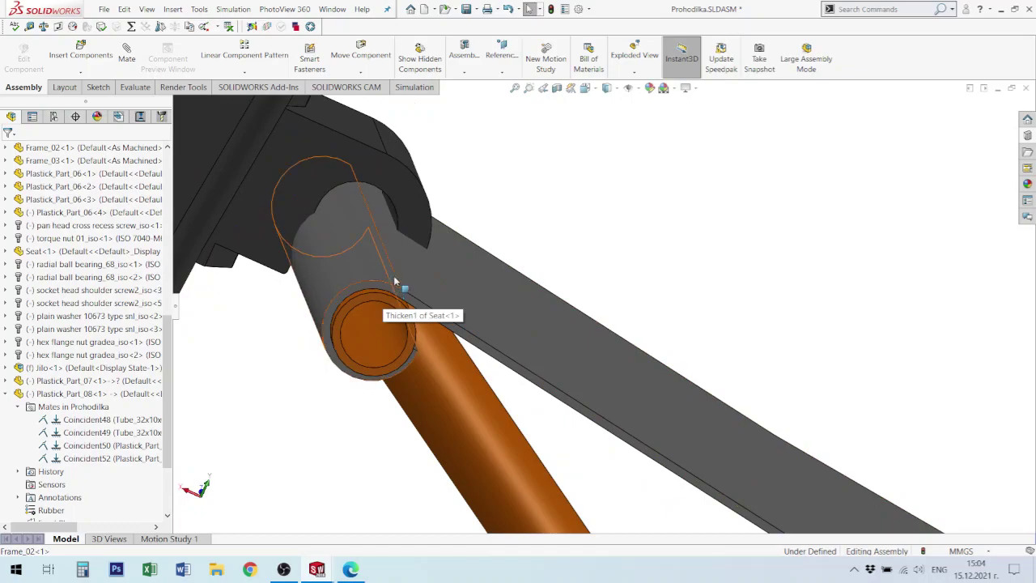
click(410, 213)
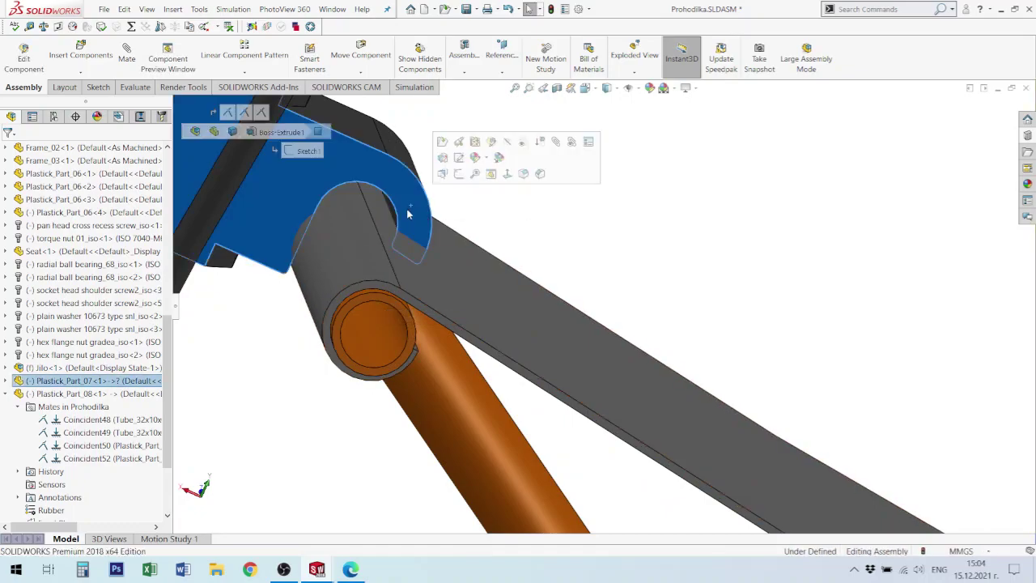
middle_drag(407, 223, 386, 214)
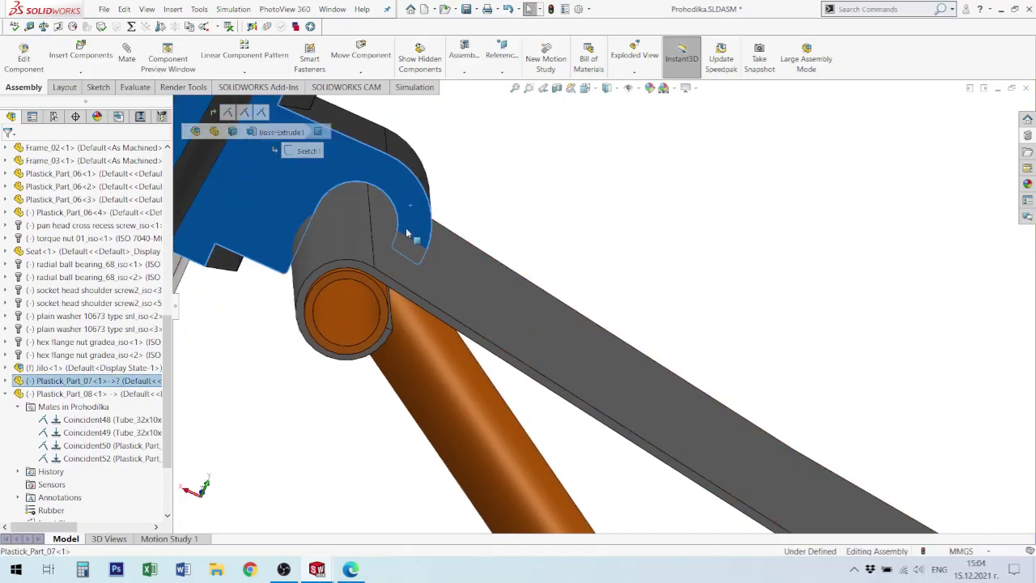
click(380, 350)
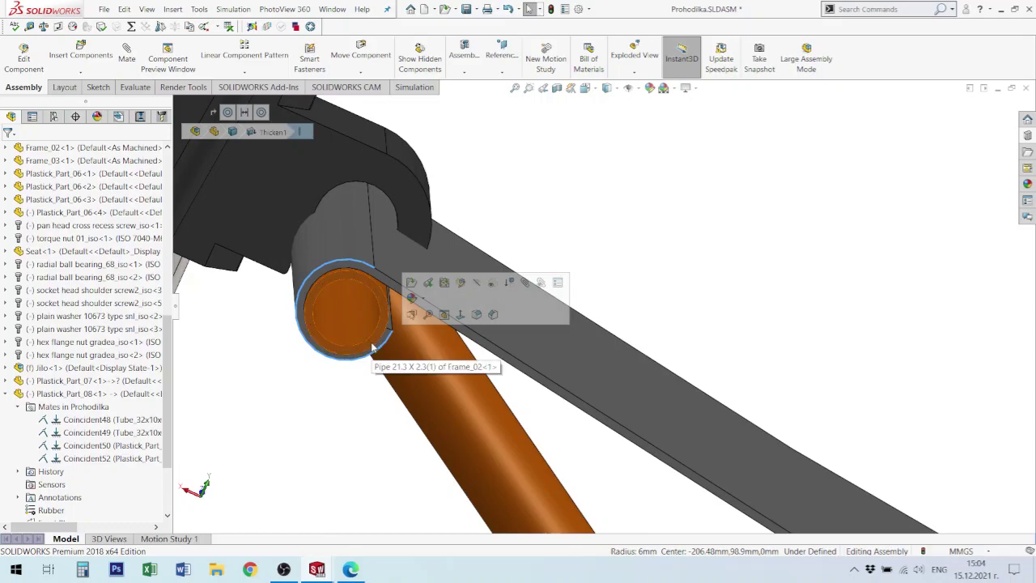
key(m)
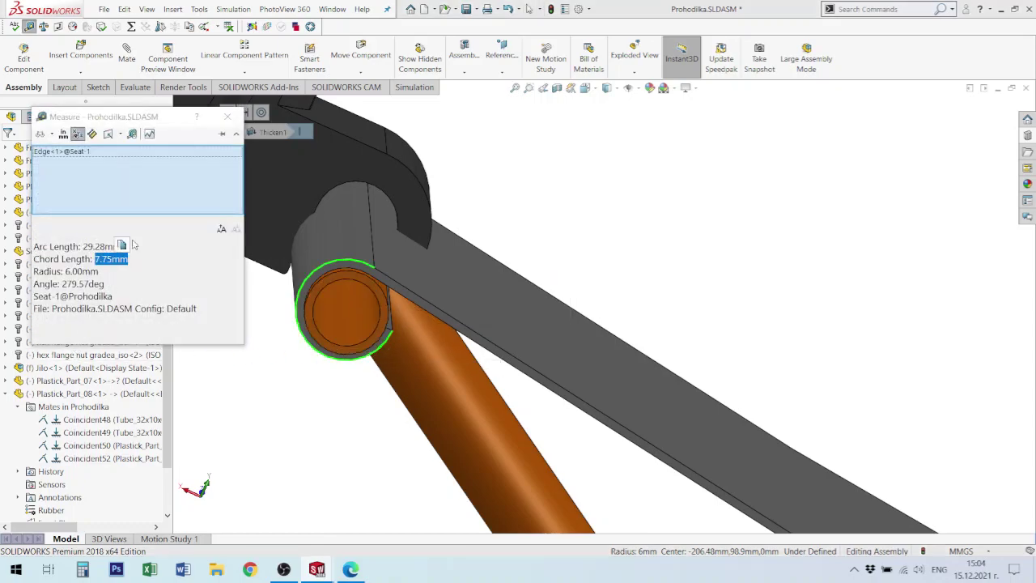
click(227, 116)
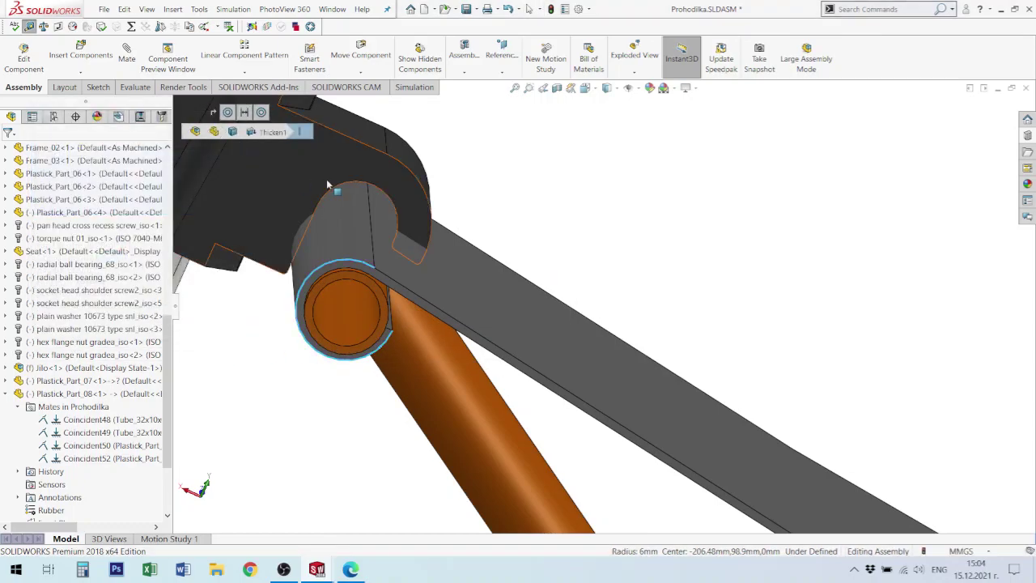
- Open Plastick_Part_07, set the hook's inner diameter in Boss-Extrude3's Sketch5 to 12 mm, and return to the assembly
key(ctrl+Tab)
click(571, 298)
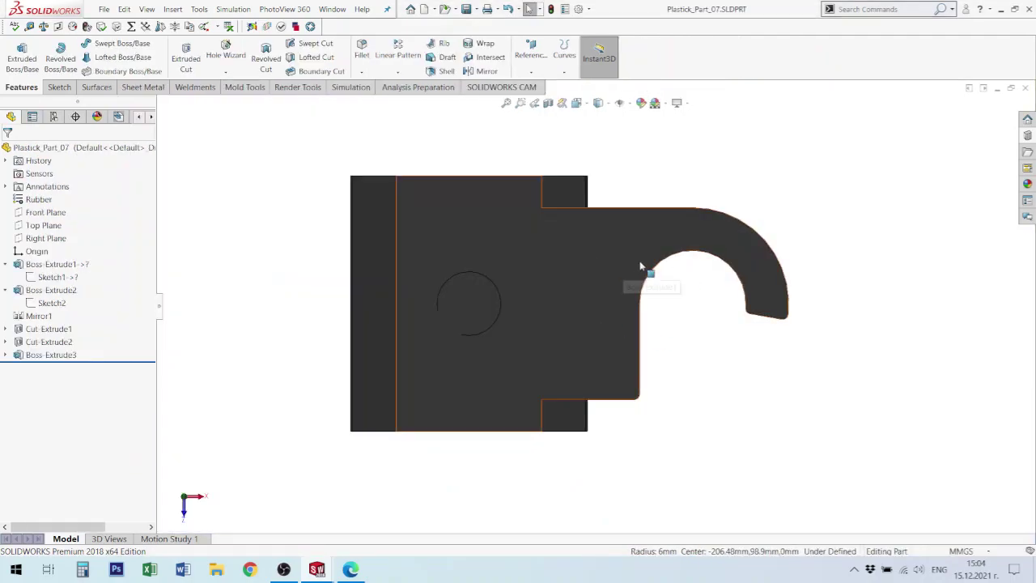
click(622, 258)
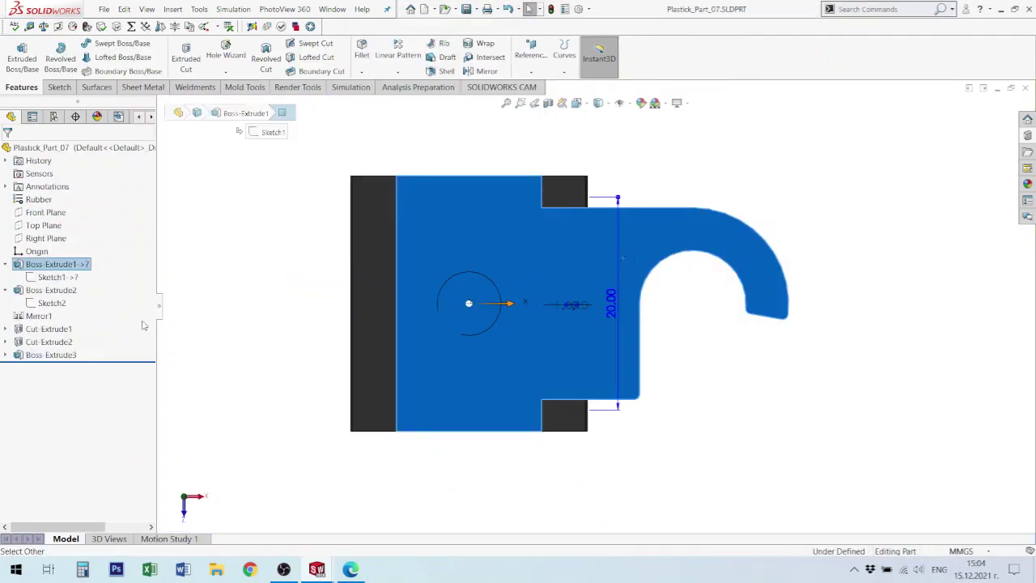
click(37, 357)
click(70, 326)
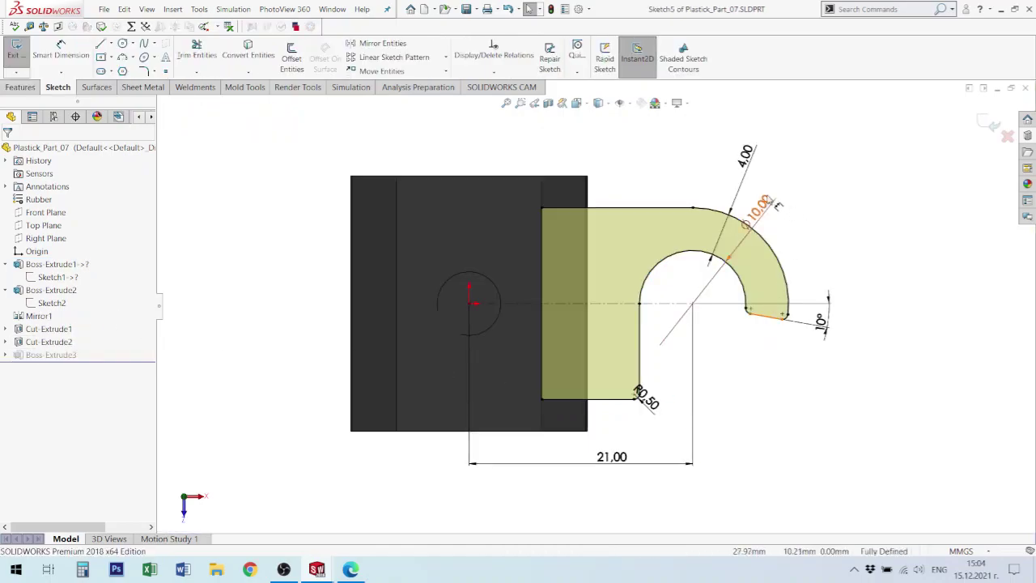
double_click(765, 204)
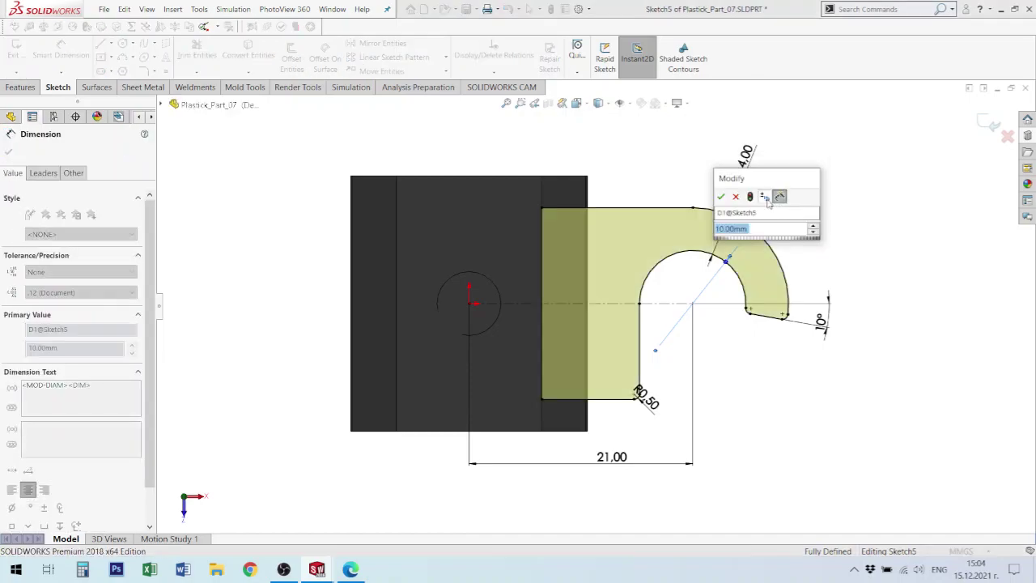
text(12)
key(Return)
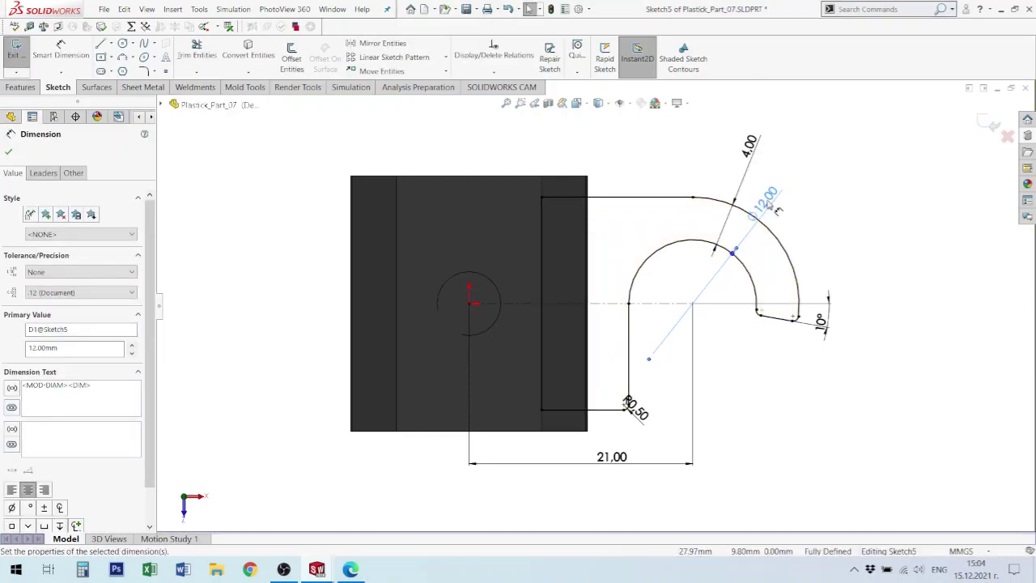
click(989, 123)
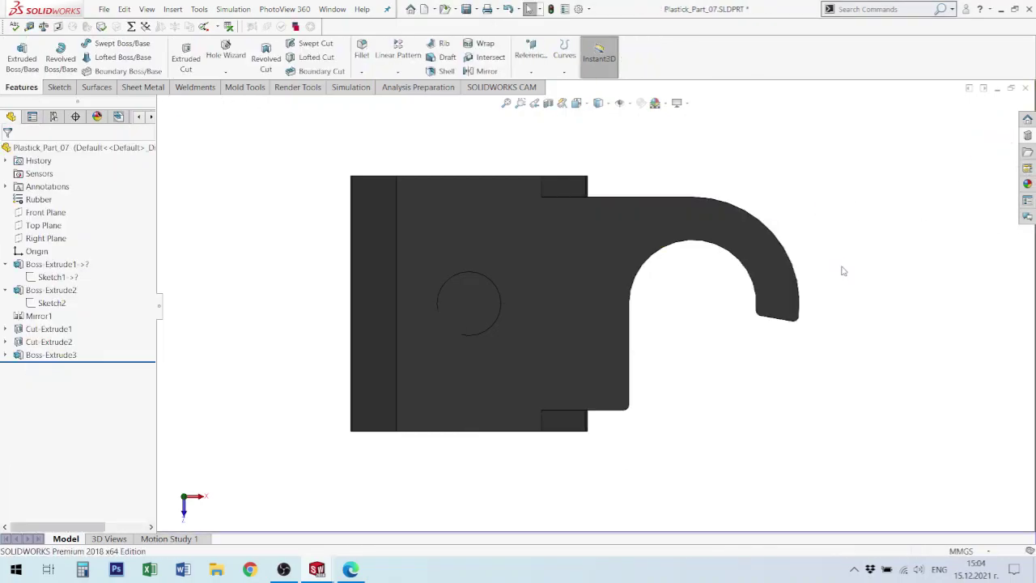
click(1026, 88)
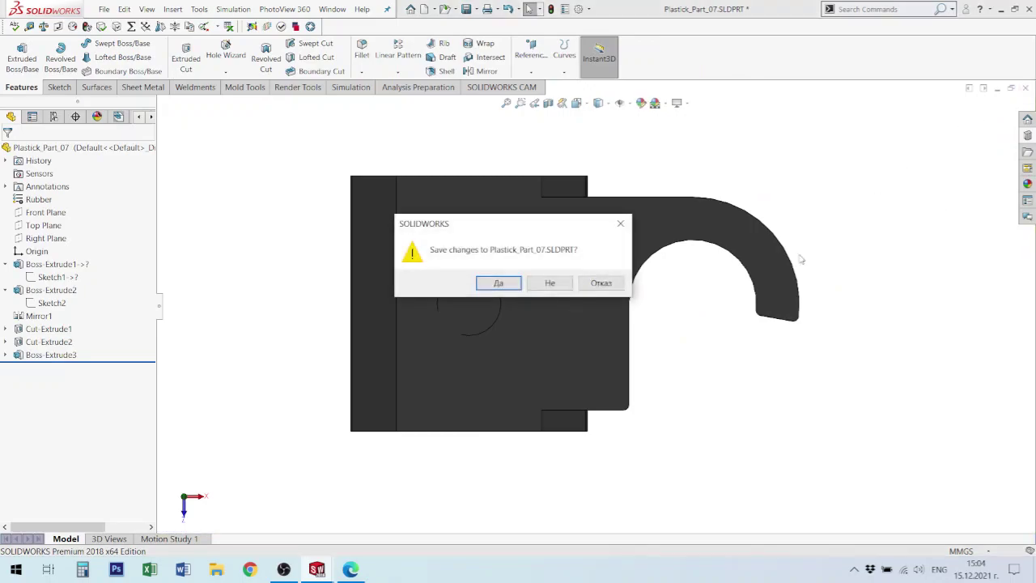
click(601, 283)
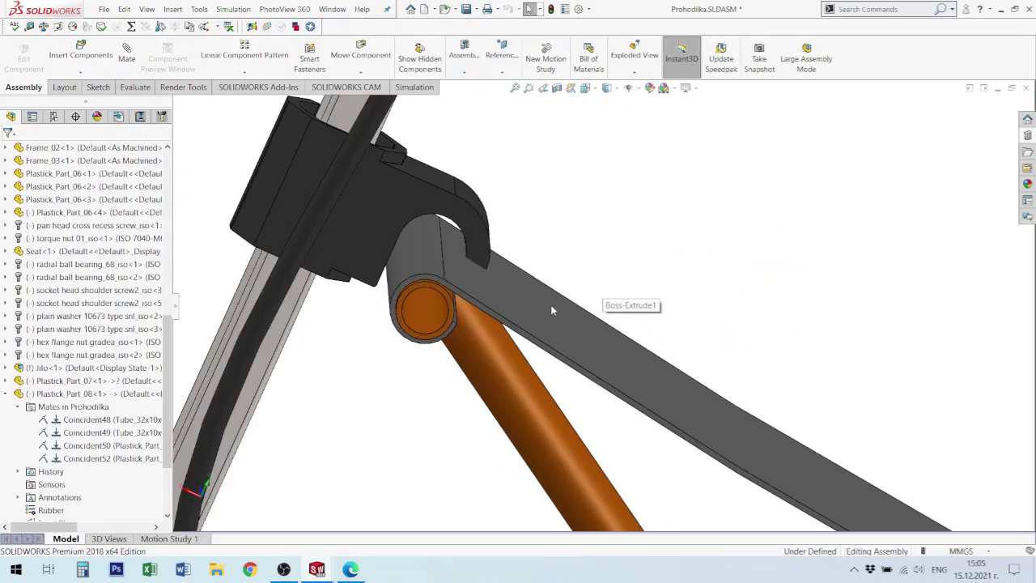
- Slide Plastick_Part_07 down its handle tube so that its hook sits over the seat tube
click(444, 266)
drag(459, 212, 450, 241)
middle_drag(478, 251, 455, 260)
drag(455, 257, 485, 299)
middle_drag(486, 300, 498, 330)
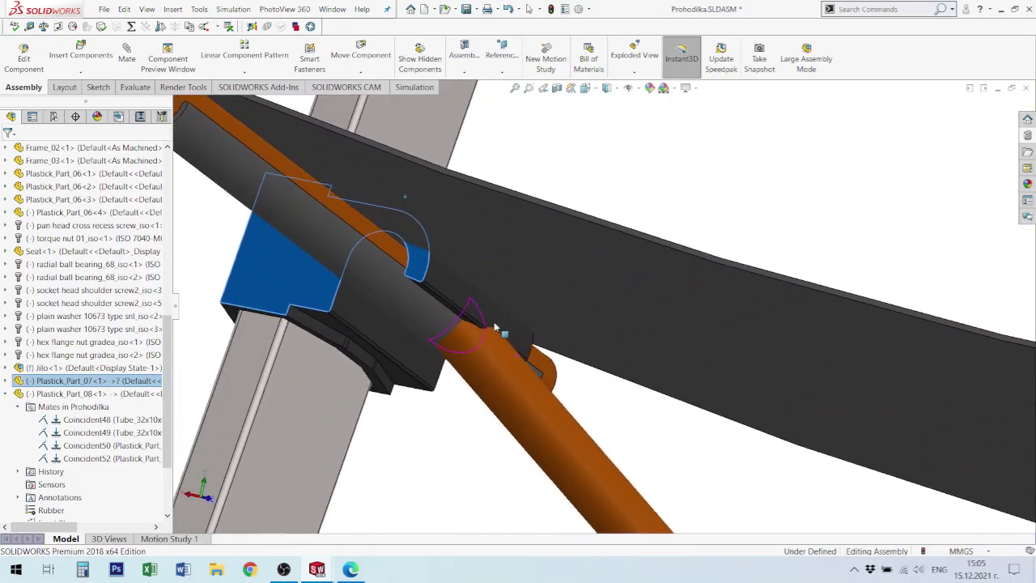